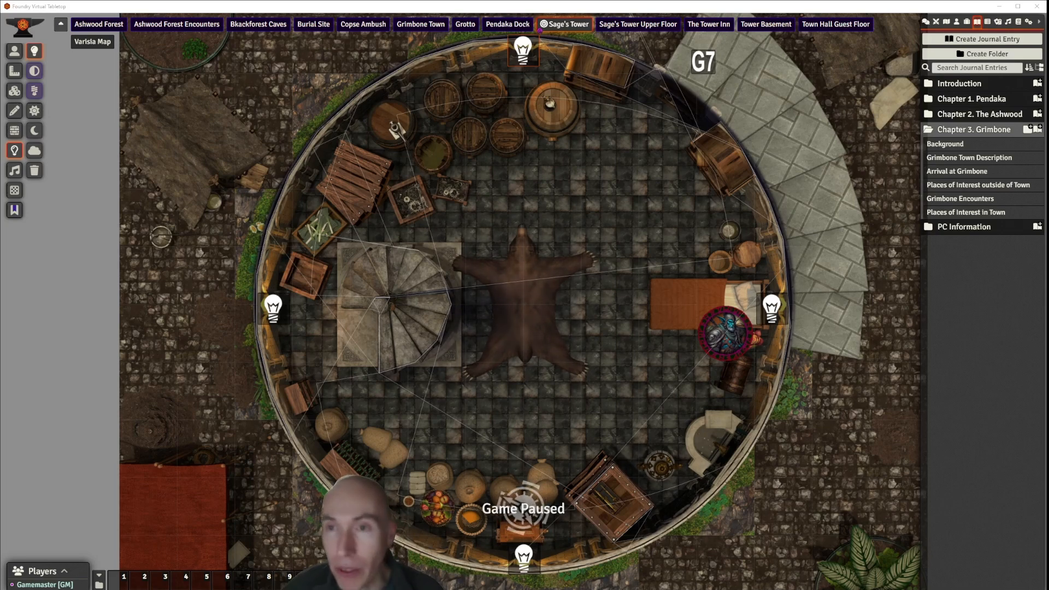
Step: Create a new NPC actor named "Parthan the Sage" in the Creatures folder
click(956, 22)
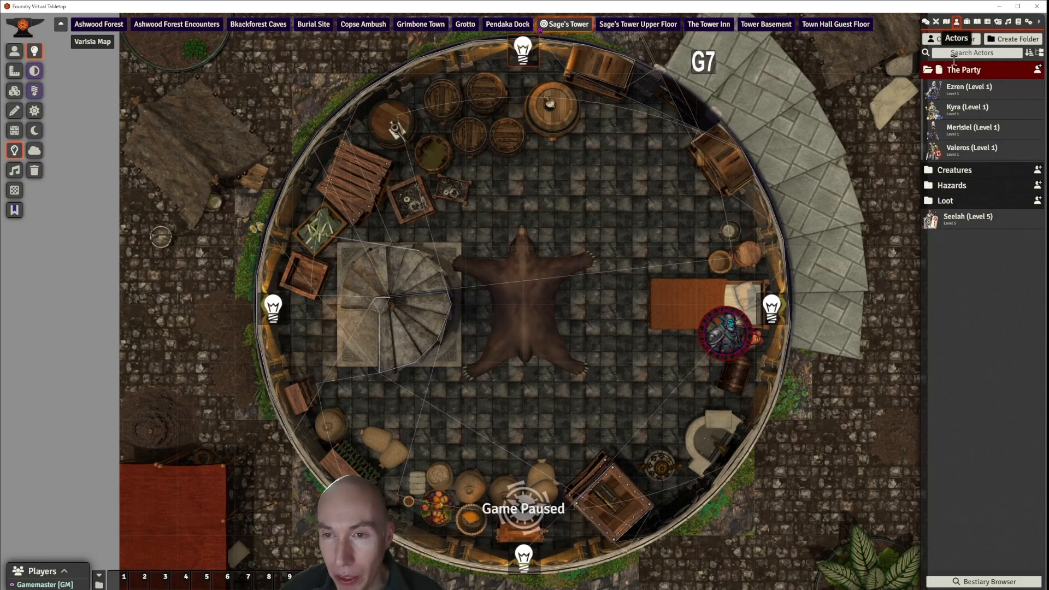
click(962, 170)
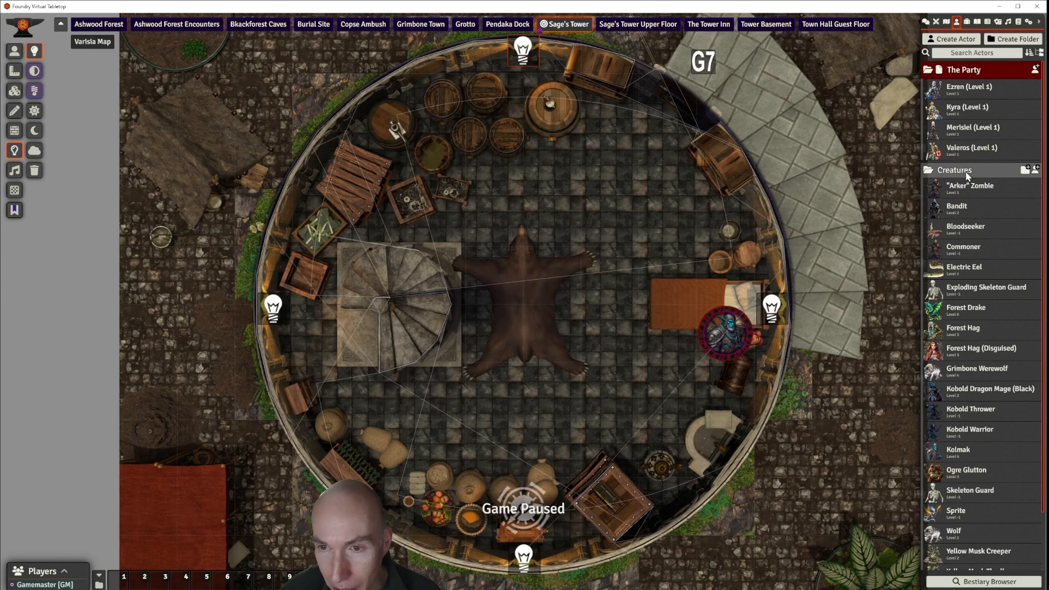
click(1036, 171)
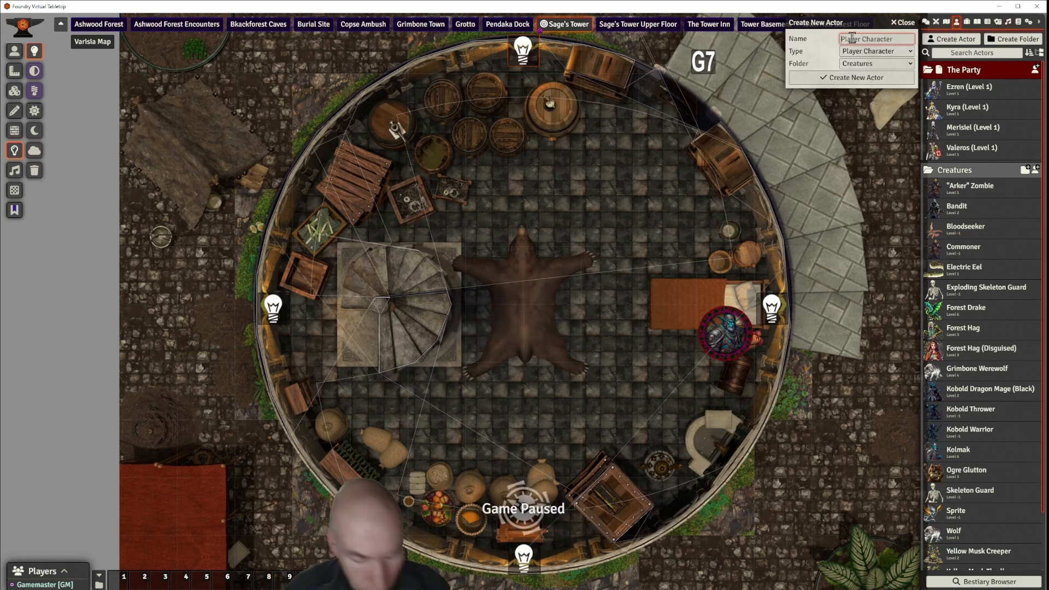
text(Partha)
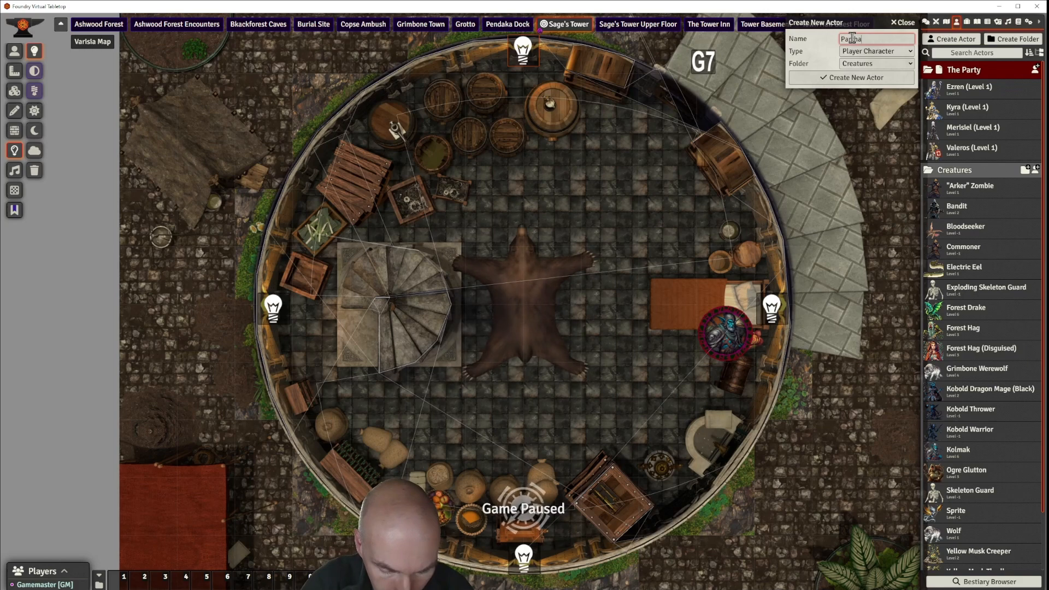
text(n the Sage)
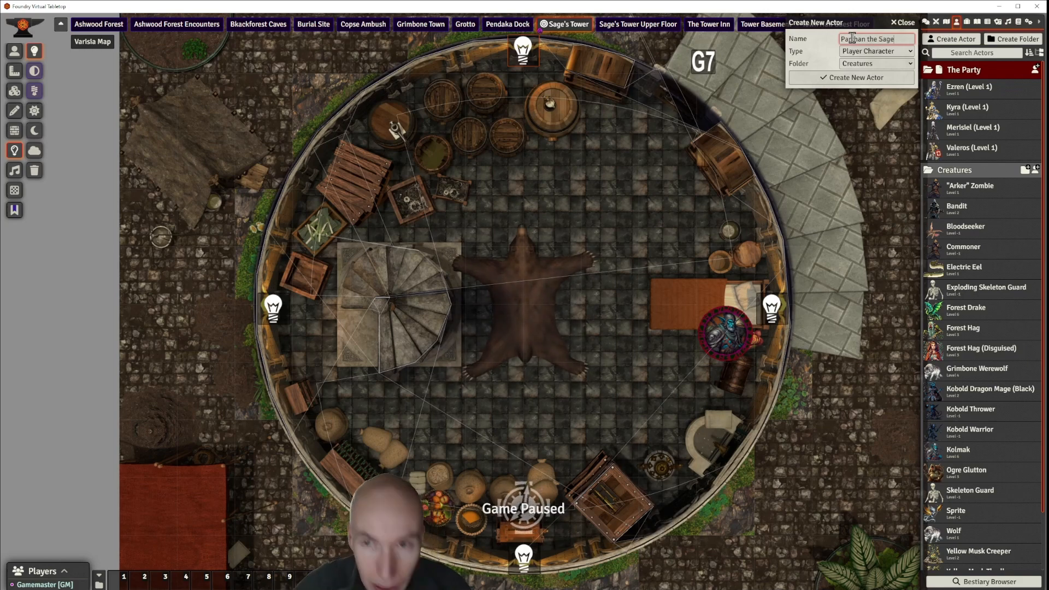
key(Tab)
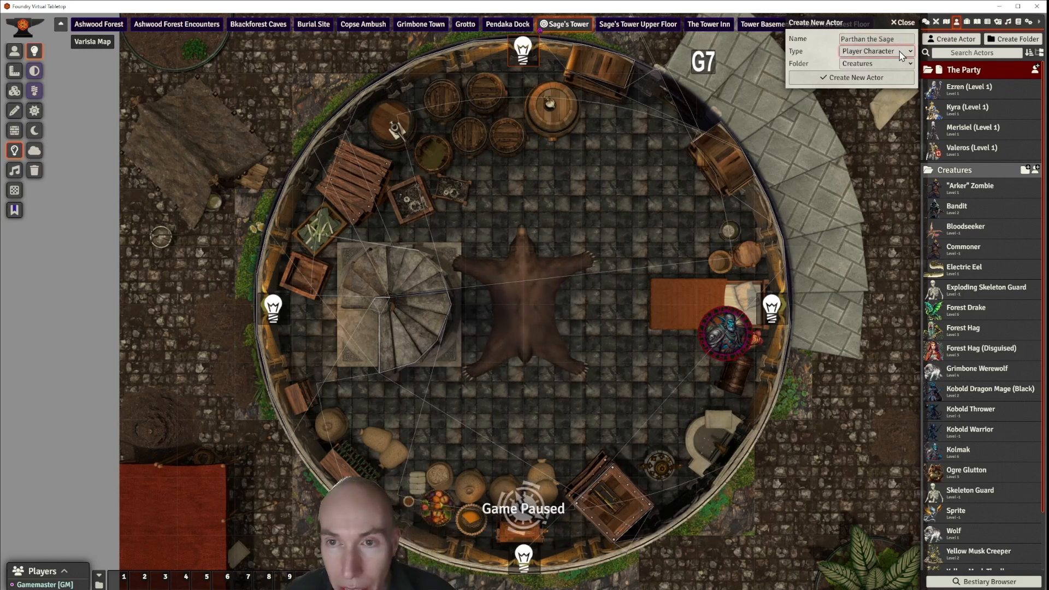
key(Down)
click(861, 79)
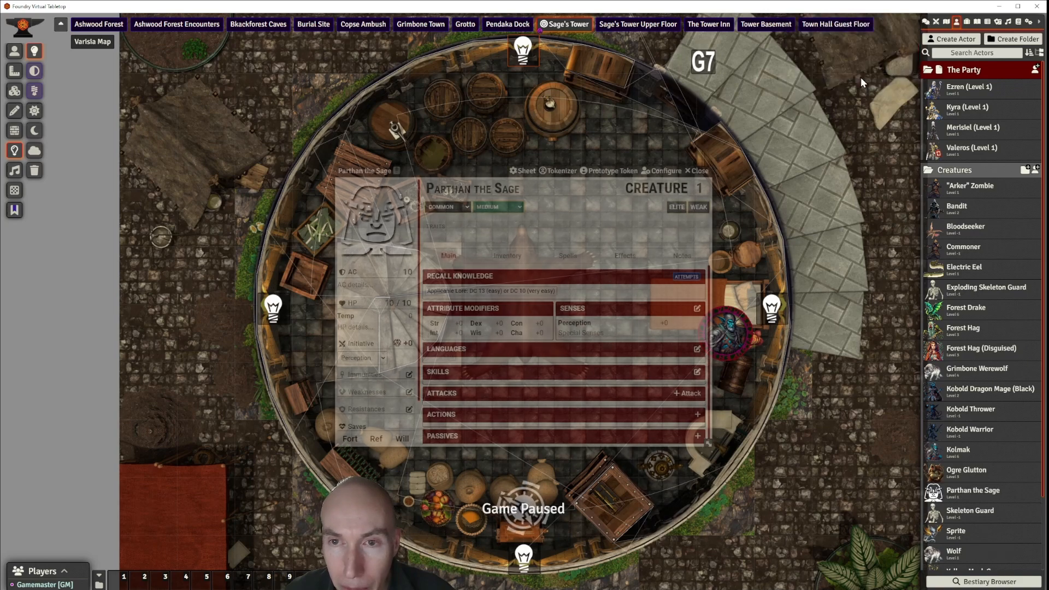
Step: Open the image browser for the sage's portrait and go up to the root of the User Data folders
drag(475, 172, 632, 131)
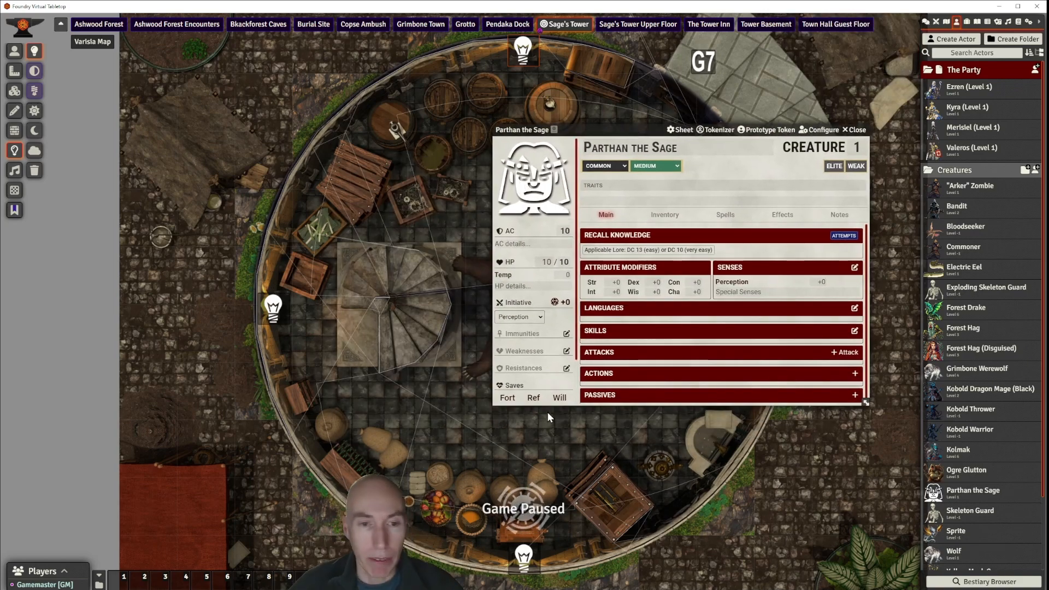
click(526, 202)
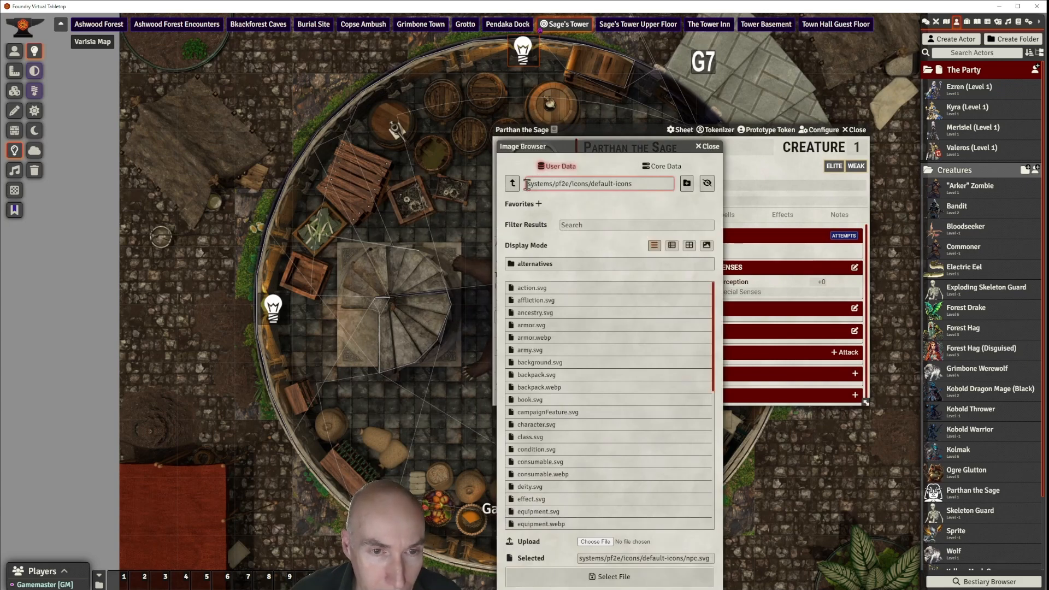
click(513, 183)
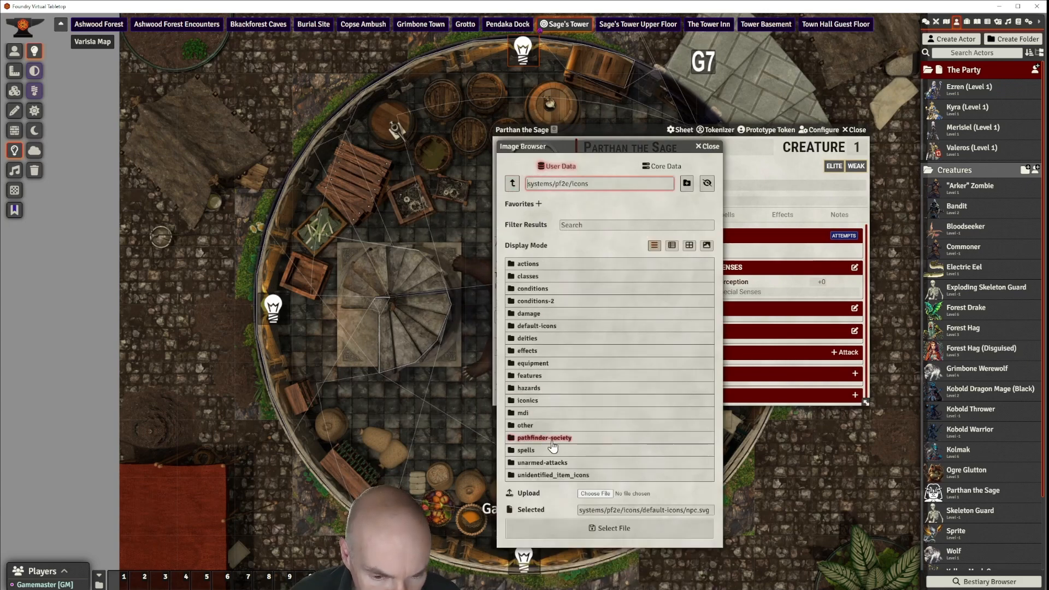
click(512, 185)
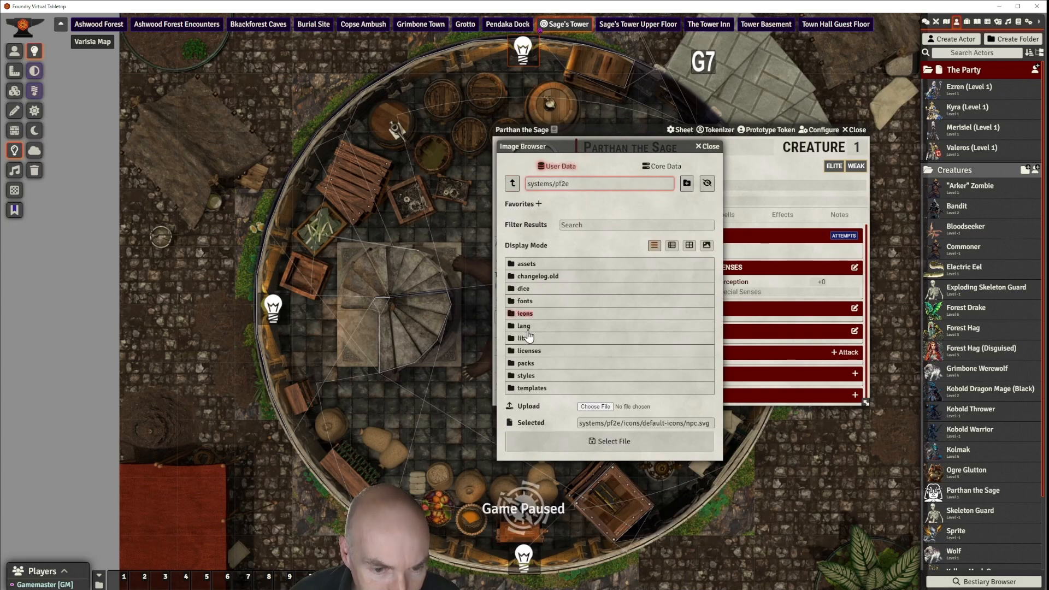
click(512, 184)
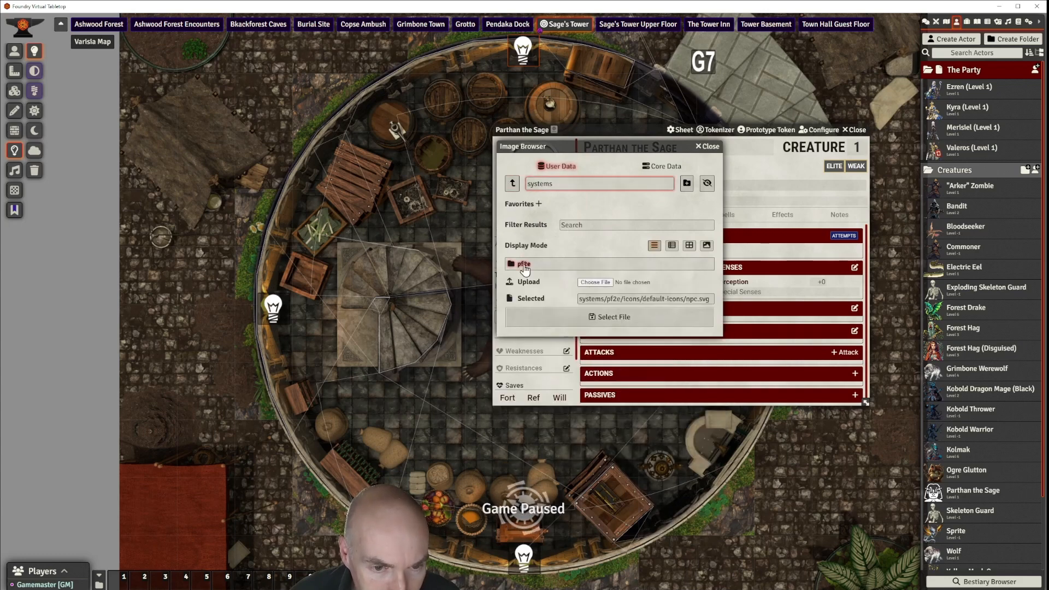
click(512, 184)
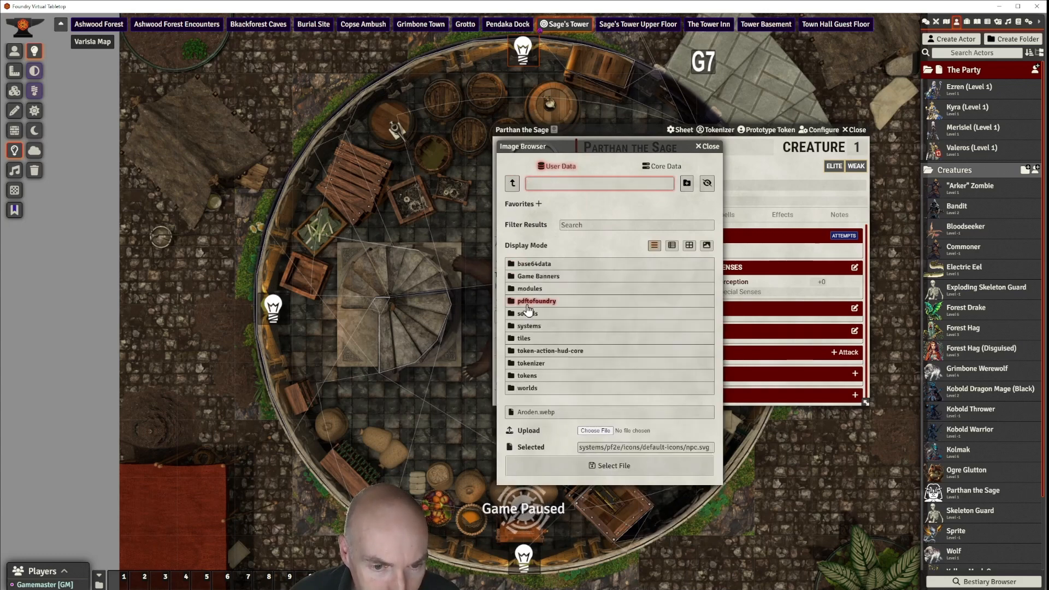
Step: Assign "old sage.webp" from the tokens assets of the strife-in-grimbone-walkthrough module as the actor's portrait
click(533, 289)
scroll(557, 437, down, 8)
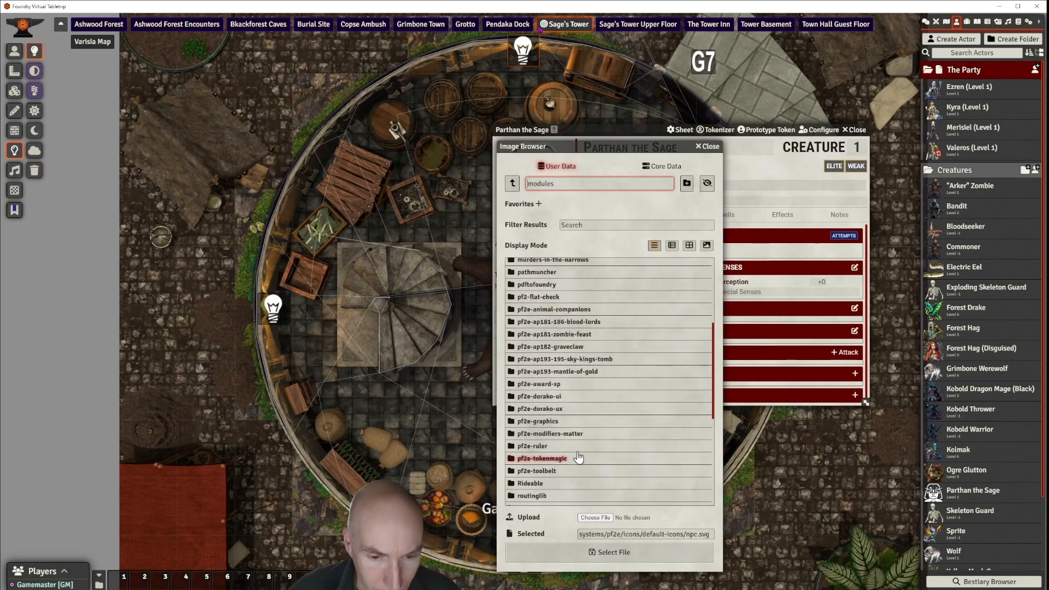
click(562, 445)
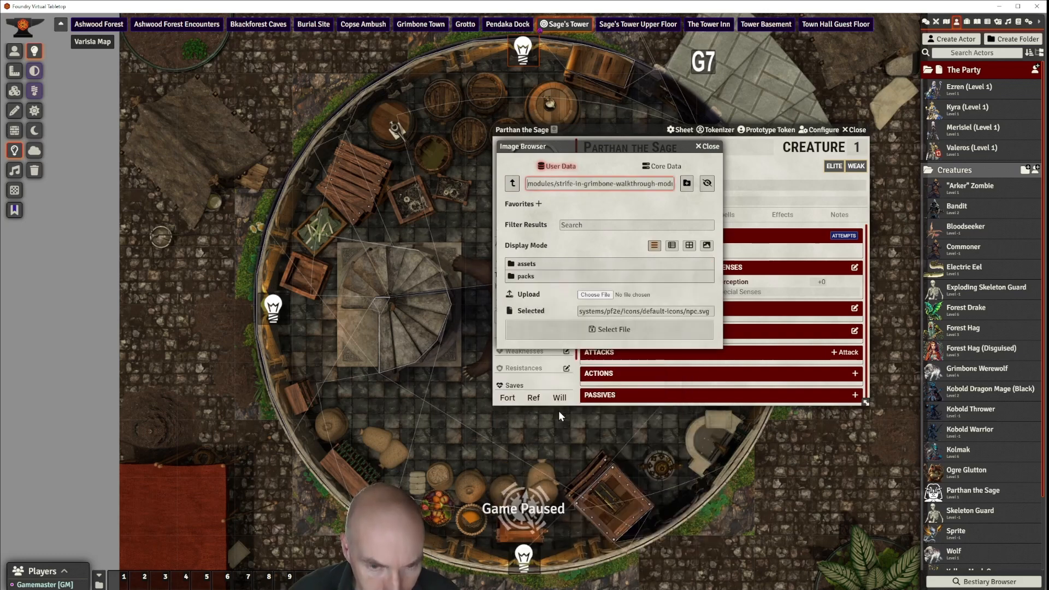
click(522, 266)
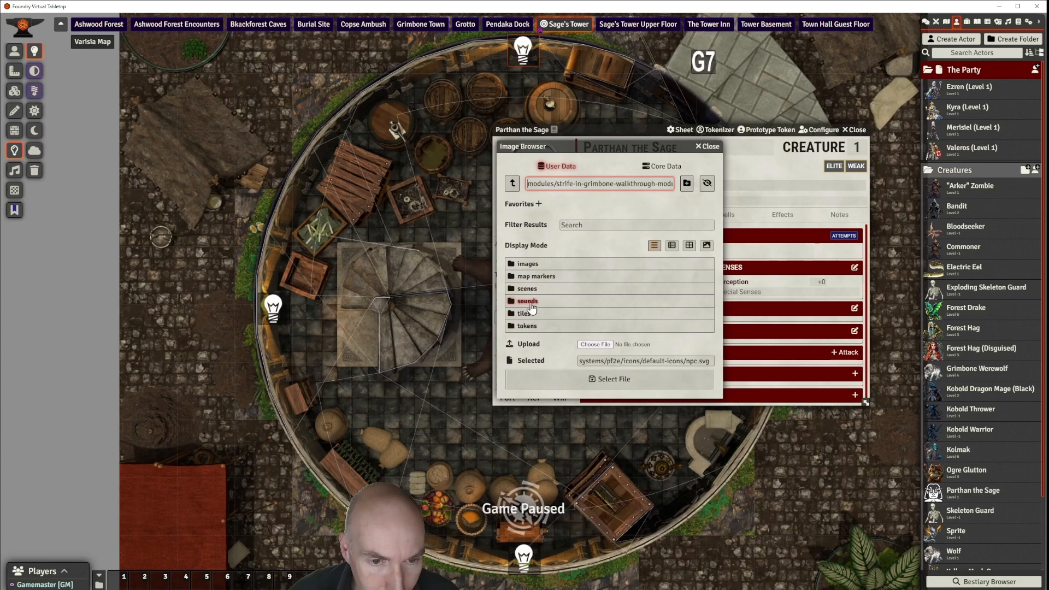
scroll(629, 339, down, 6)
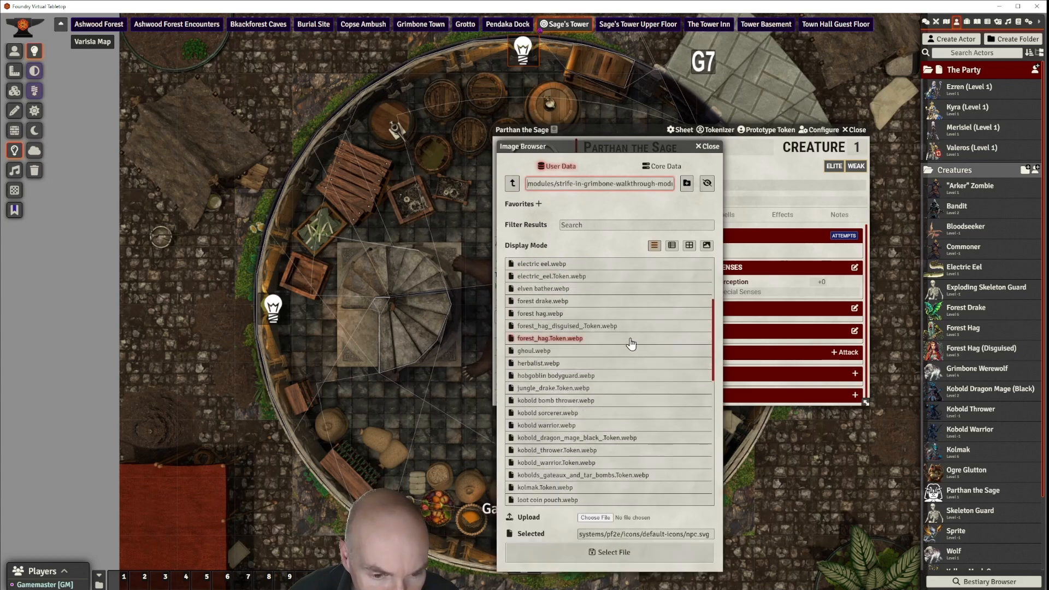
scroll(628, 343, down, 3)
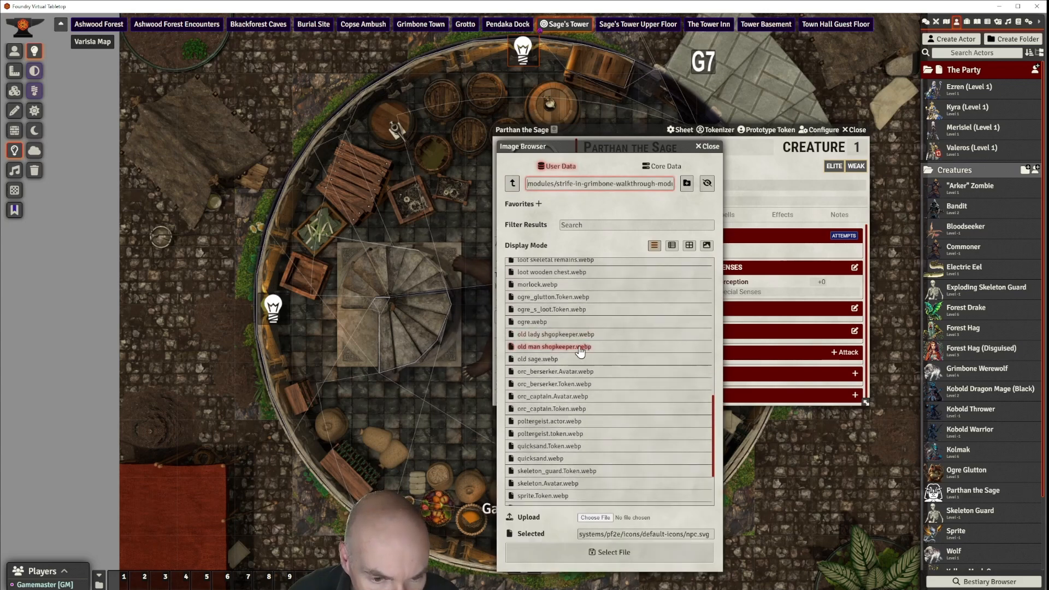
click(538, 360)
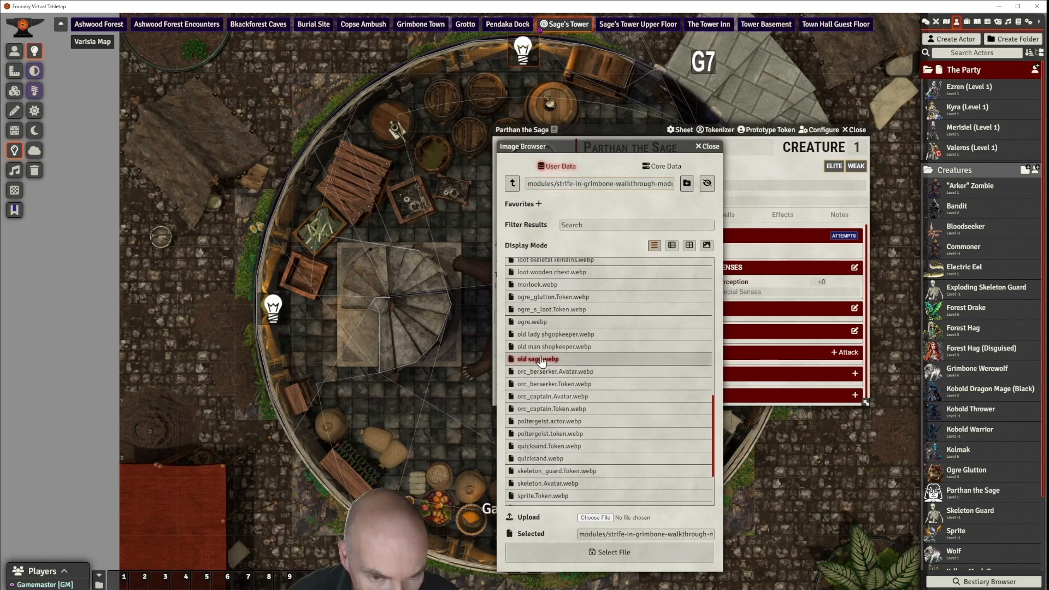
click(629, 553)
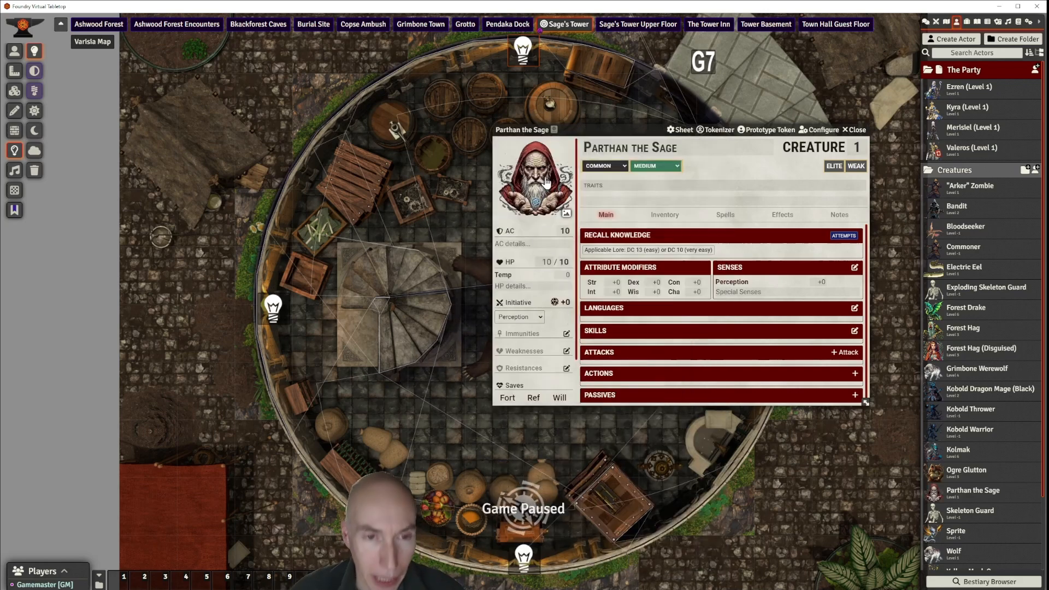
Step: In Tokenizer, delete the token's white background layer and replace the brown frame with a blue-teal rune ring
click(719, 131)
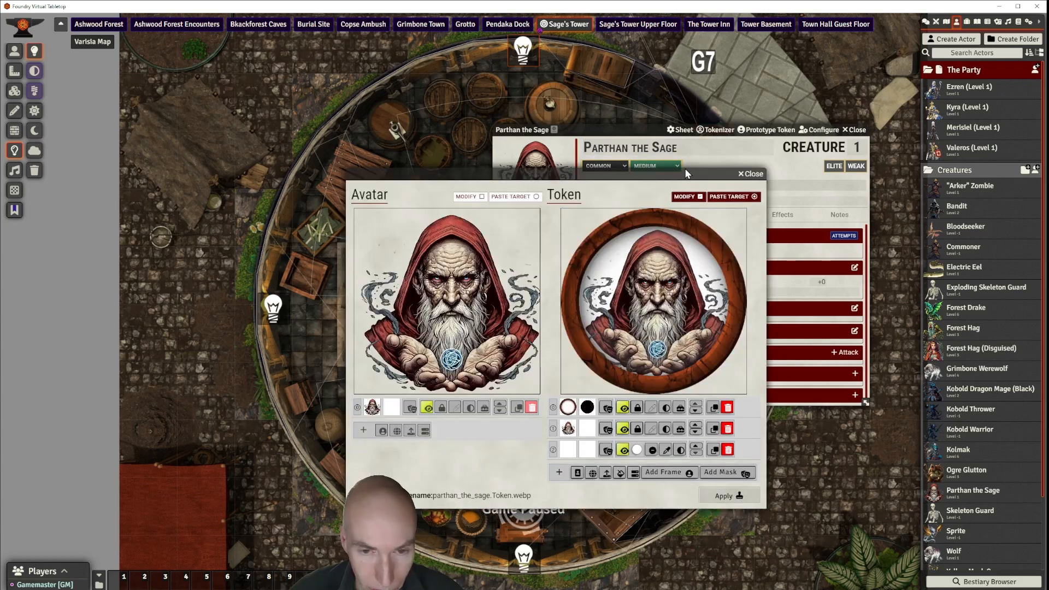
click(727, 450)
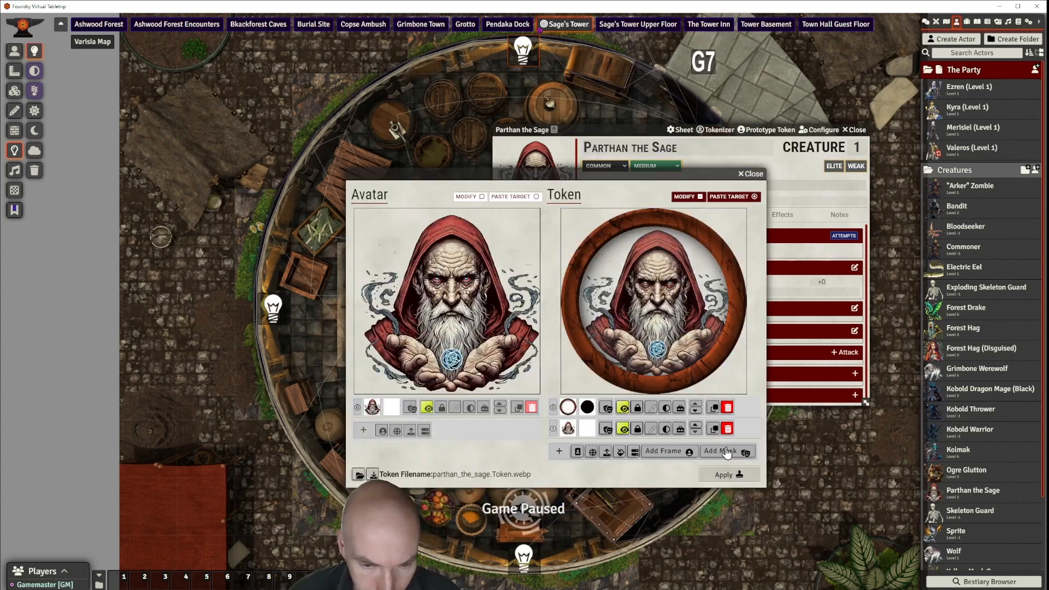
click(664, 452)
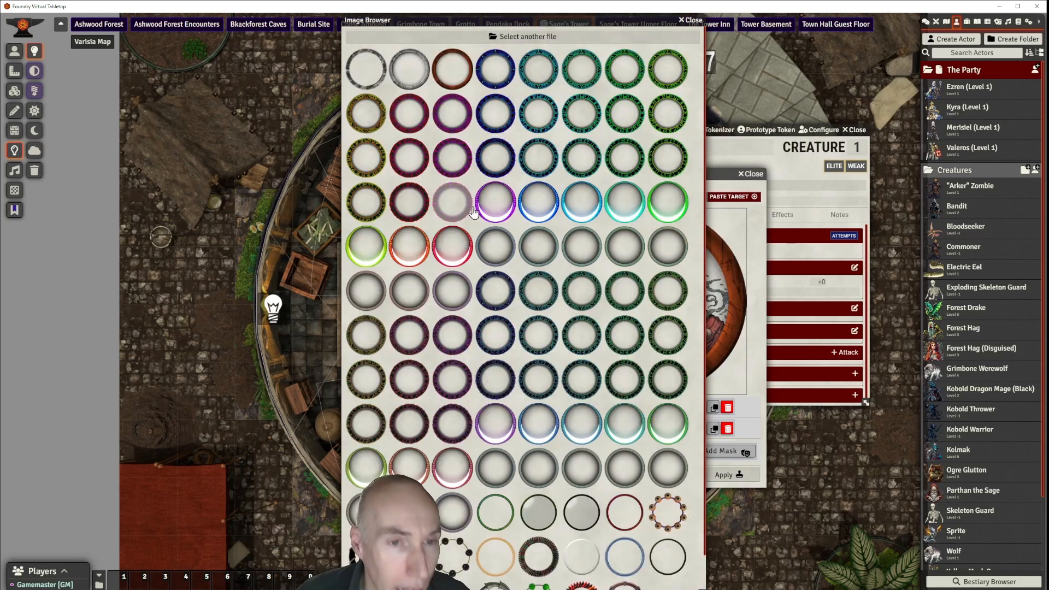
click(538, 114)
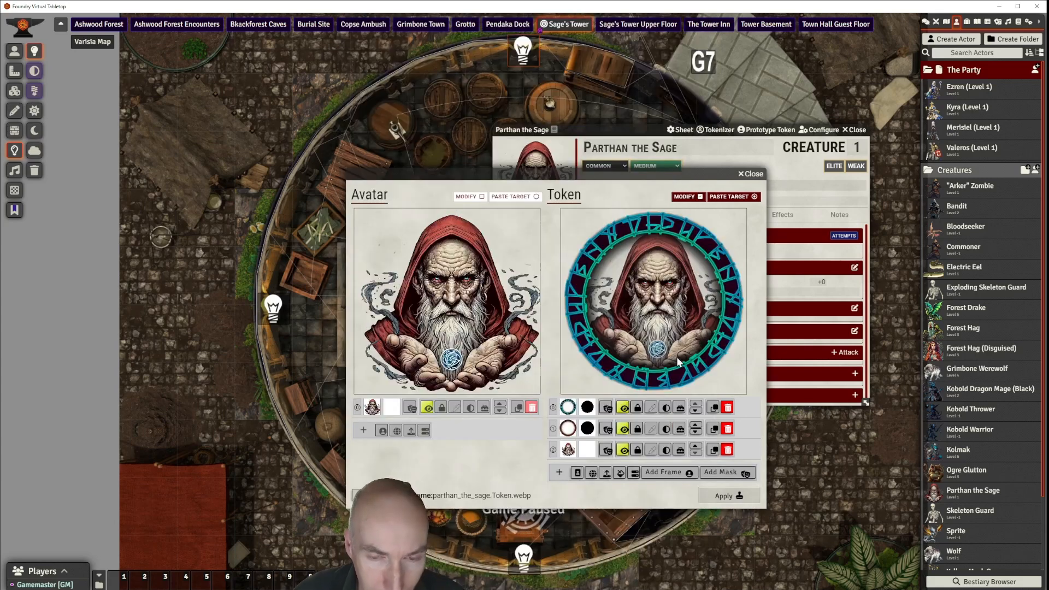
click(727, 430)
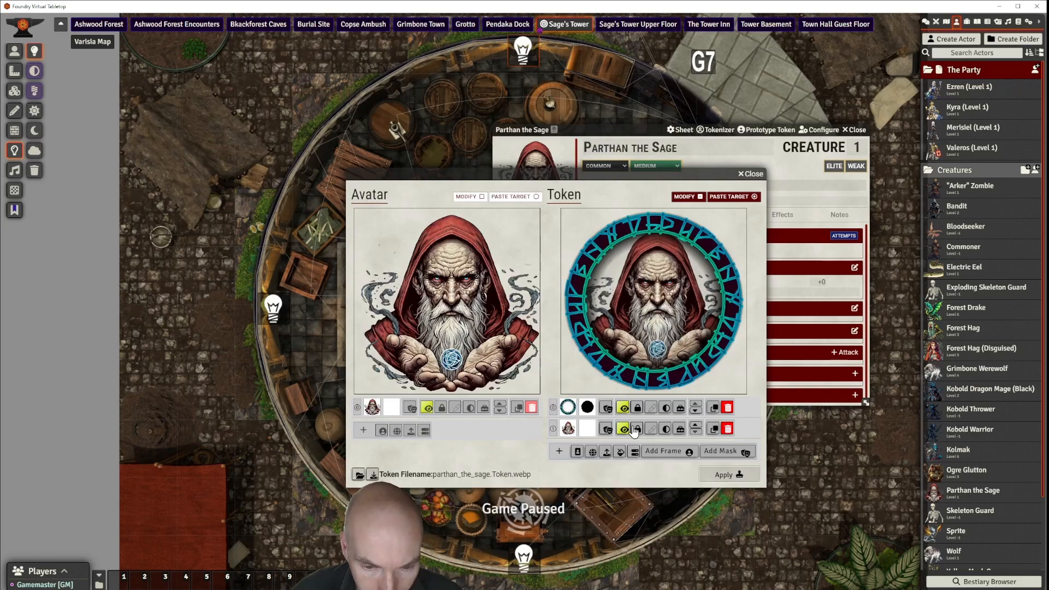
Step: Unlock the token's portrait layer, enlarge and reposition it so the face fills the rune ring, and apply the token
scroll(658, 335, down, 6)
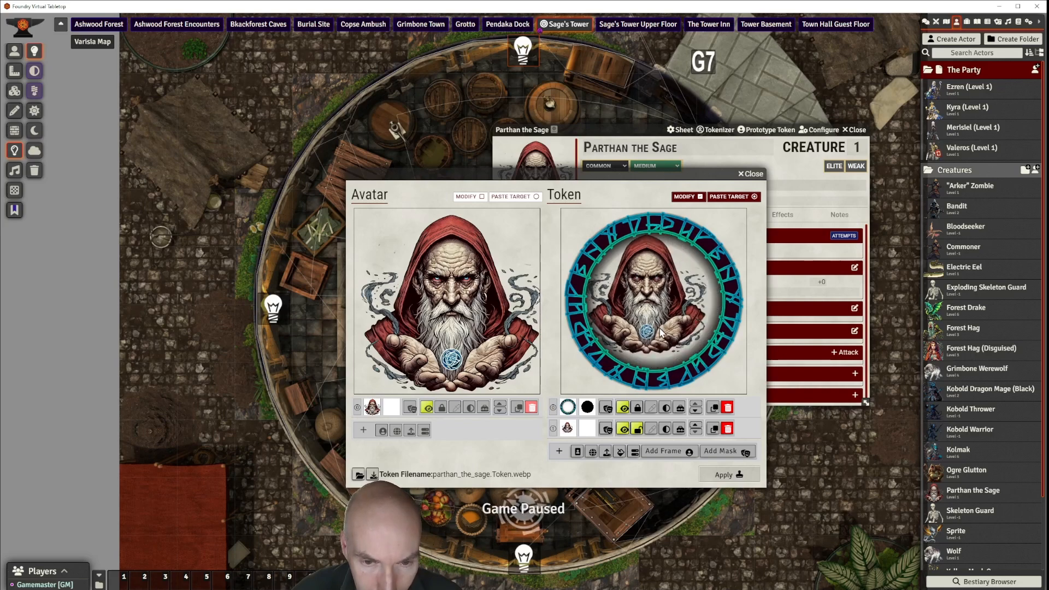
scroll(666, 340, up, 5)
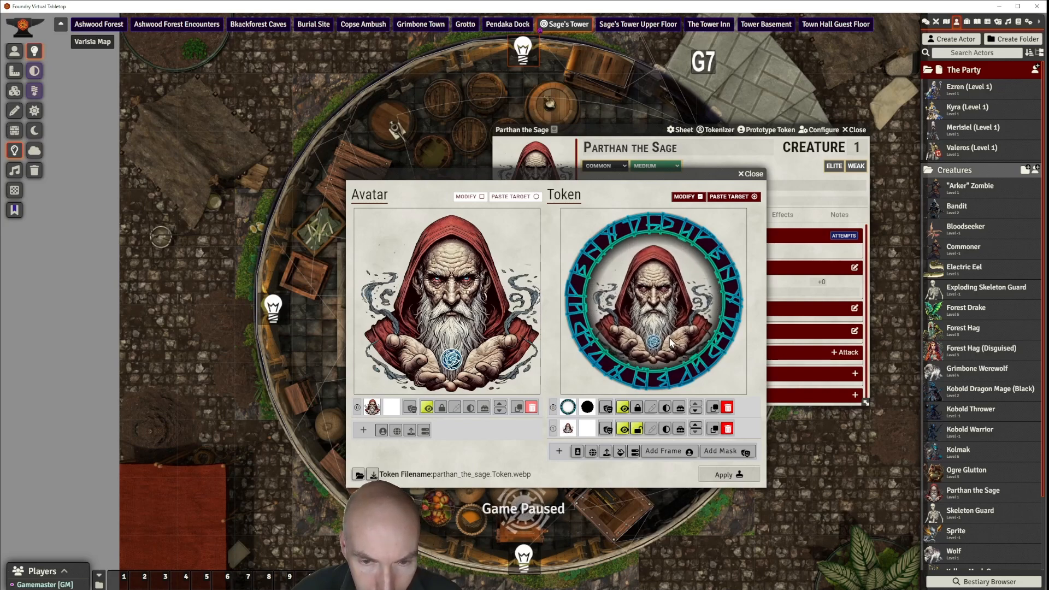
scroll(664, 336, up, 4)
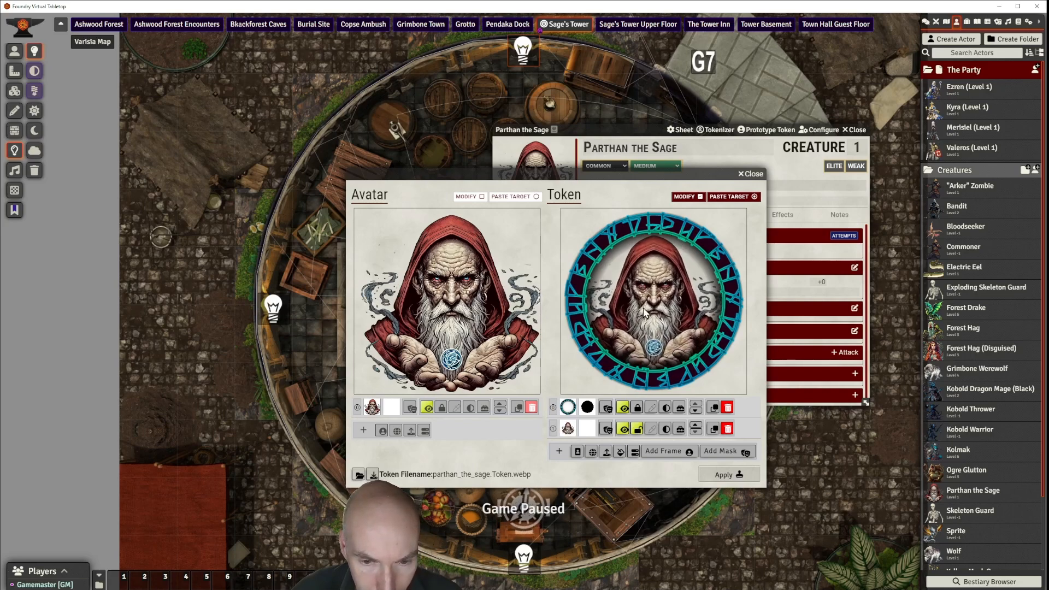
mouse_move(638, 318)
mouse_down()
mouse_move(635, 334)
mouse_move(648, 315)
mouse_up()
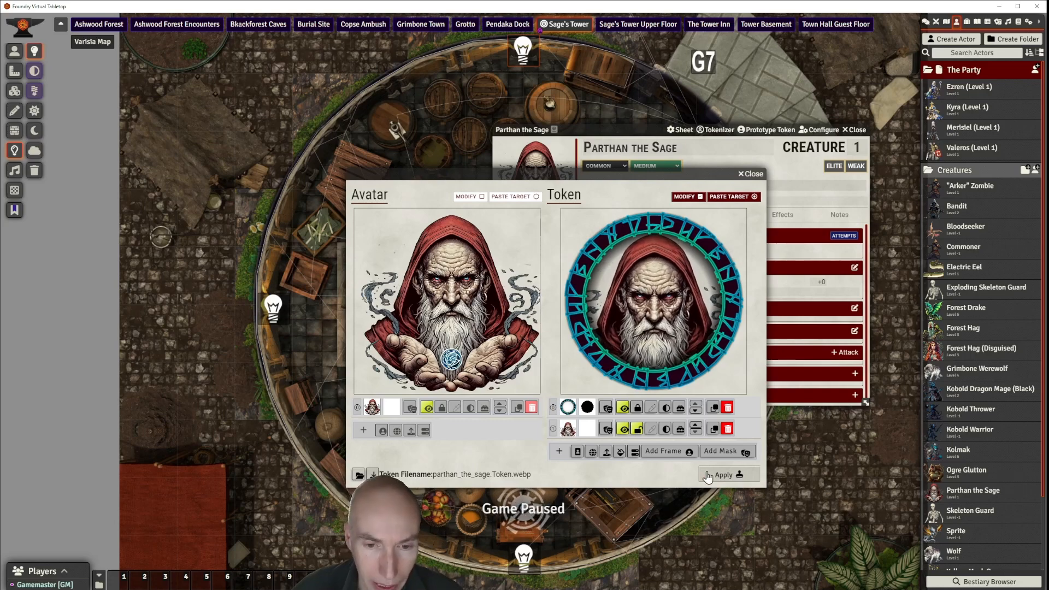
click(726, 475)
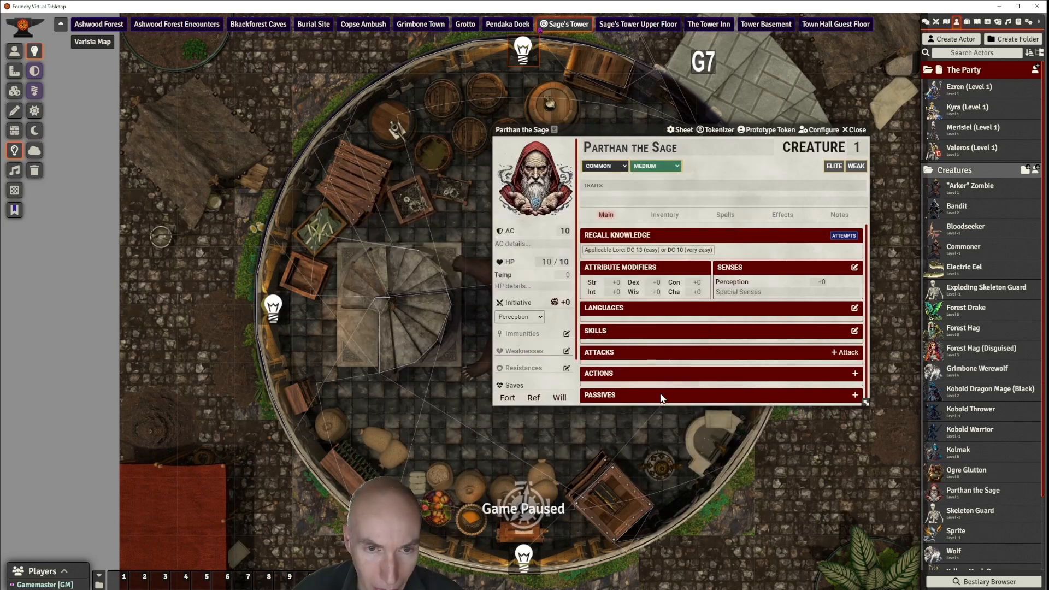
Step: Set Parthan the Sage's creature level to 6 and move the sheet clear of the middle of the map
drag(619, 130, 633, 106)
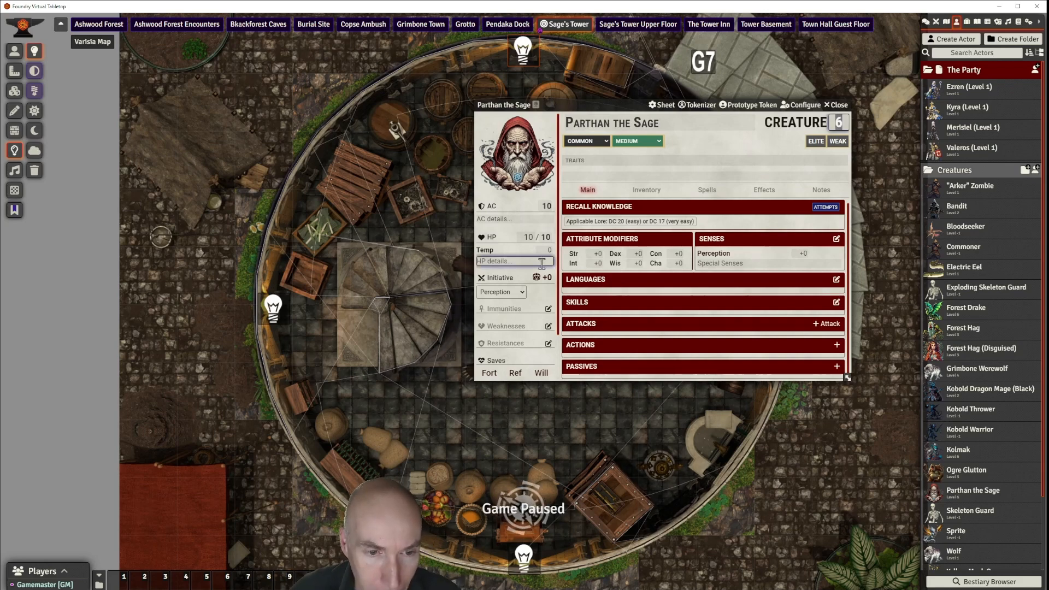
scroll(541, 263, down, 1)
scroll(542, 264, up, 1)
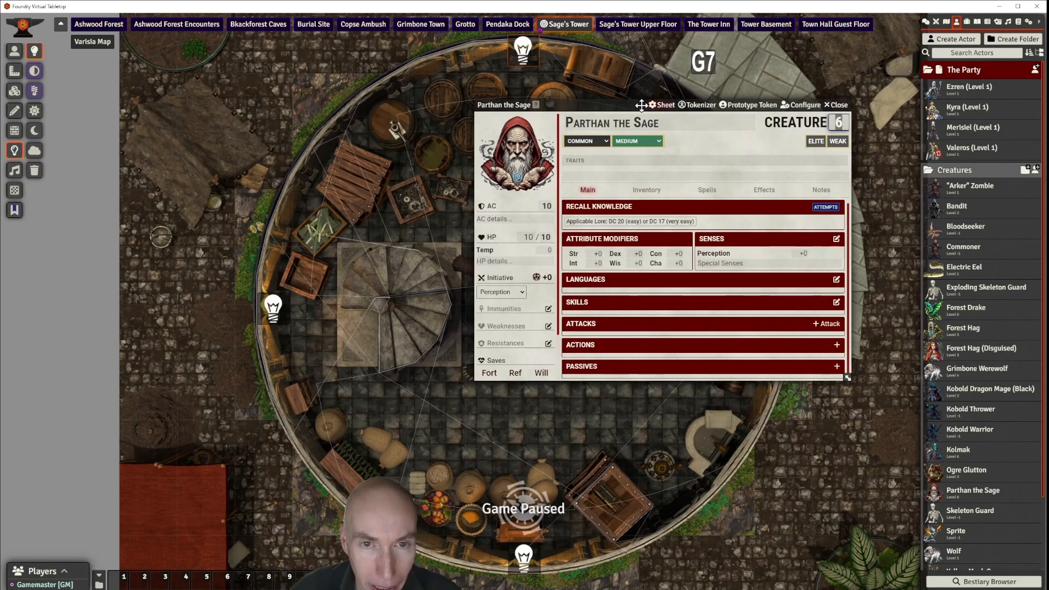
drag(636, 104, 679, 58)
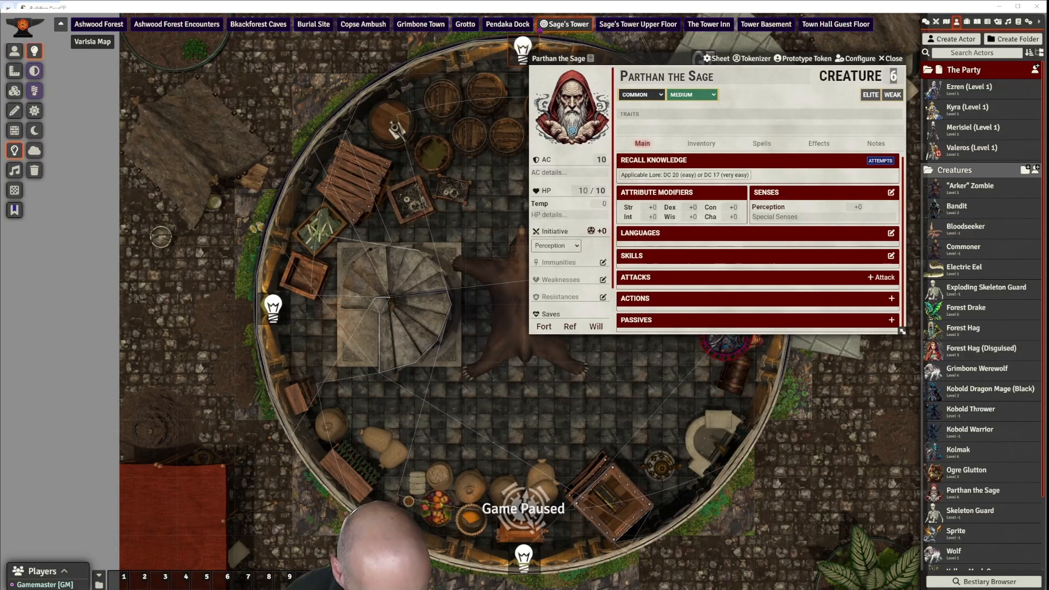
Step: Switch to the Archives of Nethys Building Creatures page in the browser and go back to its overview
key(alt+Tab)
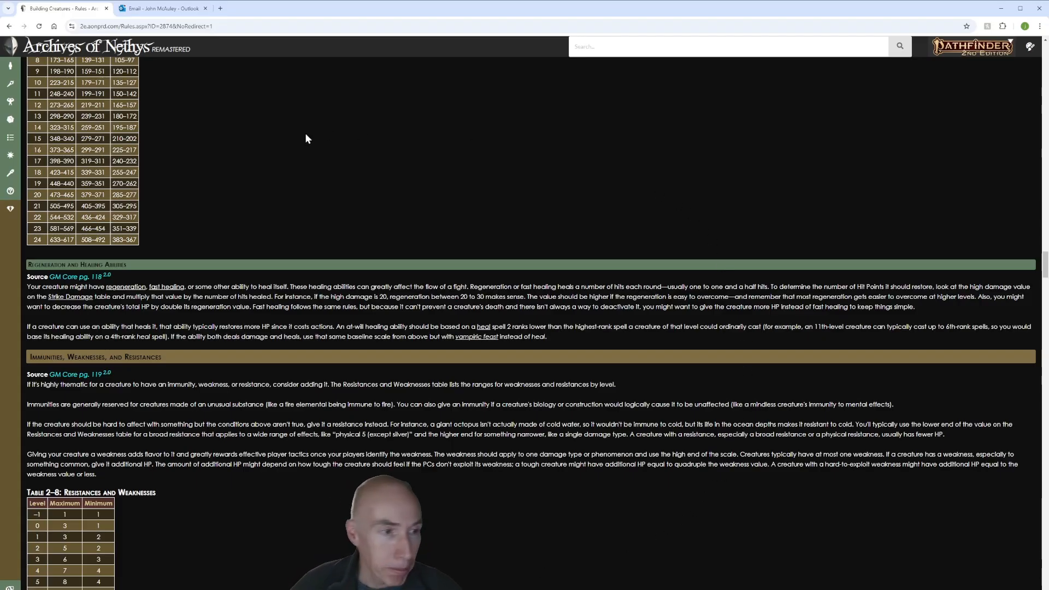
scroll(226, 124, up, 8)
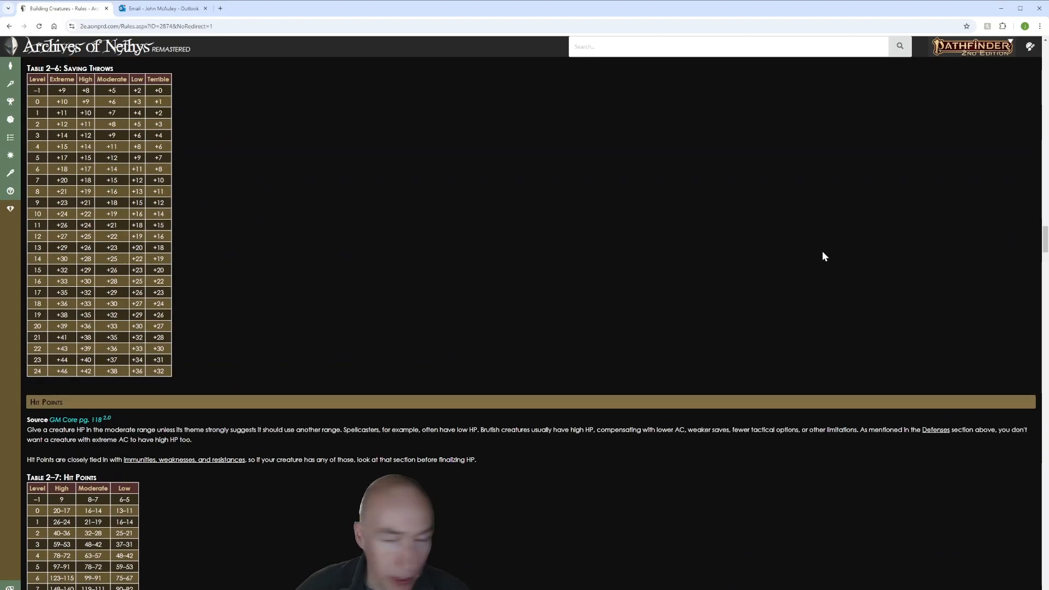
drag(1045, 248, 1044, 57)
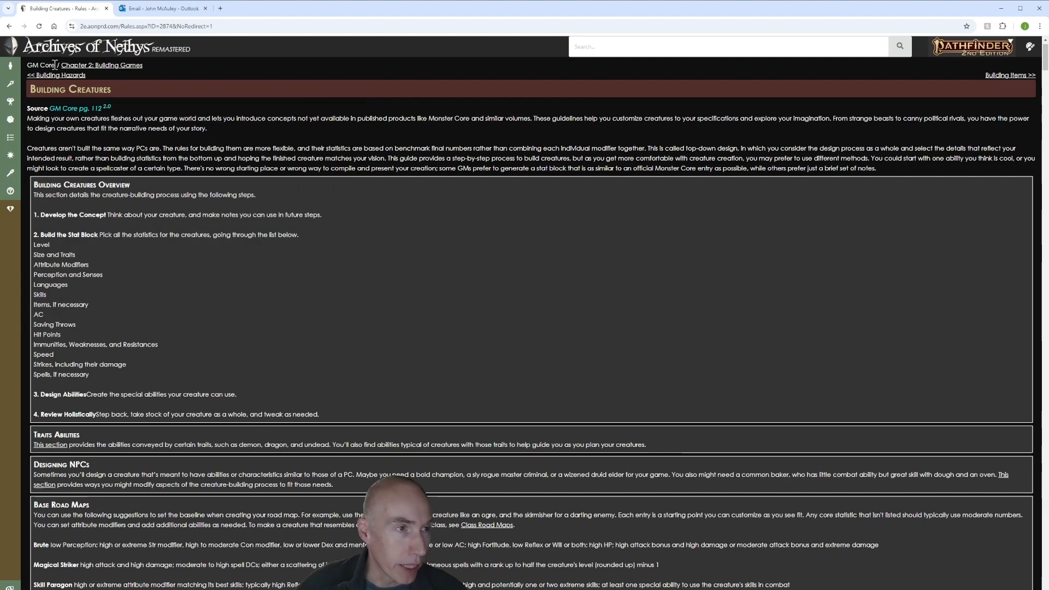
mouse_move(10, 66)
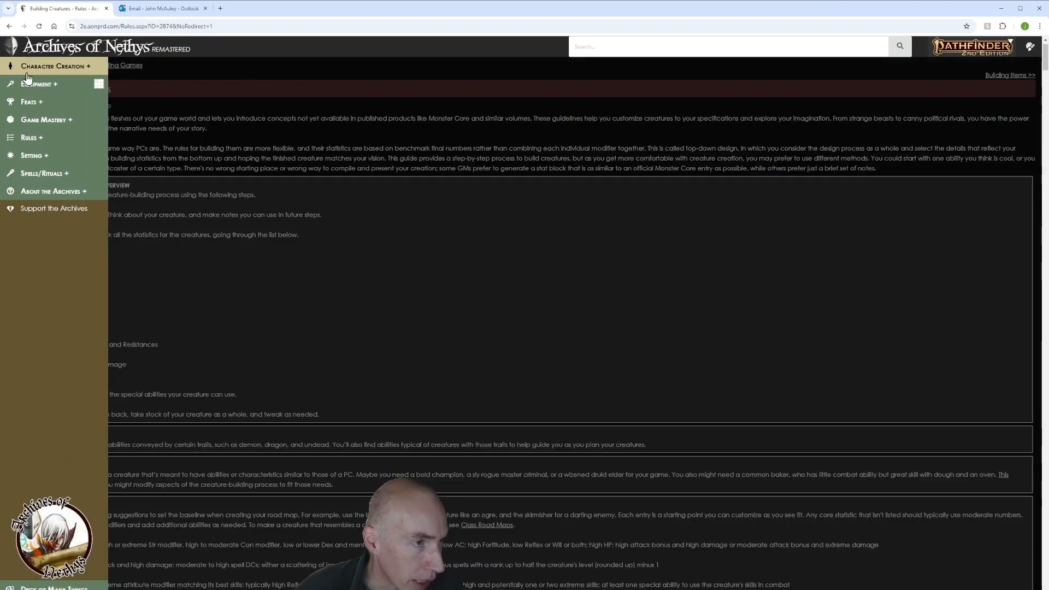
click(45, 141)
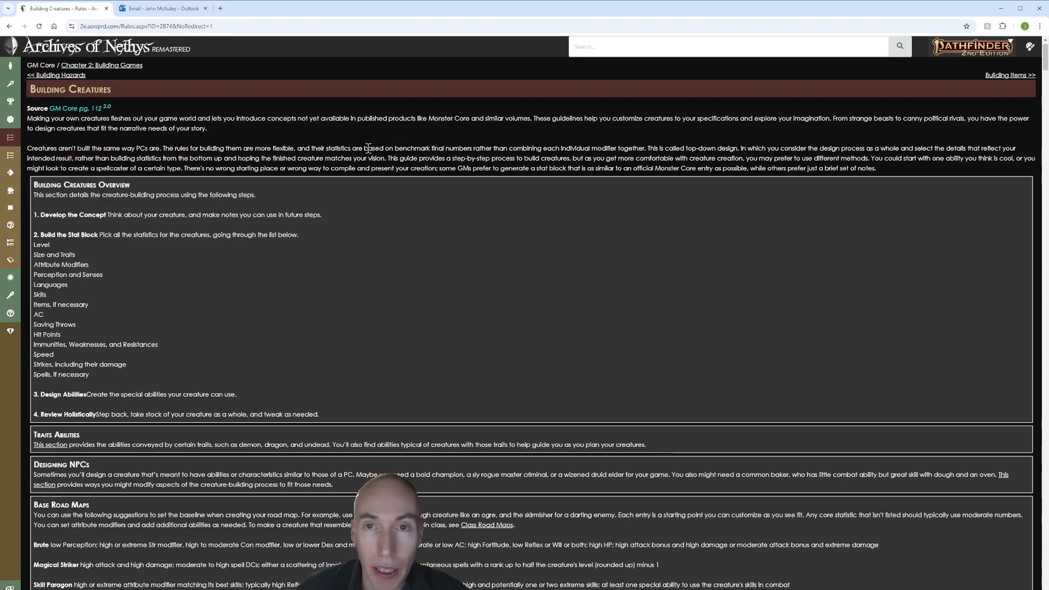
Step: Read through the creature-building guidelines from the overview and base road maps to Table 2–1: Ability Modifier Scales
scroll(344, 186, down, 2)
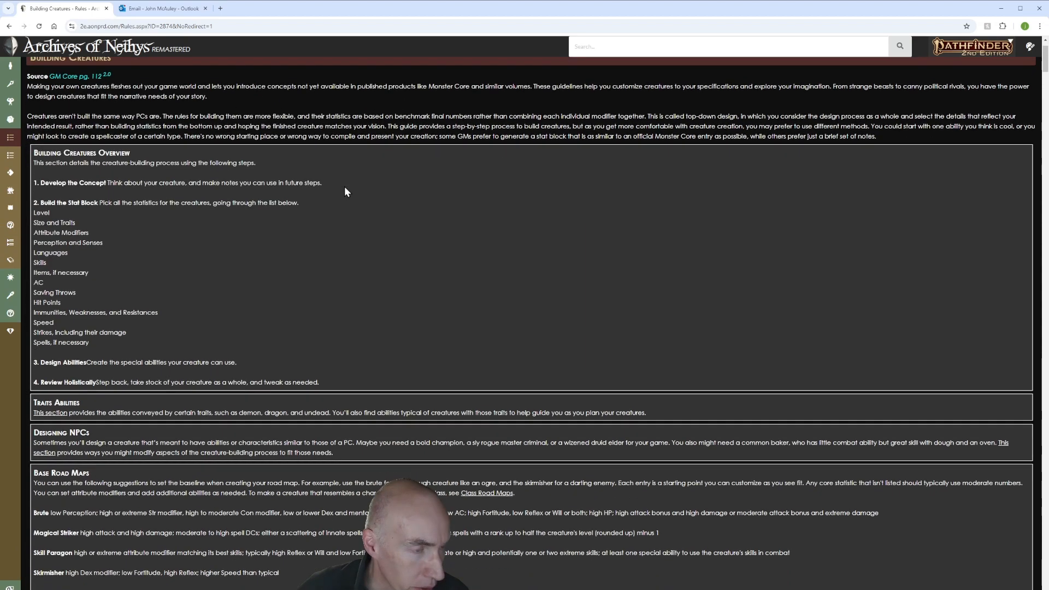
scroll(344, 186, up, 2)
scroll(338, 164, down, 3)
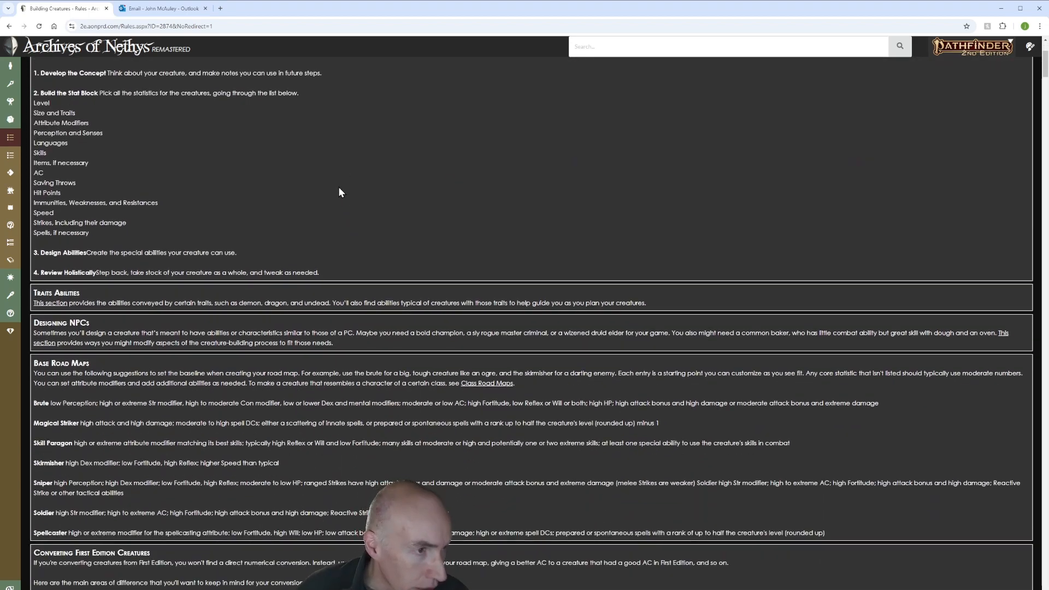
scroll(338, 211, up, 1)
scroll(333, 205, down, 2)
scroll(336, 207, down, 8)
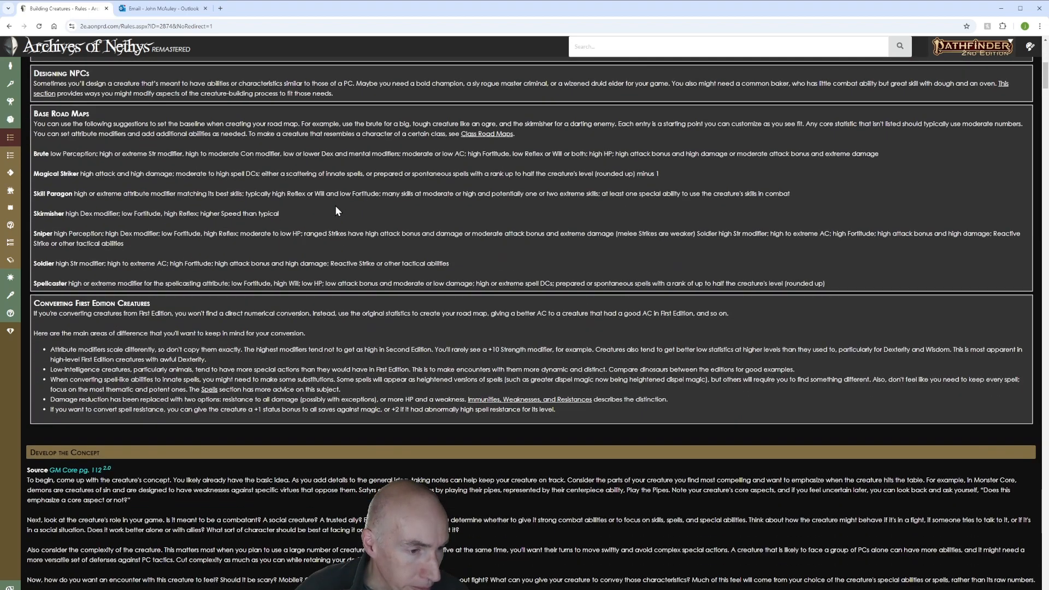
scroll(337, 205, down, 12)
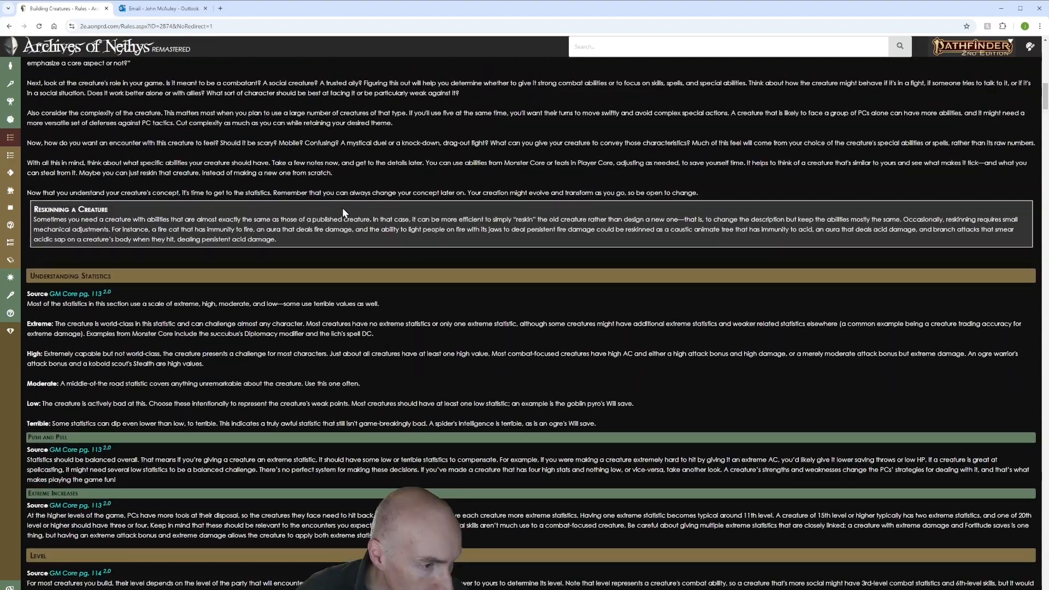
scroll(343, 210, down, 5)
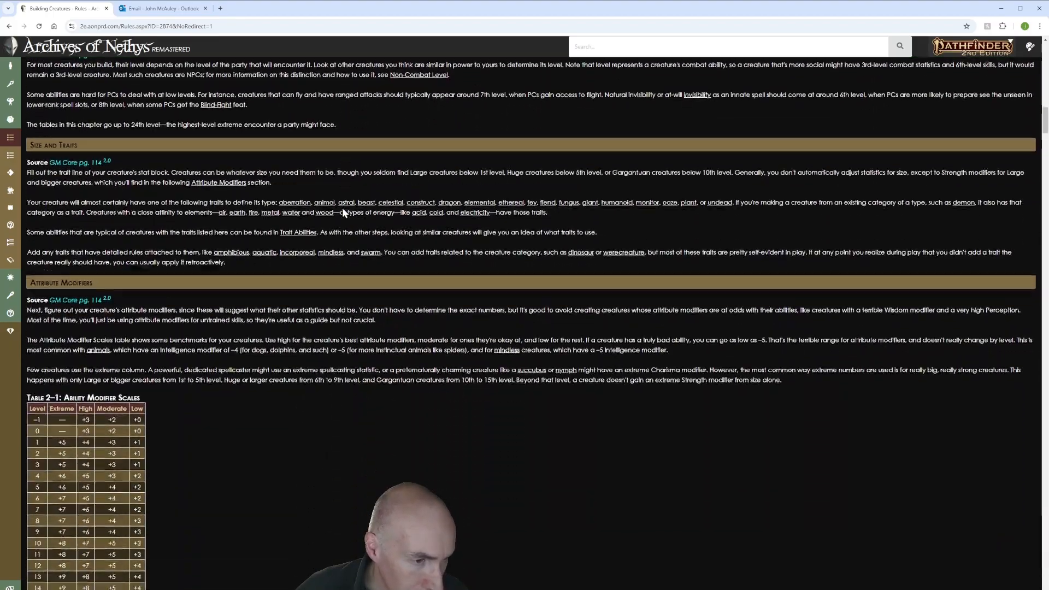
scroll(342, 209, down, 3)
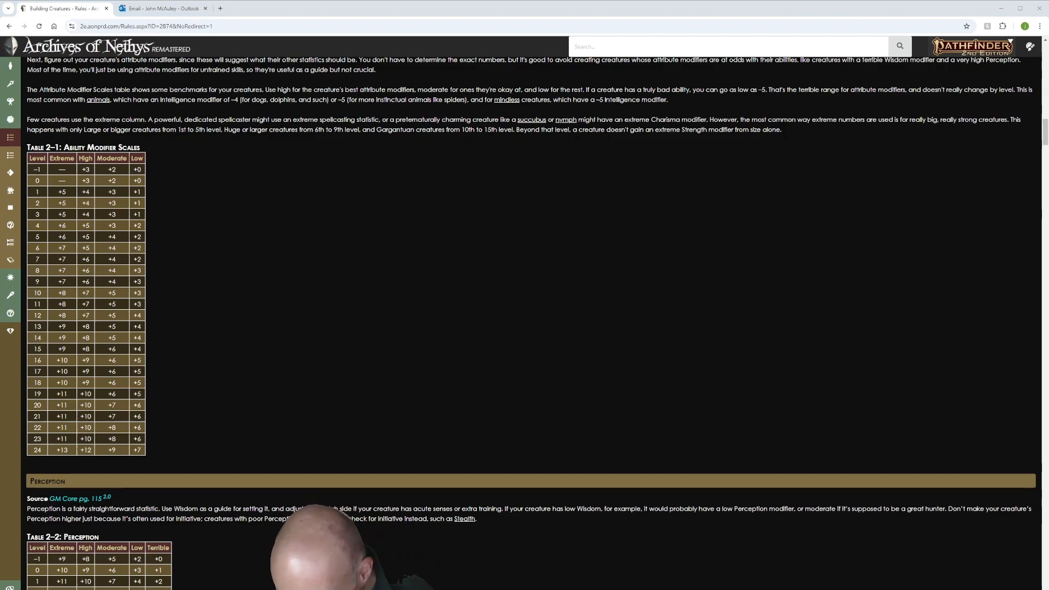
Step: Switch back to Foundry Virtual Tabletop and set Parthan the Sage's Strength to +0, Dexterity to +2 and Constitution to +2
key(alt+Tab)
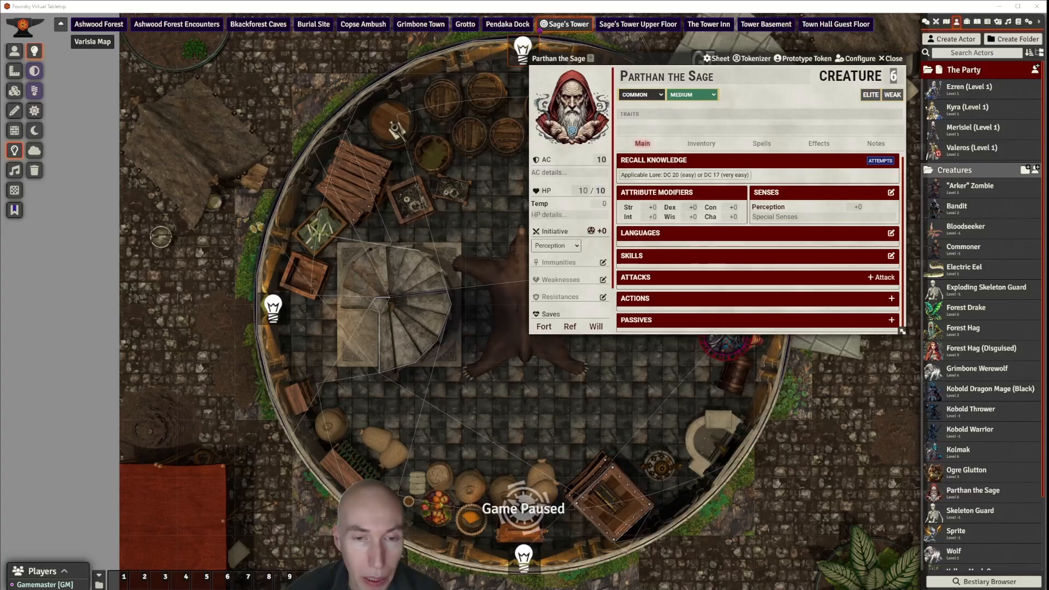
click(651, 208)
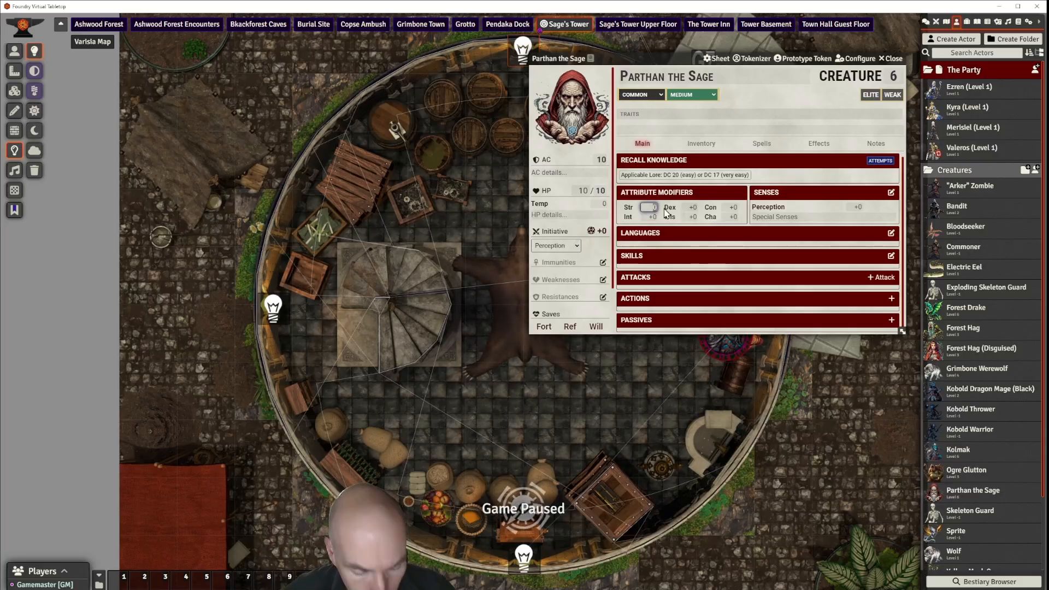
text(2)
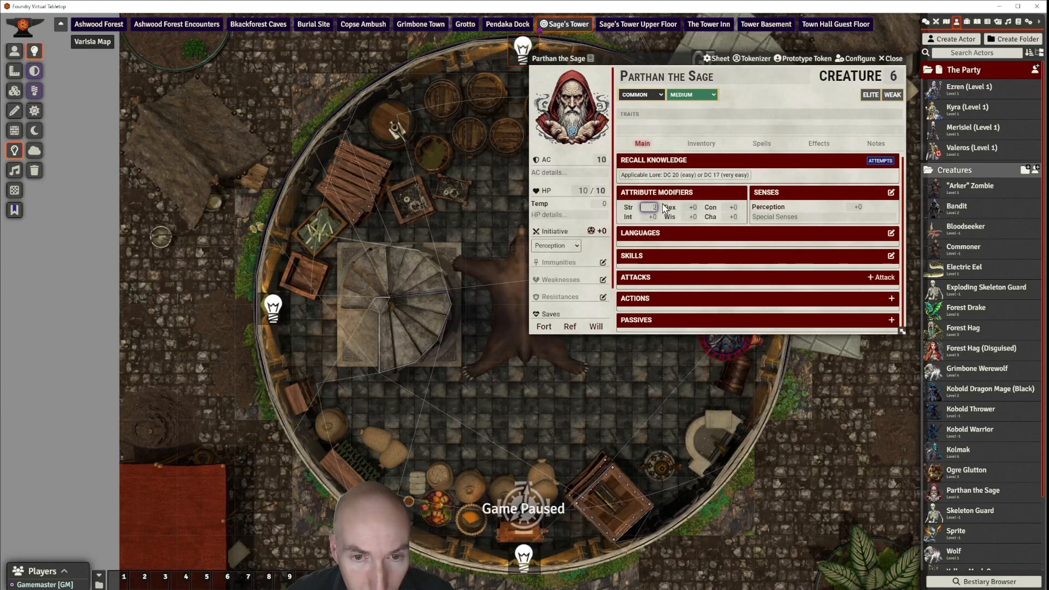
double_click(656, 207)
text(0)
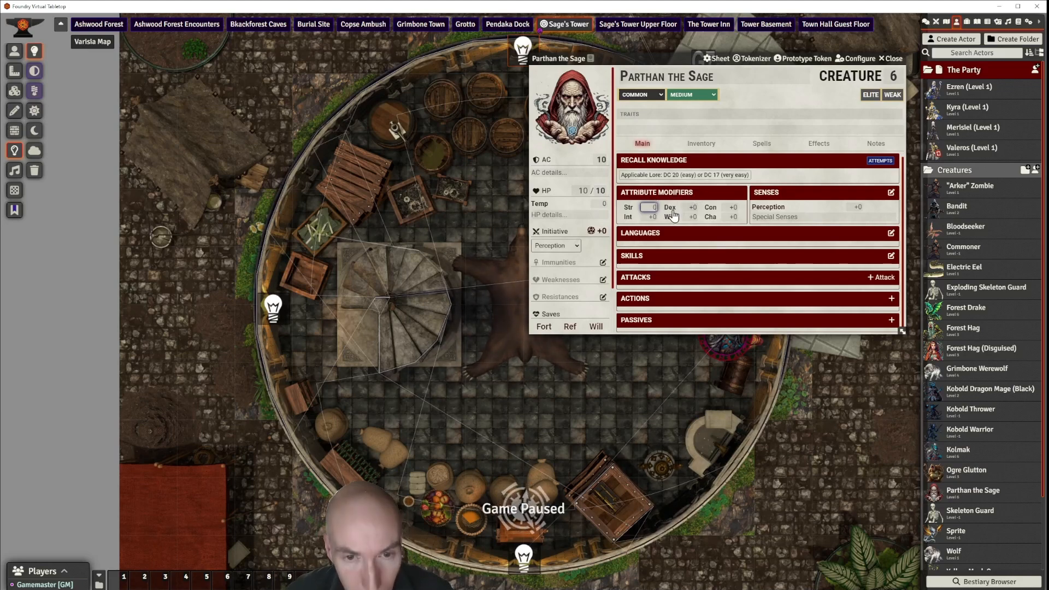
click(690, 208)
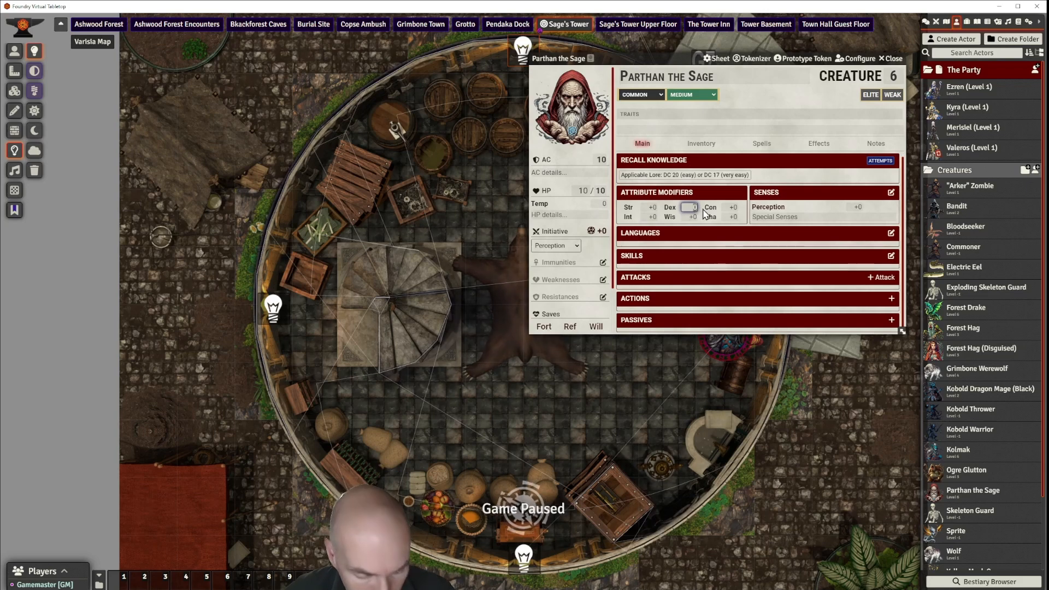
text(2)
key(Tab)
text(2)
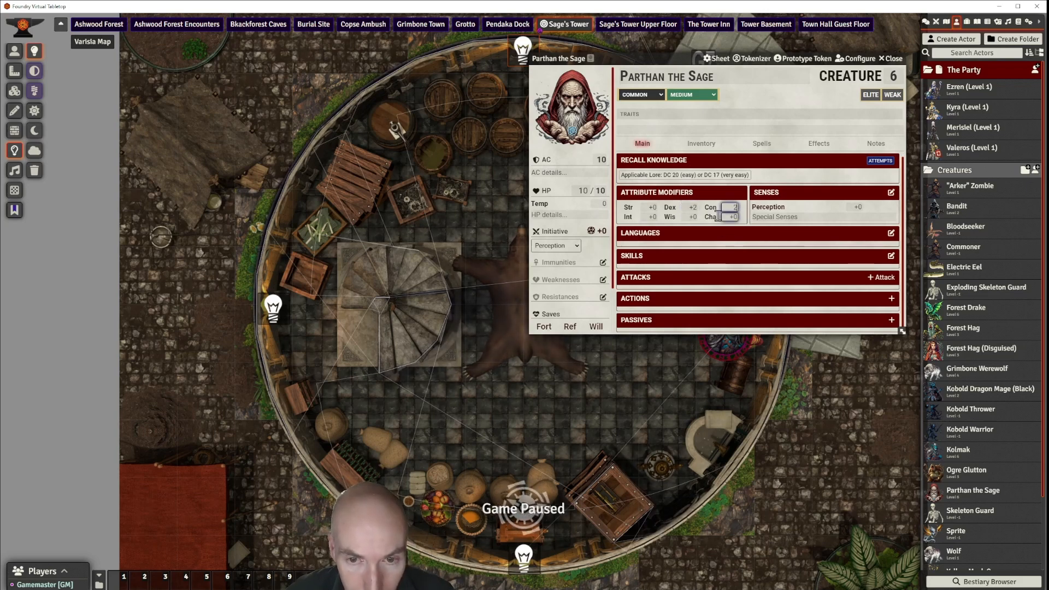
Step: Set Parthan the Sage's Intelligence modifier to +5, Wisdom to +4 and Charisma to +2
key(Tab)
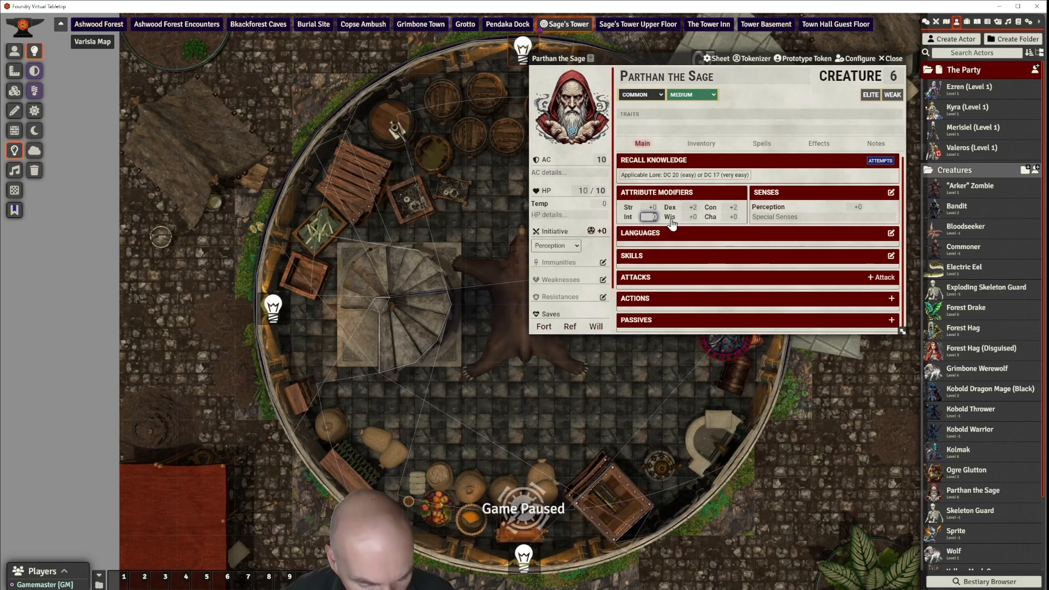
text(5)
key(Tab)
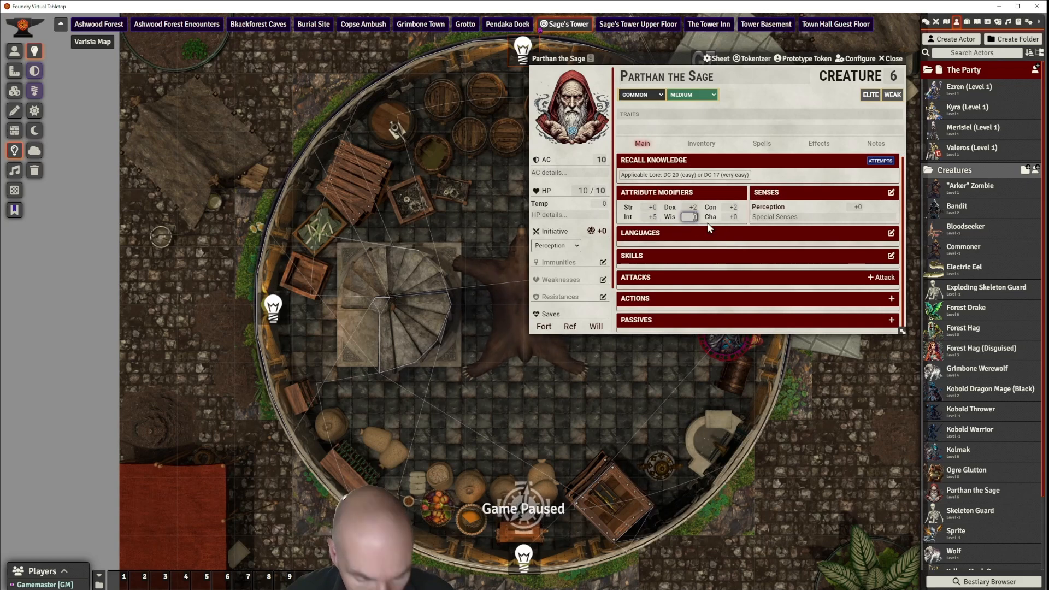
text(4)
key(Tab)
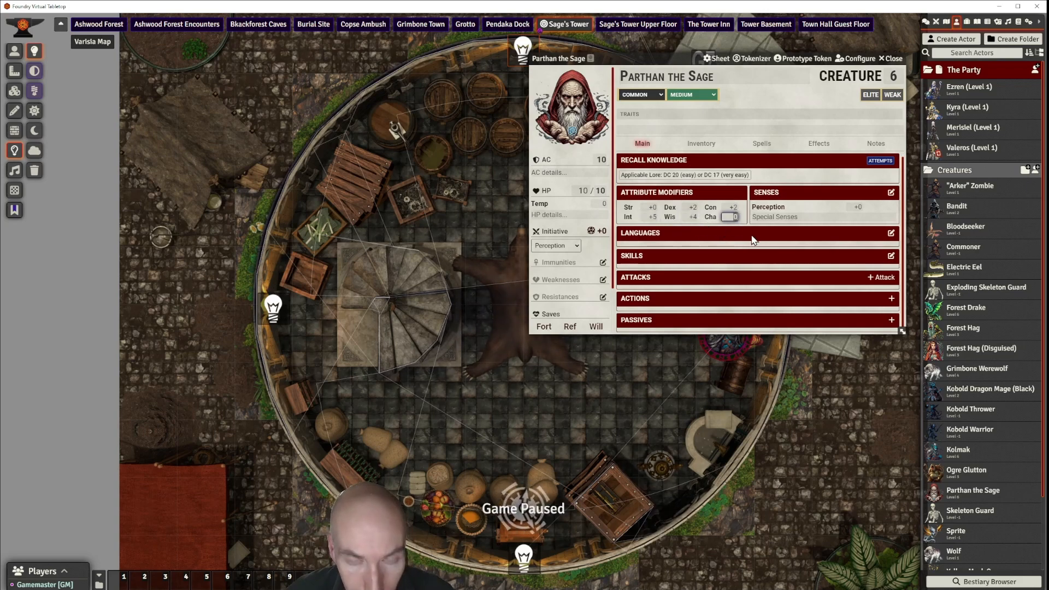
text(2)
key(Tab)
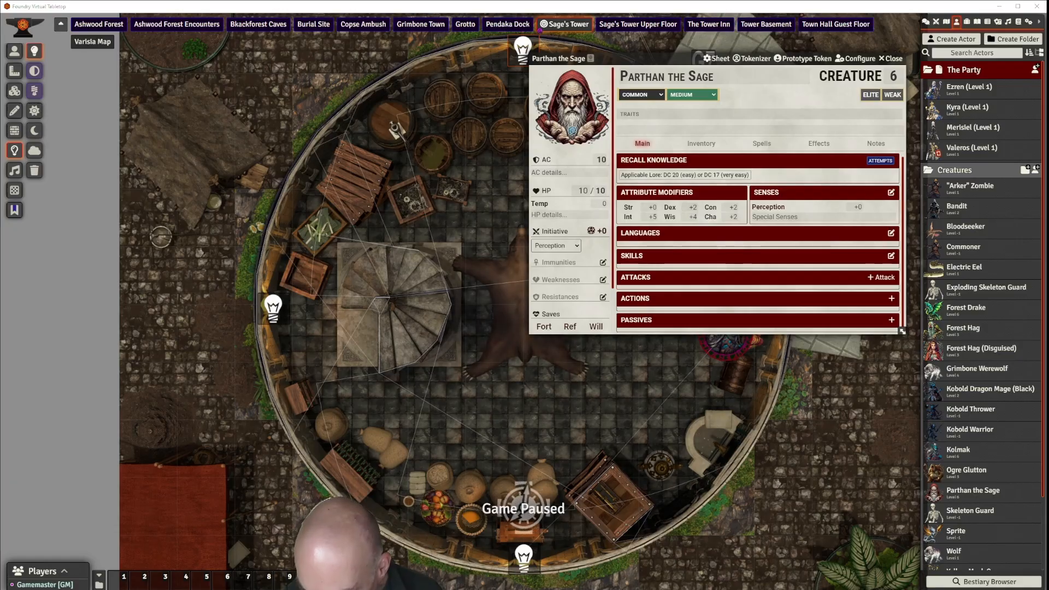
Step: Consult Table 2–2: Perception on the Archives of Nethys page for level 6, and set Parthan's Perception to +11 in Foundry
key(alt+Tab)
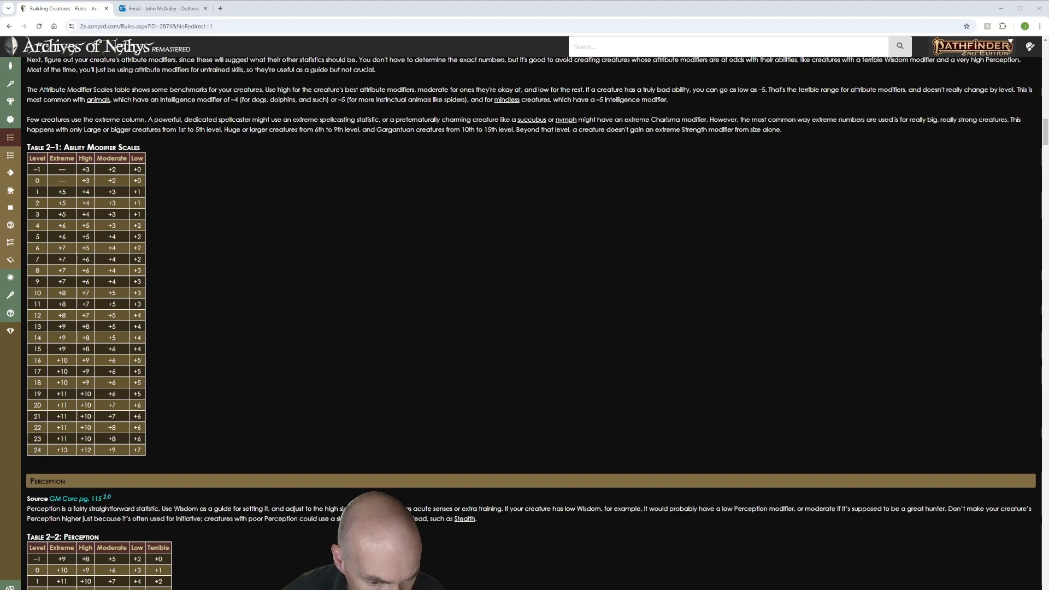
scroll(243, 365, down, 6)
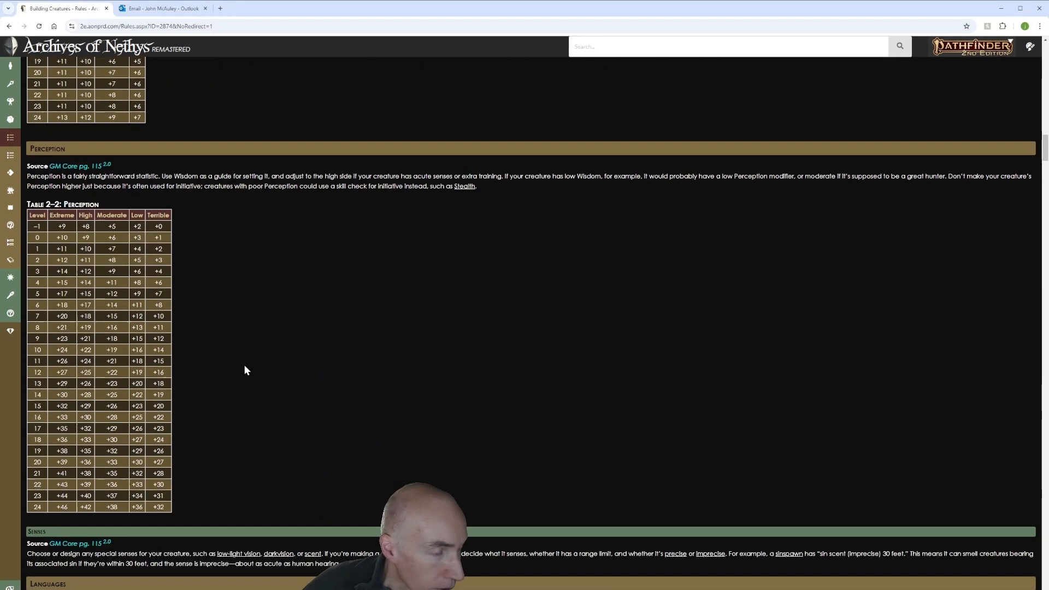
scroll(245, 370, down, 2)
mouse_move(12, 254)
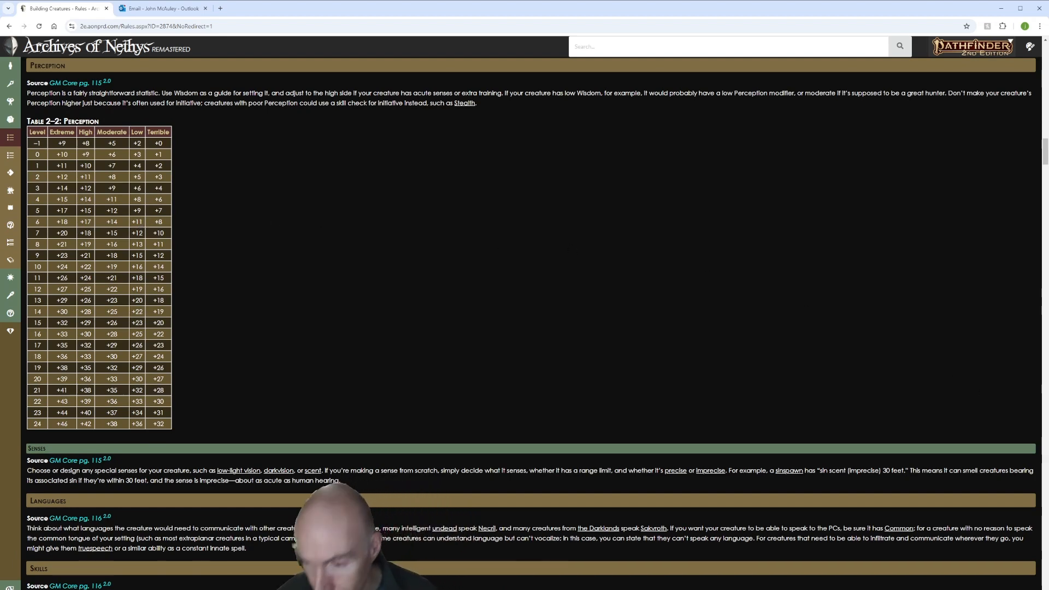
key(alt+Tab)
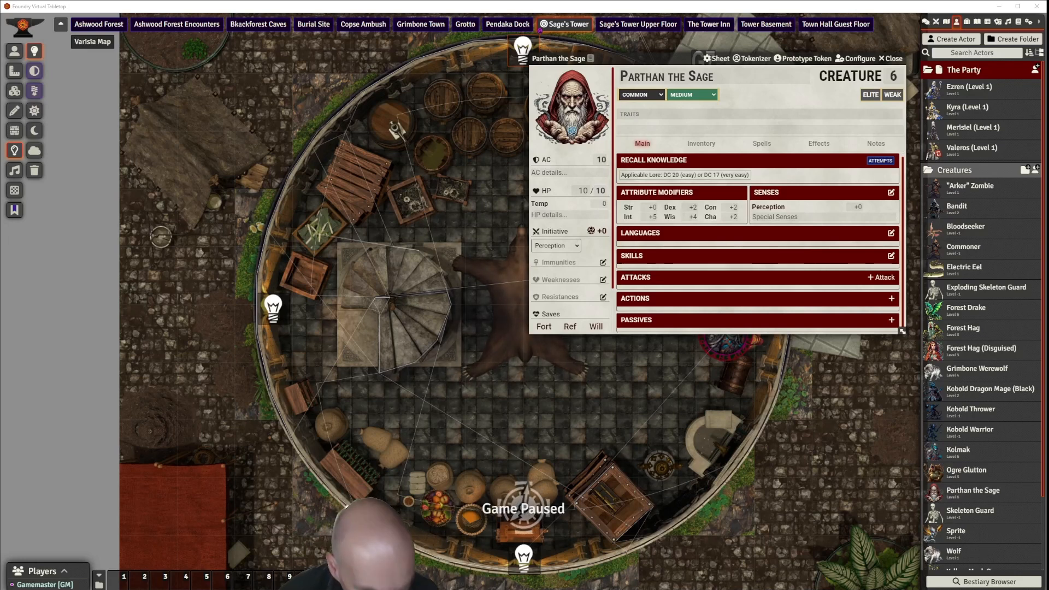
click(857, 207)
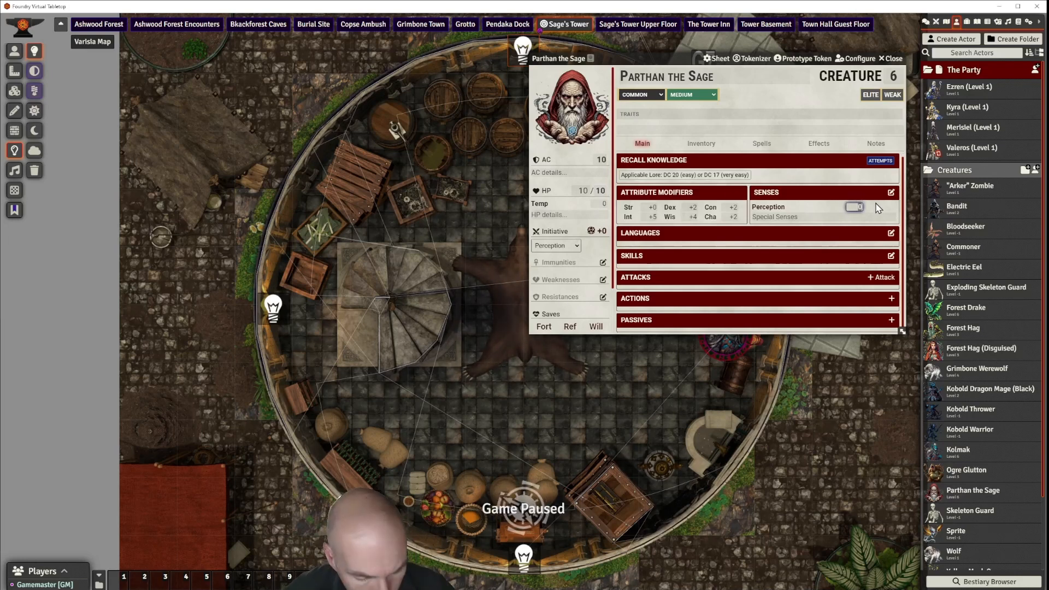
text(11)
click(880, 203)
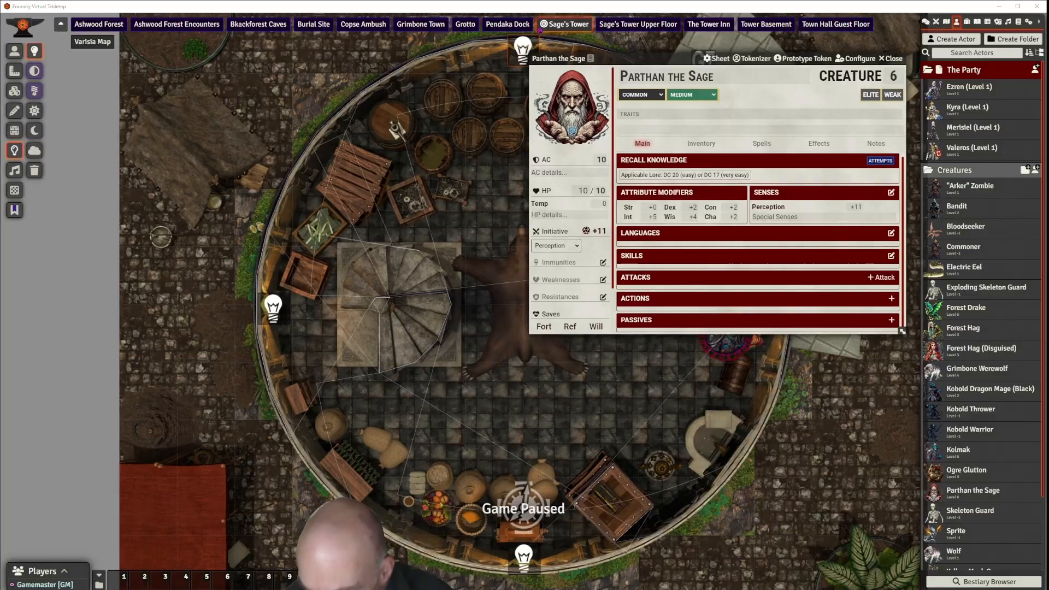
Step: Consult Table 2–3: Skills on the rules page for level 6, and add the Arcana skill to Parthan with a modifier of 15
key(alt+Tab)
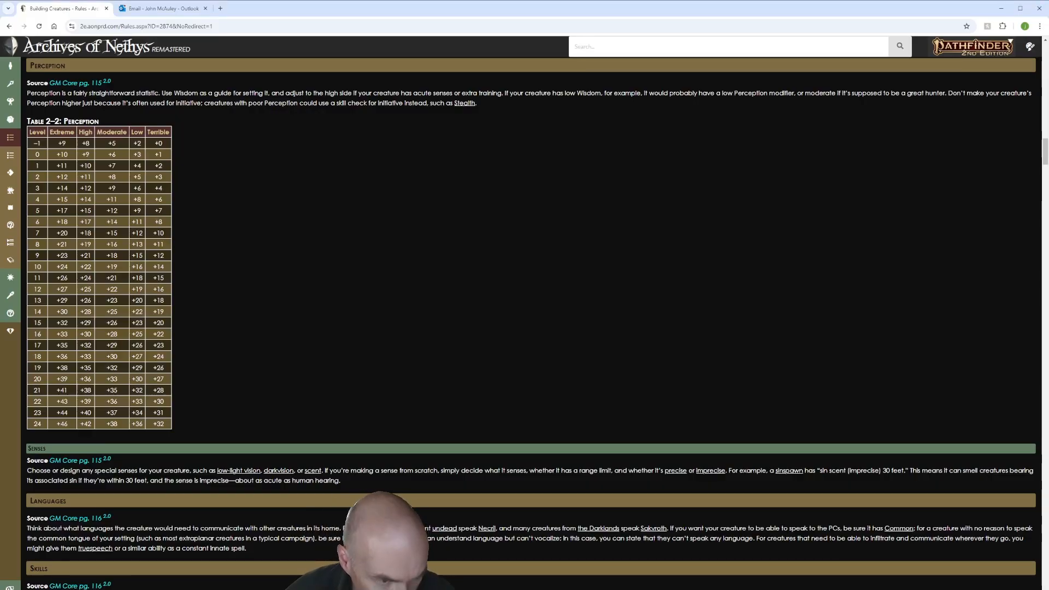
scroll(275, 332, down, 3)
scroll(275, 336, down, 7)
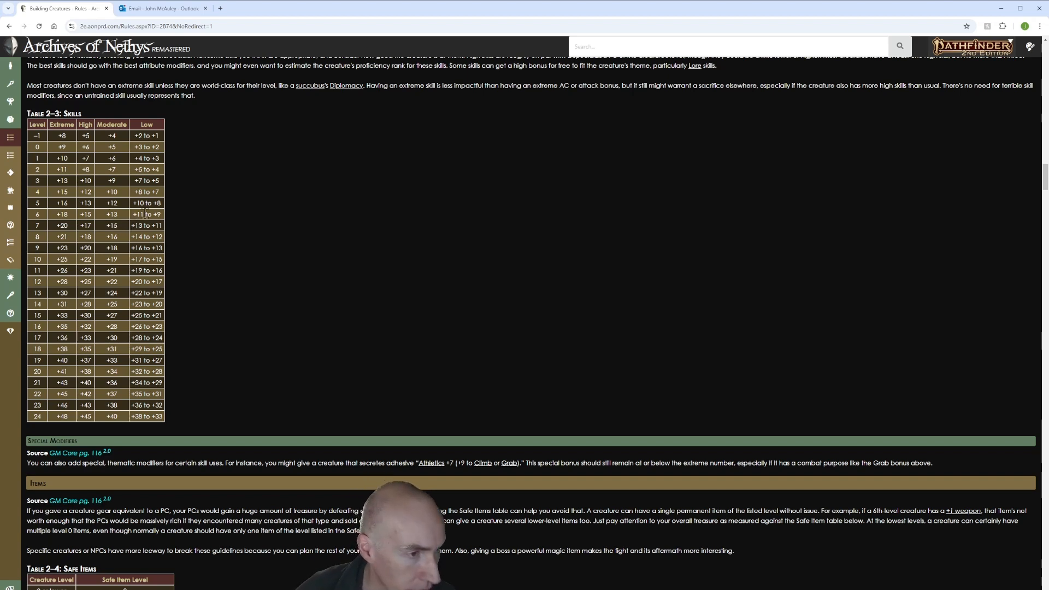
click(1001, 11)
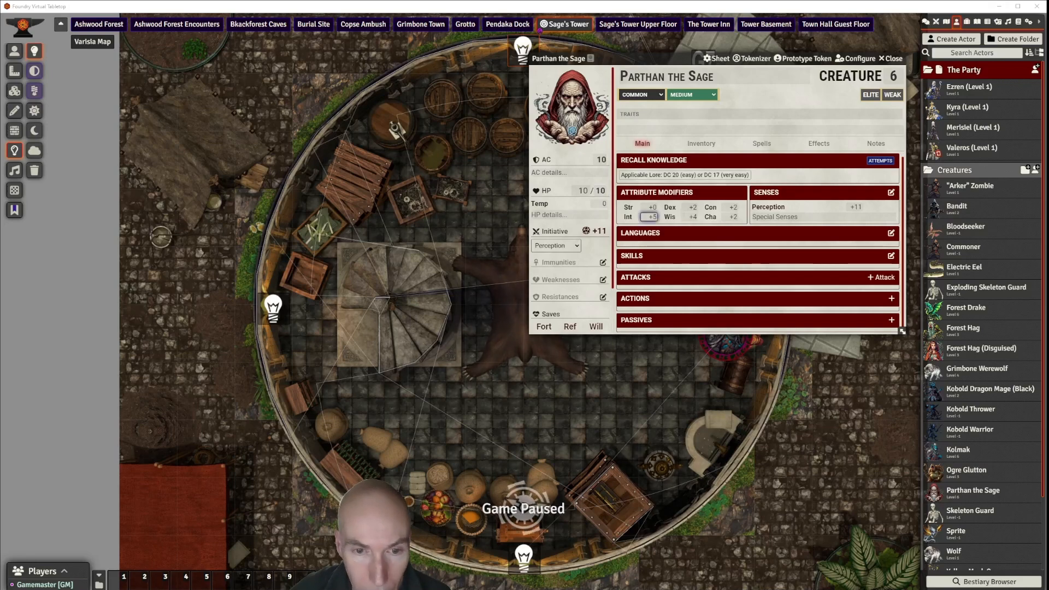
click(891, 256)
click(534, 304)
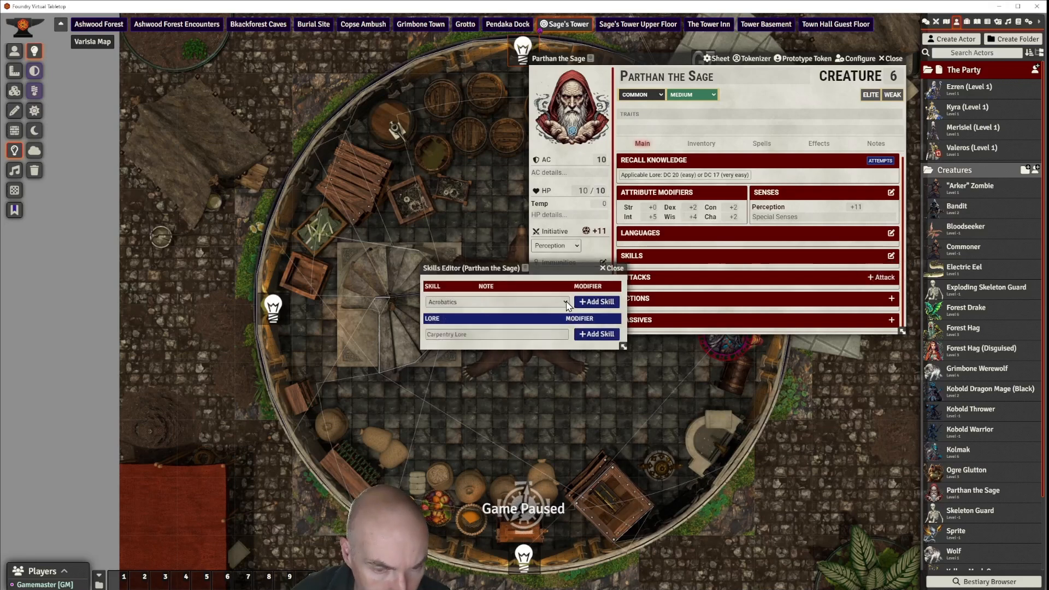
click(458, 321)
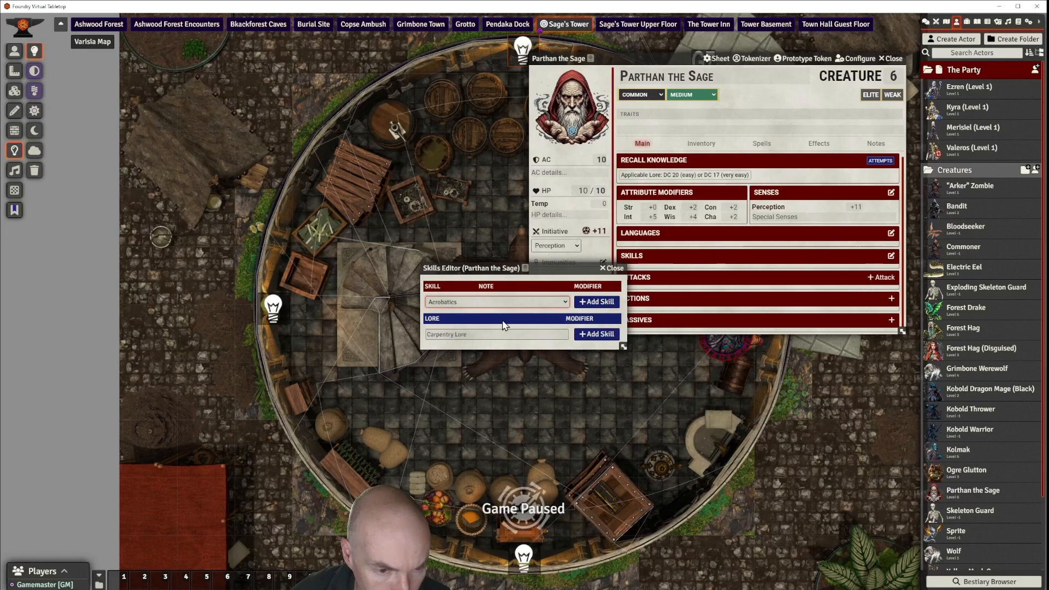
click(595, 303)
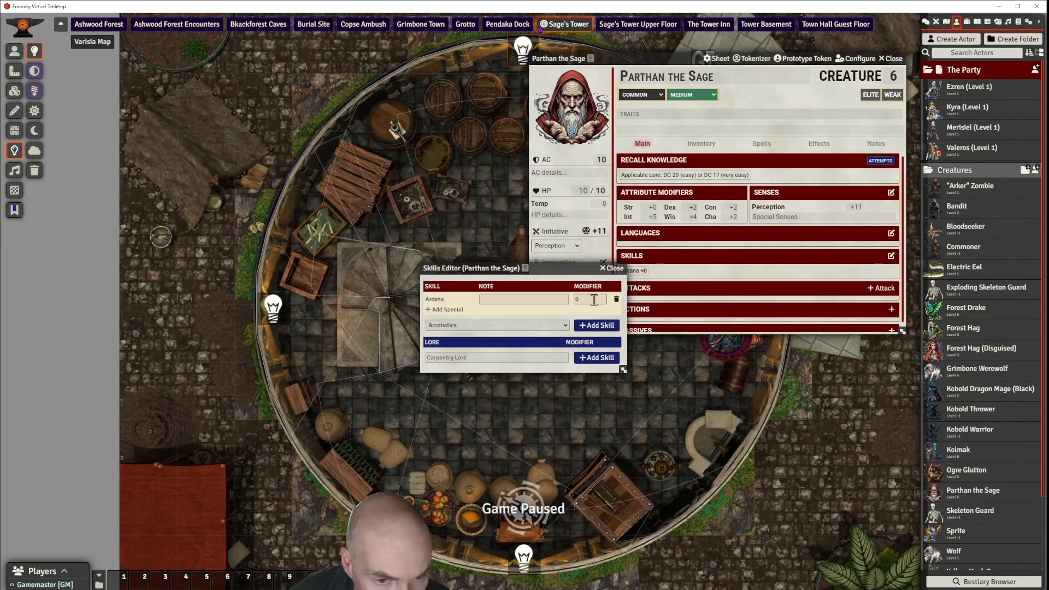
click(595, 299)
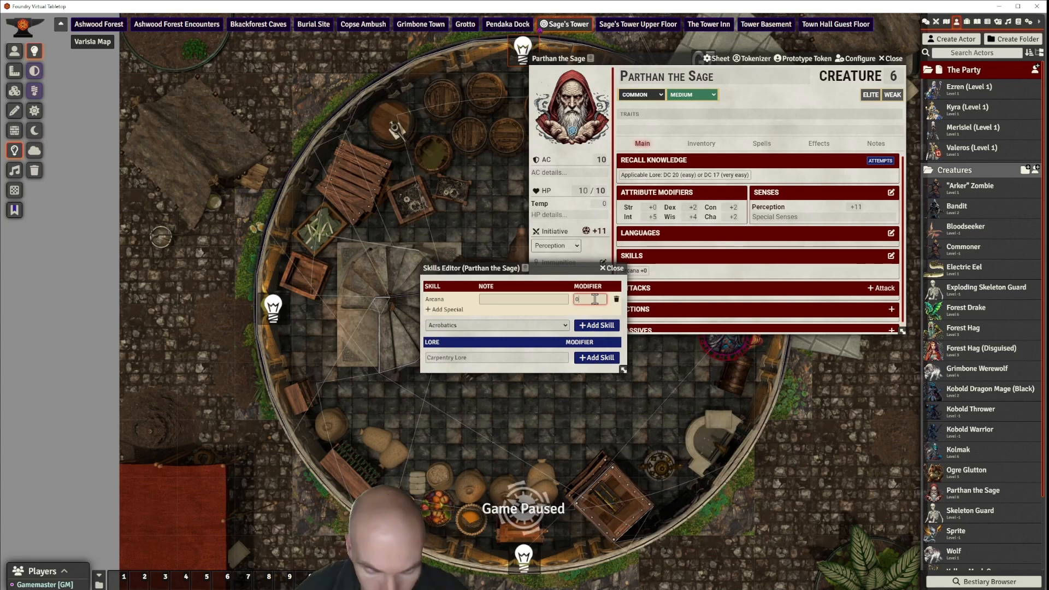
text(15)
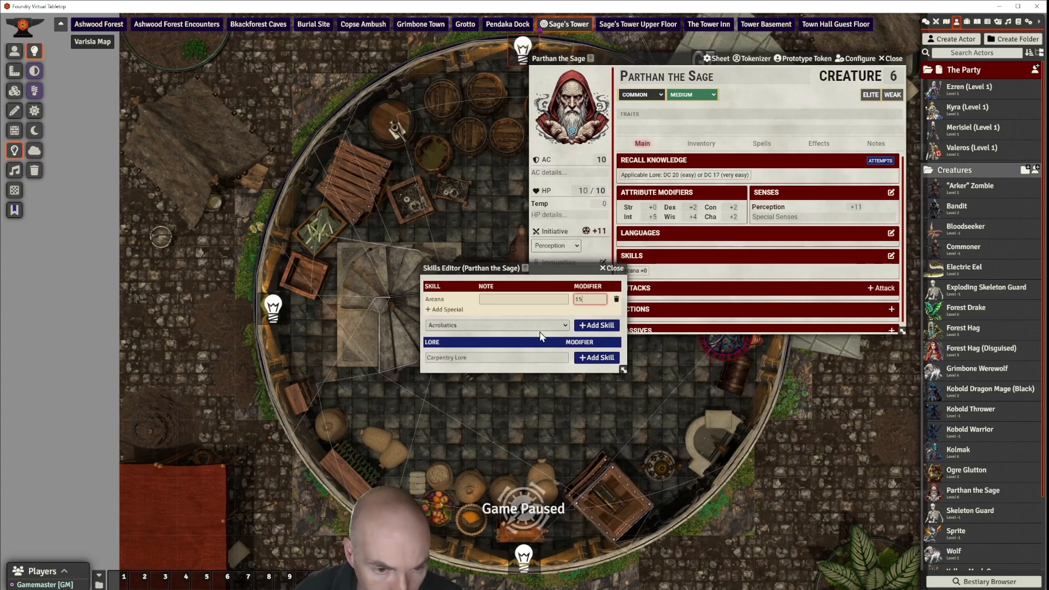
Step: Add the Occultism skill to Parthan the Sage with a modifier of 15
click(563, 326)
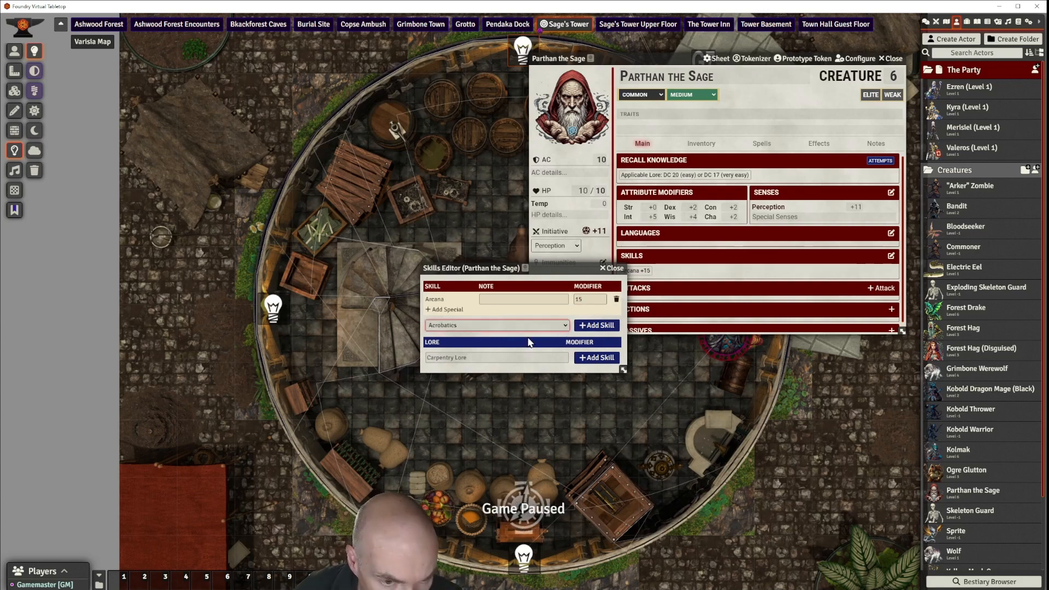
click(464, 399)
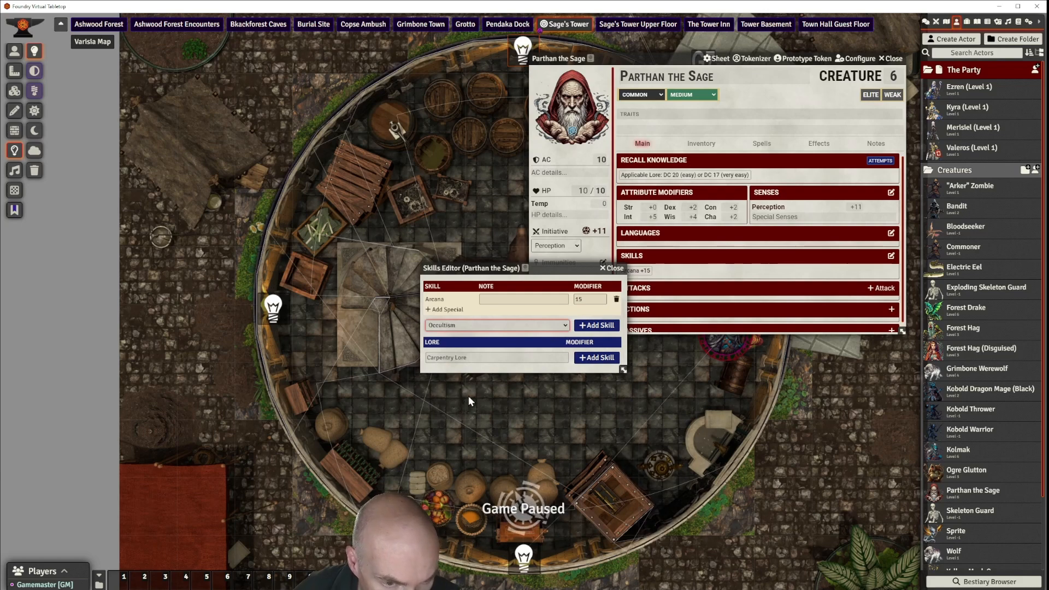
click(610, 334)
click(595, 322)
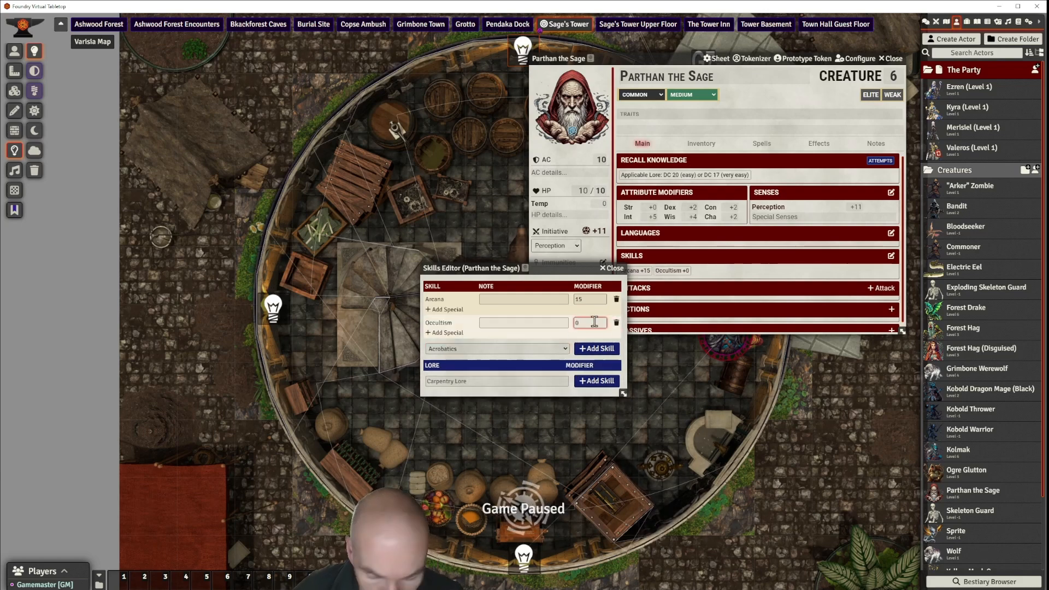
key(BackSpace)
text(15)
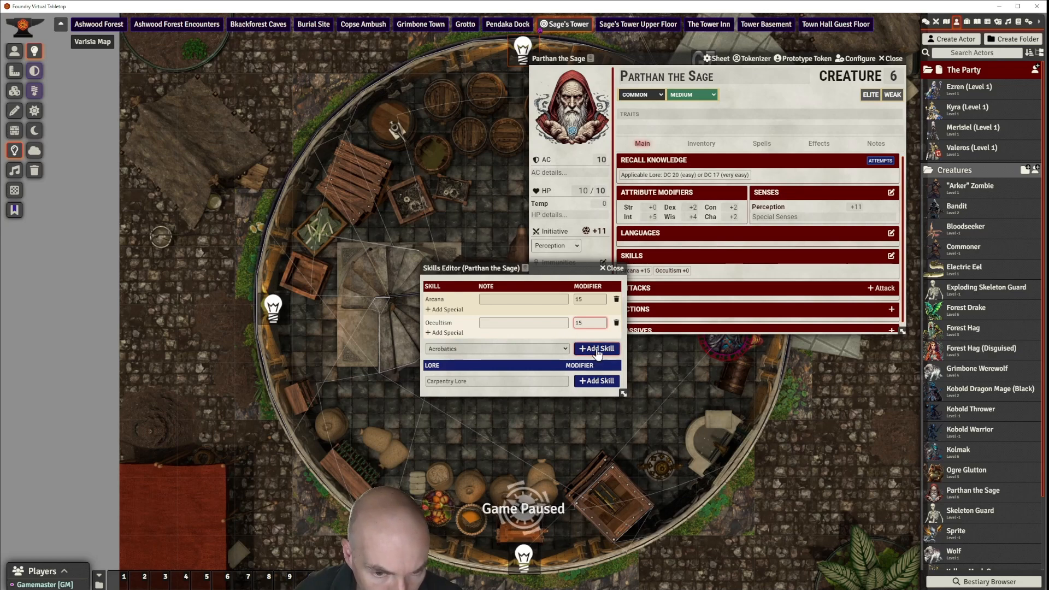
click(597, 352)
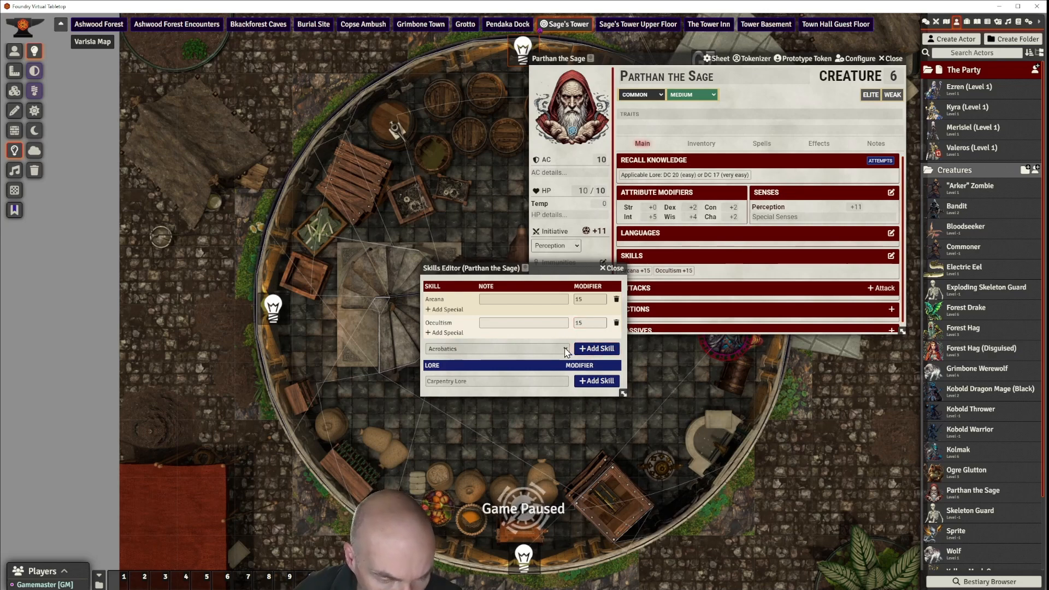
Step: Add the Nature skill to Parthan the Sage with a modifier of 15
click(566, 350)
click(472, 404)
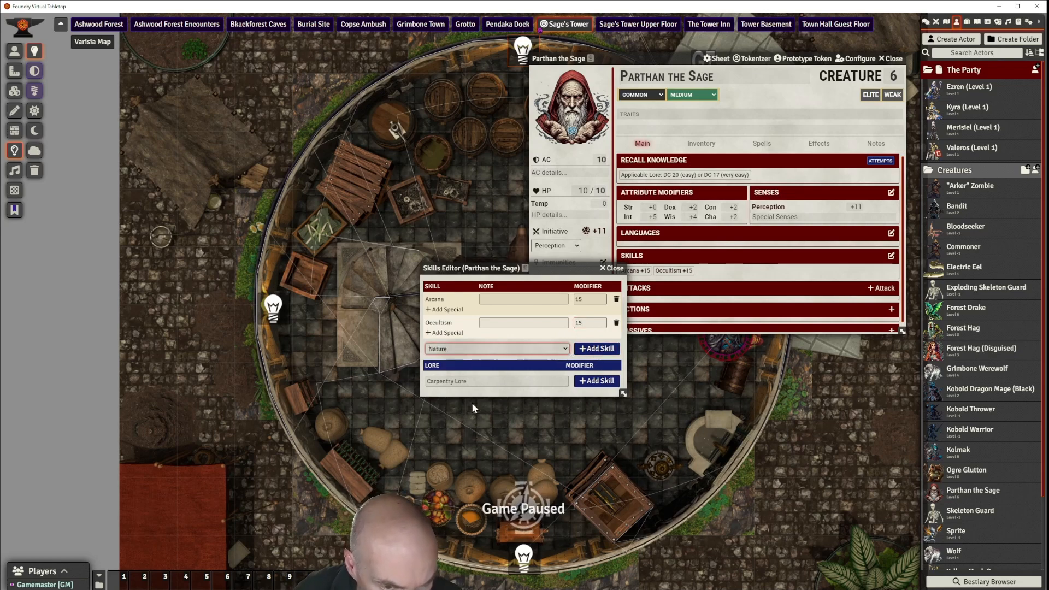
click(597, 348)
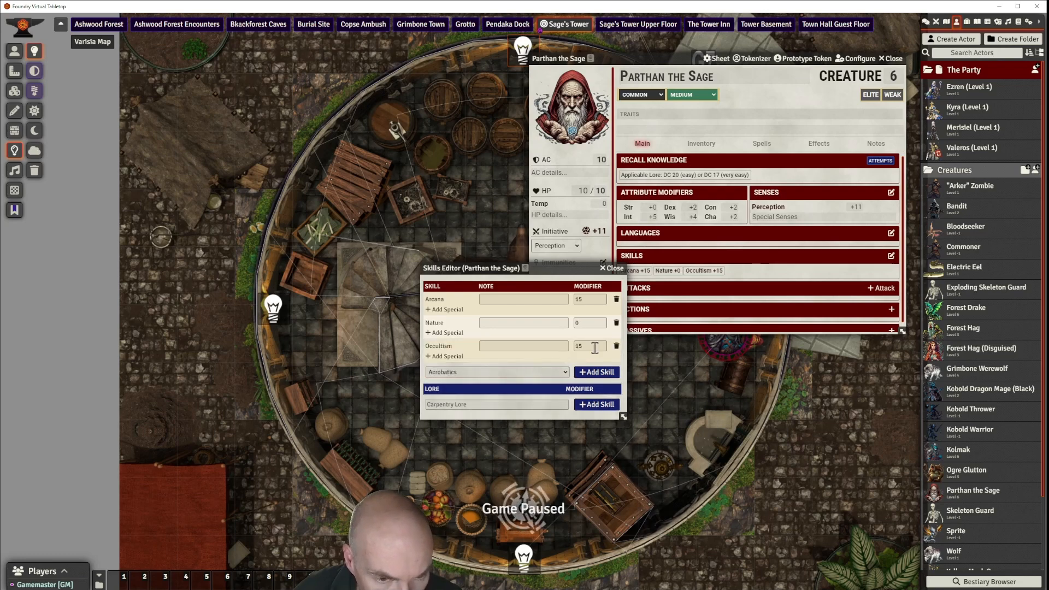
click(586, 324)
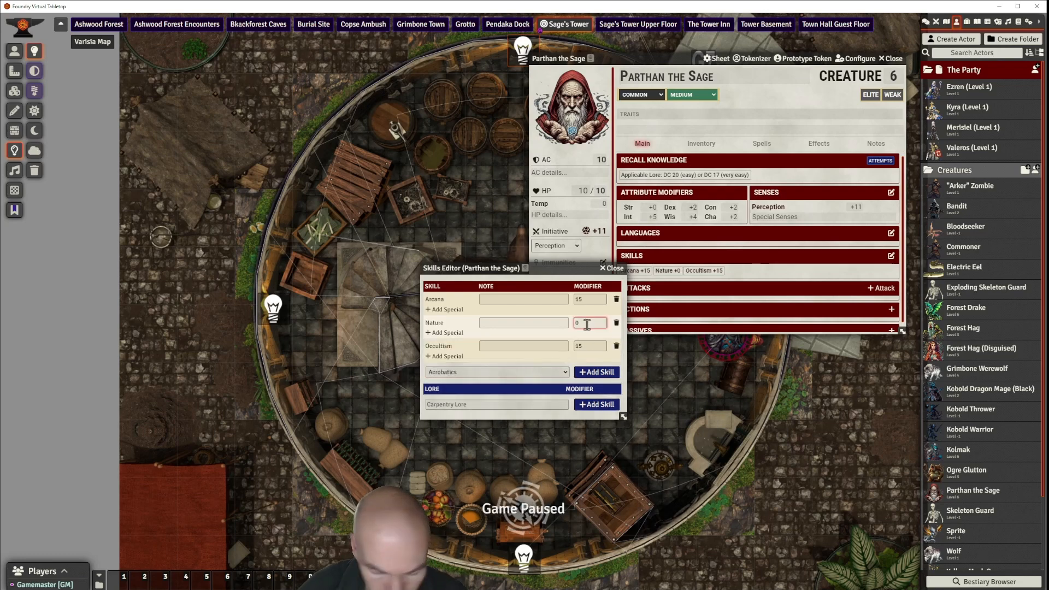
text(15)
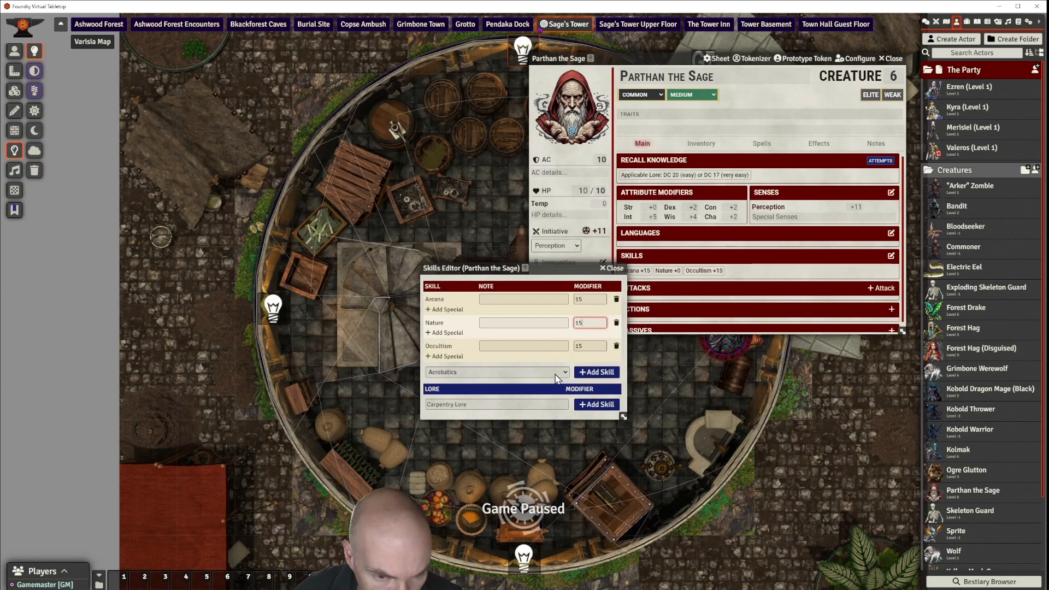
Step: Add the Religion skill to Parthan the Sage with a modifier of 11
click(557, 377)
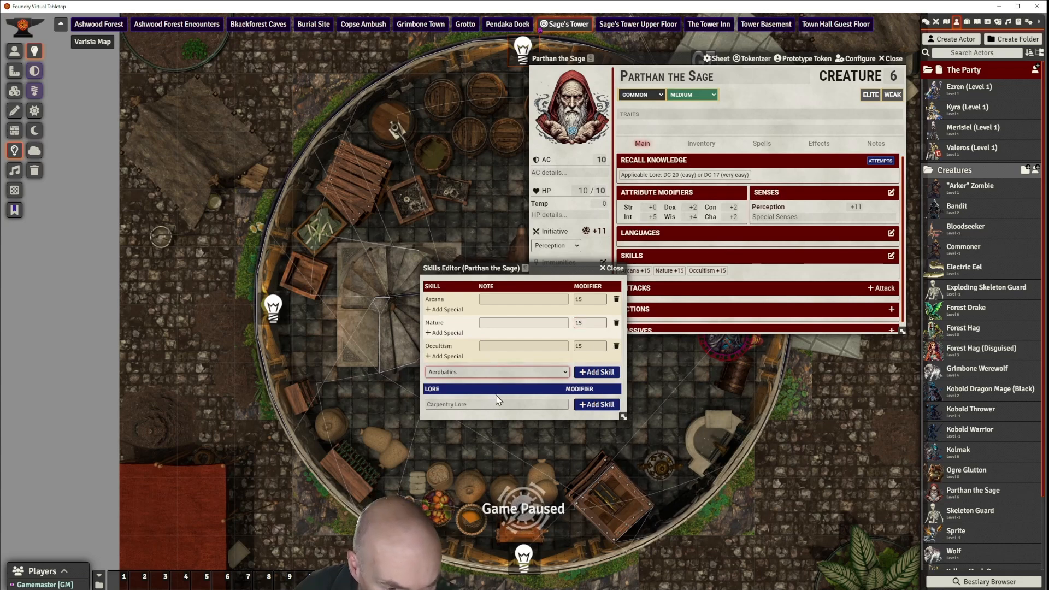
click(451, 443)
click(607, 372)
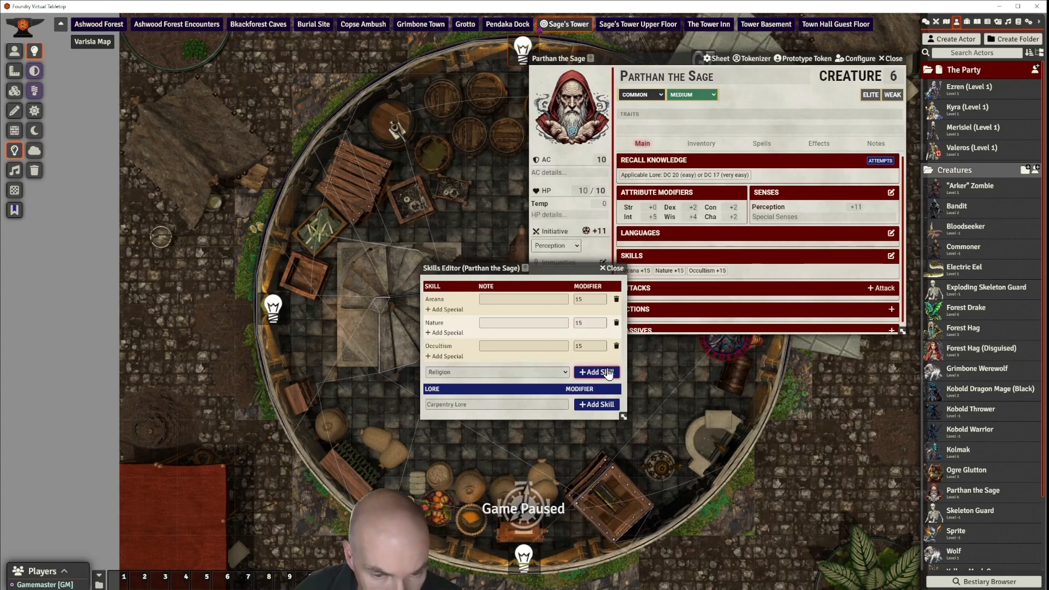
click(593, 370)
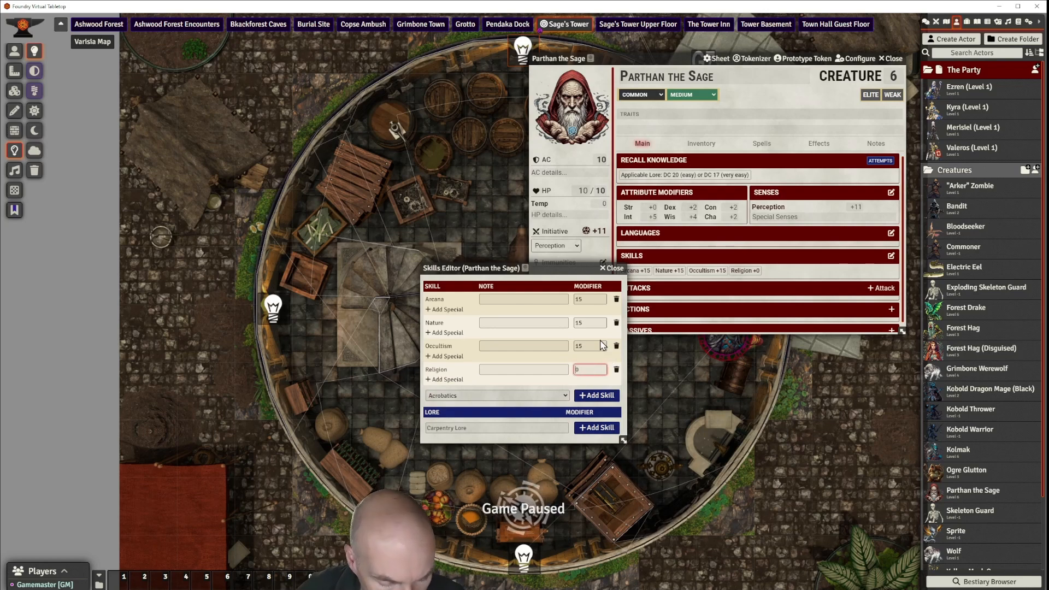
text(11)
key(Return)
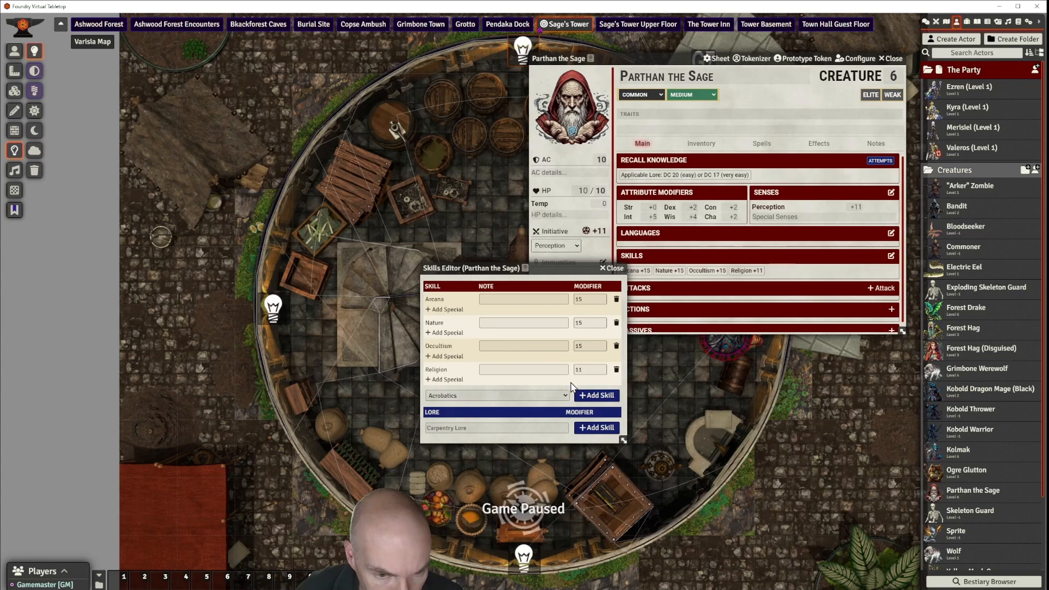
Step: Add the Society skill to Parthan the Sage with a modifier of 15
click(597, 395)
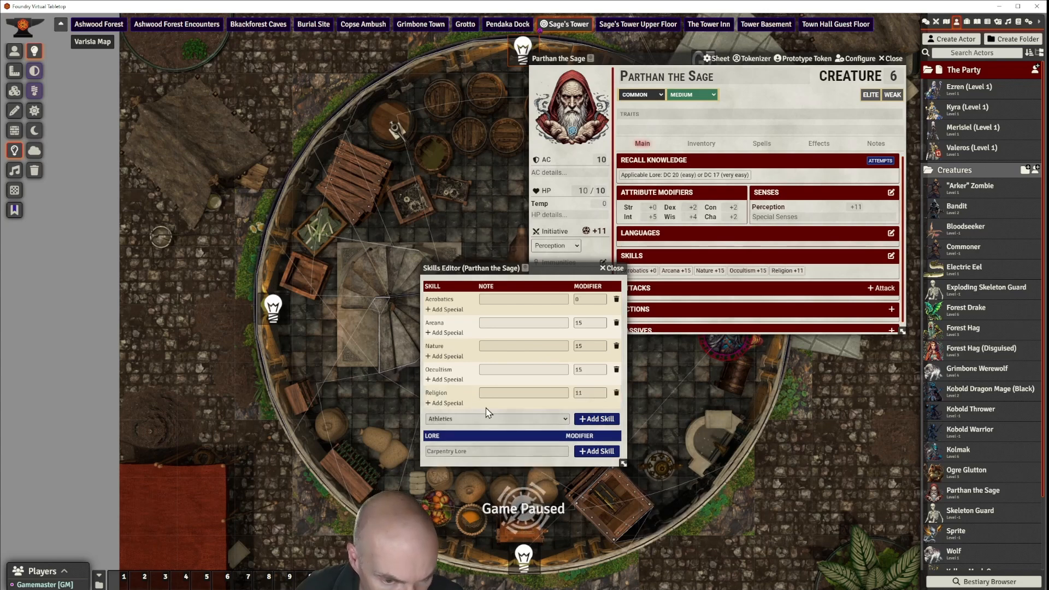
click(481, 421)
click(467, 482)
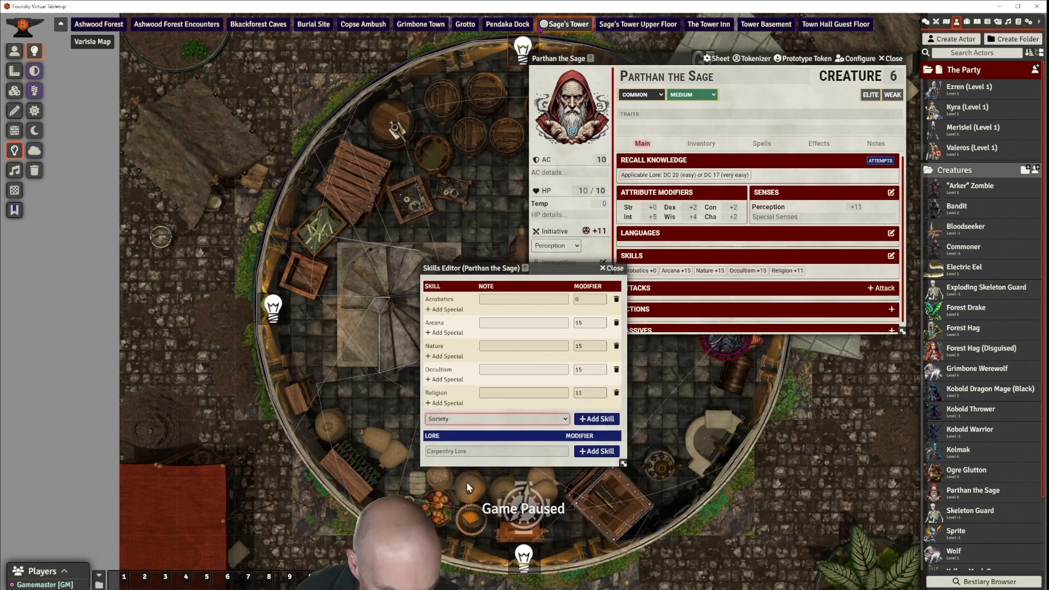
click(597, 418)
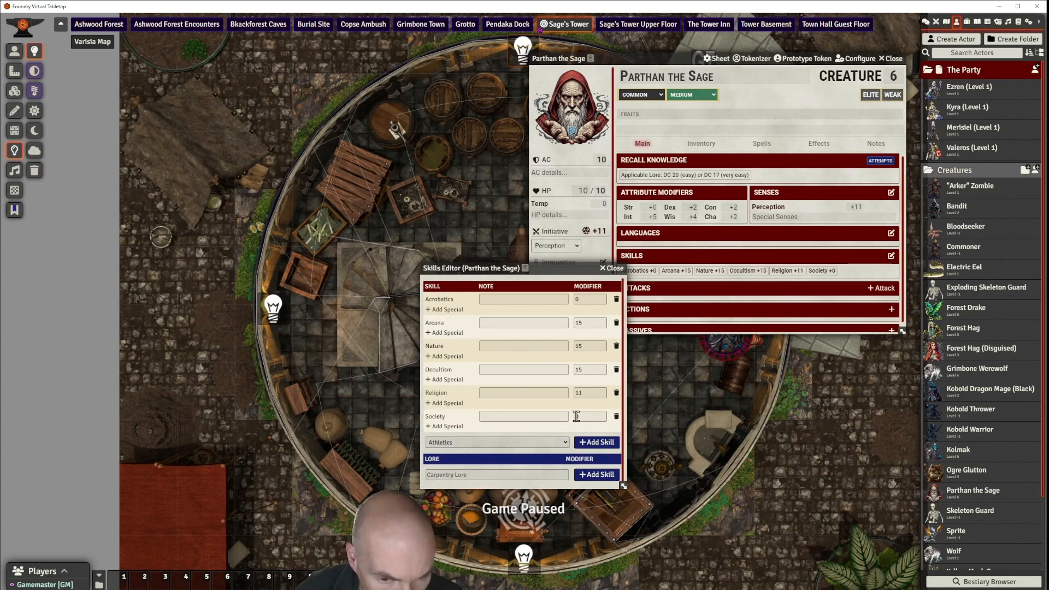
click(577, 417)
text(15)
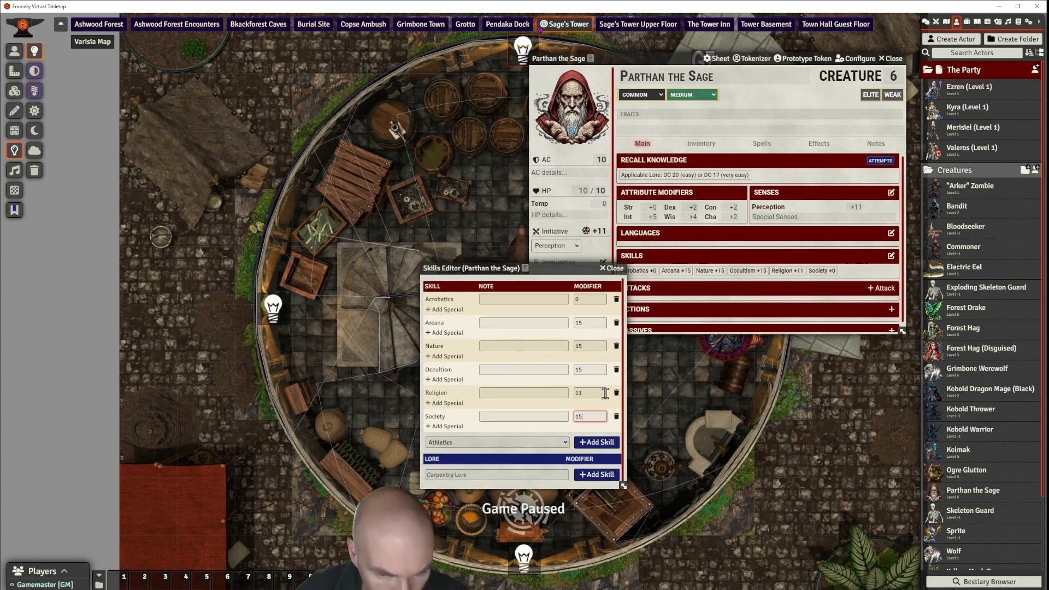
click(545, 431)
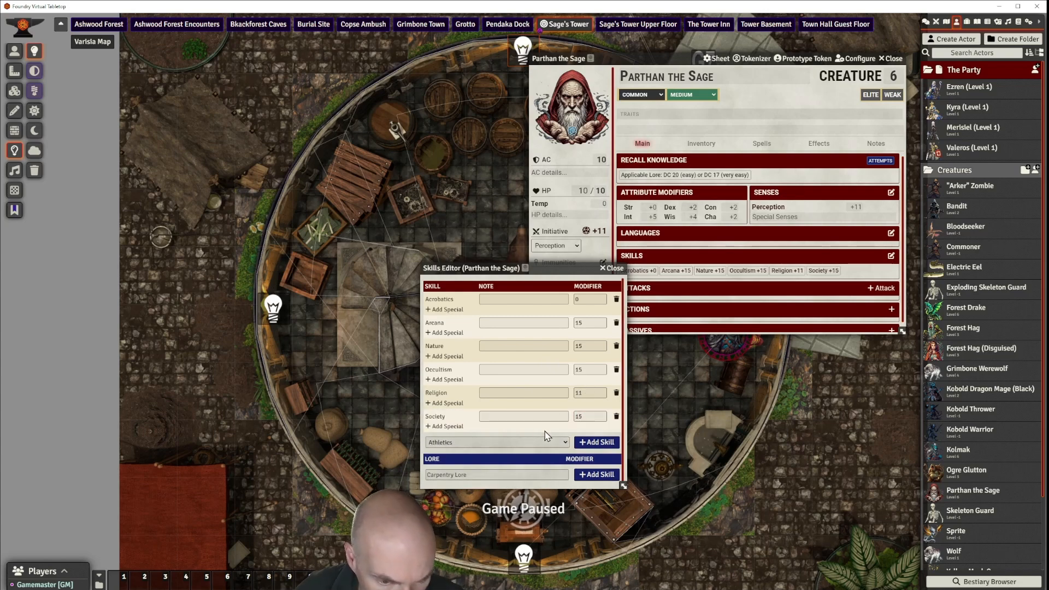
Step: Add a lore skill named Thassilonian Lore with a modifier of 18 and close the skills editor
click(558, 474)
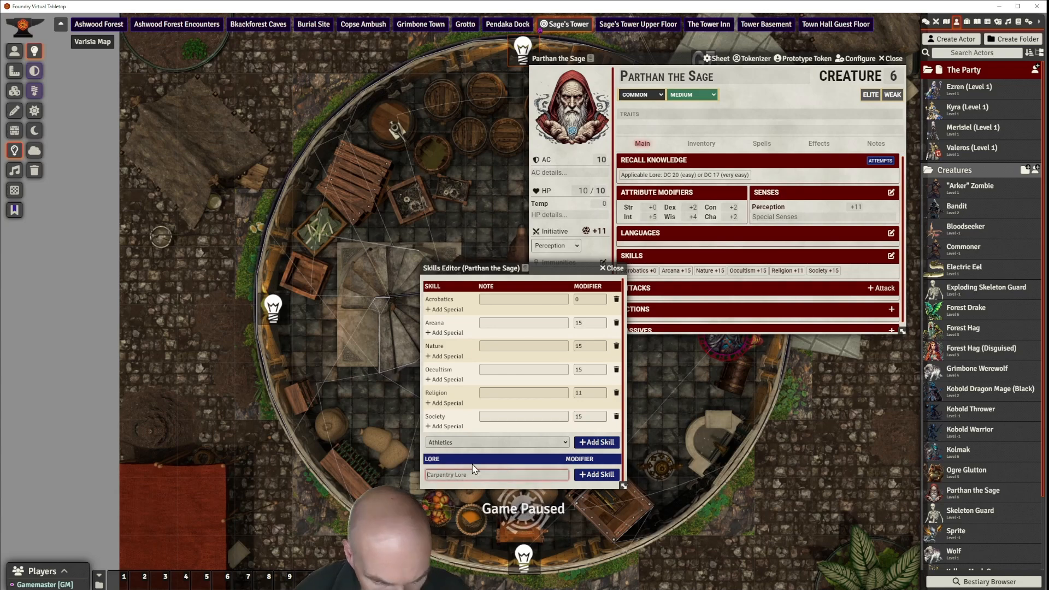
text(Thass)
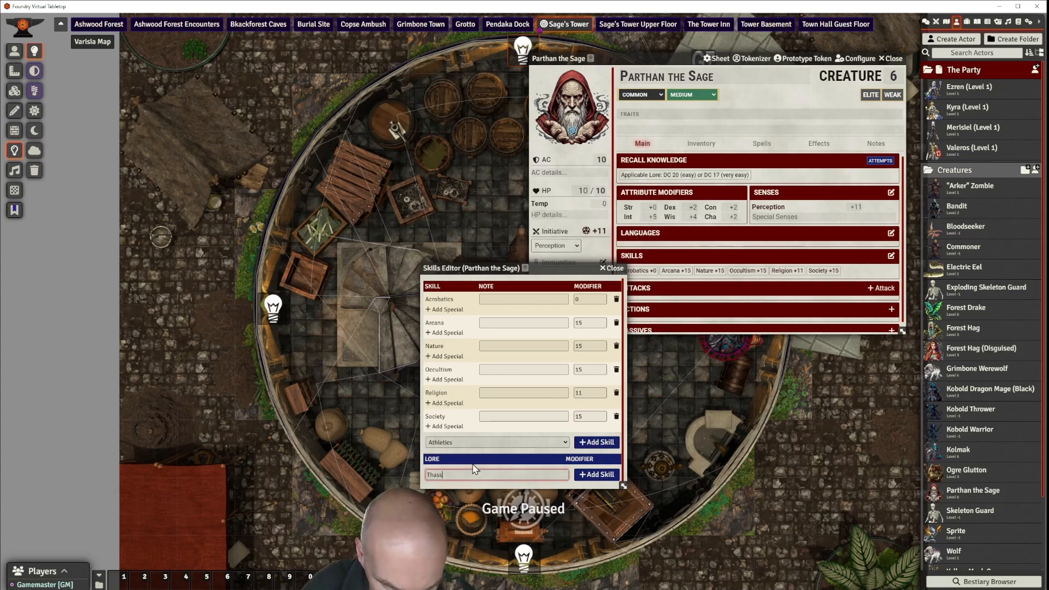
text(iloni)
text(an Lore)
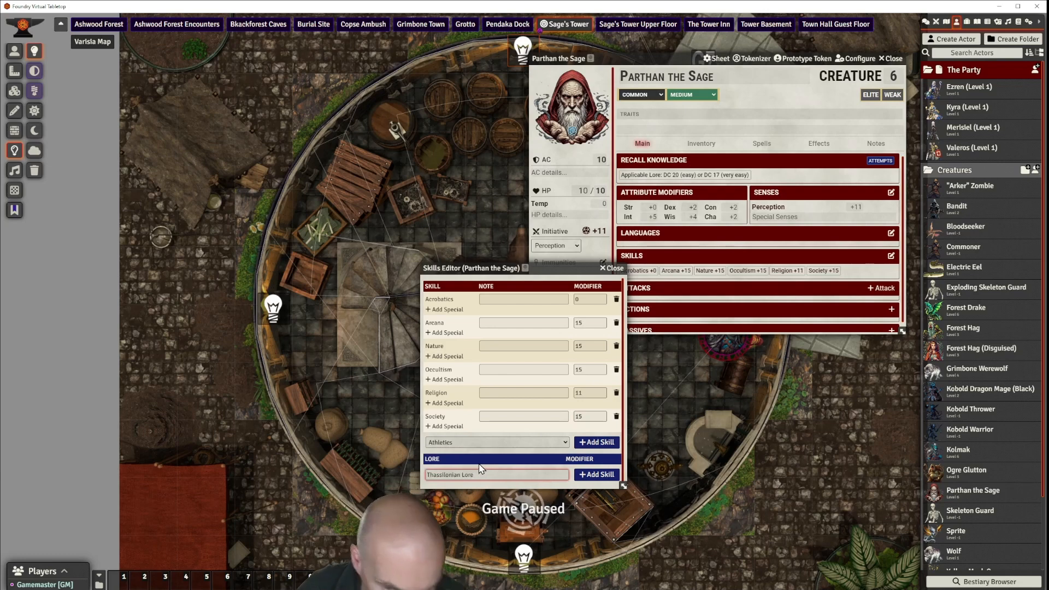
click(599, 475)
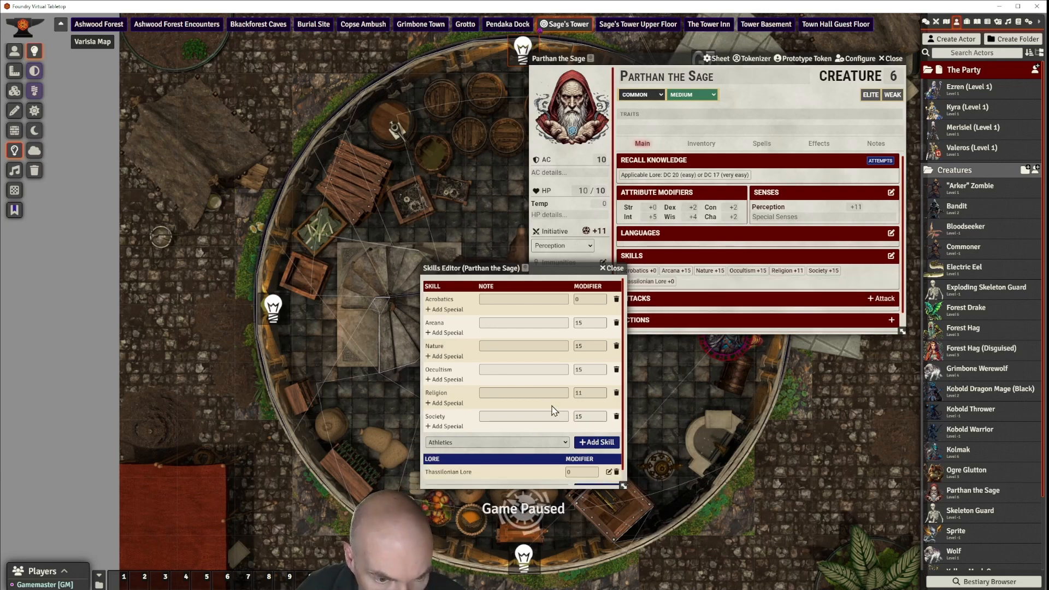
scroll(532, 432, down, 1)
click(583, 456)
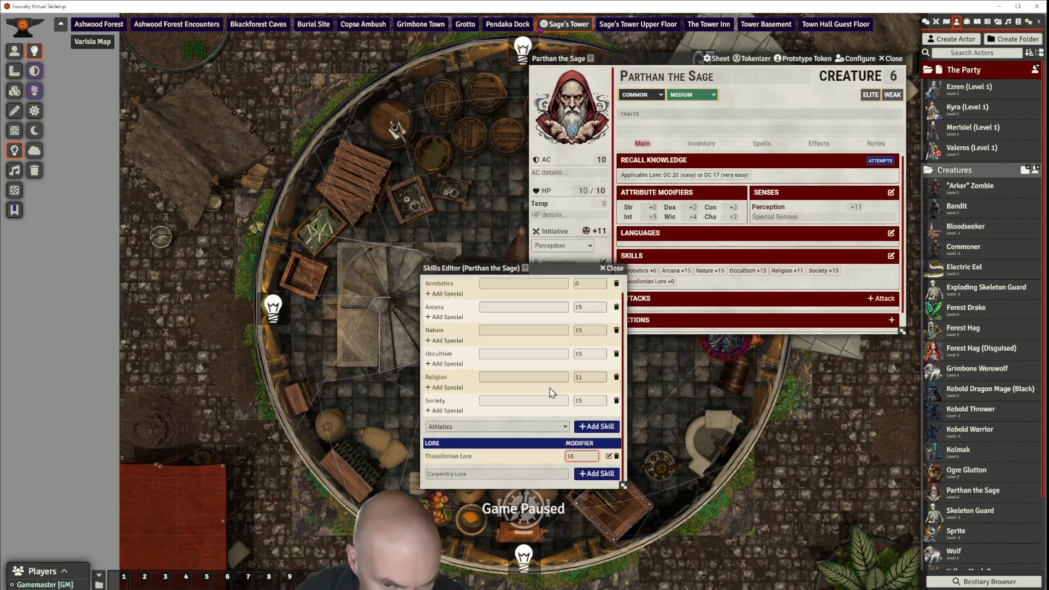
click(517, 412)
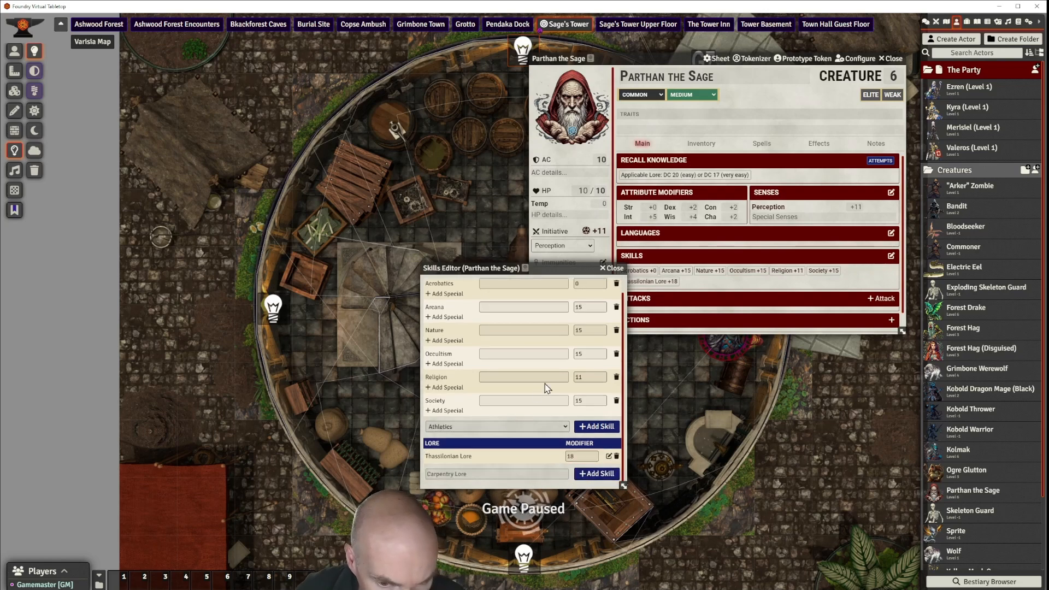
click(611, 268)
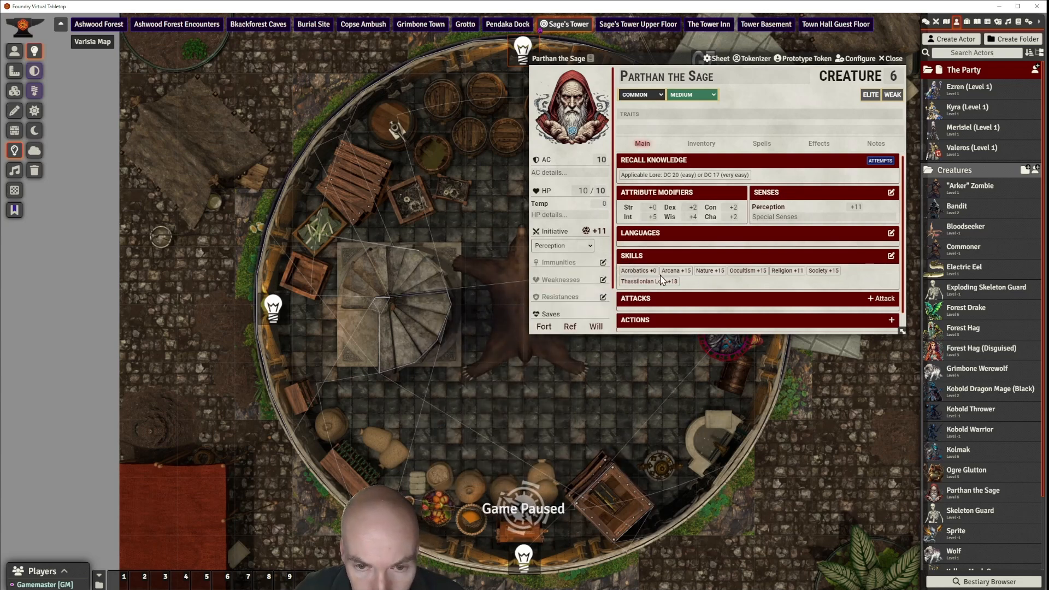
Step: Reopen Parthan's skills editor, delete the unwanted Acrobatics skill, and close the editor
click(891, 255)
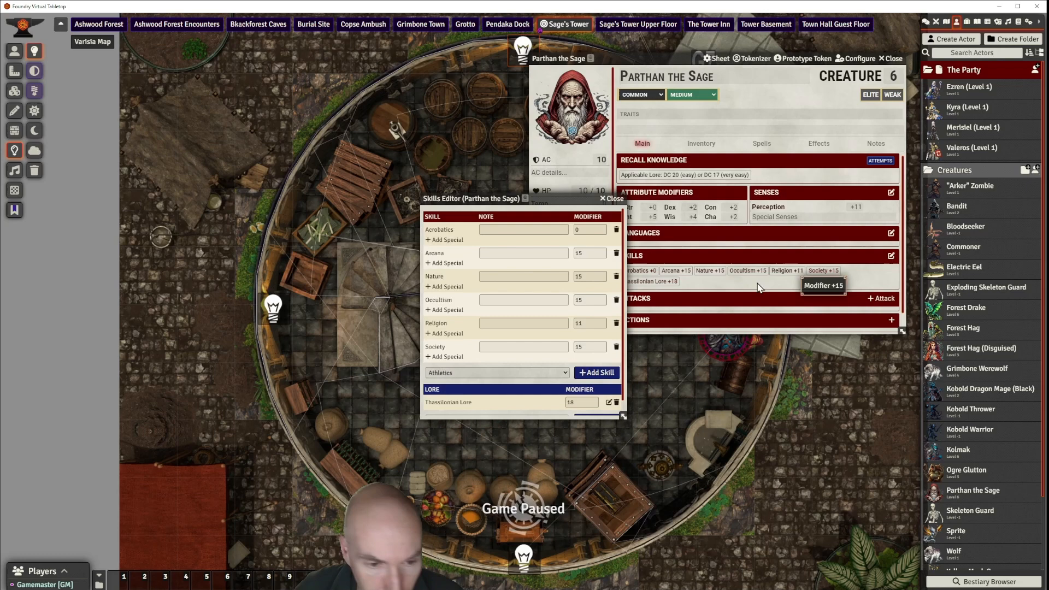
click(617, 229)
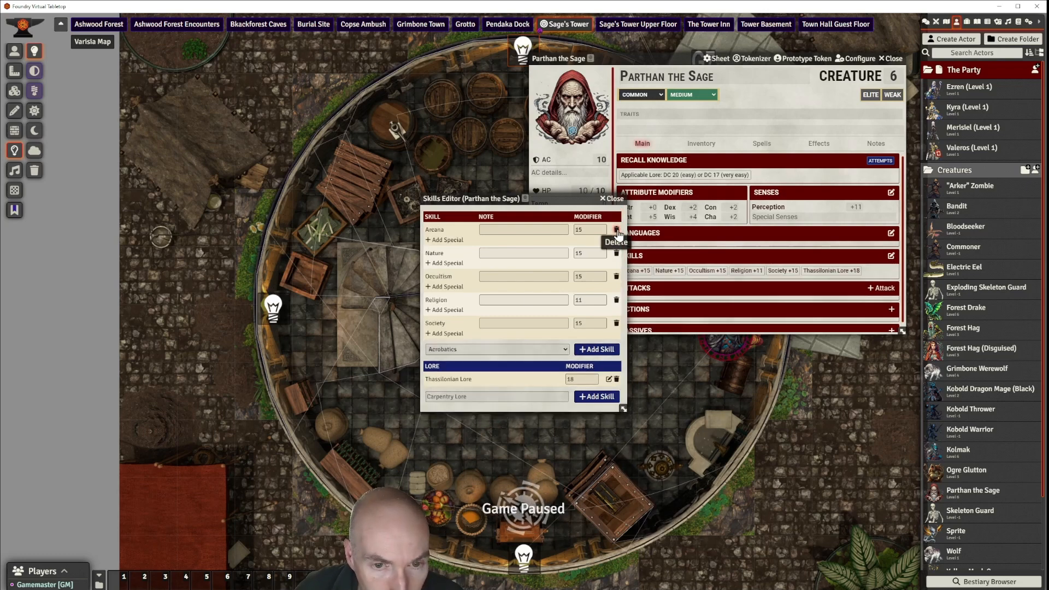
click(613, 199)
scroll(737, 269, down, 1)
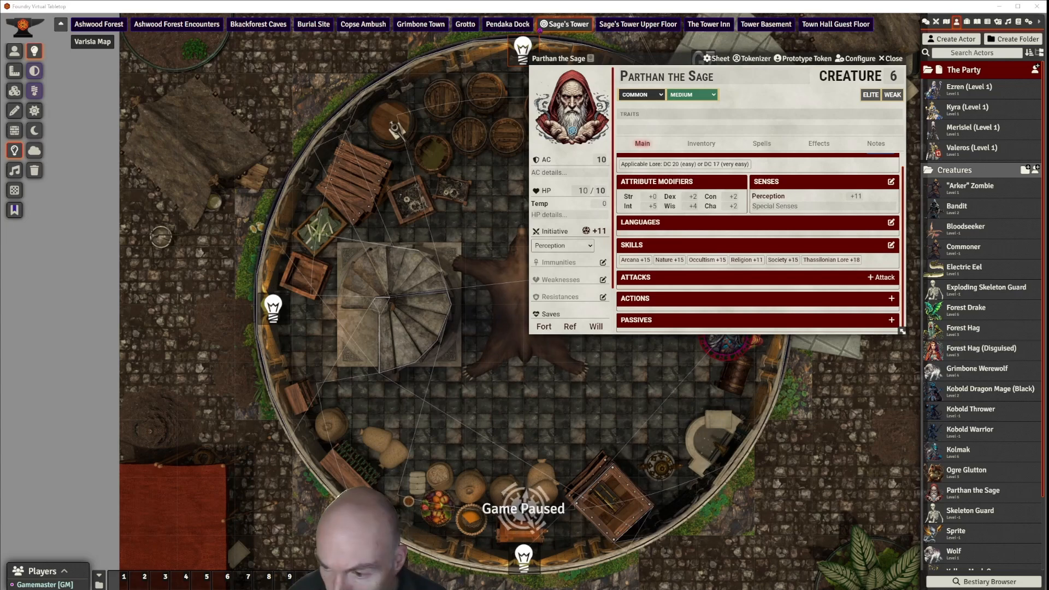
Step: Switch to the Archives of Nethys rules page and consult Table 2–4: Safe Items for a level 6 creature
key(alt+Tab)
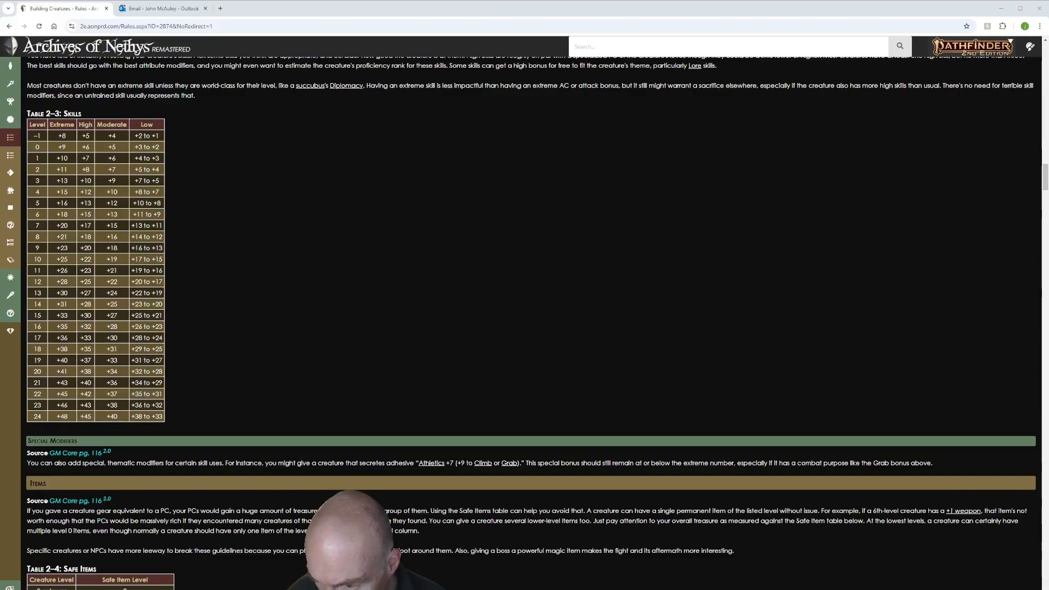
scroll(525, 322, down, 7)
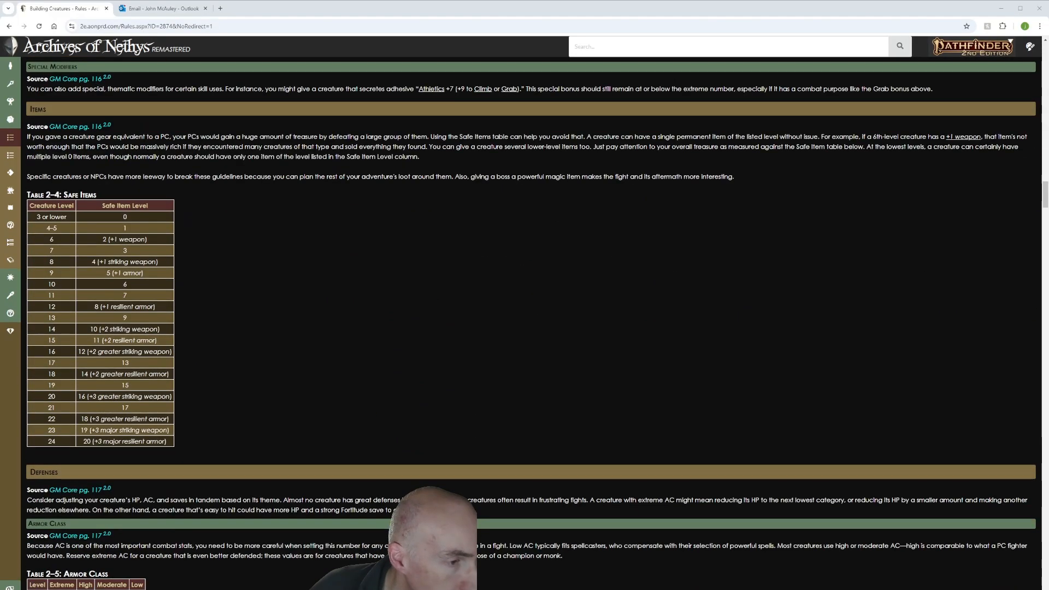
scroll(524, 322, down, 1)
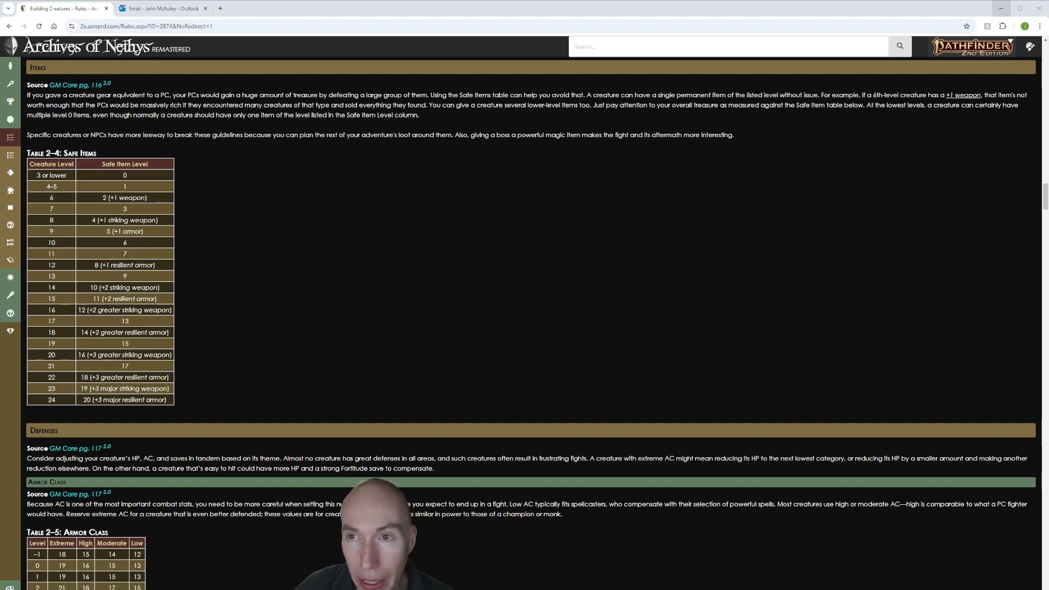
Step: Return to Foundry Virtual Tabletop and open Parthan the Sage's inventory, moving the sheet clear for adding items
click(1001, 9)
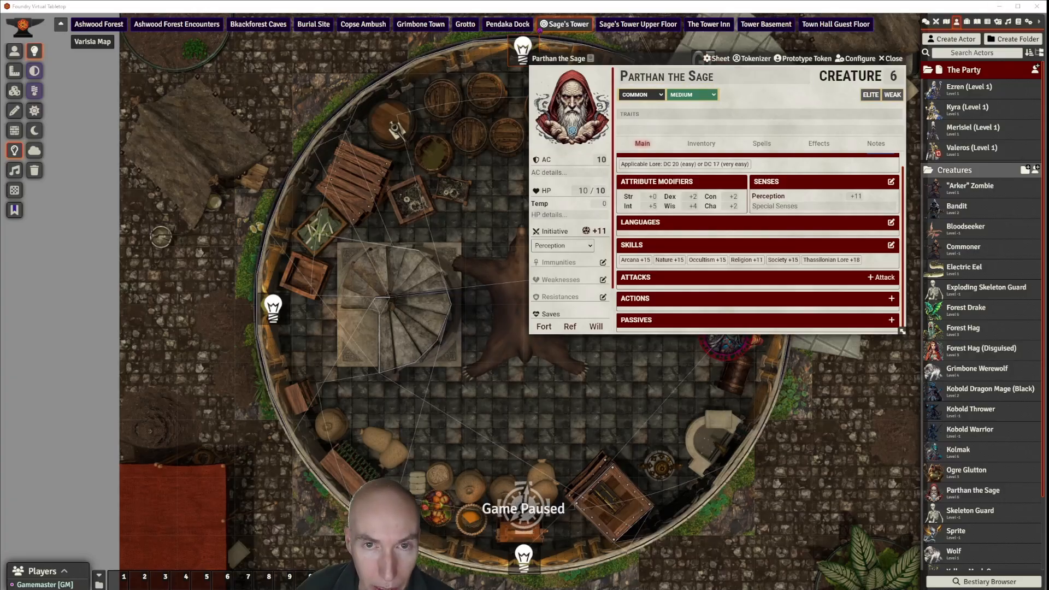
drag(688, 57, 656, 81)
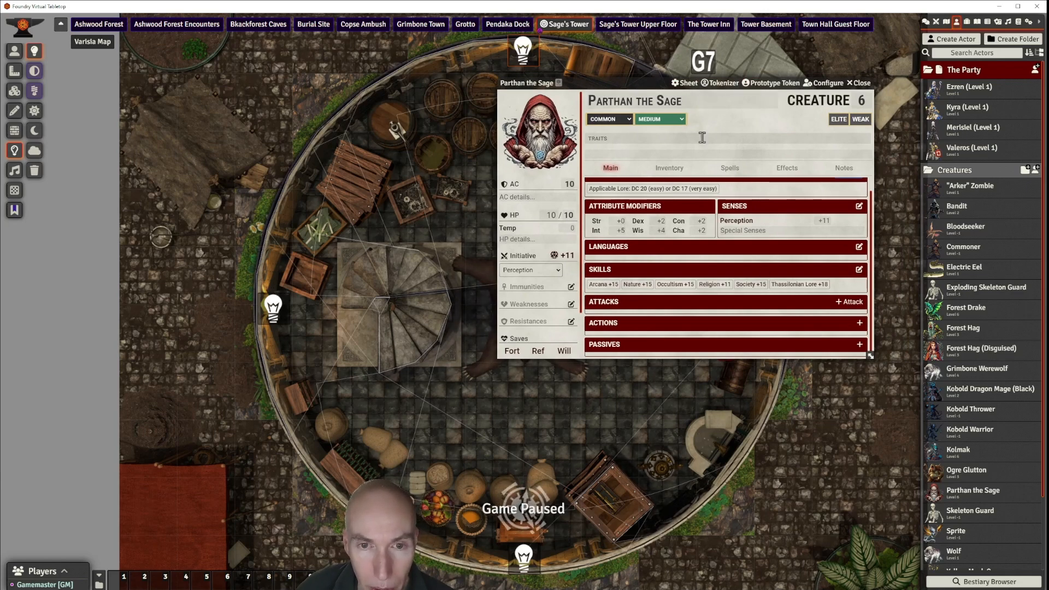
click(671, 170)
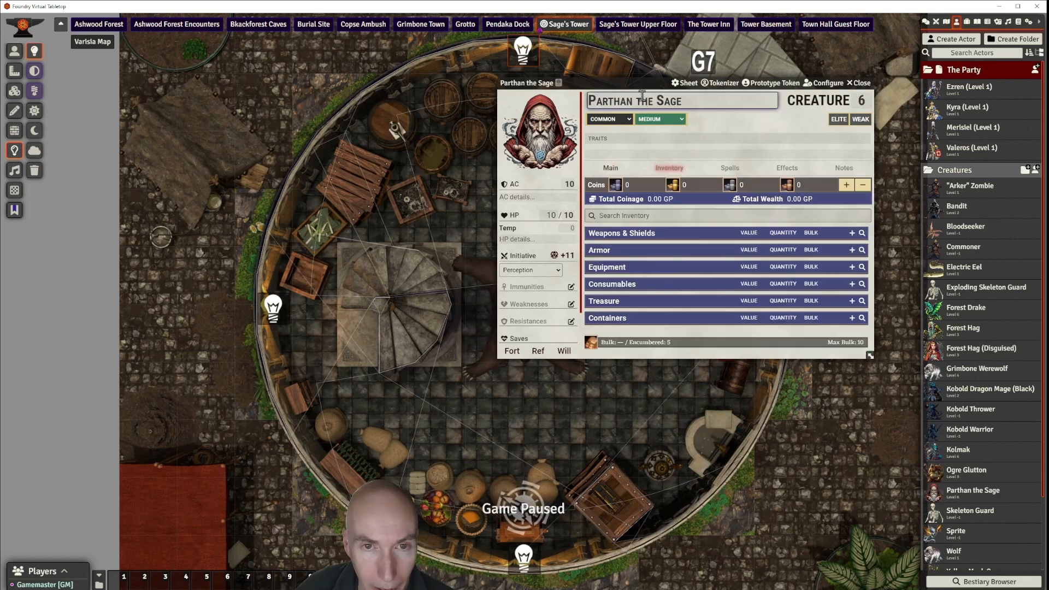
drag(628, 83, 390, 71)
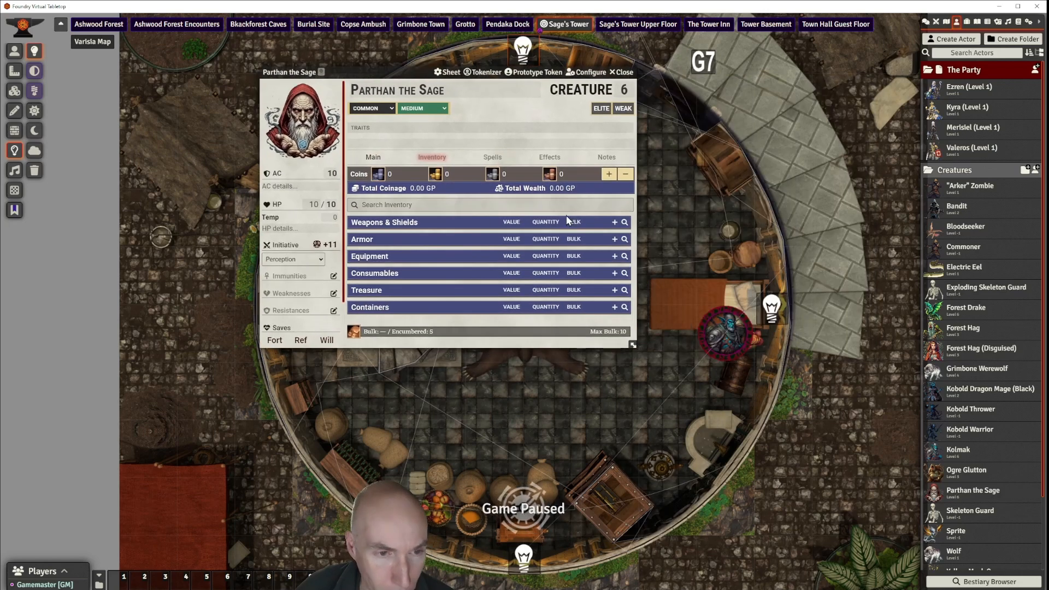
Step: Search the equipment compendium for "staff", add the basic Staff to Parthan's inventory, and close the compendium browser
click(624, 222)
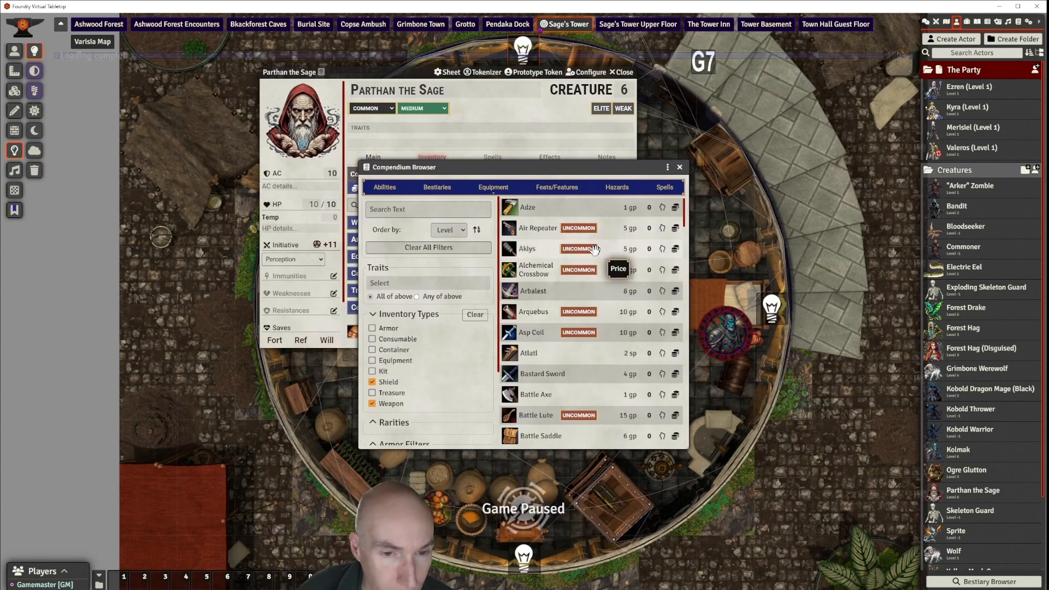
click(399, 211)
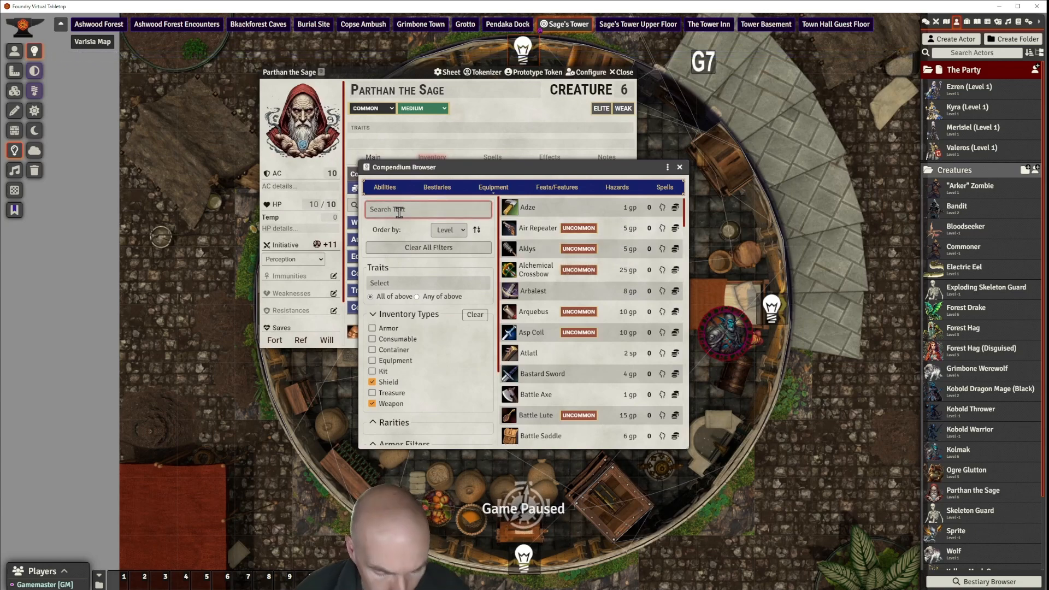
text(staff)
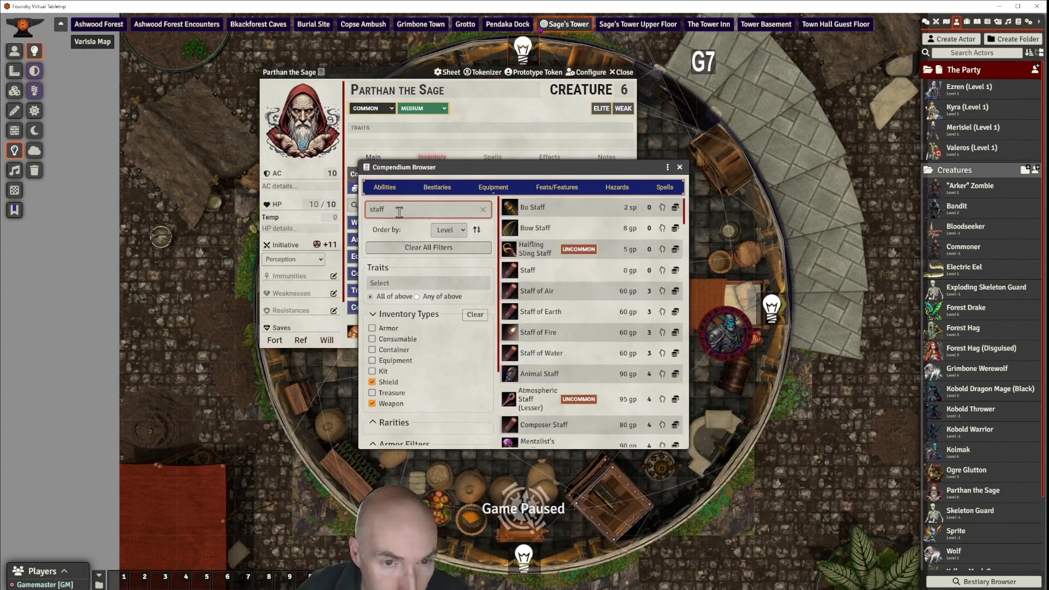
drag(462, 168, 755, 109)
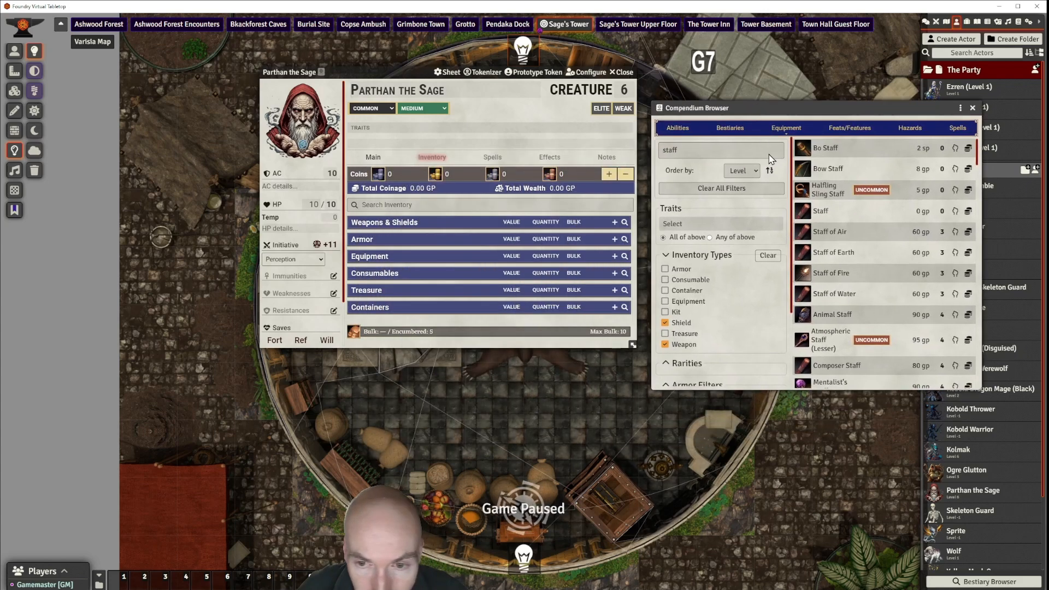
drag(835, 214, 434, 217)
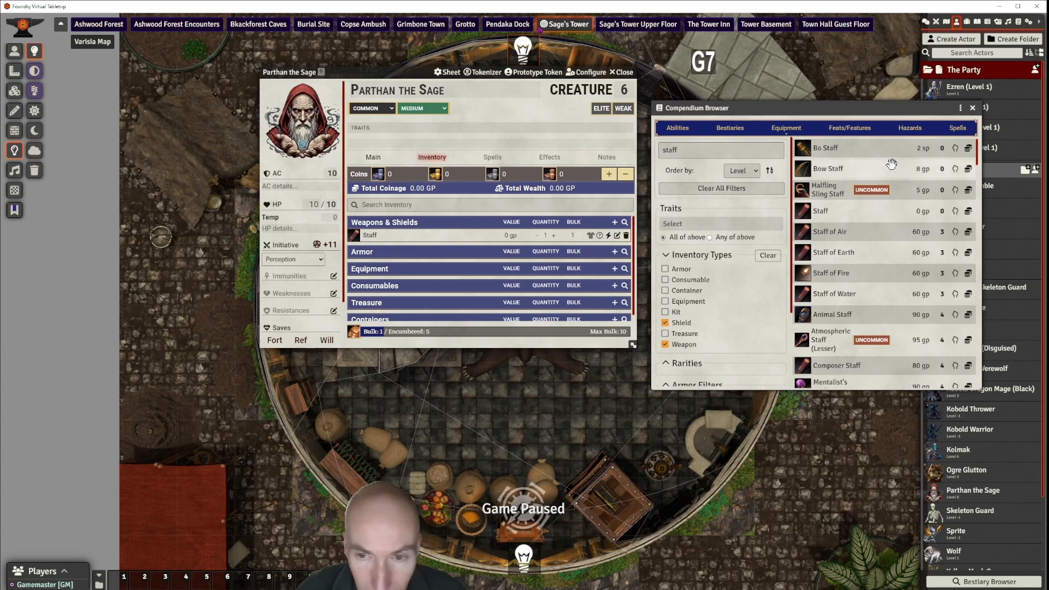
click(972, 108)
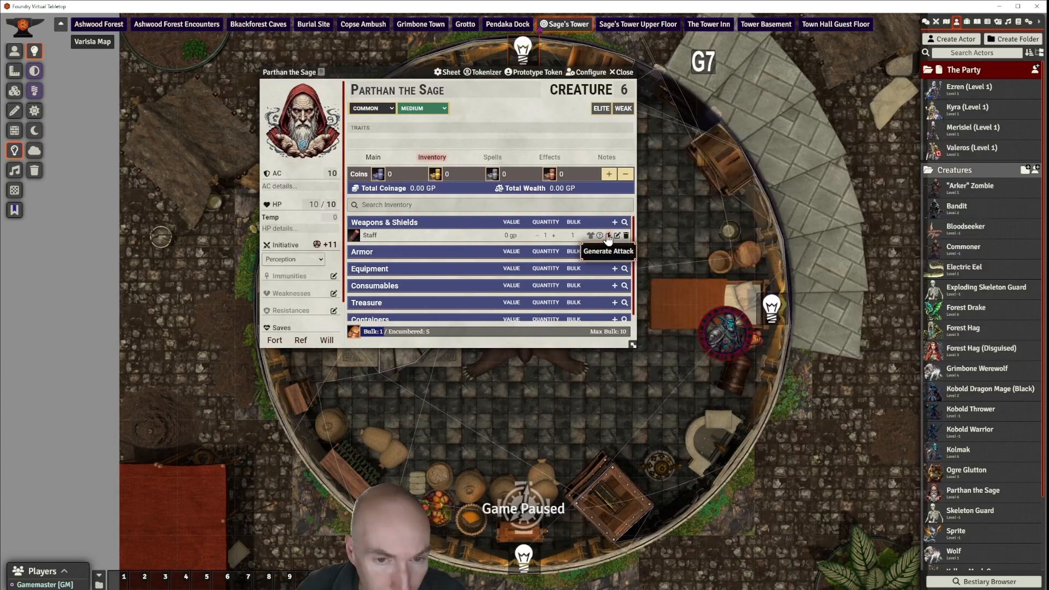
Step: Edit the Staff to have a Weapon Potency (+1) rune and a Striking rune, and close the item sheet
click(618, 236)
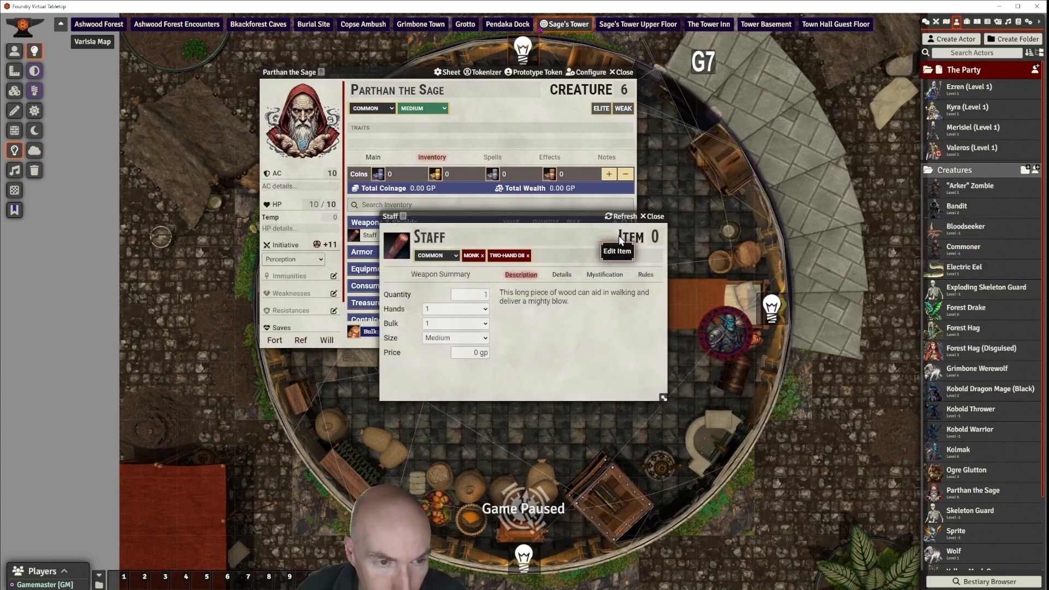
click(568, 278)
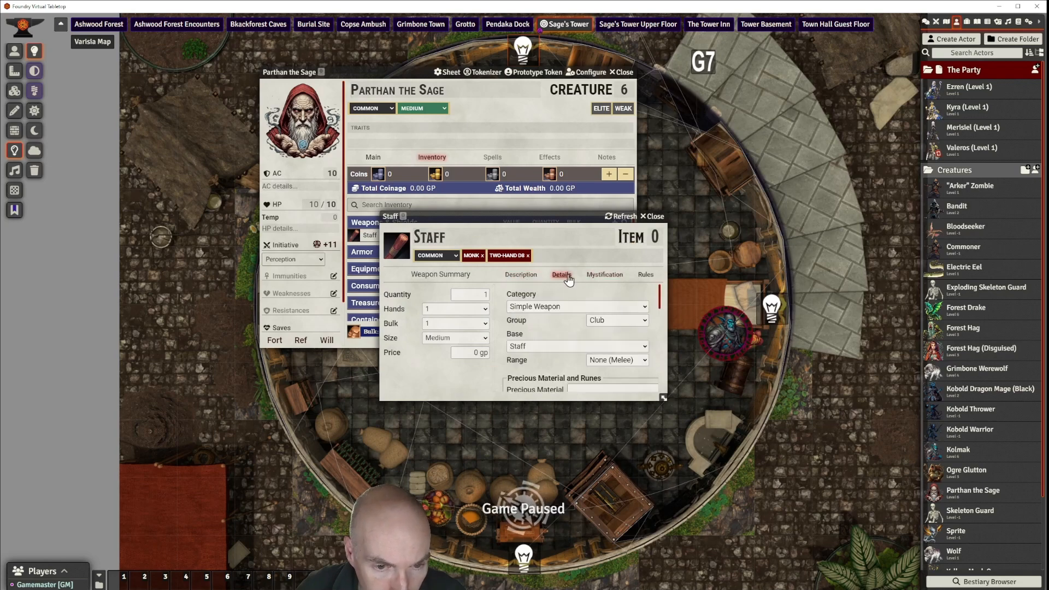
scroll(623, 333, down, 5)
scroll(620, 344, up, 3)
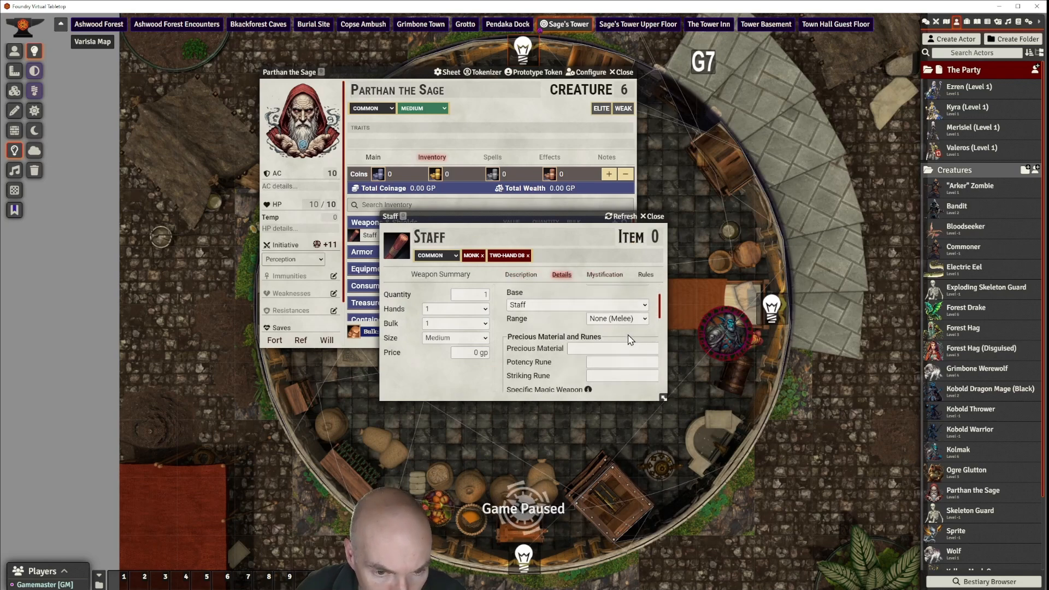
scroll(623, 344, down, 2)
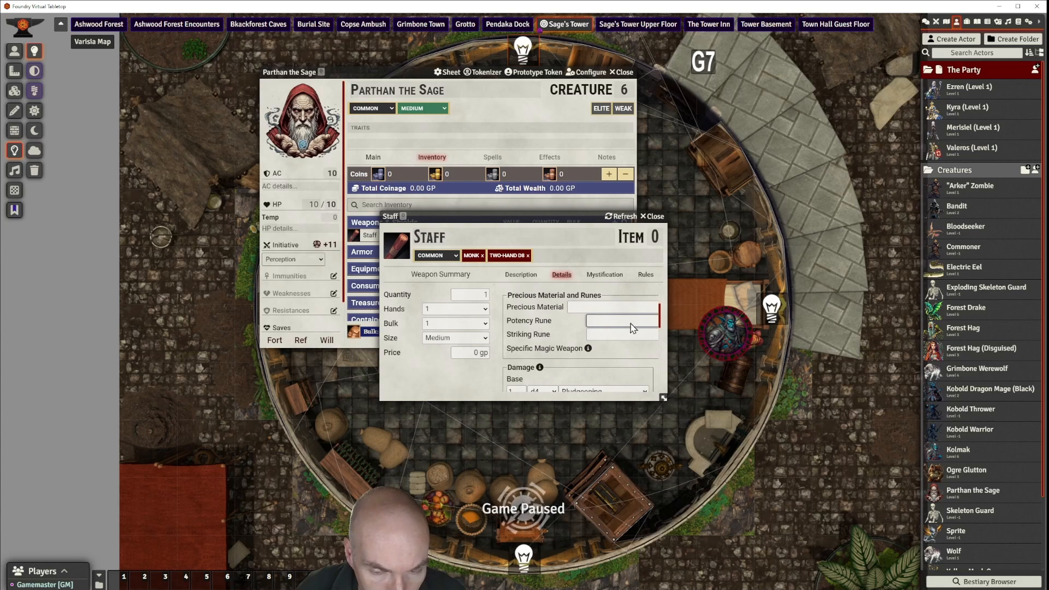
click(636, 342)
click(624, 336)
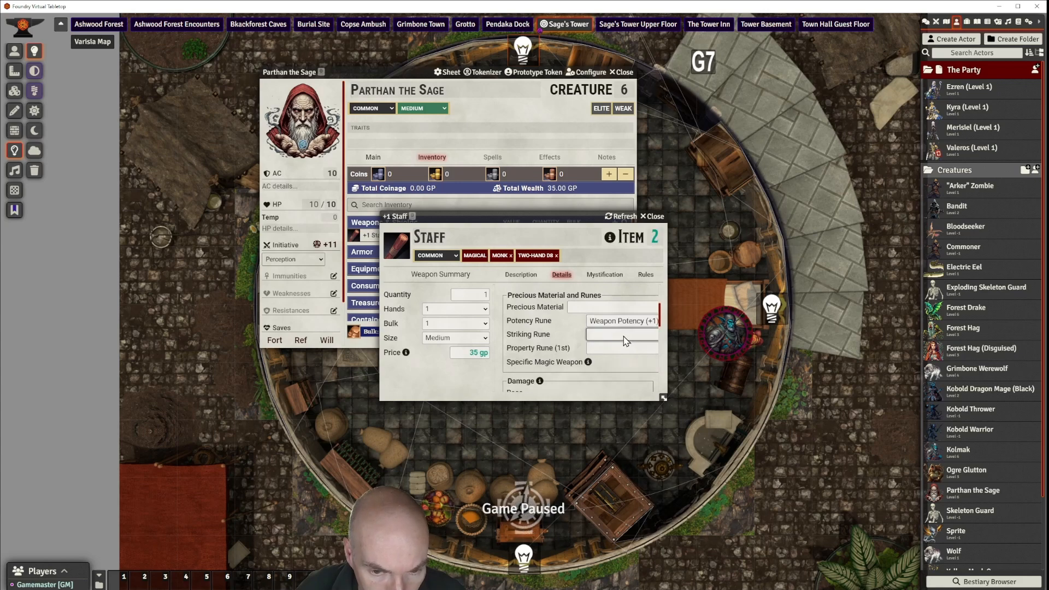
click(616, 356)
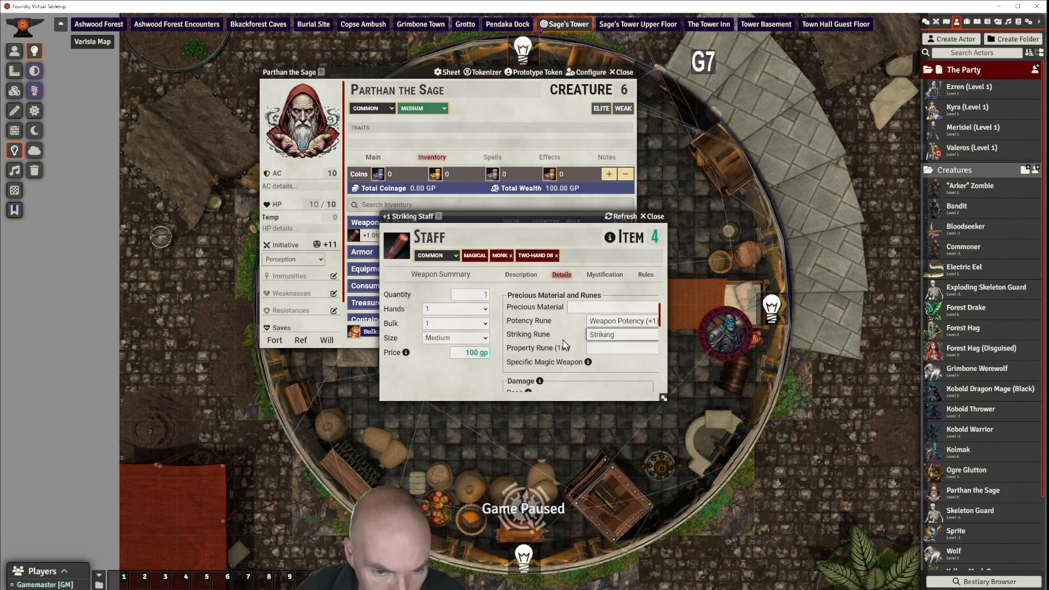
scroll(566, 344, down, 3)
scroll(575, 326, up, 3)
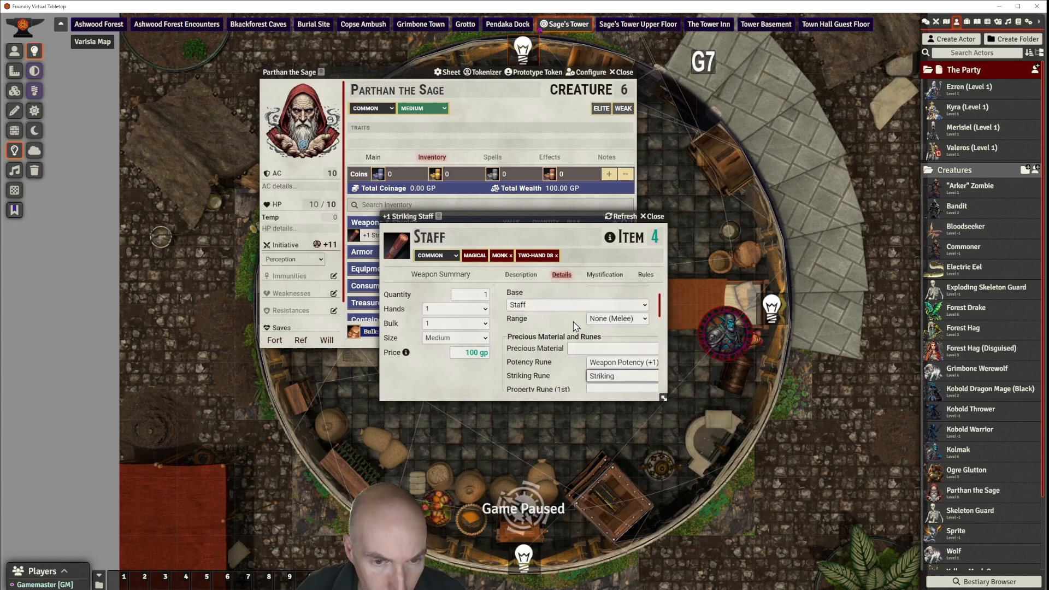
click(654, 217)
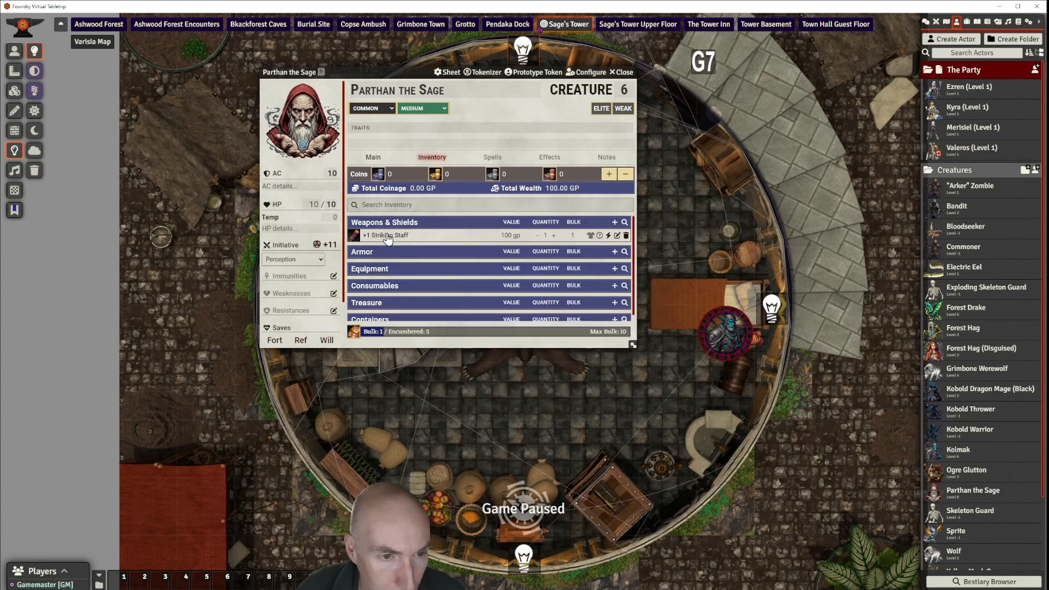
Step: Generate an NPC attack from the +1 Striking Staff and review it among Parthan's attacks
click(609, 236)
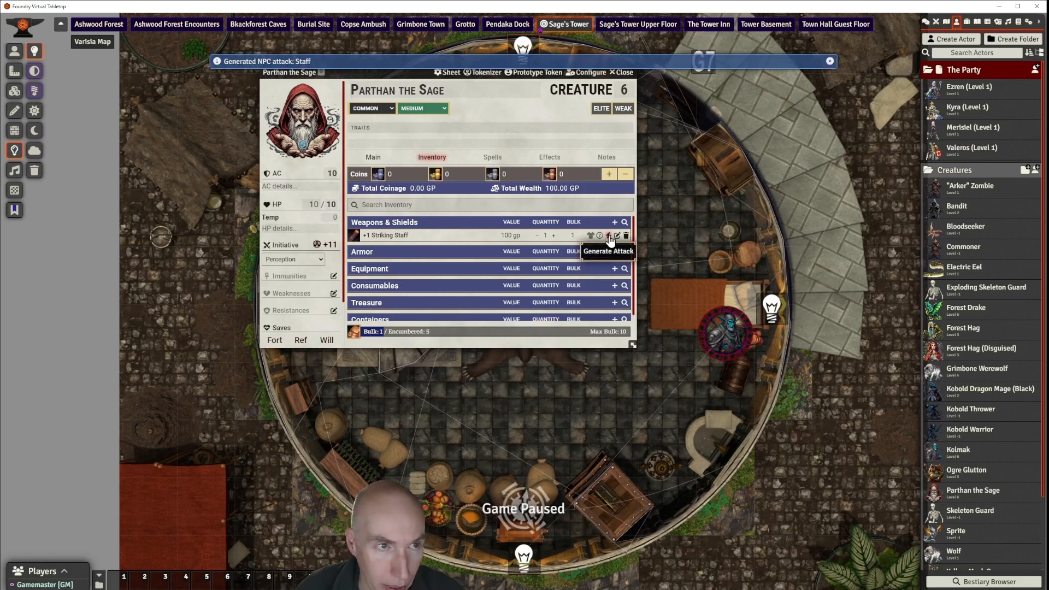
click(377, 161)
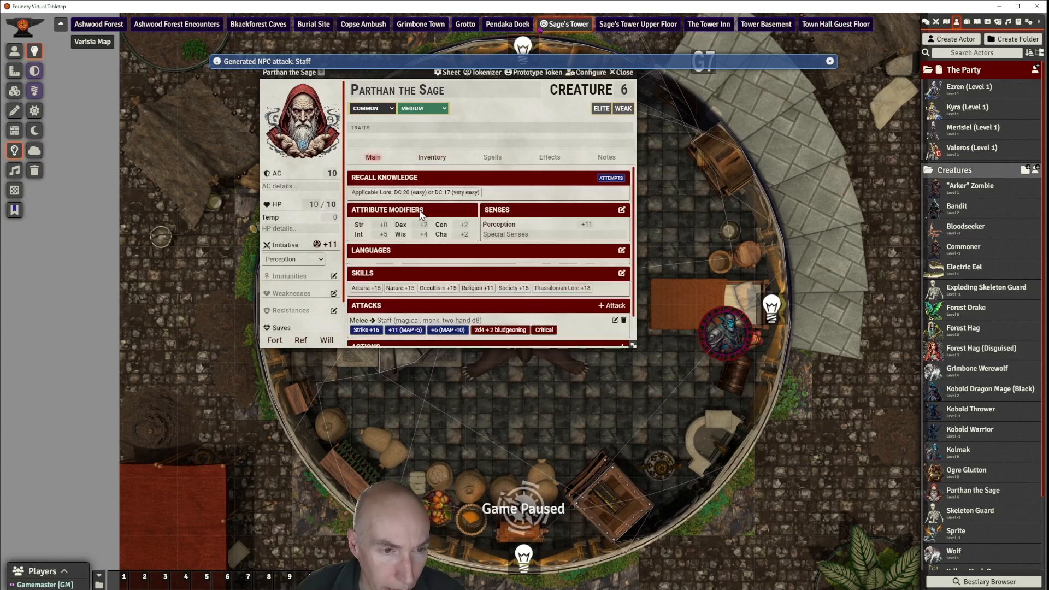
scroll(401, 284, down, 2)
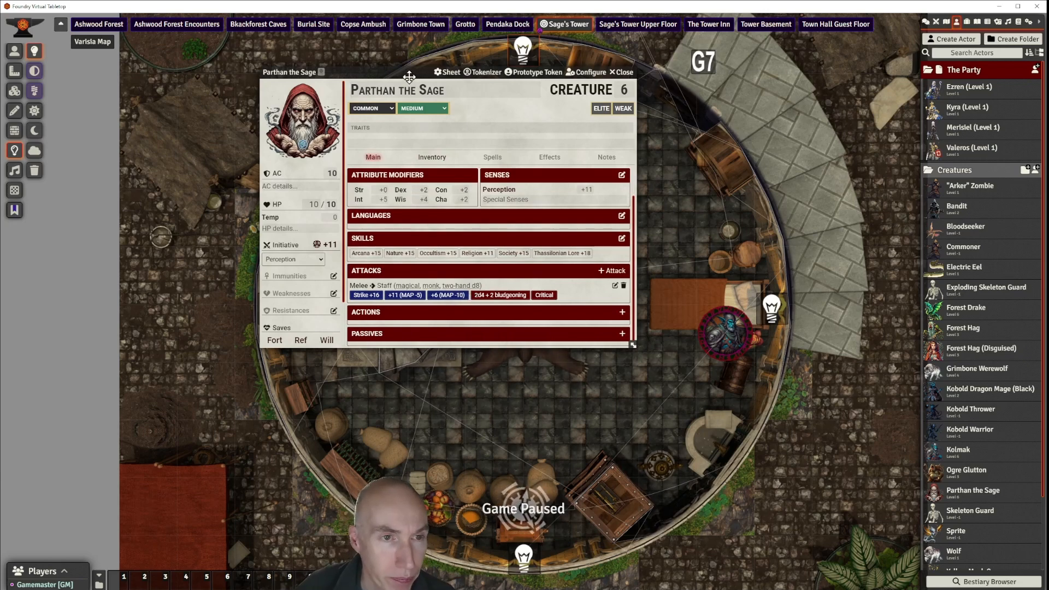
mouse_move(409, 76)
mouse_down()
mouse_move(424, 53)
mouse_move(418, 67)
mouse_up()
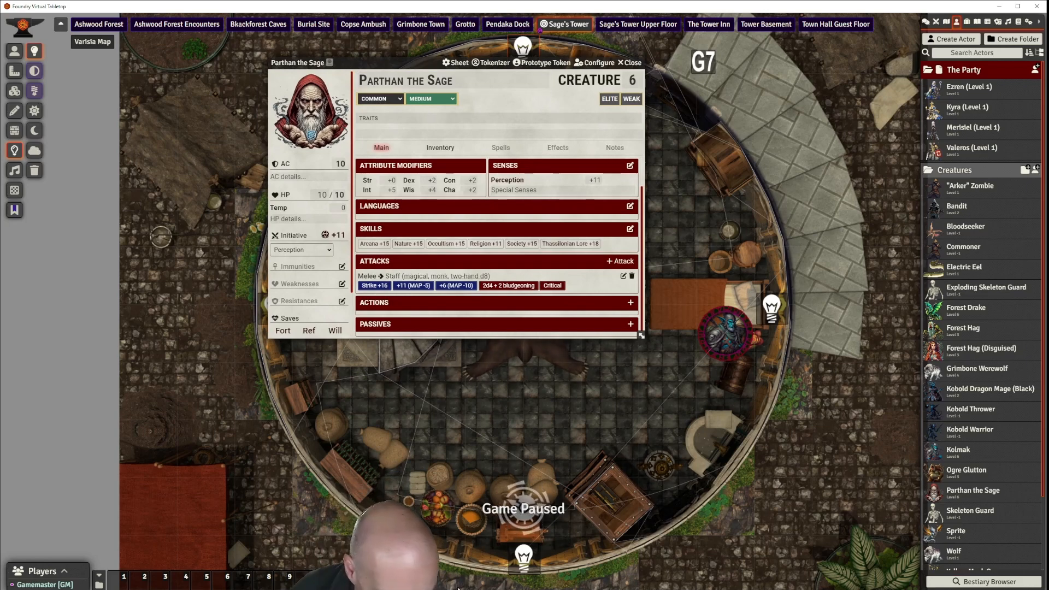
Step: Switch to the Archives of Nethys rules page and examine the Armor Class and Saving Throws tables for a level 6 creature
key(alt+Tab)
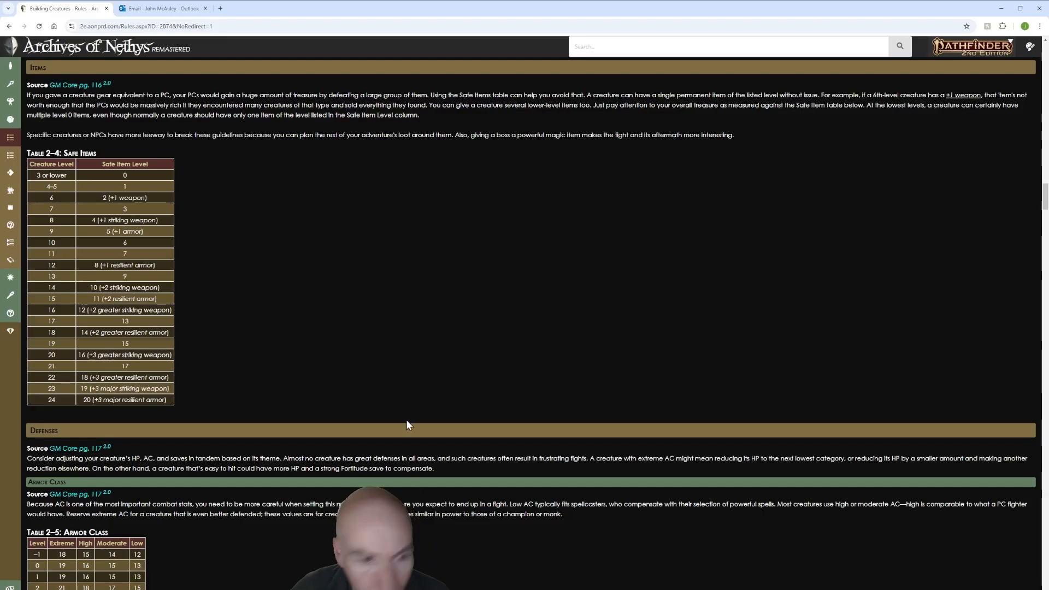
scroll(229, 297, down, 6)
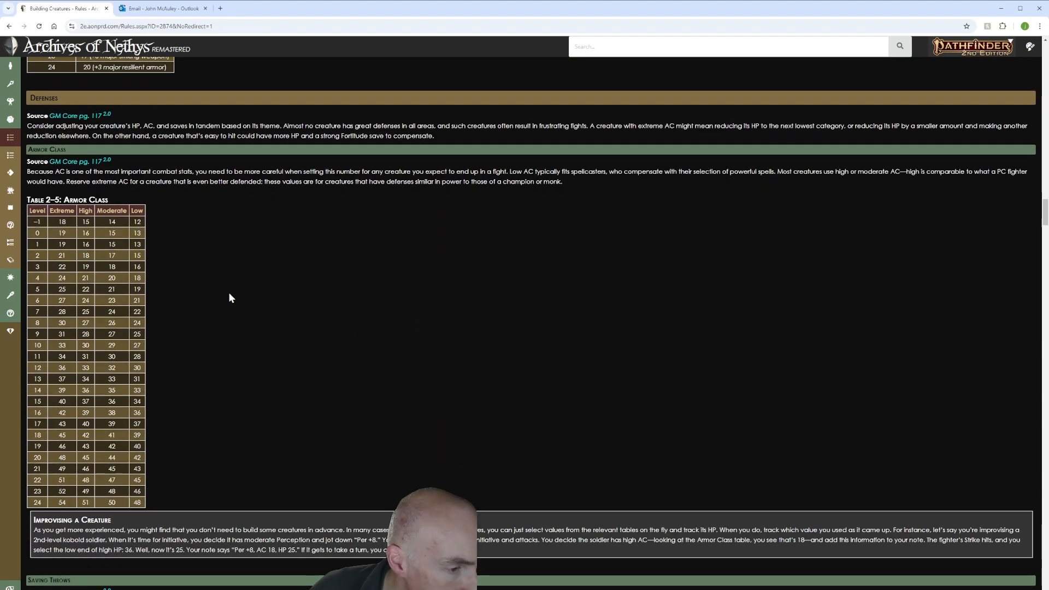
scroll(228, 297, down, 2)
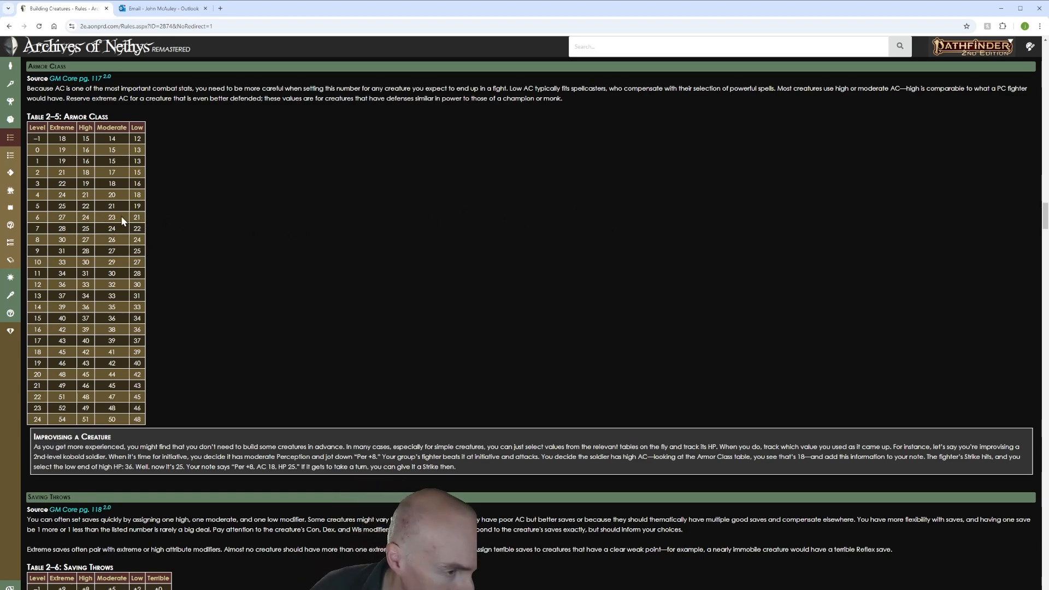
scroll(144, 219, down, 6)
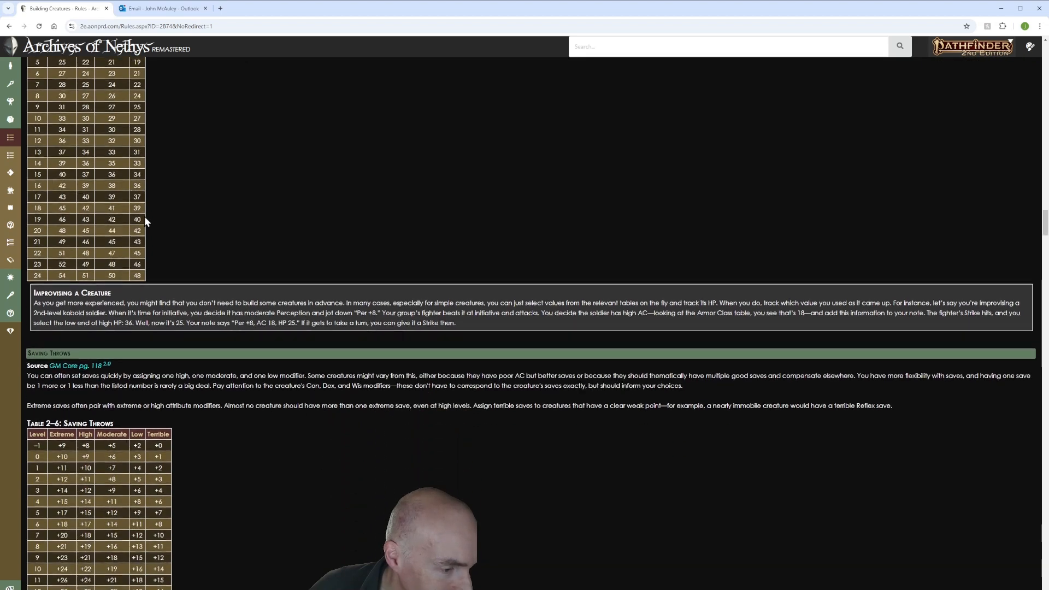
scroll(146, 220, down, 2)
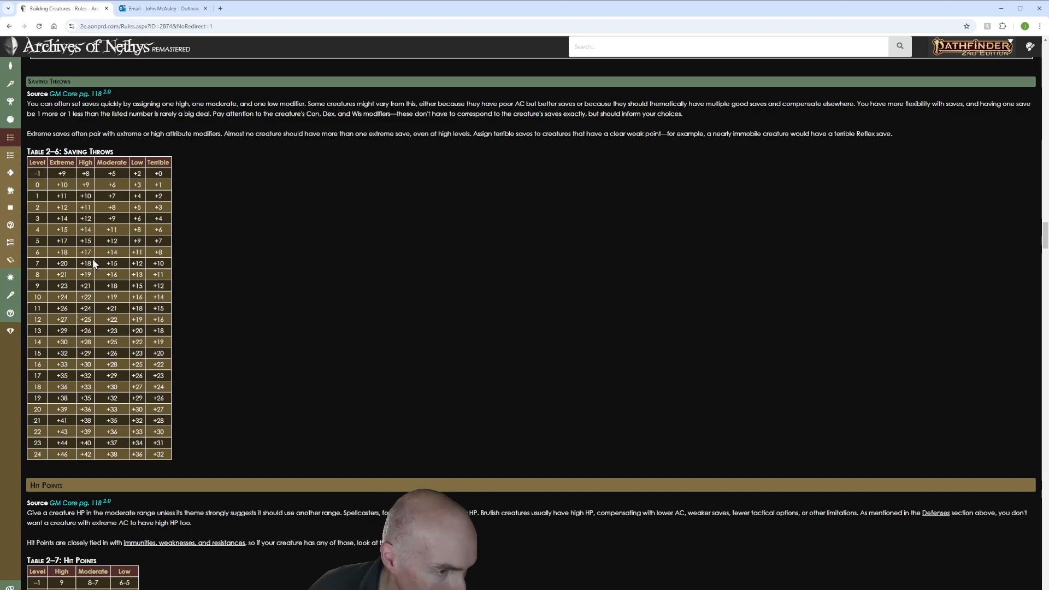
scroll(279, 243, up, 3)
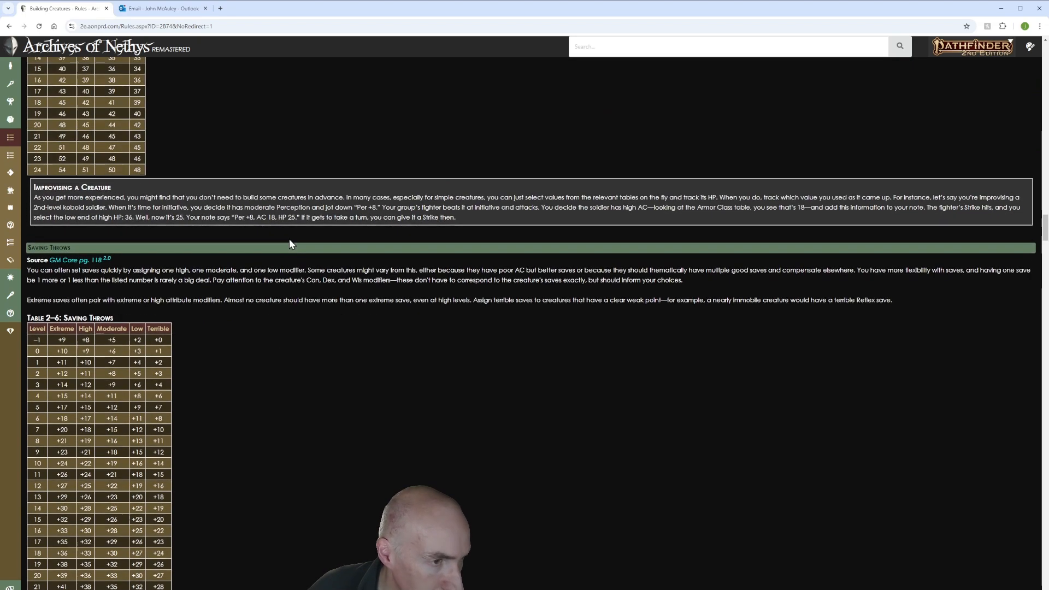
scroll(290, 242, up, 4)
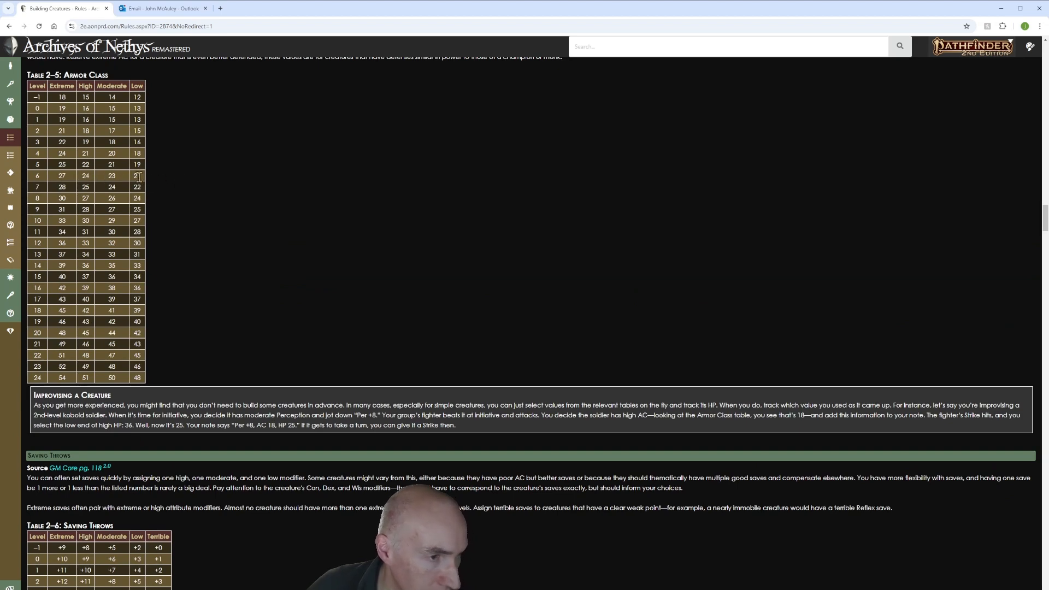
scroll(415, 173, up, 2)
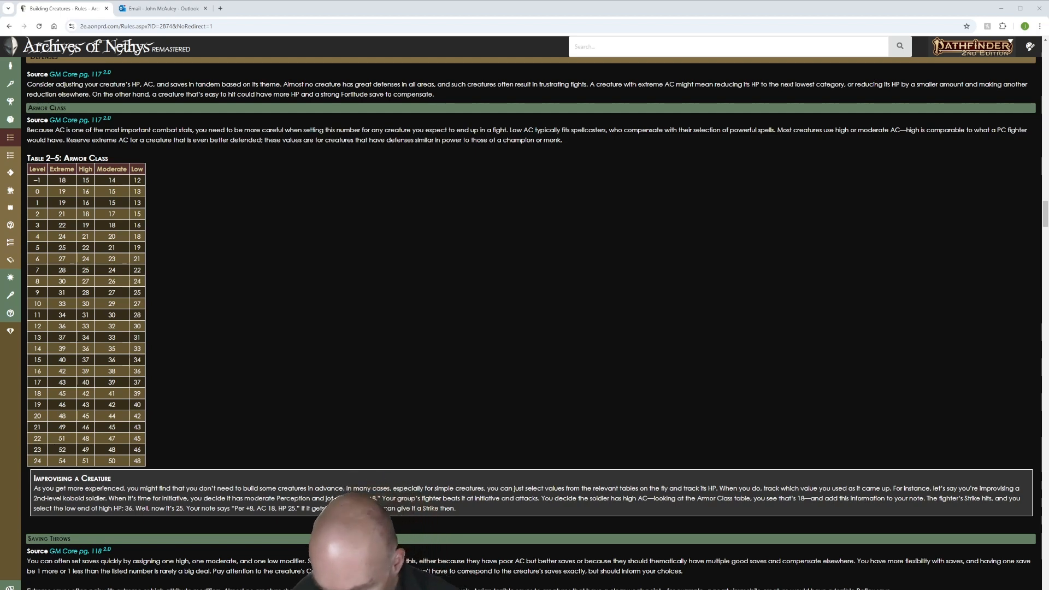
Step: Switch back to Foundry Virtual Tabletop and set Parthan's AC to 21, Fortitude to +11, Reflex to +11 and Will to +17
key(alt+Tab)
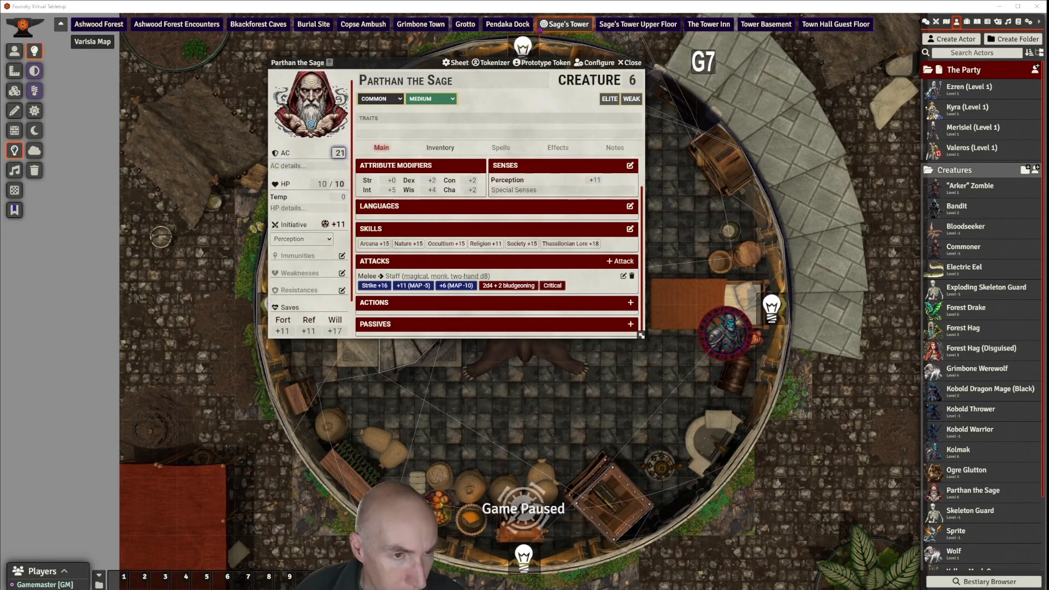
scroll(309, 219, down, 1)
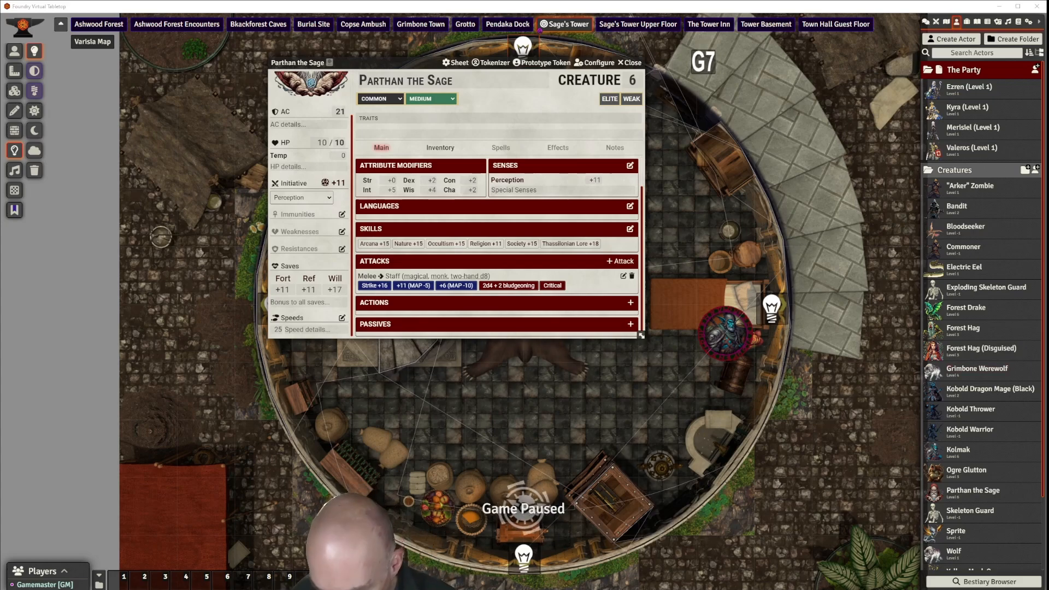
Step: Switch to the Archives of Nethys rules page and examine the Hit Points and Strike Attack Bonus tables for a level 6 creature
key(alt+Tab)
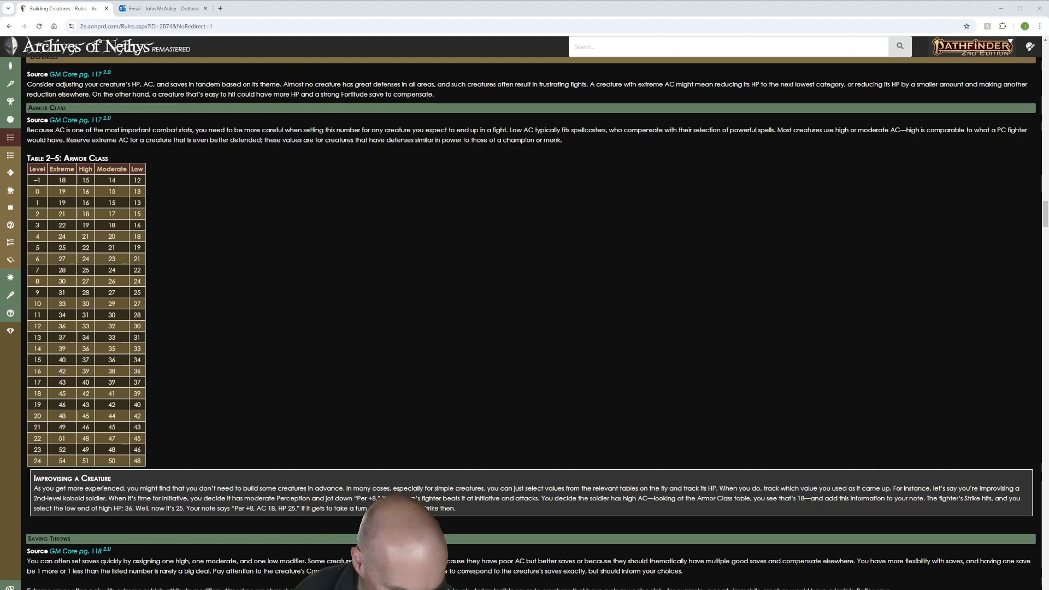
scroll(202, 319, down, 8)
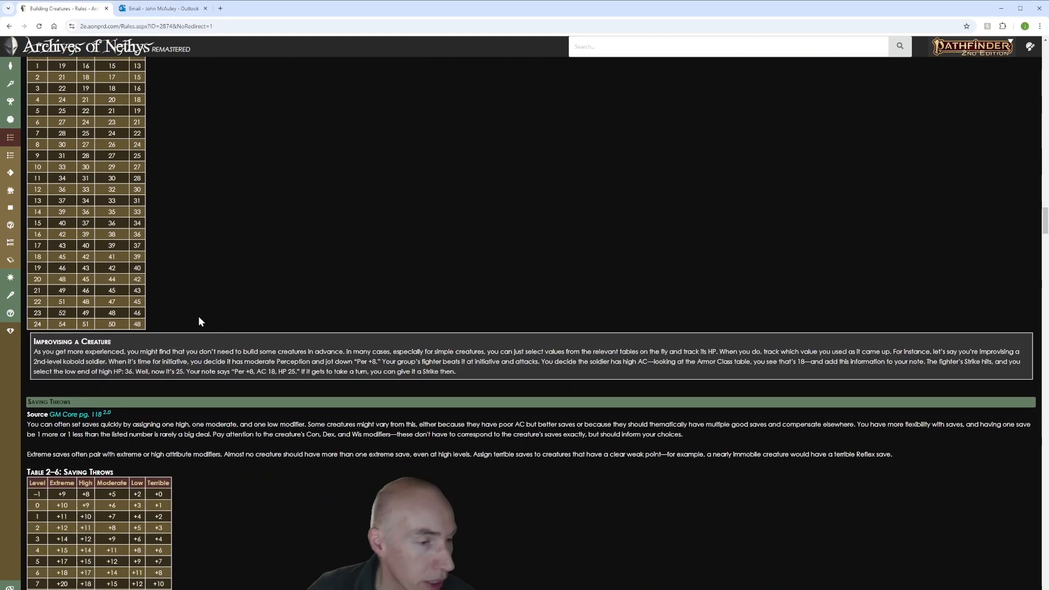
scroll(197, 316, down, 7)
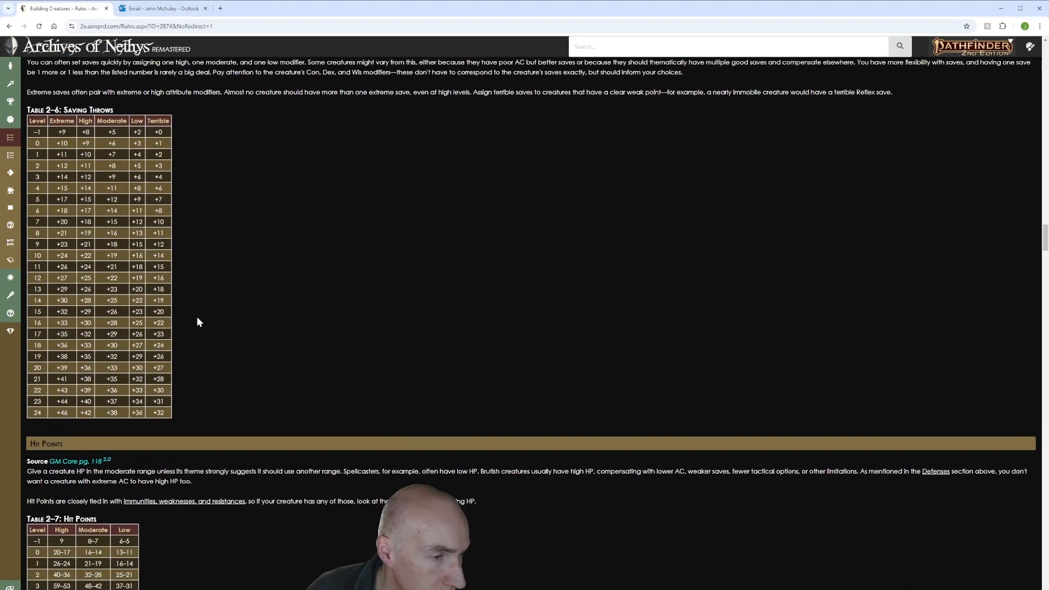
scroll(186, 303, down, 1)
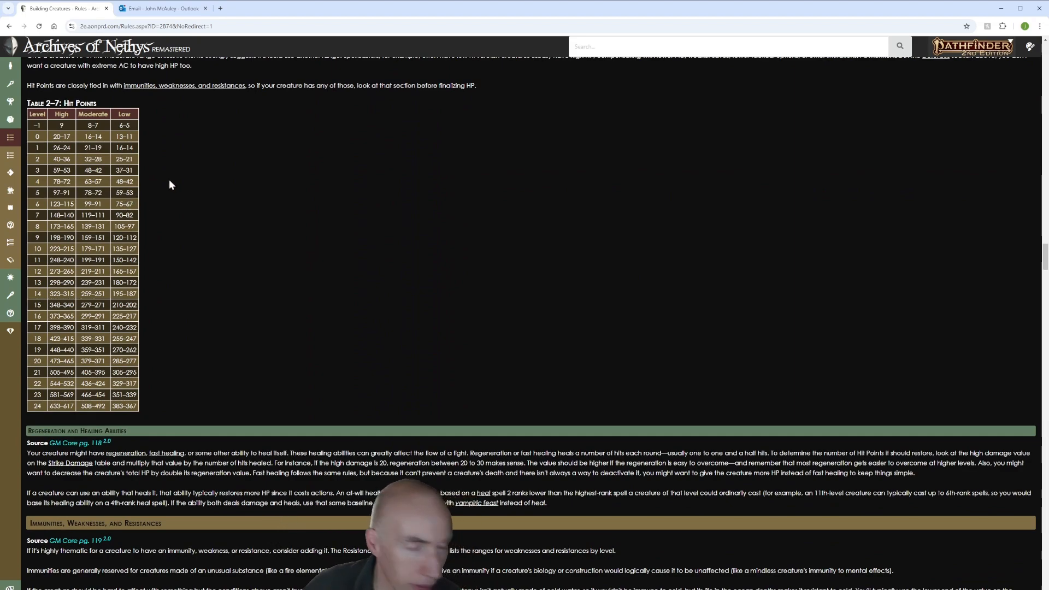
scroll(153, 221, down, 6)
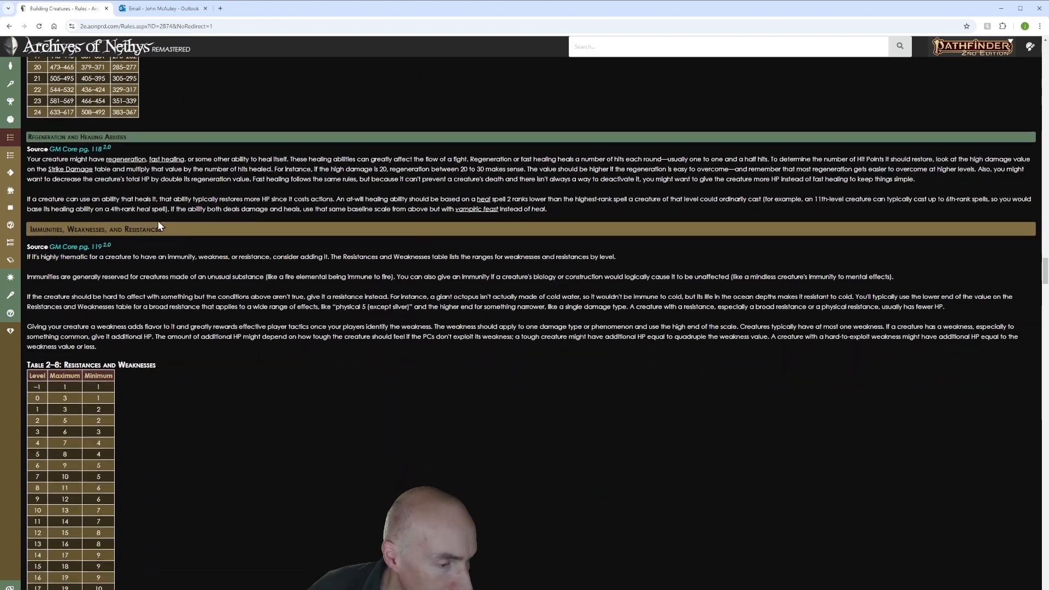
scroll(158, 225, down, 10)
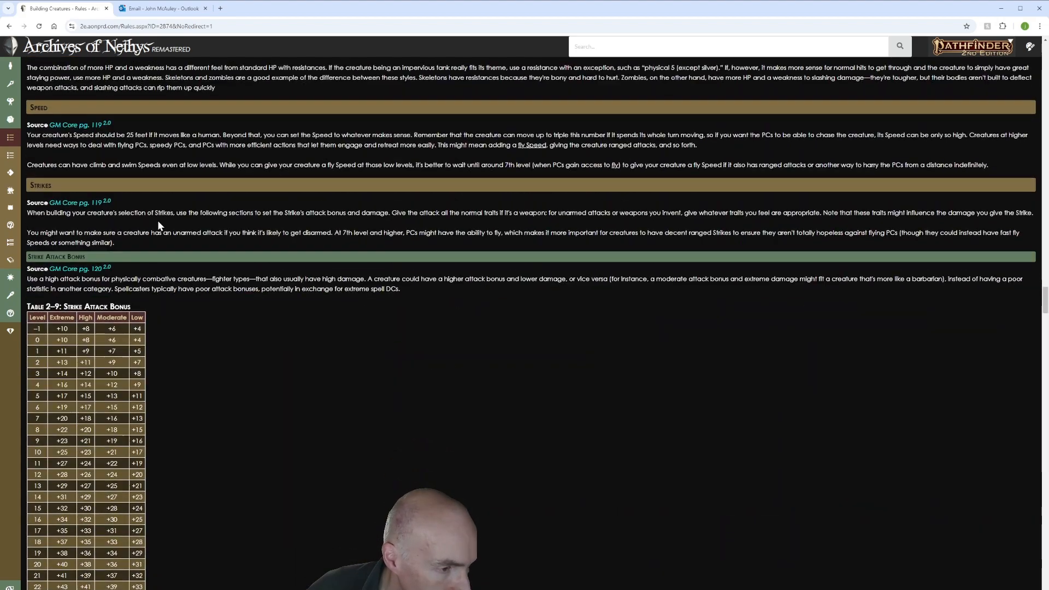
scroll(158, 225, down, 1)
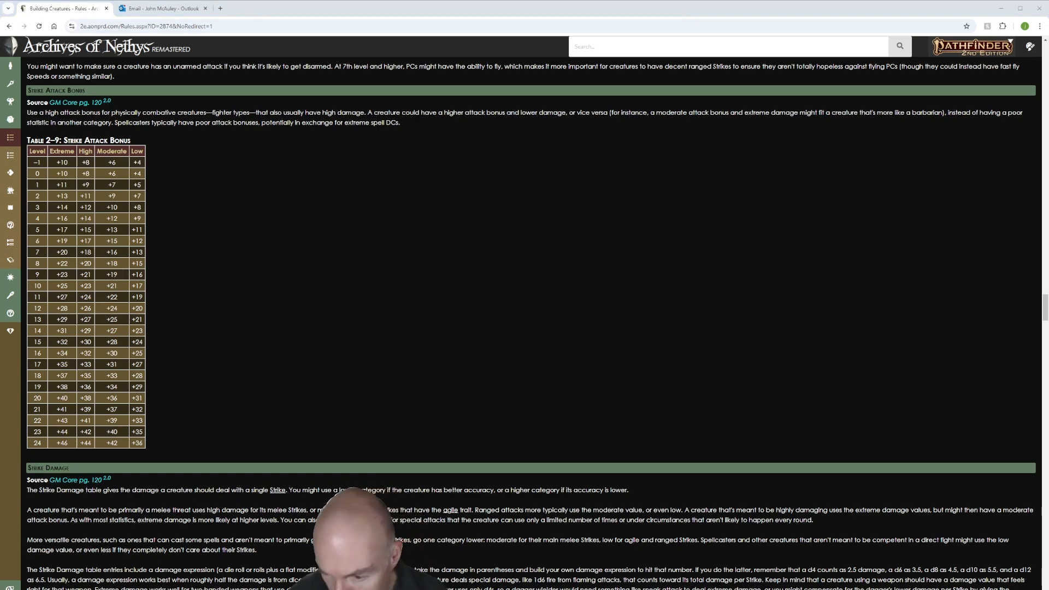
Step: Switch back to Foundry Virtual Tabletop and set Parthan's maximum and current hit points to 67
key(alt+Tab)
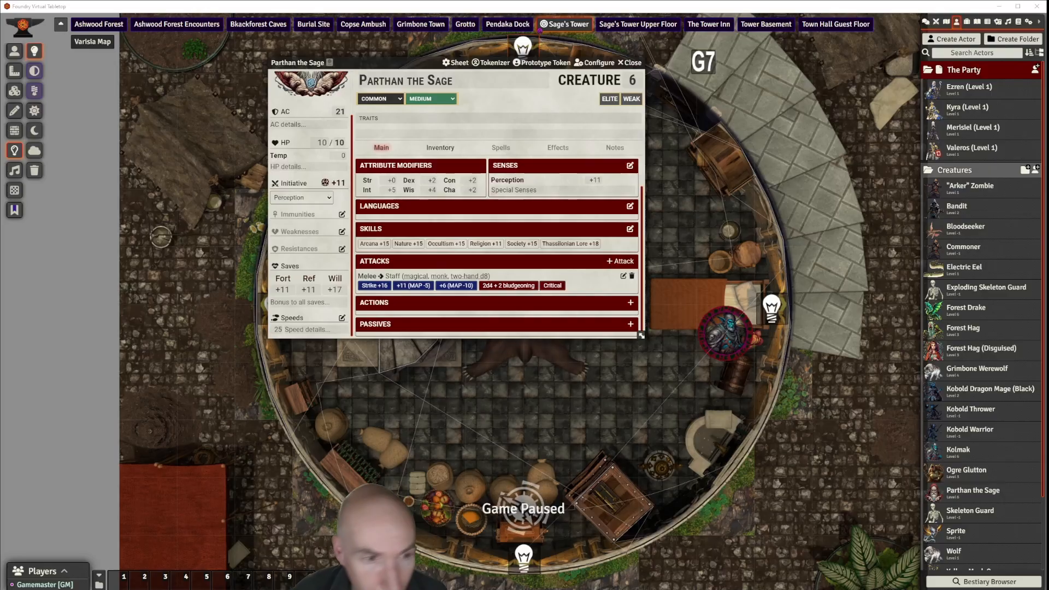
text(67)
click(326, 143)
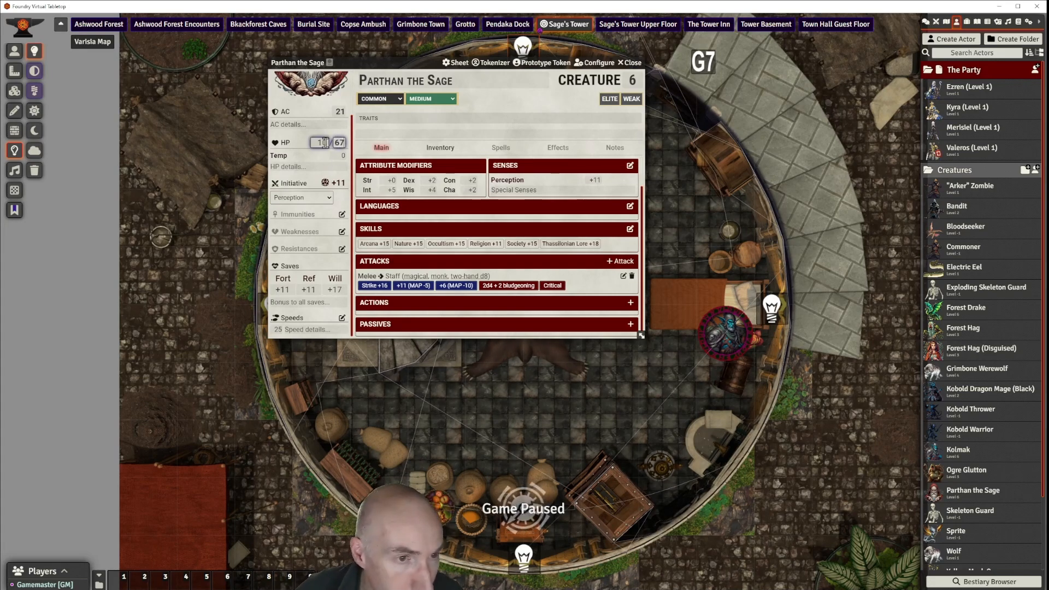
text(67)
key(Return)
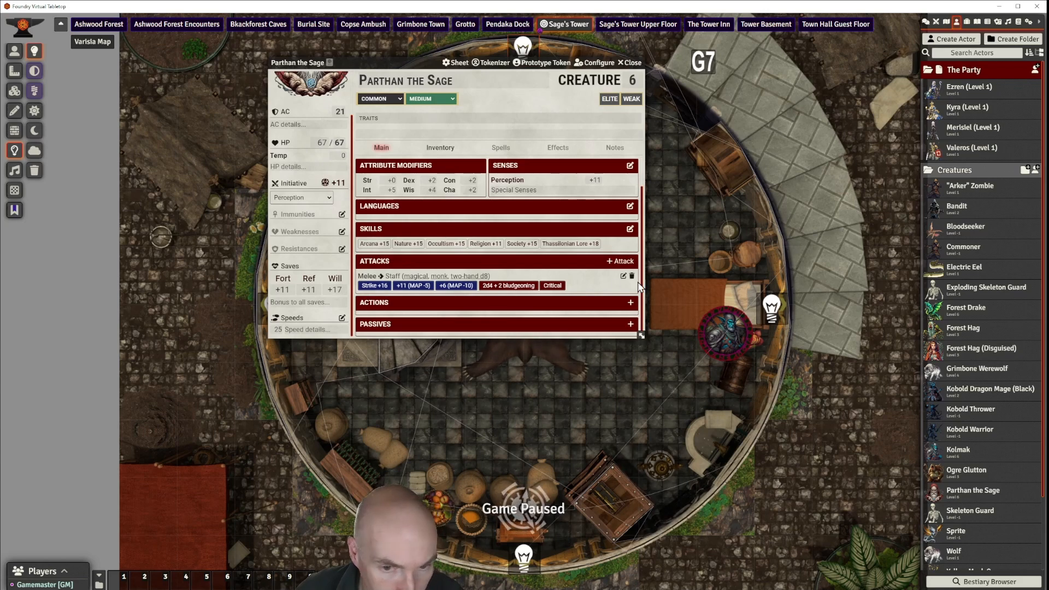
Step: Set the attack modifier of Parthan's Staff attack to 12 and close its sheet
click(623, 276)
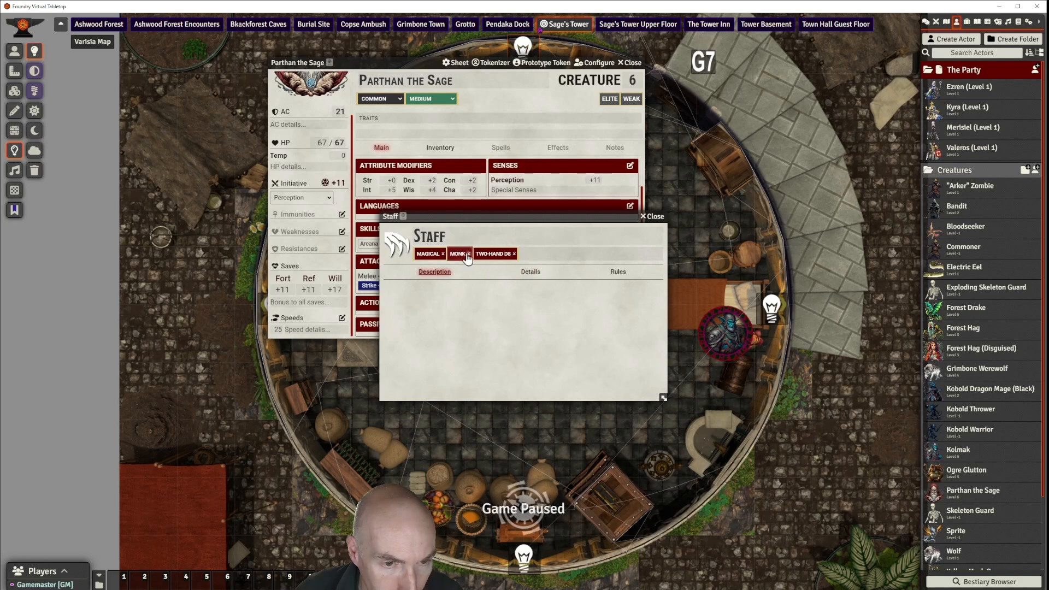
click(538, 277)
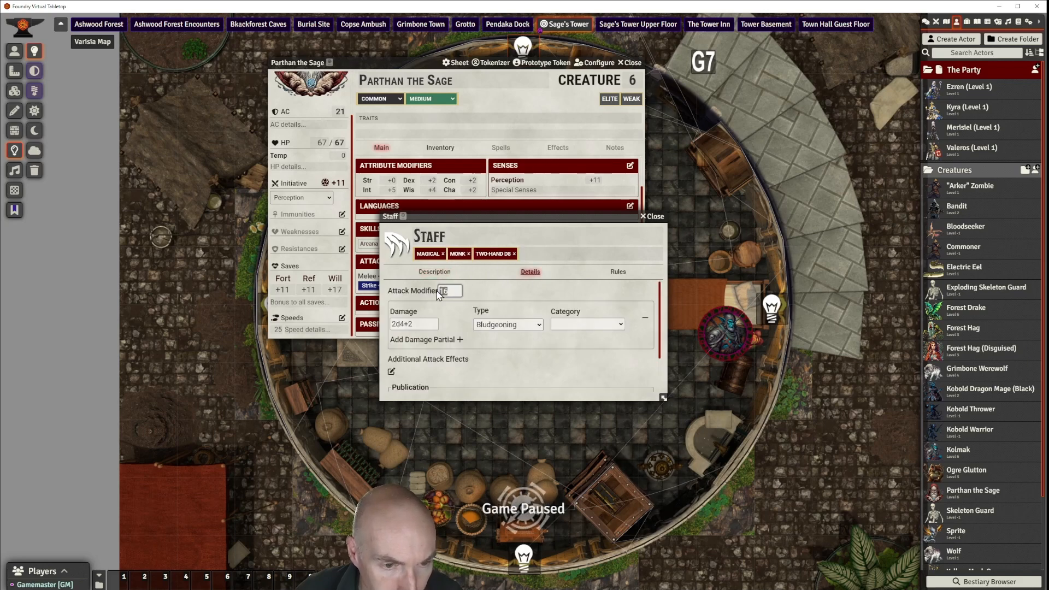
text(12)
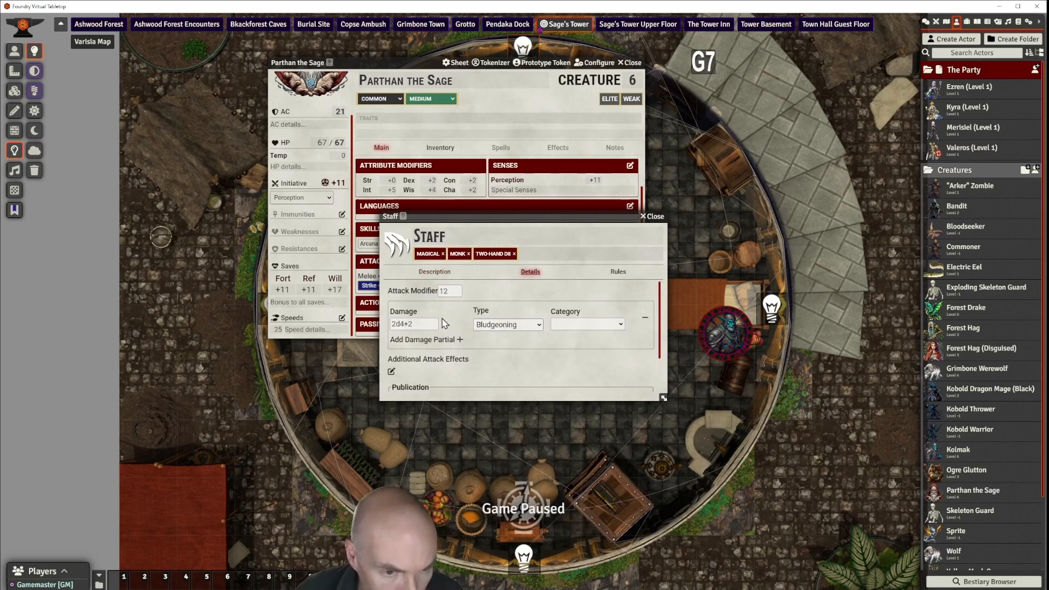
click(399, 326)
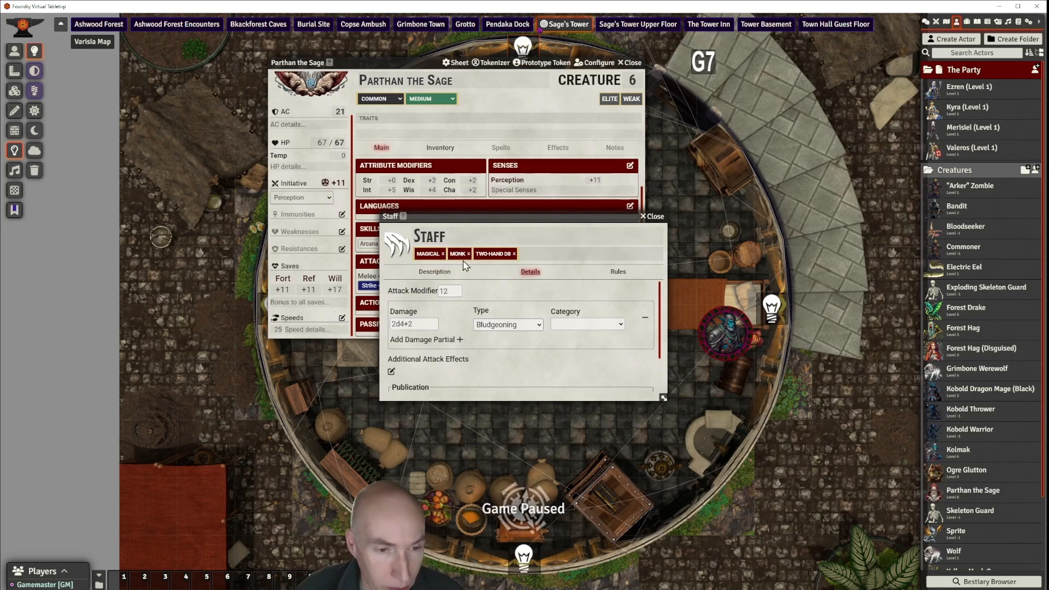
mouse_move(487, 221)
mouse_down()
mouse_move(495, 227)
mouse_move(484, 228)
mouse_up()
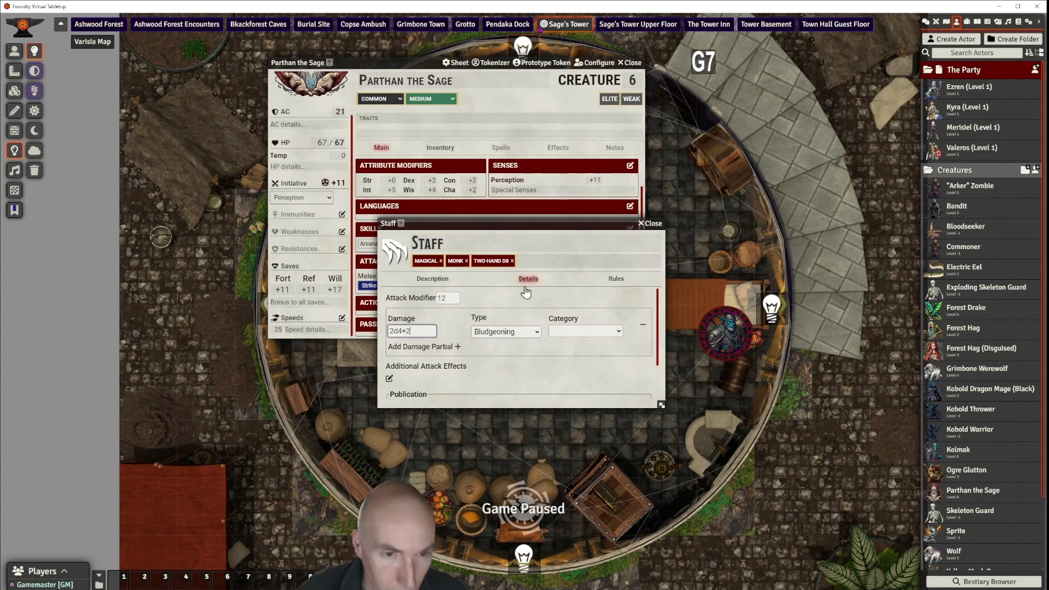
drag(538, 227, 548, 219)
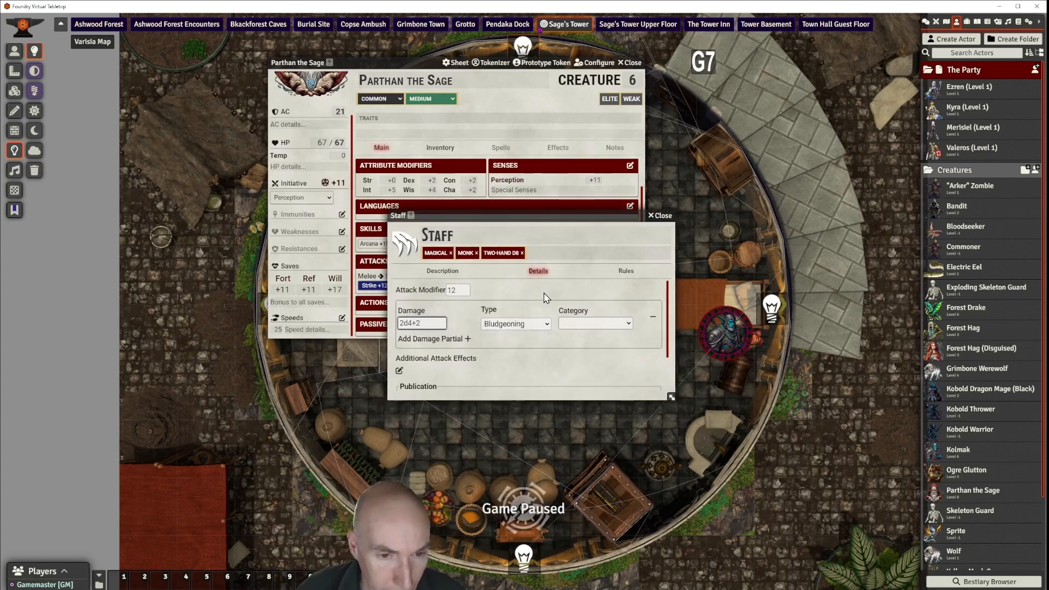
double_click(618, 217)
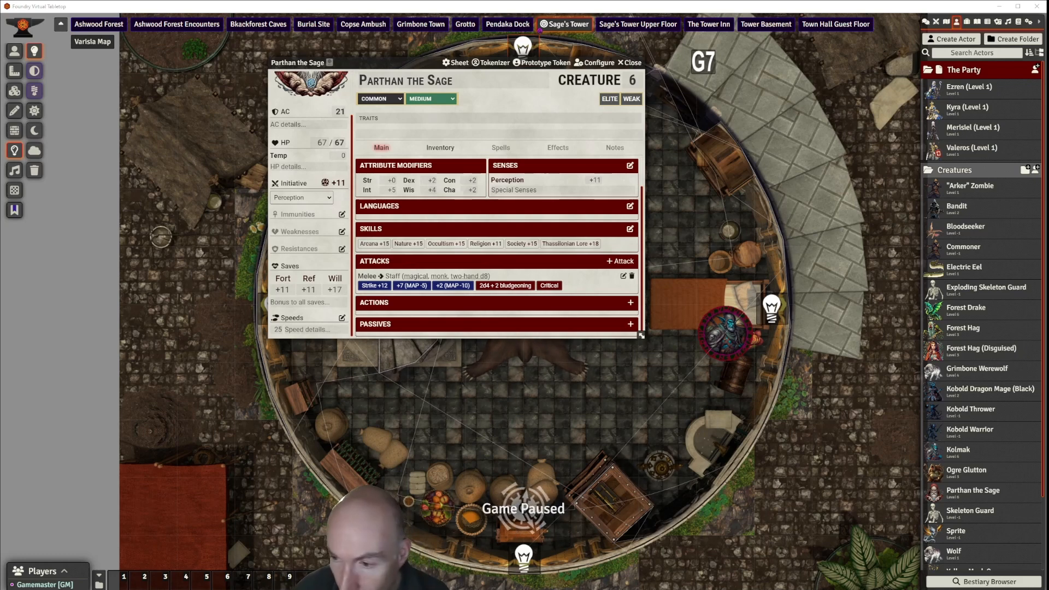
Step: Consult the Strike Damage table on Archives of Nethys, and in Foundry Virtual Tabletop set the Staff attack's damage to 2d4+7
key(alt+Tab)
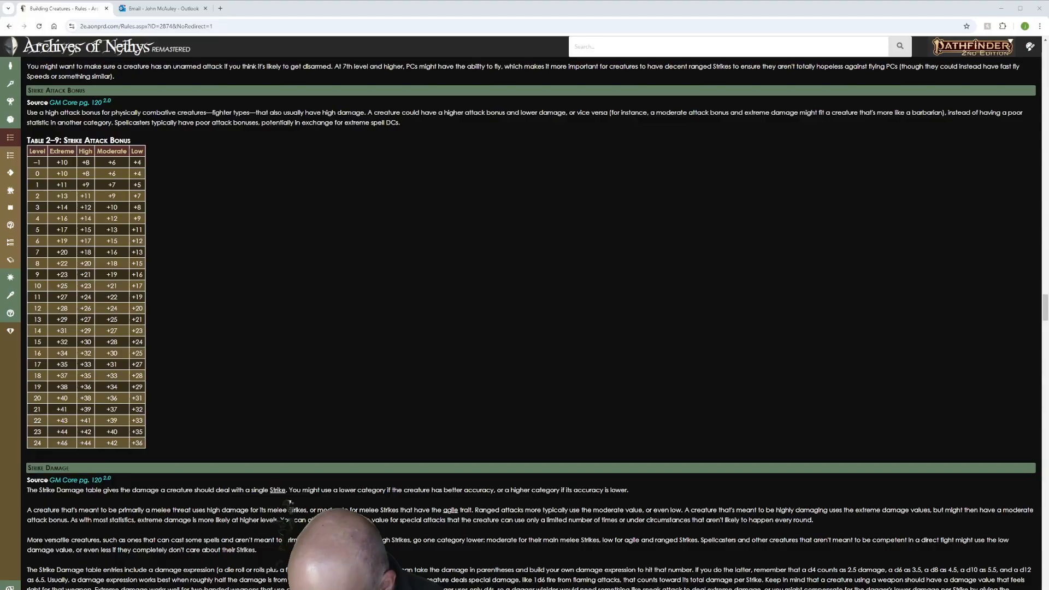
scroll(524, 322, down, 9)
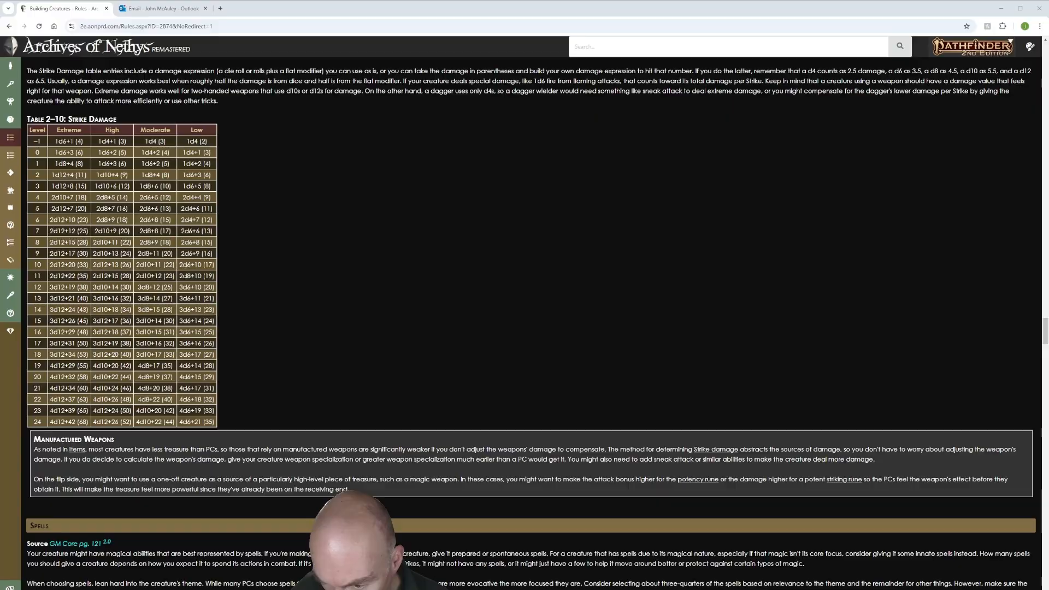
key(alt+Tab)
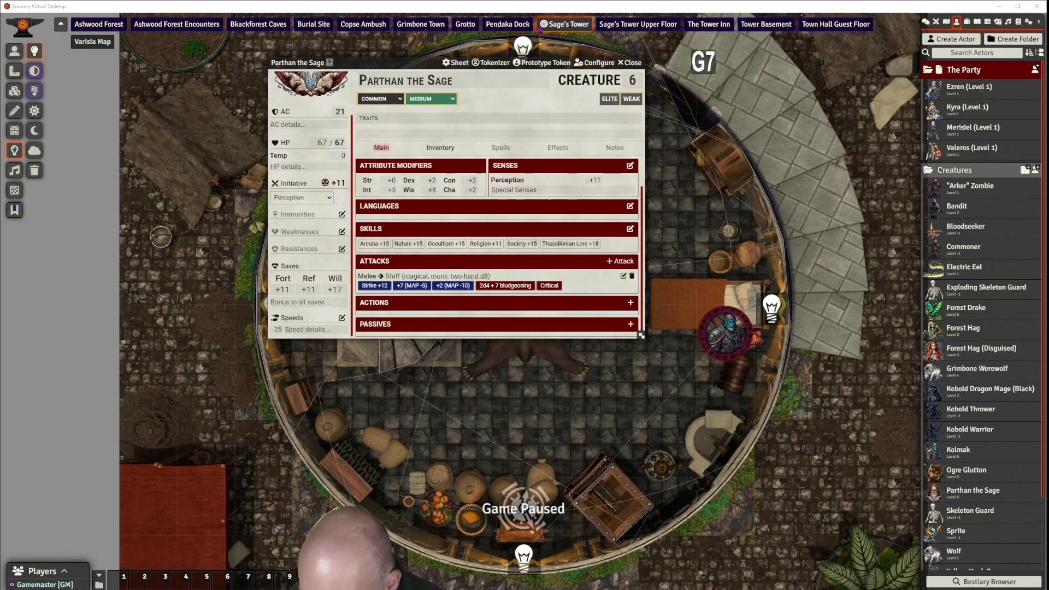
Step: Switch to the Archives of Nethys rules page and examine the Spell DC and Spell Attack Bonus table and the prepared spells rules
key(alt+Tab)
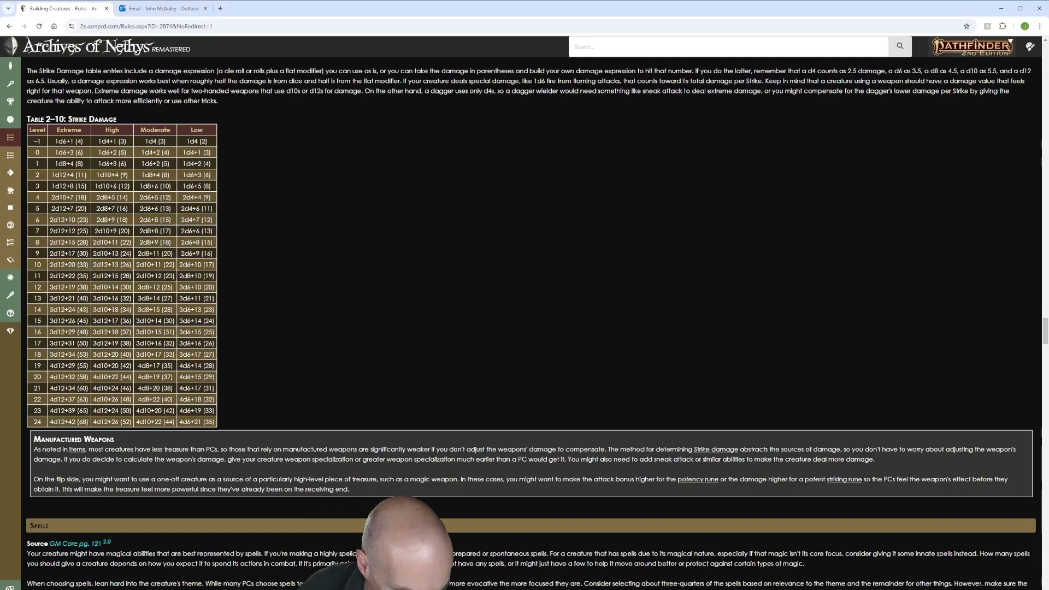
scroll(312, 314, down, 7)
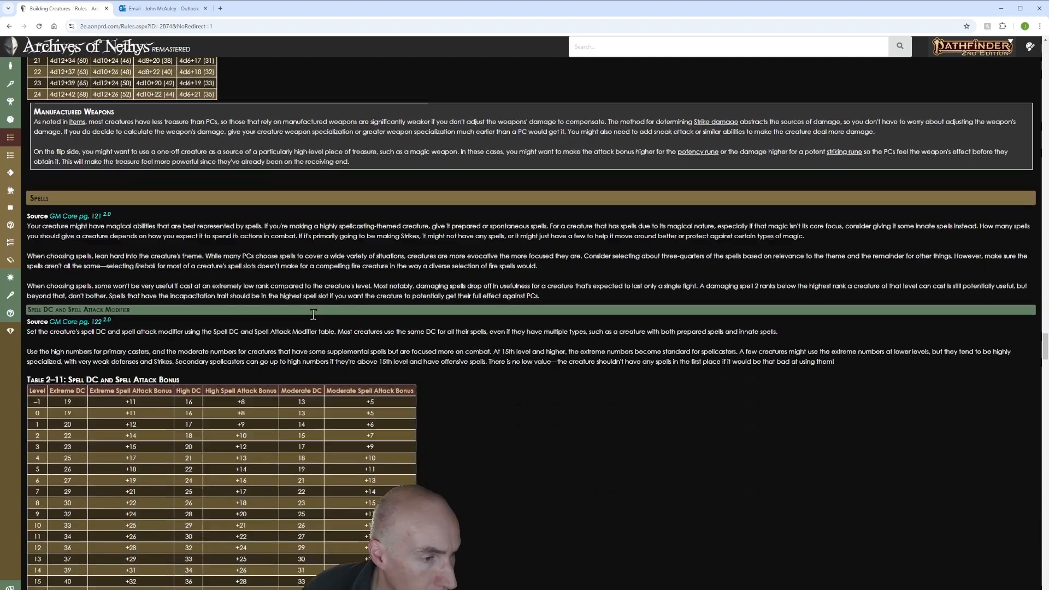
scroll(478, 299, down, 3)
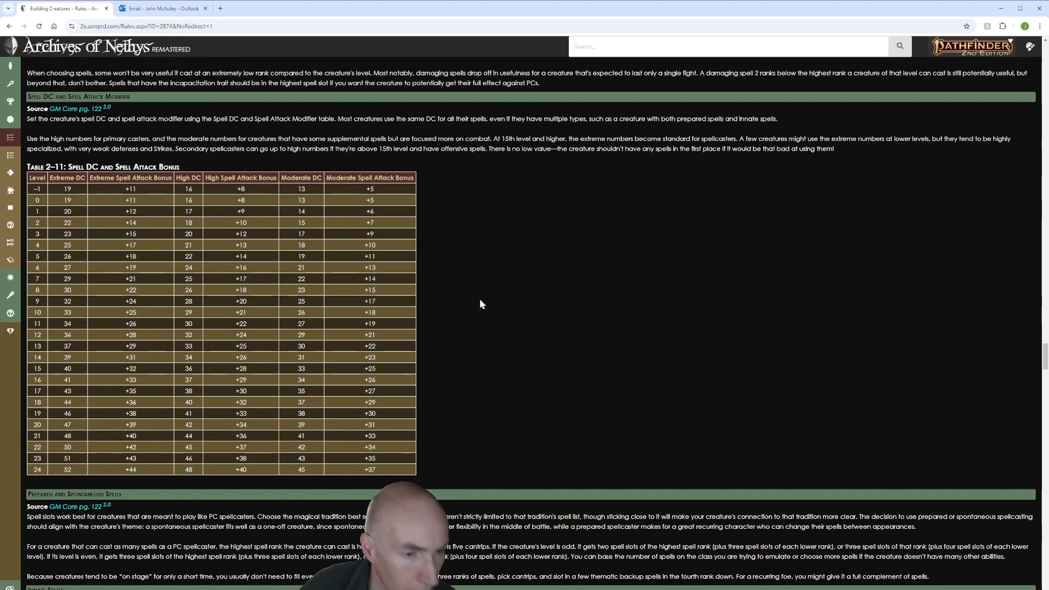
scroll(480, 298, up, 2)
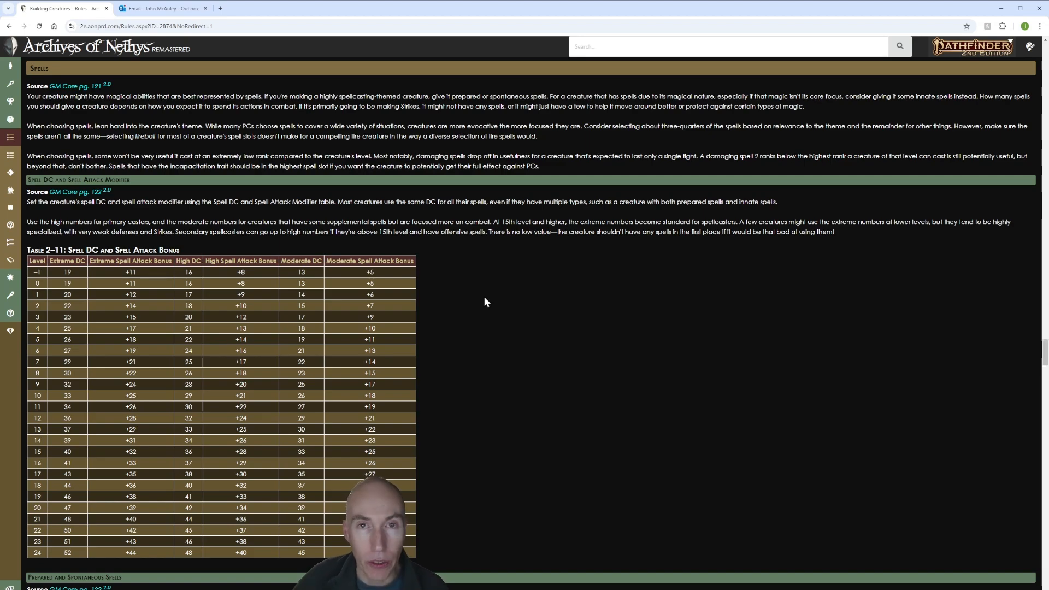
scroll(483, 296, down, 1)
scroll(484, 296, up, 1)
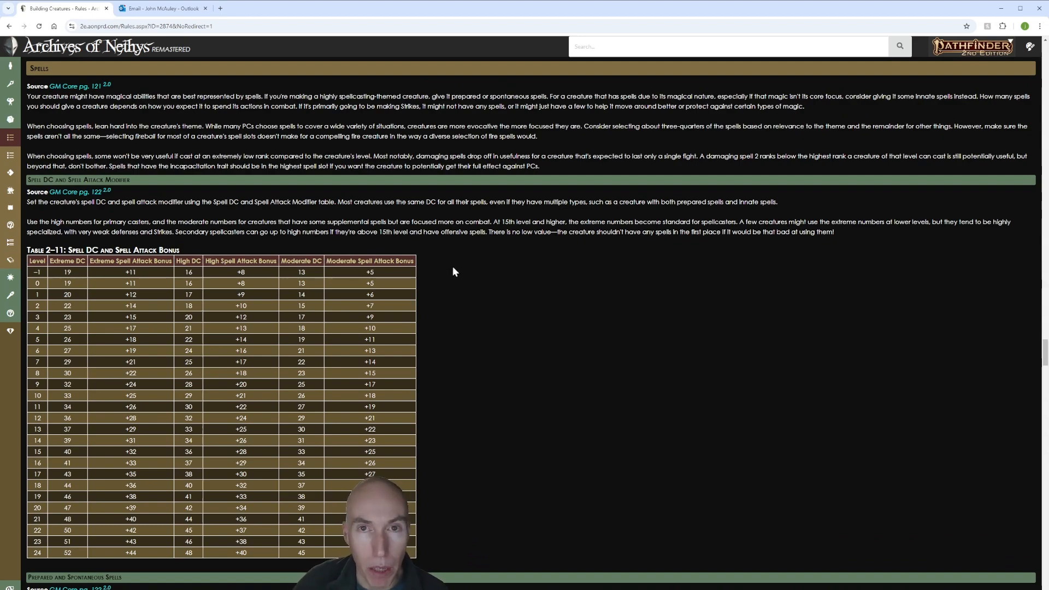
scroll(455, 264, down, 2)
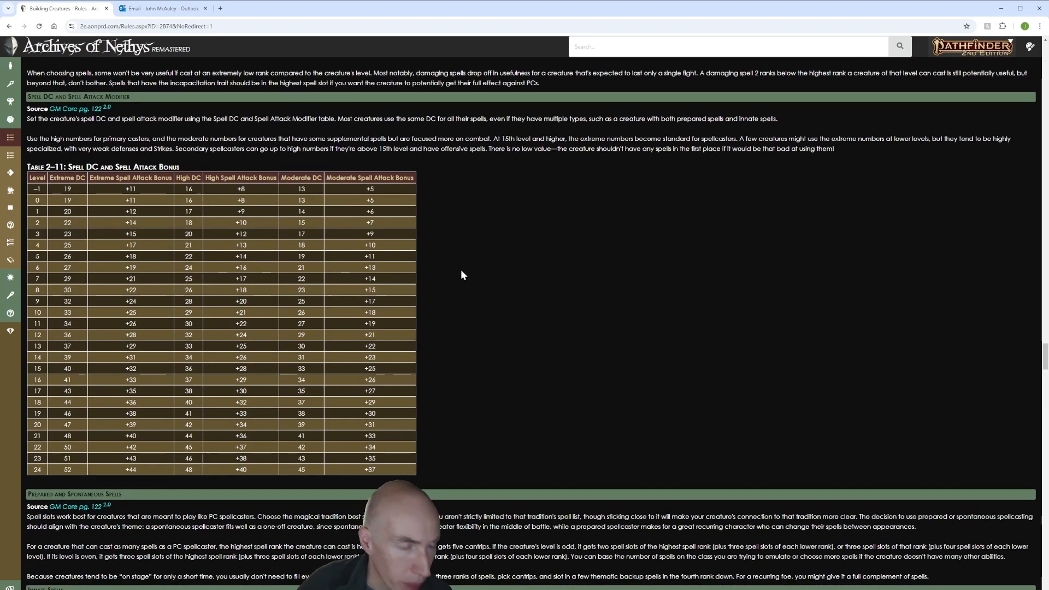
scroll(451, 258, up, 1)
scroll(450, 259, down, 2)
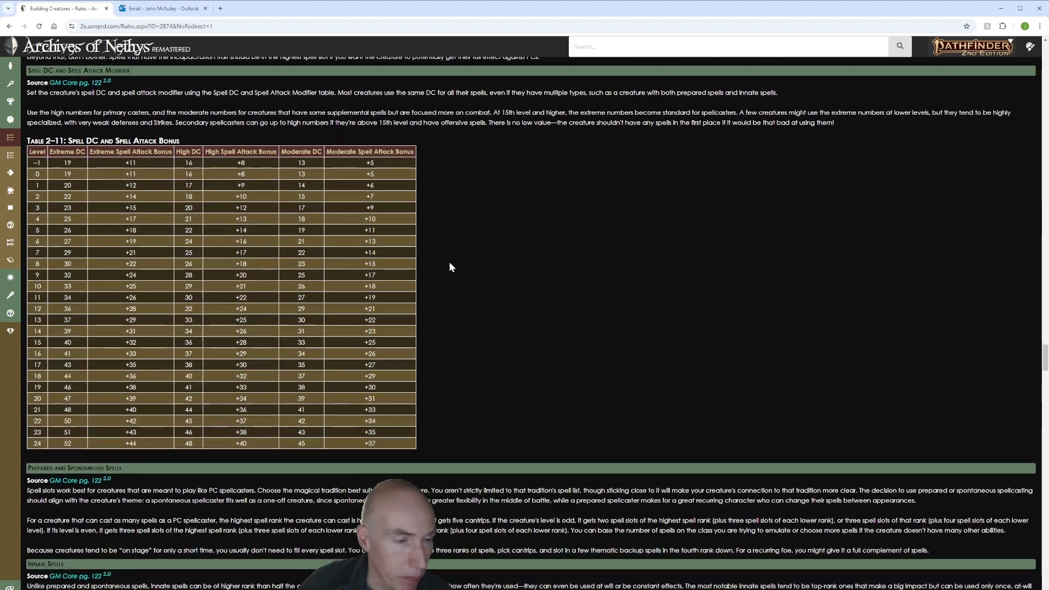
scroll(449, 254, down, 6)
scroll(449, 255, up, 6)
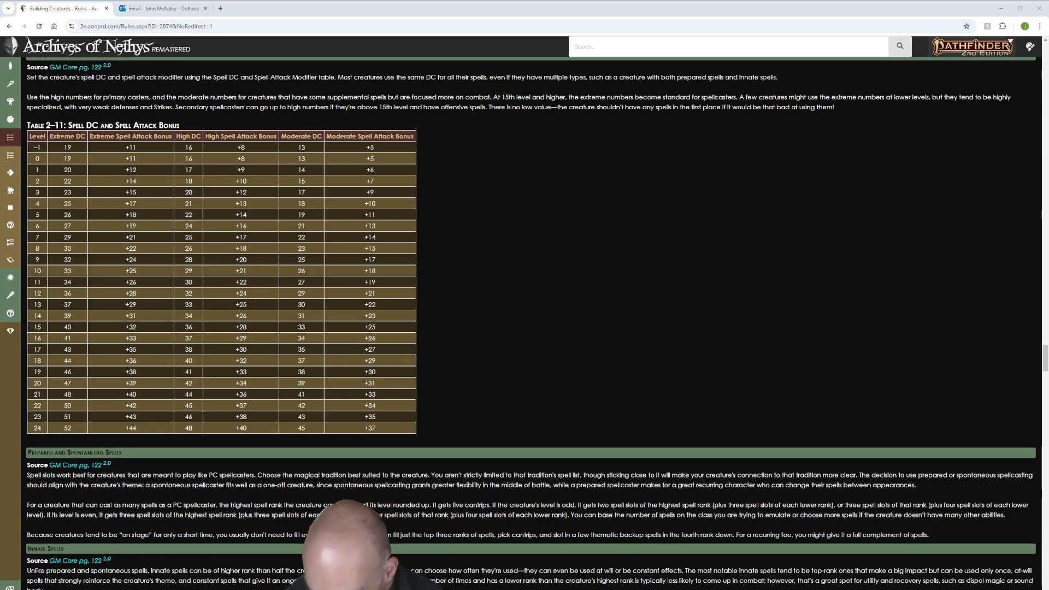
Step: Switch back to Foundry Virtual Tabletop and add a Prepared Arcane spellcasting entry with Intelligence as key attribute to Parthan
key(alt+Tab)
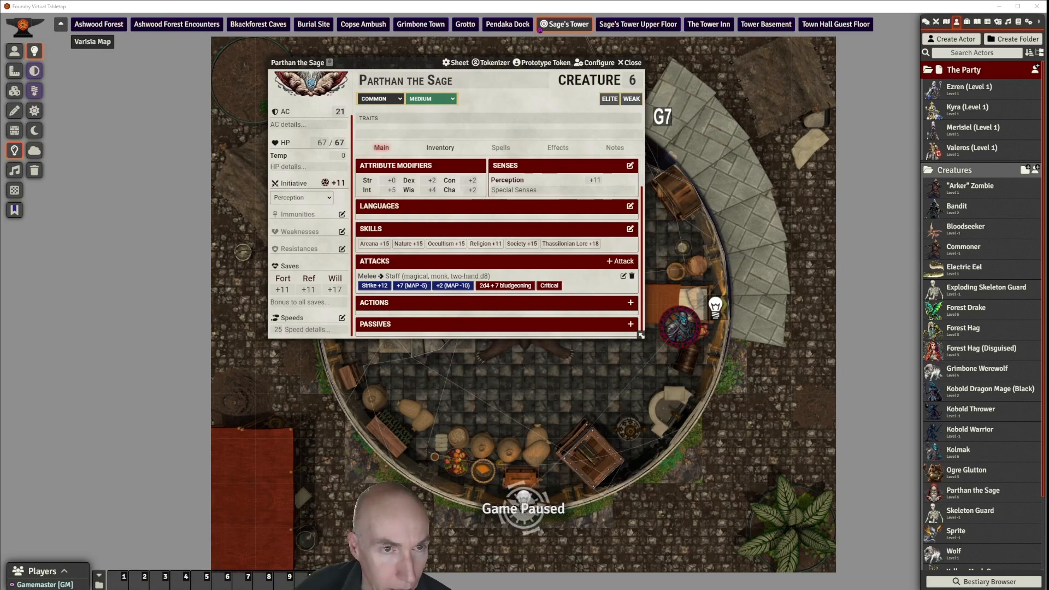
drag(382, 62, 452, 56)
click(573, 142)
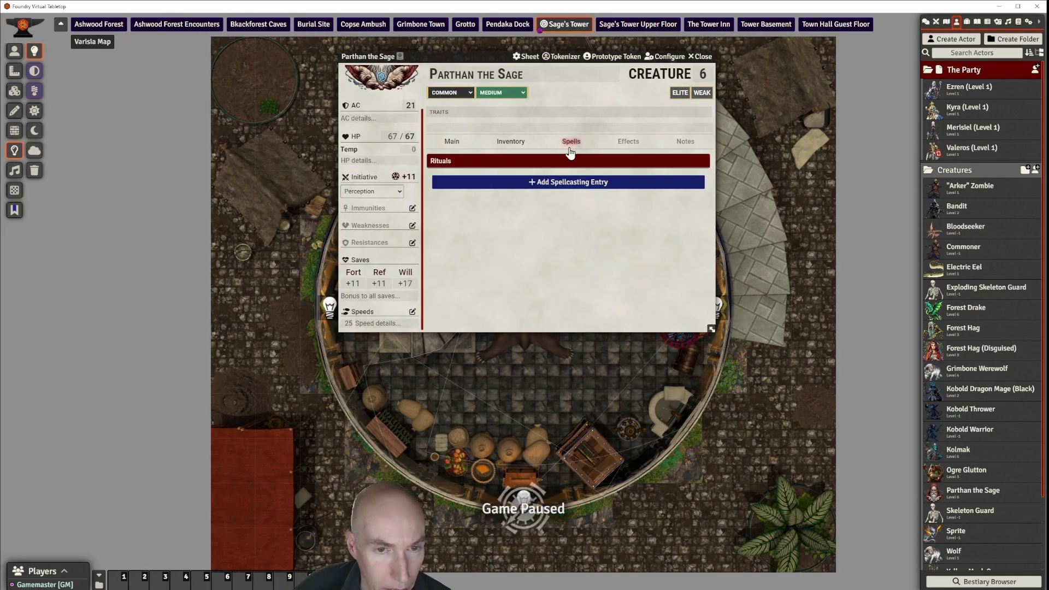
click(536, 183)
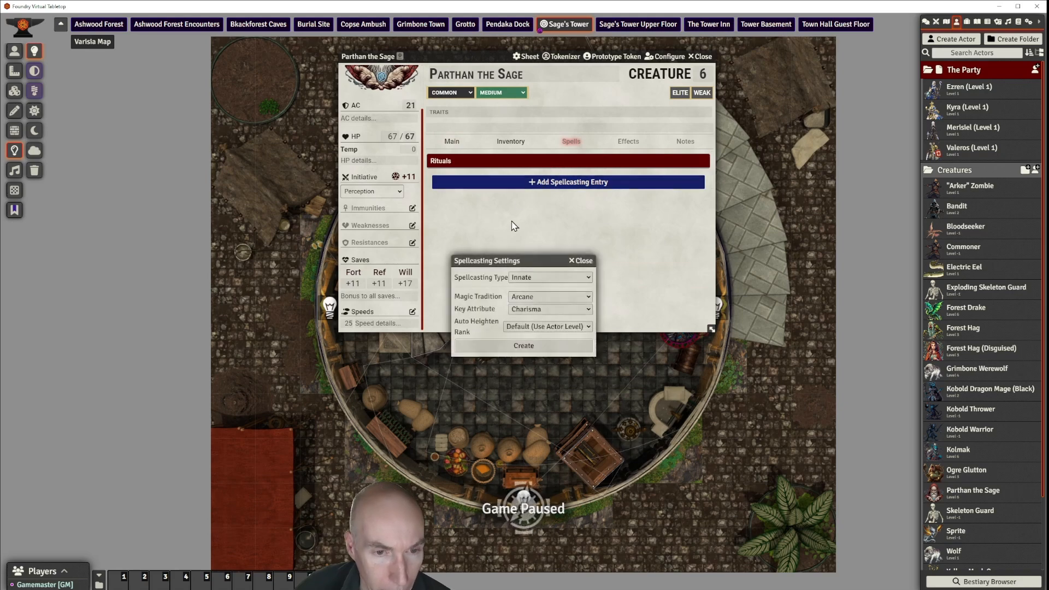
drag(529, 261, 538, 216)
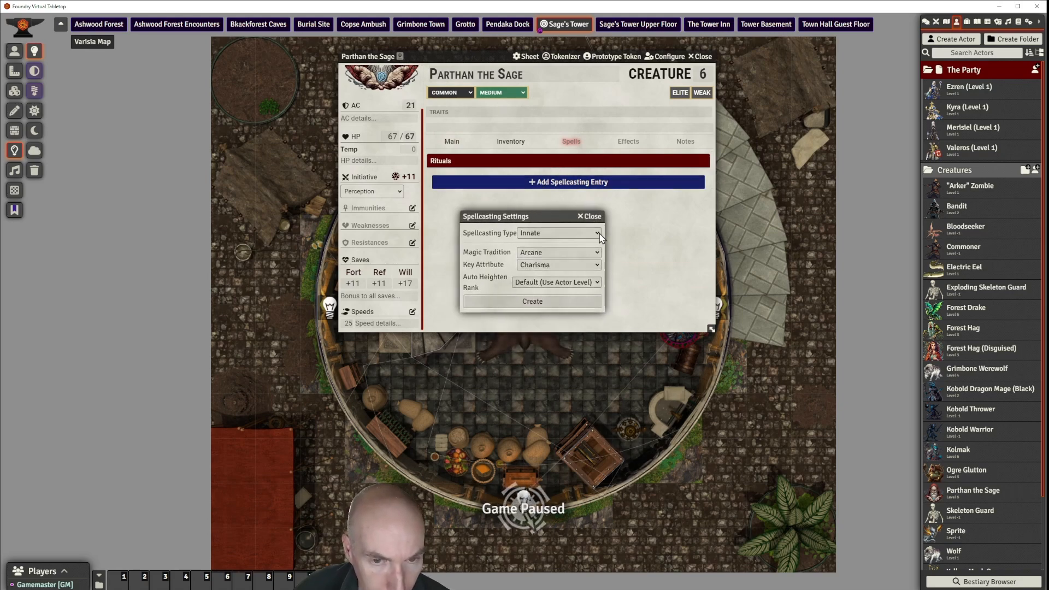
click(598, 234)
click(568, 245)
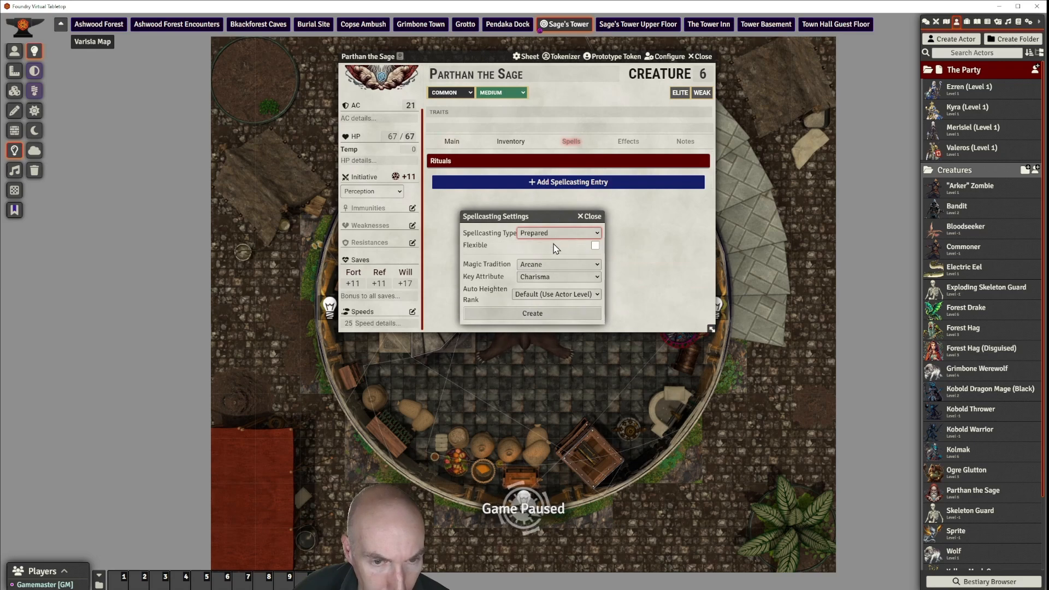
click(596, 277)
click(552, 299)
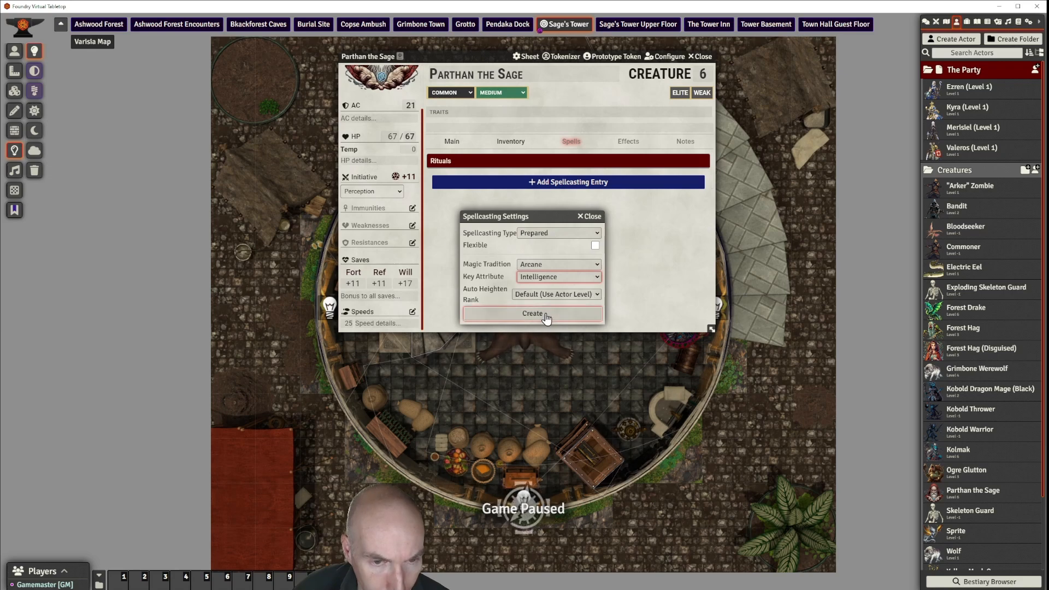
click(546, 314)
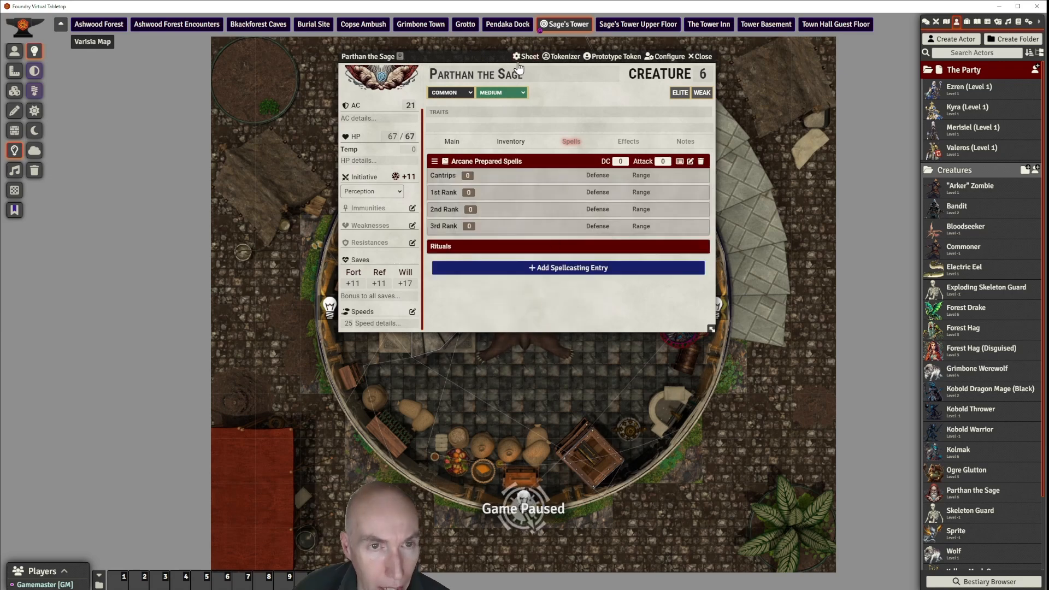
Step: Search the compendiums for "lightning bolt" and add the Lightning Bolt spell to Parthan's Arcane Prepared Spells list
drag(382, 56, 165, 38)
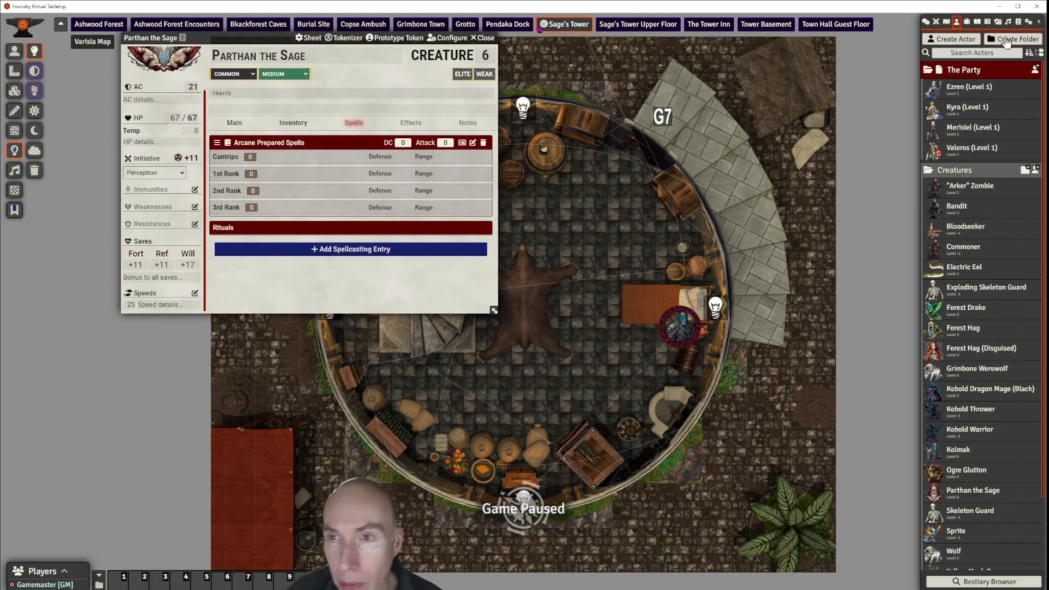
click(1018, 22)
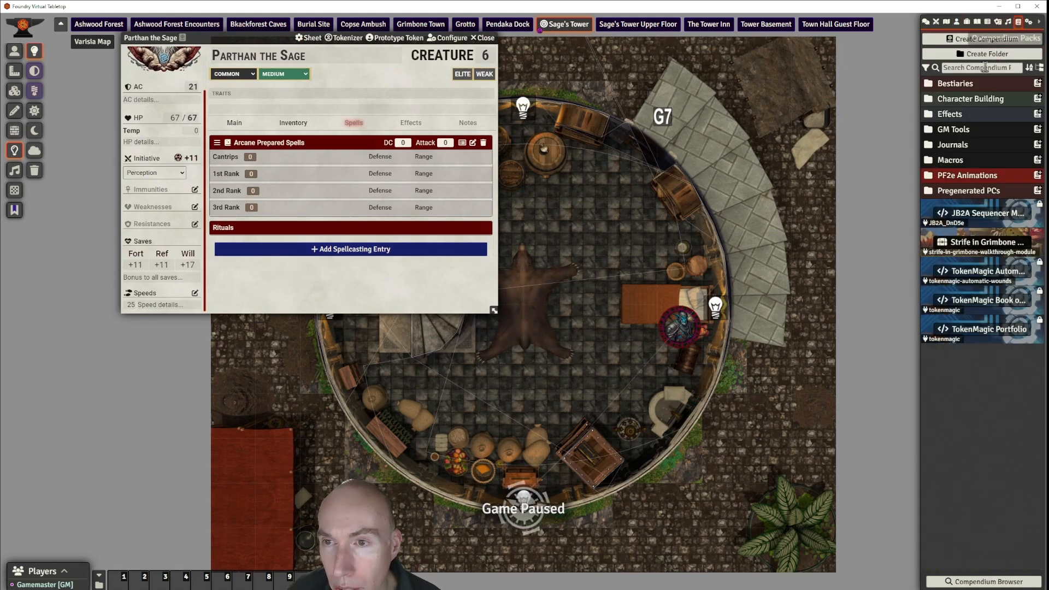
click(999, 67)
text(lightnin)
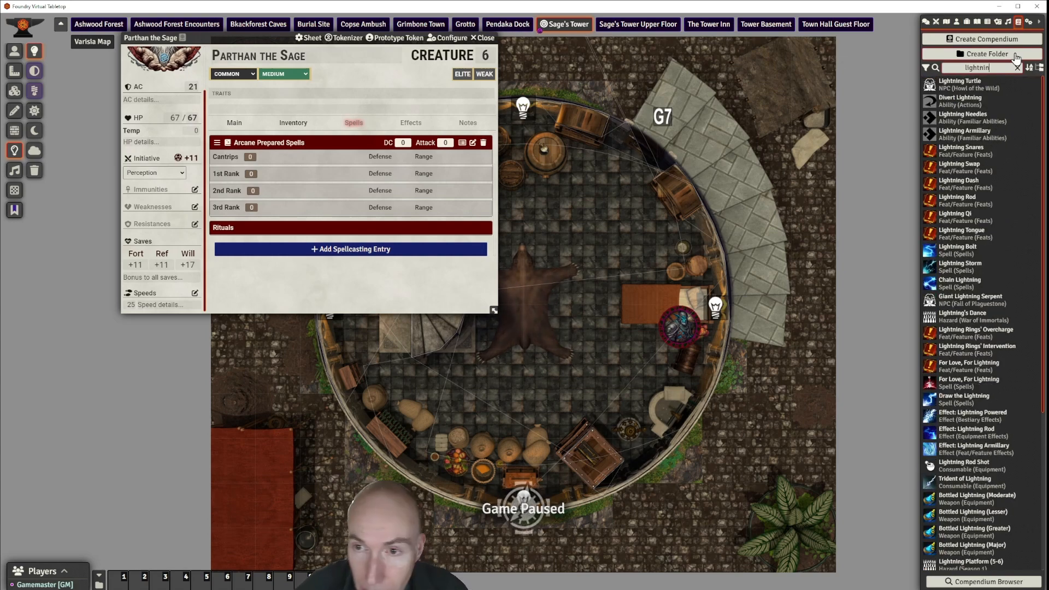
text(g b)
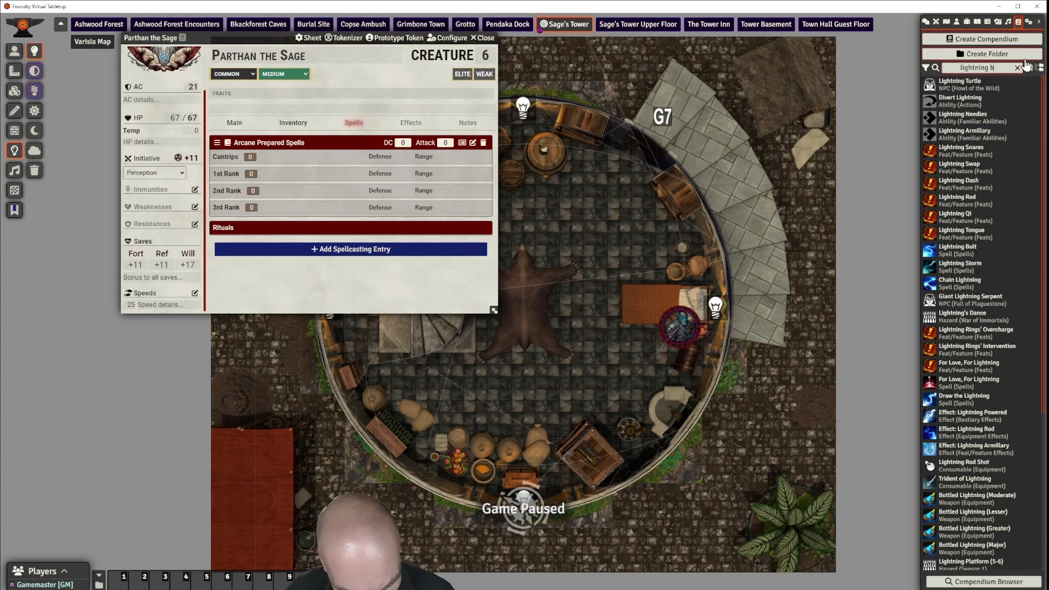
text(olt)
drag(972, 88, 318, 207)
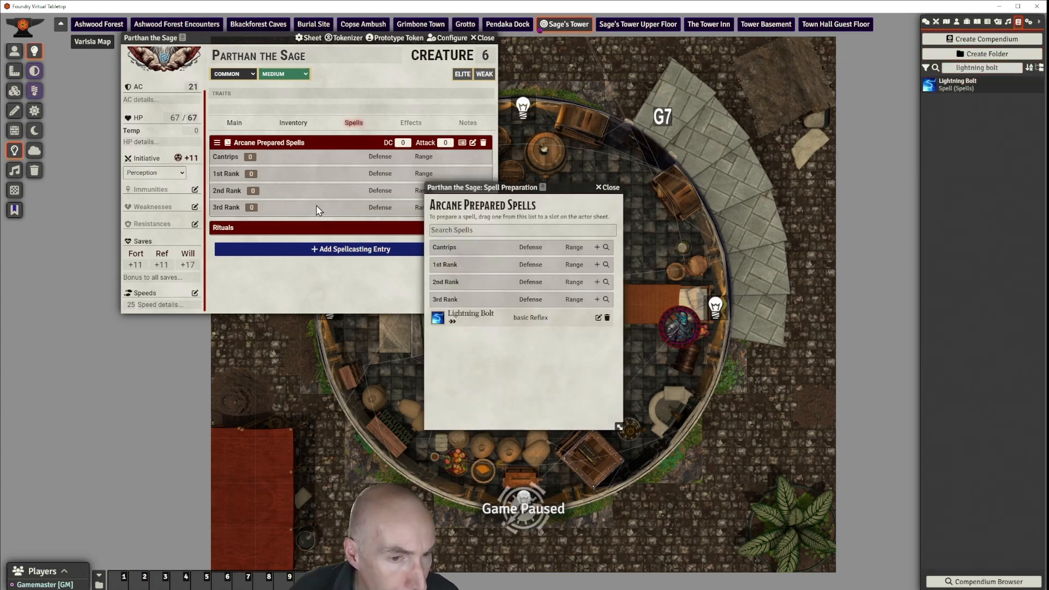
drag(512, 185, 642, 140)
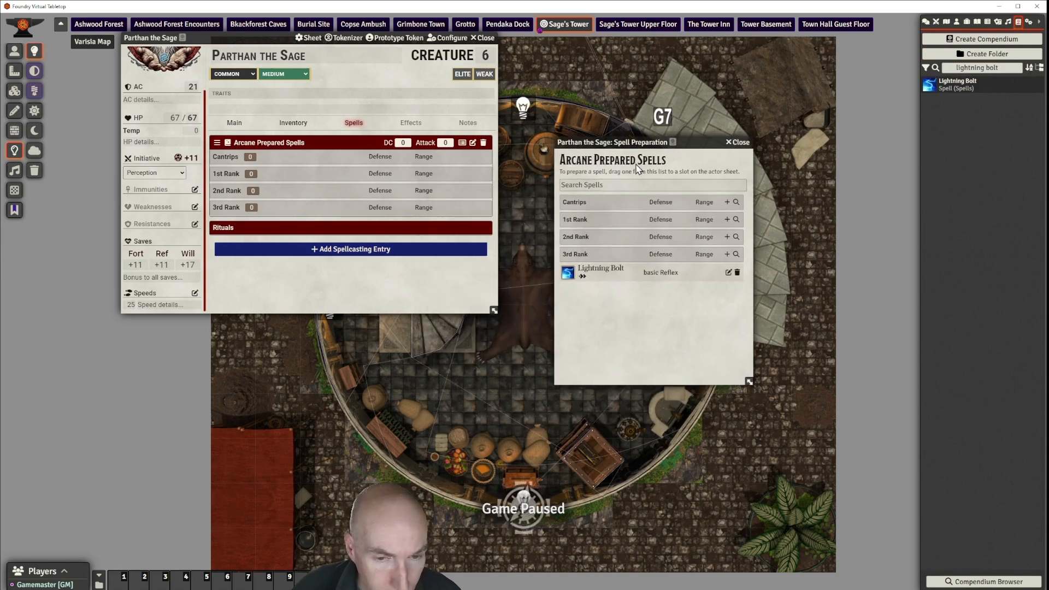
Step: Try to prepare Lightning Bolt on Parthan's sheet and set the number of 3rd-rank spell slots to 3
drag(600, 269, 302, 211)
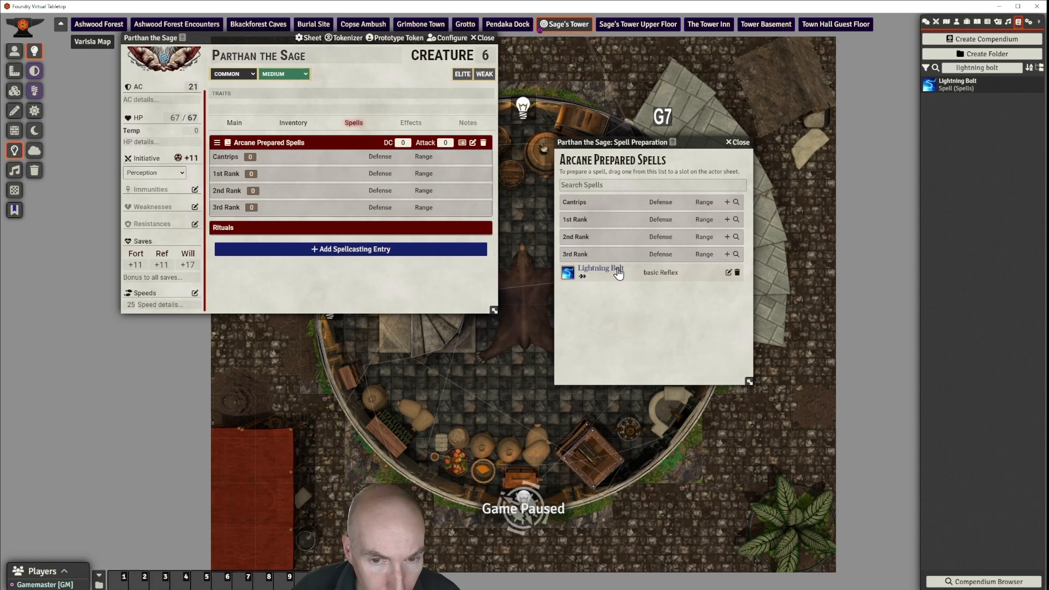
drag(617, 270, 411, 203)
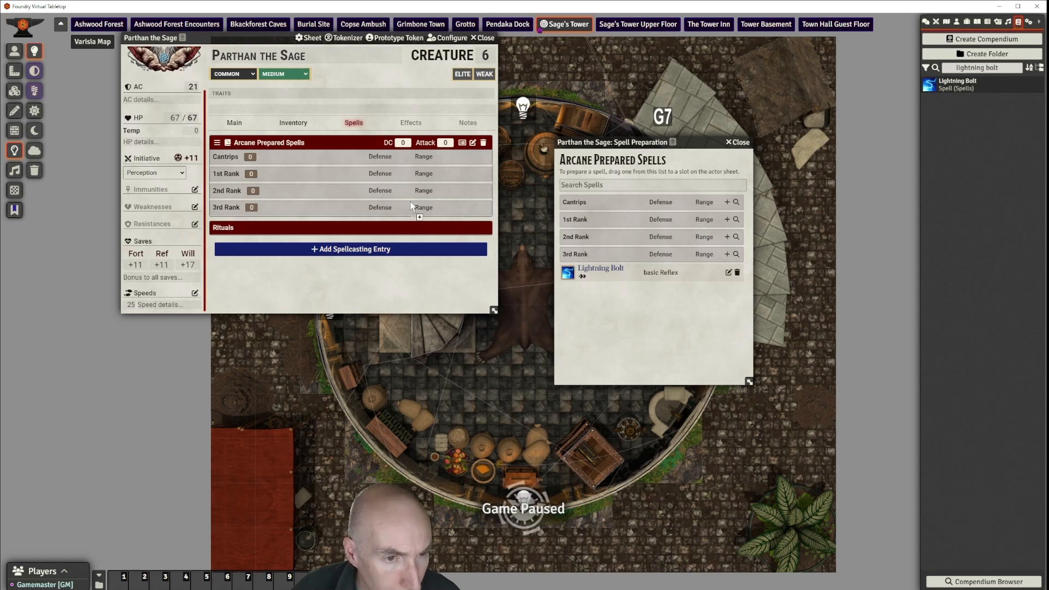
click(249, 206)
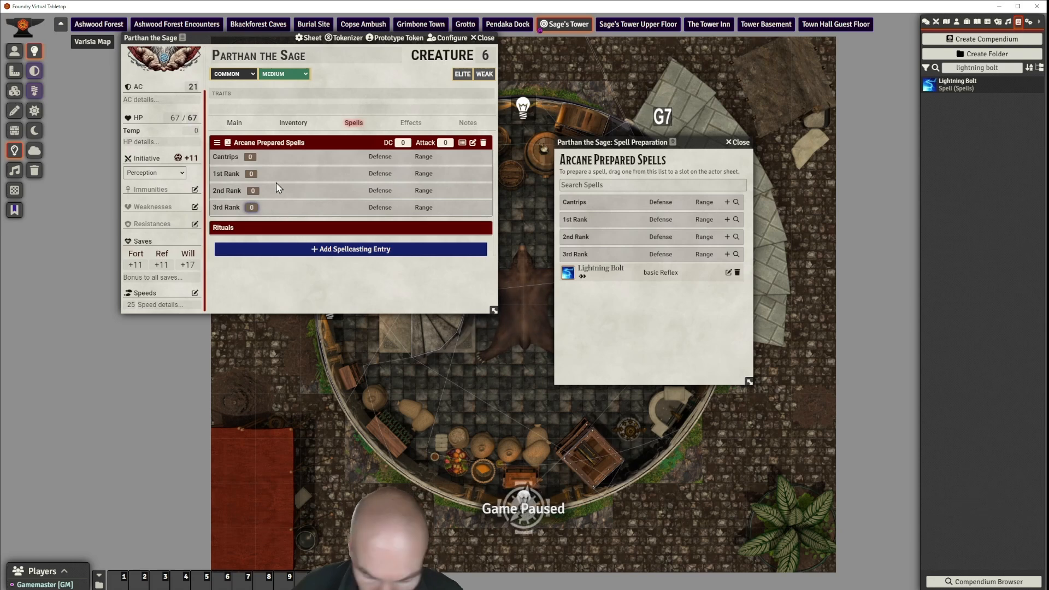
key(BackSpace)
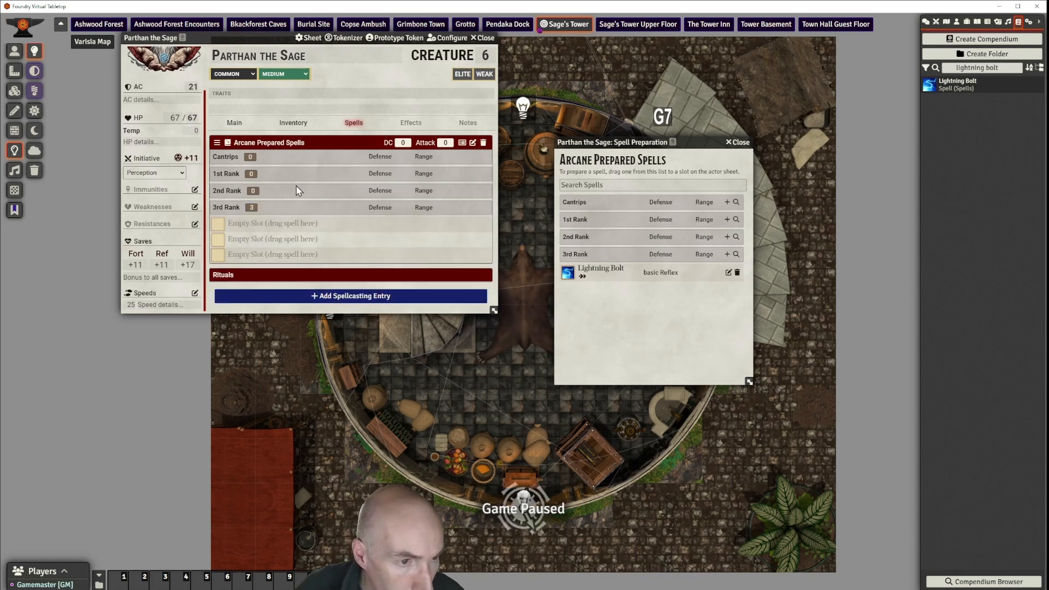
text(3)
key(Return)
Step: Prepare Lightning Bolt in all three 3rd-rank slots and close the spell preparation list
drag(602, 270, 242, 230)
drag(594, 270, 290, 239)
drag(601, 271, 272, 249)
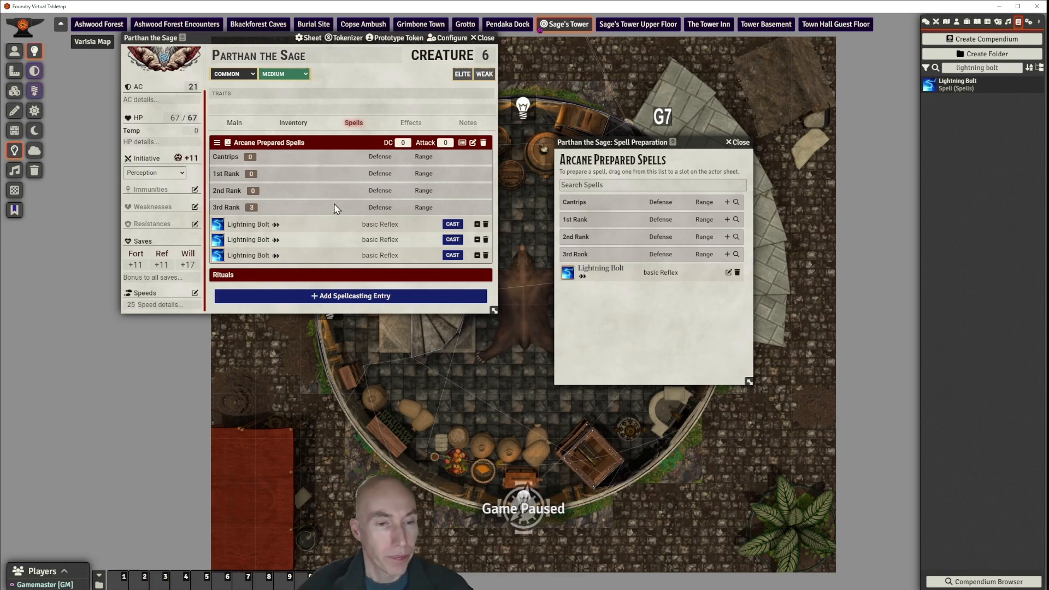
click(743, 143)
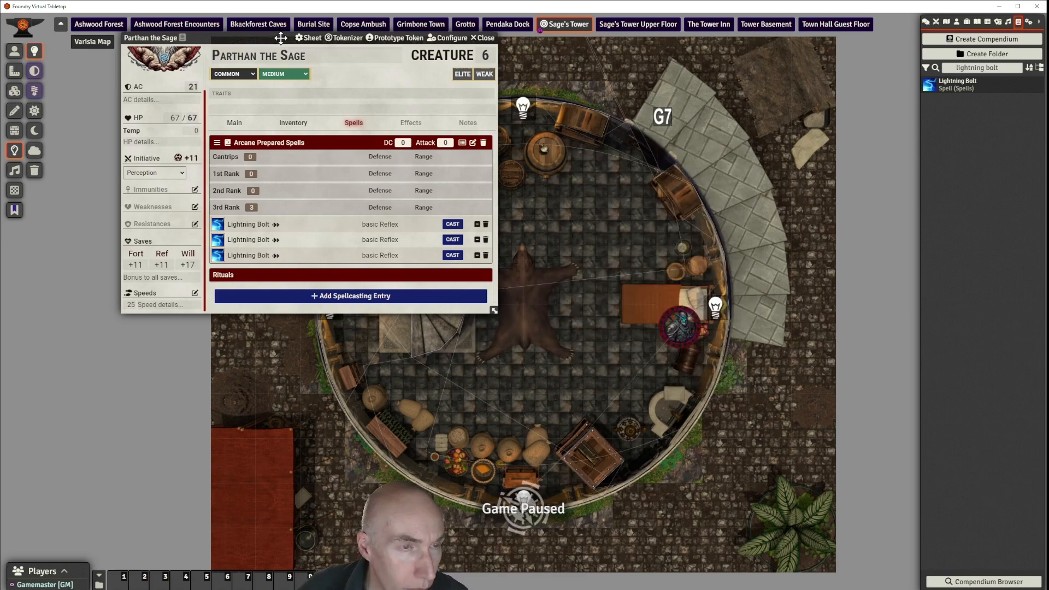
Step: Review Parthan's prepared spells, then the attribute modifiers, skills and attacks in the main section of the sheet
drag(279, 38, 537, 65)
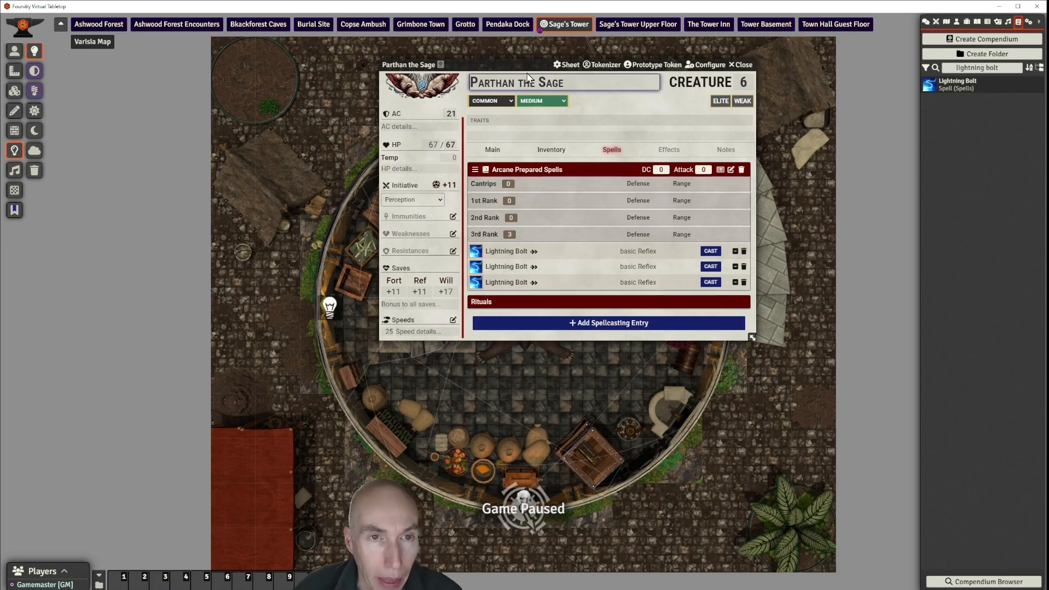
drag(525, 70, 521, 100)
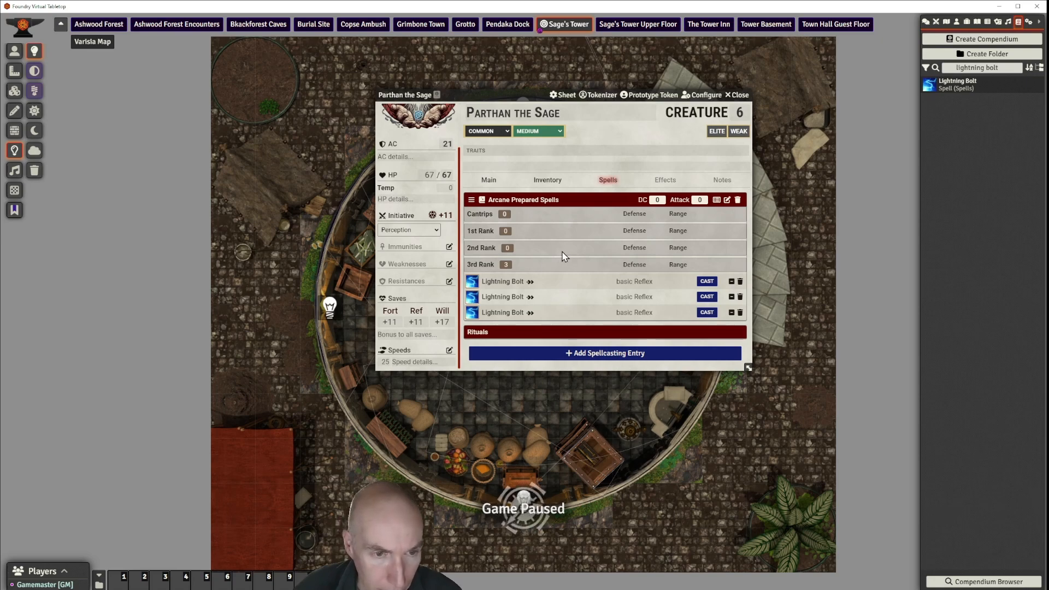
drag(522, 97, 532, 88)
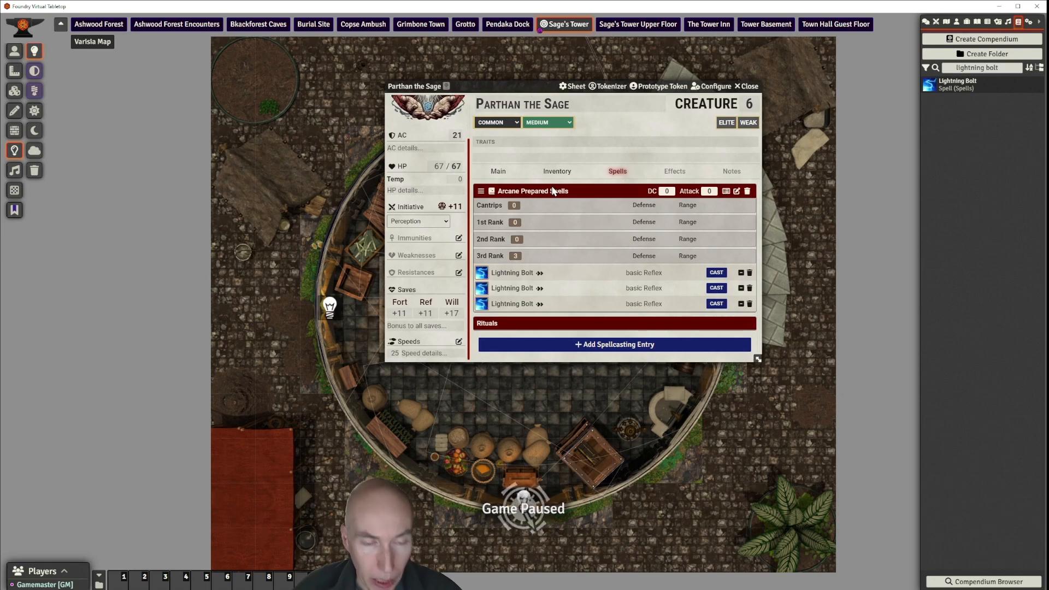
scroll(441, 257, up, 1)
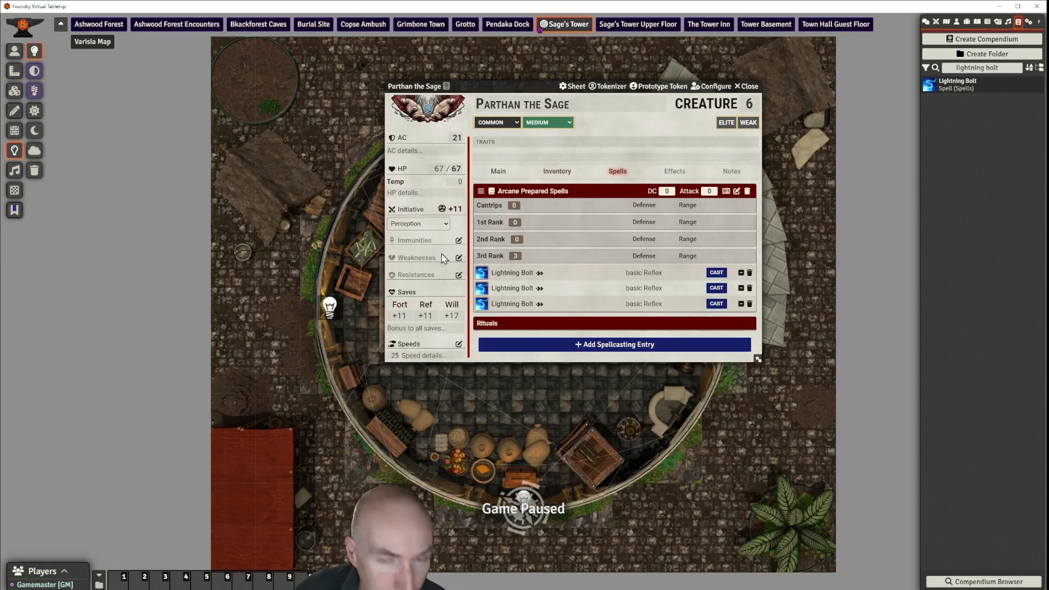
scroll(442, 254, up, 1)
click(498, 171)
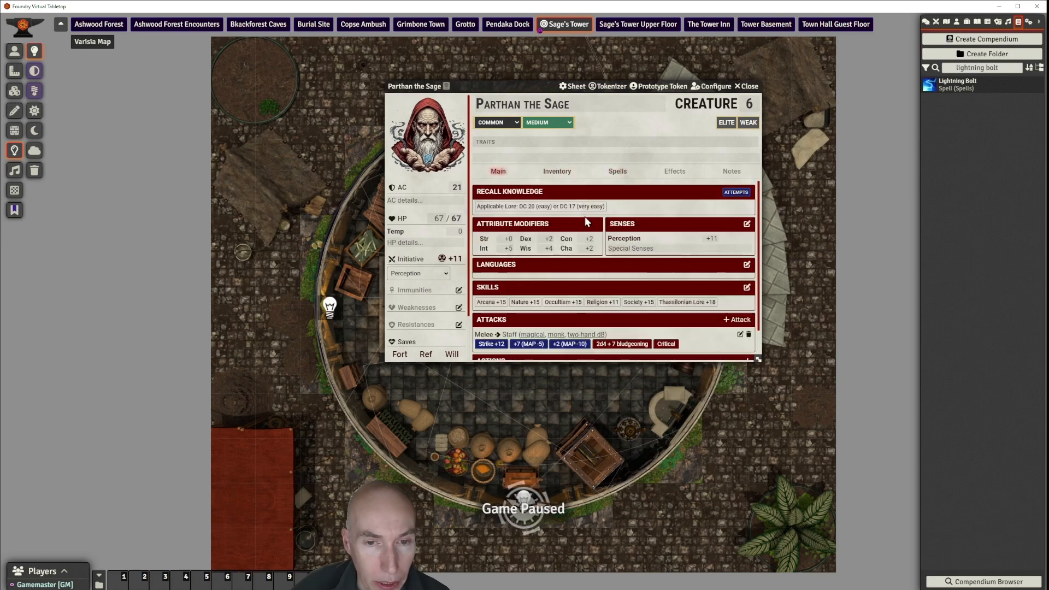
scroll(713, 240, down, 2)
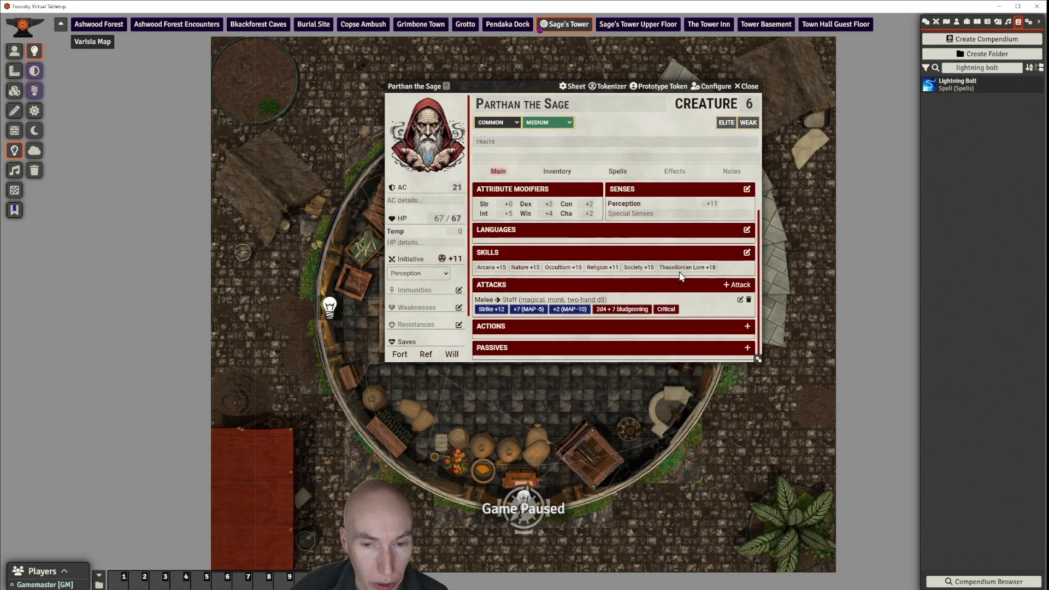
scroll(680, 276, up, 2)
drag(527, 82, 433, 71)
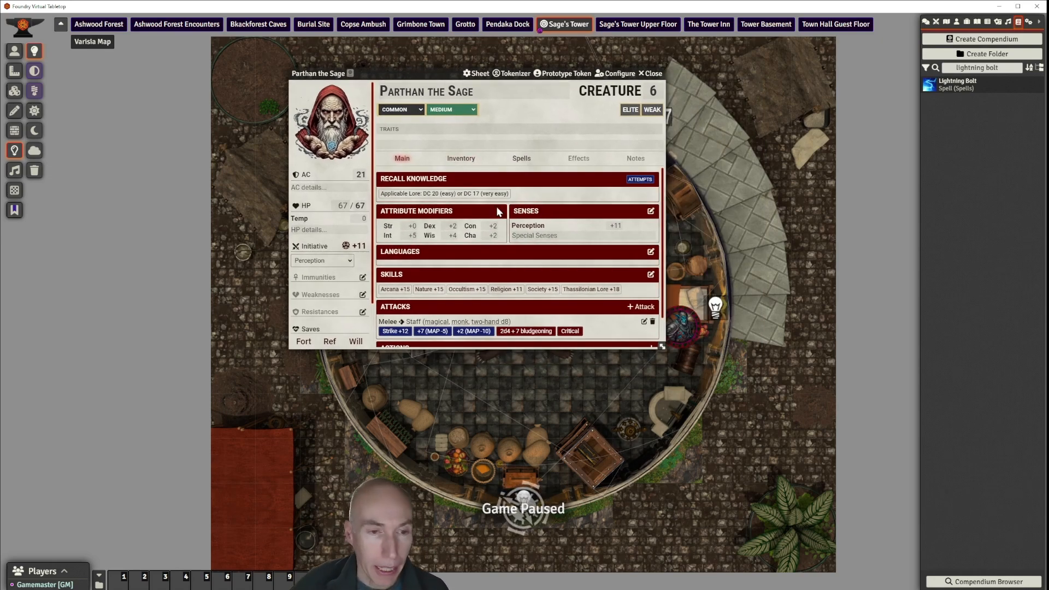
scroll(468, 213, down, 1)
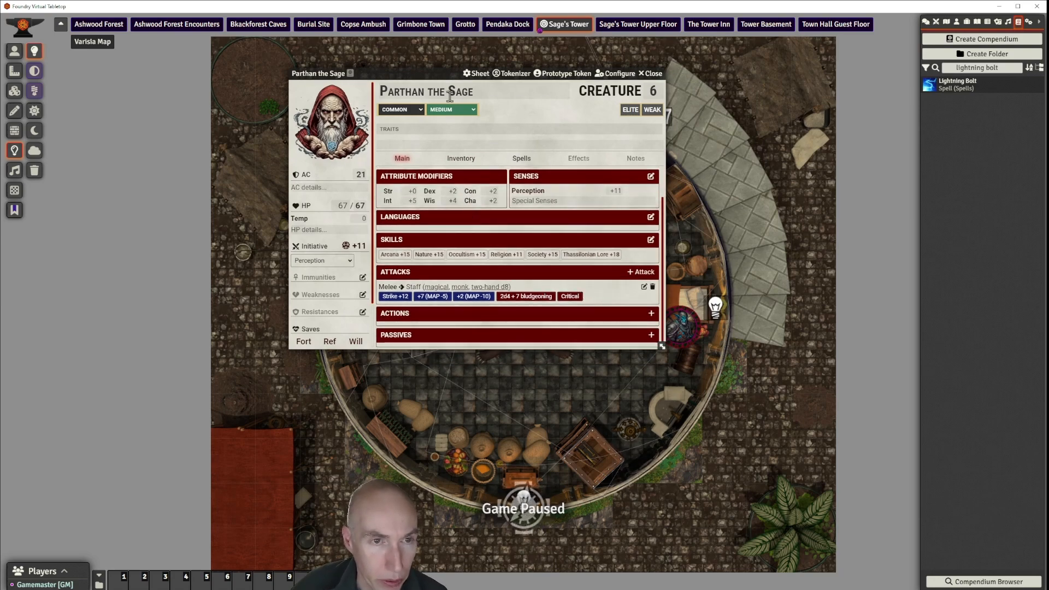
drag(440, 73, 425, 64)
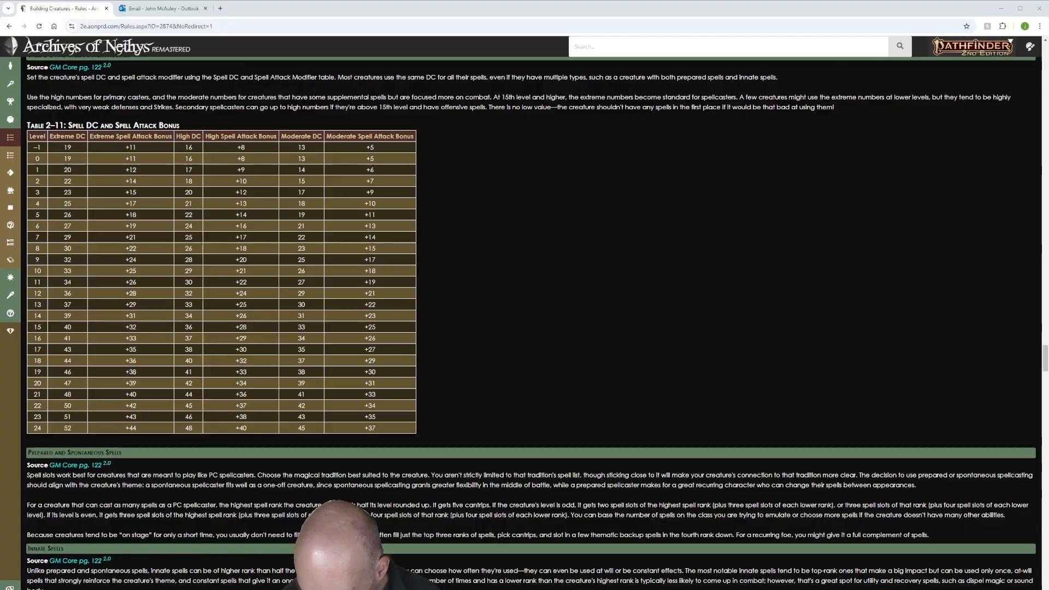
Step: Switch to the Archives of Nethys creature-building page and examine the prepared and spontaneous spells rules and the Area Damage table
key(alt+Tab)
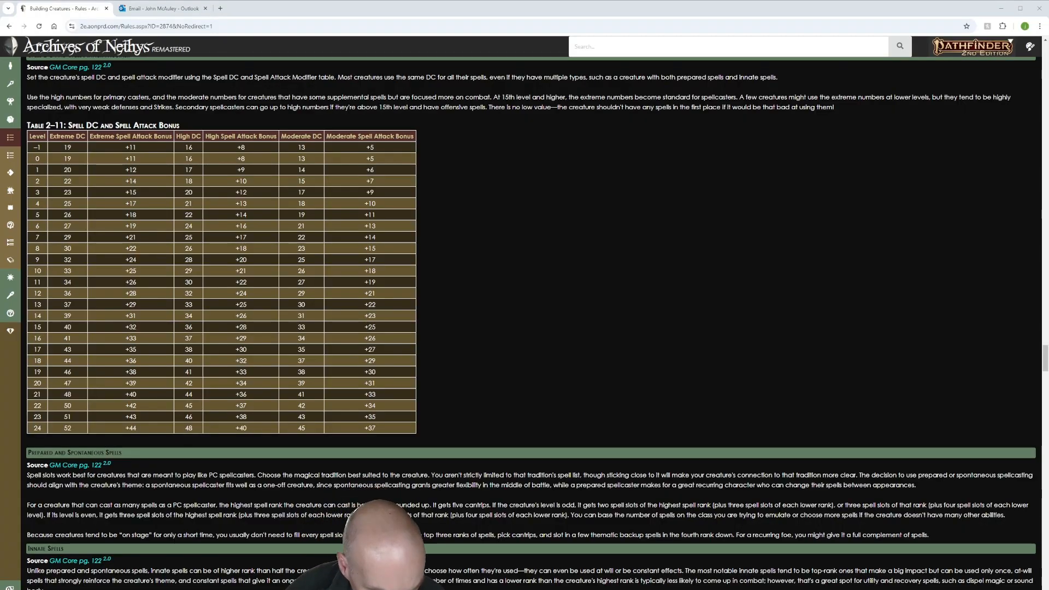
scroll(340, 311, down, 1)
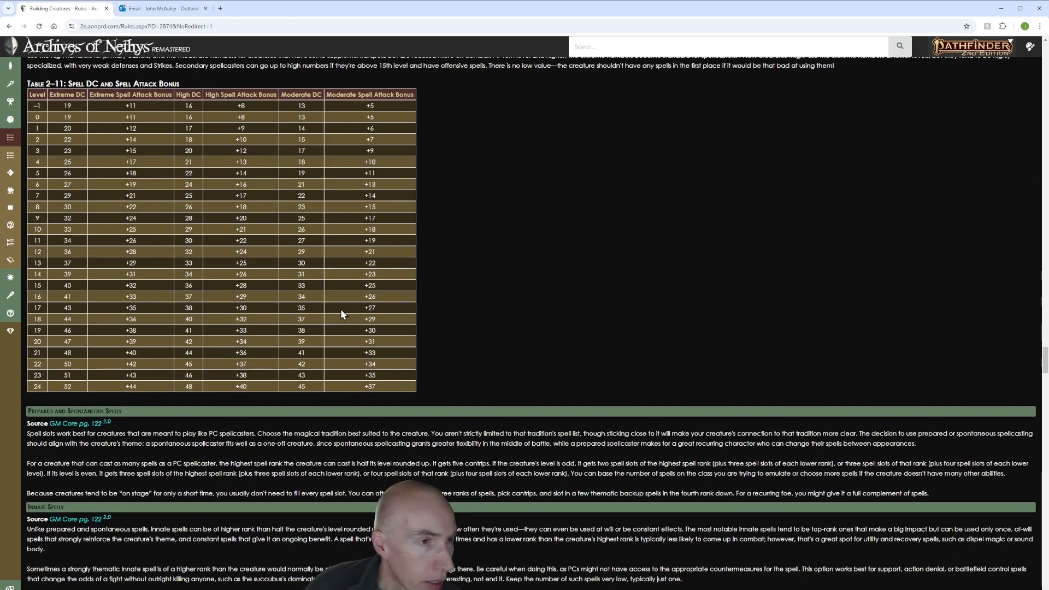
scroll(185, 231, down, 5)
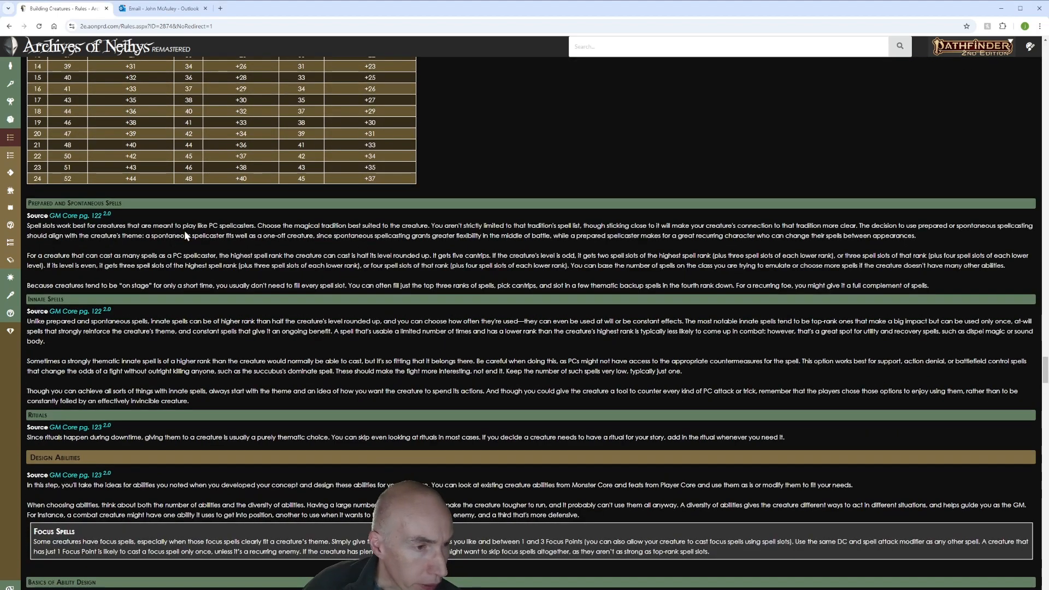
scroll(180, 225, up, 4)
scroll(218, 230, down, 10)
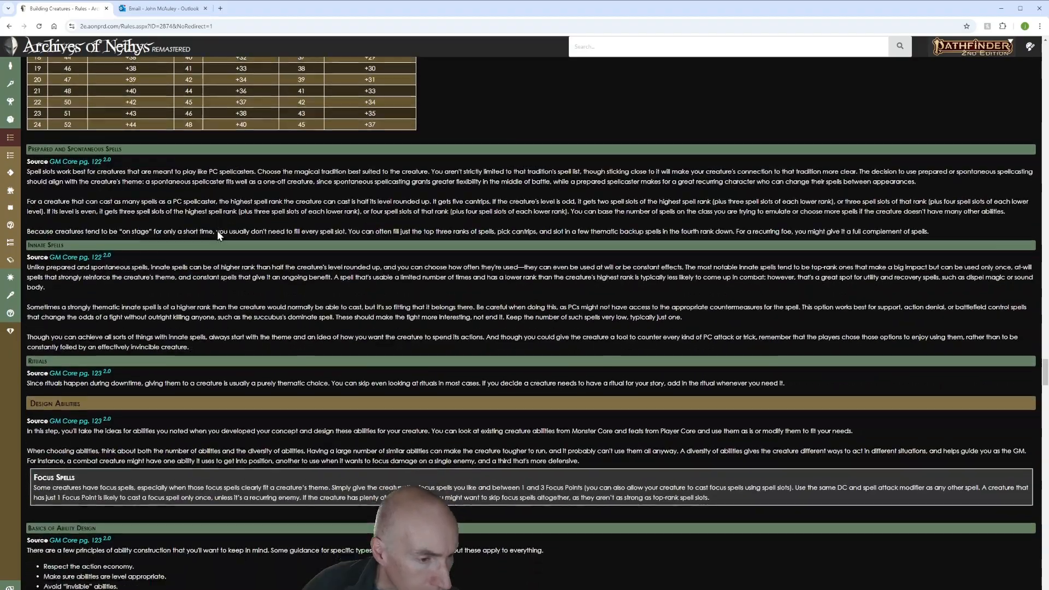
scroll(217, 230, down, 12)
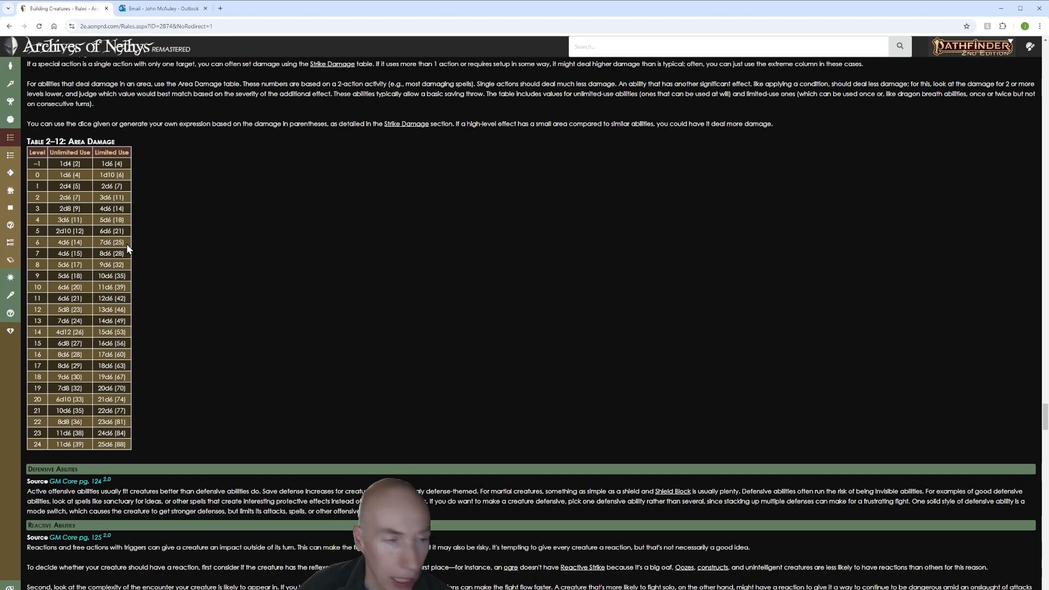
scroll(131, 250, down, 1)
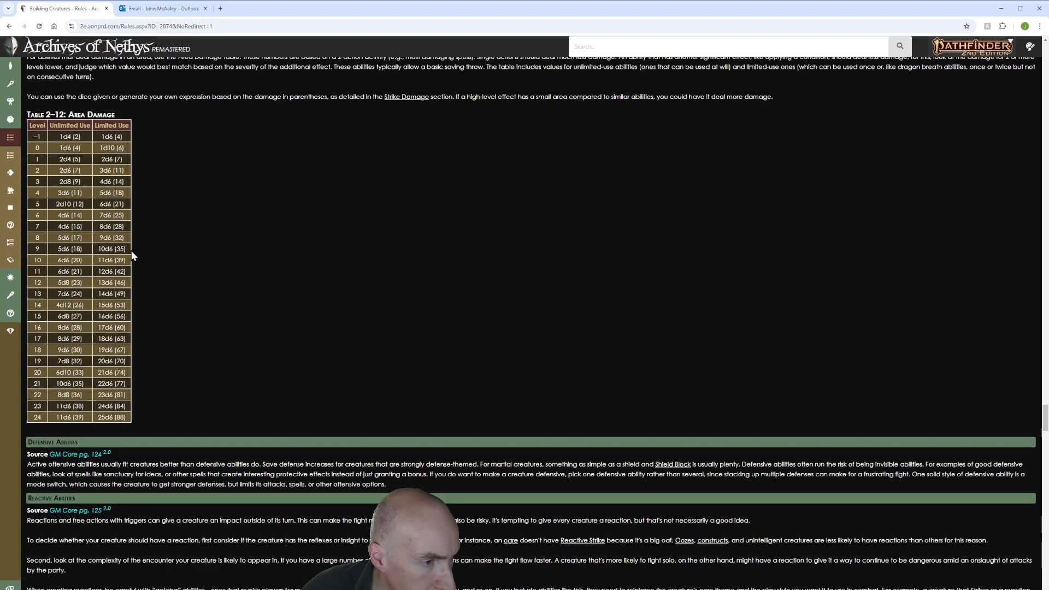
scroll(131, 251, up, 1)
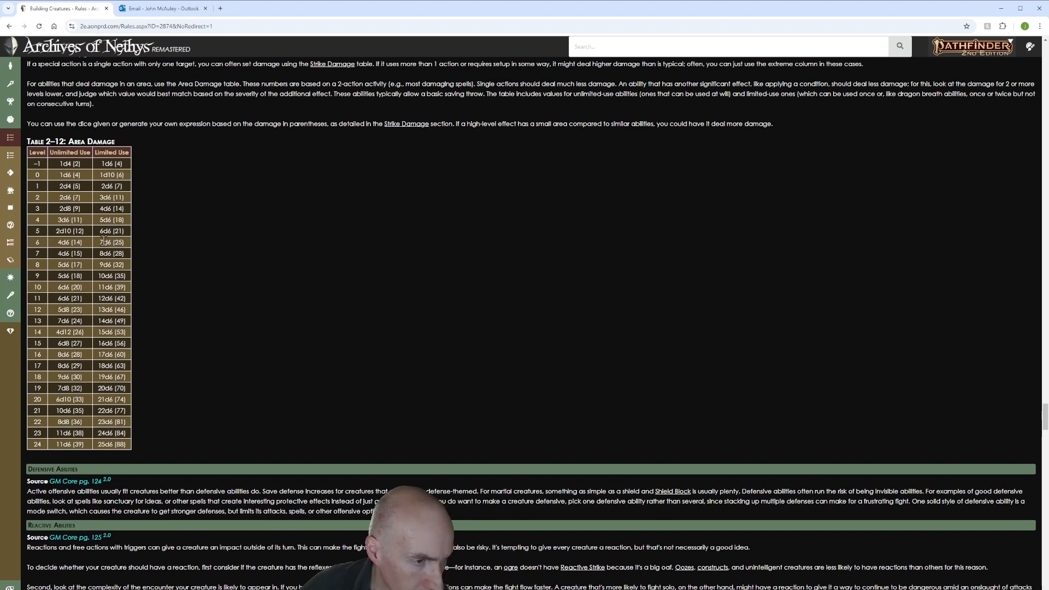
scroll(167, 290, down, 6)
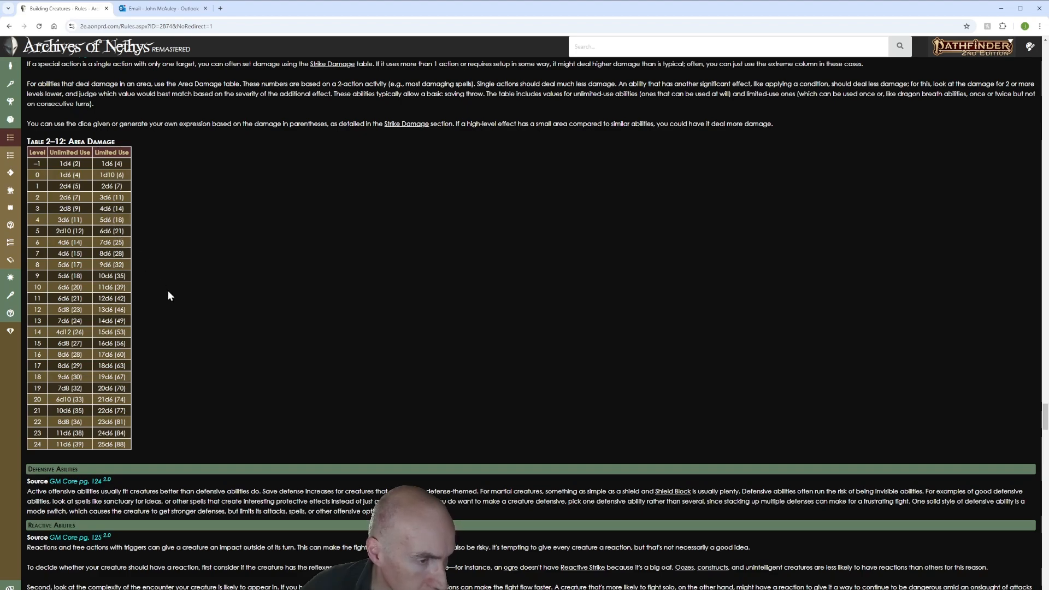
scroll(163, 270, up, 3)
scroll(162, 270, up, 2)
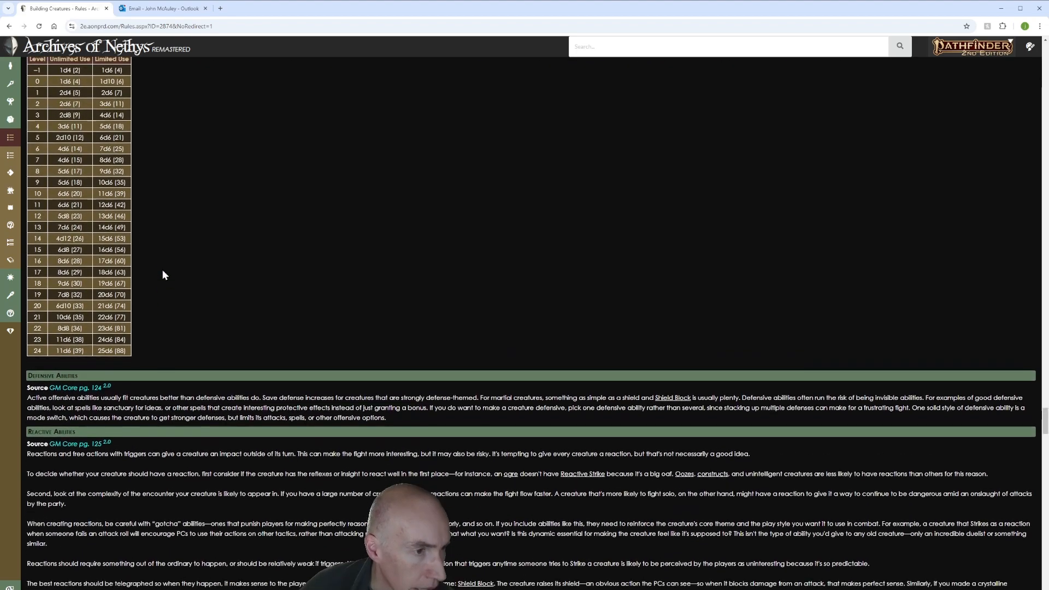
Step: Look through the Review and Trait Abilities sections of the rules page and on to the Building NPCs section
scroll(162, 270, down, 4)
scroll(195, 251, down, 8)
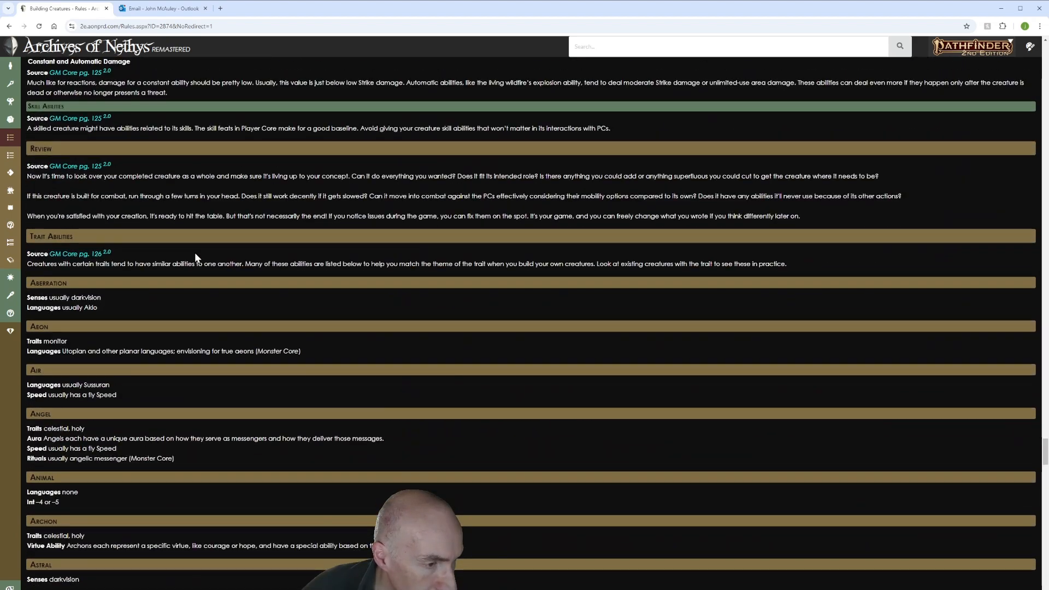
scroll(194, 252, down, 9)
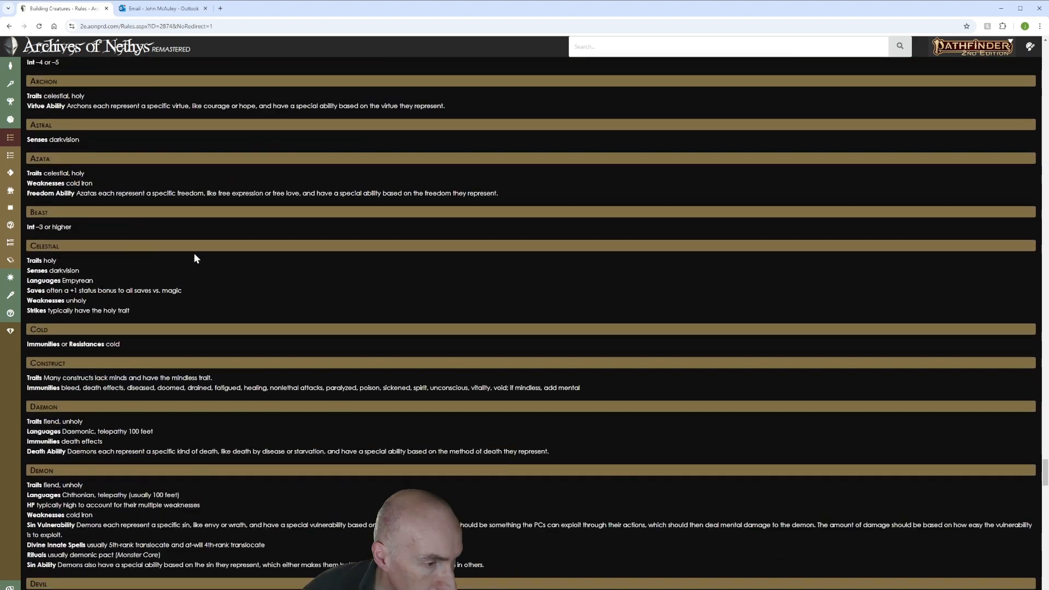
scroll(192, 253, down, 18)
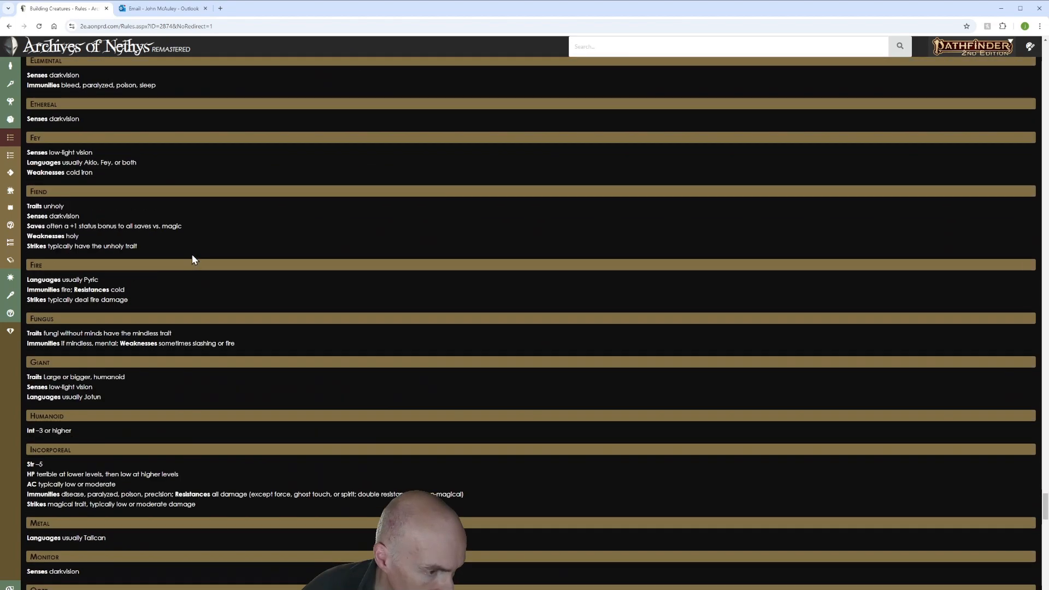
scroll(192, 254, down, 9)
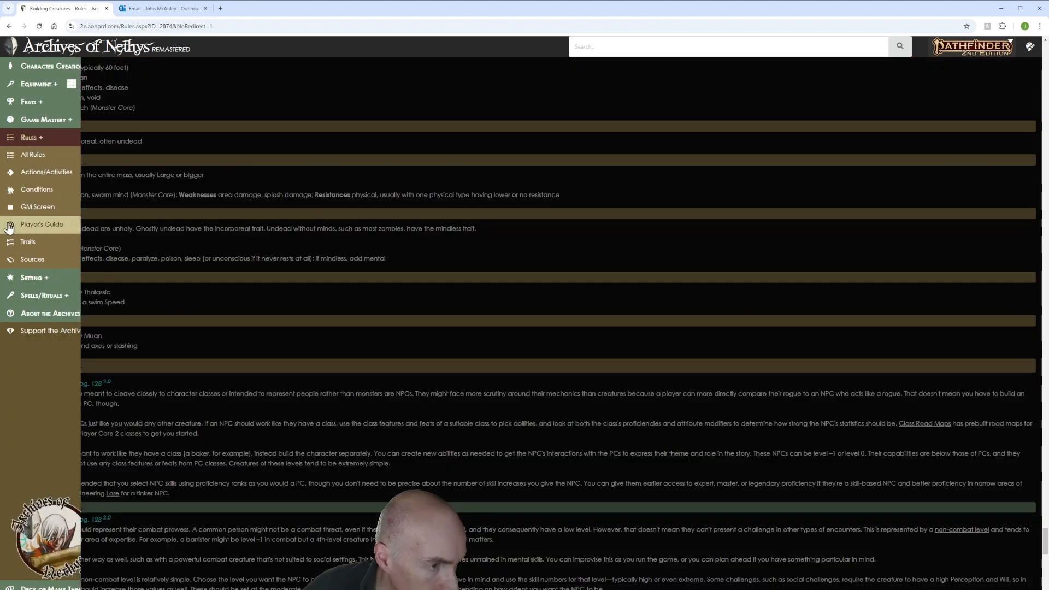
scroll(77, 194, up, 2)
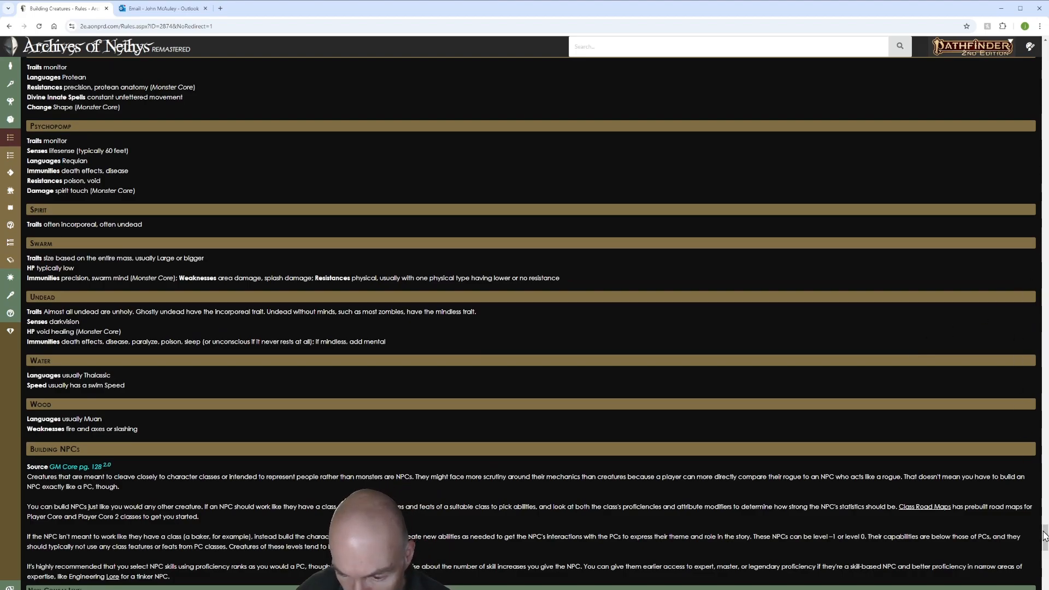
Step: Examine the Spell DC and Spell Attack Bonus table and the Damage-Dealing Abilities rules on the creature-building page
drag(1044, 535, 1044, 413)
scroll(175, 299, up, 15)
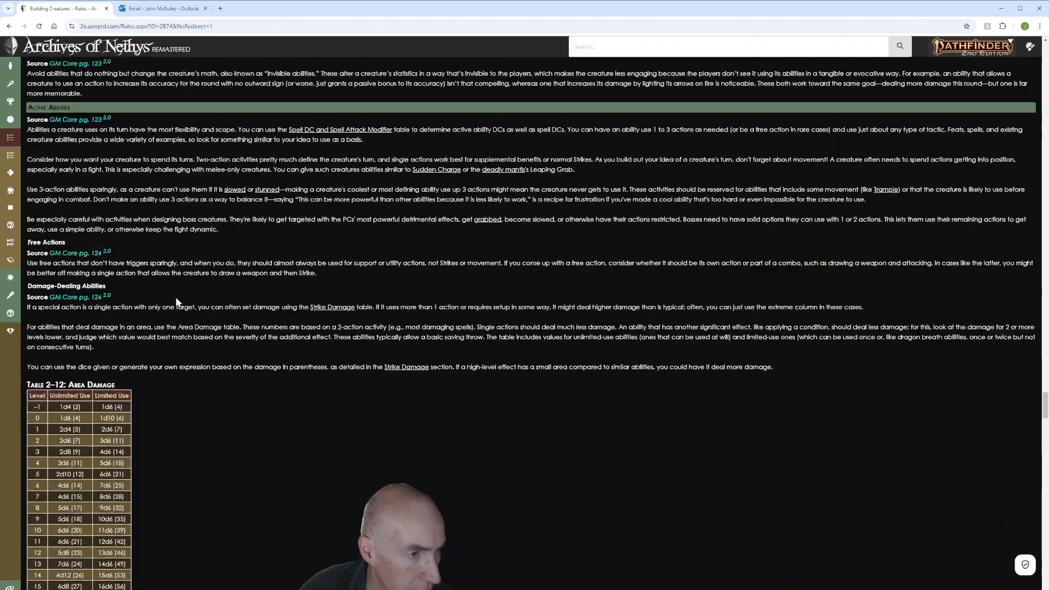
scroll(176, 298, up, 8)
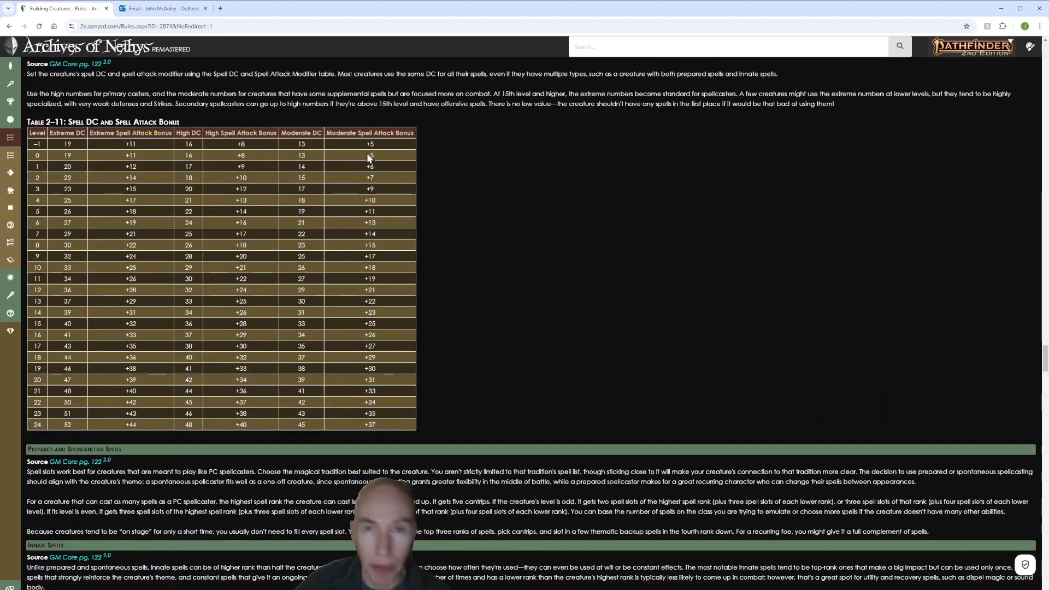
scroll(159, 432, down, 20)
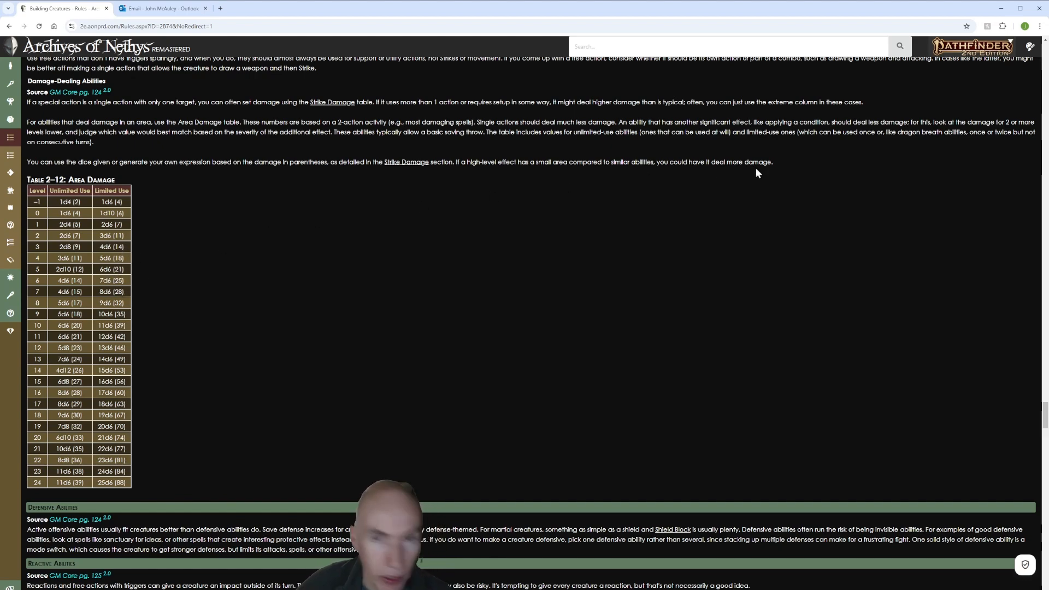
scroll(756, 172, up, 3)
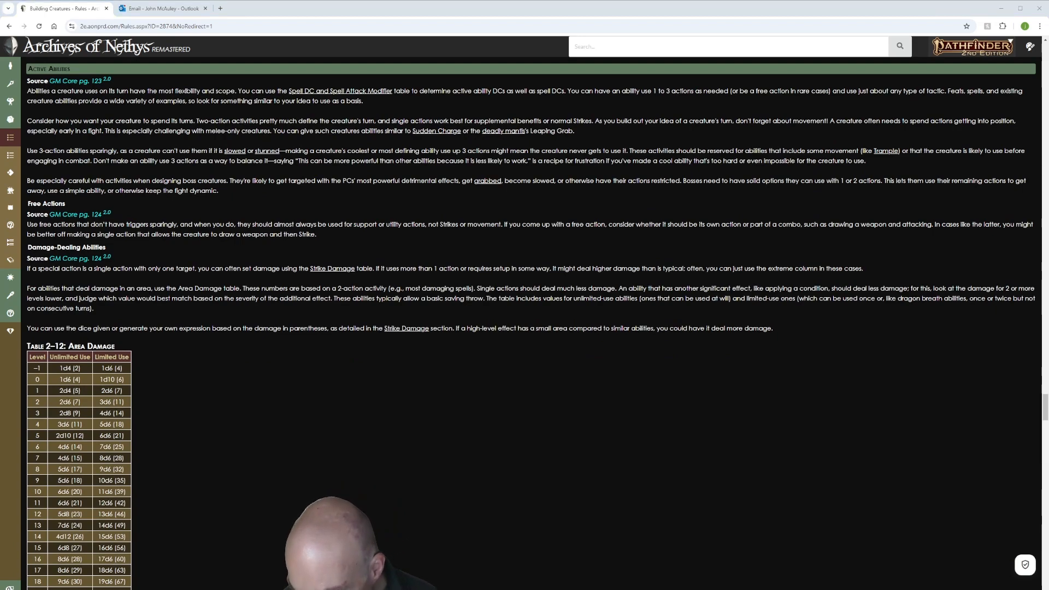
Step: Switch to Foundry Virtual Tabletop, set Parthan's Arcane Prepared Spells DC to 24 and close his sheet
key(alt+Tab)
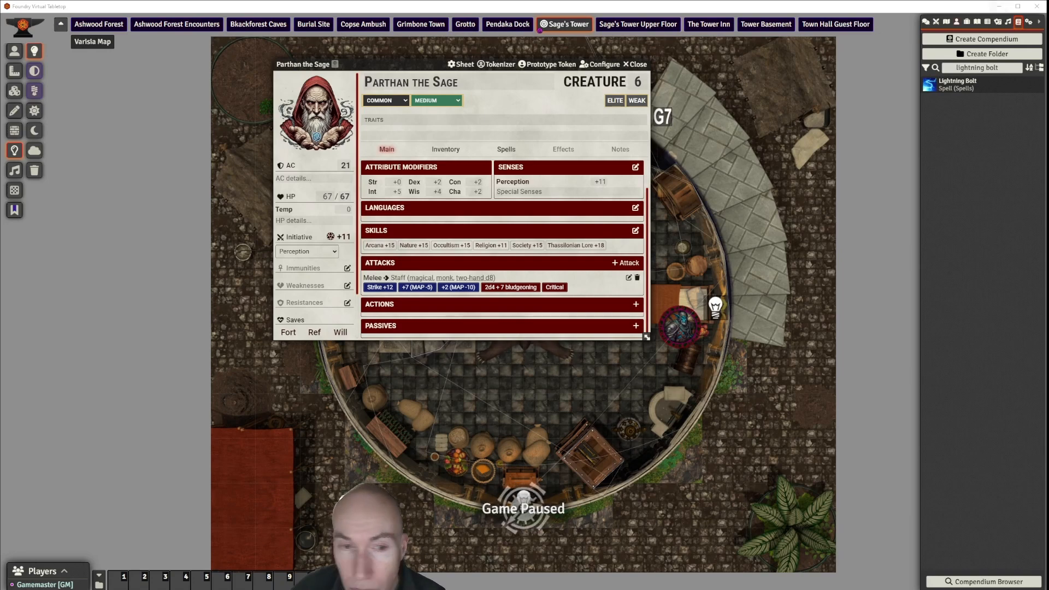
drag(416, 64, 480, 56)
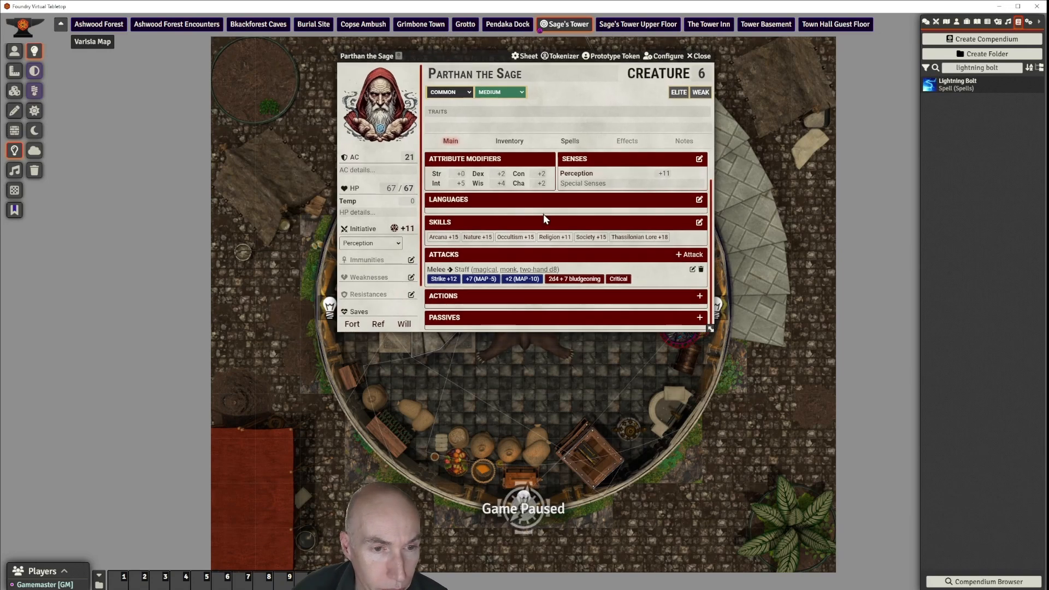
click(563, 142)
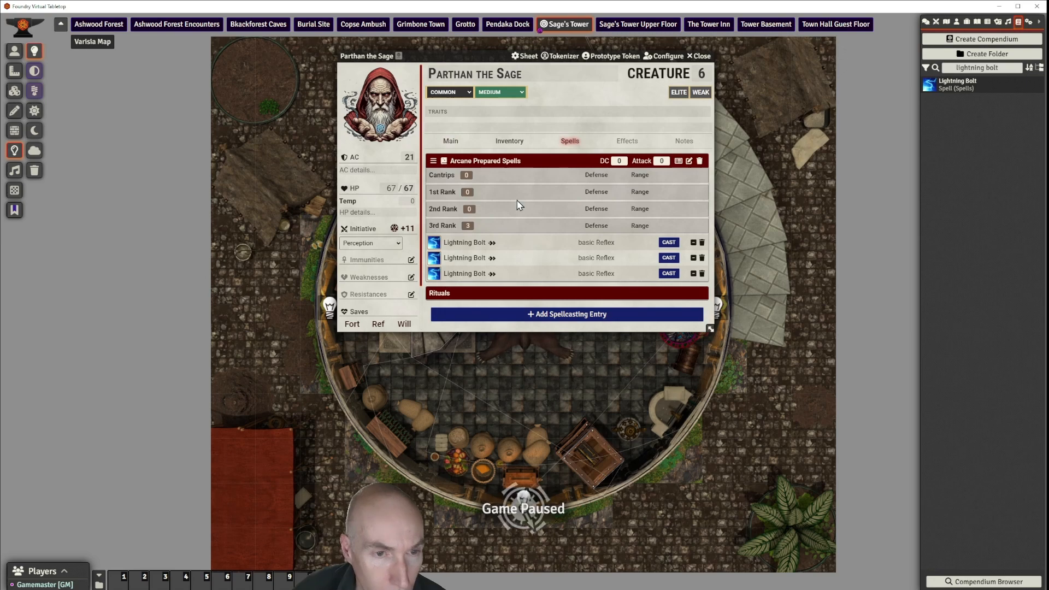
click(619, 161)
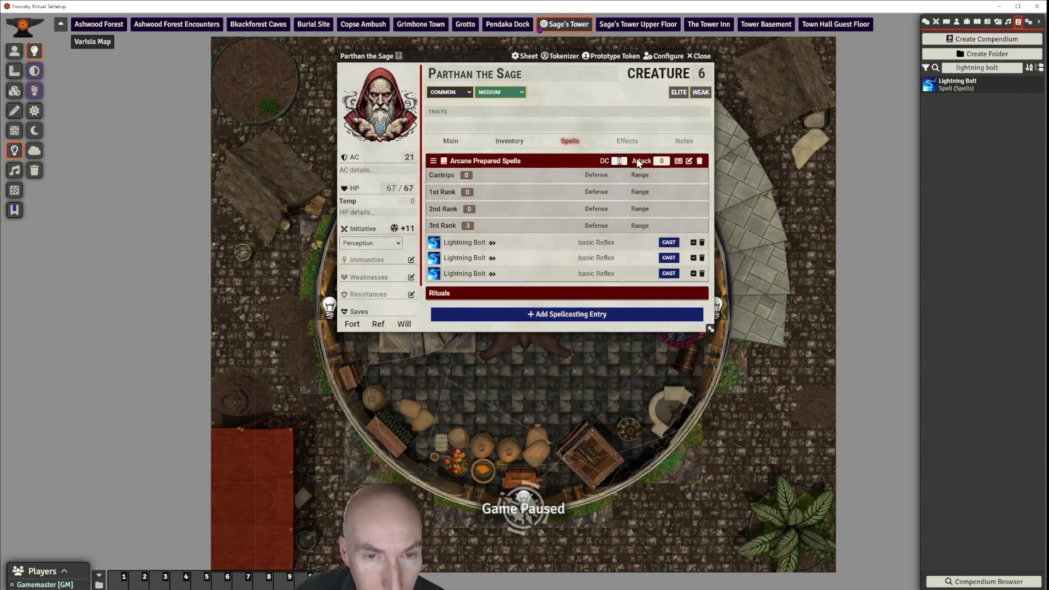
text(24)
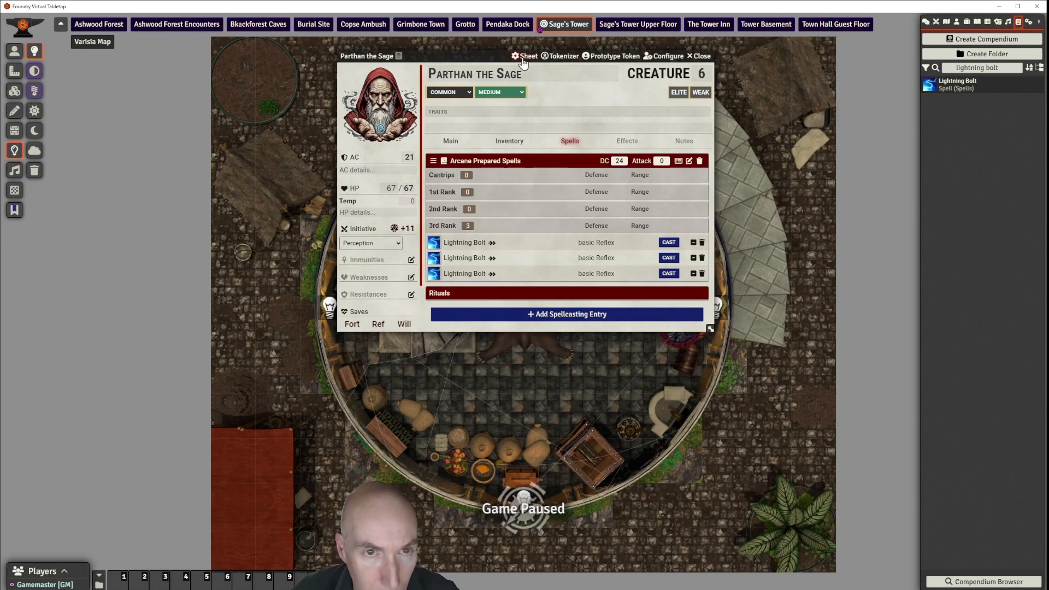
drag(490, 57, 510, 50)
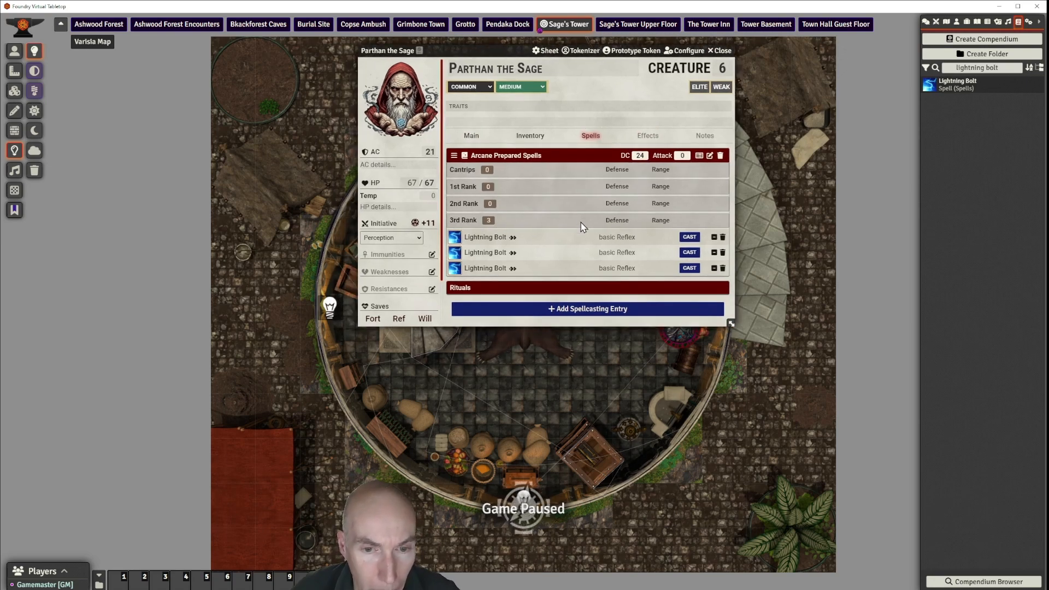
drag(727, 54, 701, 68)
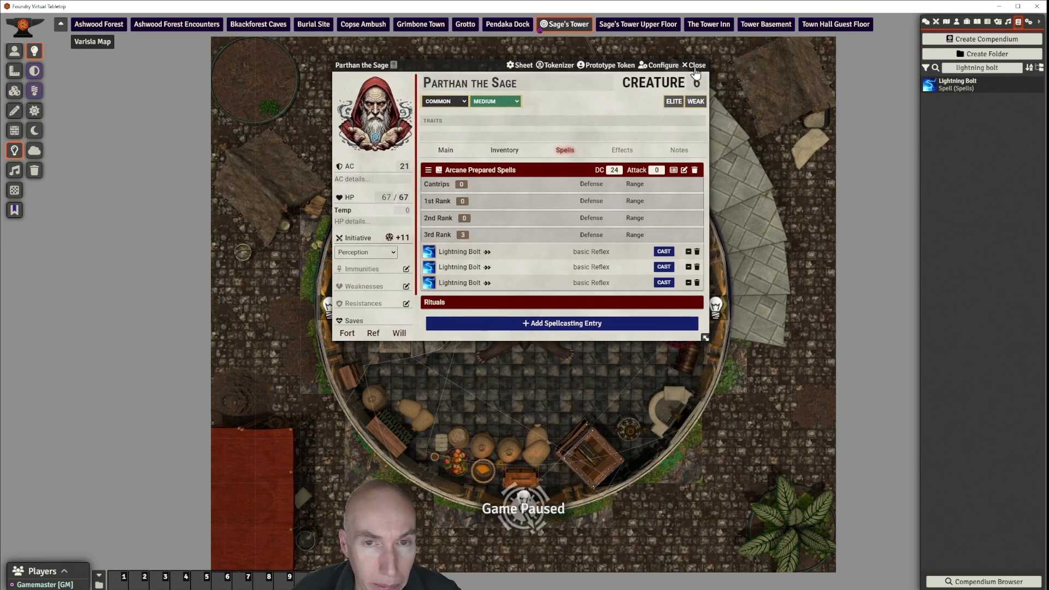
click(698, 65)
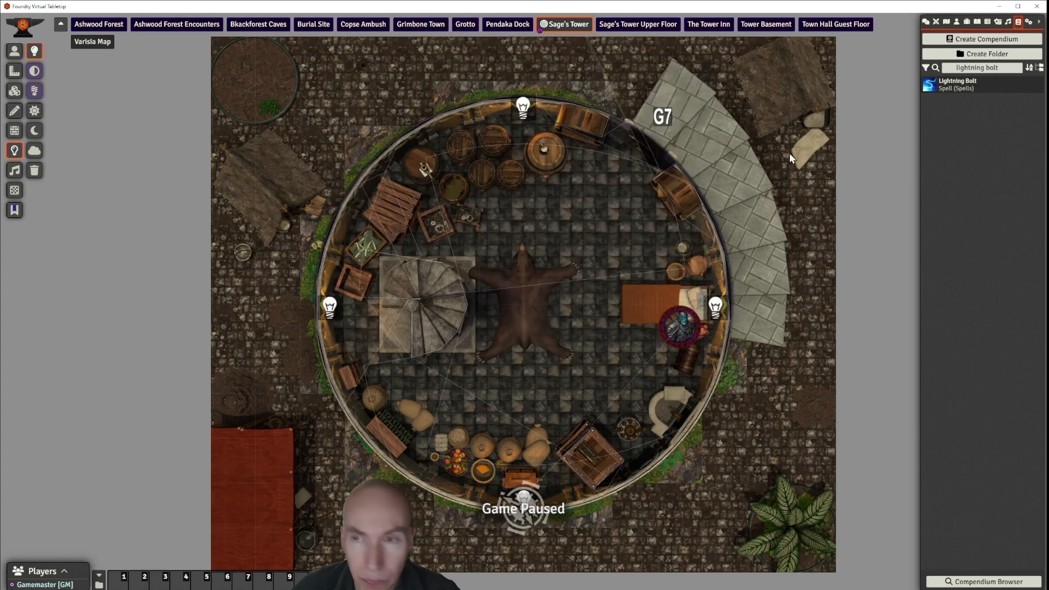
Step: Place a Parthan the Sage token from the Creatures folder beside the bear rug in the Sage's Tower scene, and delete it
click(956, 22)
scroll(984, 331, down, 3)
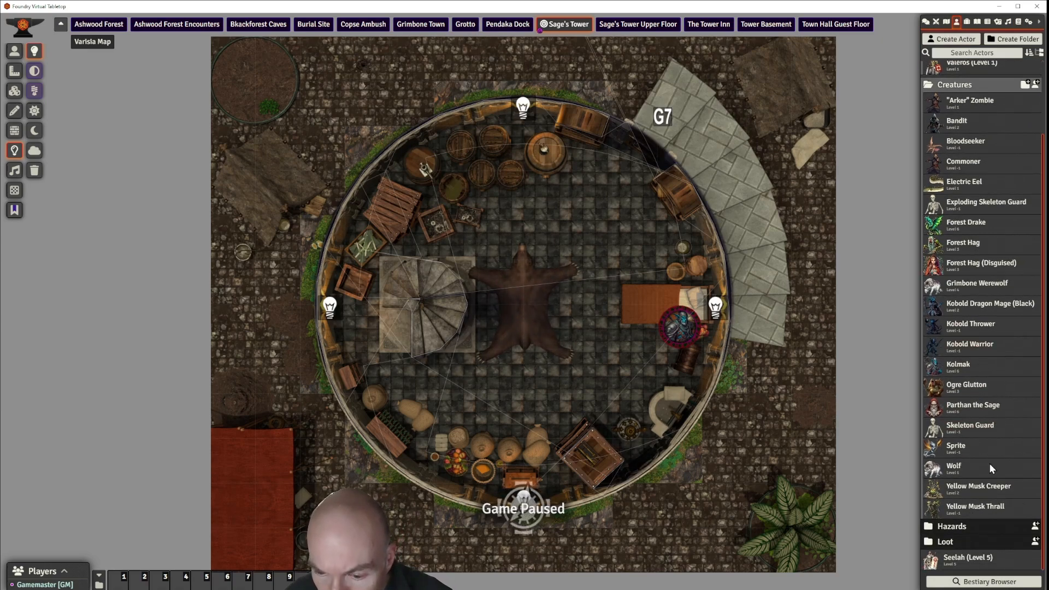
scroll(995, 389, up, 3)
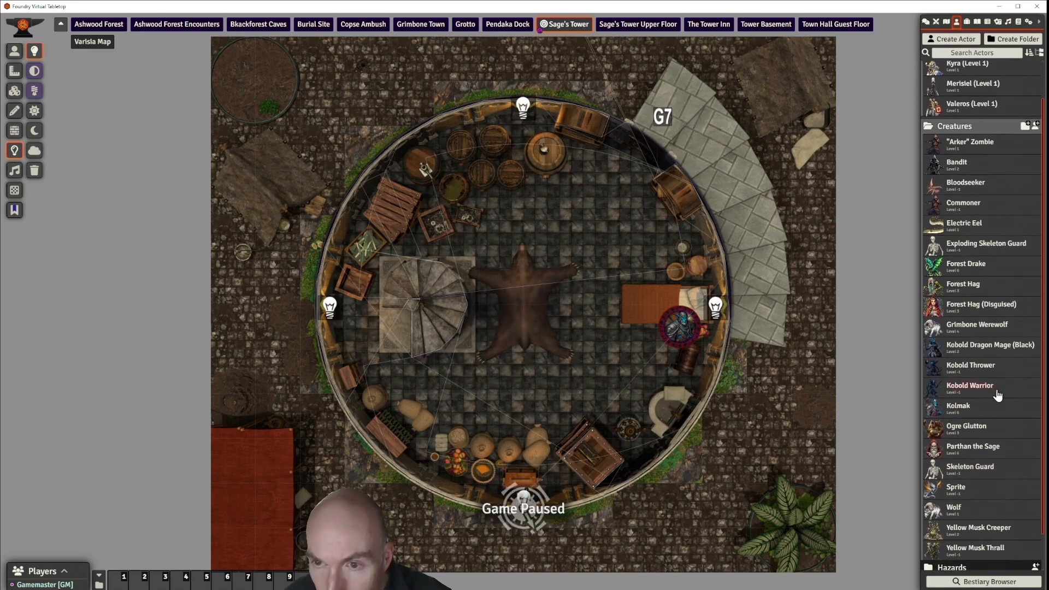
scroll(1002, 392, down, 3)
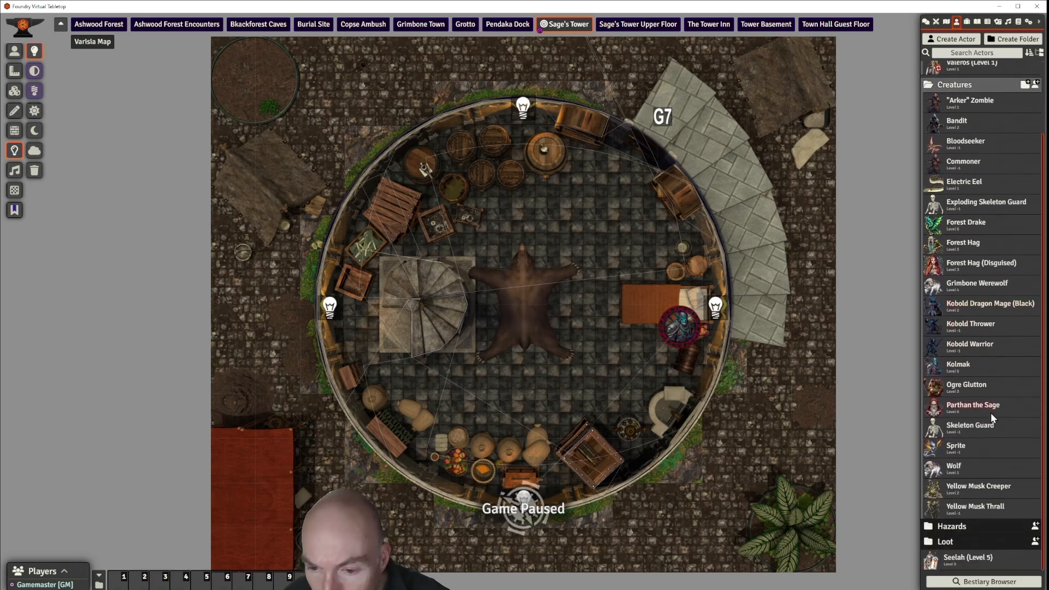
drag(991, 411, 583, 316)
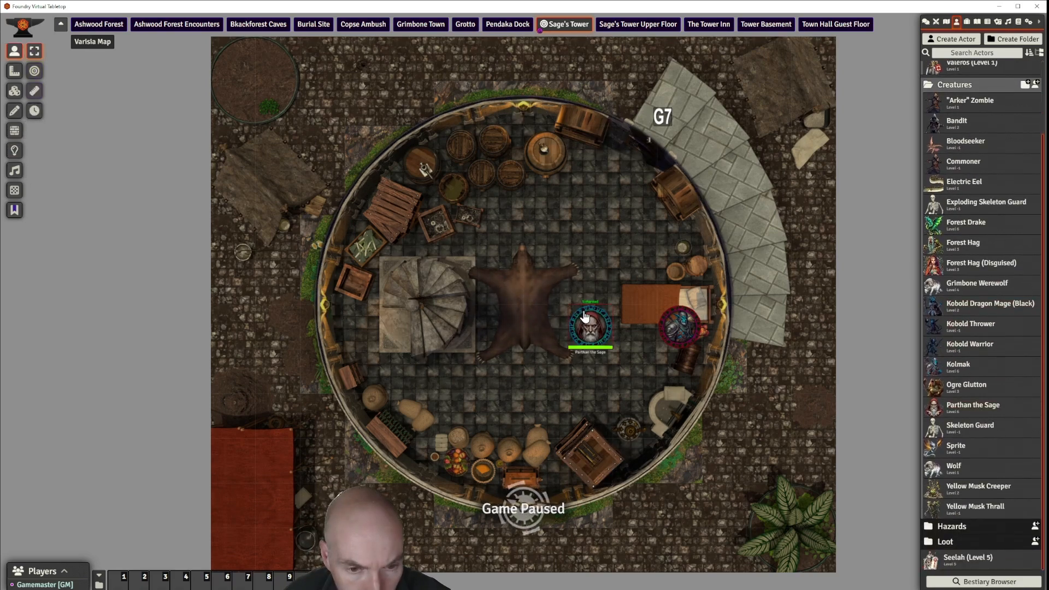
scroll(584, 316, up, 3)
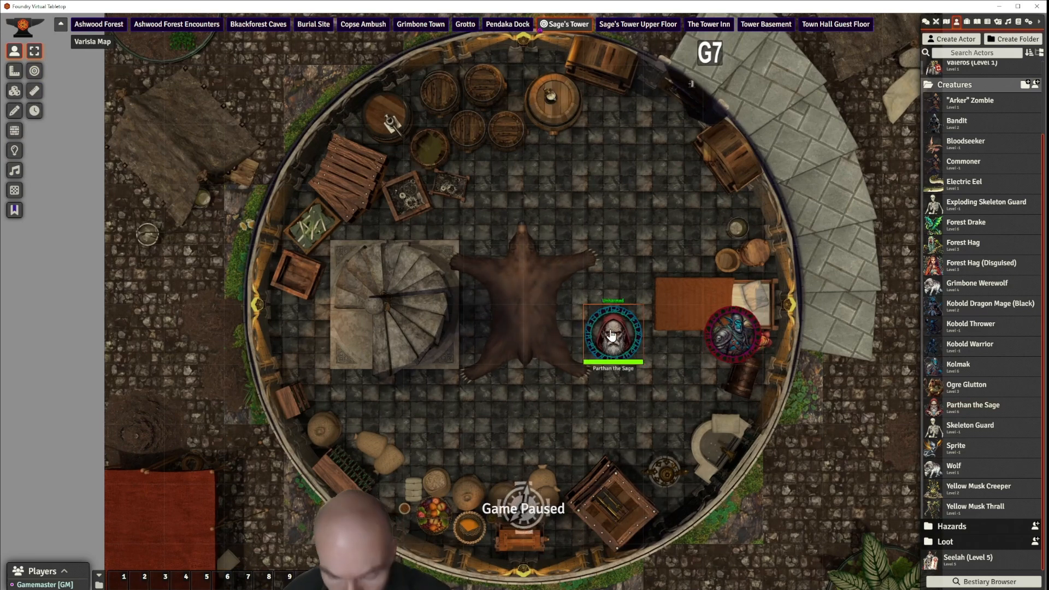
key(Delete)
scroll(631, 307, down, 2)
scroll(632, 304, up, 2)
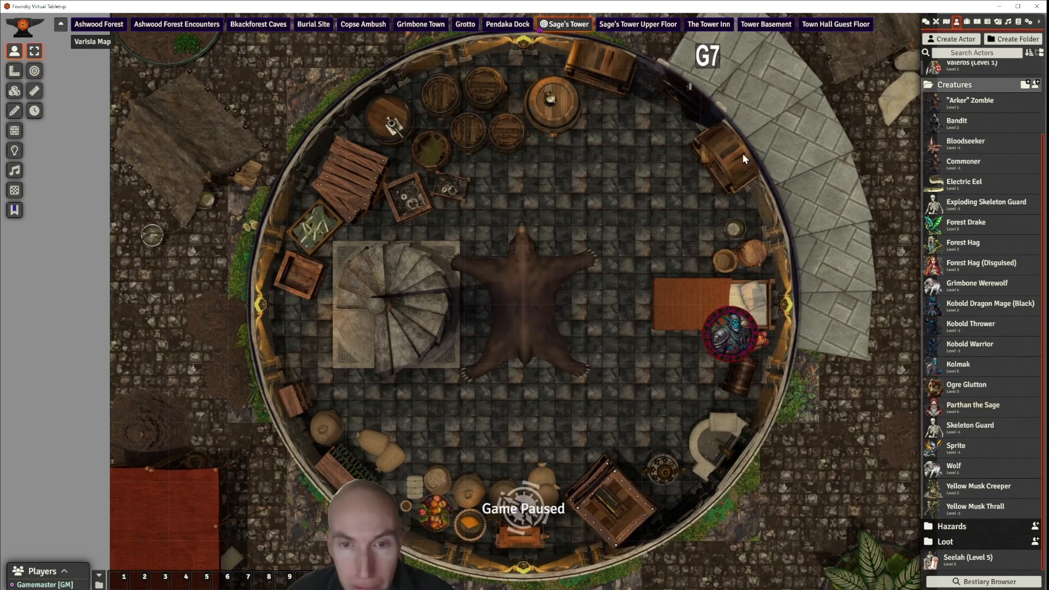
Step: Open the Grimbone Encounters journal entry under Chapter 3 and read through its Sage's Tower page
click(976, 22)
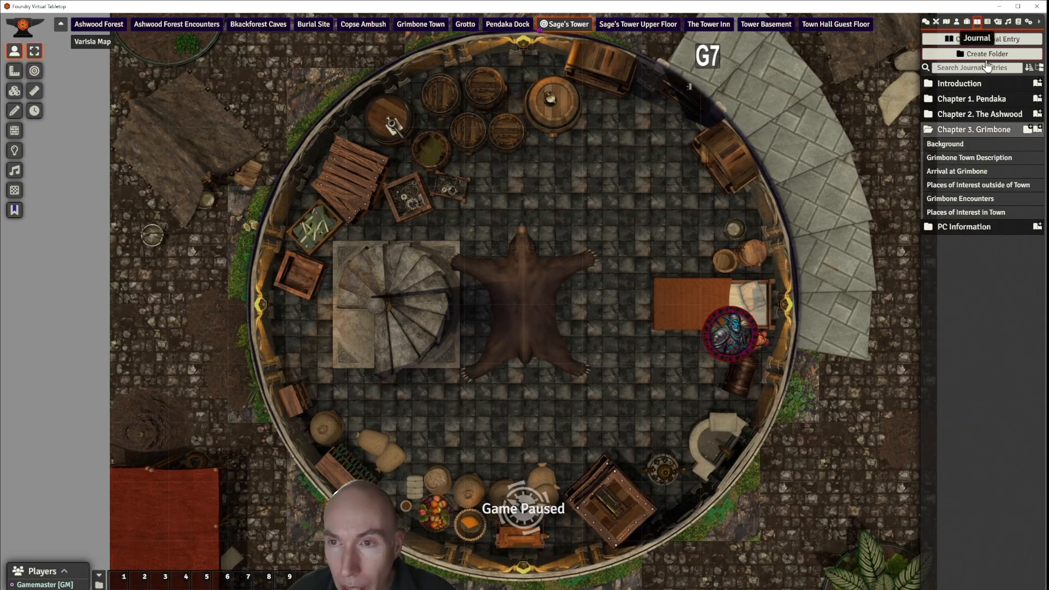
click(973, 199)
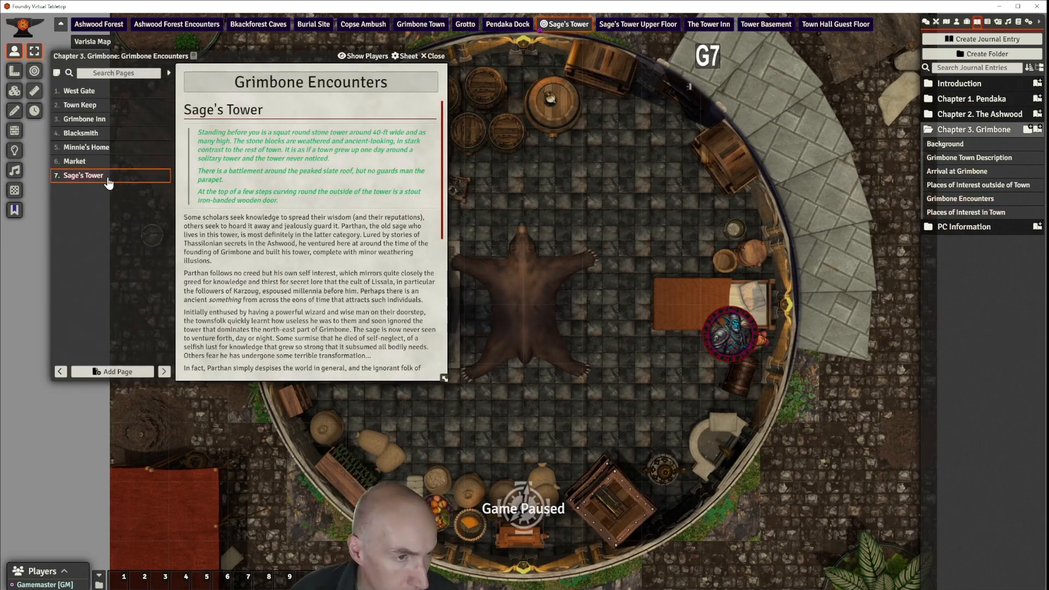
scroll(351, 248, down, 5)
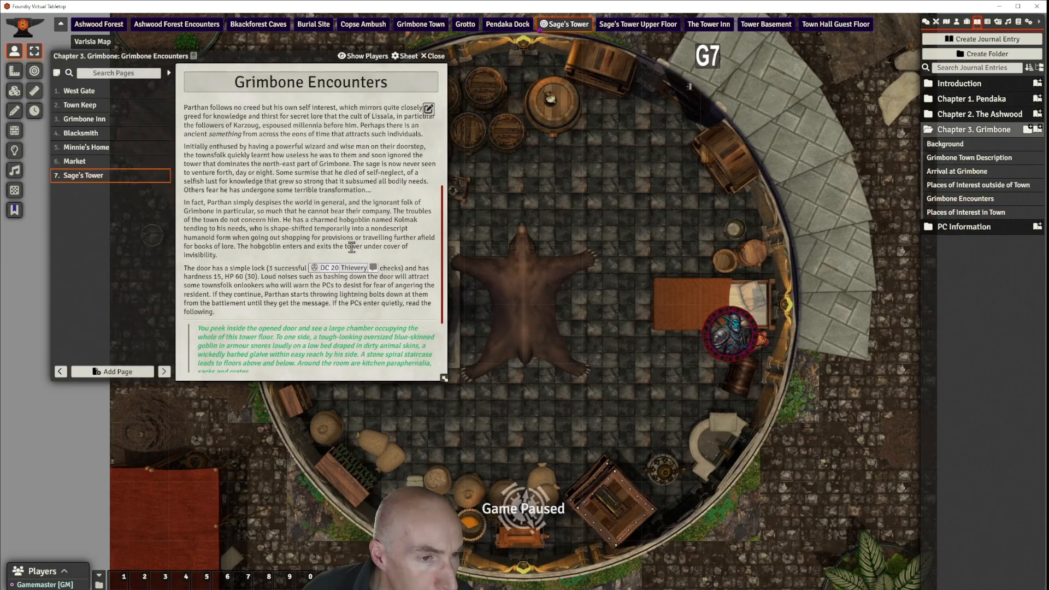
scroll(281, 259, up, 2)
scroll(281, 259, down, 3)
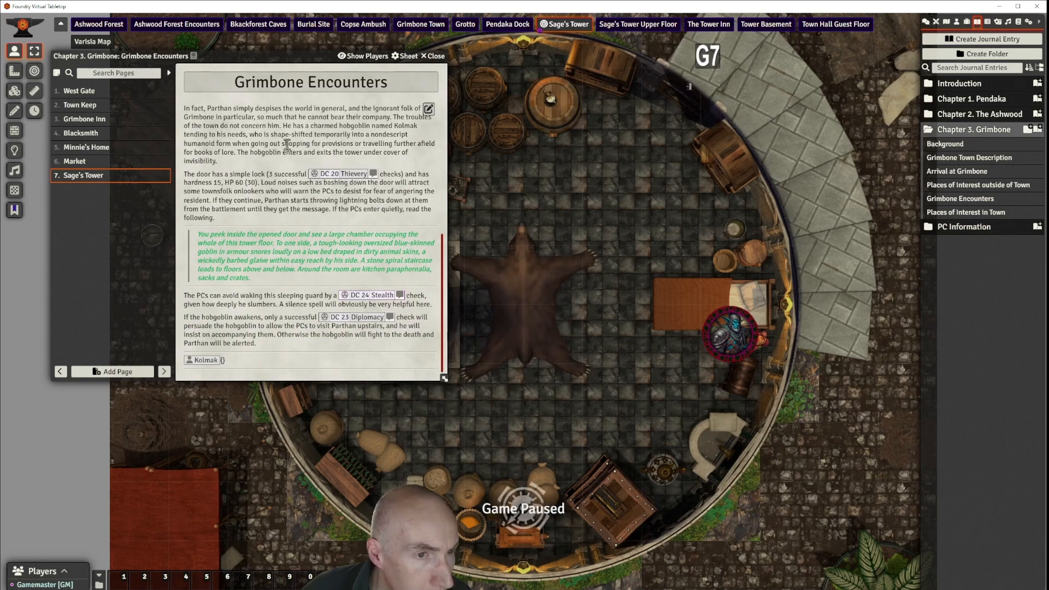
scroll(358, 104, up, 3)
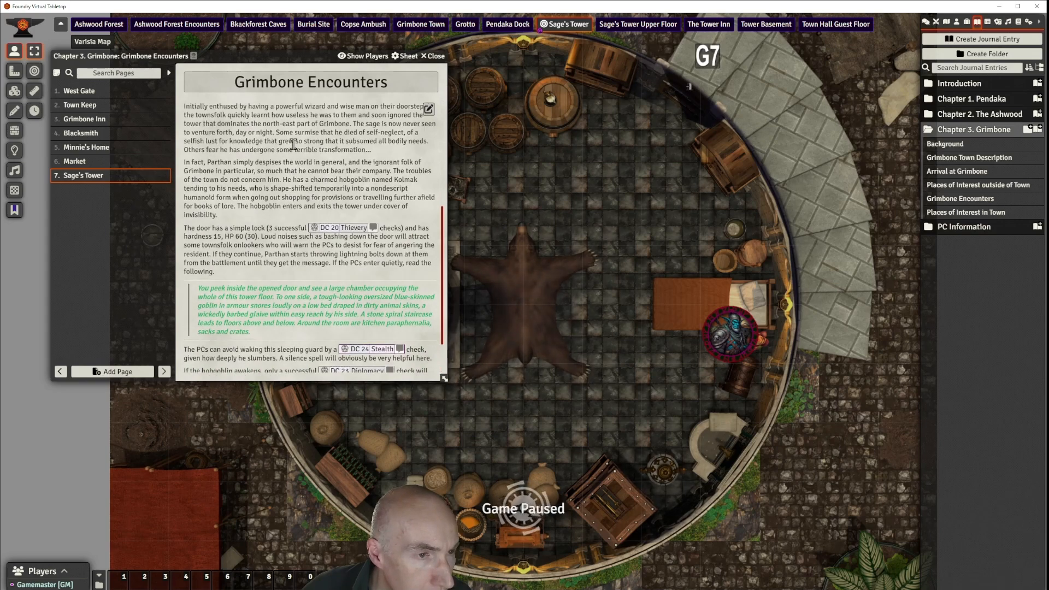
Step: Open the Sage's Tower page for editing and add the line "Entering the Tower" above the paragraph about the door's simple lock
click(429, 109)
drag(489, 167, 554, 59)
scroll(617, 248, down, 5)
scroll(617, 248, down, 5)
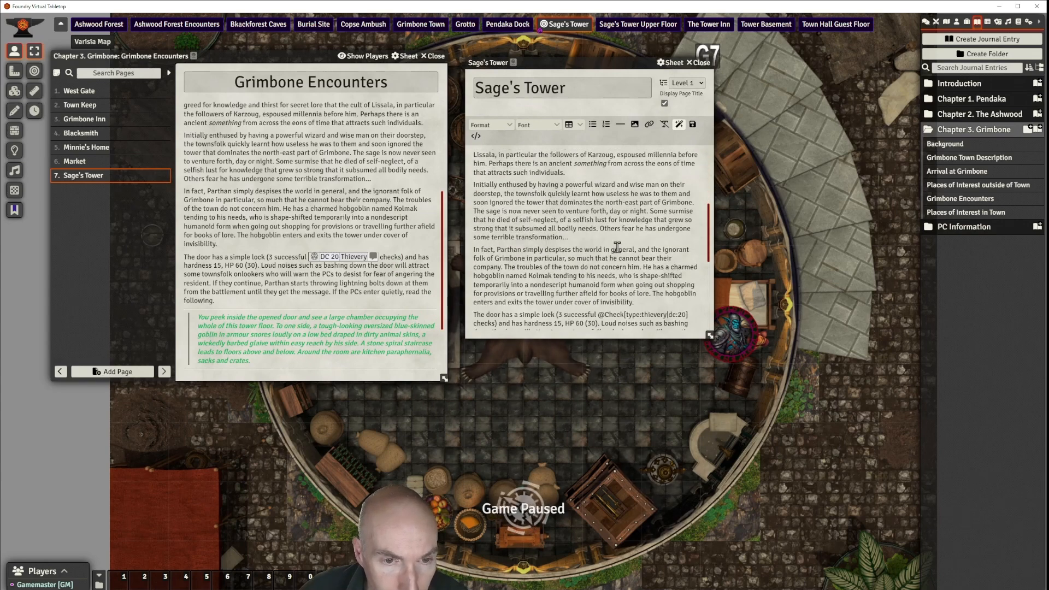
scroll(617, 247, up, 2)
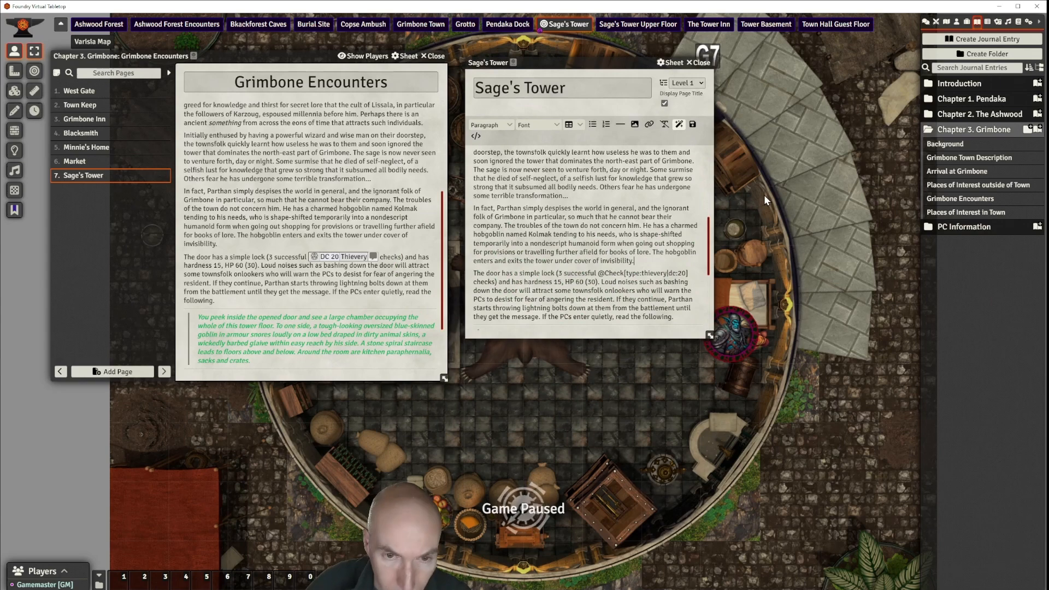
key(Return)
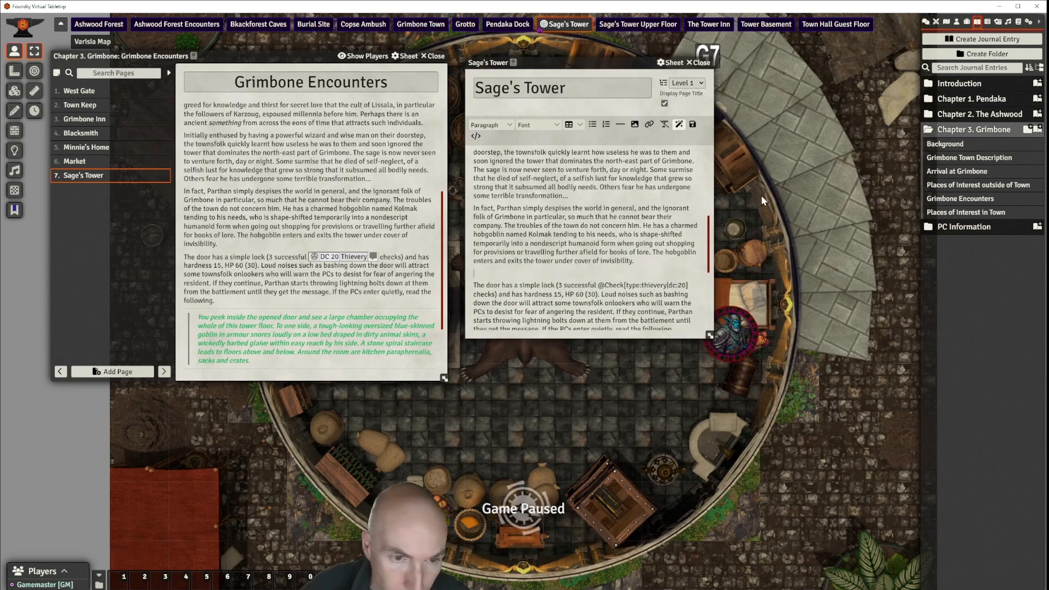
click(620, 125)
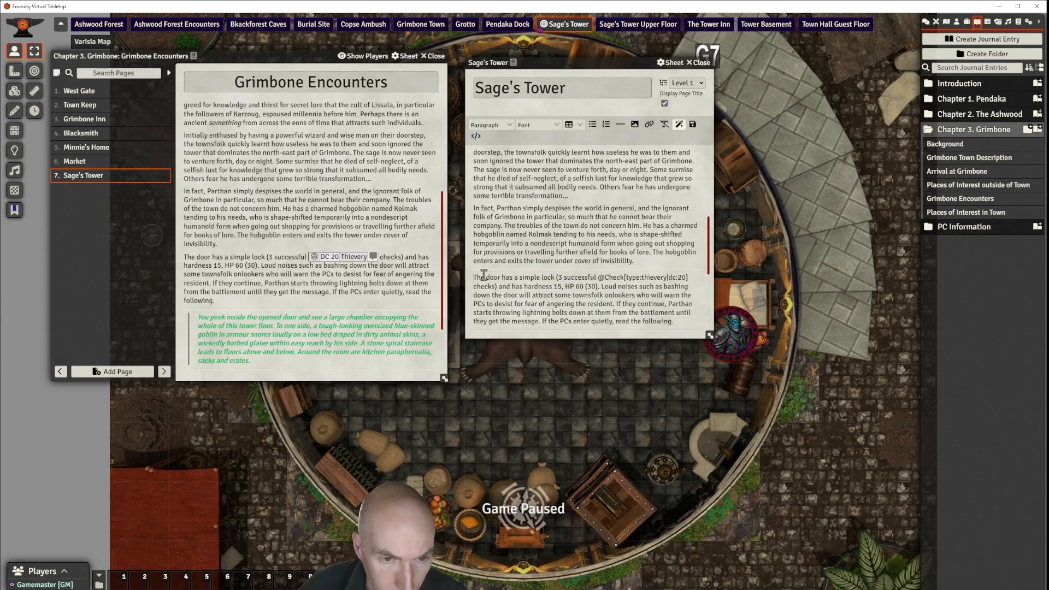
key(Return)
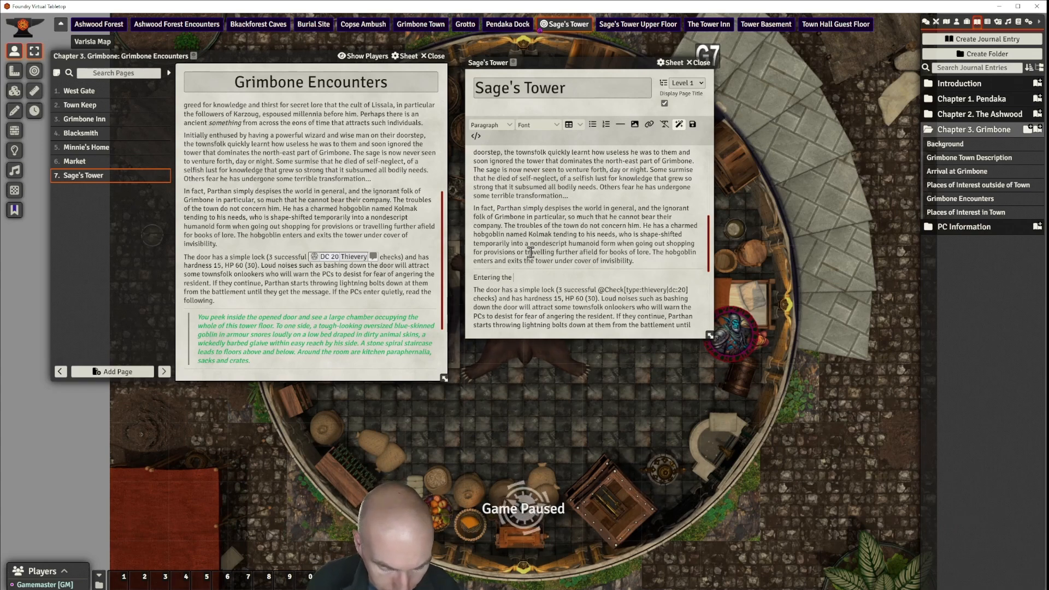
text(Tow)
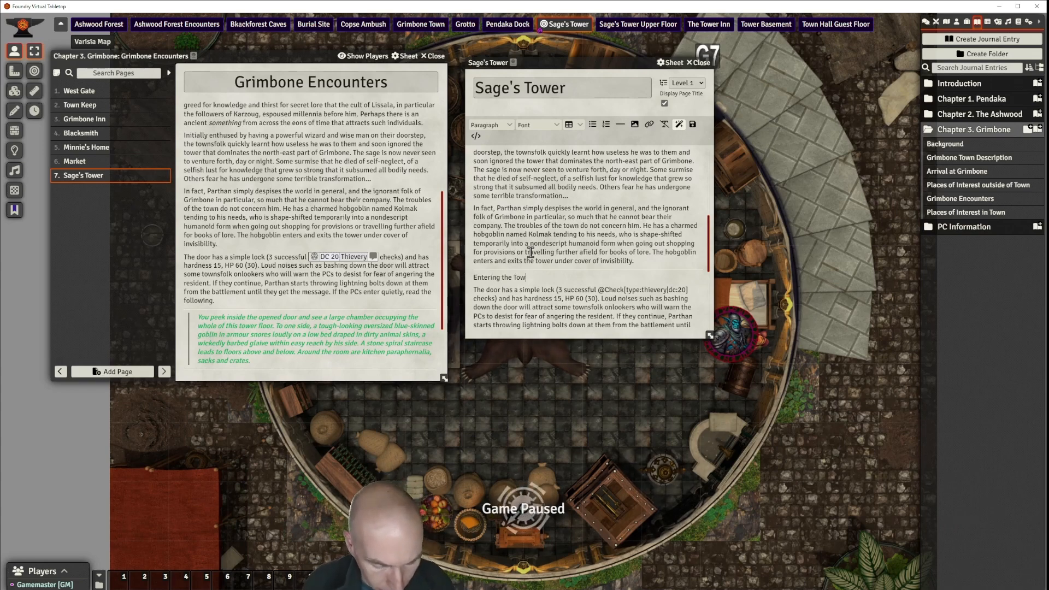
text(er)
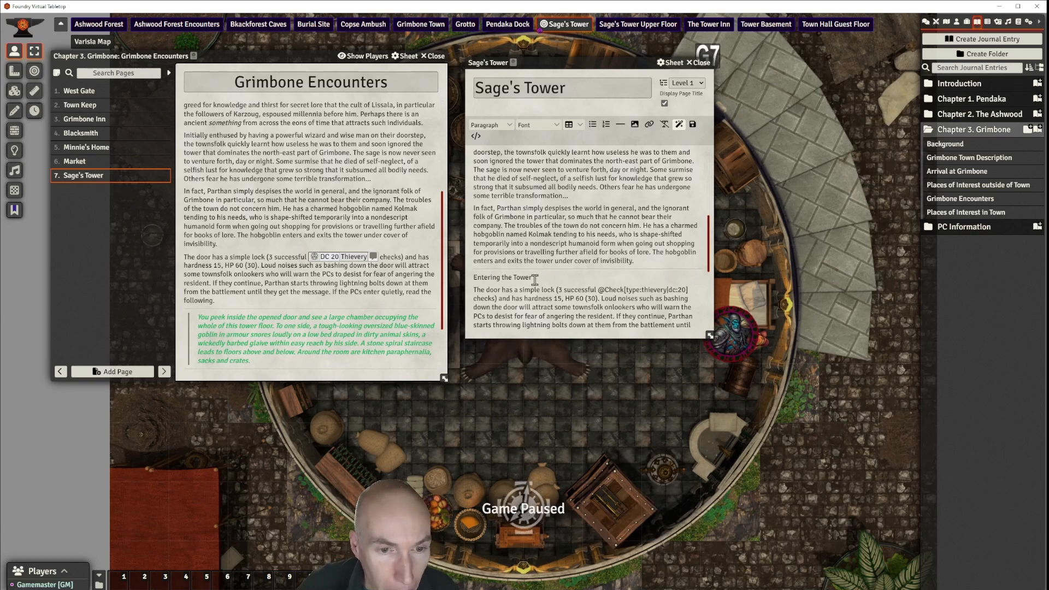
Step: Format the "Entering the Tower" line as Heading 2
drag(535, 280, 473, 277)
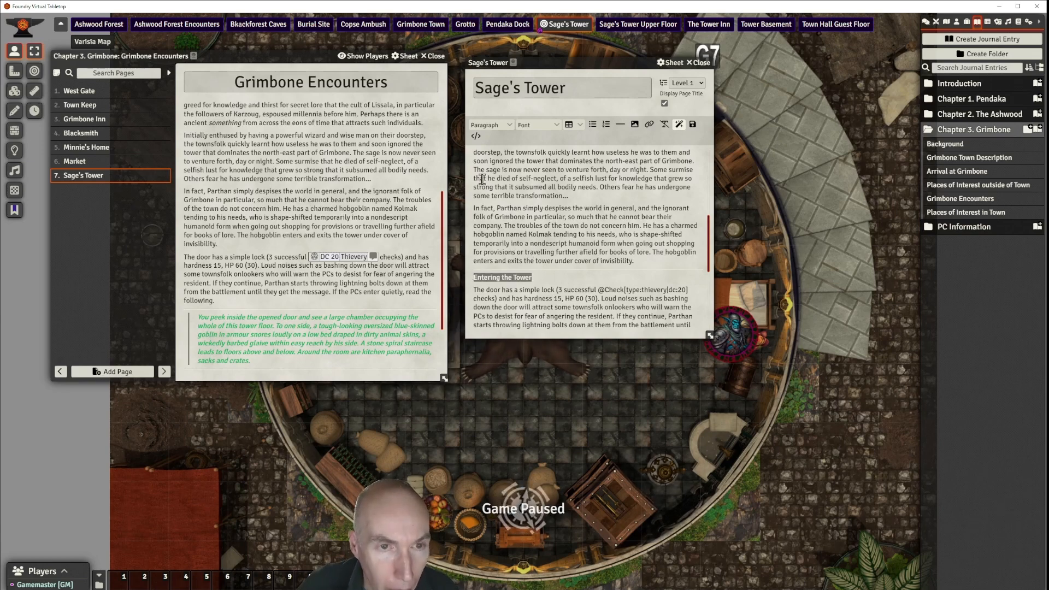
click(490, 124)
mouse_move(489, 142)
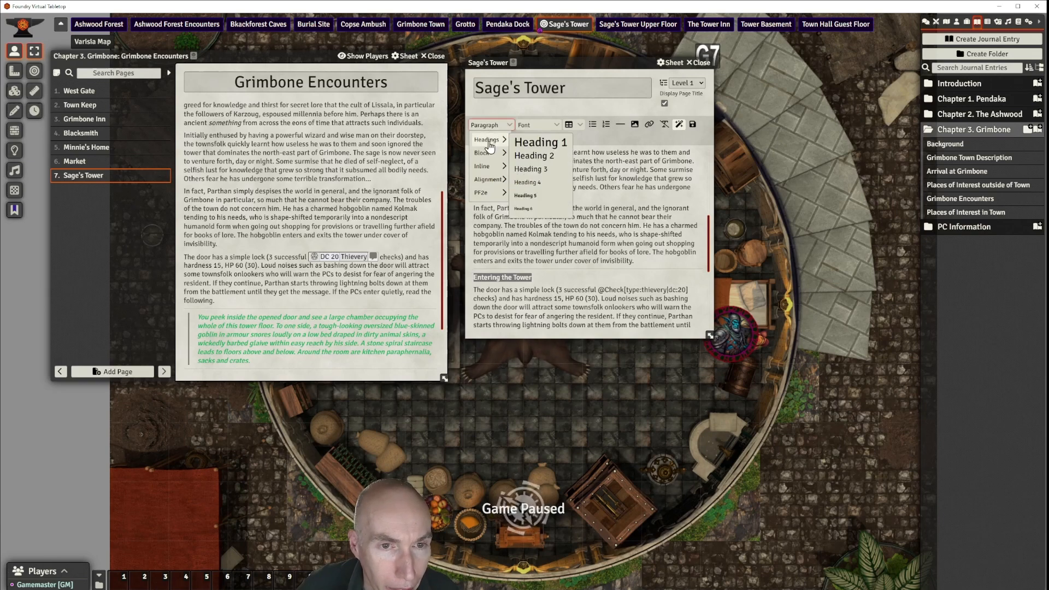
click(533, 156)
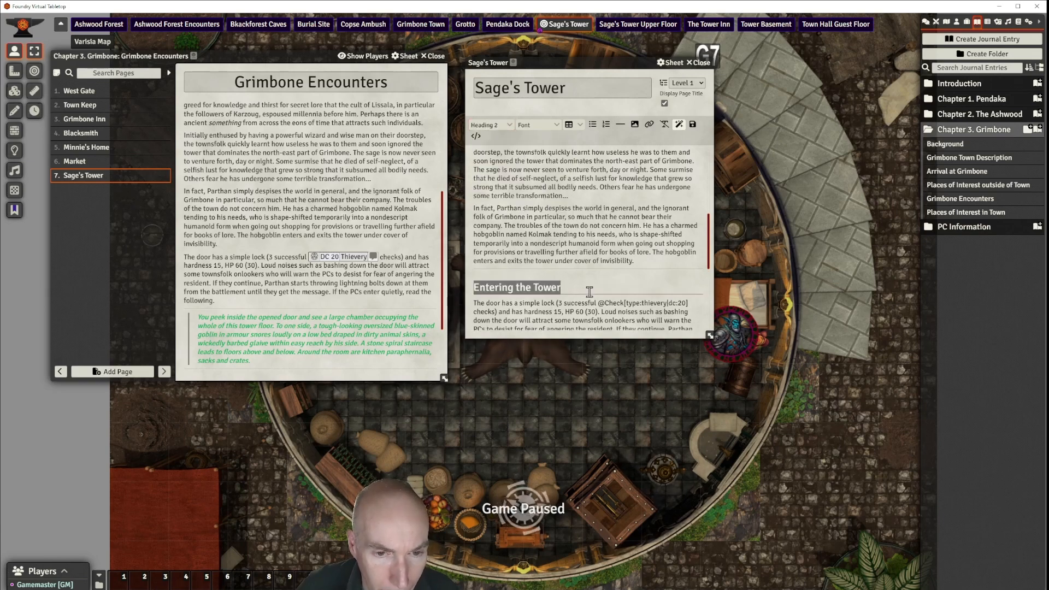
Step: Add the line "Upstairs" below the actor link at the end of the Sage's Tower page and format it as Heading 2
scroll(589, 291, down, 4)
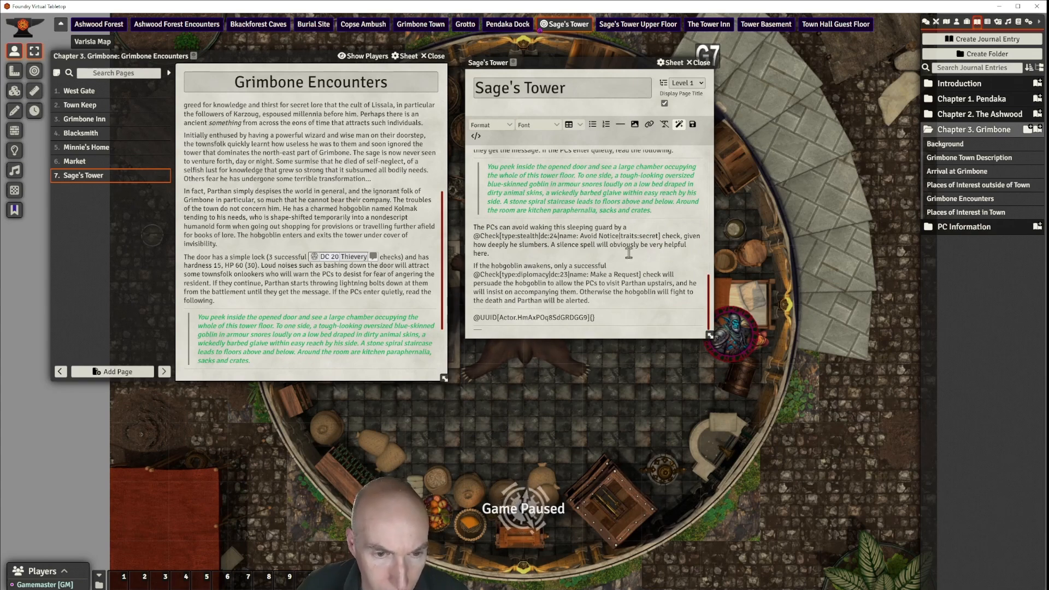
key(Return)
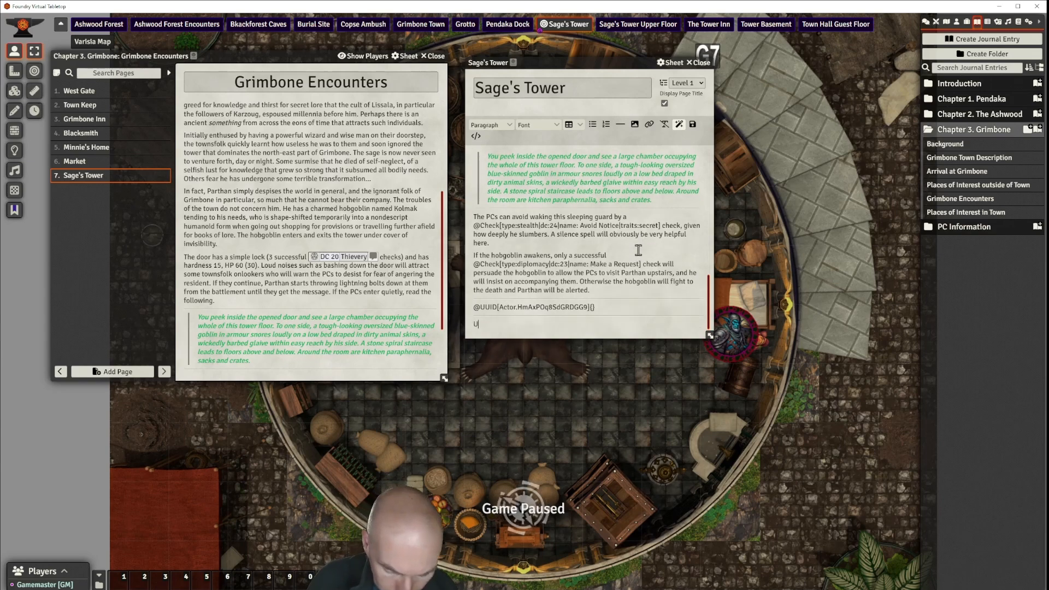
text(Upstairs)
key(Return)
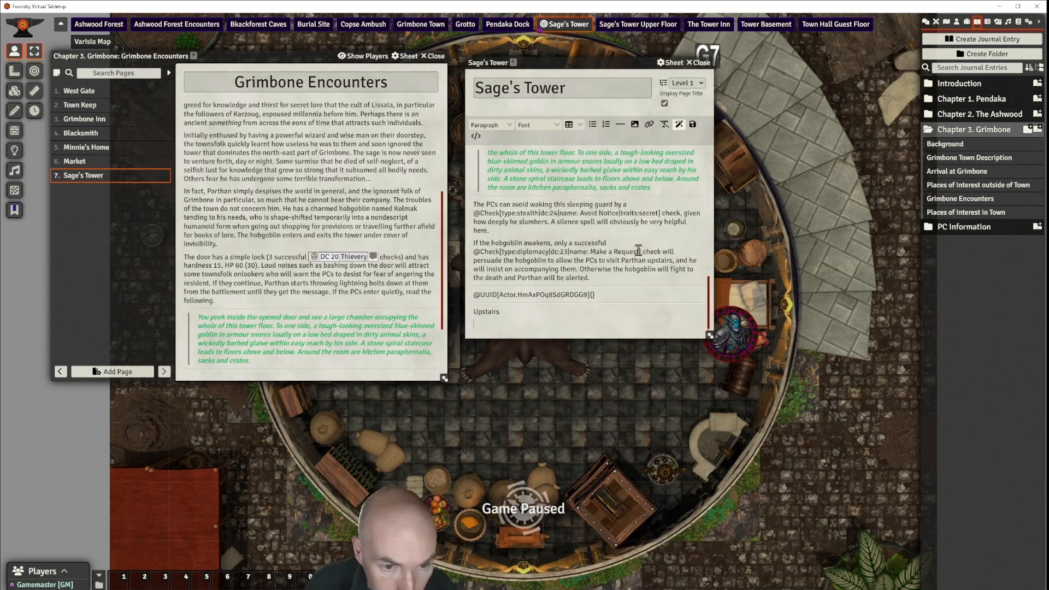
drag(502, 313, 474, 312)
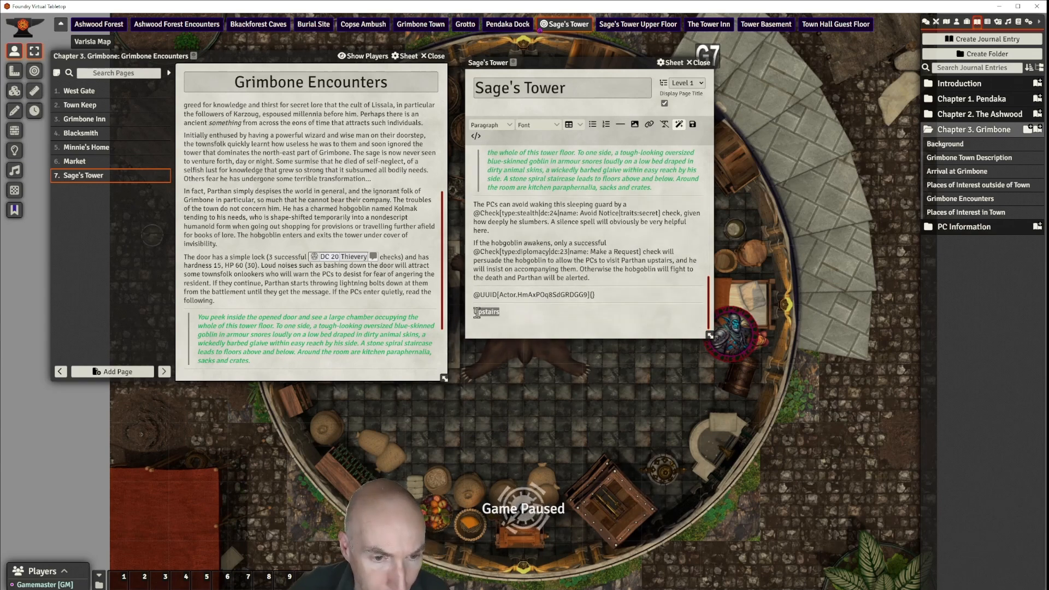
click(491, 124)
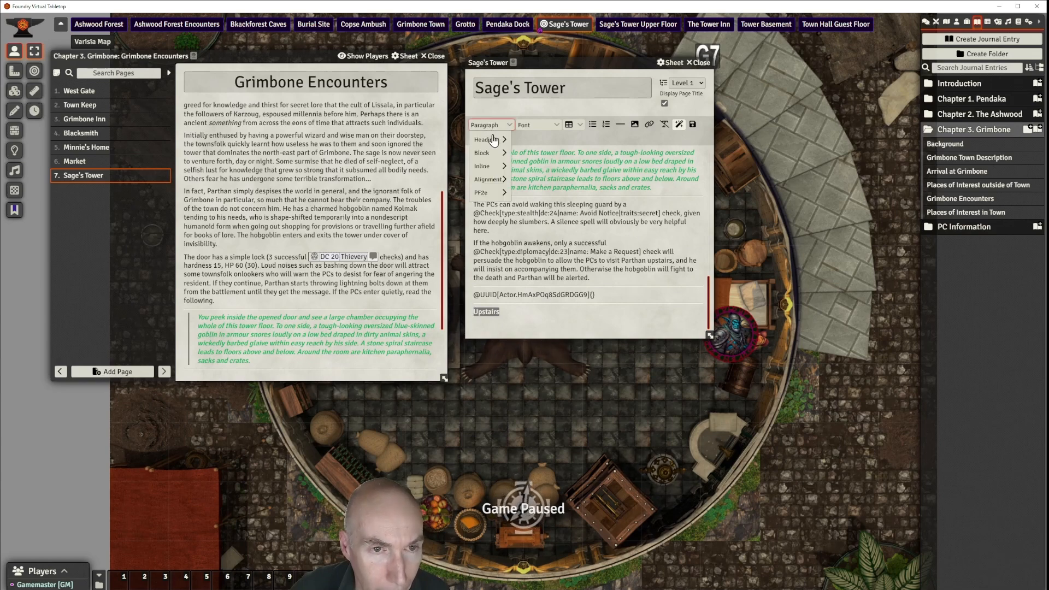
mouse_move(486, 140)
click(526, 156)
click(558, 318)
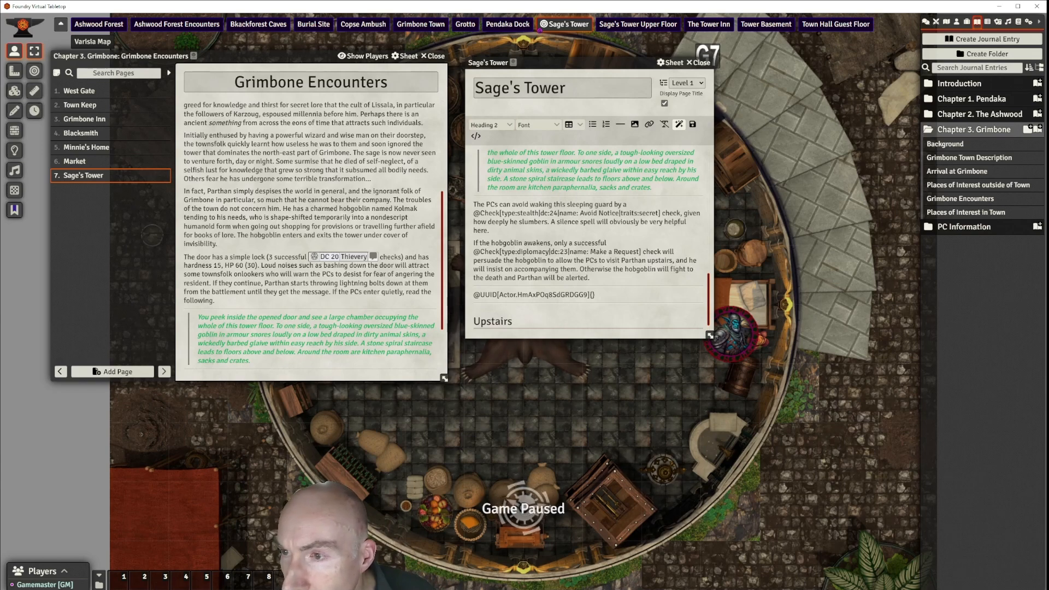
Step: Insert a new line reading "Basement" between the actor link and the Upstairs heading
click(506, 304)
click(509, 307)
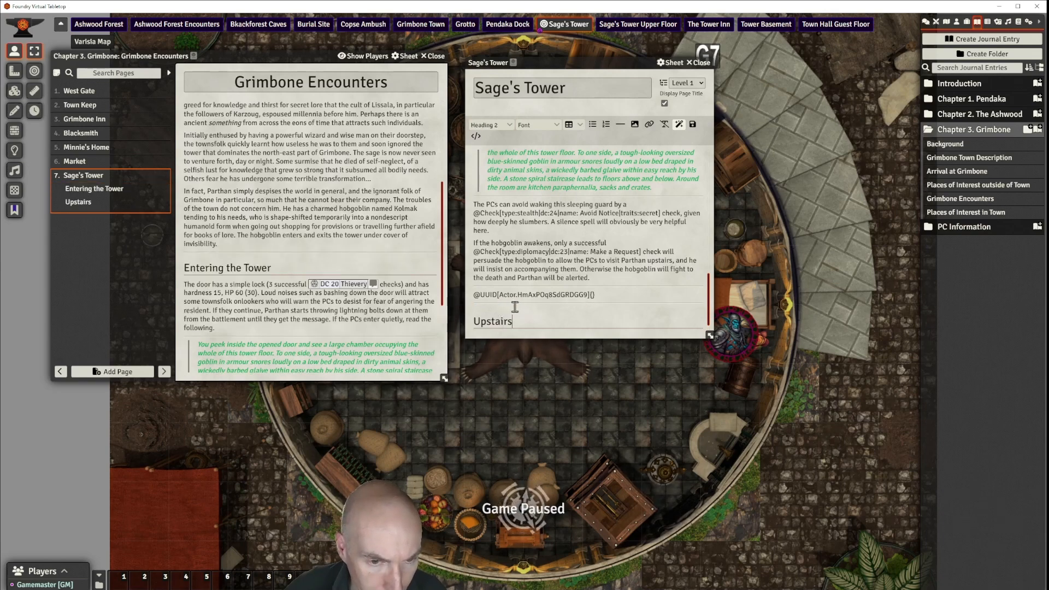
click(605, 304)
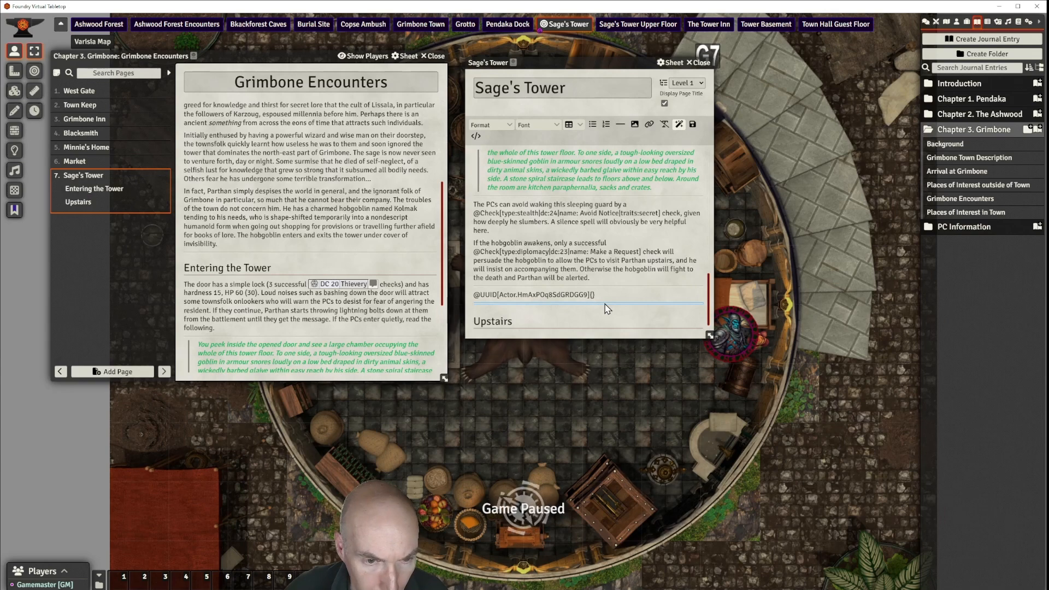
key(Return)
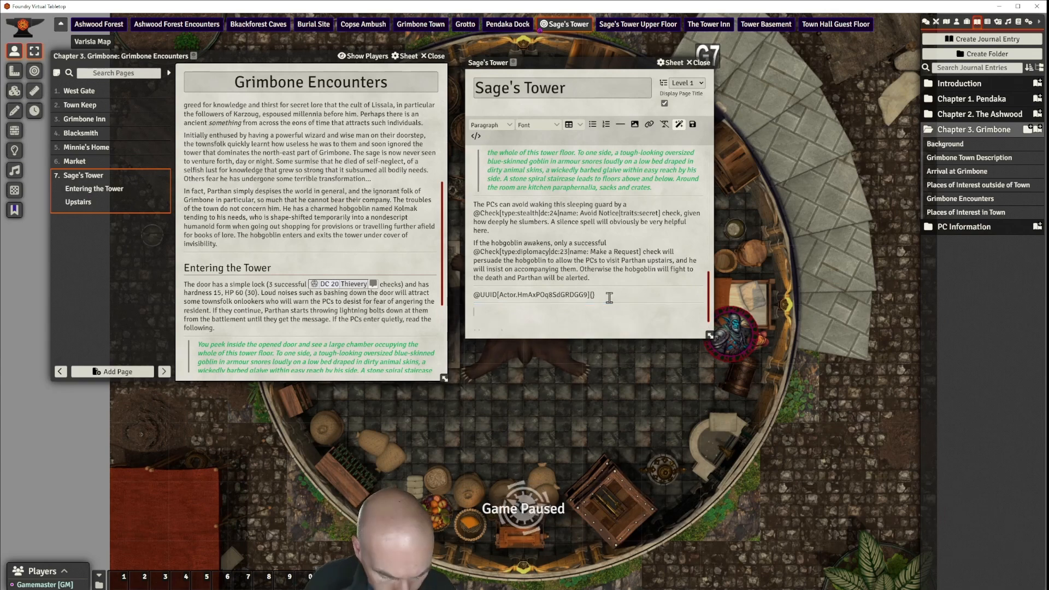
text(Basement)
key(Return)
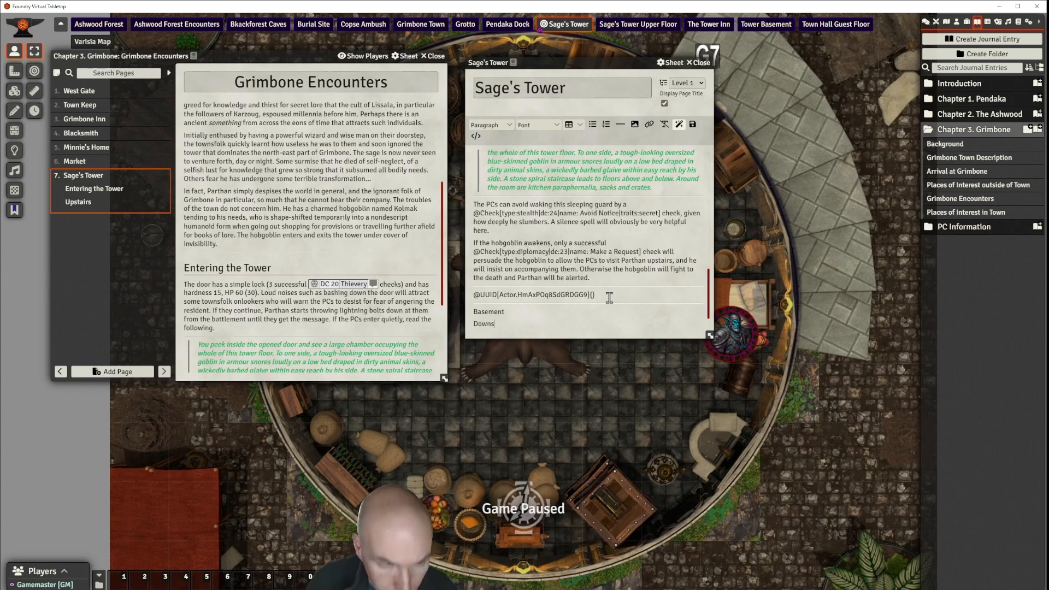
Step: Write under Basement the sentence "Down the spiral stairs from the entrance chamber is a storeroom full of mundane items."
text(Downs)
key(BackSpace)
text(the so)
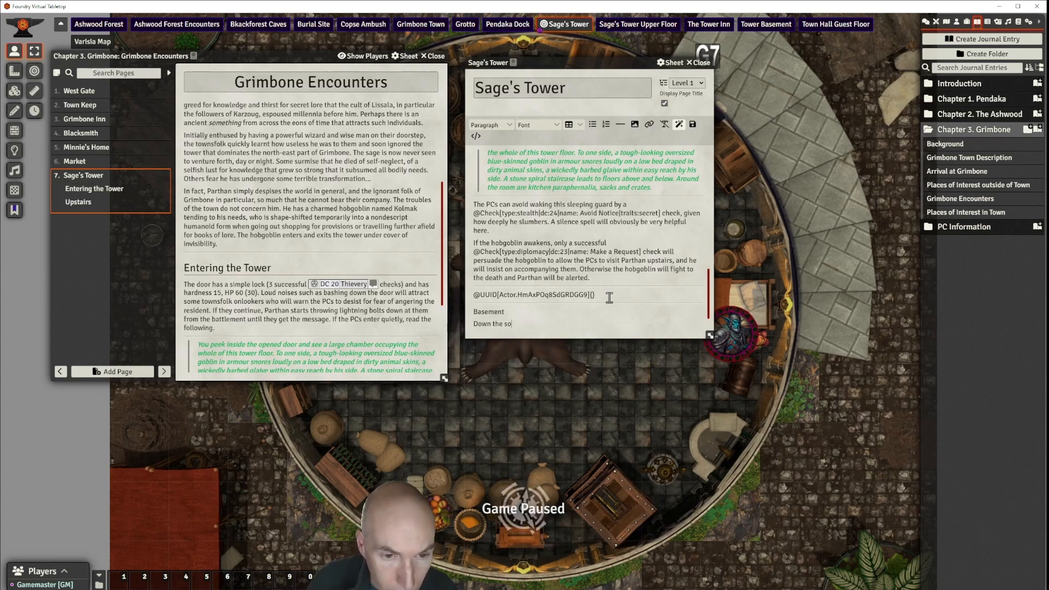
text(iral stairs from the entrance chamber is)
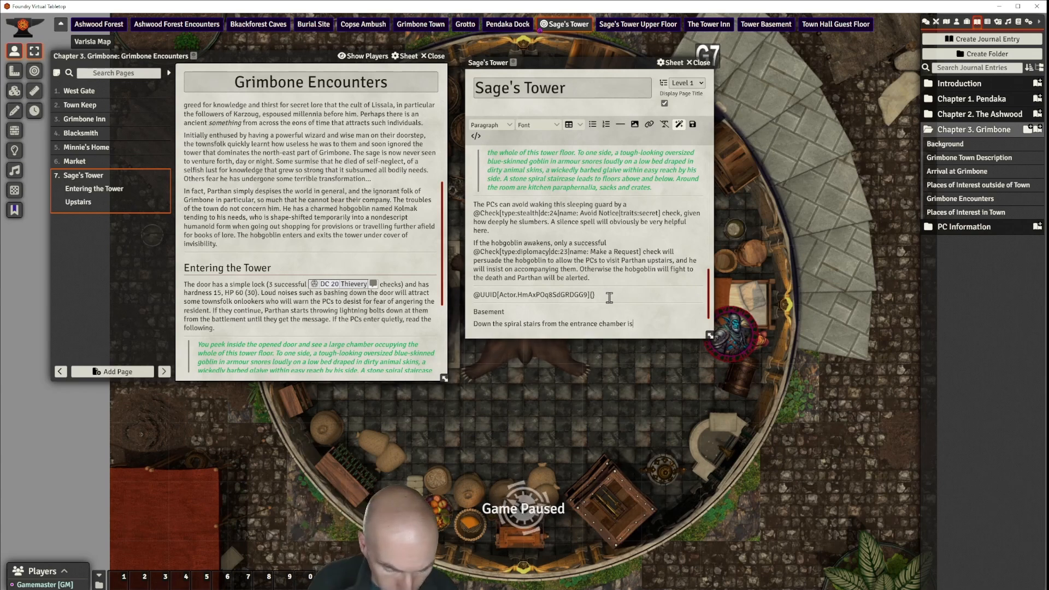
text(reroo)
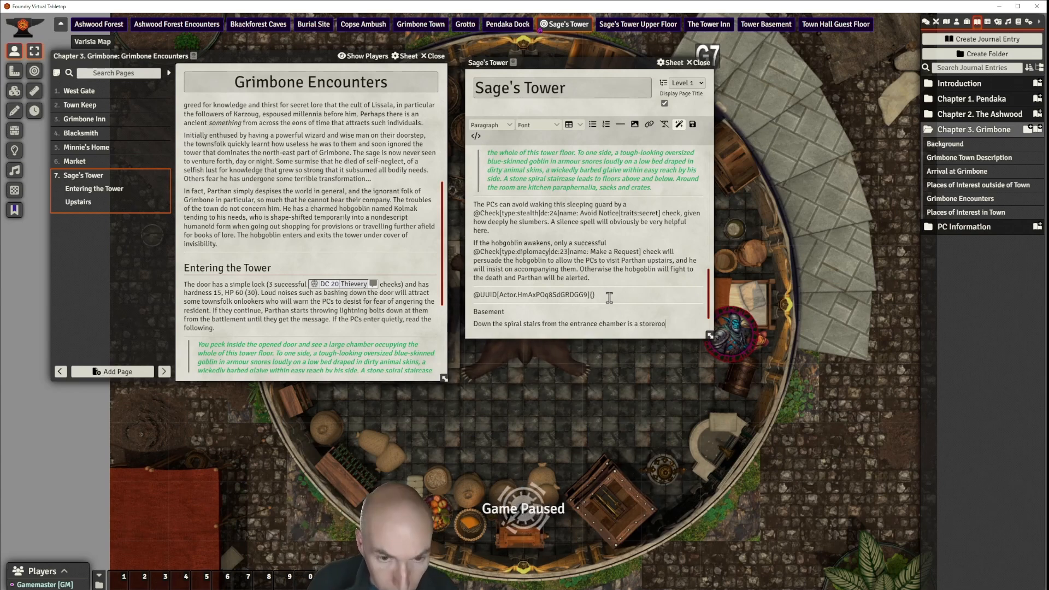
text(m ful)
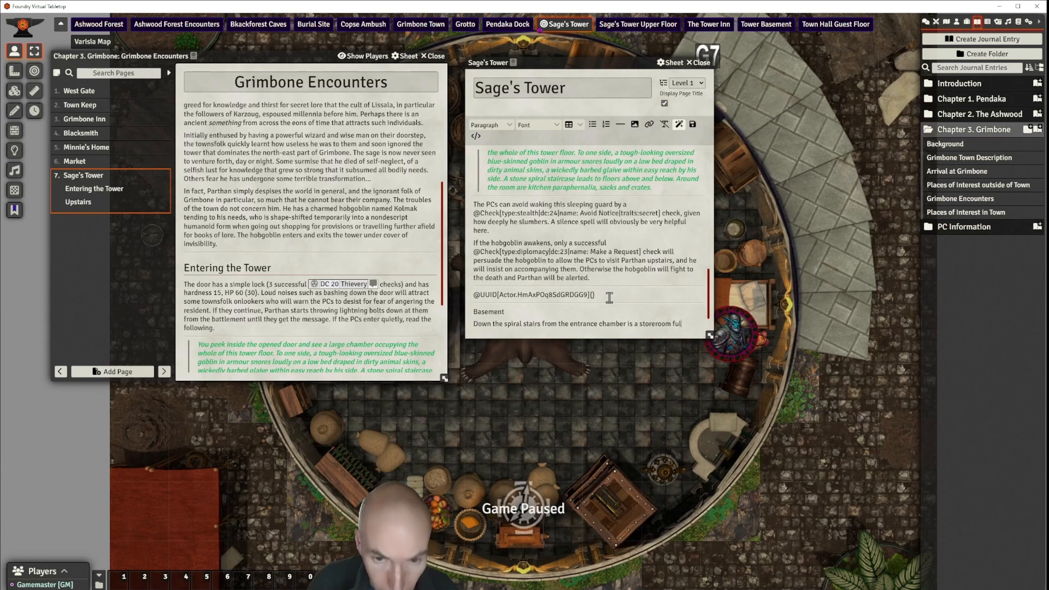
text(l of mundan)
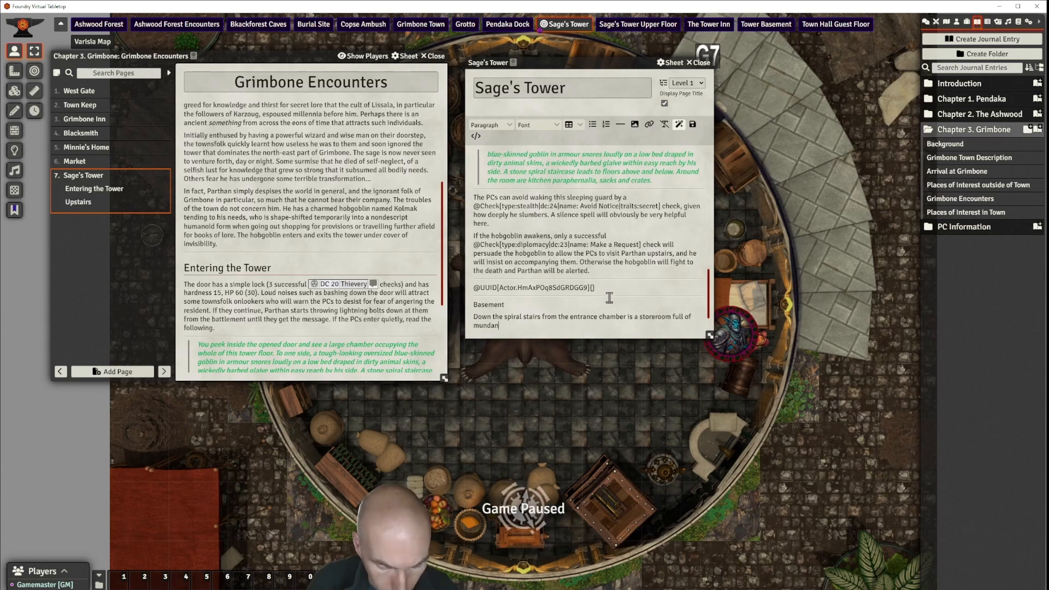
text(e imte.s)
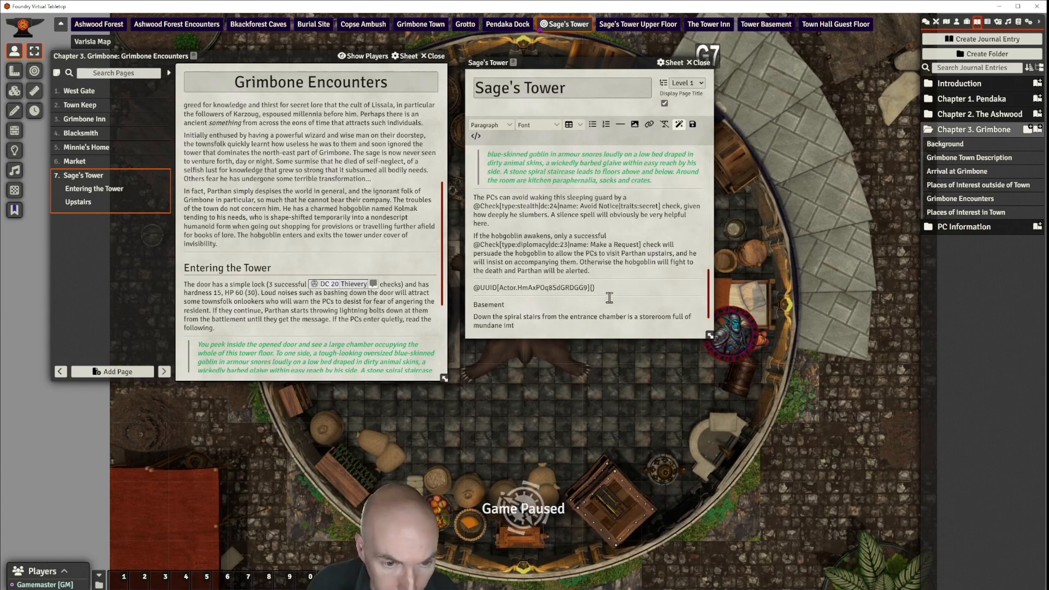
key(BackSpace)
key(BackSpace)
key(BackSpace)
key(BackSpace)
text(tems.)
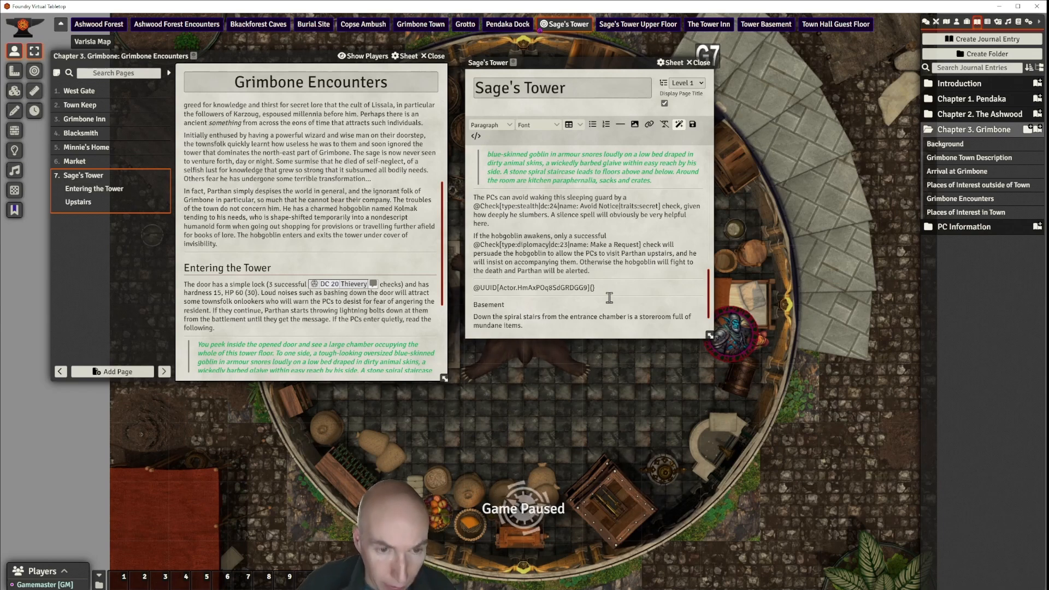
Step: Format the "Basement" line as Heading 2
drag(504, 304, 474, 308)
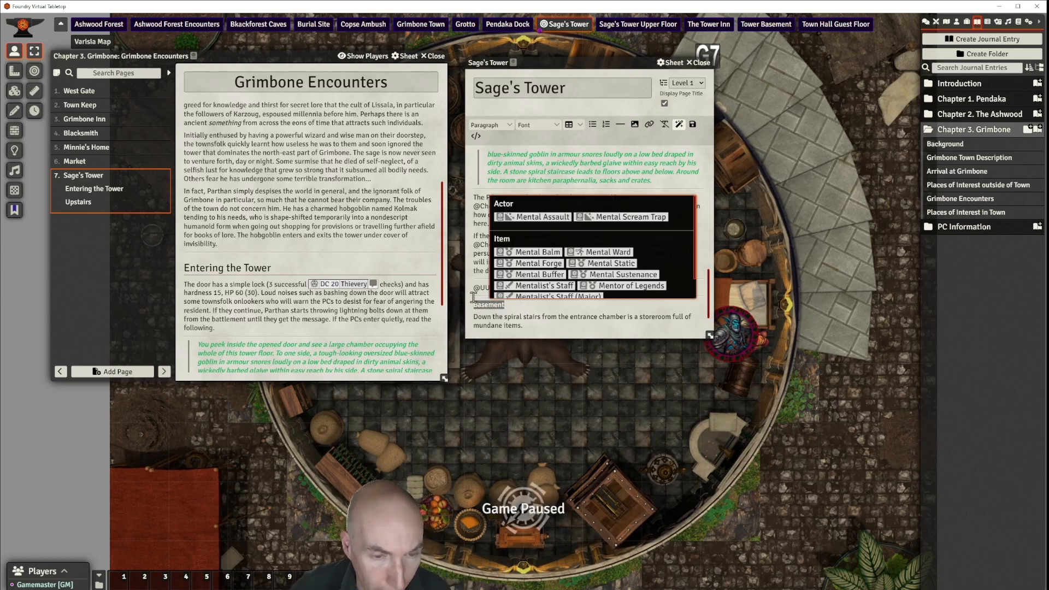
click(494, 129)
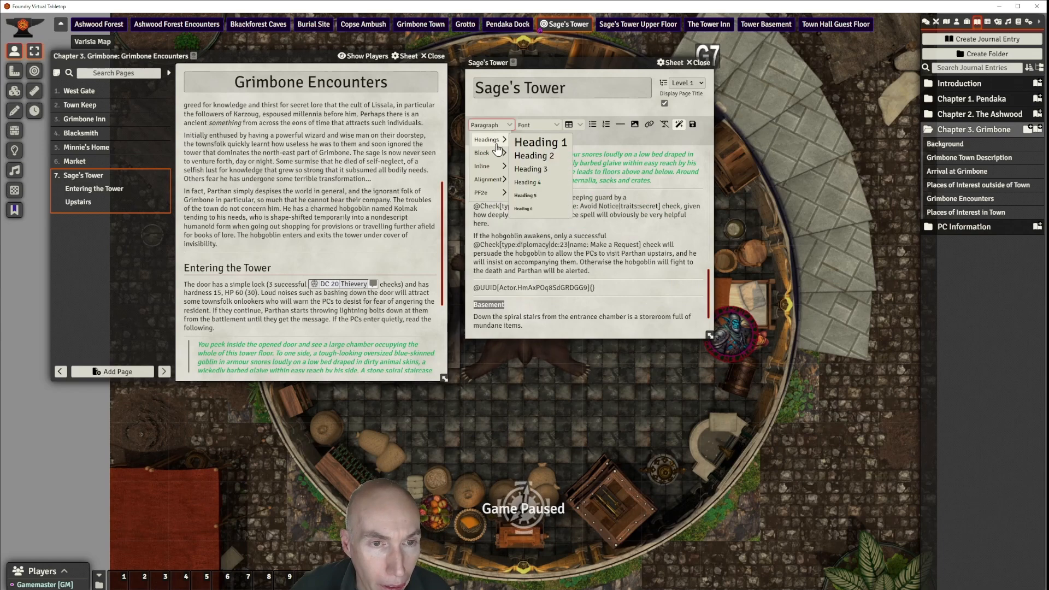
click(528, 155)
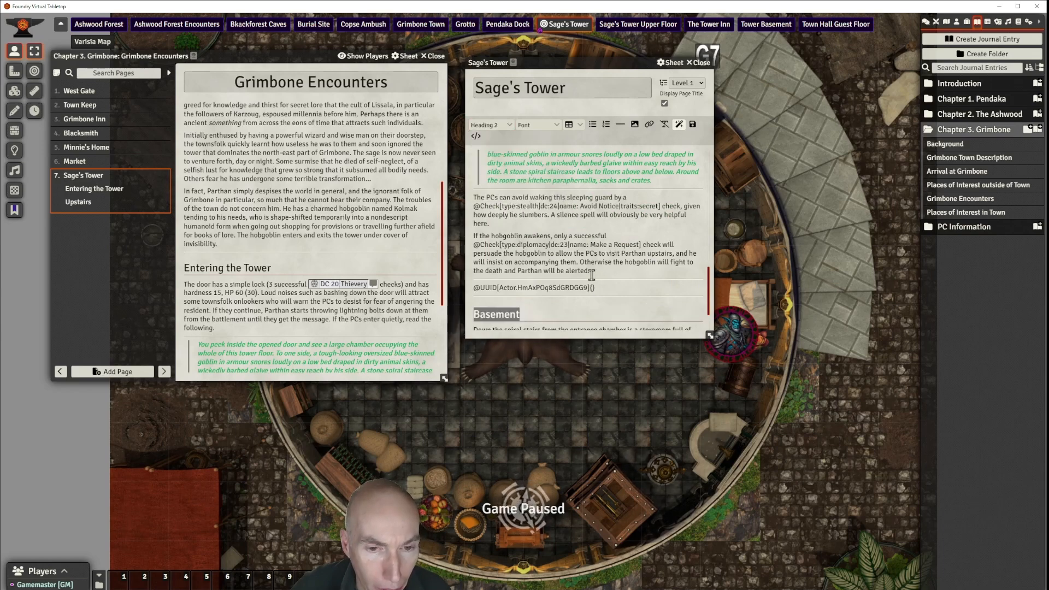
click(612, 299)
Step: Paste the copied description of the upstairs chamber and Parthan's information prices under the Upstairs heading
scroll(612, 298, down, 2)
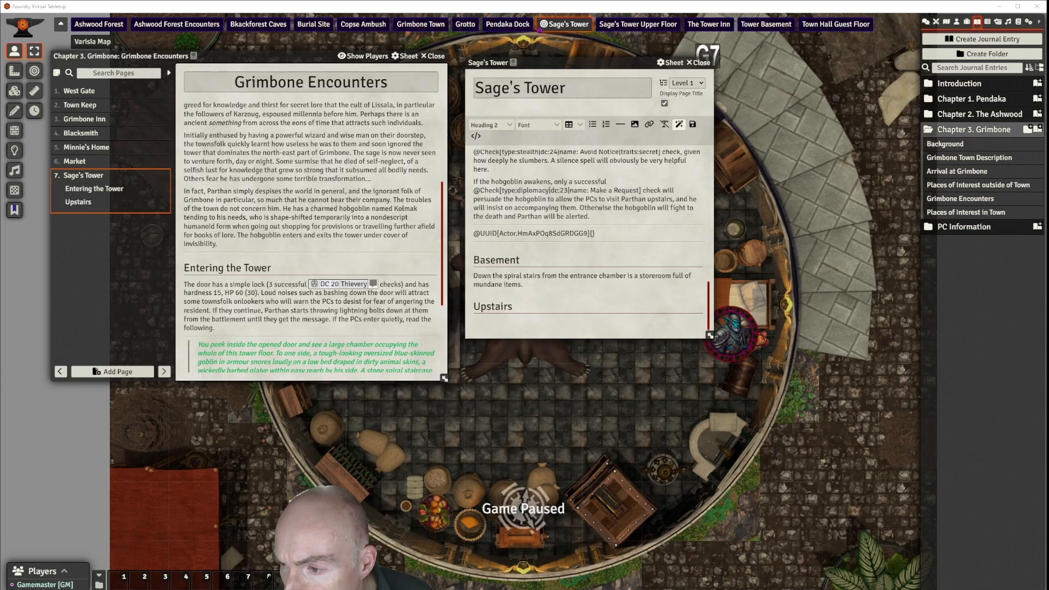
key(Return)
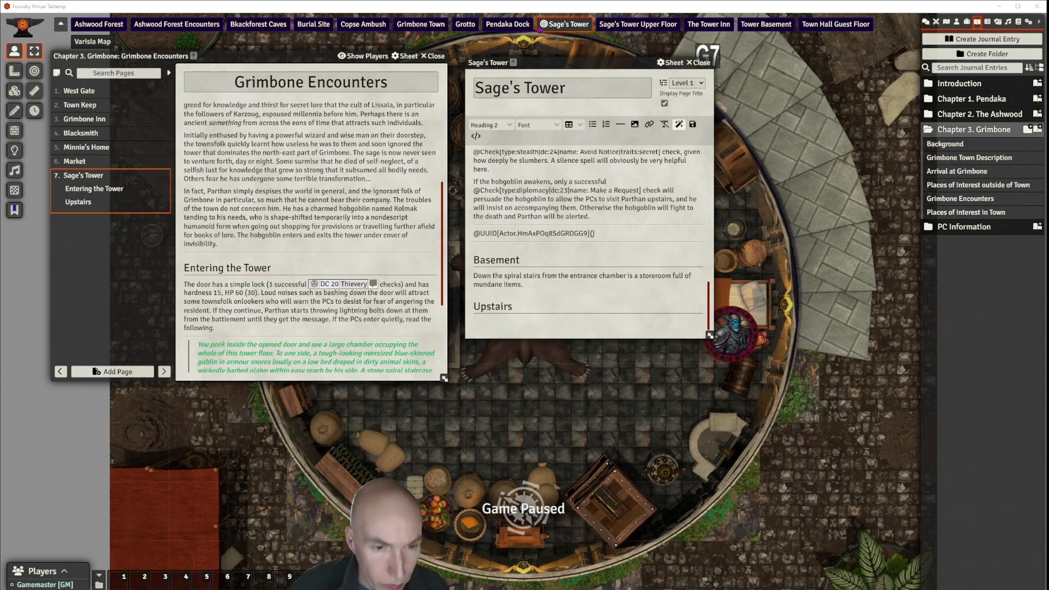
key(ctrl+v)
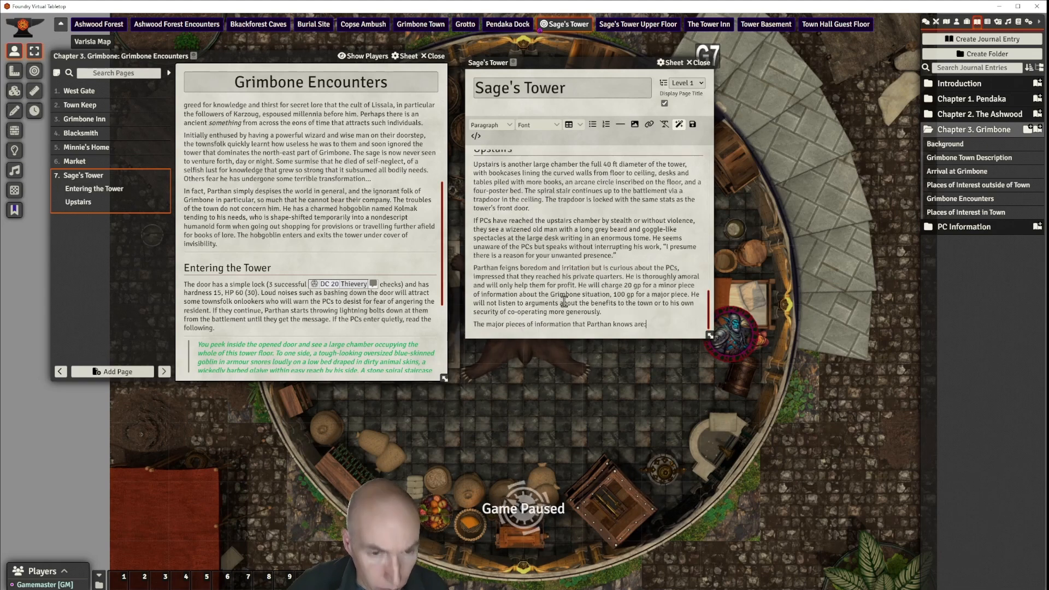
Step: Hyphenate the tower's diameter as "40-ft" in the first paragraph under Upstairs
scroll(600, 246, up, 3)
scroll(613, 227, down, 2)
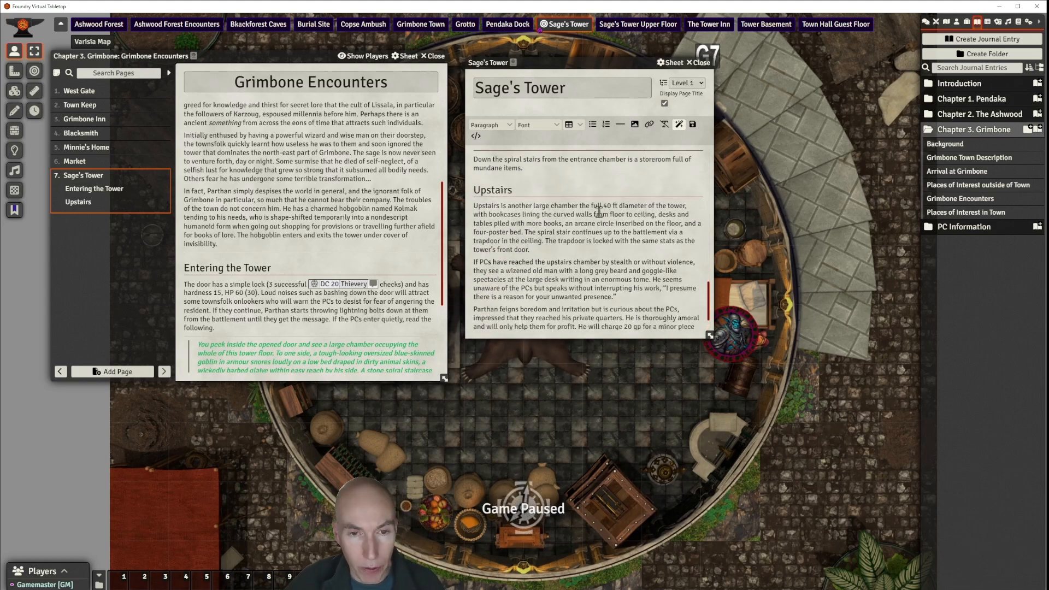
click(613, 207)
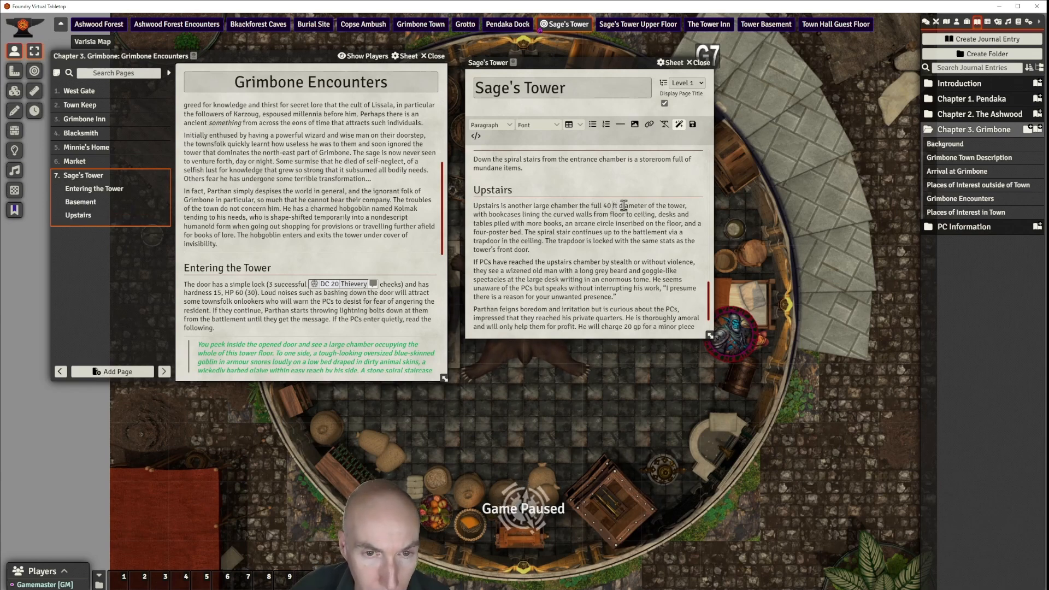
key(BackSpace)
text(-)
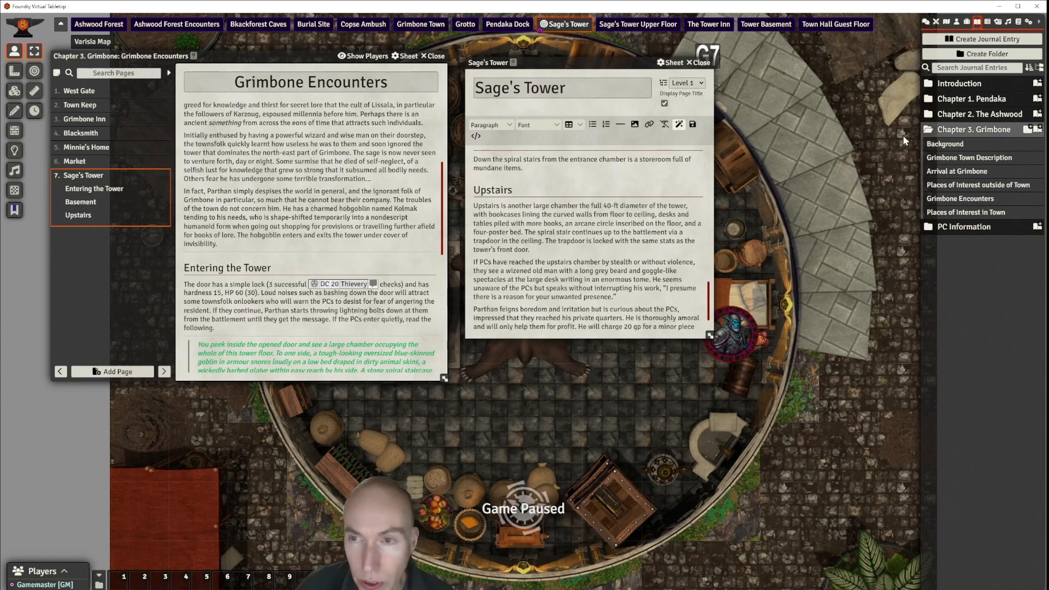
Step: View the Sage's Tower Upper Floor scene and move both journal windows aside so the tower map can be examined
click(946, 21)
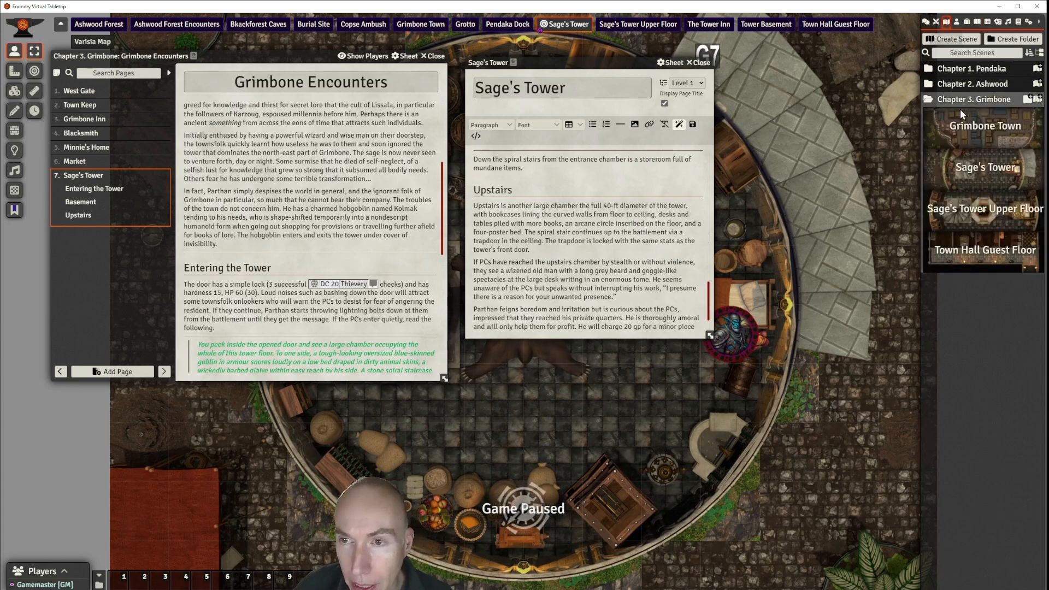
right_click(987, 216)
click(954, 257)
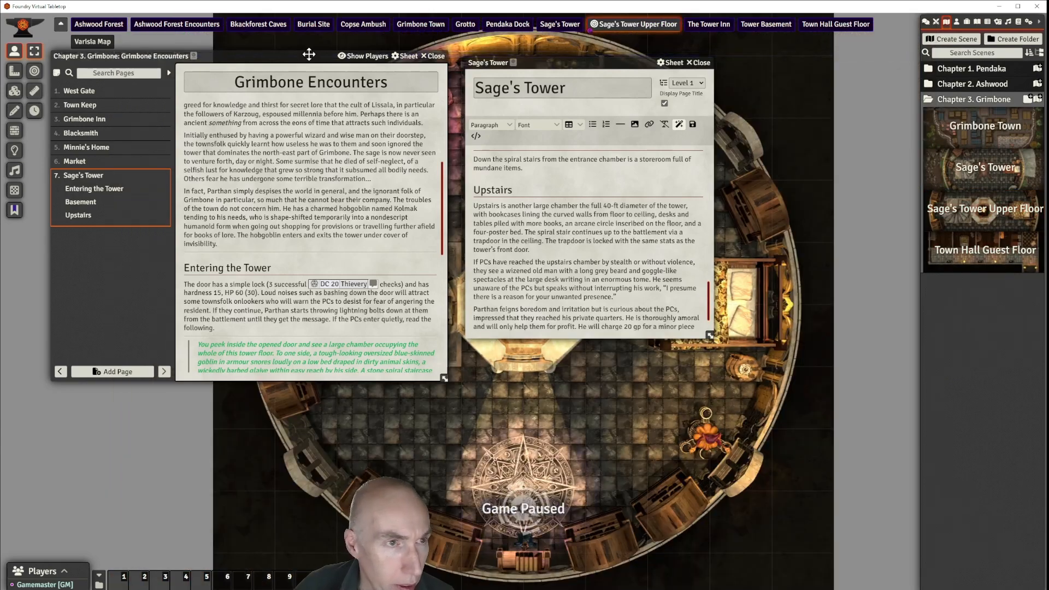
drag(309, 54, 224, 21)
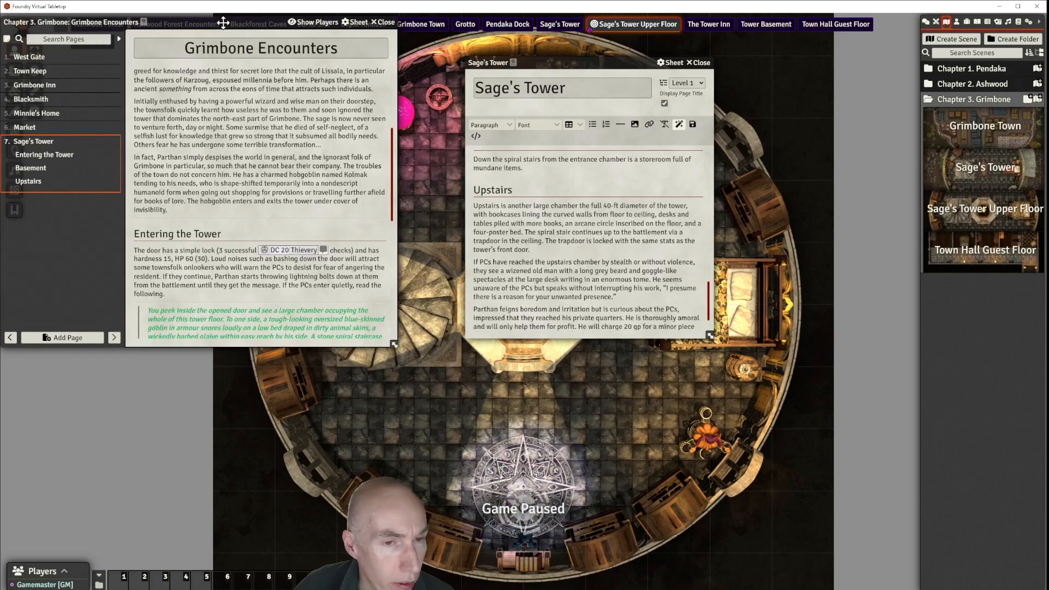
drag(601, 65, 138, 271)
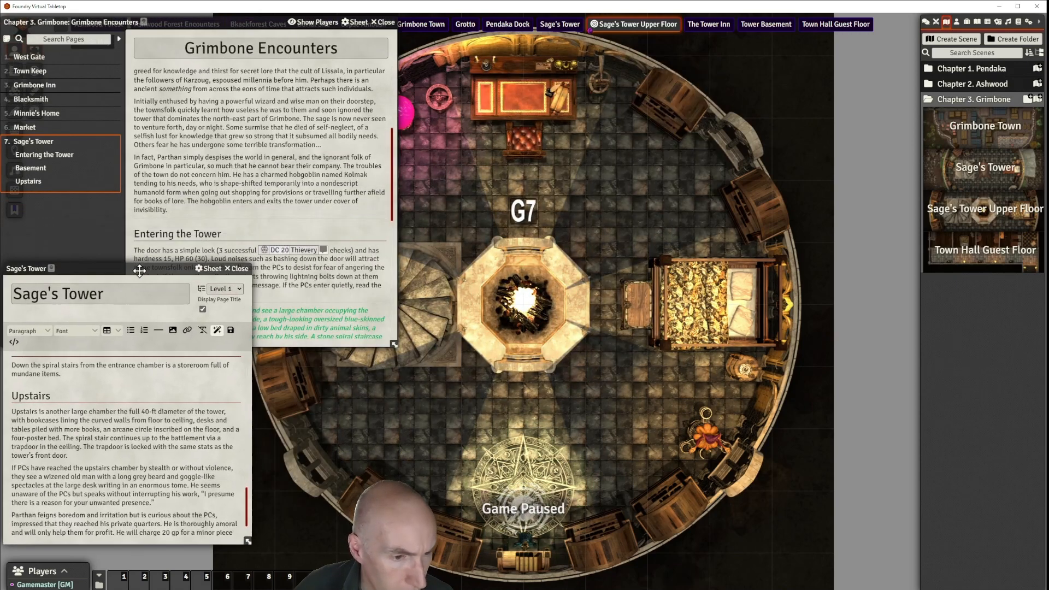
drag(572, 276, 663, 246)
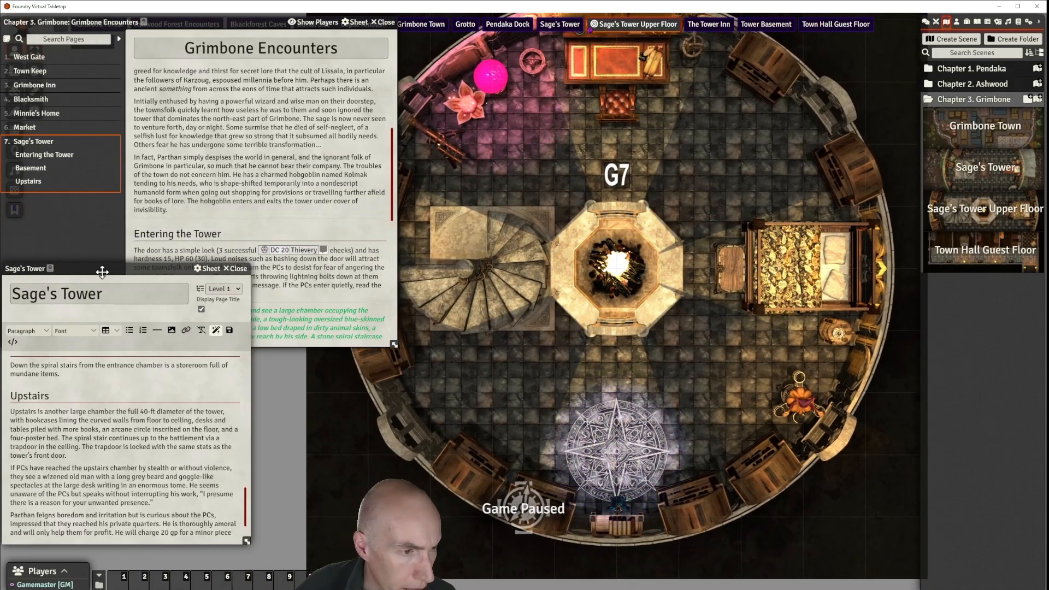
drag(105, 269, 195, 272)
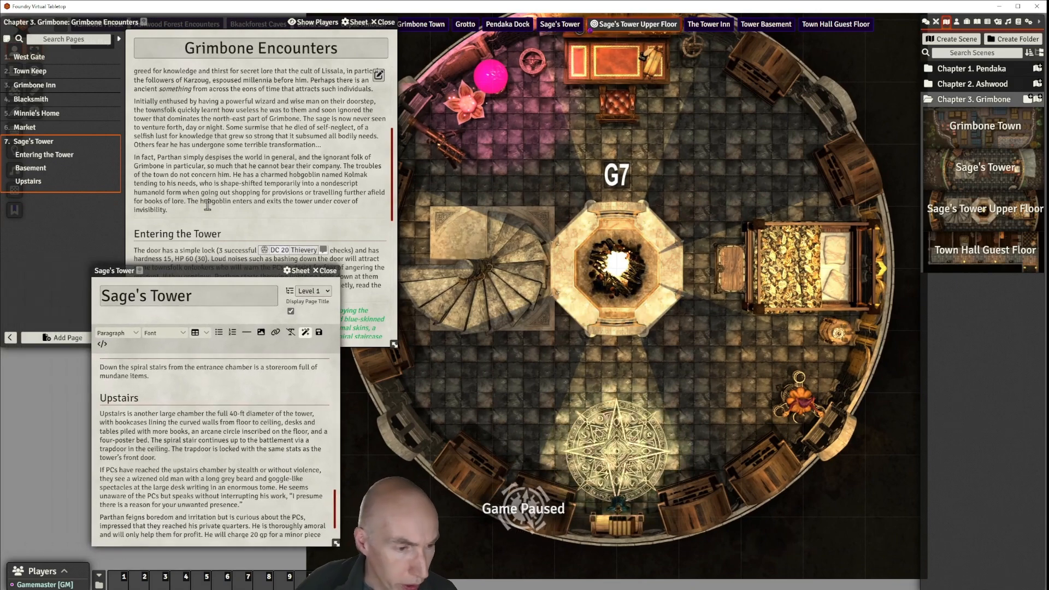
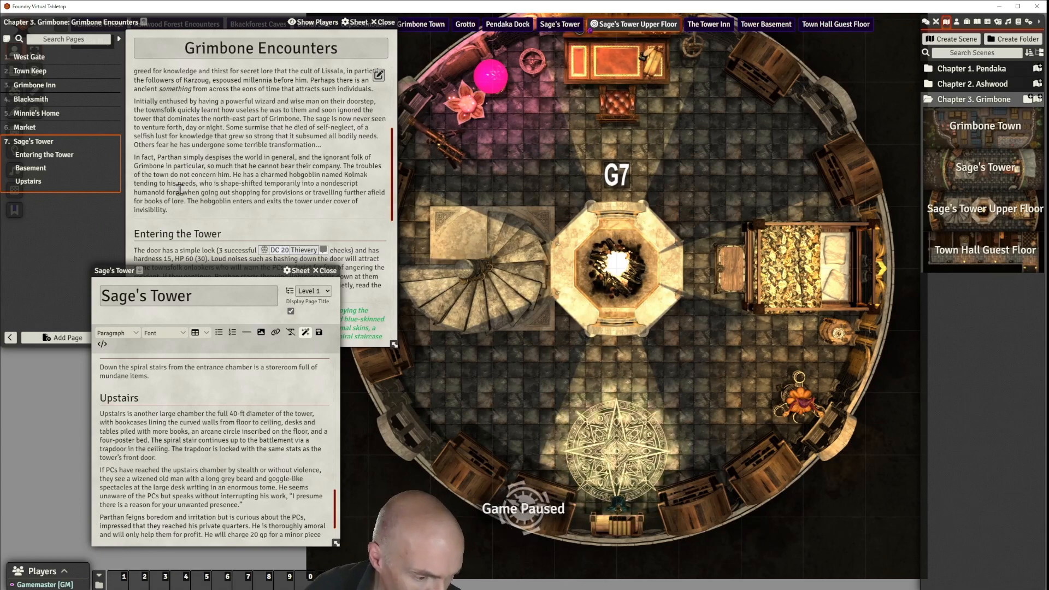
Step: Reread the Upstairs paragraphs, then place the Sage's Tower editor beside the Grimbone Encounters journal and shift the tower map clear of it
scroll(192, 405, down, 2)
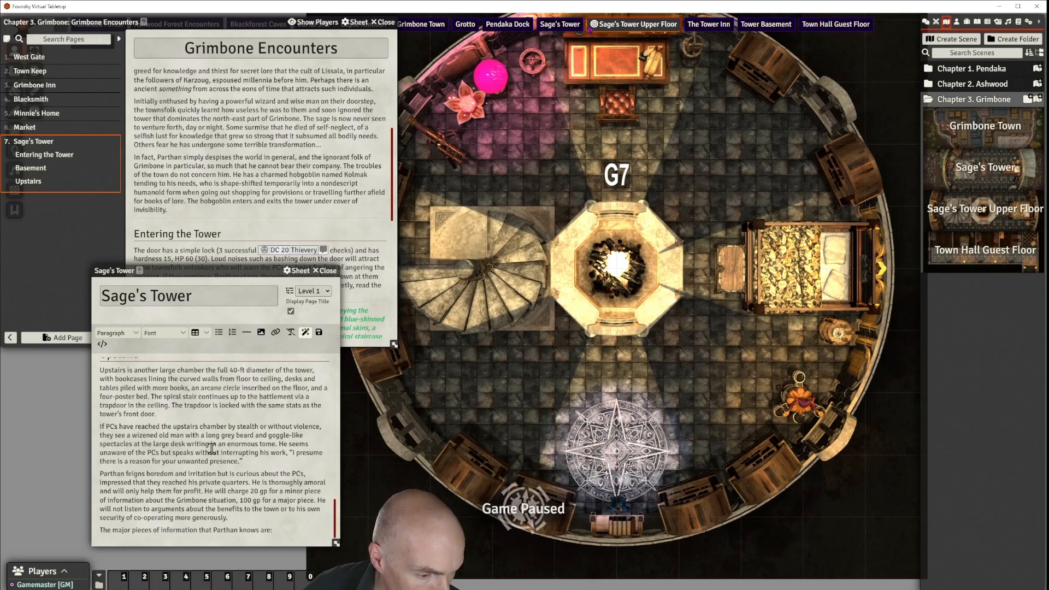
click(229, 521)
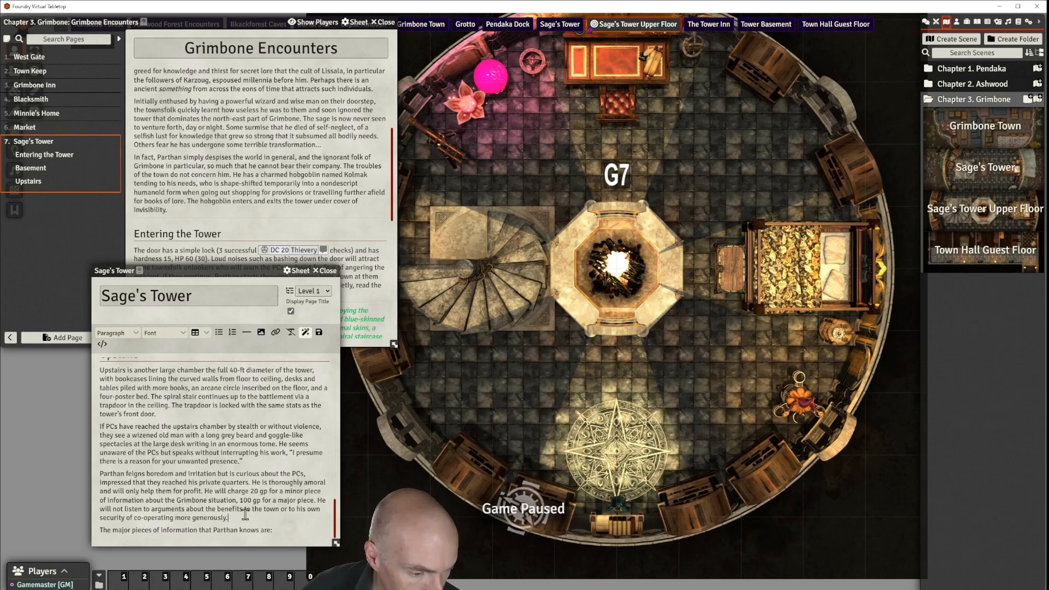
scroll(252, 463, up, 3)
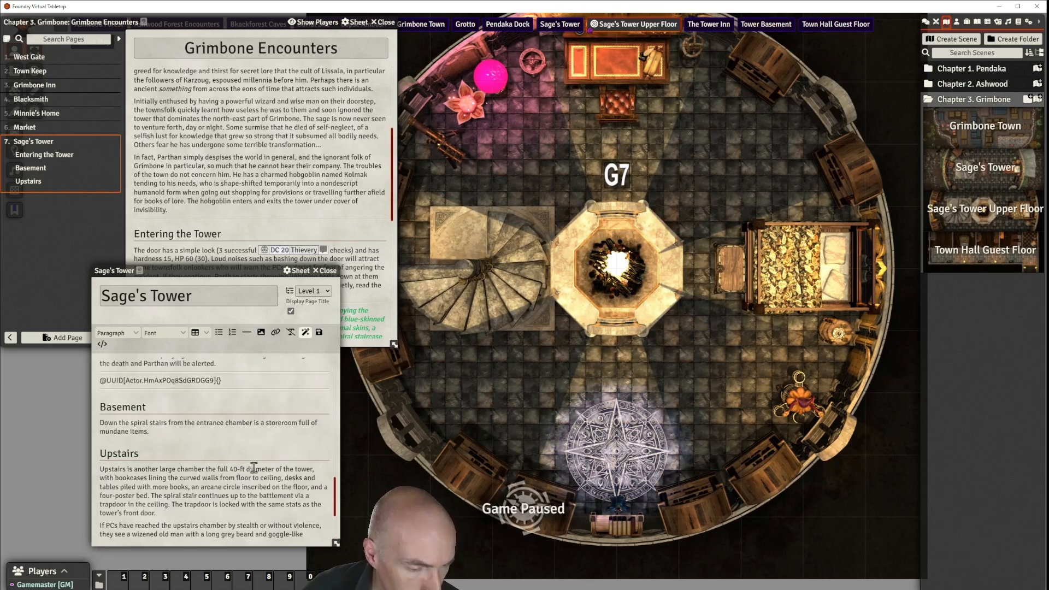
scroll(253, 466, down, 3)
scroll(254, 467, up, 2)
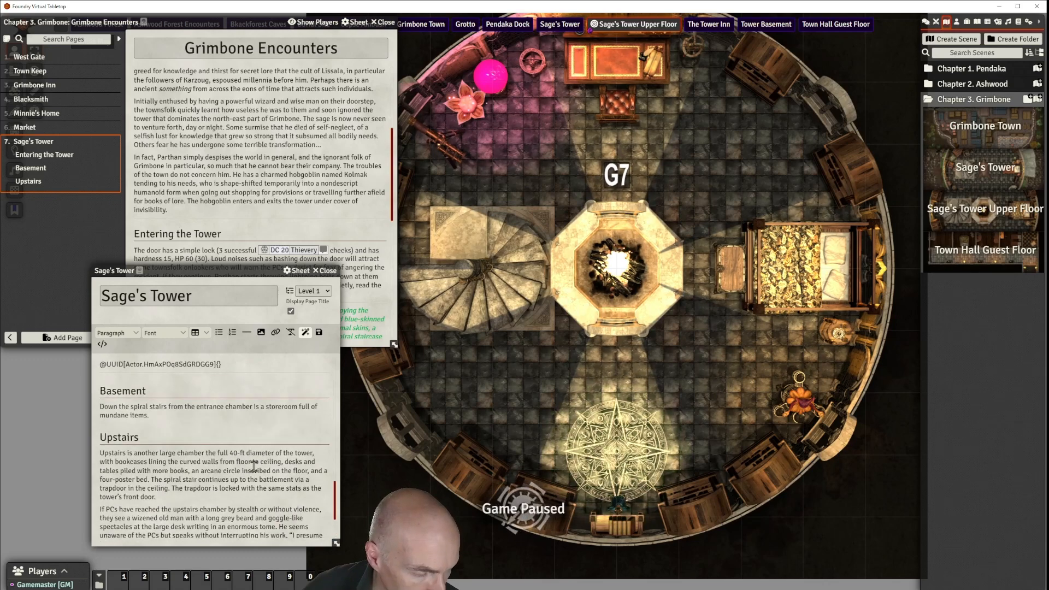
scroll(254, 467, down, 2)
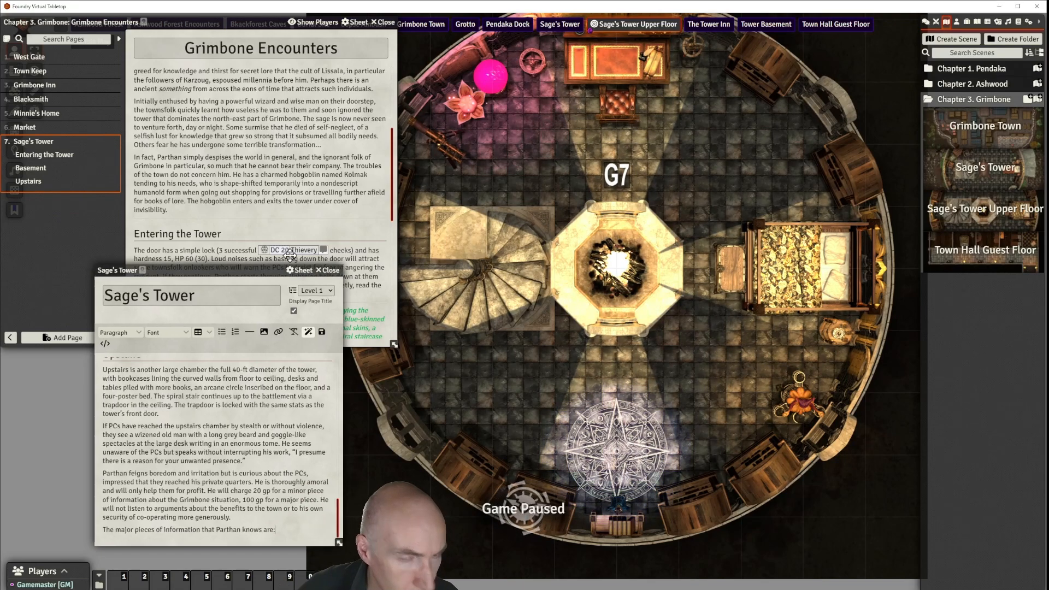
drag(218, 270, 524, 38)
drag(685, 116, 874, 112)
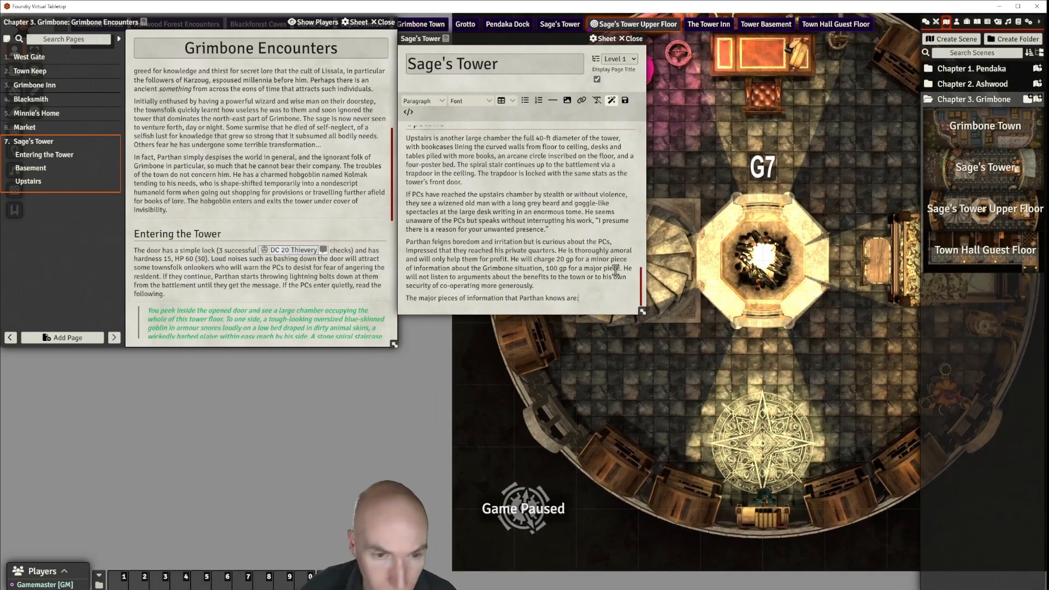
Step: Add the line "Information Known by the Sage" above the sentence introducing the major pieces of information Parthan knows
scroll(616, 270, down, 1)
click(541, 277)
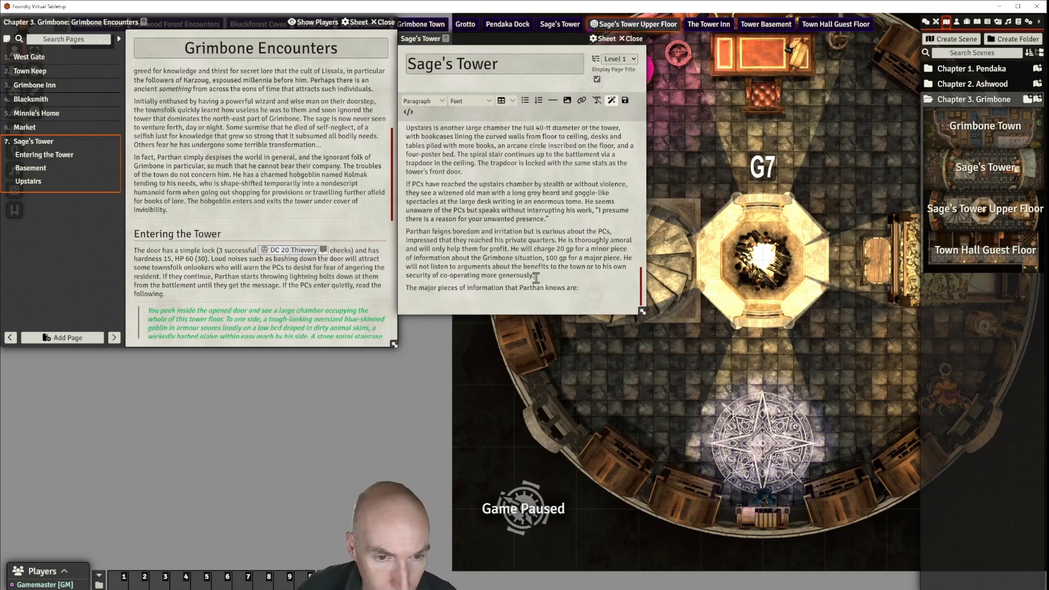
key(Return)
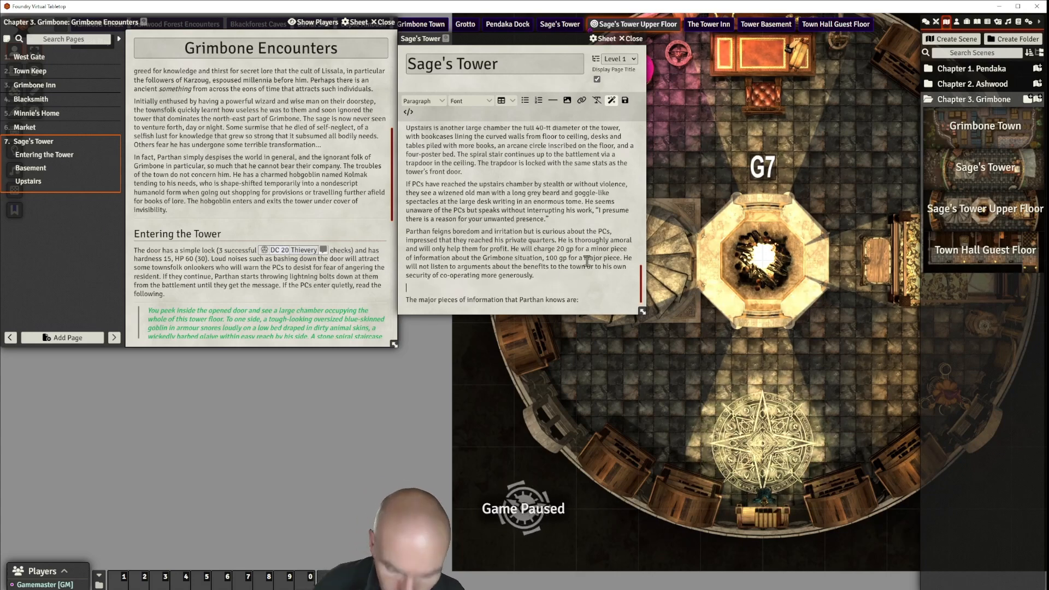
key(Delete)
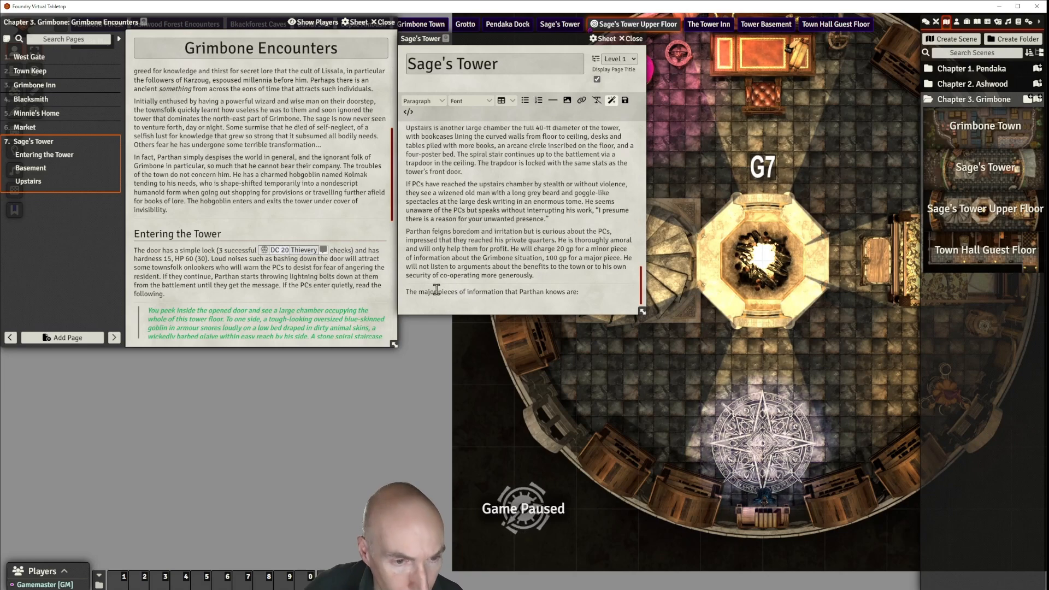
key(Return)
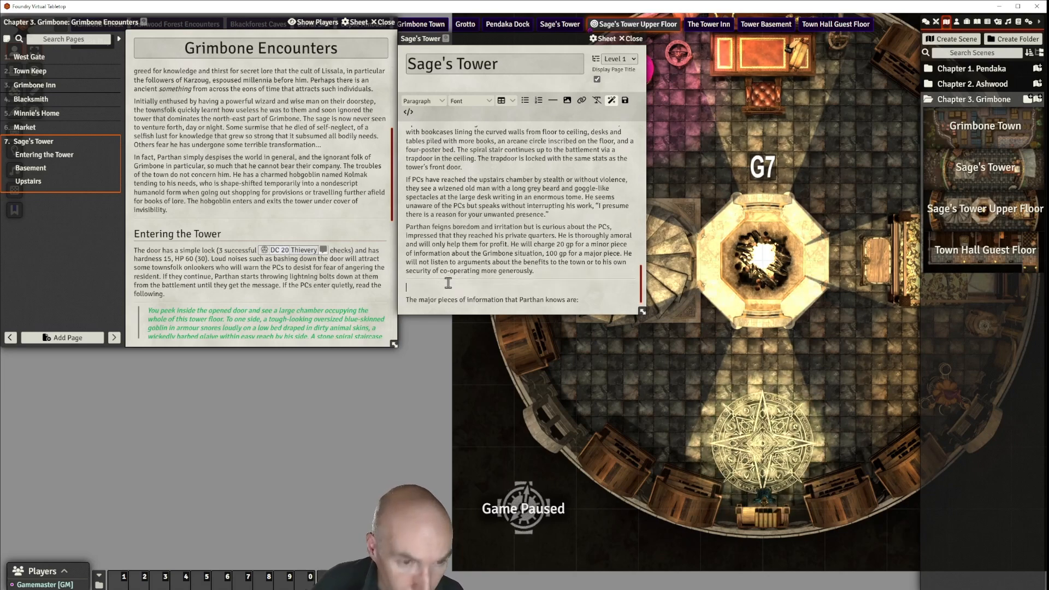
text(Information )
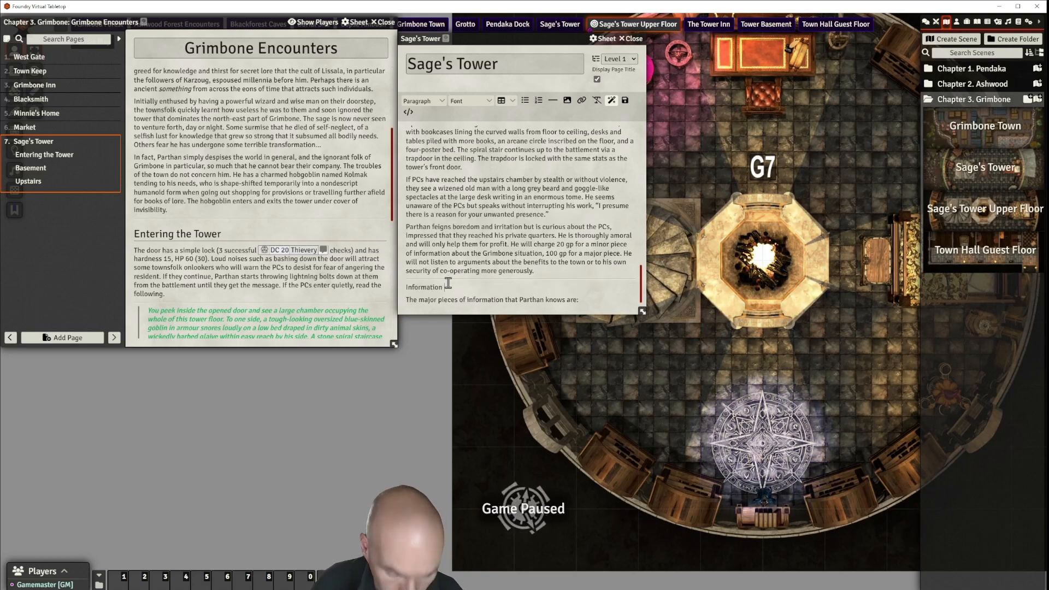
text(known by th)
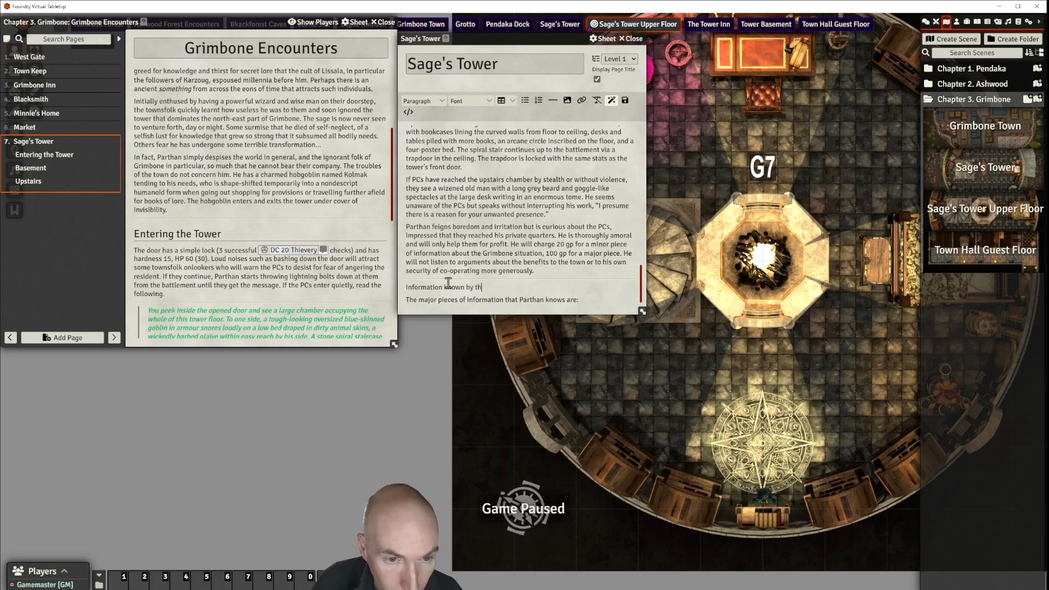
text(e Sage)
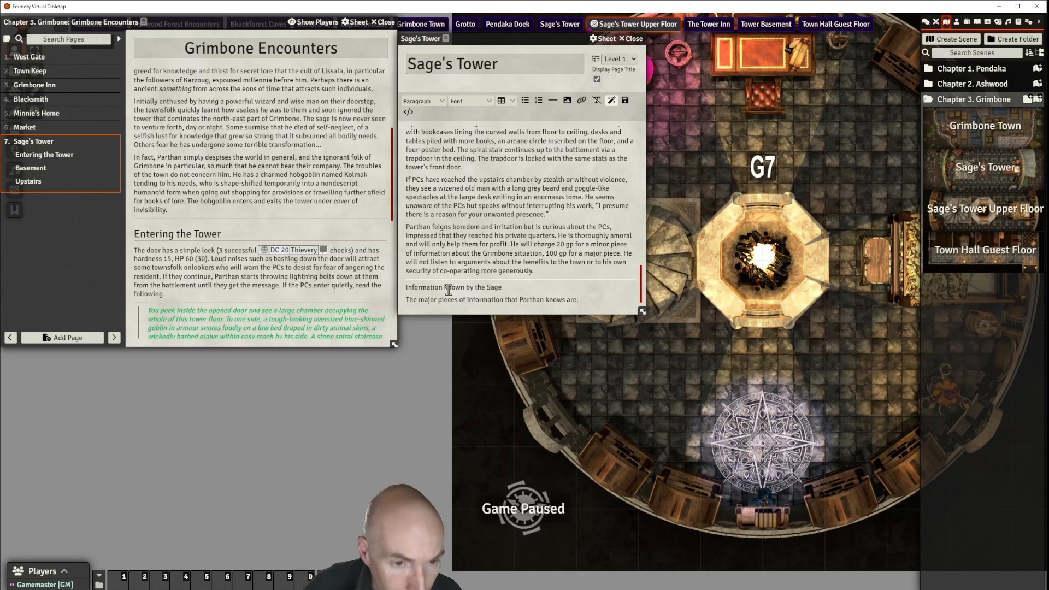
key(BackSpace)
text(K)
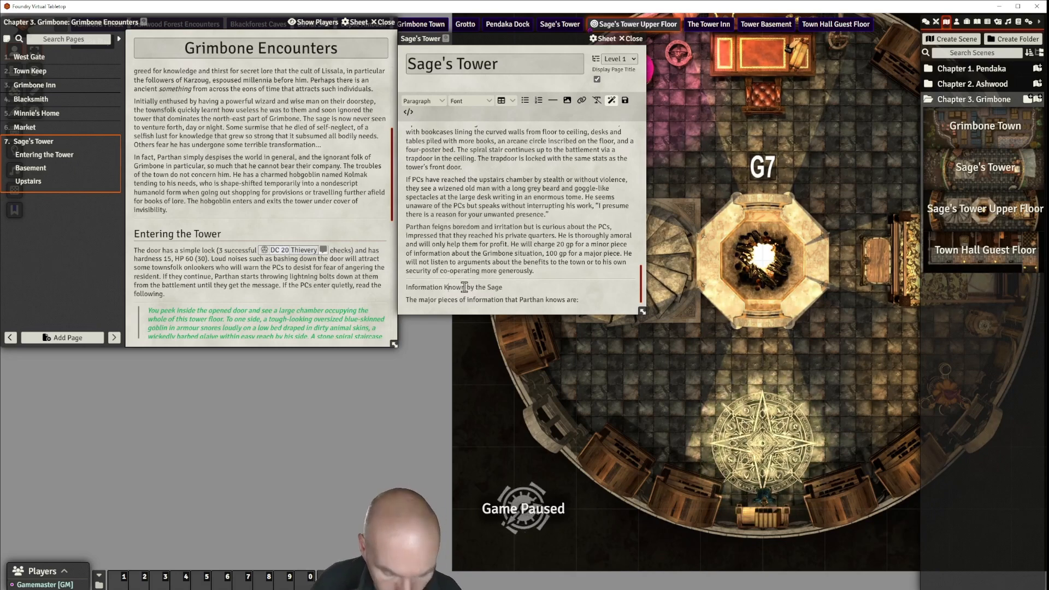
Step: Format the "Information Known by the Sage" line as Heading 2
drag(456, 290, 401, 291)
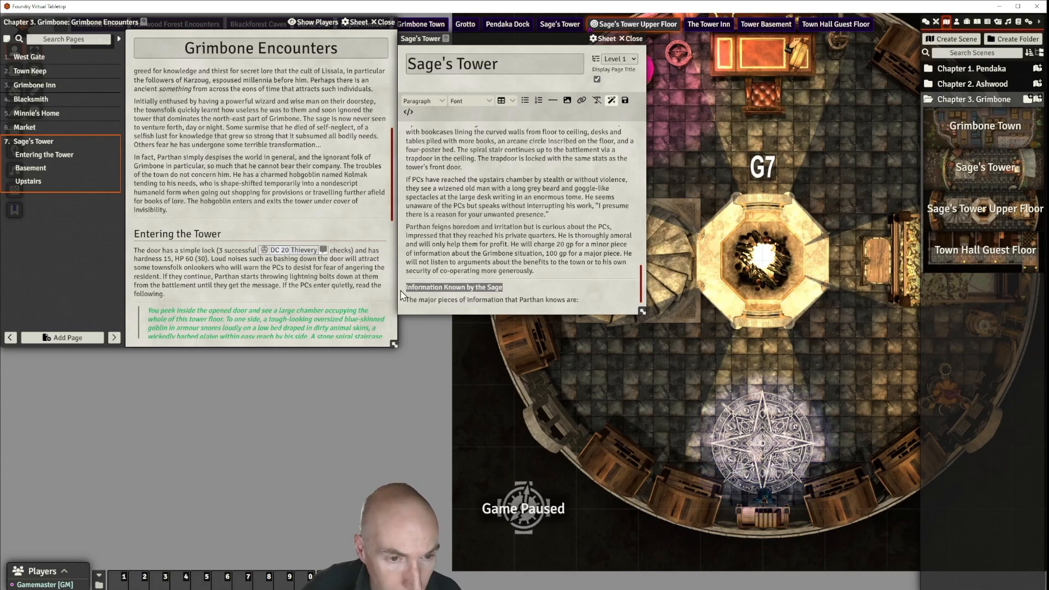
click(423, 102)
mouse_move(421, 116)
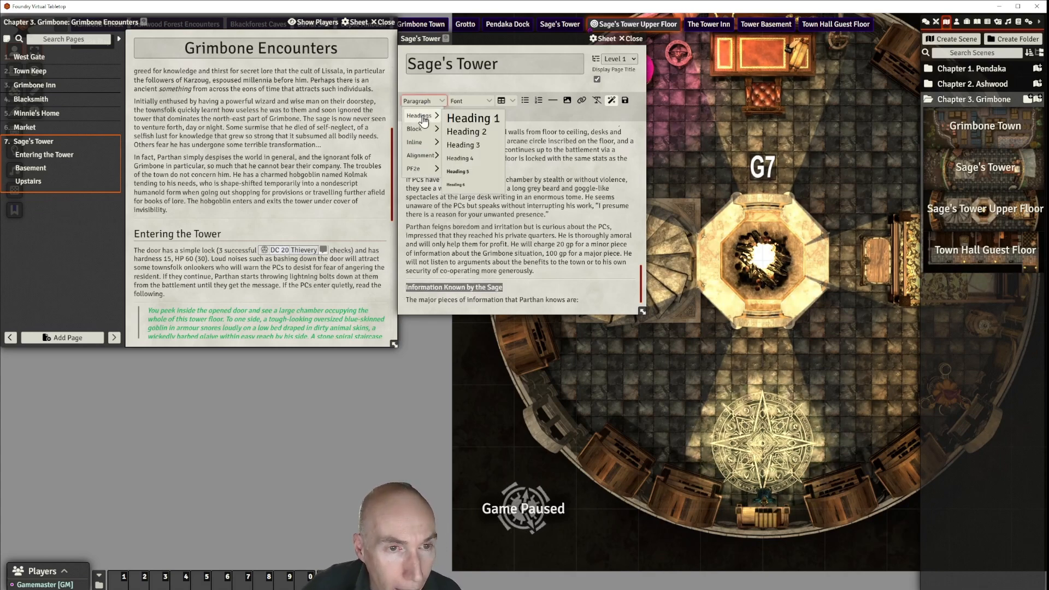
click(465, 138)
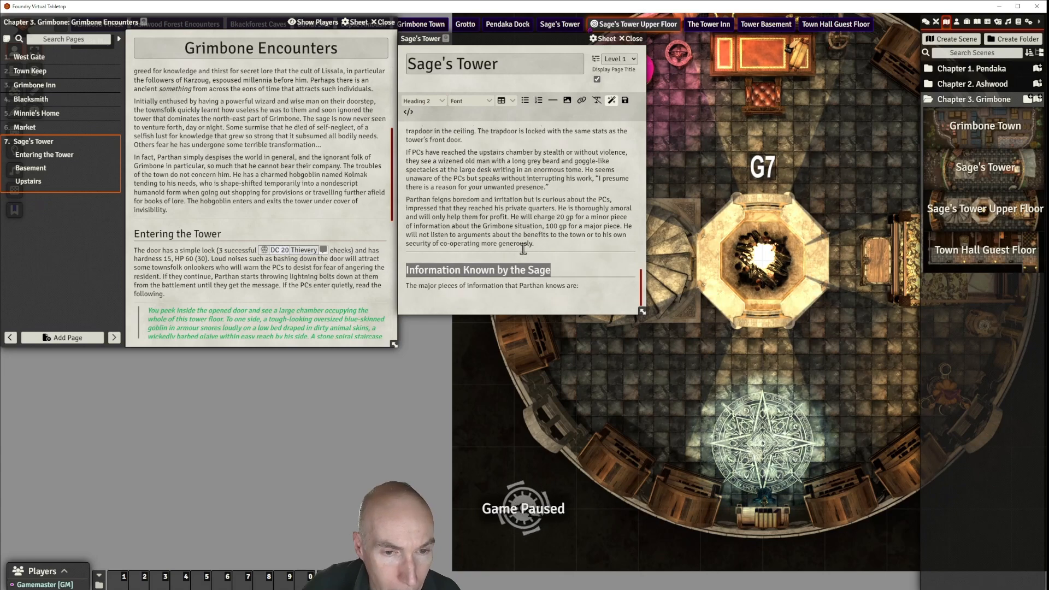
Step: Paste the copied numbered list of Parthan's secrets, starting with the Night of Terror, below the introductory sentence
click(583, 284)
key(Return)
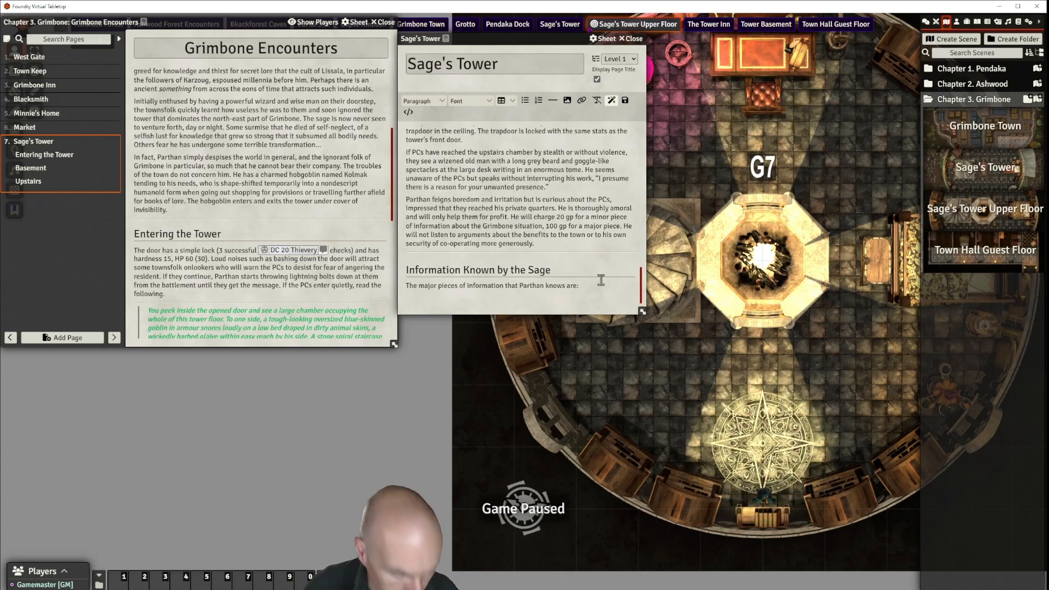
text(The Night of Terror was not conducted by devils, but by more mundane creatures covered by illusion magic. This is part of a wider campaign of kidnappings. Parthan does not know who is behind this or their motives, as it does not concern his field of research.)
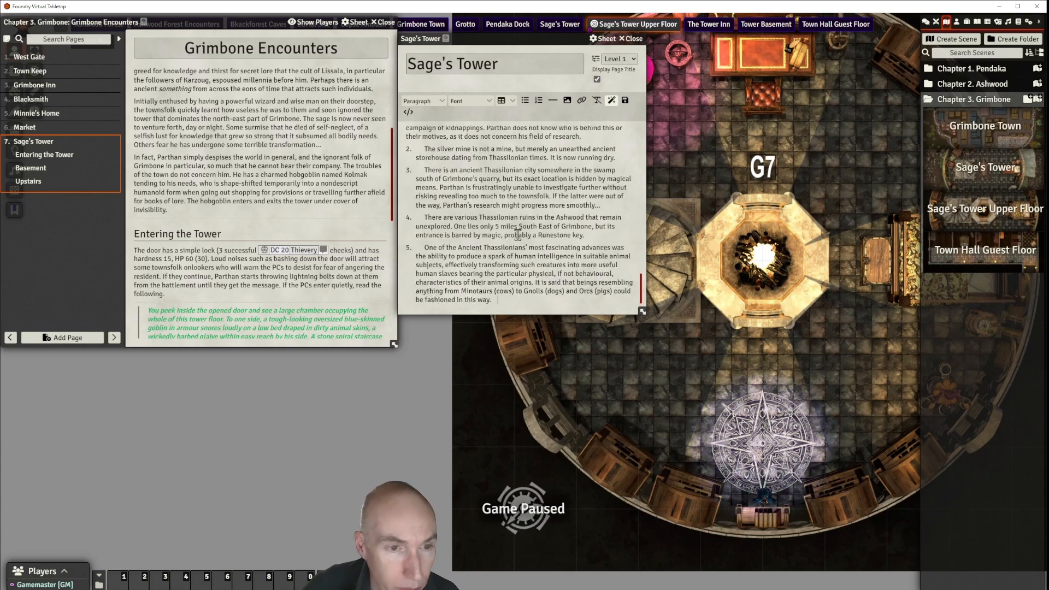
scroll(517, 234, down, 3)
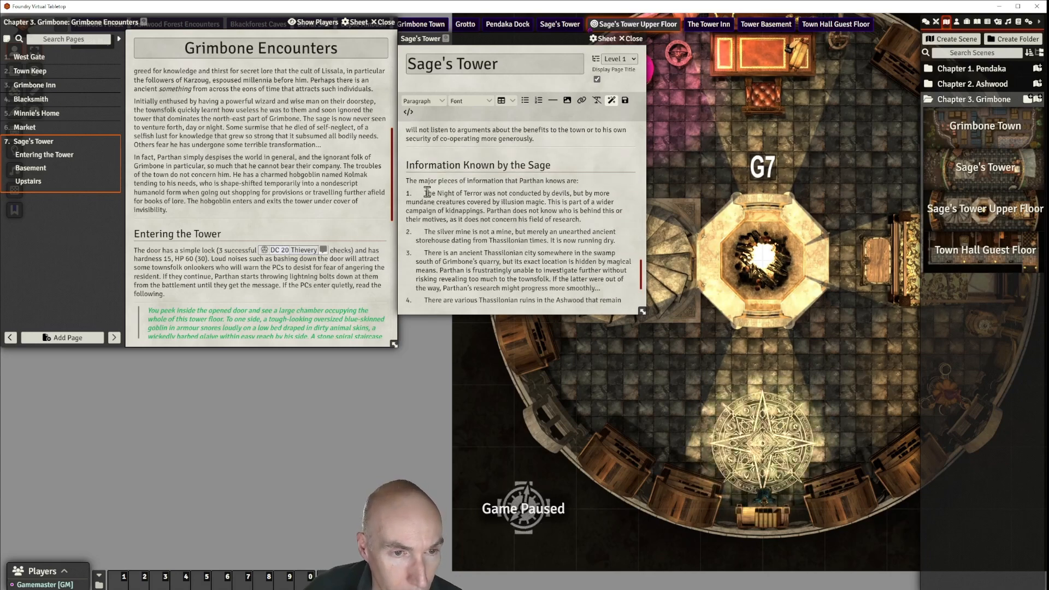
Step: Remove the manual number and its spacing in front of the Night of Terror paragraph
key(BackSpace)
key(BackSpace)
key(BackSpace)
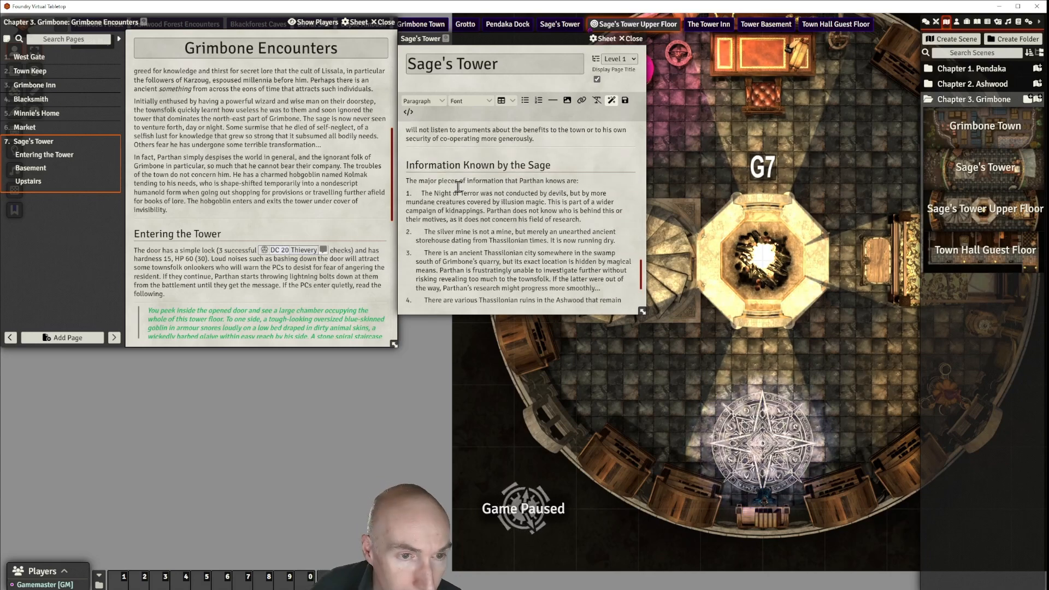
key(BackSpace)
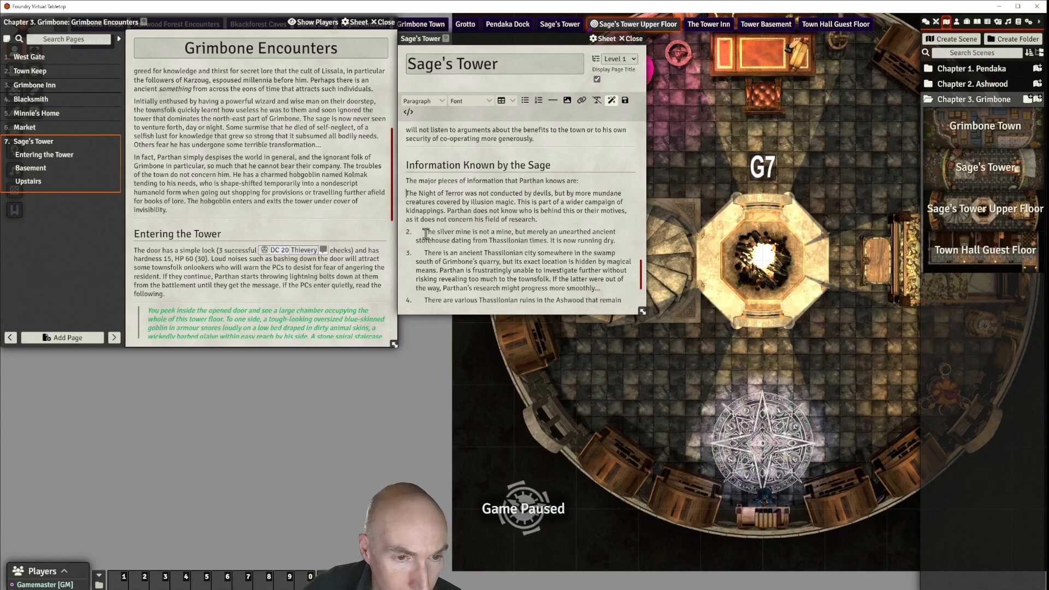
Step: Strip the manual number and its spacing from the silver mine paragraph
key(BackSpace)
key(BackSpace)
key(BackSpace)
key(BackSpace)
key(BackSpace)
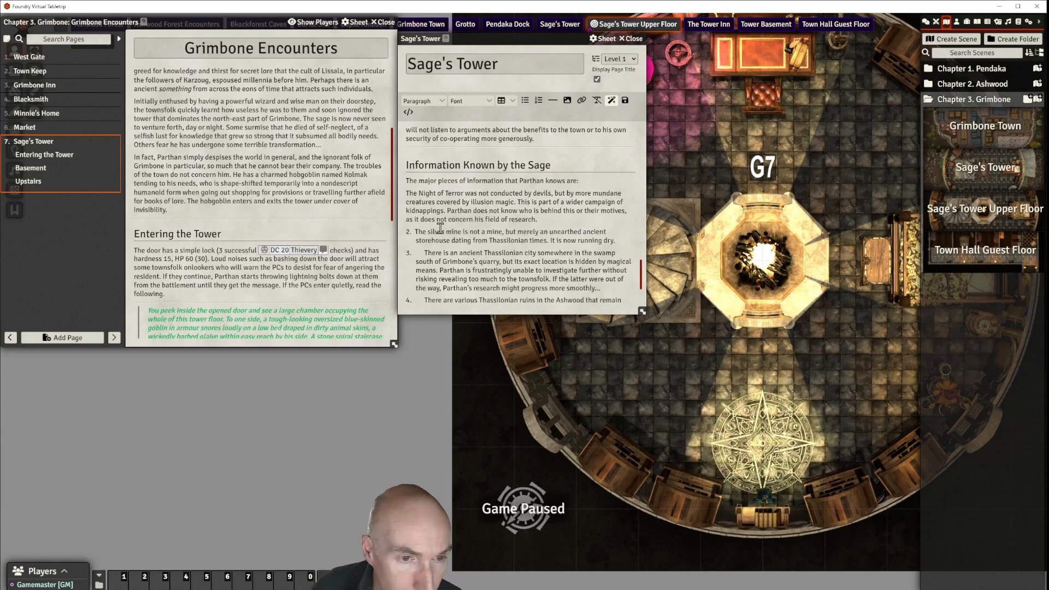
key(BackSpace)
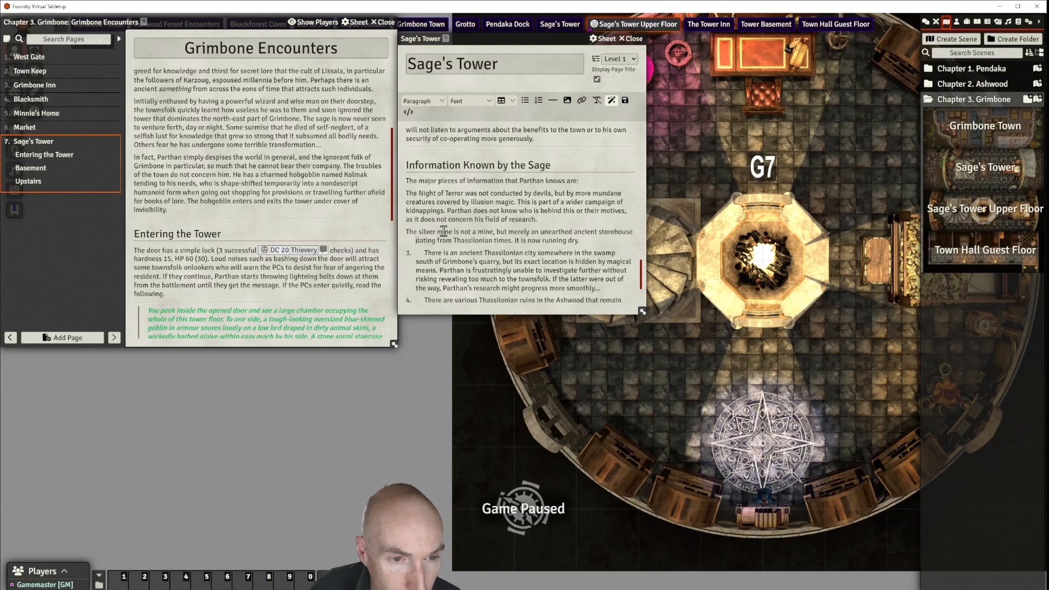
click(494, 233)
text(,)
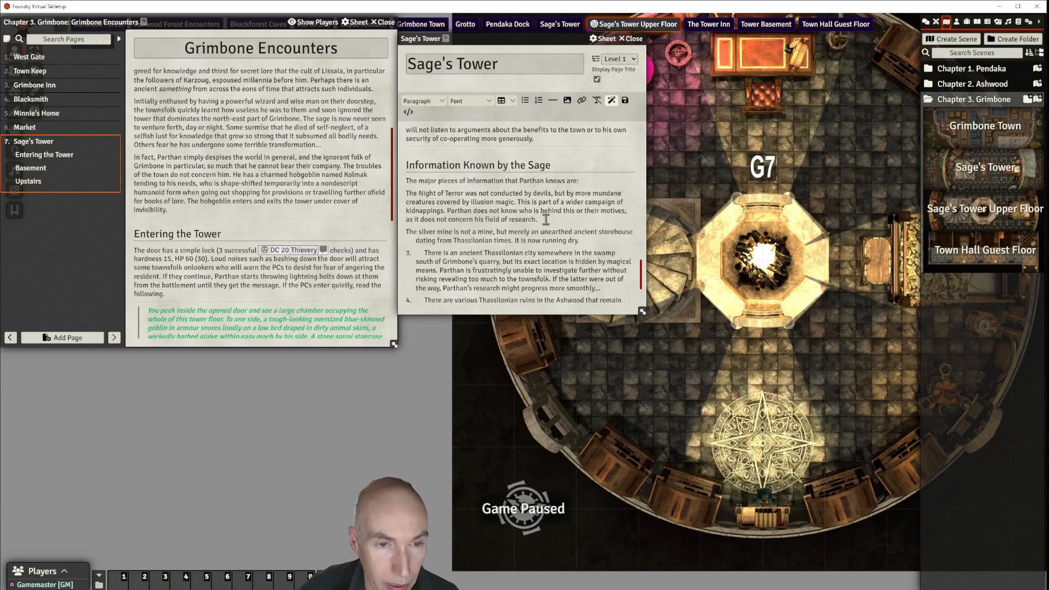
Step: Delete the pasted paragraphs from the silver mine entry through the fifth entry about the Ancient Thassilonians, keeping only the Night of Terror paragraph
scroll(547, 219, down, 1)
scroll(528, 217, up, 1)
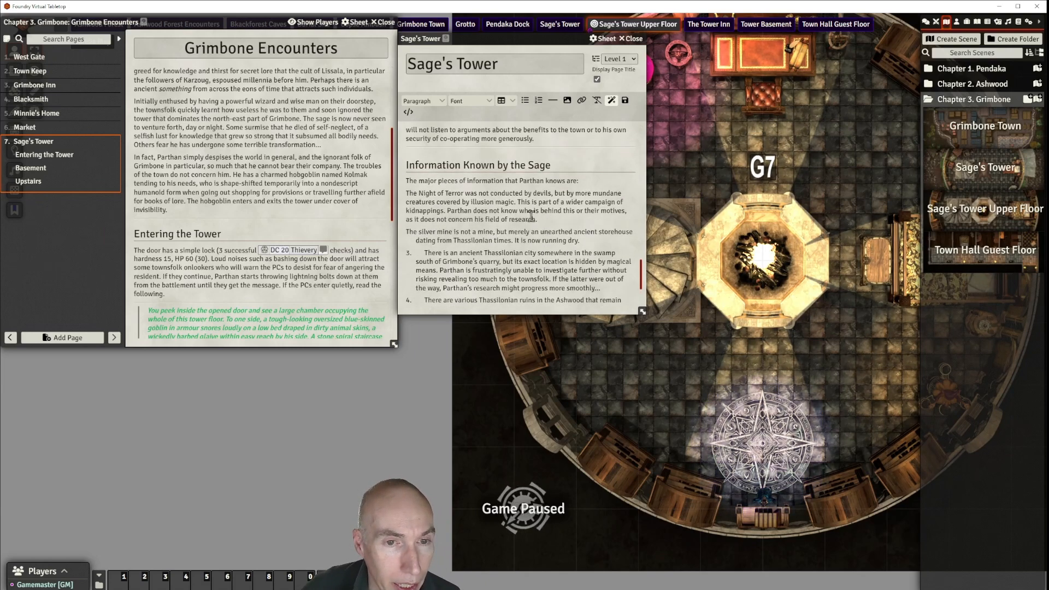
scroll(525, 216, down, 1)
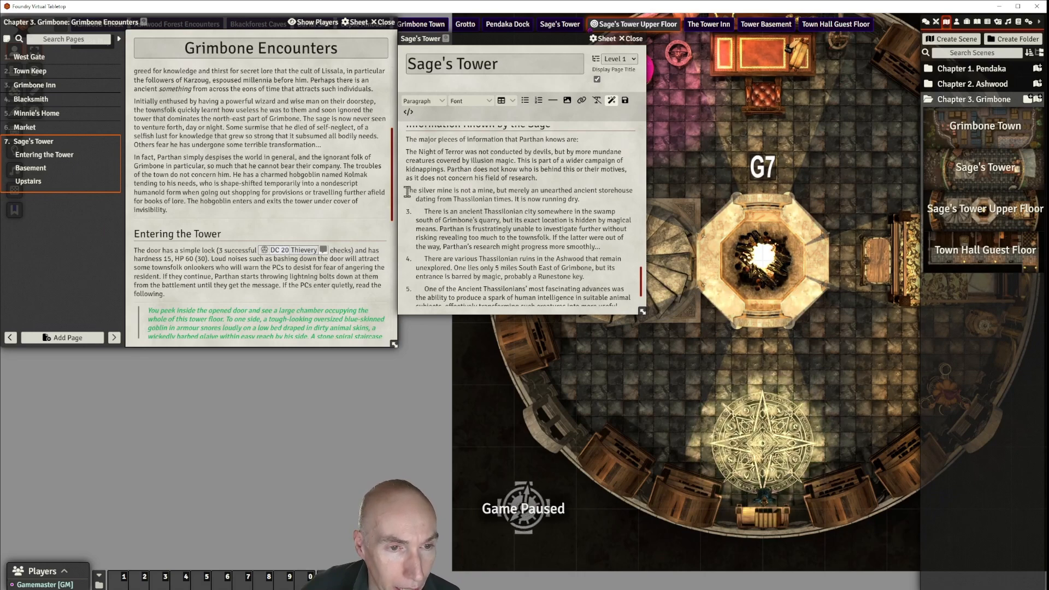
drag(406, 191, 497, 288)
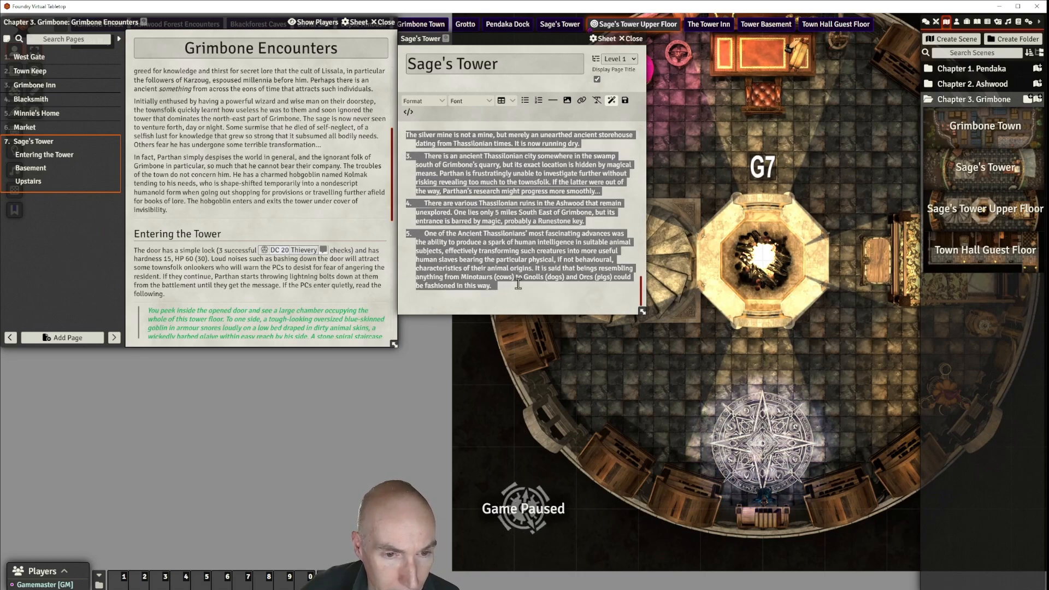
key(Delete)
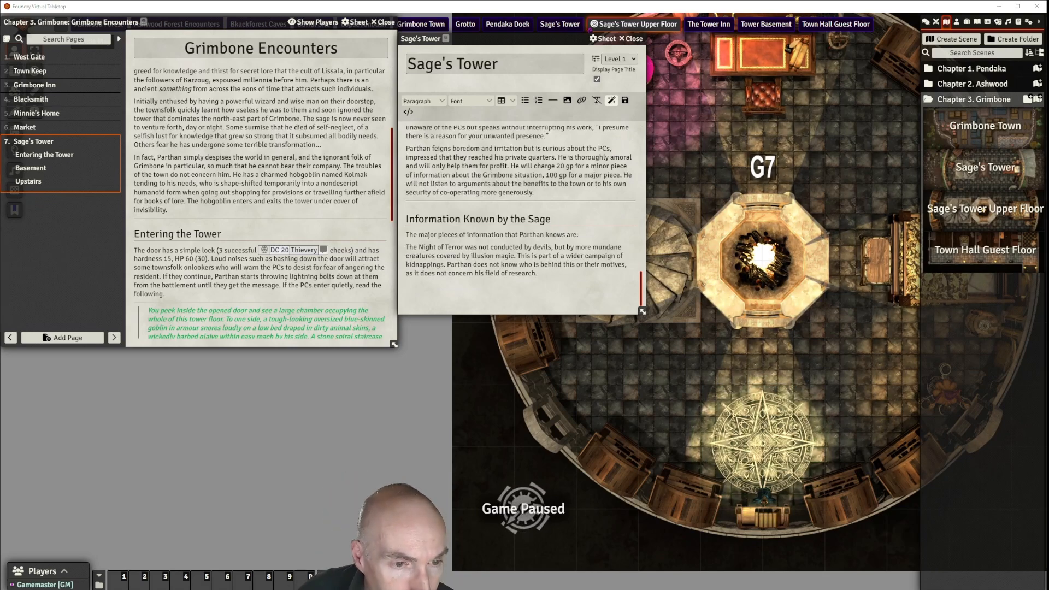
Step: Turn the Night of Terror paragraph into a bulleted list item
drag(405, 247, 538, 273)
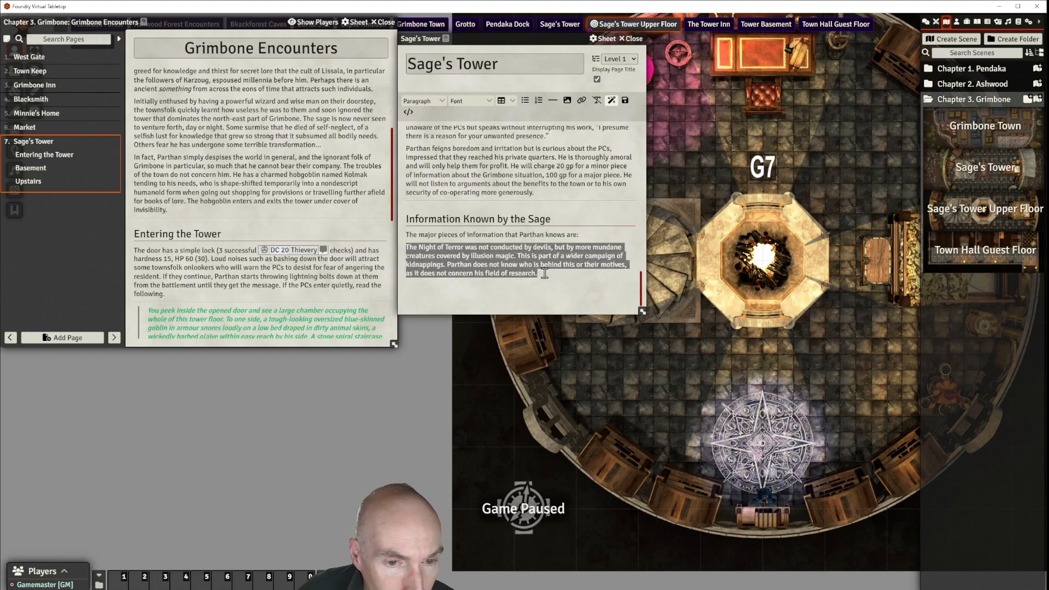
click(525, 105)
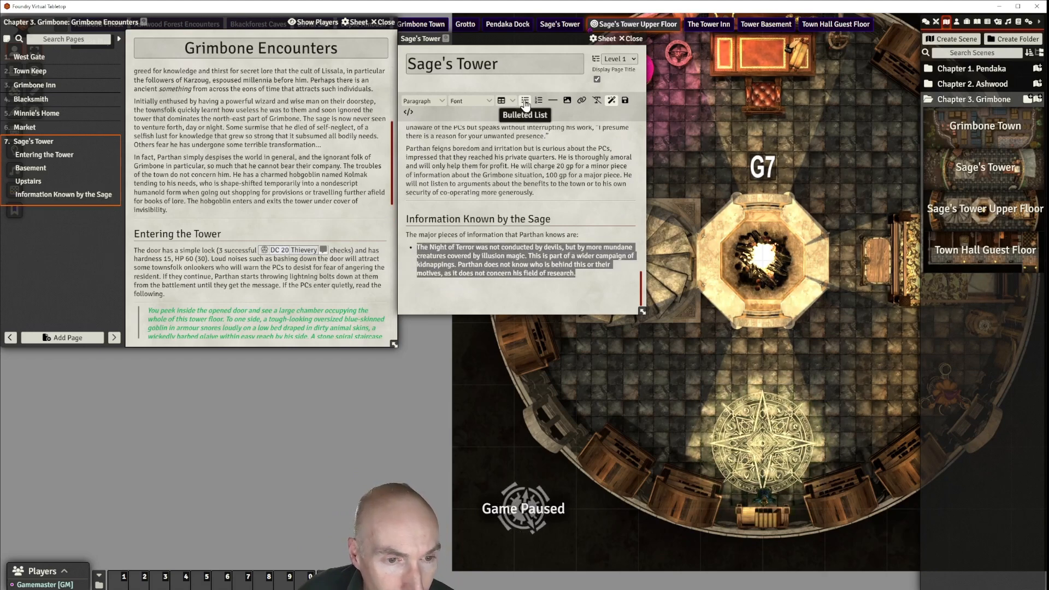
click(510, 265)
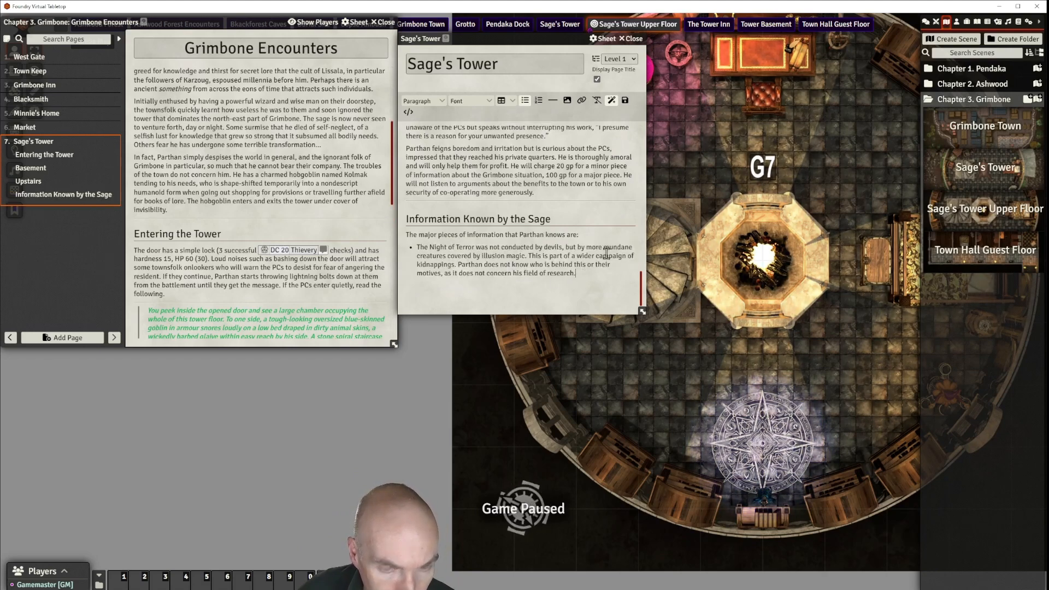
Step: Add a second bullet saying the silver mine is merely an unearthed Thassilonian storehouse now running dry, and strip the pasted manual number
key(Return)
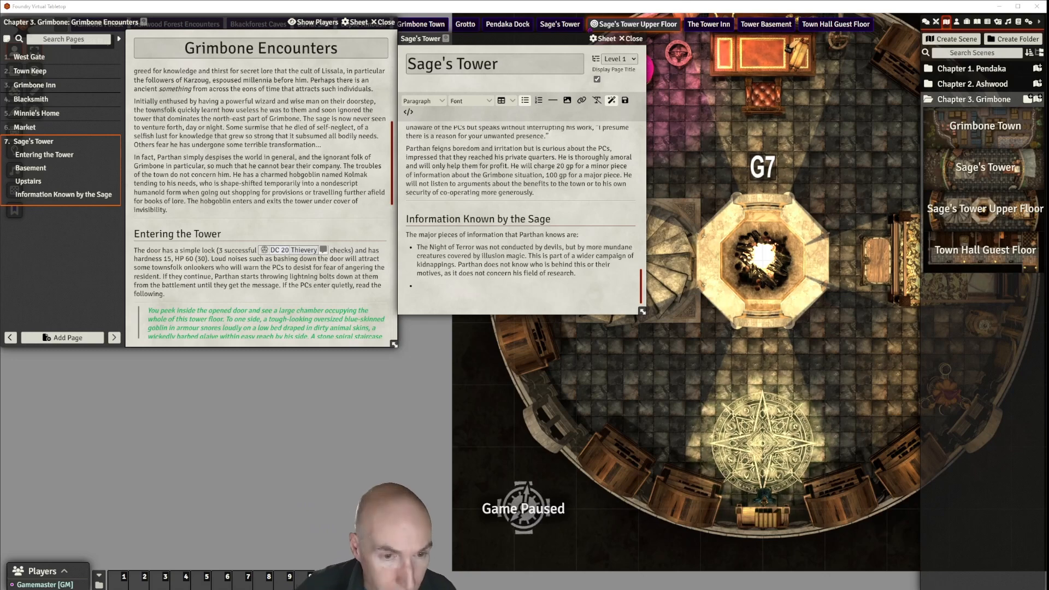
text(1.	The silver mine is not a mine, but merely an unearthed ancient storehouse dating from Thassilonian times. It is now running dry.)
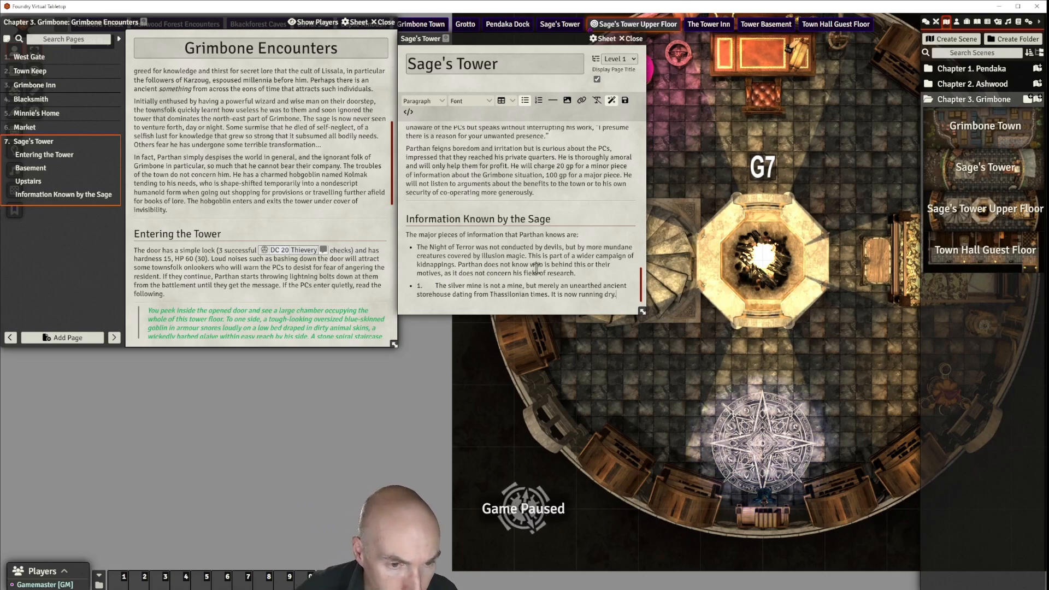
click(436, 285)
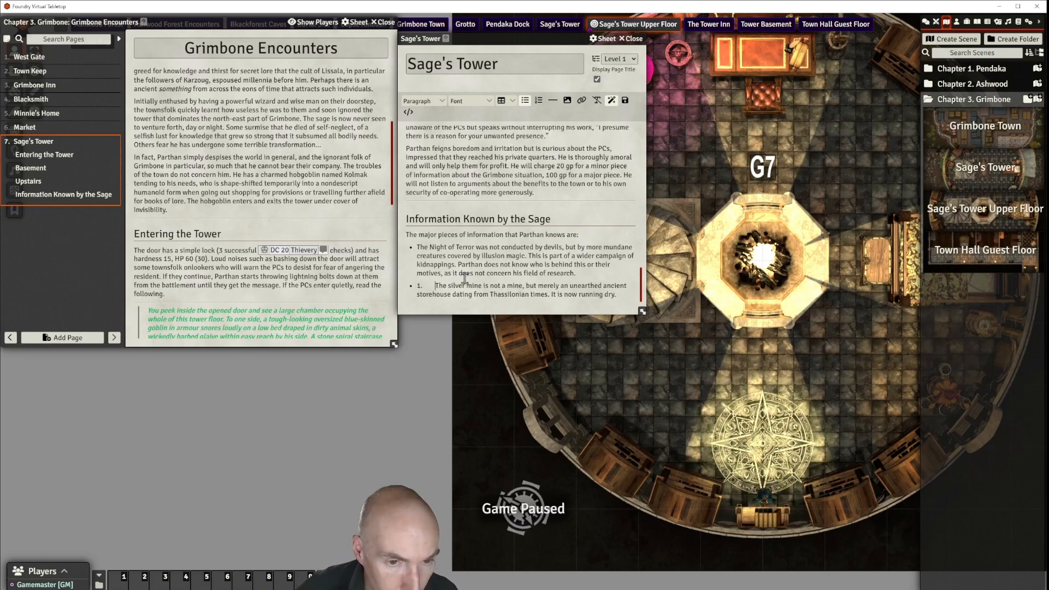
key(BackSpace)
key(BackSpace)
key(BackSpace)
key(BackSpace)
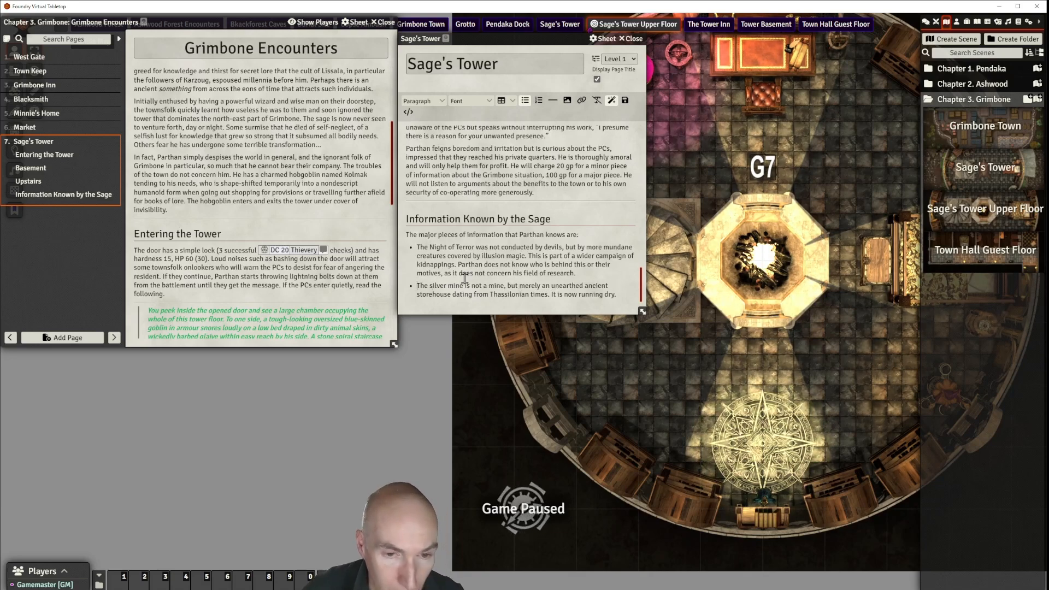
Step: Add a third bullet about the magically hidden Thassilonian city in the swamp south of Grimbone's quarry, removing its manual number and spacing
scroll(505, 261, down, 1)
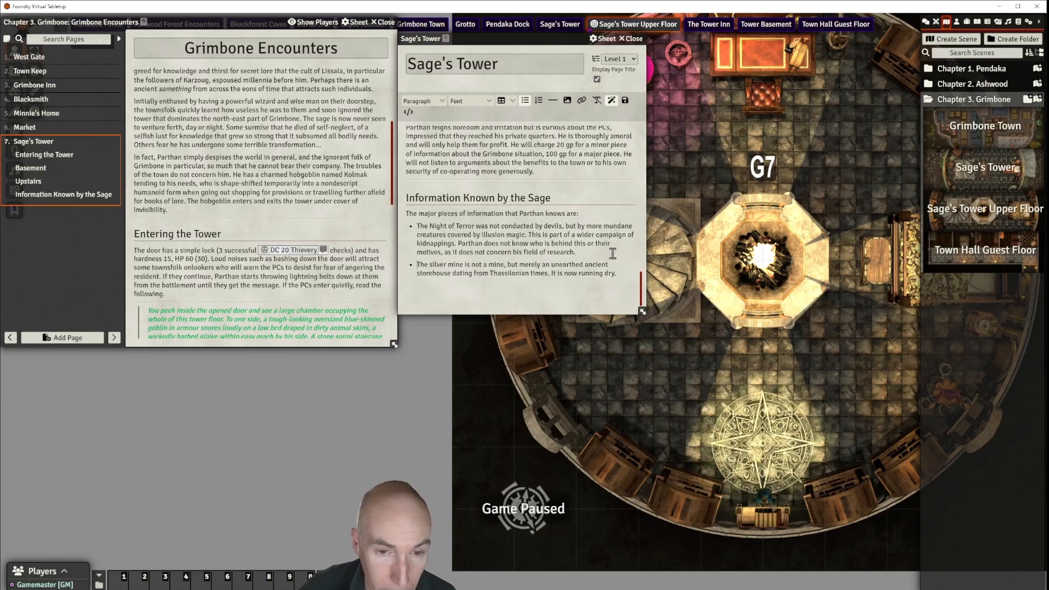
click(633, 267)
key(Return)
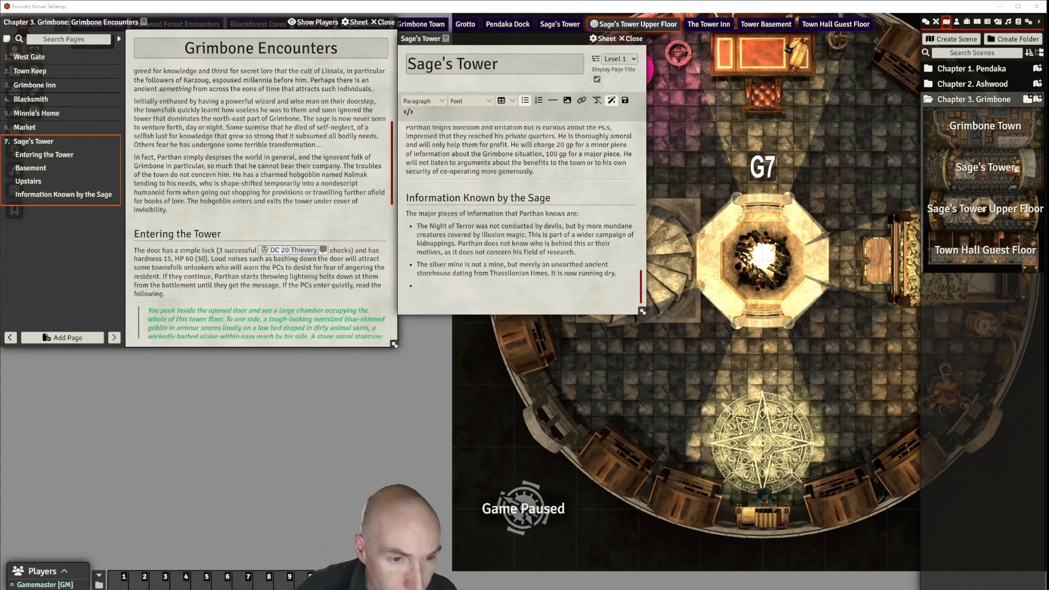
text(1.	There is an ancient Thassilonian city somewhere in the swamp south of Grimbone’s quarry, but its exact location is hidden by magical means. Parthan is frustratingly unable to investigate further without risking revealing too much to the townsfolk. If the latter were out of the way, Parthan’s research might progress more smoothly...)
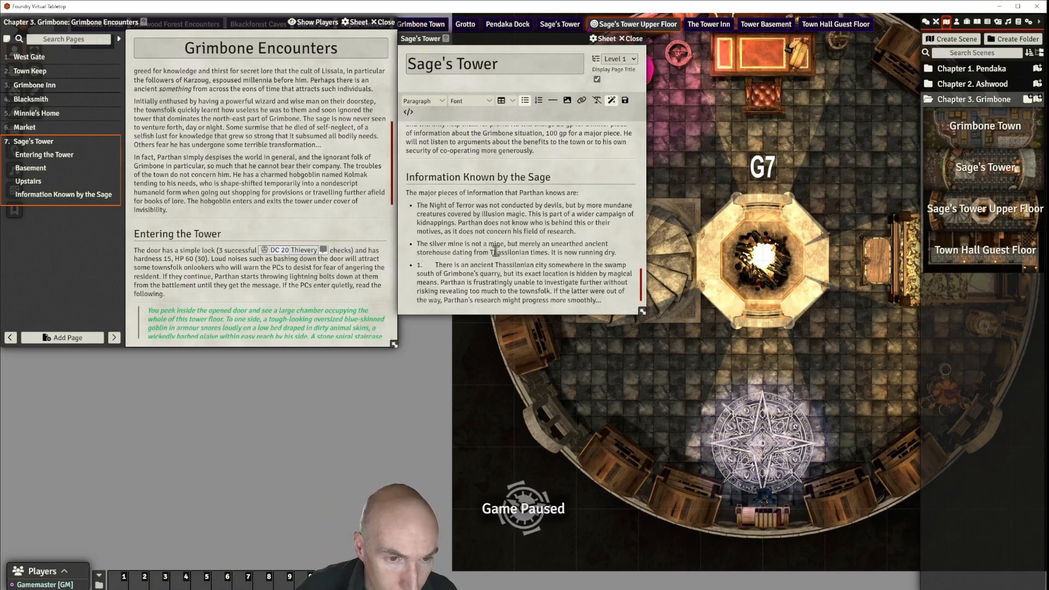
click(436, 264)
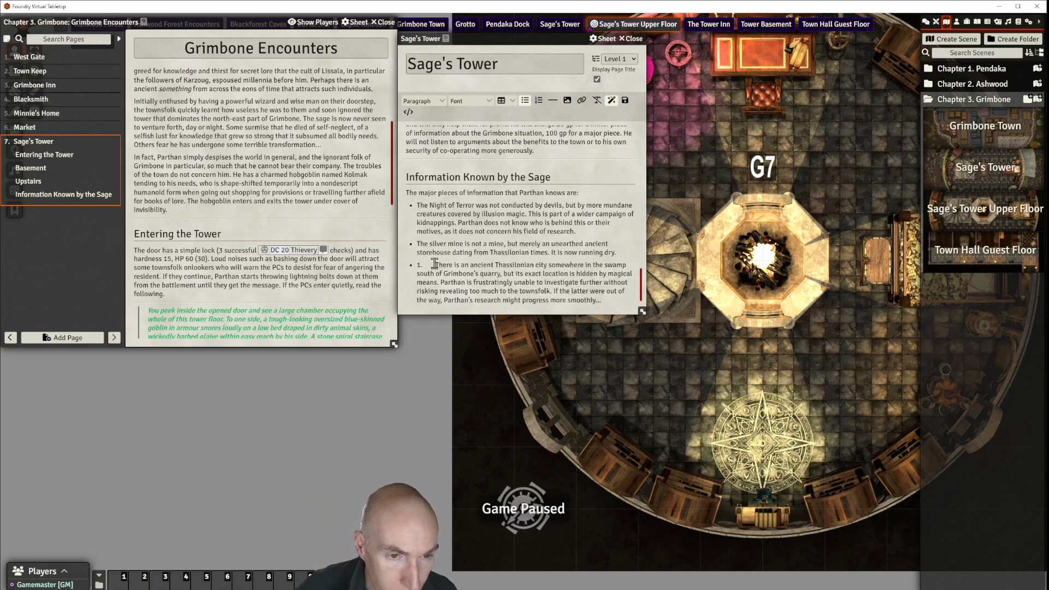
key(BackSpace)
key(BackSpace)
key(BackSpace)
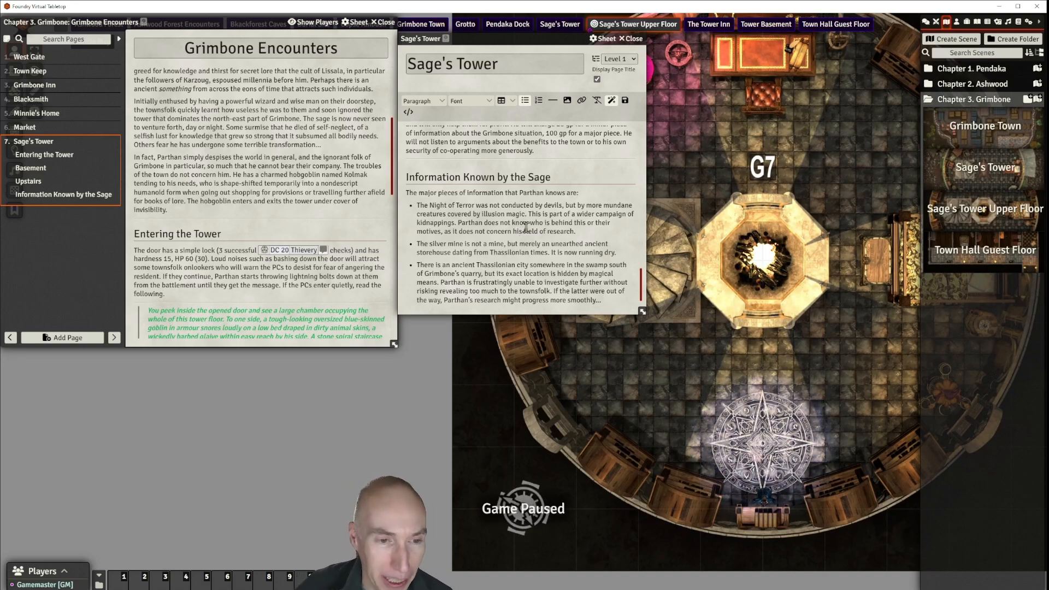
Step: Add a fourth bullet about the unexplored Thassilonian ruins in the Ashwood, one 5 miles South East of Grimbone, without its manual number
scroll(572, 256, down, 1)
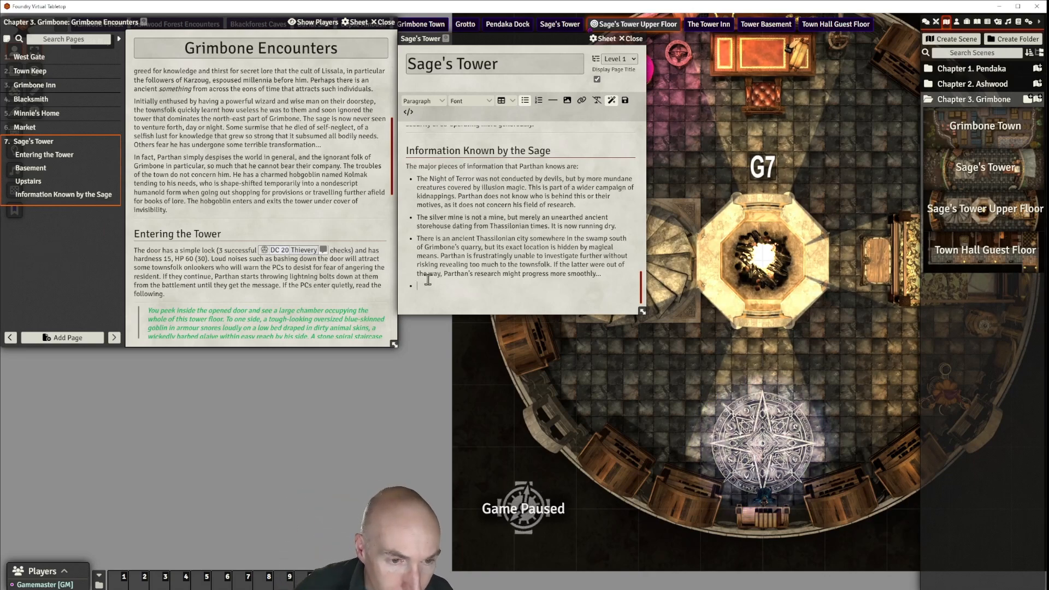
text(1. There are various Thassilonian ruins in the Ashwood that remain unexplored. One lies only 5 miles South East of Grimbone, but its entrance is barred by magic, probably a Runestone key.)
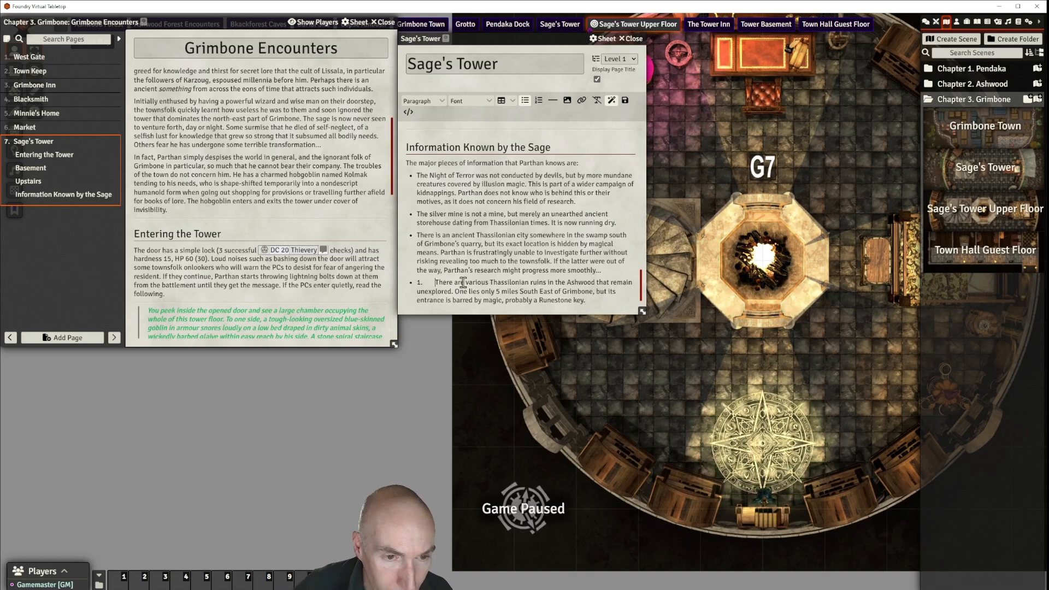
click(436, 282)
key(BackSpace)
key(BackSpace)
key(BackSpace)
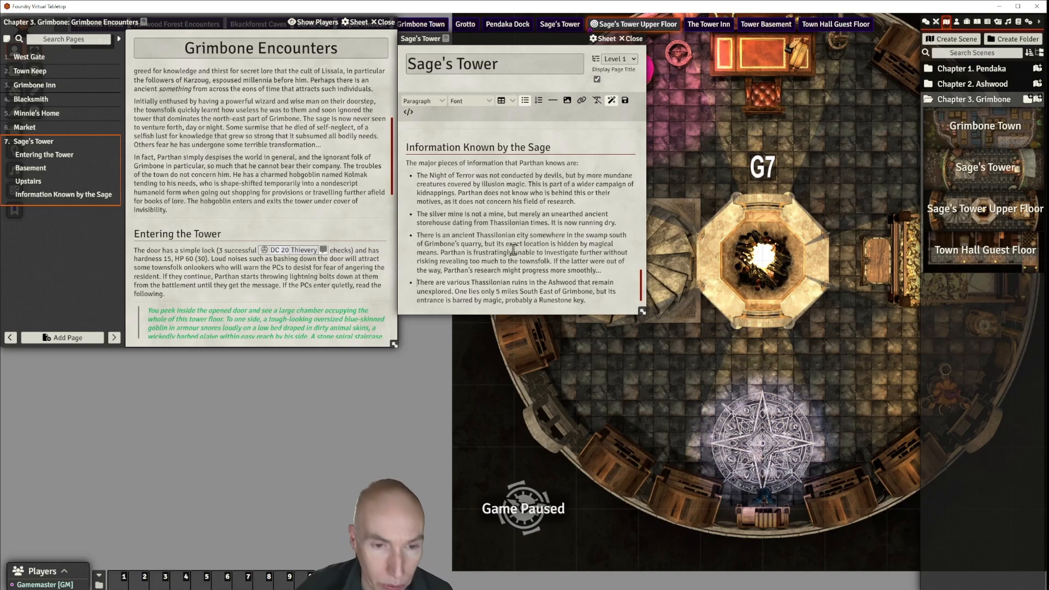
Step: Add a fifth bullet about the Ancient Thassilonians giving animals a spark of human intelligence, and delete its manual number and spacing
click(586, 302)
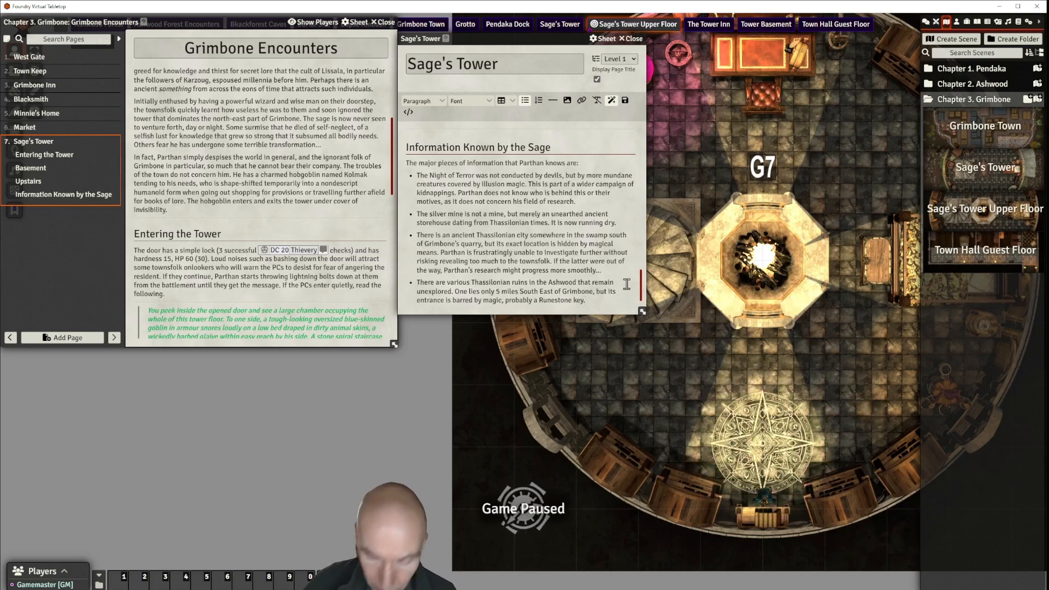
key(Return)
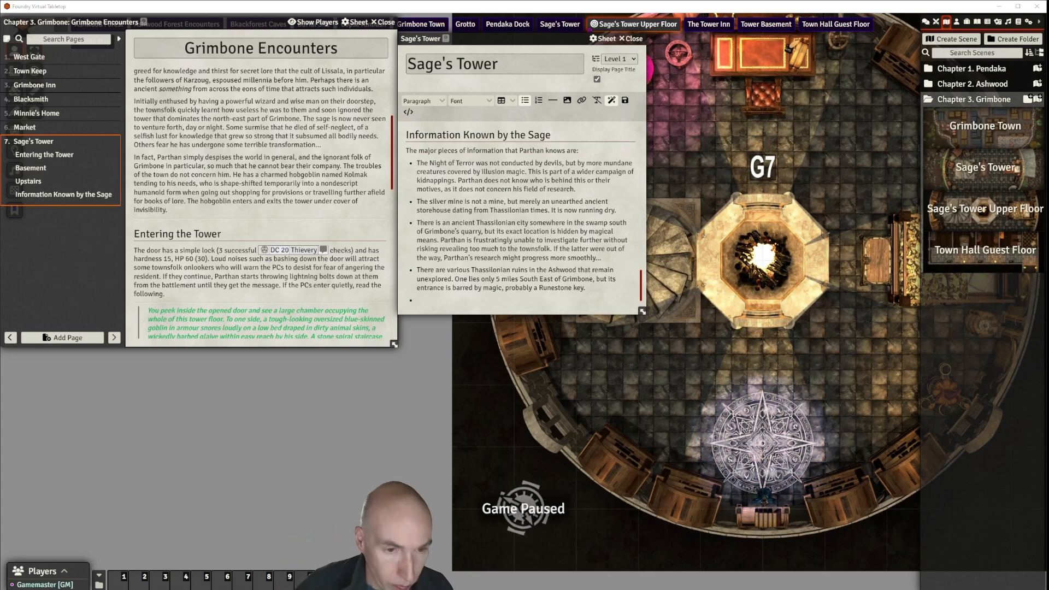
text(One of the Ancient Thassilonians' most fascinating advances was the ability to produce a spark of human intelligence in suitable animal subjects, effectively transforming such creatures into more useful human slaves bearing the particular physical, if not behavioural, characteristics of their animal origins. It is said that beings resembling anything from Minotaurs (cows) to Gnolls (dogs) and Orcs (pigs) could be fashioned in this way.)
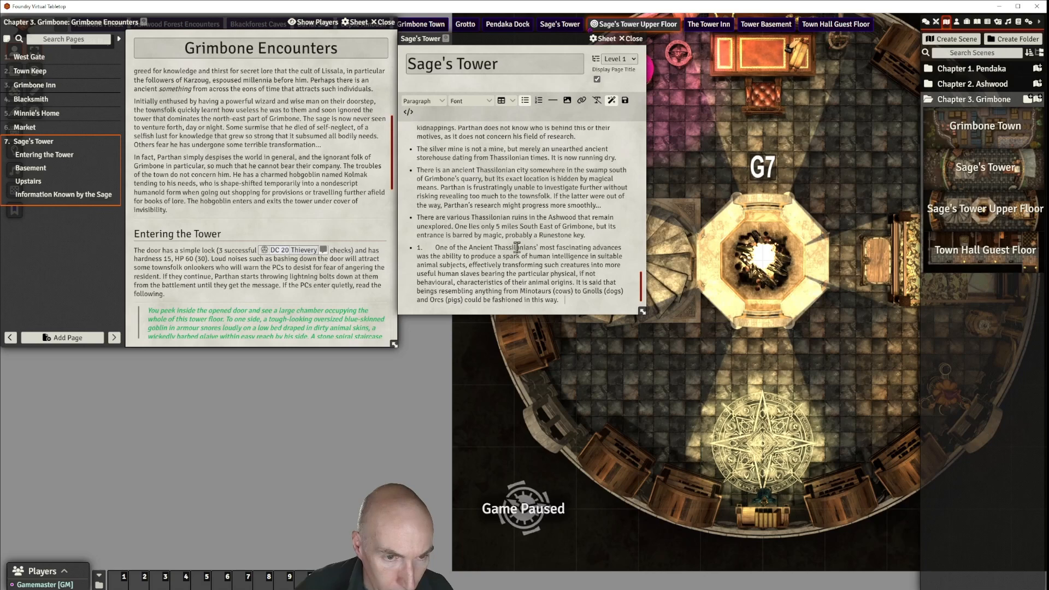
click(436, 250)
key(BackSpace)
key(BackSpace)
key(BackSpace)
key(BackSpace)
key(BackSpace)
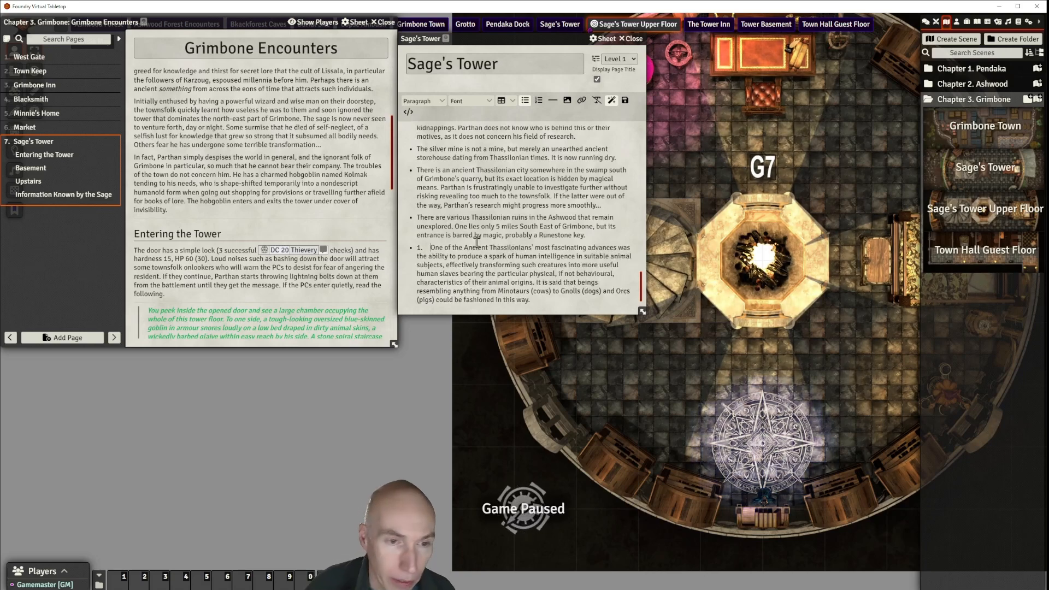
key(BackSpace)
key(BackSpace)
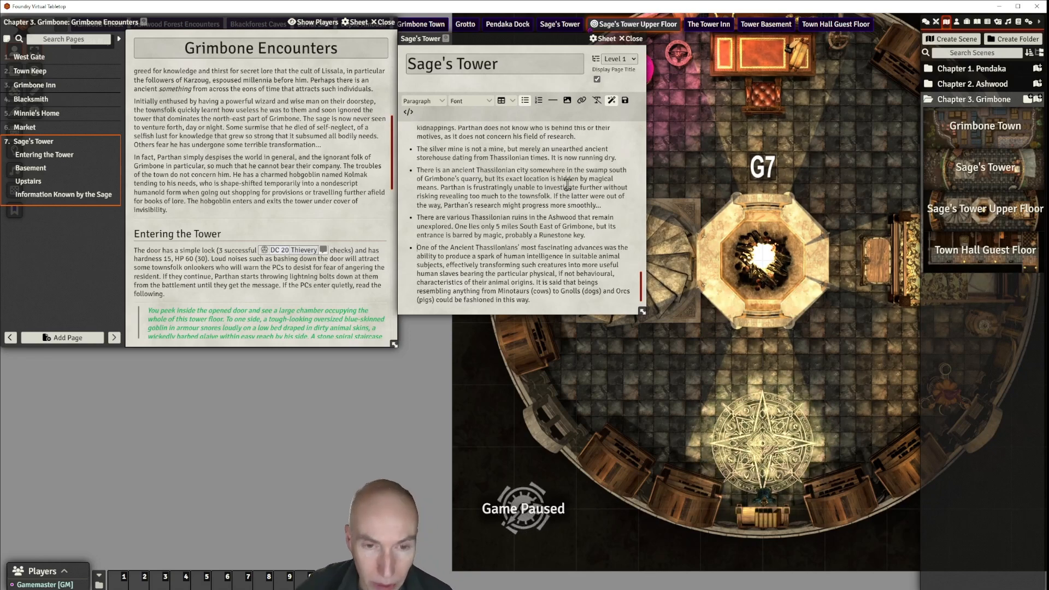
Step: End the bulleted list after the Ancient Thassilonians entry and start a plain paragraph line below it
scroll(541, 207, down, 1)
scroll(512, 229, up, 2)
scroll(513, 235, down, 2)
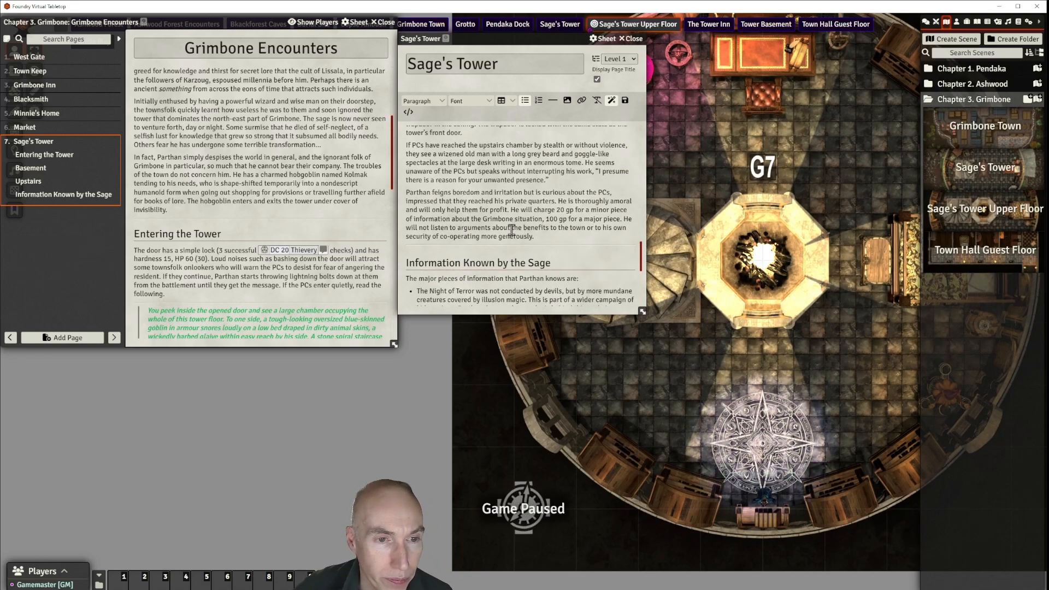
scroll(525, 251, up, 2)
scroll(541, 267, down, 1)
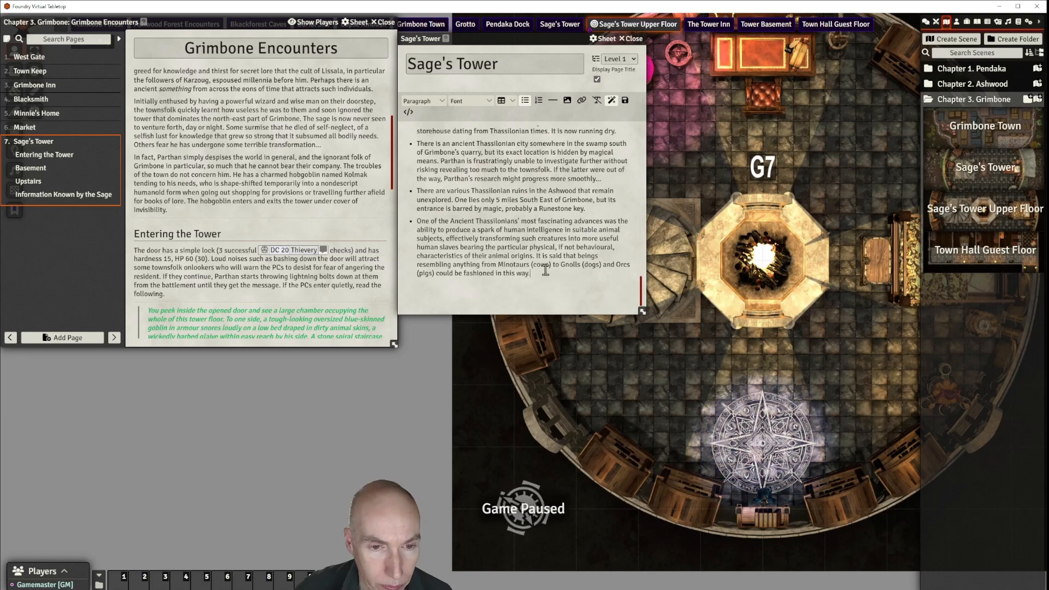
click(423, 101)
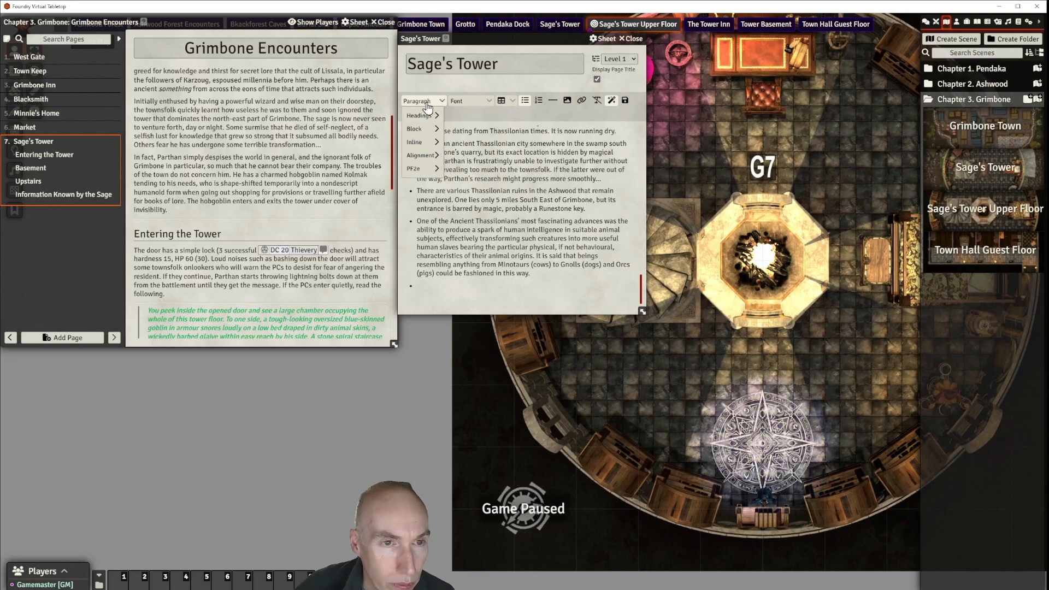
mouse_move(427, 120)
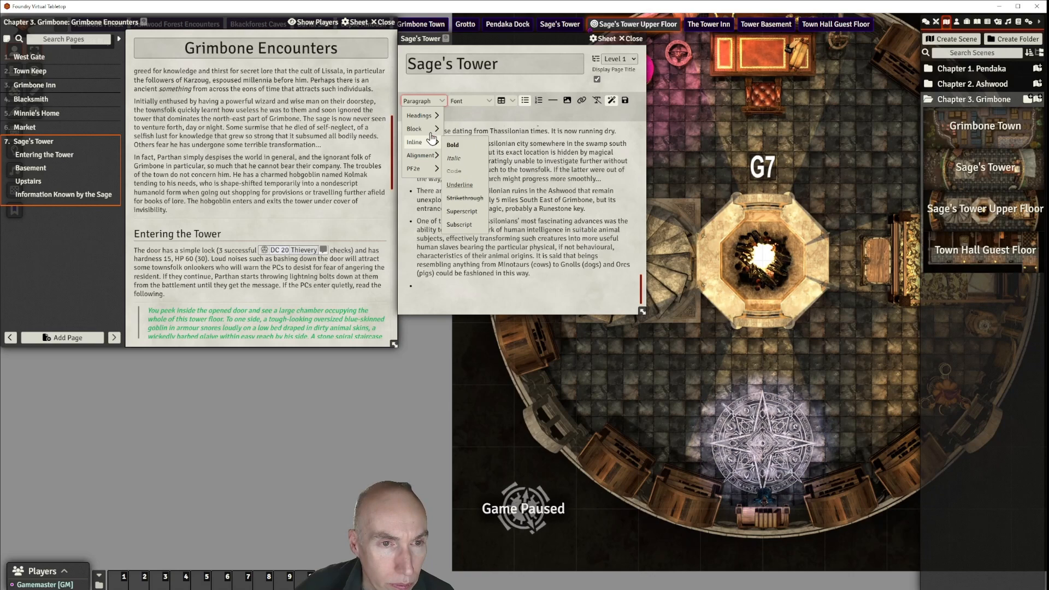
click(466, 116)
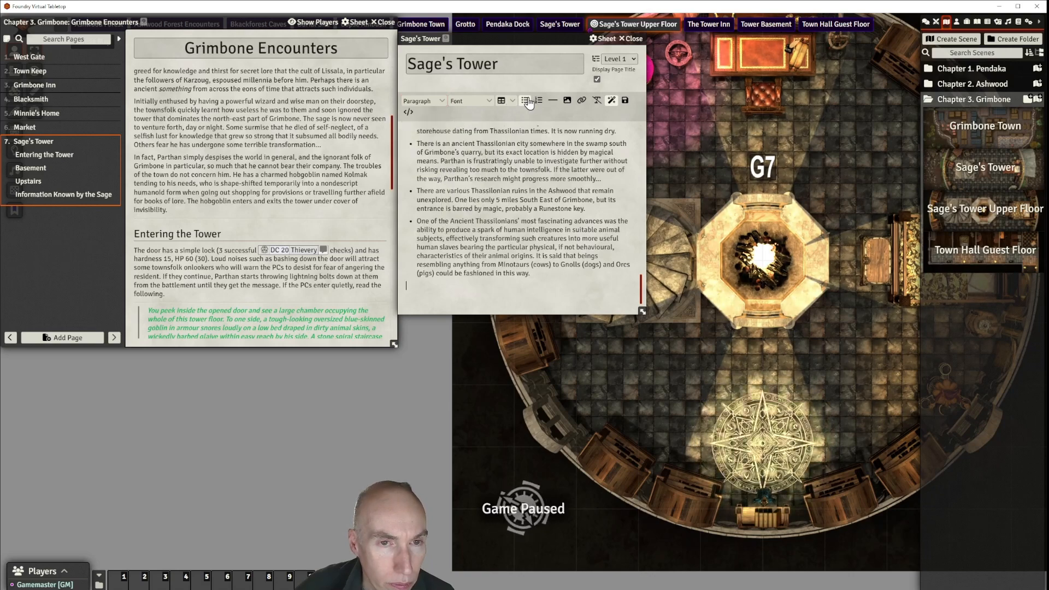
click(525, 101)
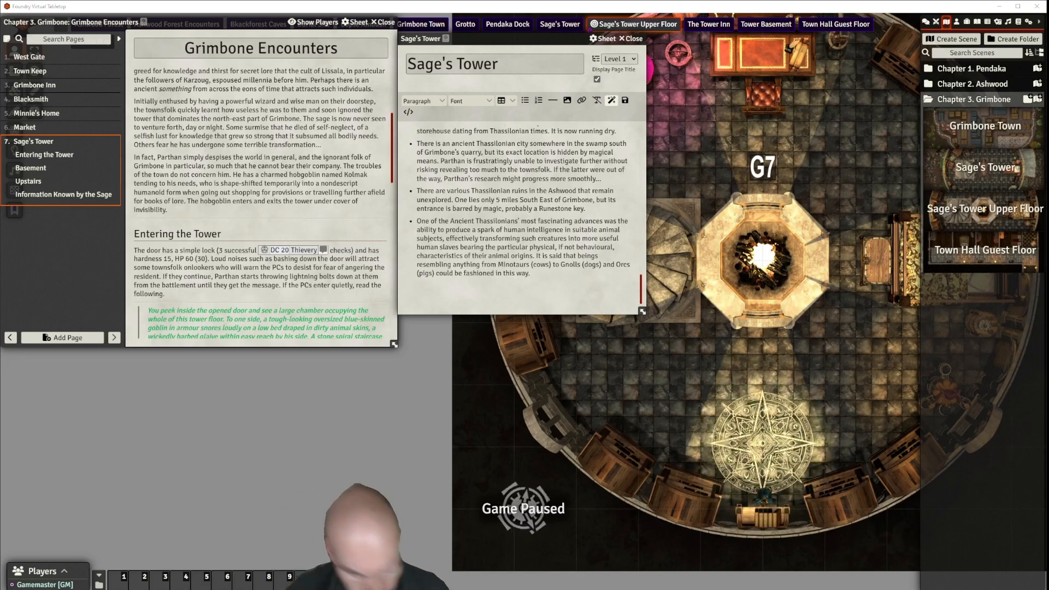
Step: Add paragraphs below the Sage's Tower bullet list covering minor pieces of information, Parthan's spellcasting and scrolls, and how he avoids combat
click(418, 291)
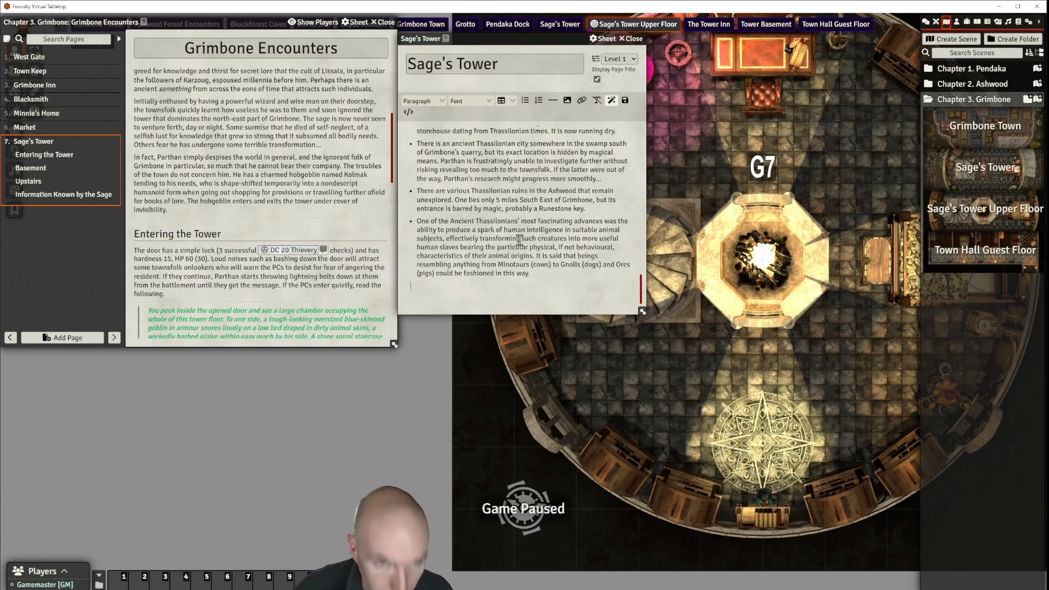
scroll(519, 180, down, 2)
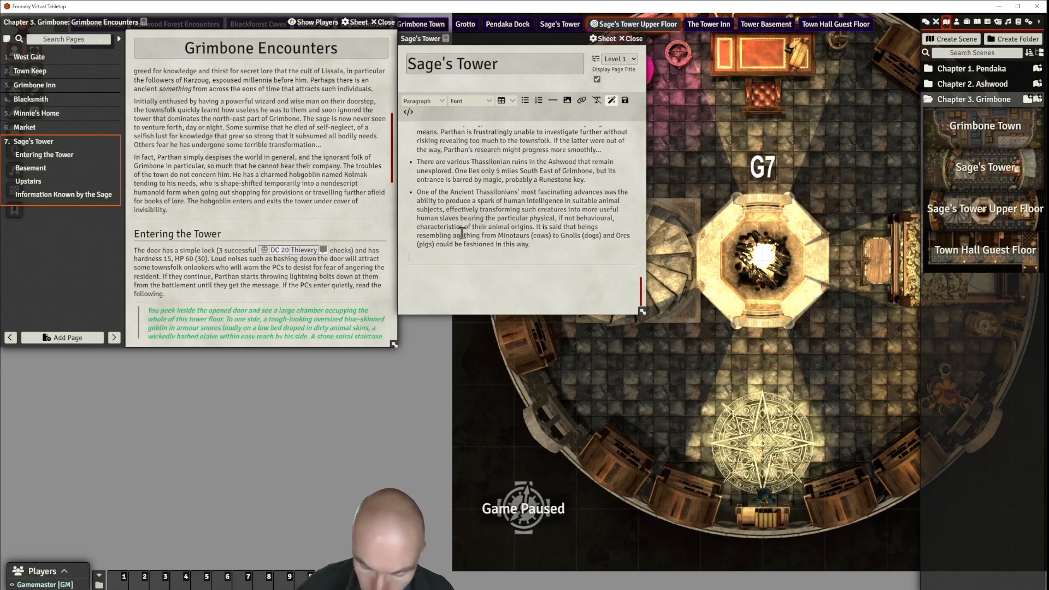
scroll(462, 233, up, 1)
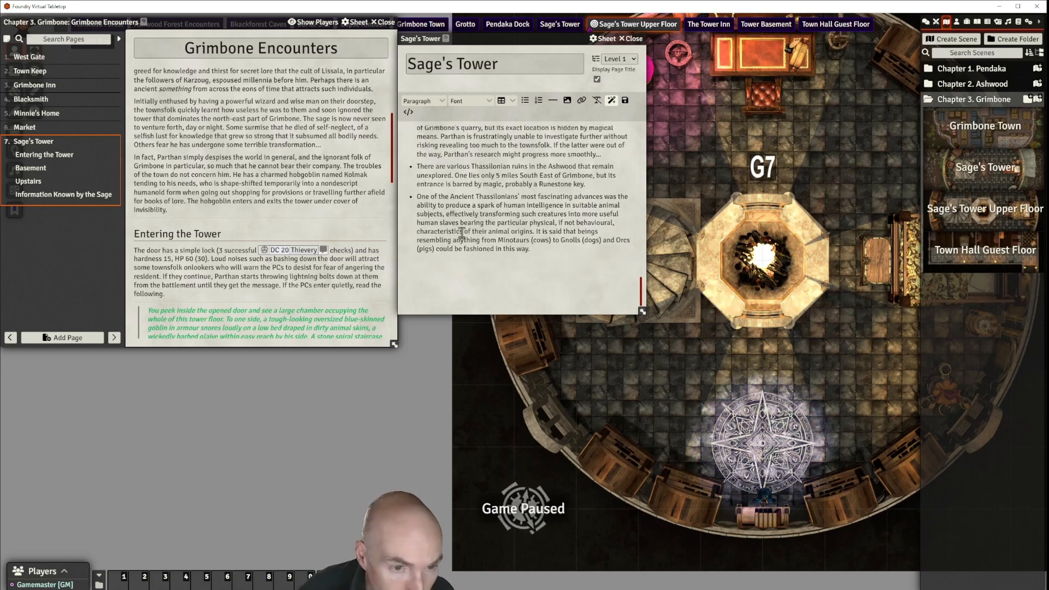
click(530, 249)
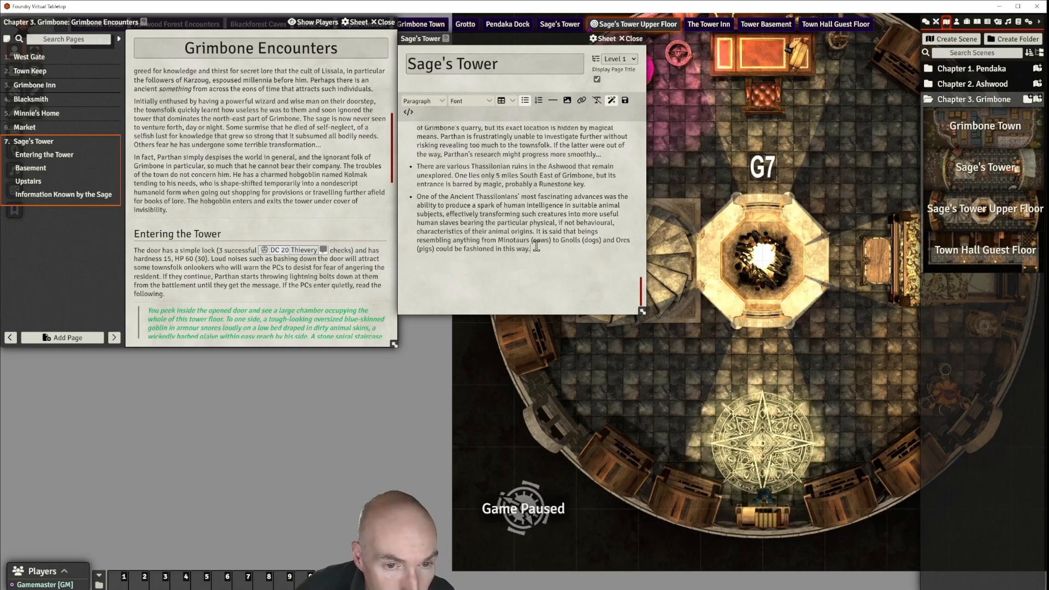
click(552, 101)
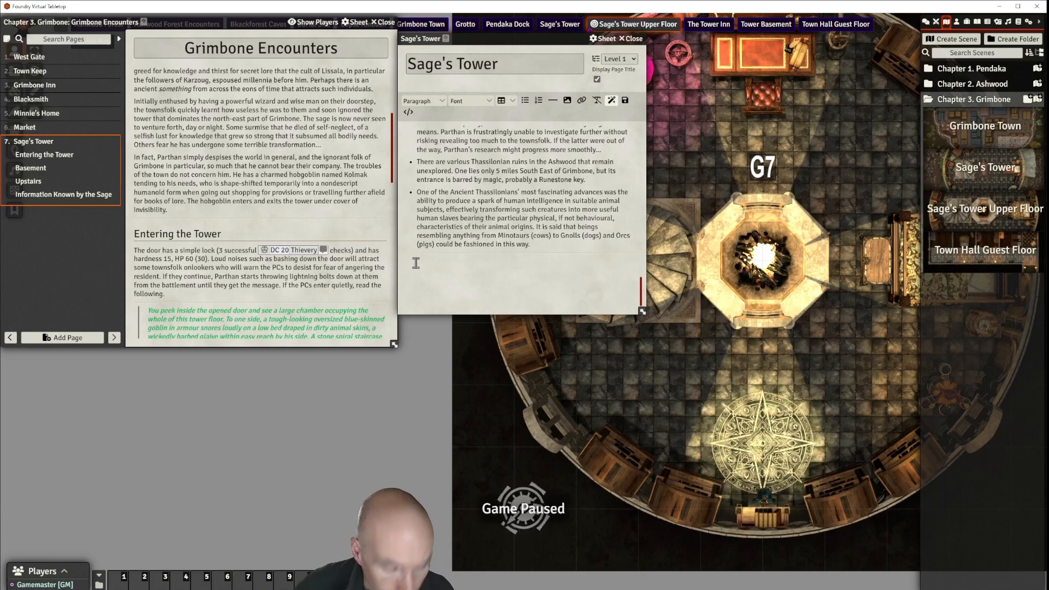
text(Minor pieces of information include background snippets of Thassilonian lore, local lore or knowledge that could be gained from other residents of Grimbone, including the presence of werewolves, vampires and a ghoul plague as well as minor details about Ashwood encounters and random encounters. Parthan is a Sage with the Wizard Archetype, so he can cast identify magic and detect magic at will. He can also use Scrolls using his Spellcasting Modifier of +12, Spell DC 22. On his person are 3 5th level Lightning Bolt Spells. Parthan will avoid combat if possible, fleeing by using an invisibility Scroll if the encounter is going against him. He might seek revenge at a later time, when the odds are more to his advantage, and when he can make sure his treasured library can be retrieved safely.)
scroll(514, 208, up, 1)
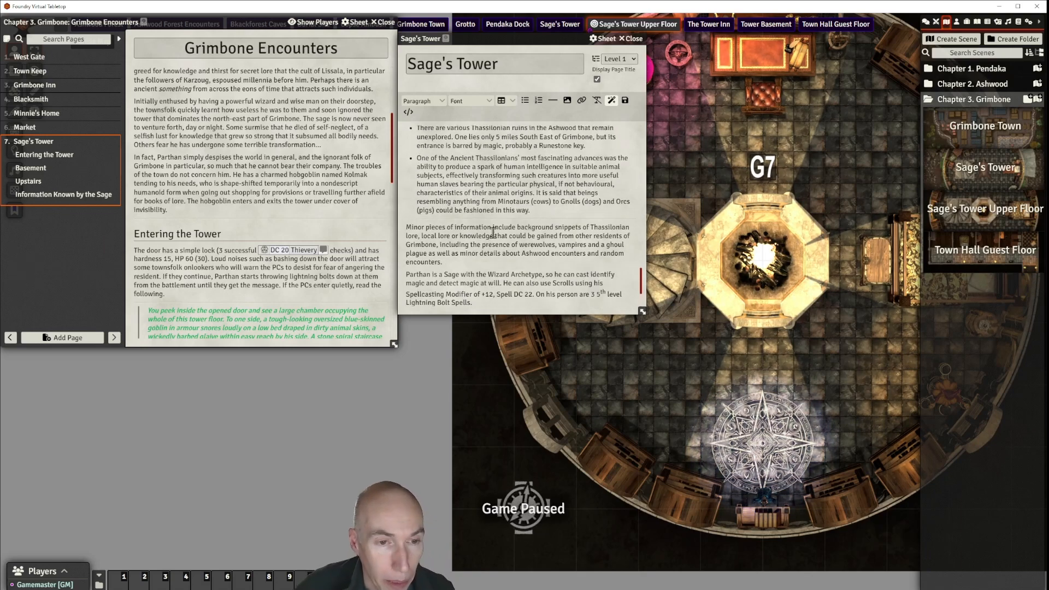
scroll(522, 184, down, 1)
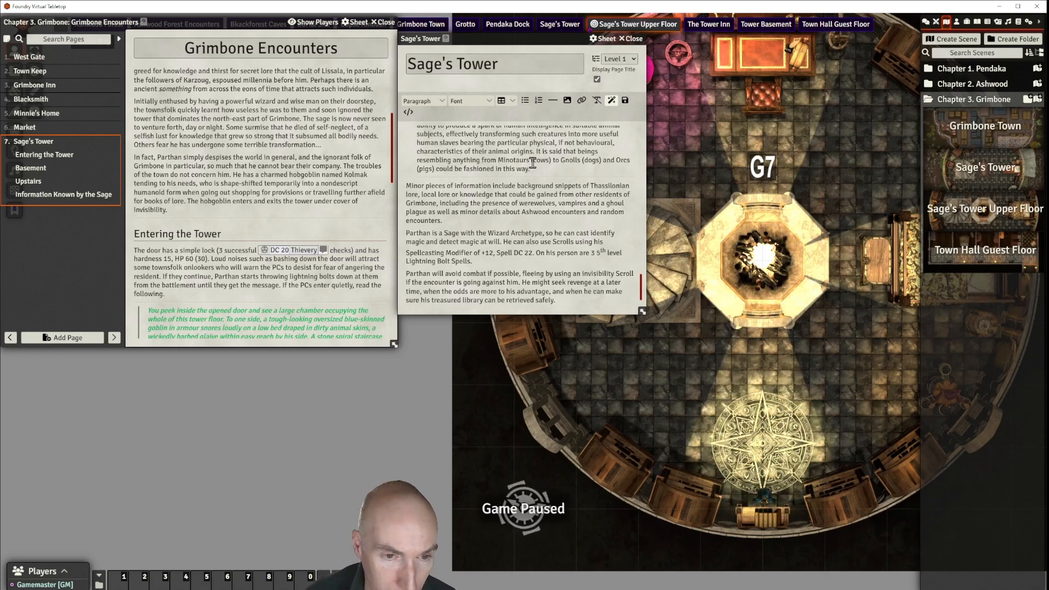
Step: Remove the spellcasting modifier and spell DC from Parthan's paragraph, rewording it to "He can also use Scrolls and on his person are"
click(492, 264)
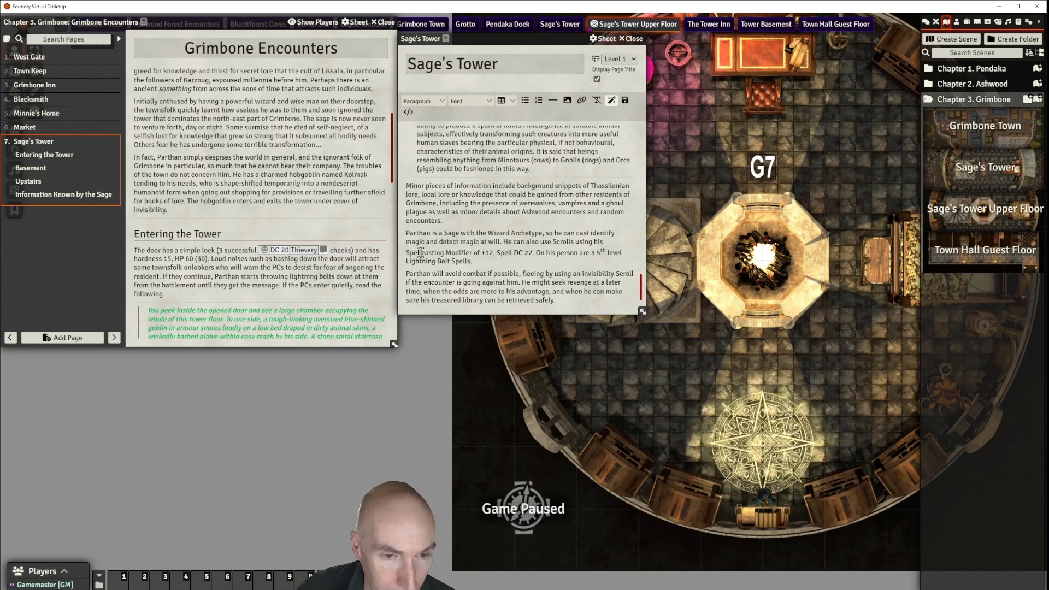
drag(412, 252, 547, 253)
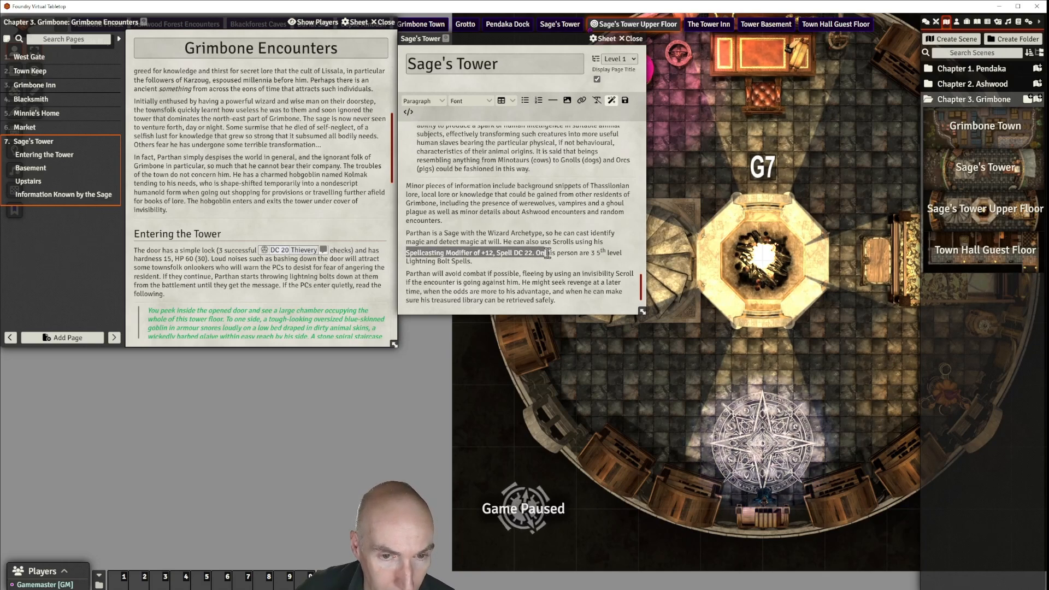
key(BackSpace)
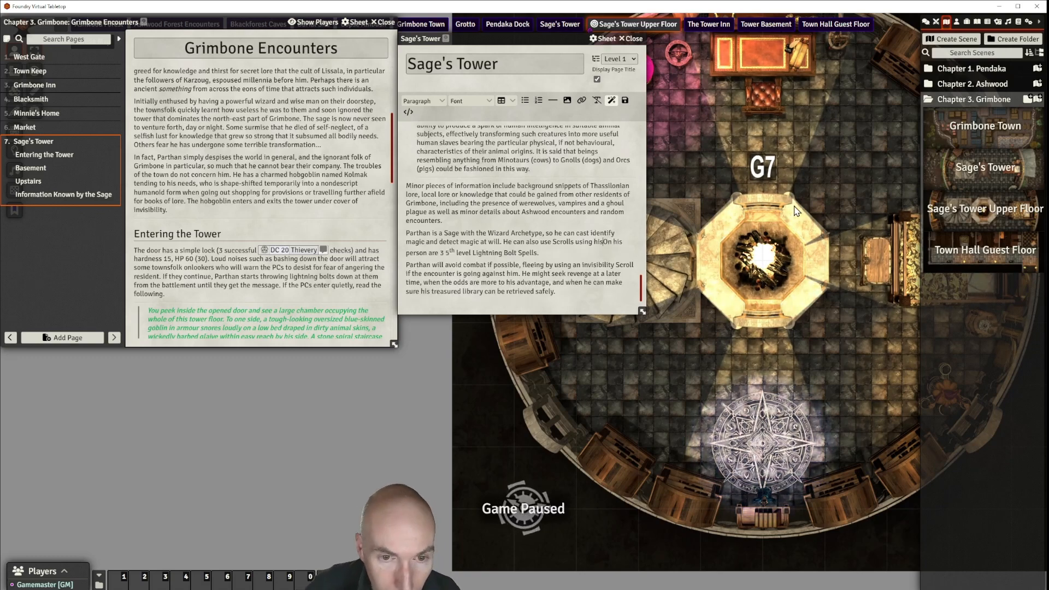
key(BackSpace)
key(BackSpace)
key(BackSpace)
key(BackSpace)
key(BackSpace)
key(BackSpace)
key(BackSpace)
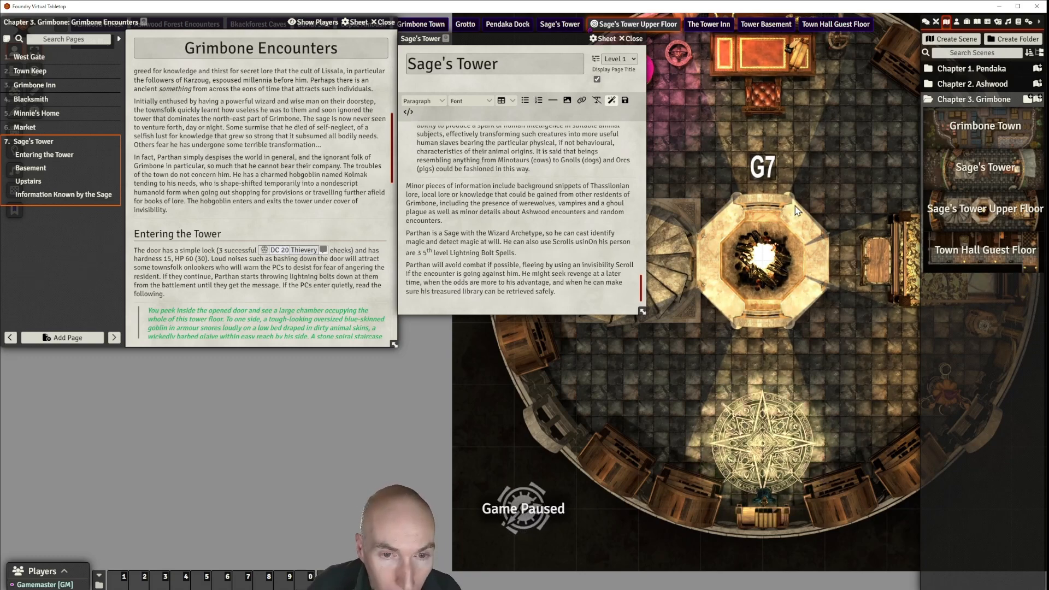
text(and o)
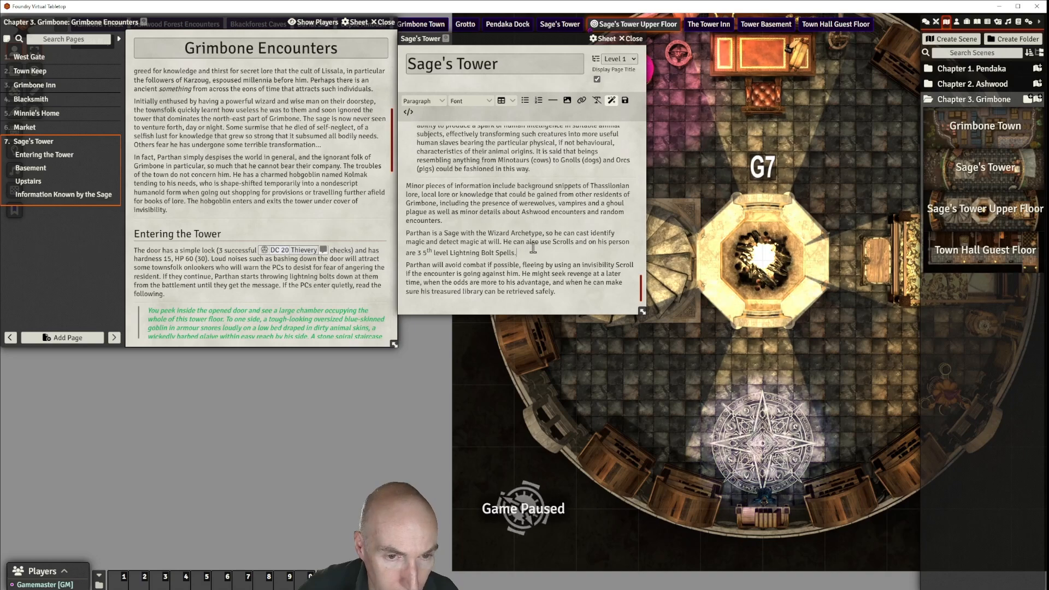
scroll(531, 244, down, 1)
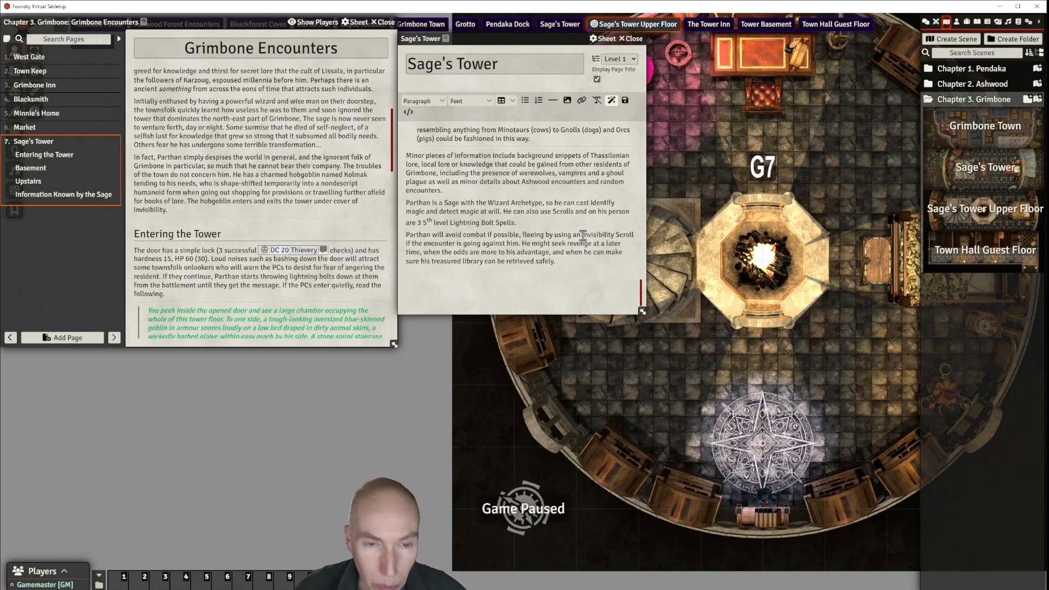
Step: Open the Parthan the Sage creature sheet and show its inventory
click(956, 22)
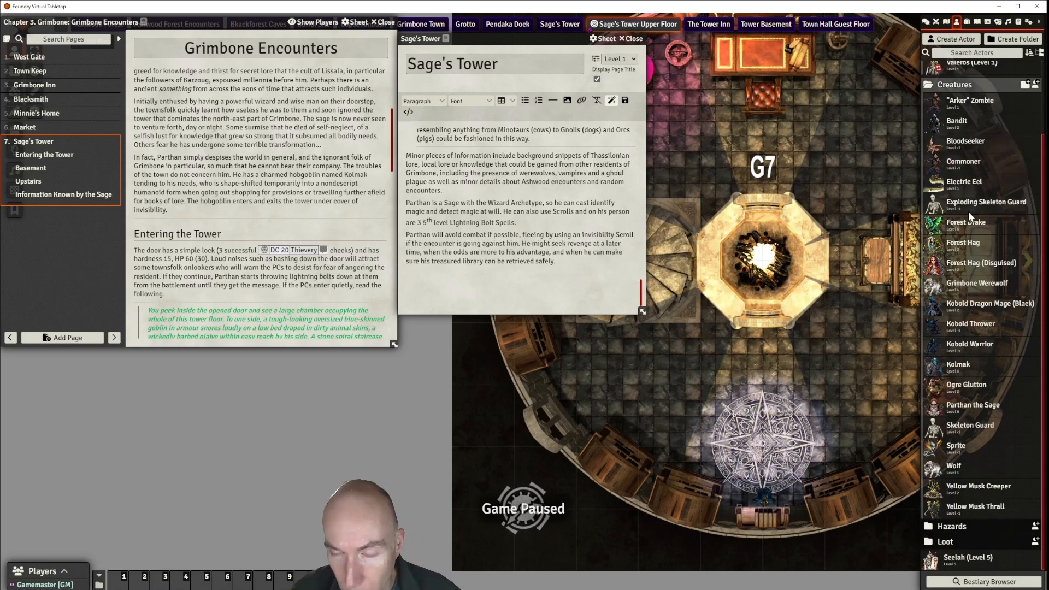
scroll(964, 433, up, 2)
scroll(965, 434, down, 2)
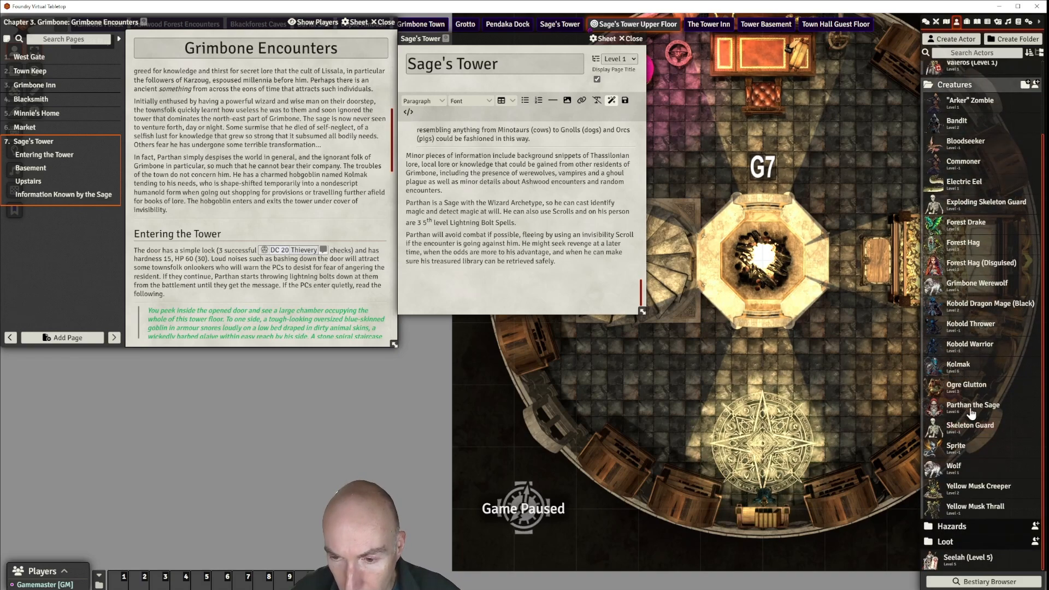
click(969, 407)
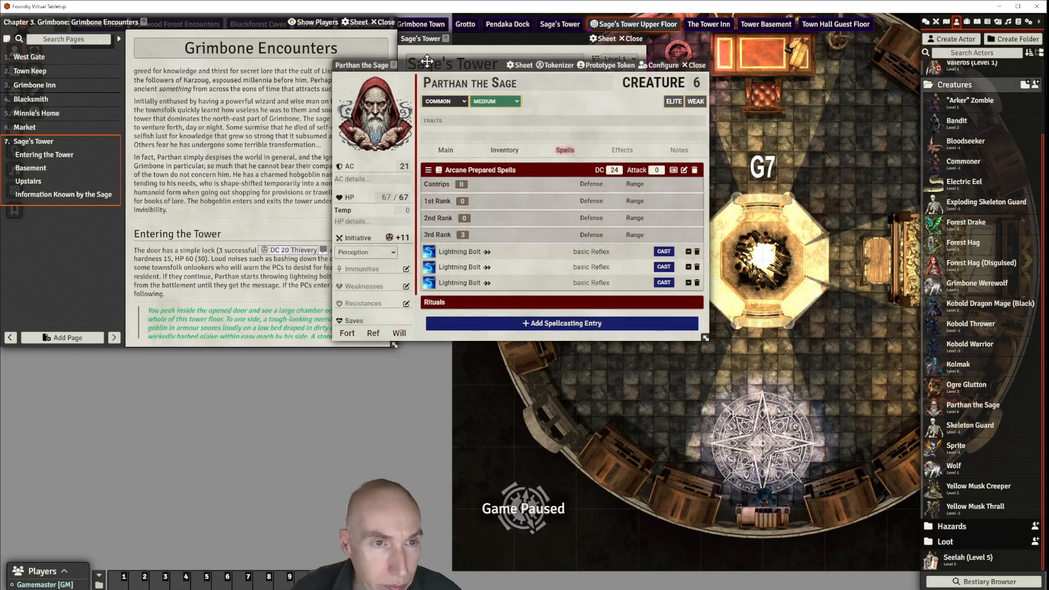
drag(442, 54, 328, 37)
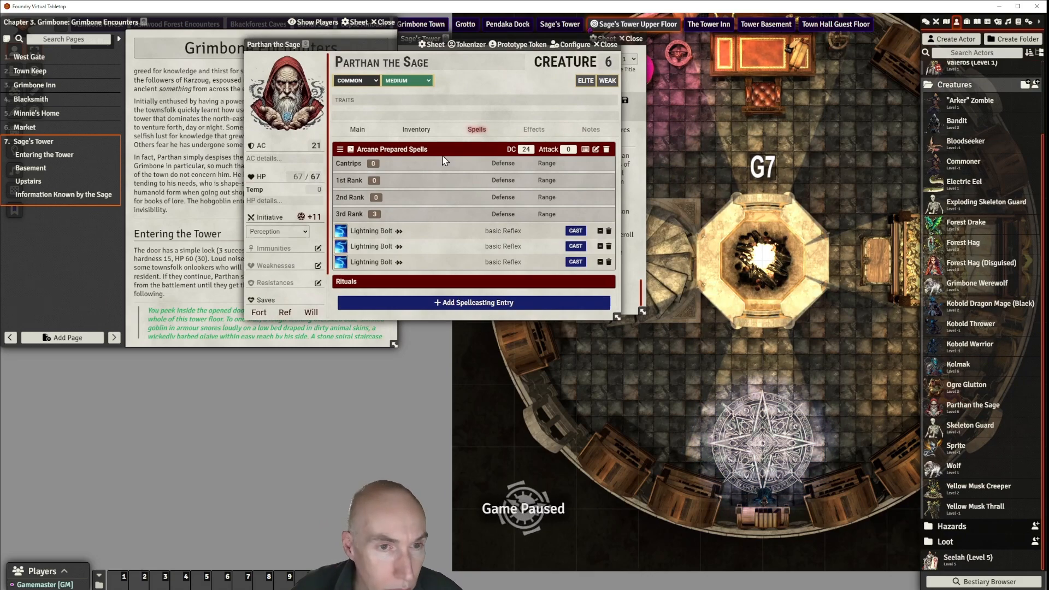
click(415, 130)
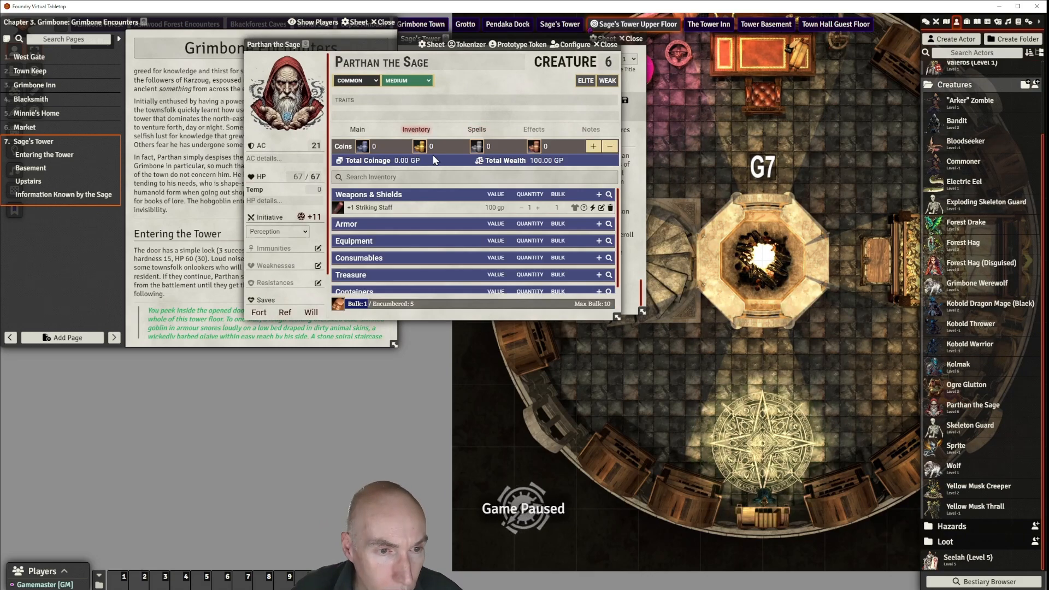
scroll(451, 217, down, 1)
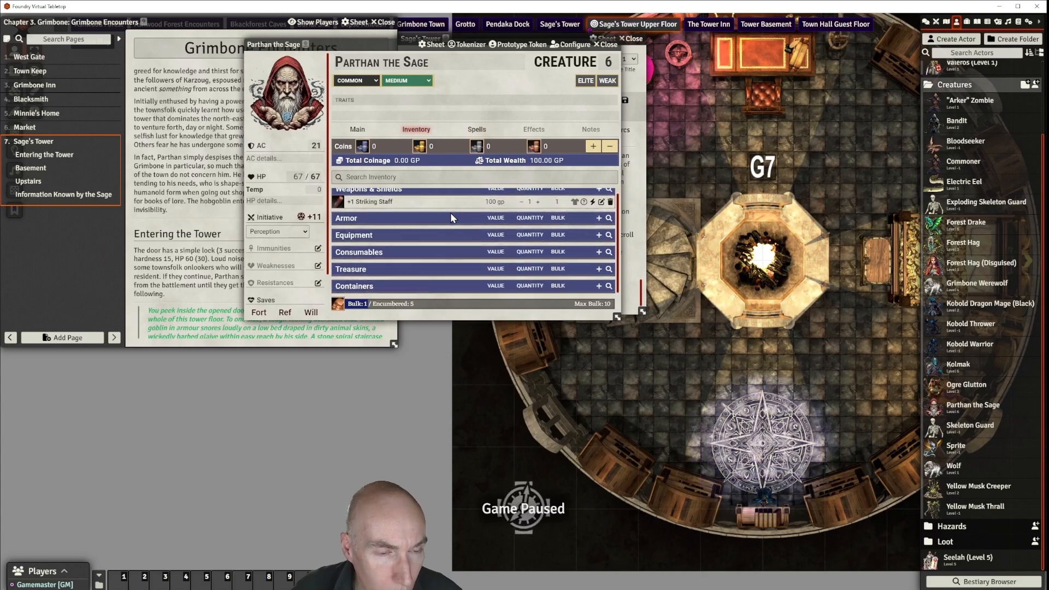
scroll(450, 217, up, 1)
scroll(440, 216, down, 1)
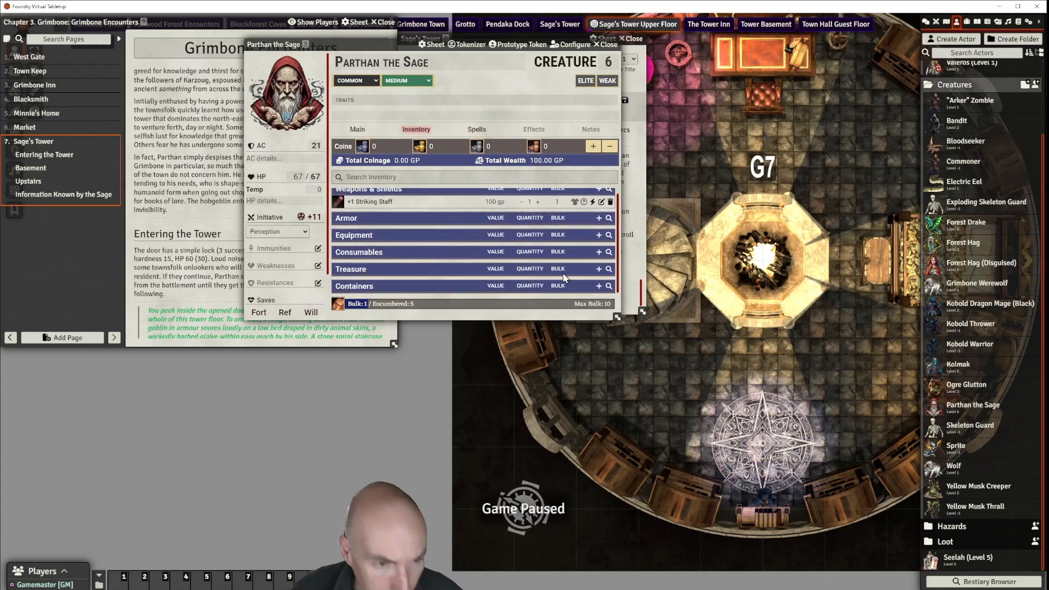
Step: Browse the compendium's consumables for Parthan's inventory and search for "scroll"
click(609, 252)
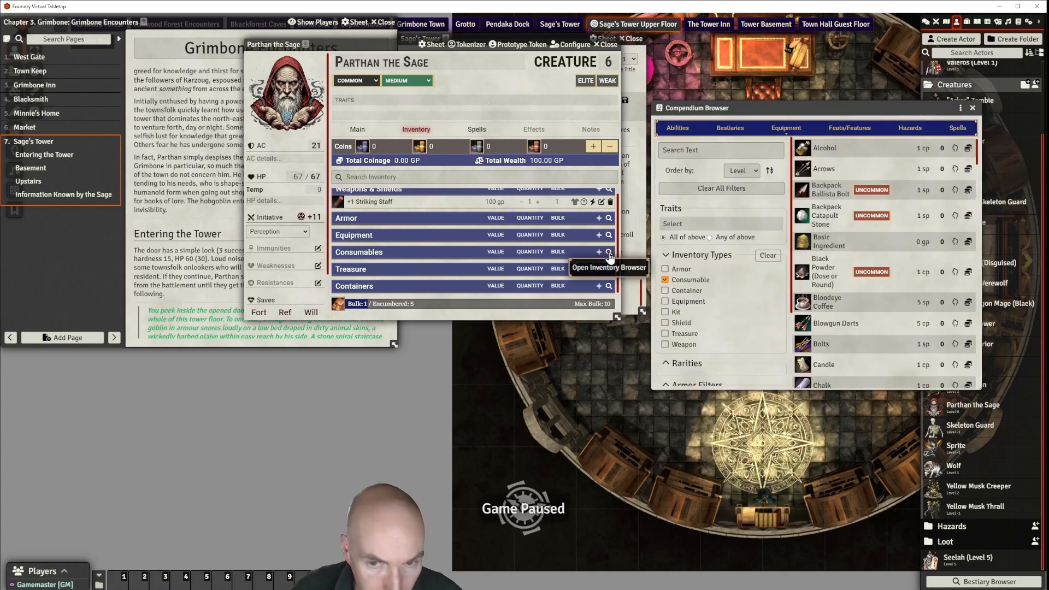
click(686, 151)
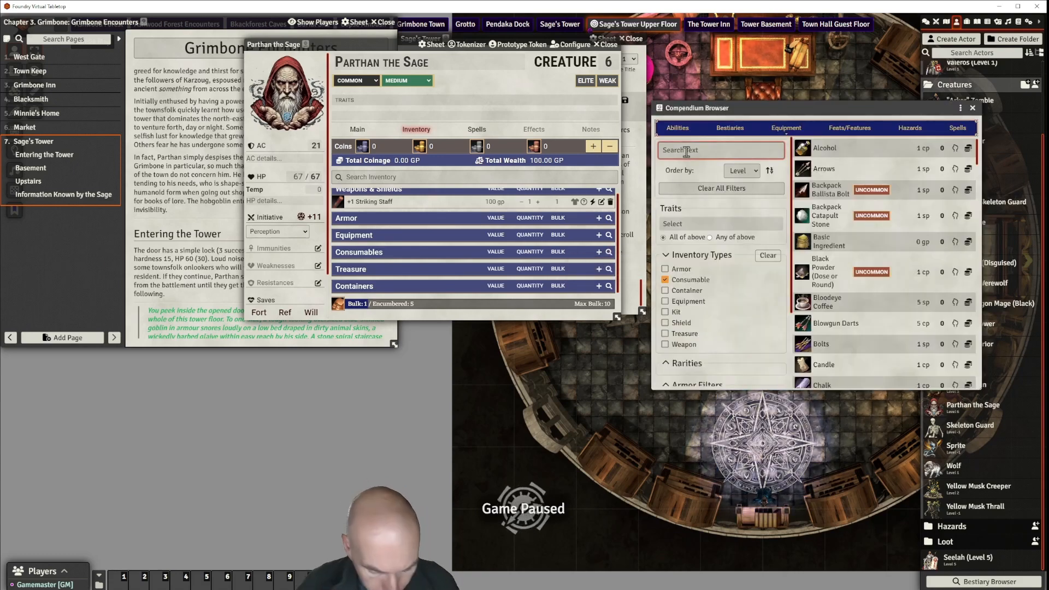
text(Sth level)
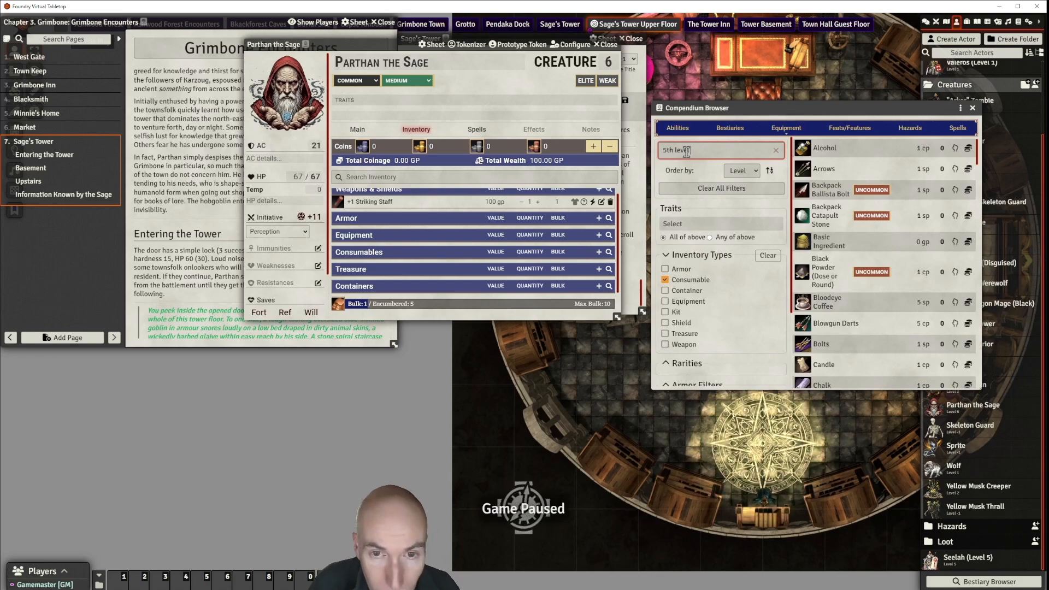
text( scroll)
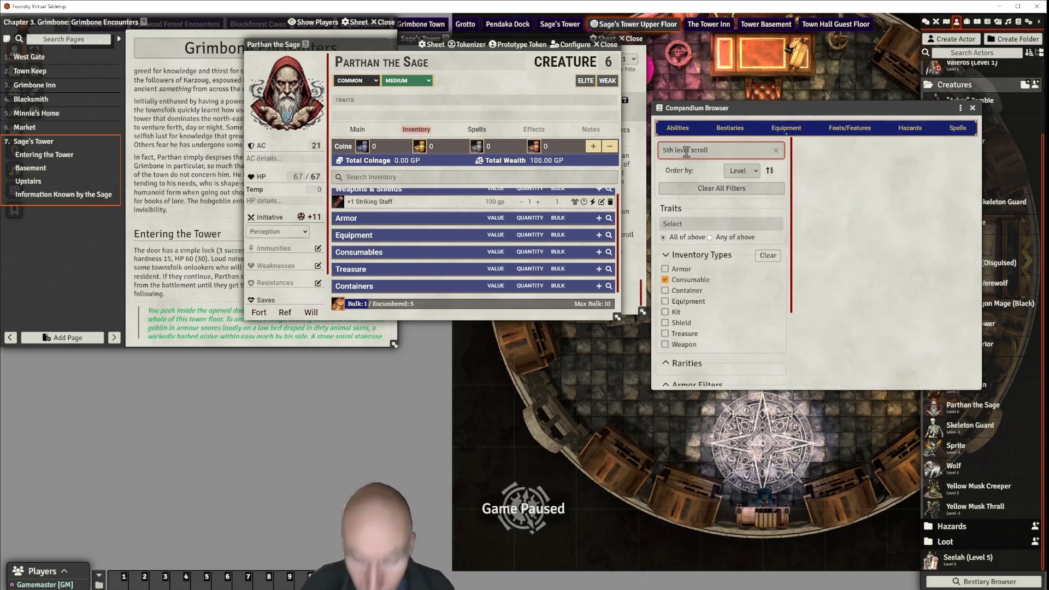
key(BackSpace)
key(BackSpace)
key(BackSpace)
key(BackSpace)
key(BackSpace)
key(BackSpace)
key(BackSpace)
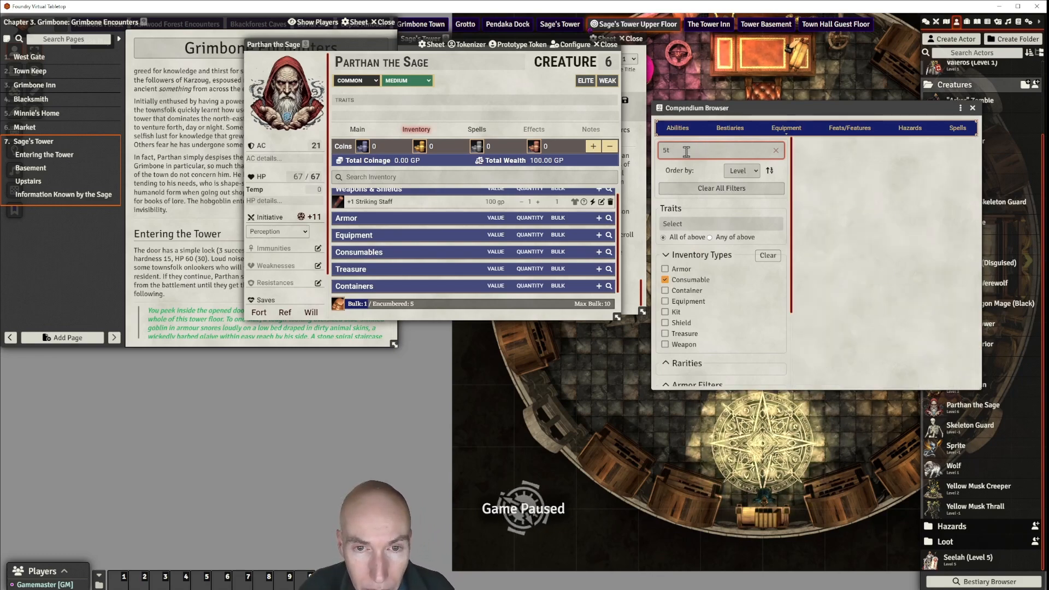
text(scroll)
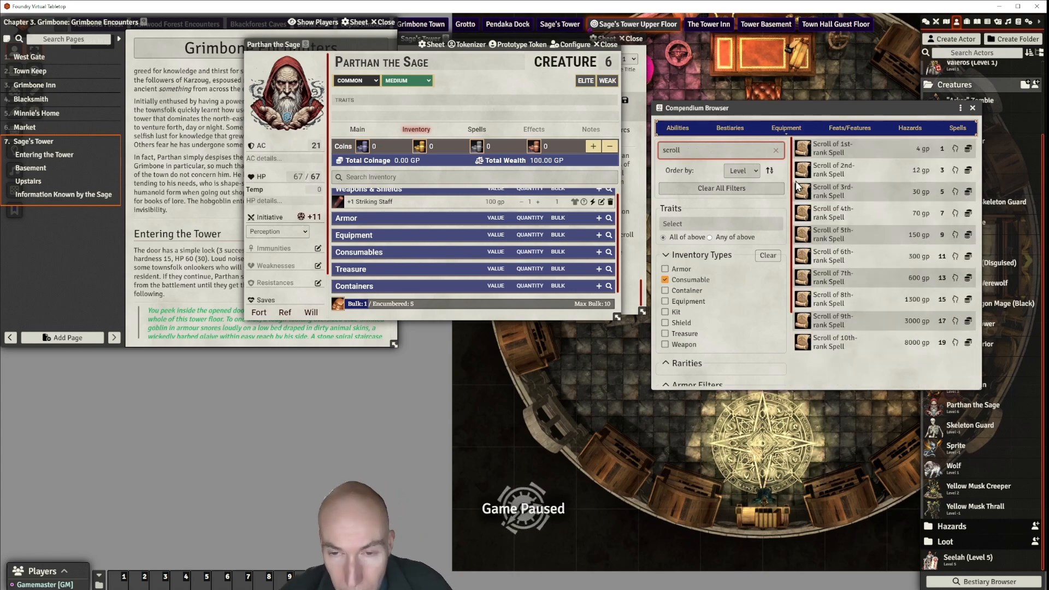
drag(841, 238, 472, 244)
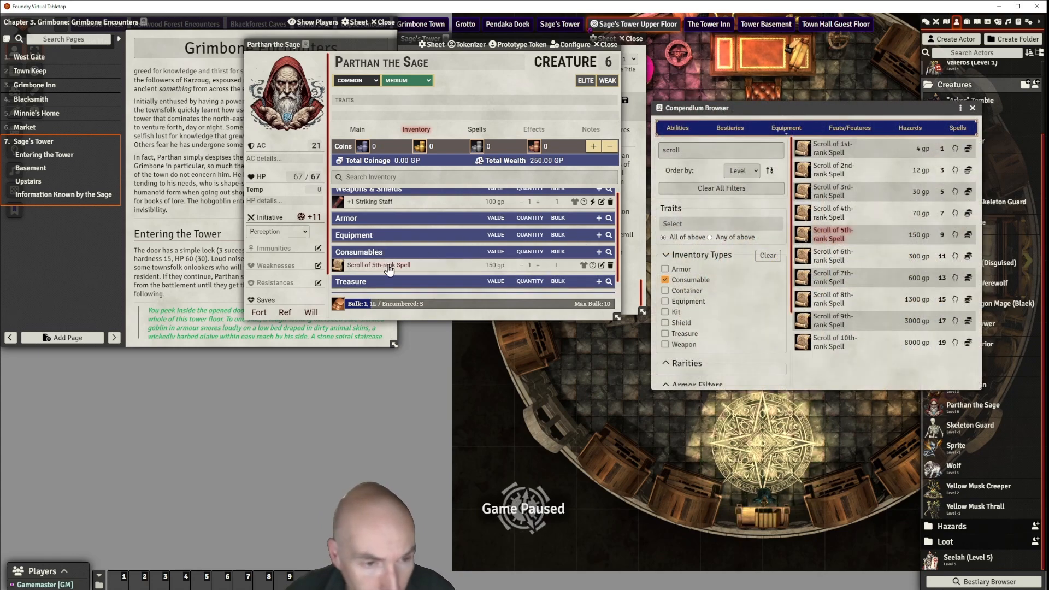
click(610, 265)
click(495, 329)
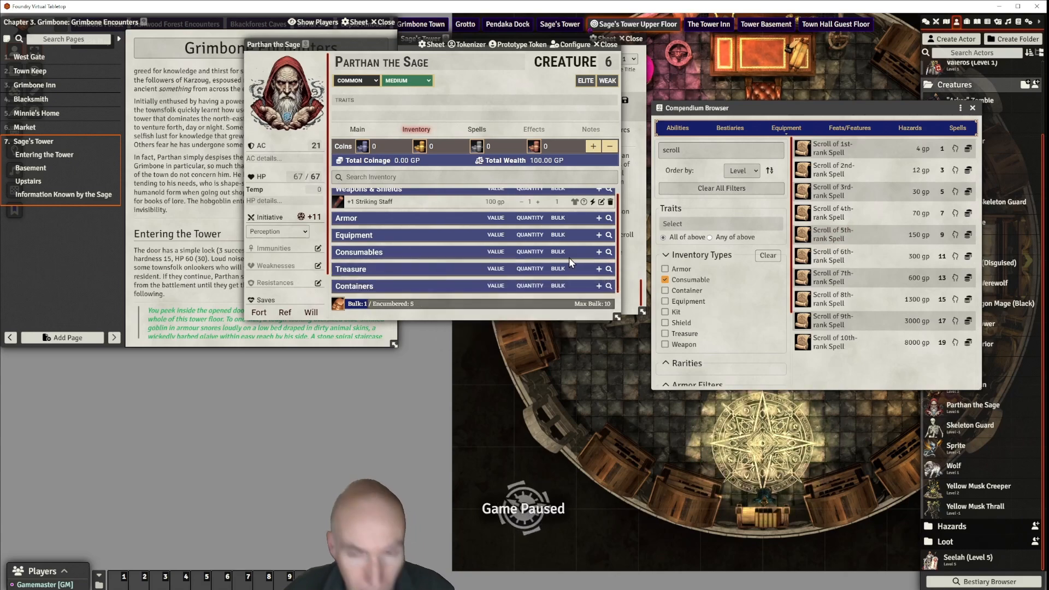
Step: Add three 3rd-rank spell scrolls and one 2nd-rank spell scroll to Parthan's consumables, and close the compendium browser
drag(860, 203, 418, 243)
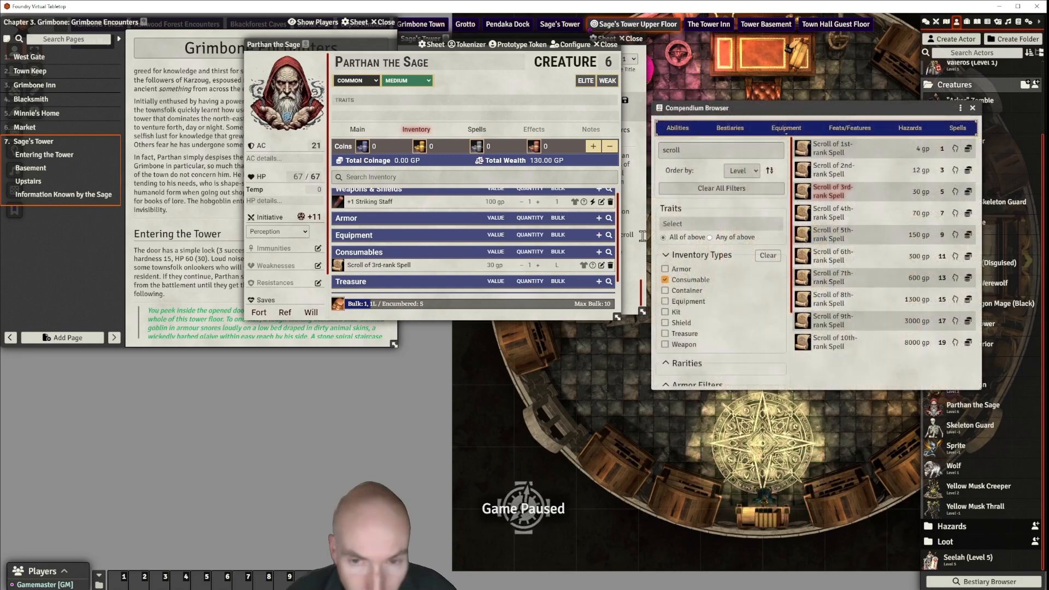
click(537, 265)
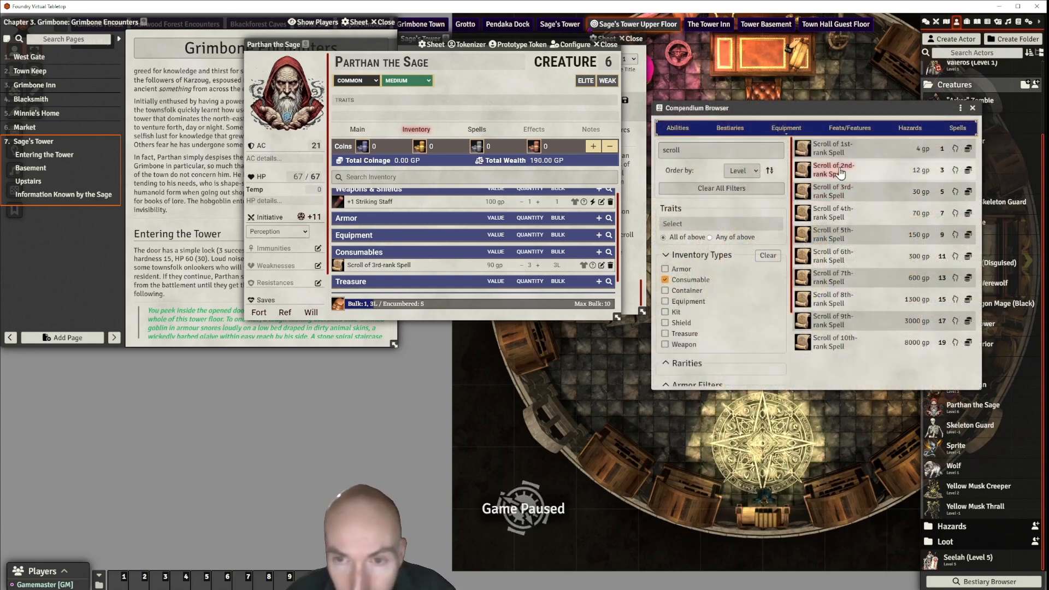
drag(838, 171, 451, 263)
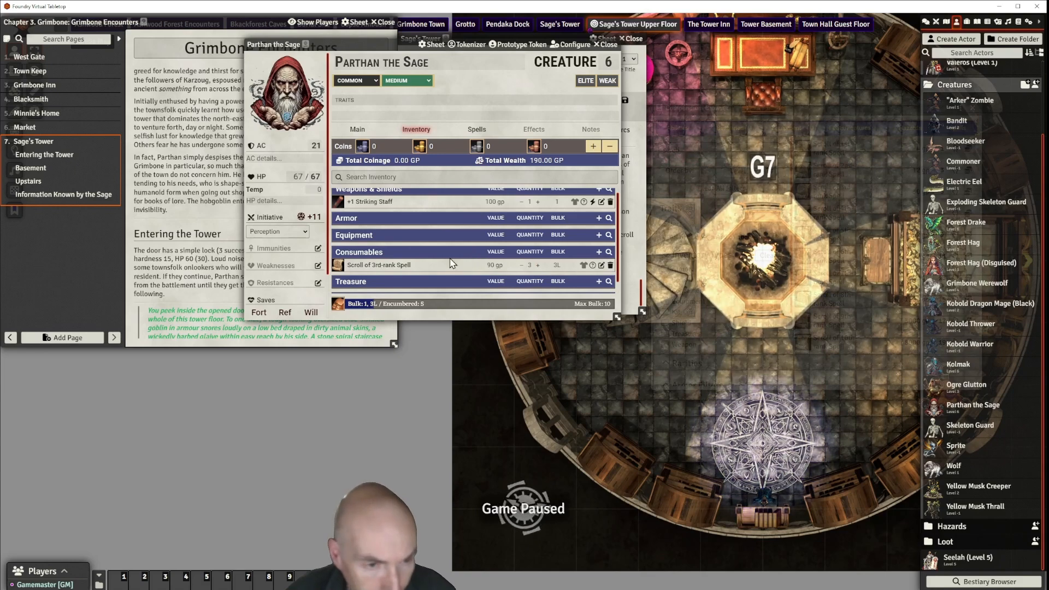
scroll(460, 237, down, 1)
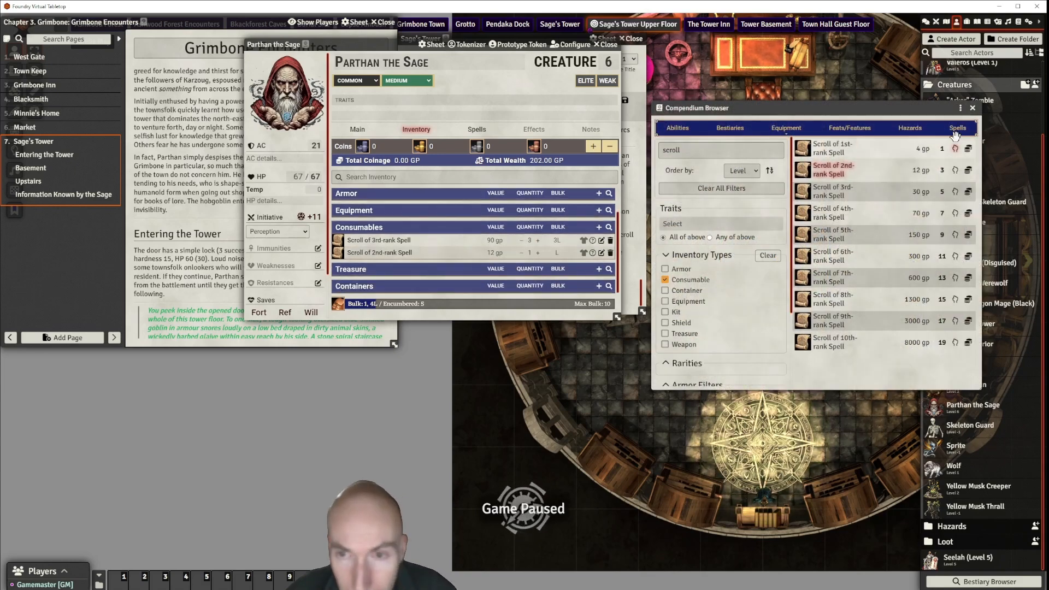
click(972, 108)
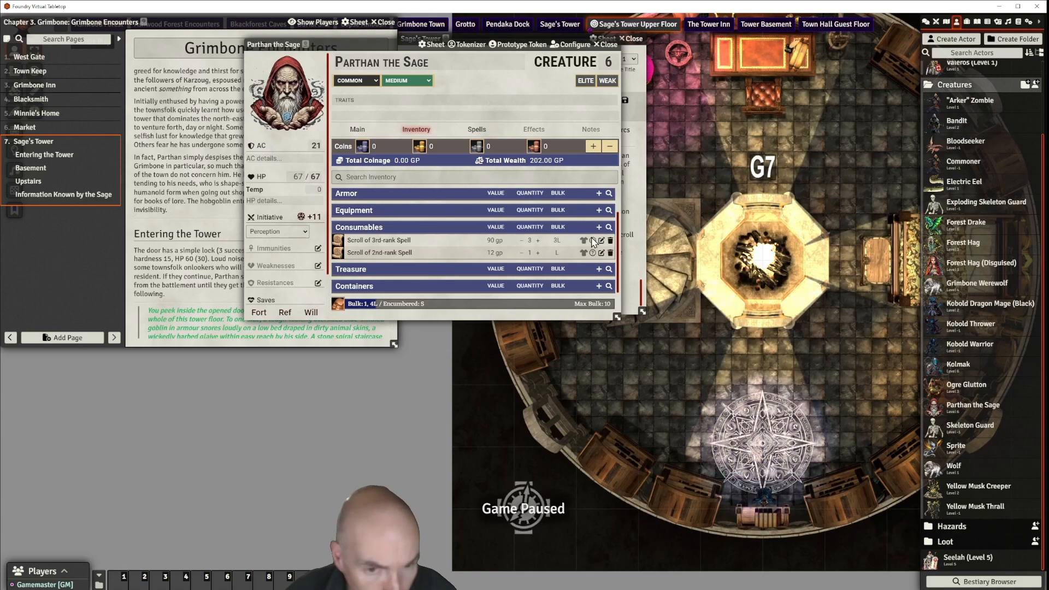
Step: Rename the 3rd-rank spell scroll in Parthan's consumables to "Scroll of Lightning Bolt" and close its item sheet
click(602, 241)
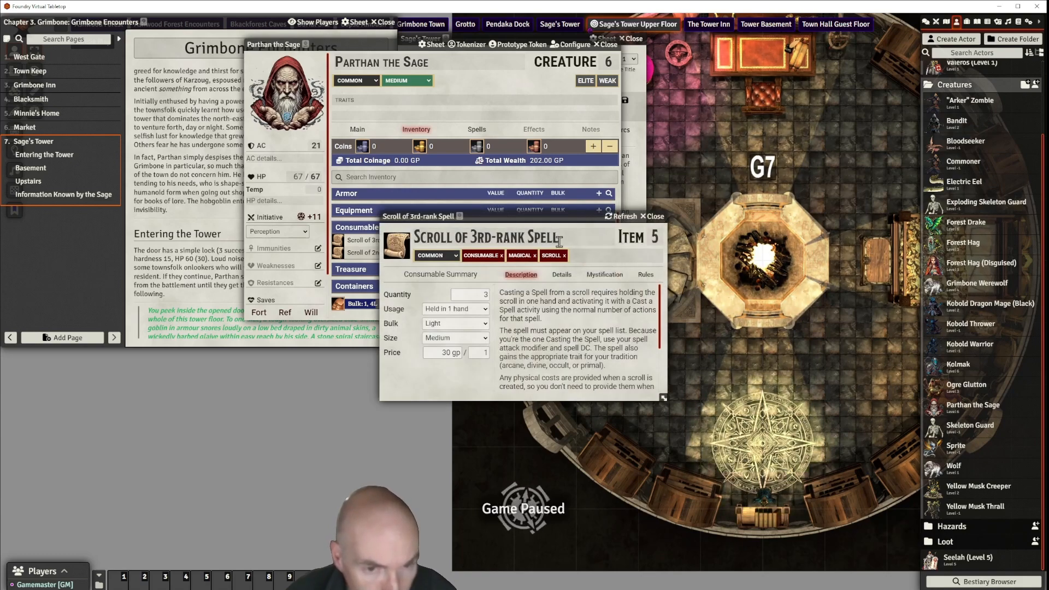
drag(558, 239, 471, 239)
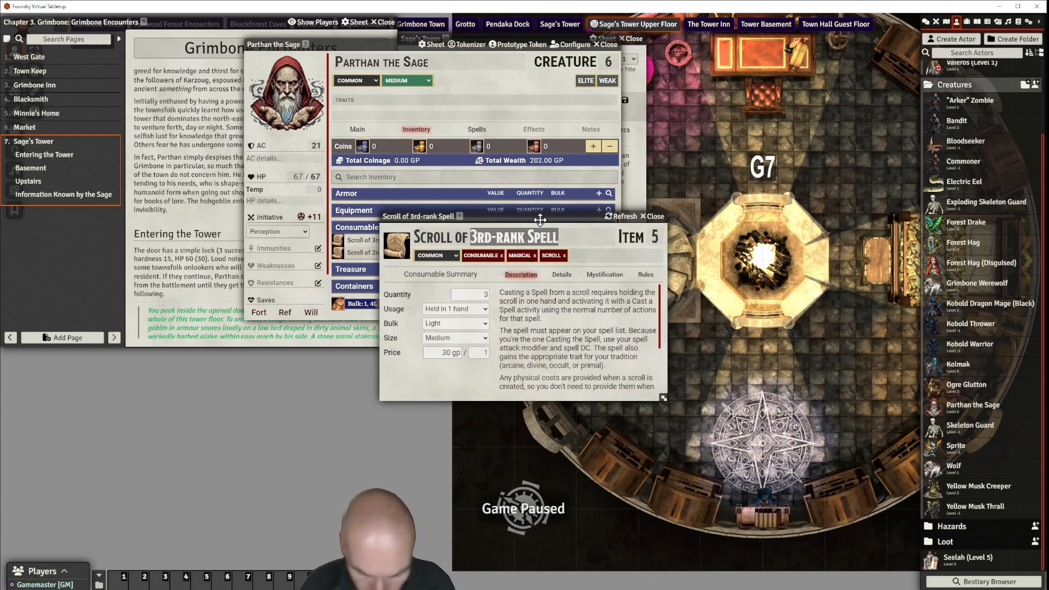
text(Lightning)
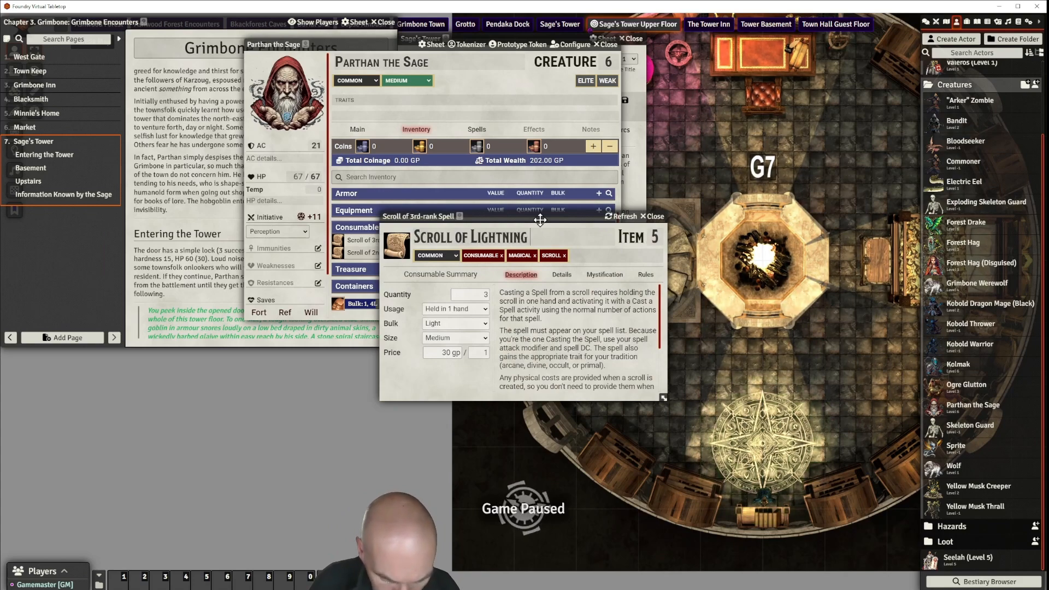
text( Bolt)
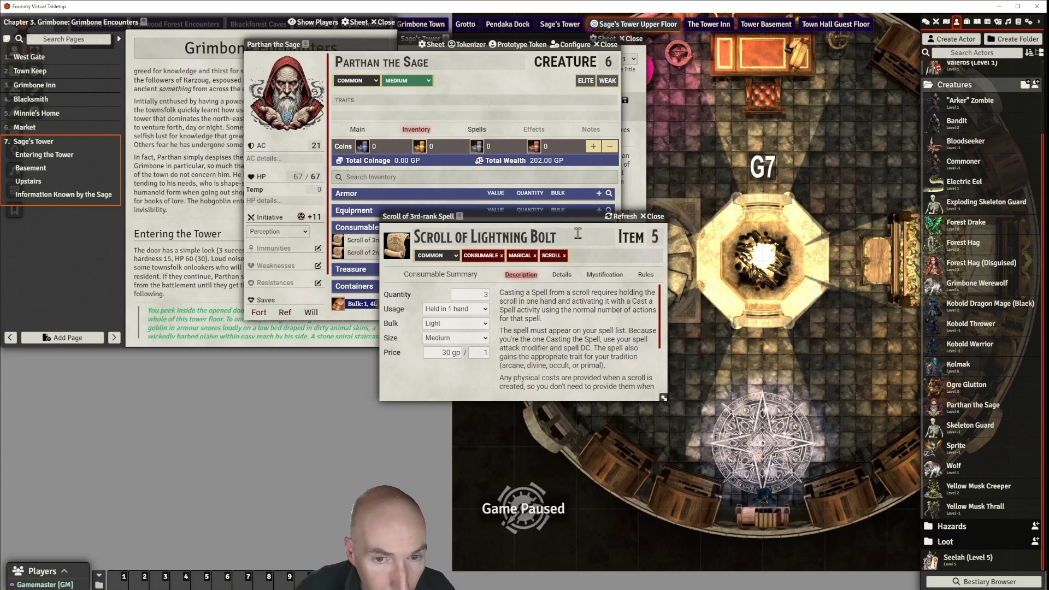
click(653, 217)
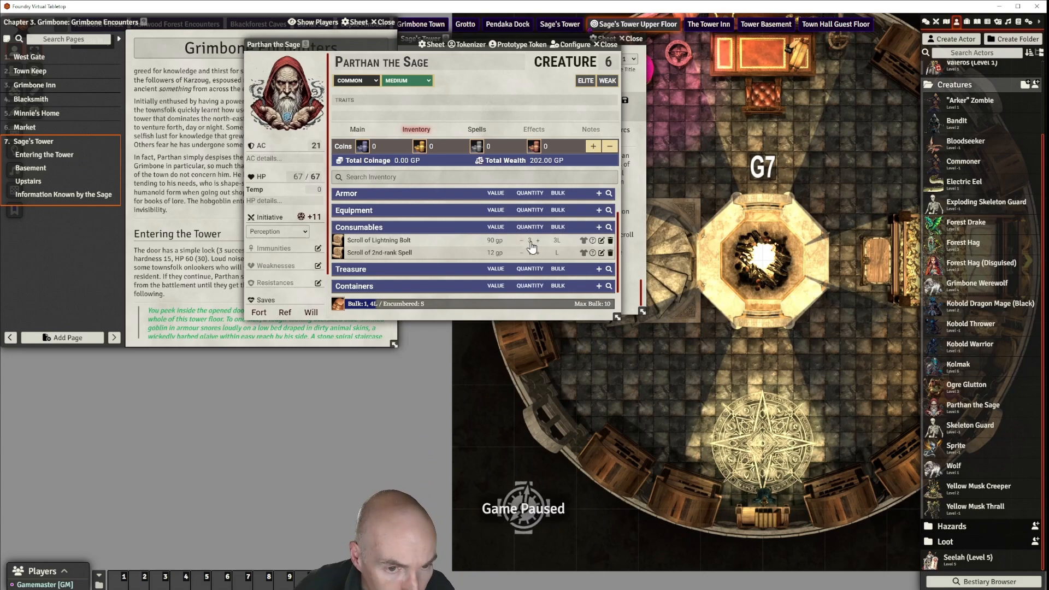
Step: Rename the 2nd-rank spell scroll in Parthan's consumables to "Scroll of Invisibility" and close the item and creature sheets
click(601, 253)
drag(565, 239, 471, 237)
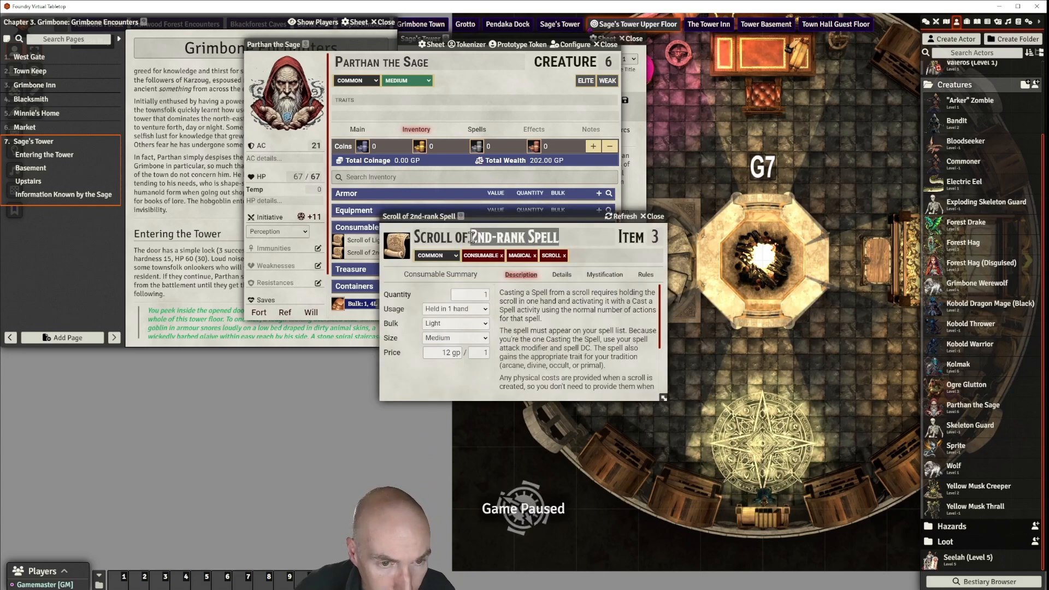
text(Bnvi)
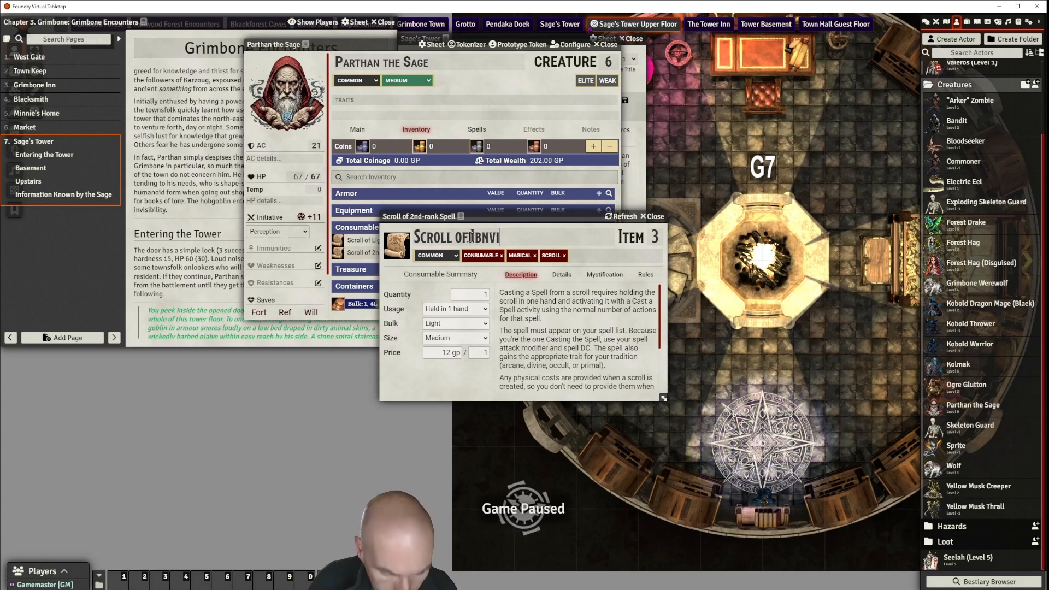
text(sibility)
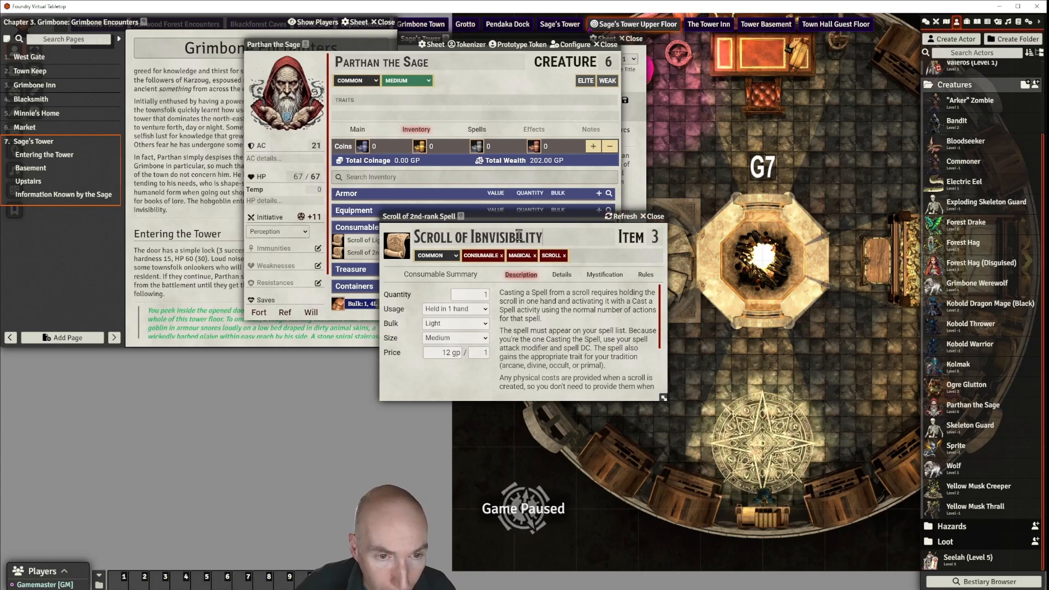
key(BackSpace)
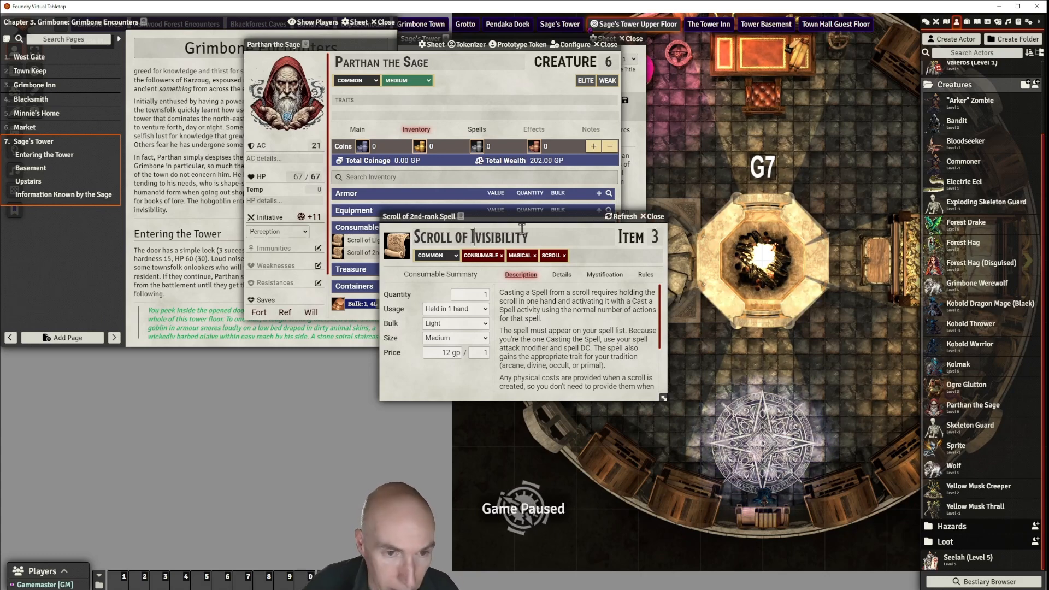
text(n)
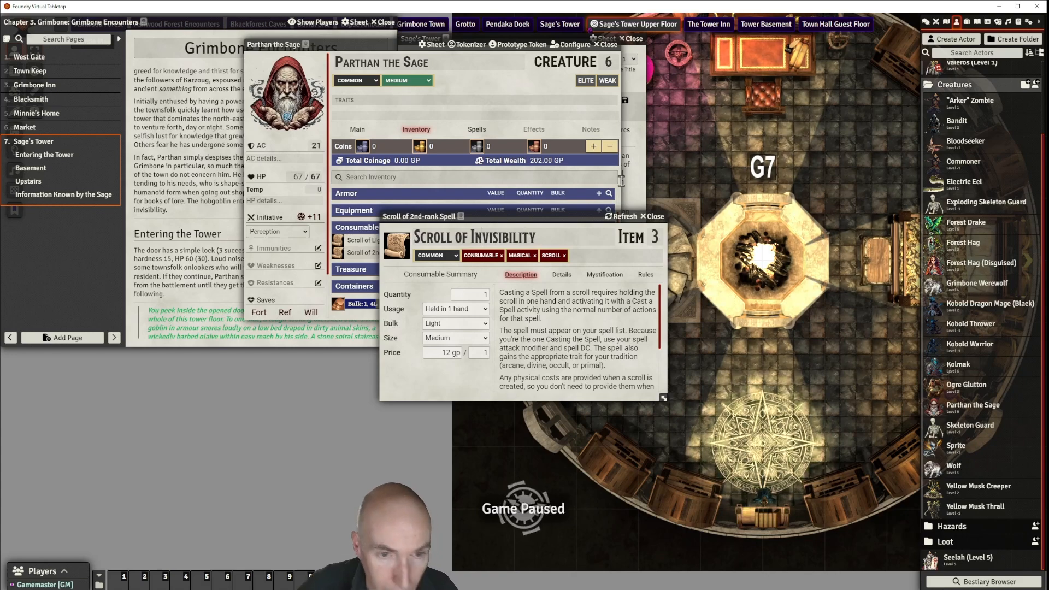
key(Escape)
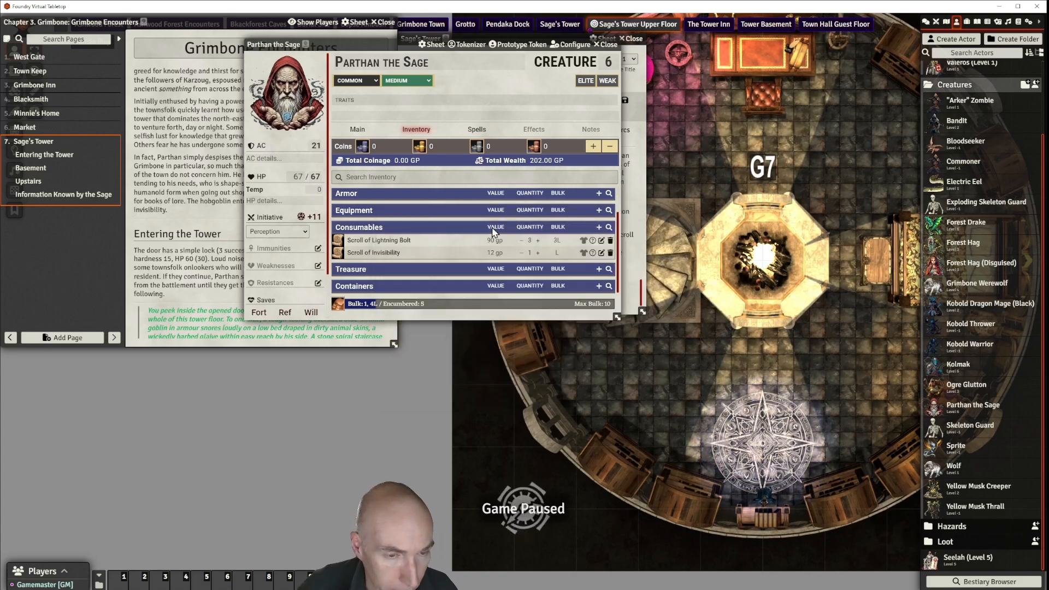
scroll(494, 230, up, 1)
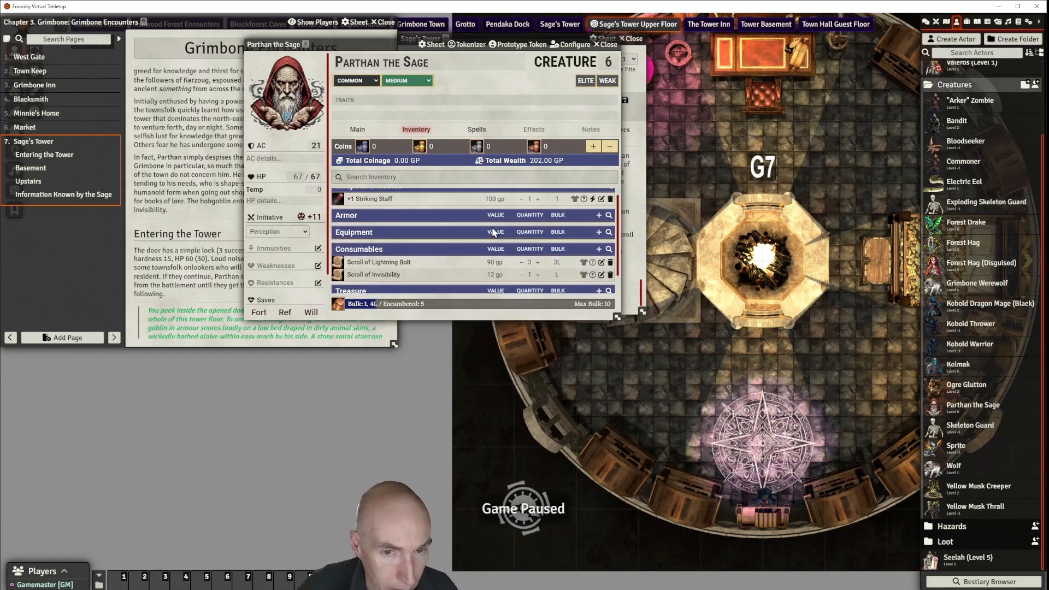
click(608, 44)
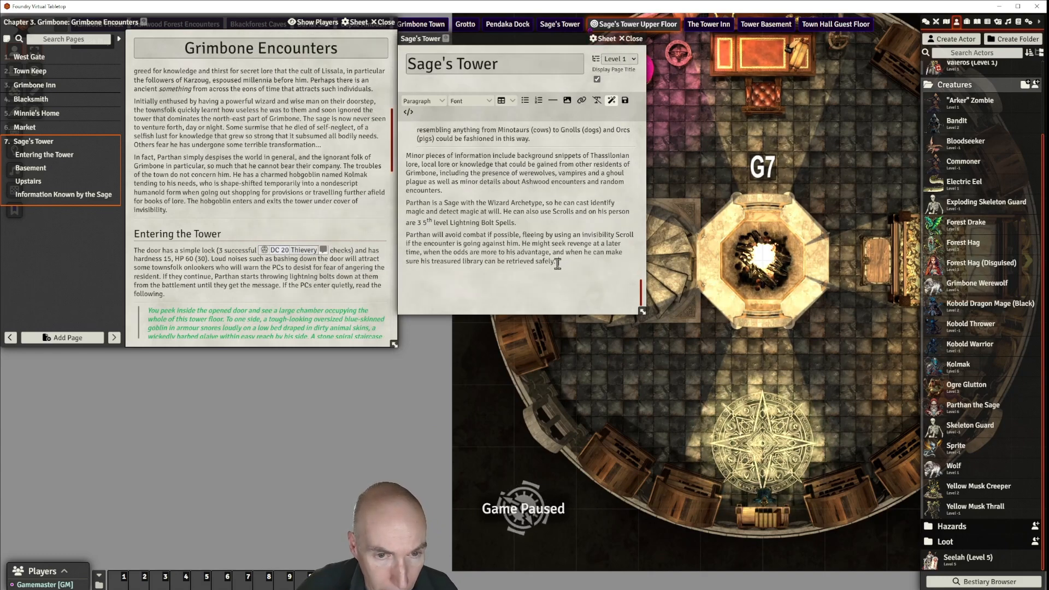
Step: Insert a link to the Parthan the Sage creature below the last paragraph of the Sage's Tower page and save the page
click(553, 104)
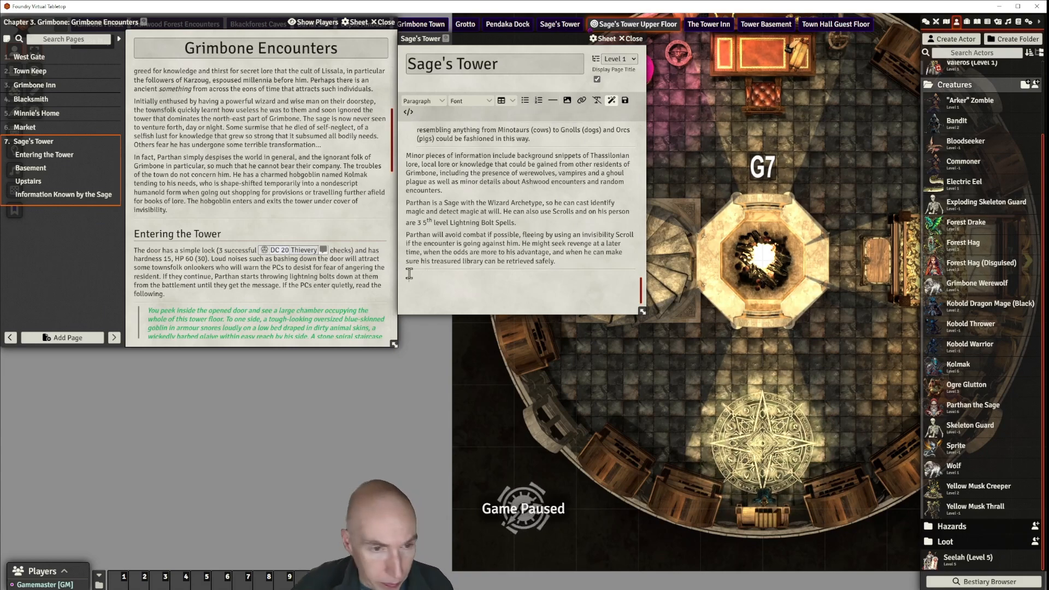
click(964, 264)
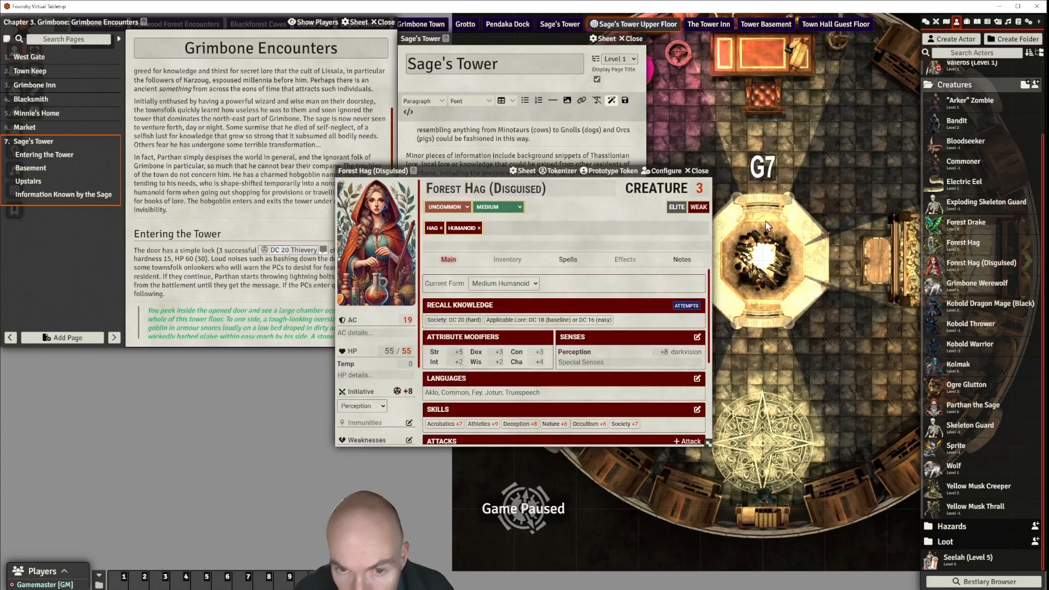
click(699, 171)
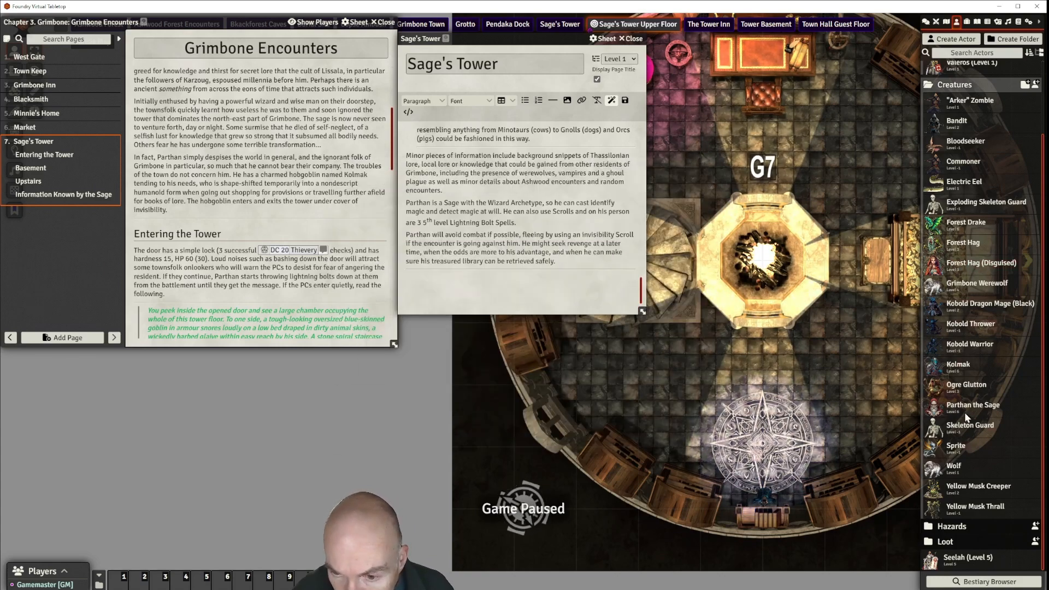
drag(968, 405, 469, 283)
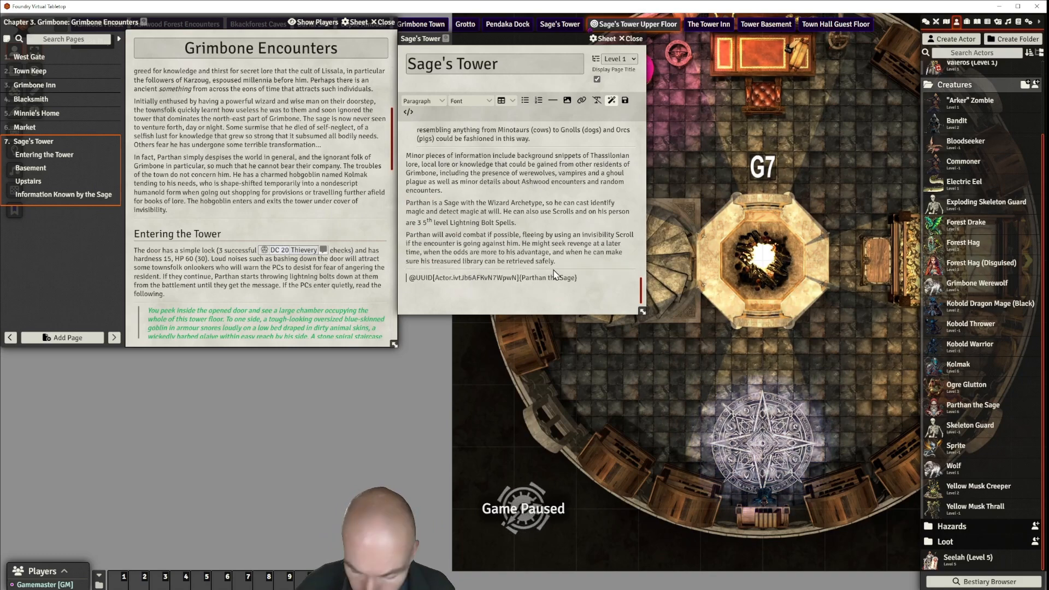
click(584, 278)
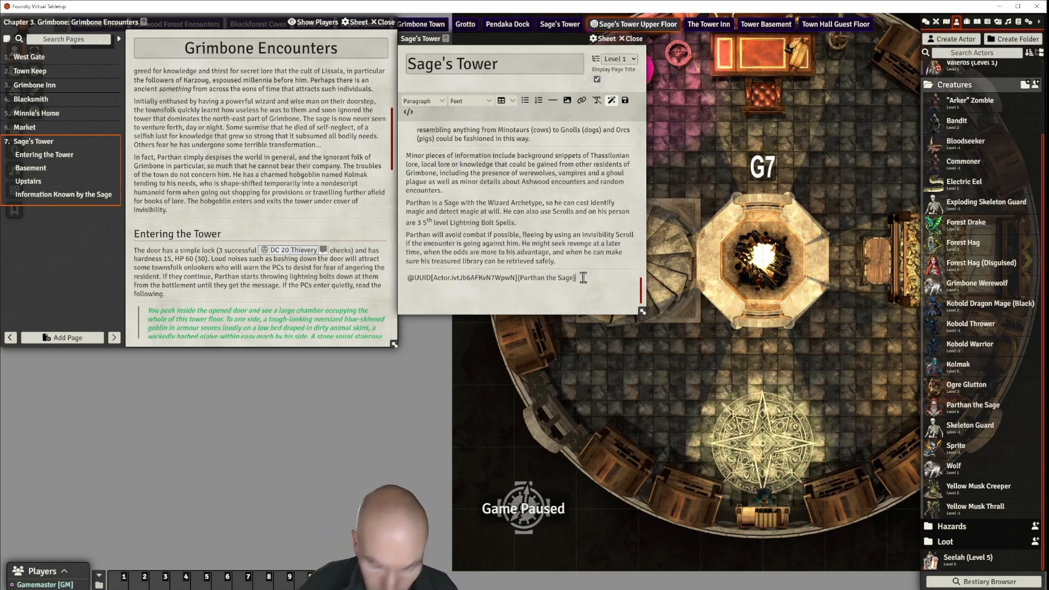
key(Return)
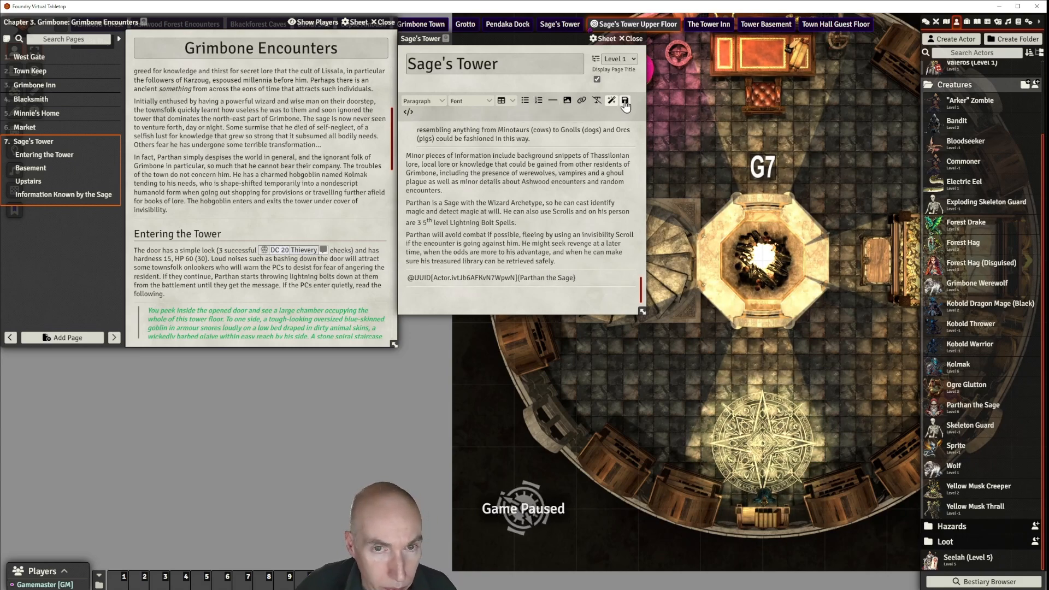
Step: Review the Sage's Tower page from the tower entrance to its end, checking the Kolmak and Parthan the Sage creature links
scroll(243, 264, down, 5)
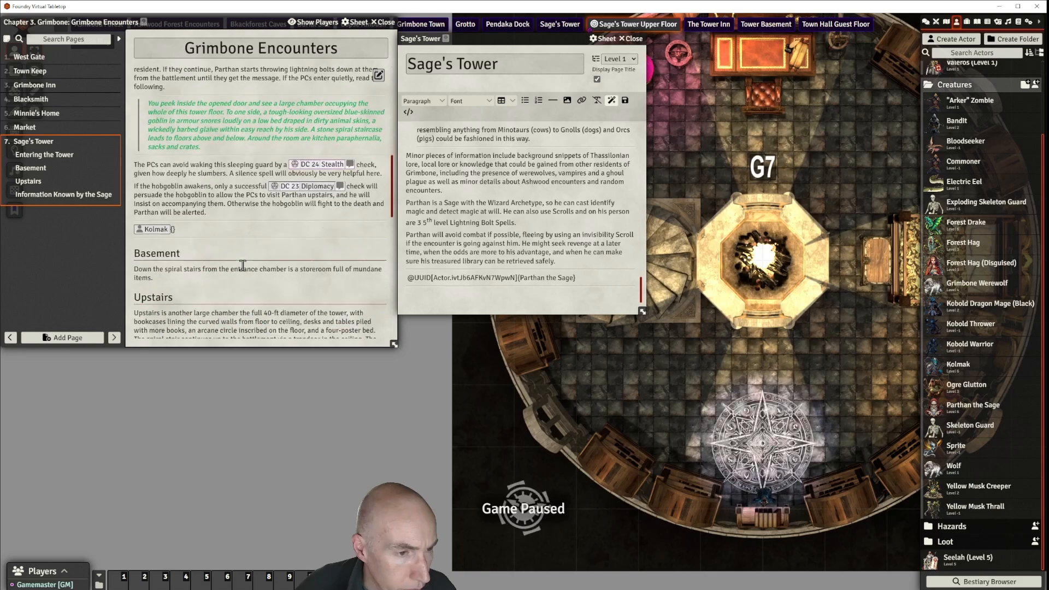
scroll(243, 263, down, 8)
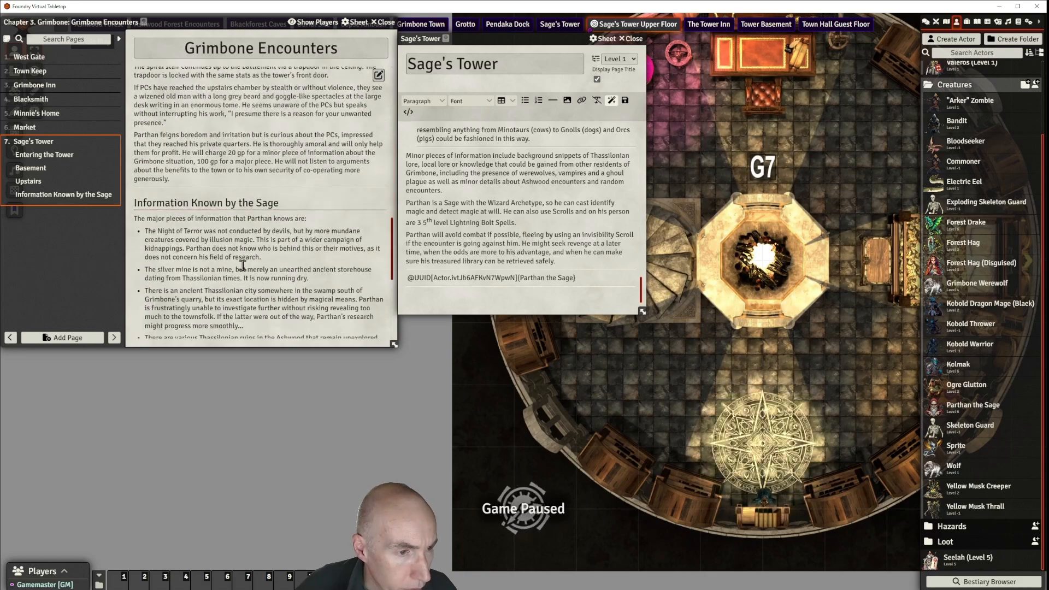
scroll(243, 266, down, 3)
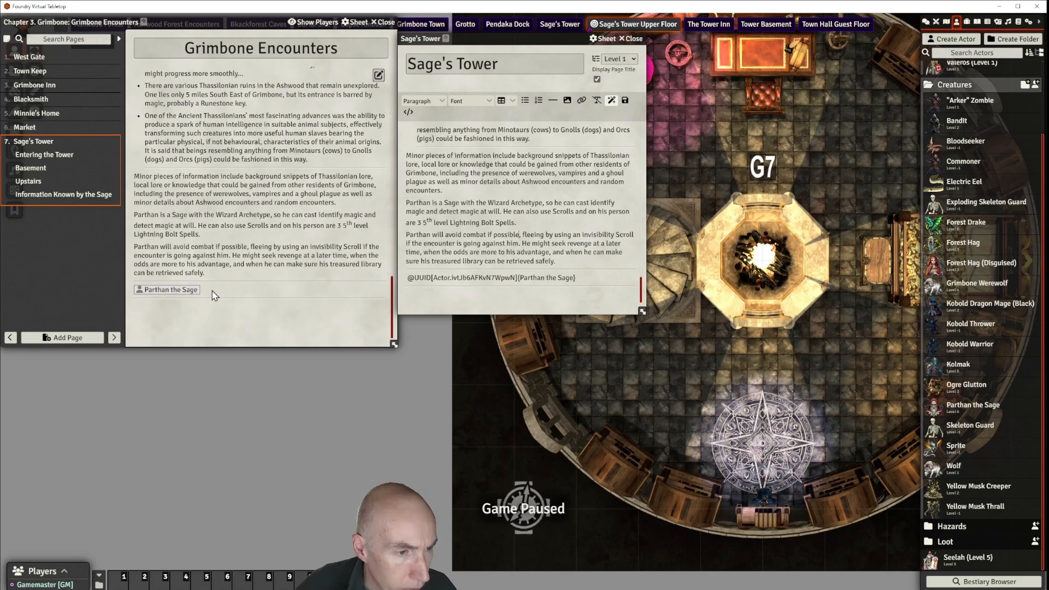
scroll(221, 278, up, 11)
scroll(454, 215, up, 10)
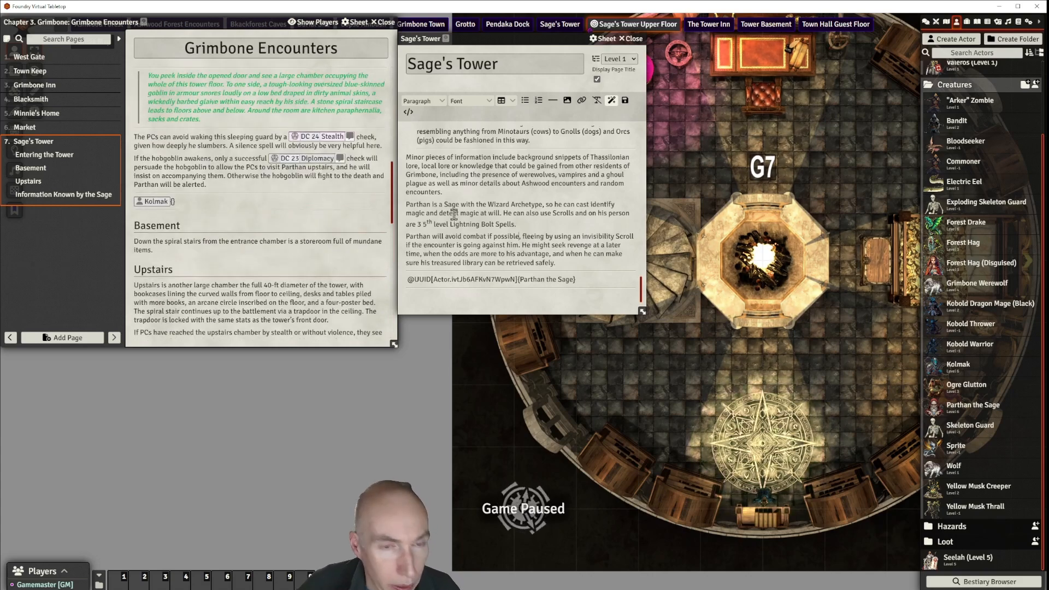
scroll(486, 224, down, 4)
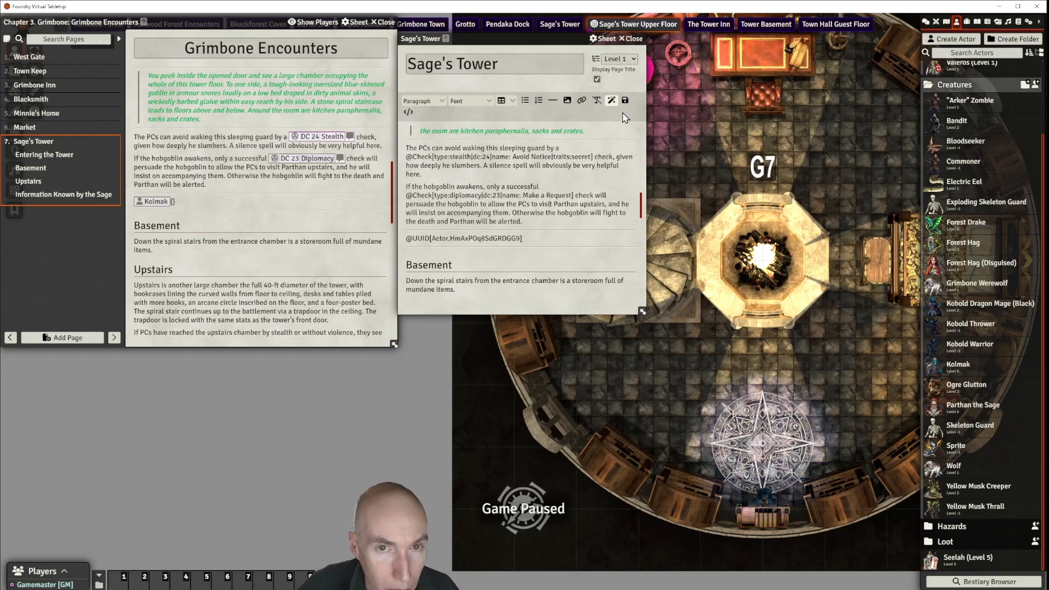
scroll(240, 313, down, 10)
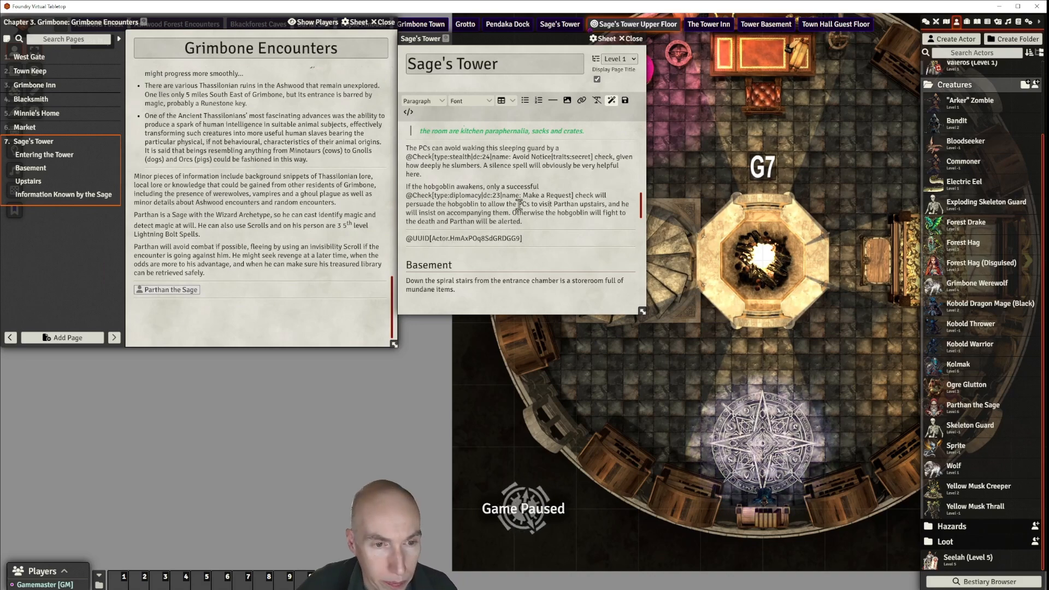
Step: Add "Searching the Upper Floor" as a Heading 2 below the Parthan the Sage link and save the page
scroll(542, 220, down, 10)
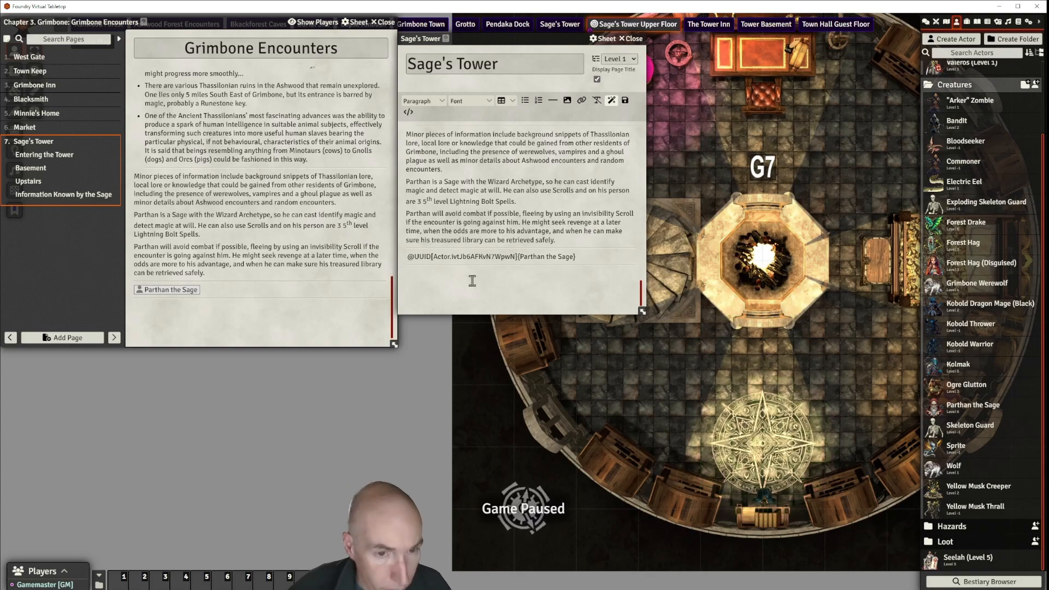
click(419, 272)
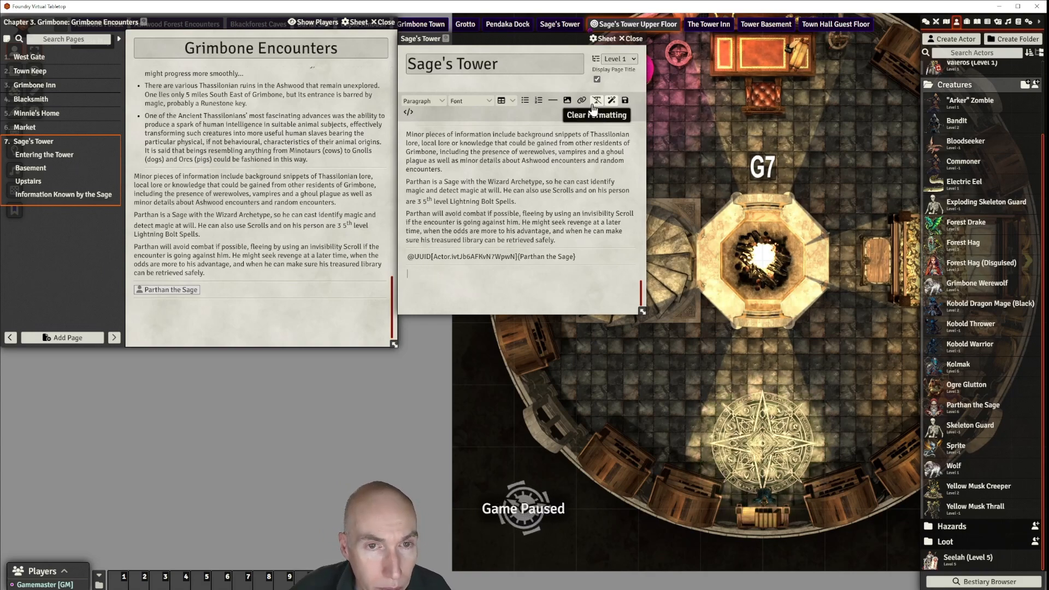
text(Sear)
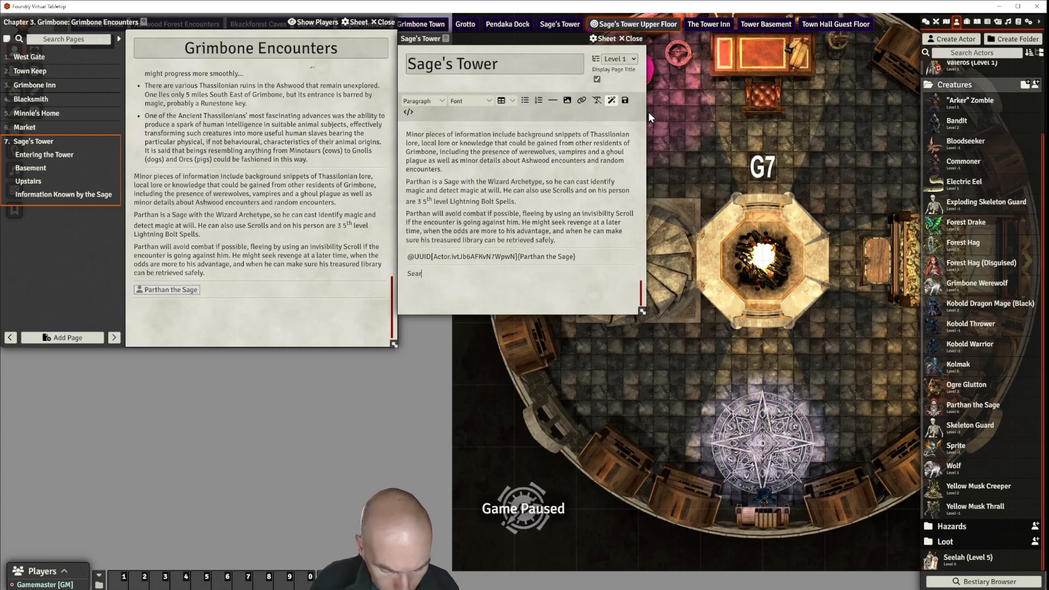
text(ching the Upper Floor)
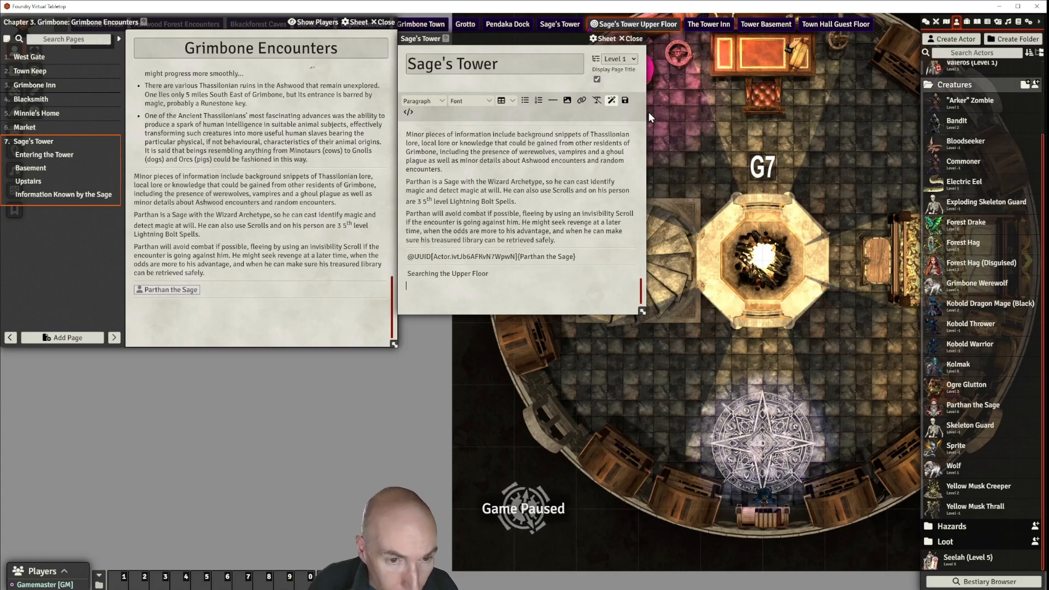
key(Return)
drag(488, 274, 409, 275)
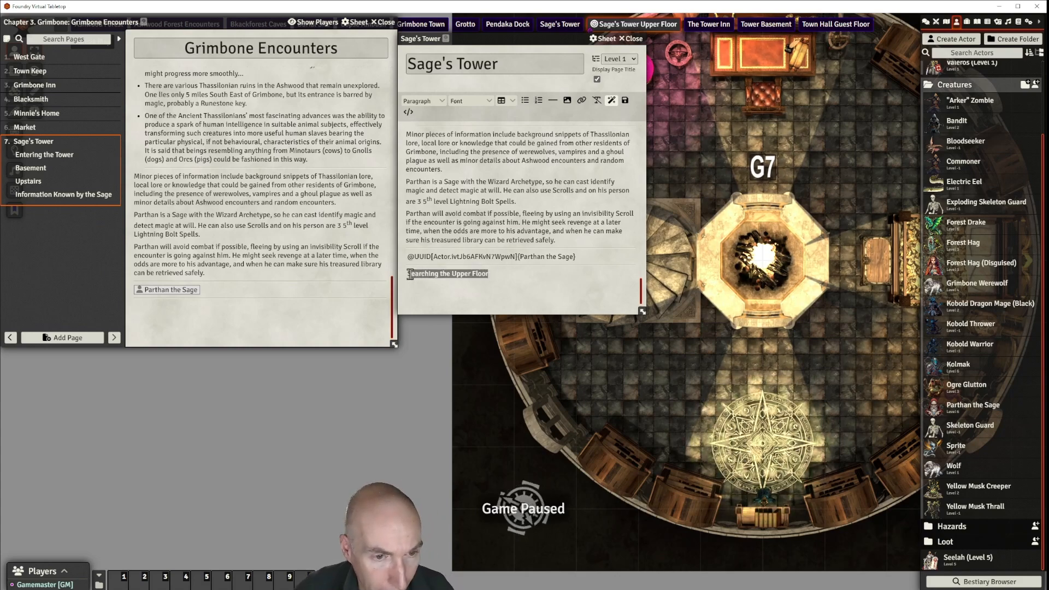
click(421, 101)
mouse_move(425, 119)
click(467, 132)
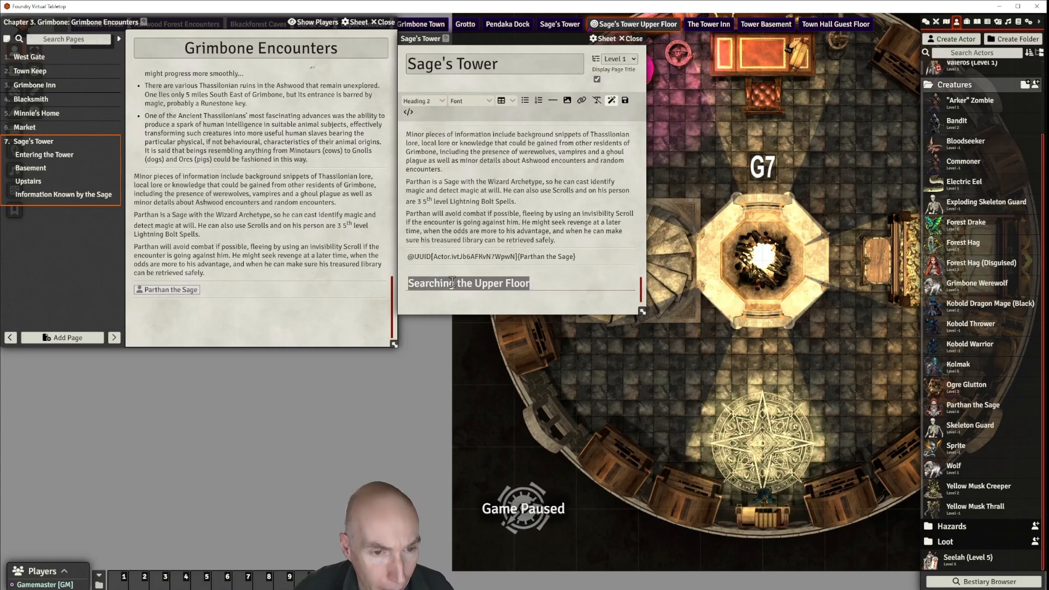
key(ctrl+s)
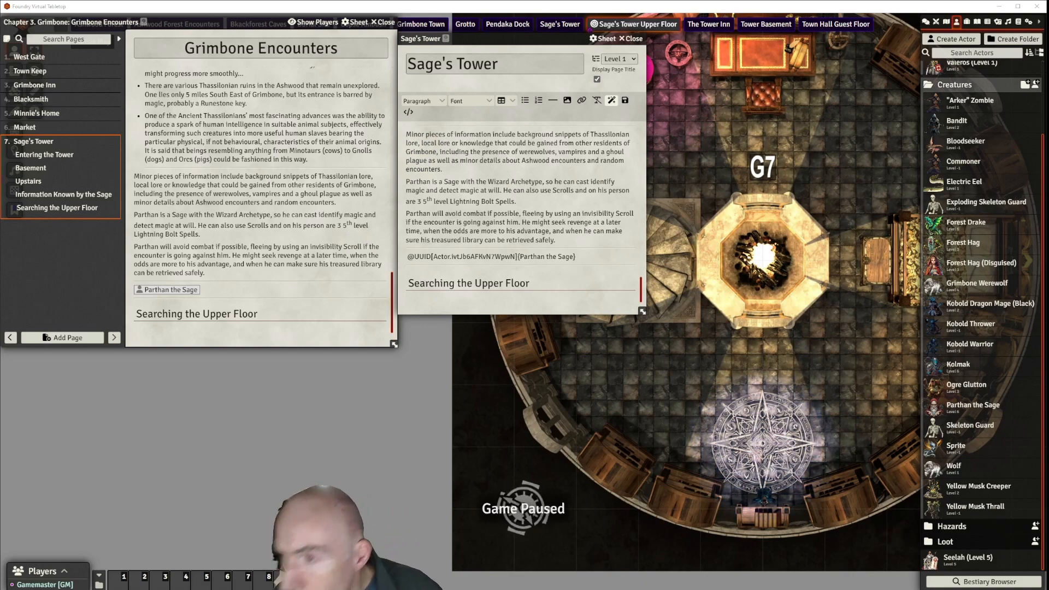
Step: Under "Searching the Upper Floor", add paragraphs on Parthan's +1 striking staff, Gold Nodule Aeon Stone and trapped chest, and his library and Thassilonian artefacts
key(Return)
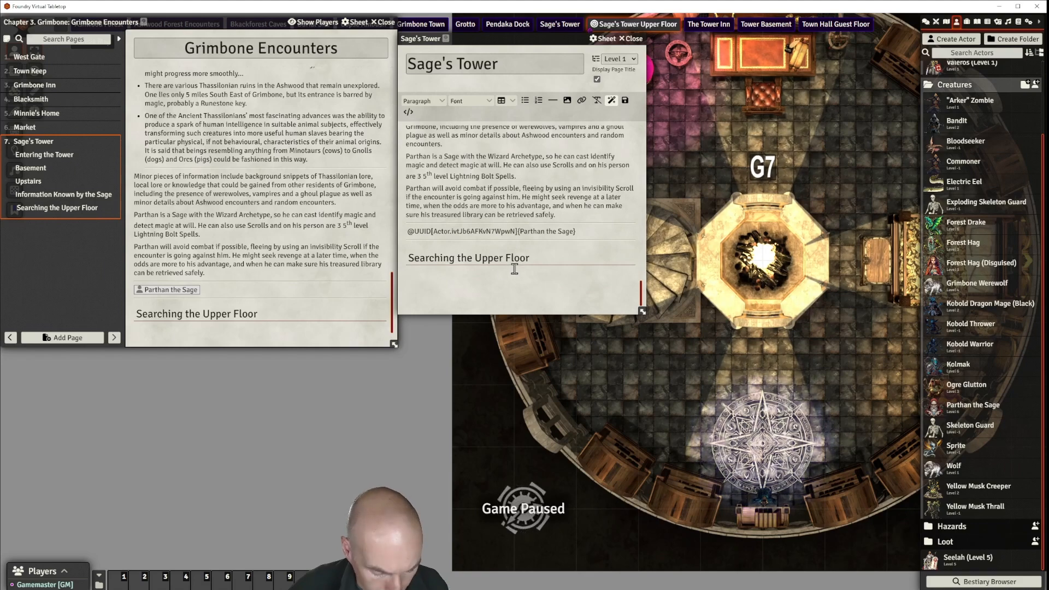
text(Among Parthan's possessions are a +1 striking staff (which he keeps near), a Gold Nodule Aeon Stone, and in a locked chest with a Poor Lock and trapped with a poisoned needle (Discover vs Stealth DC 18 (trained), Disable thievery vs DC 18 (trained) (8 XP)) are 3 spell scrolls (1st to 3rd level, GM's choice) in addition to those above, 3 potions (GM's choice), 20 gp and 90 sp. His library would fetch 2 gp per bulk, 100 bulk in total, if transported and sold to a collector, and various non magical Thassilonian artefacts would fetch 5 gp per bulk, 20 bulk in total.)
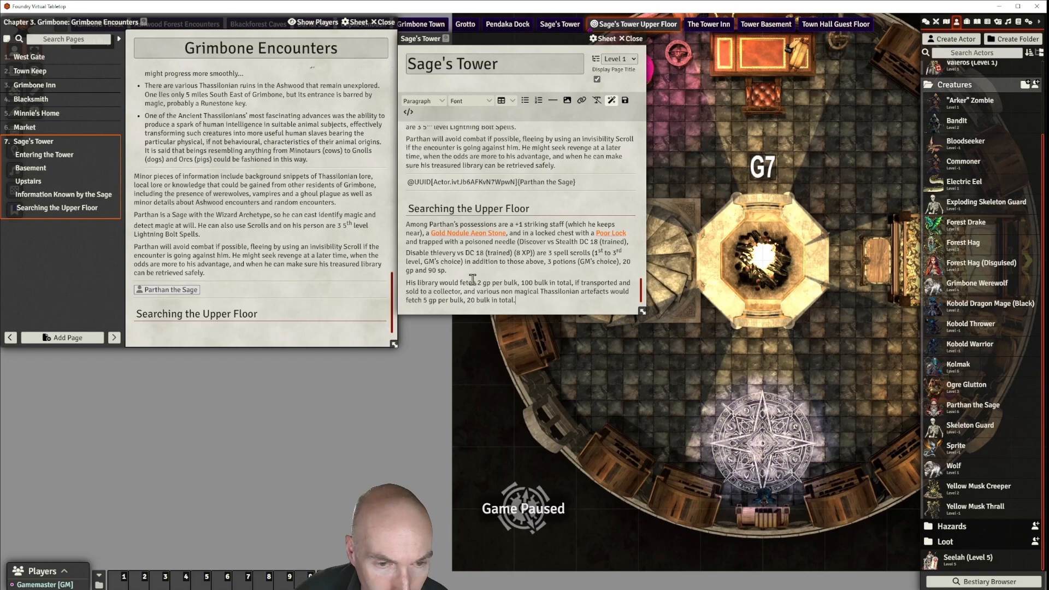
scroll(555, 266, down, 1)
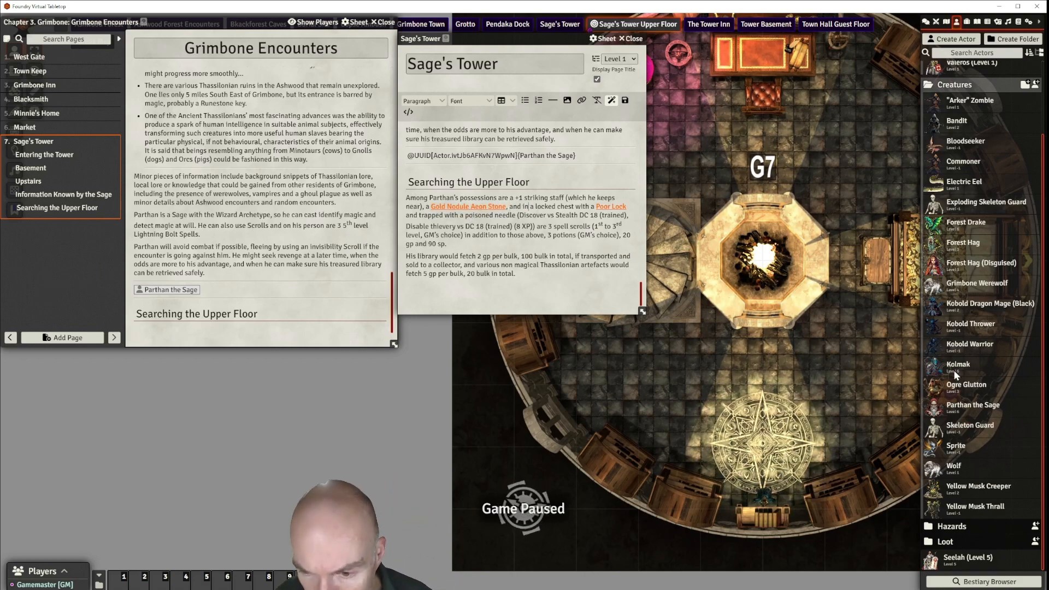
Step: Open Parthan the Sage's inventory and browse the compendium for treasure items to add to it
click(967, 406)
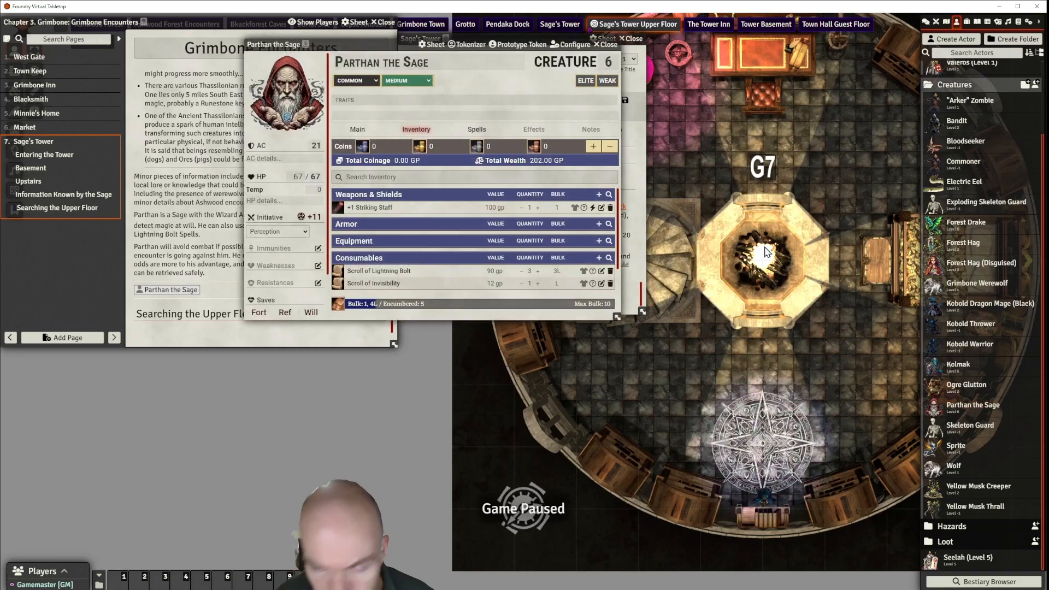
drag(409, 39, 425, 37)
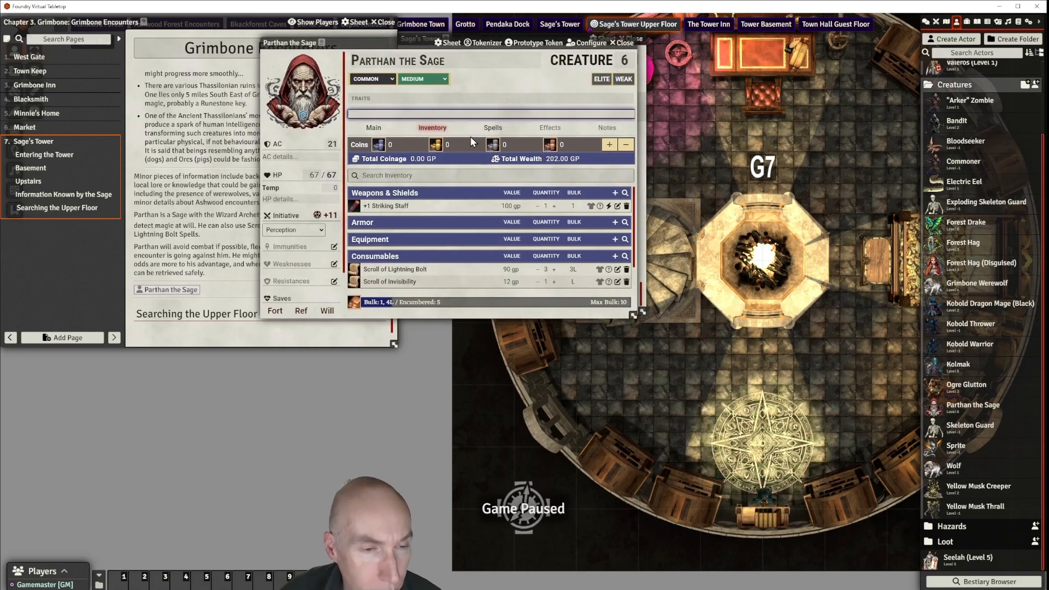
scroll(484, 214, down, 1)
scroll(484, 217, down, 1)
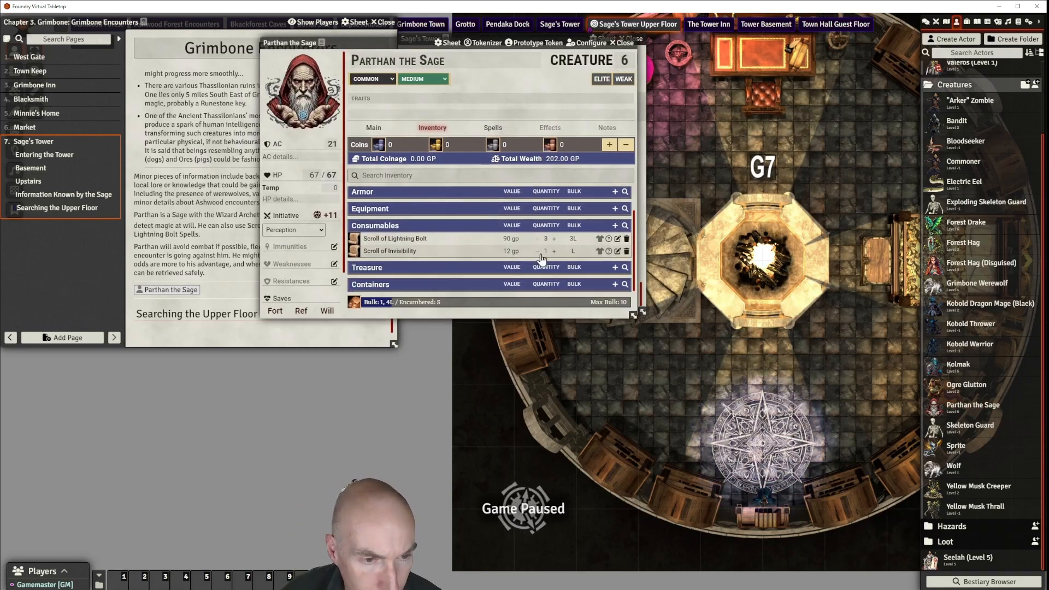
scroll(585, 271, up, 2)
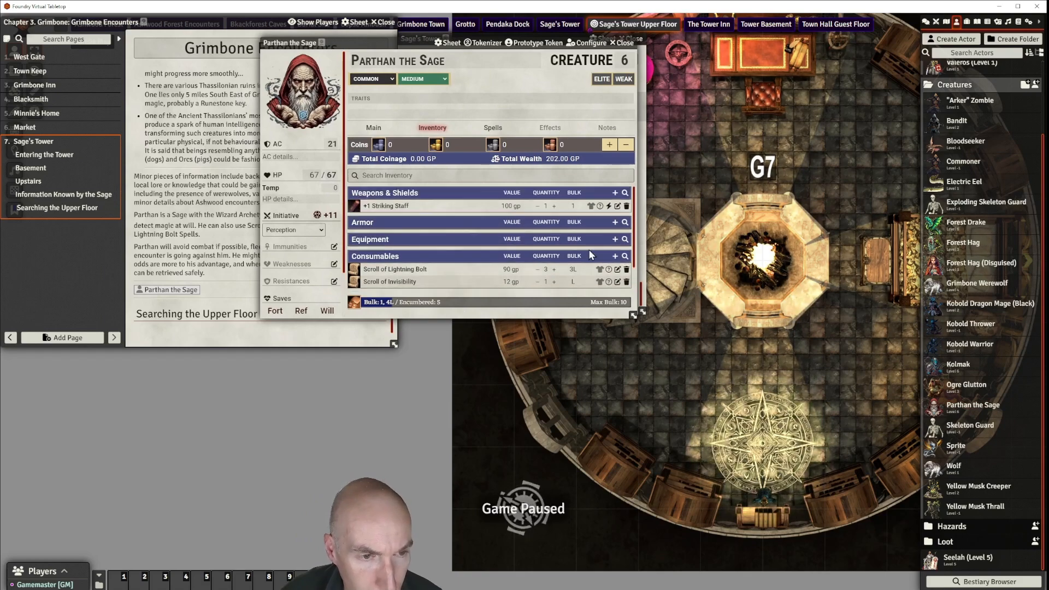
scroll(622, 245, down, 2)
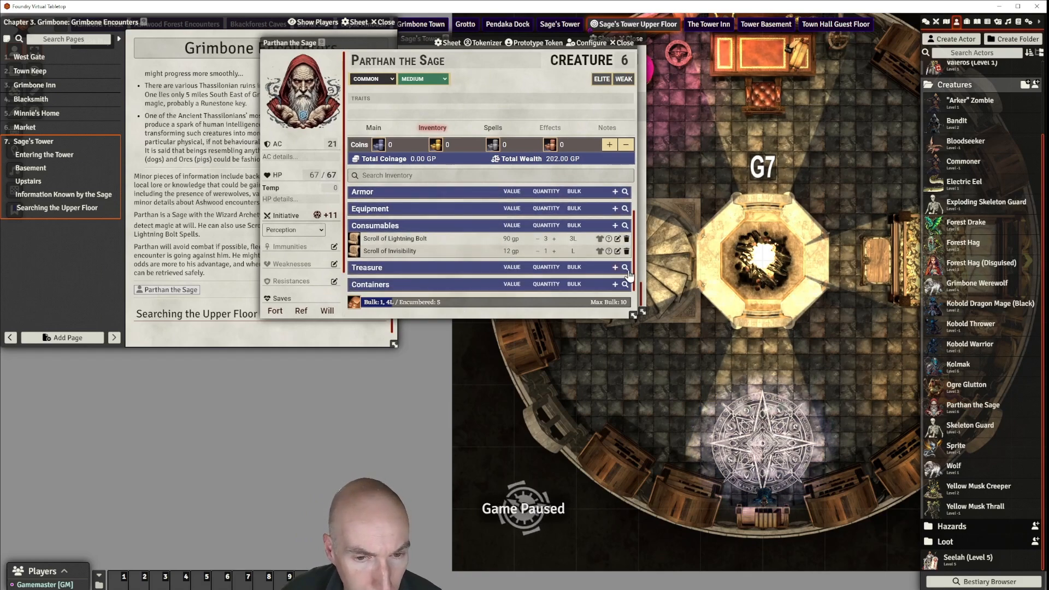
click(625, 267)
Step: Search the treasure items in the compendium for "aeon", then clear the search text
click(696, 152)
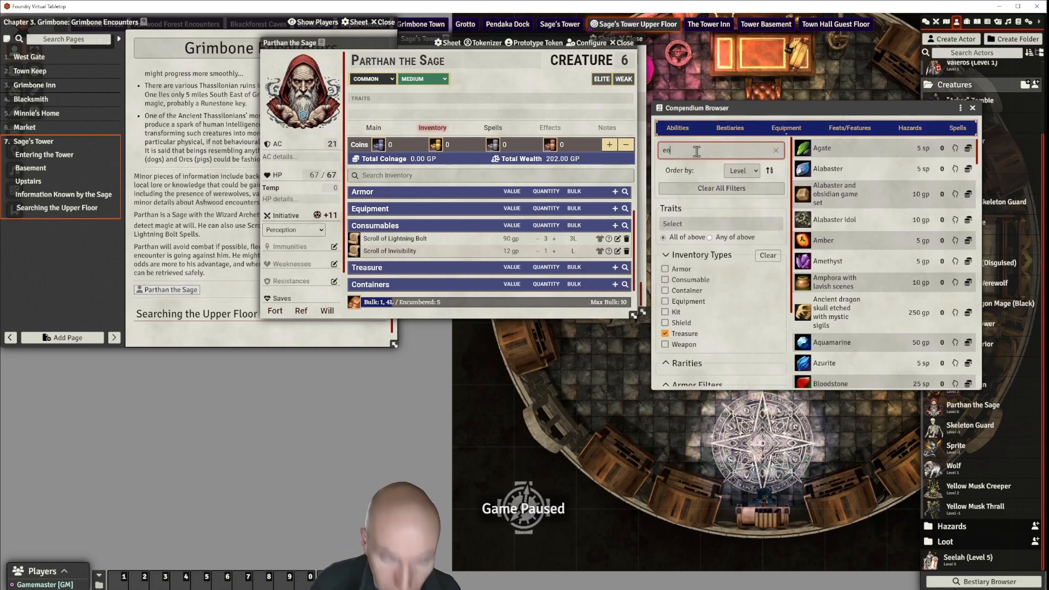
text(eon)
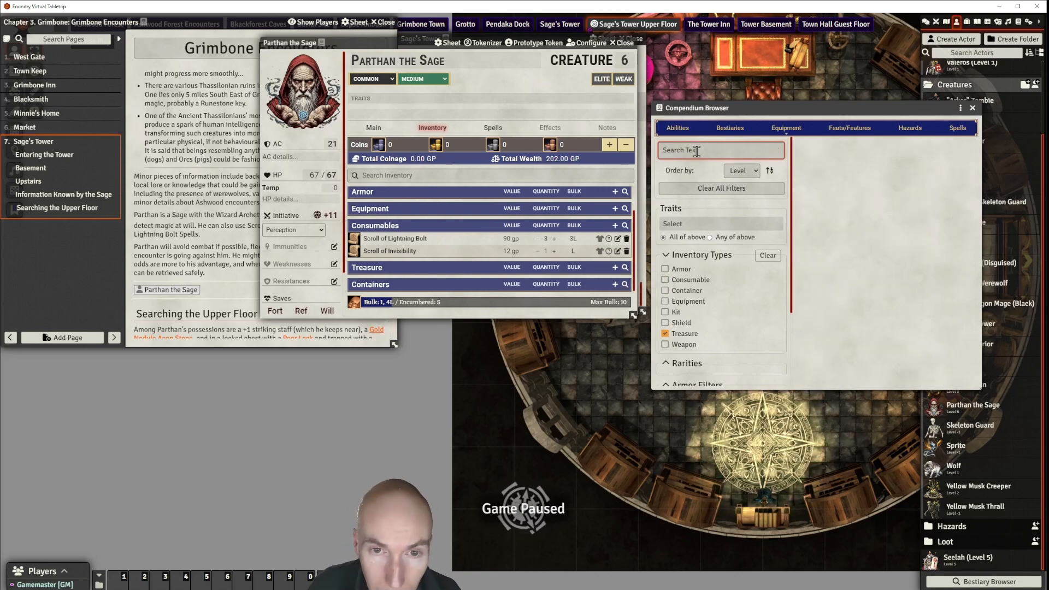
text(aeon)
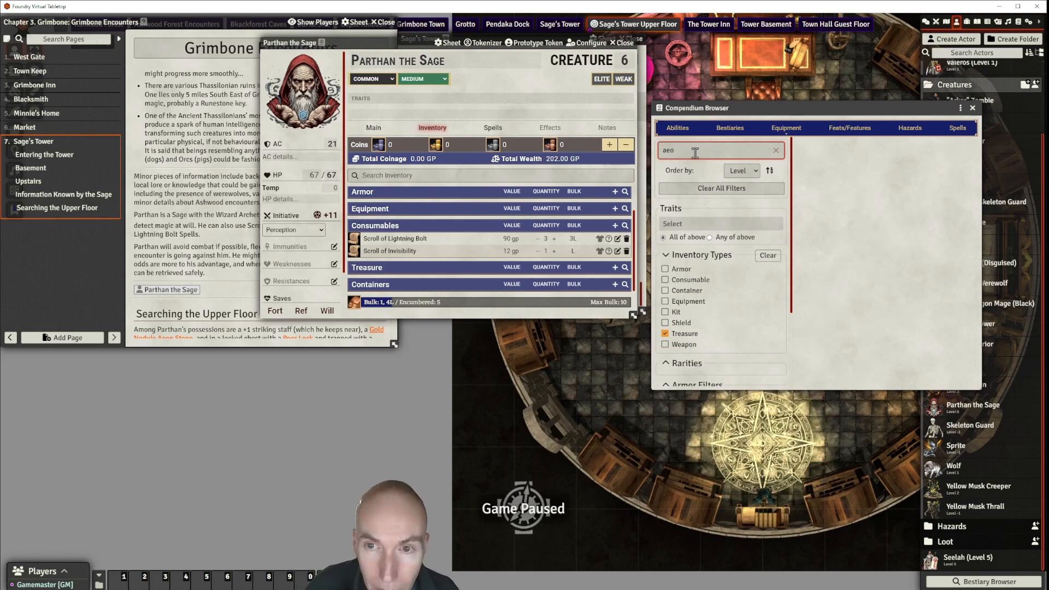
key(BackSpace)
key(BackSpace)
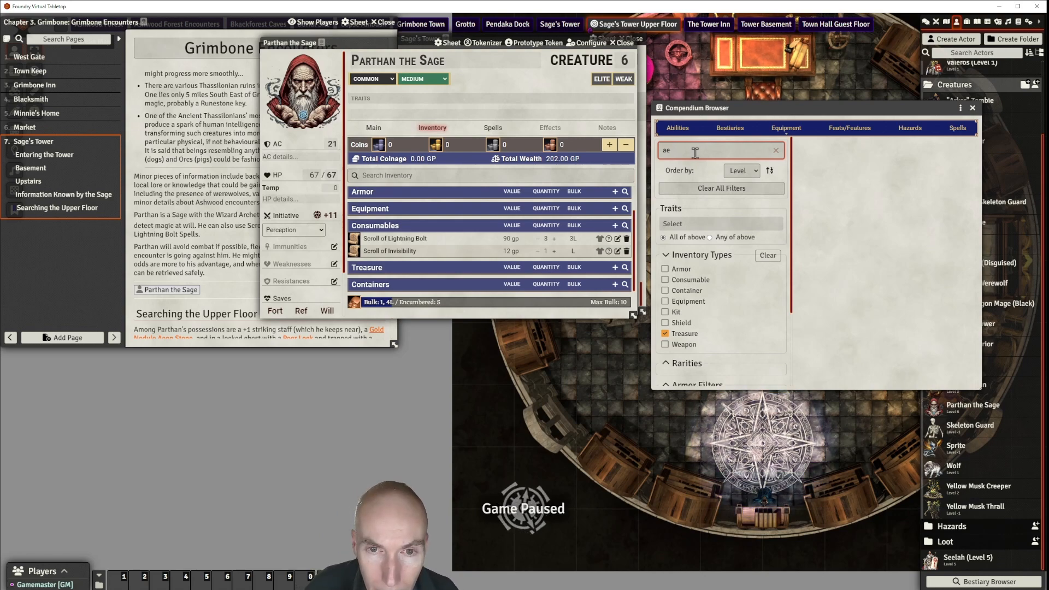
key(BackSpace)
key(BackSpace)
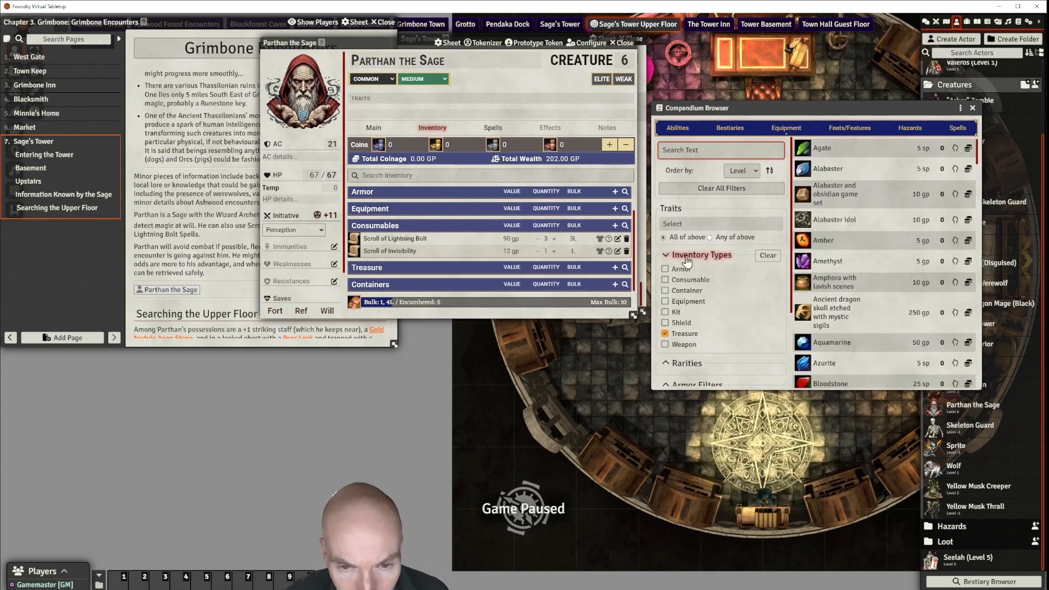
Step: Clear the inventory type filter, search for "aeon" and add the Aeon Stone (Gold Nodule) to Parthan the Sage's inventory
click(766, 256)
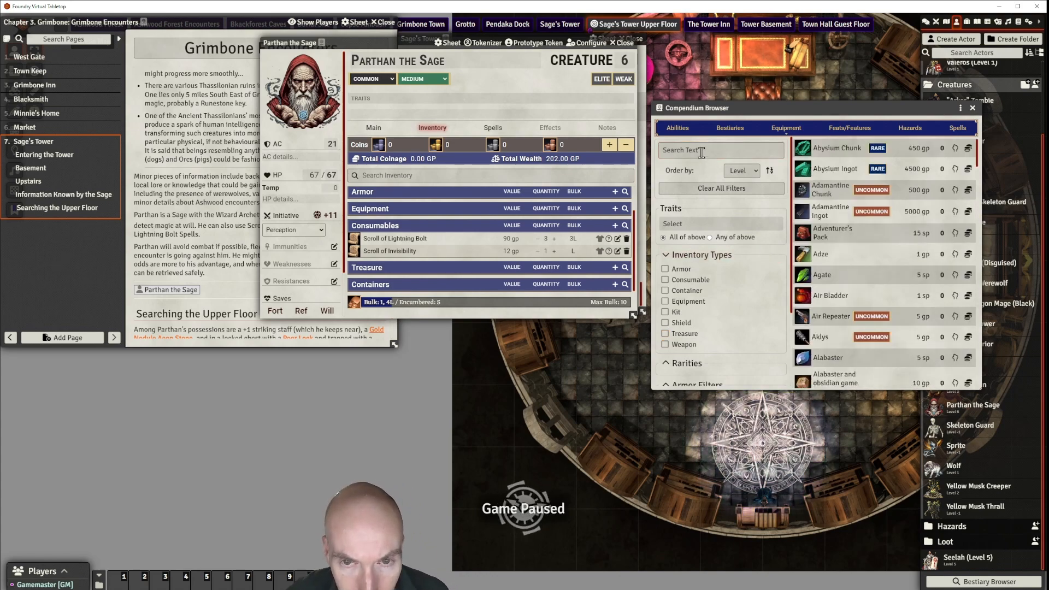
text(aeon)
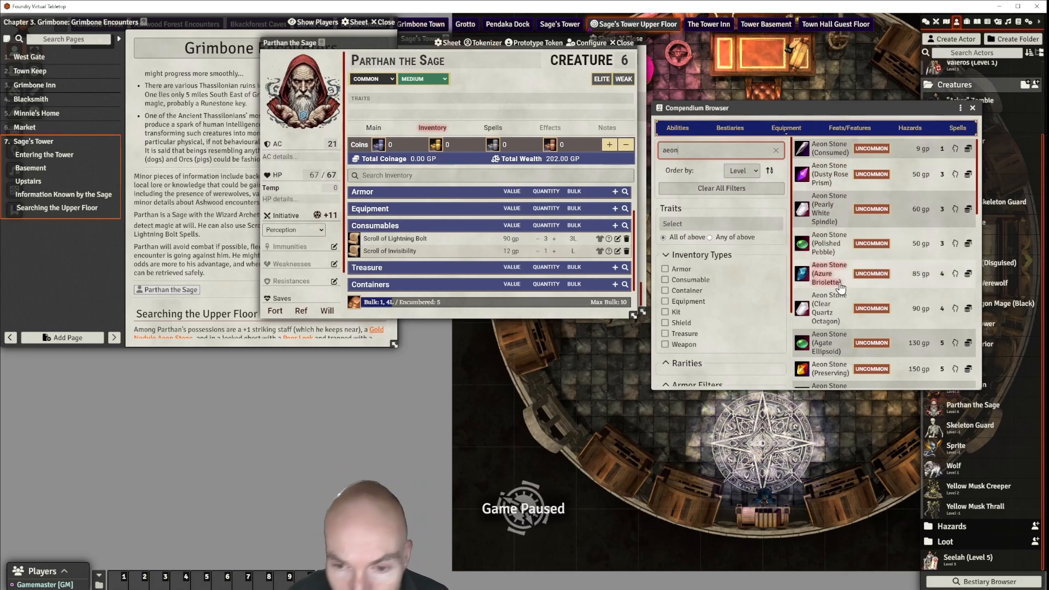
scroll(840, 286, down, 1)
scroll(840, 301, down, 1)
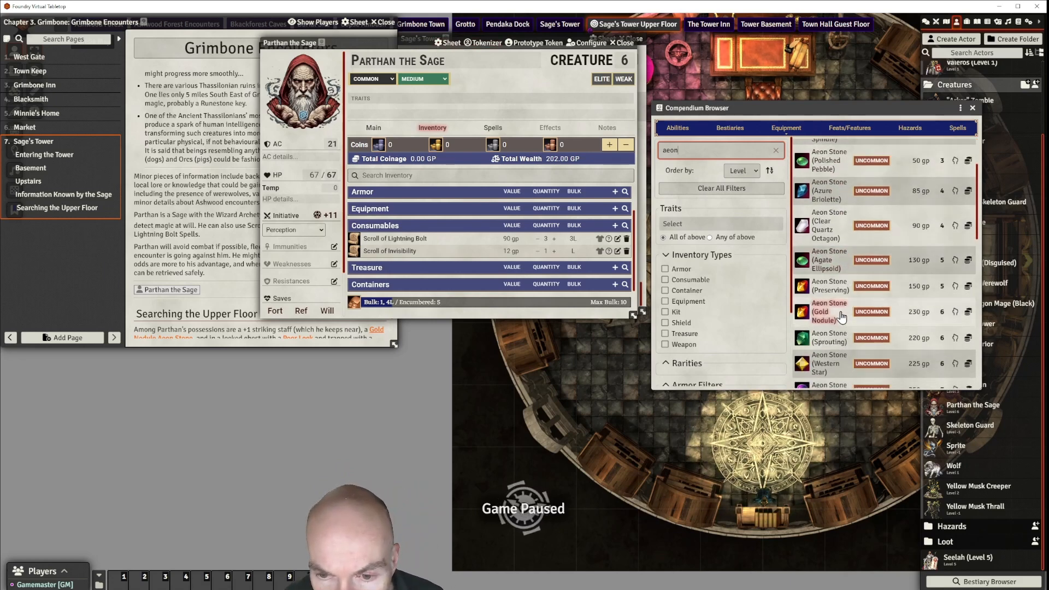
drag(819, 311, 437, 249)
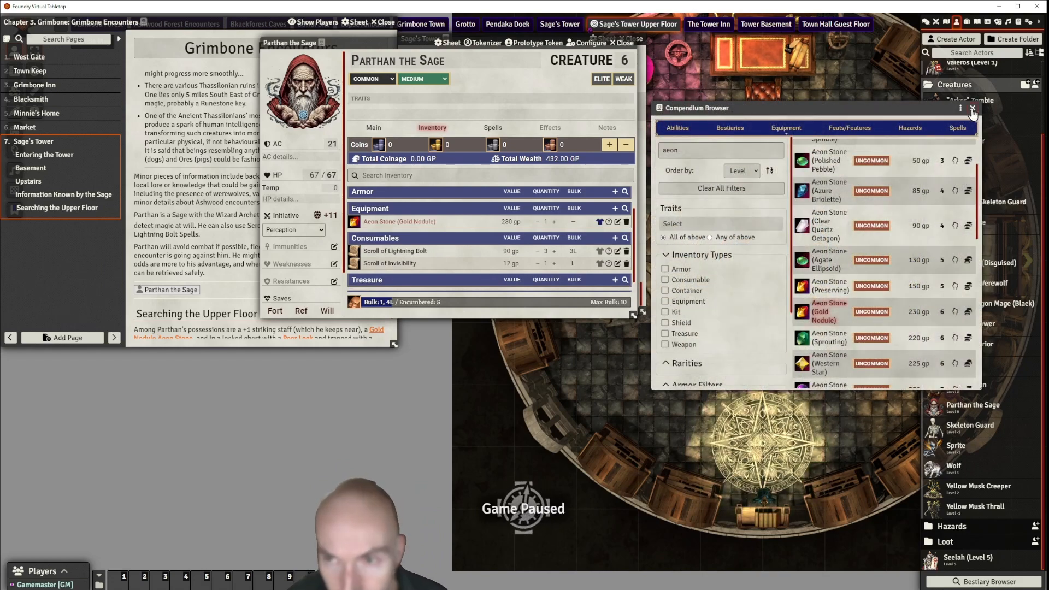
click(972, 108)
Step: Read the Gold Nodule Aeon Stone's description in Parthan the Sage's inventory, including its resonant power, and close his sheet
click(412, 222)
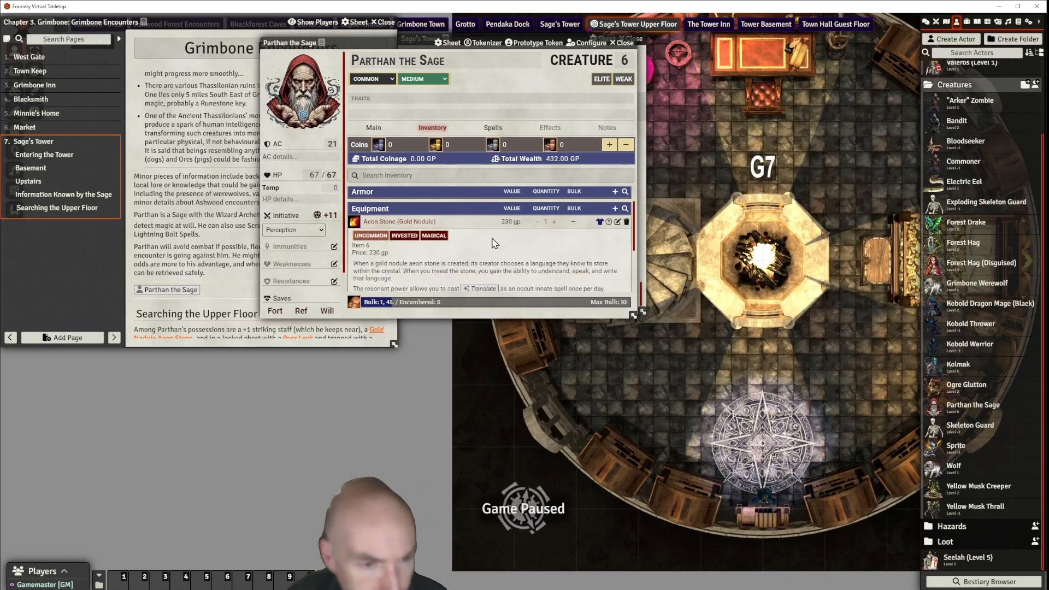
scroll(525, 251, down, 1)
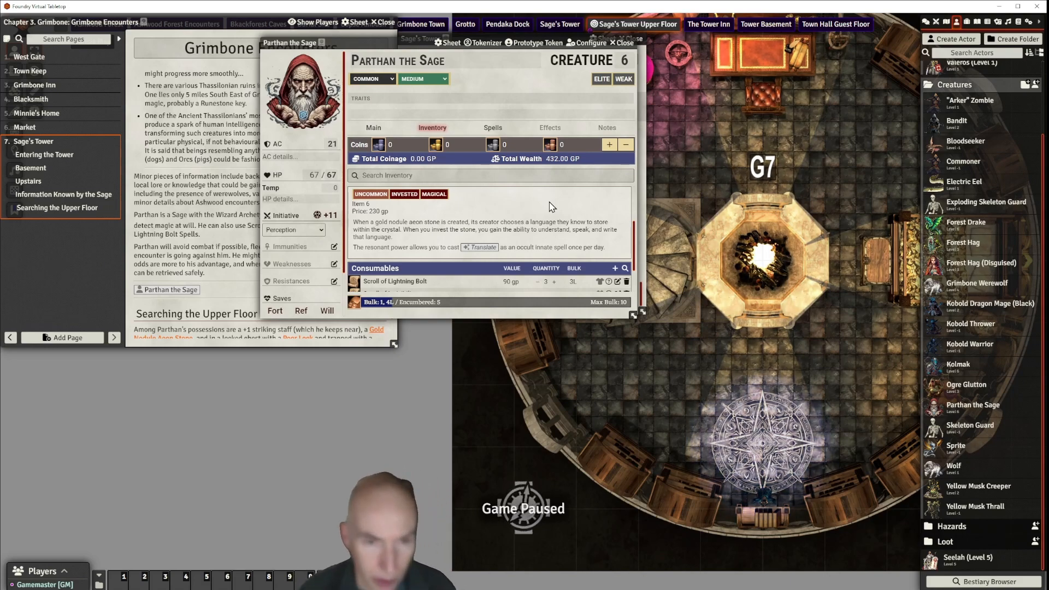
scroll(519, 210, down, 2)
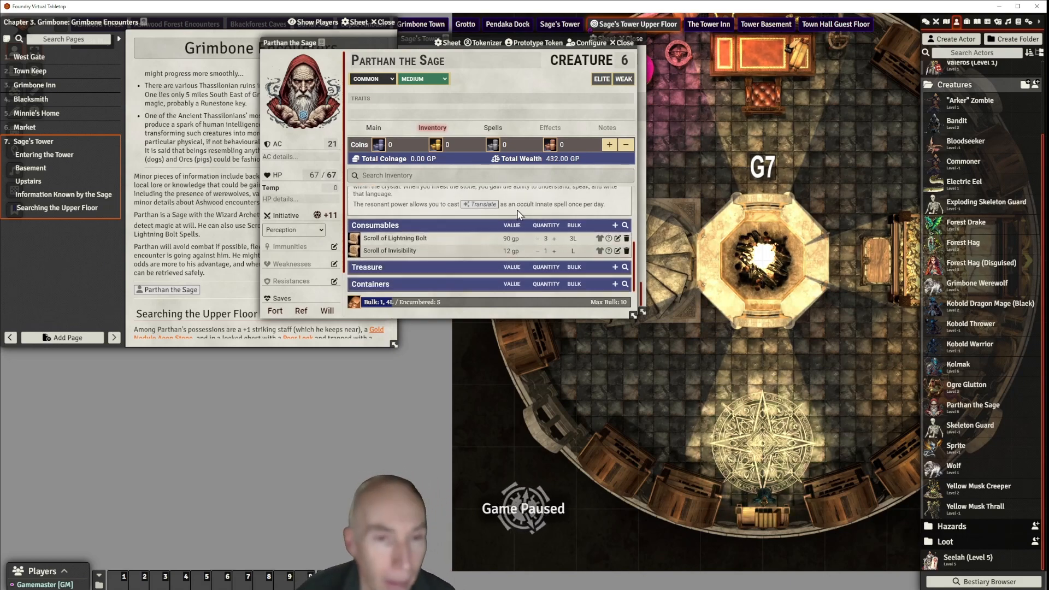
scroll(516, 228, up, 1)
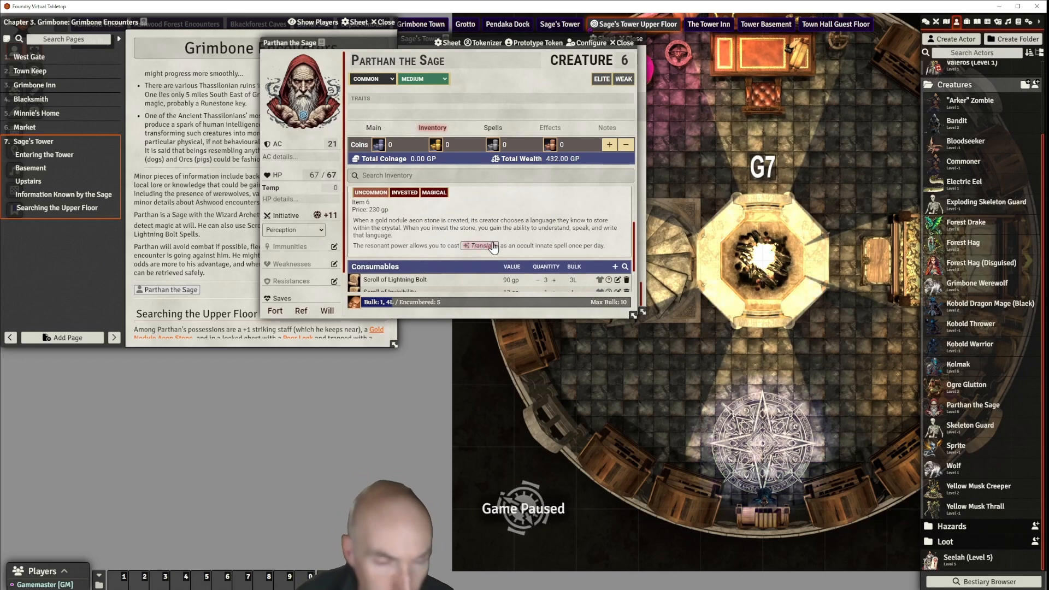
scroll(603, 248, down, 1)
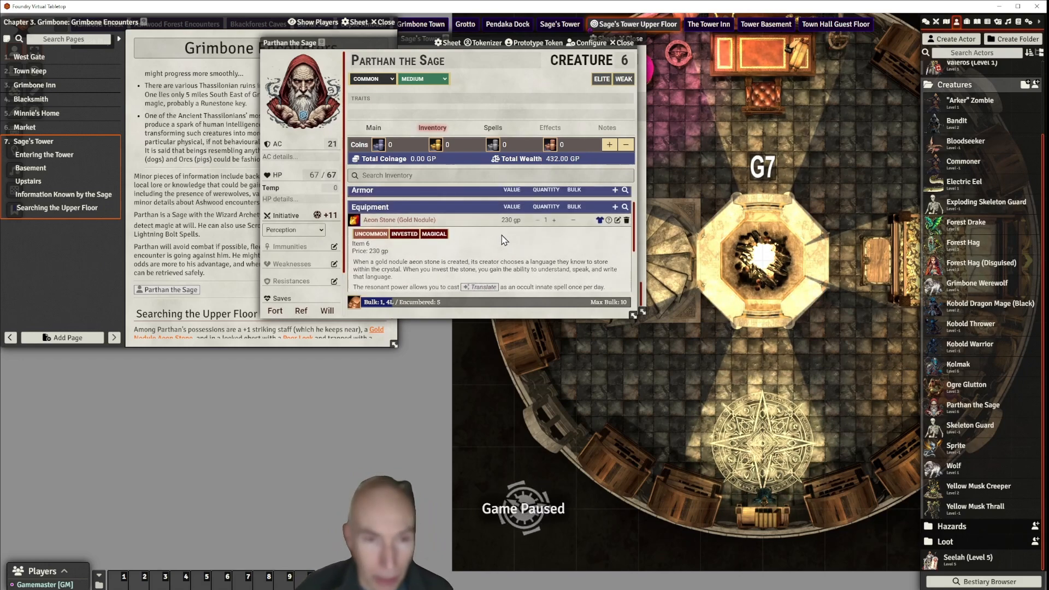
scroll(525, 229, up, 1)
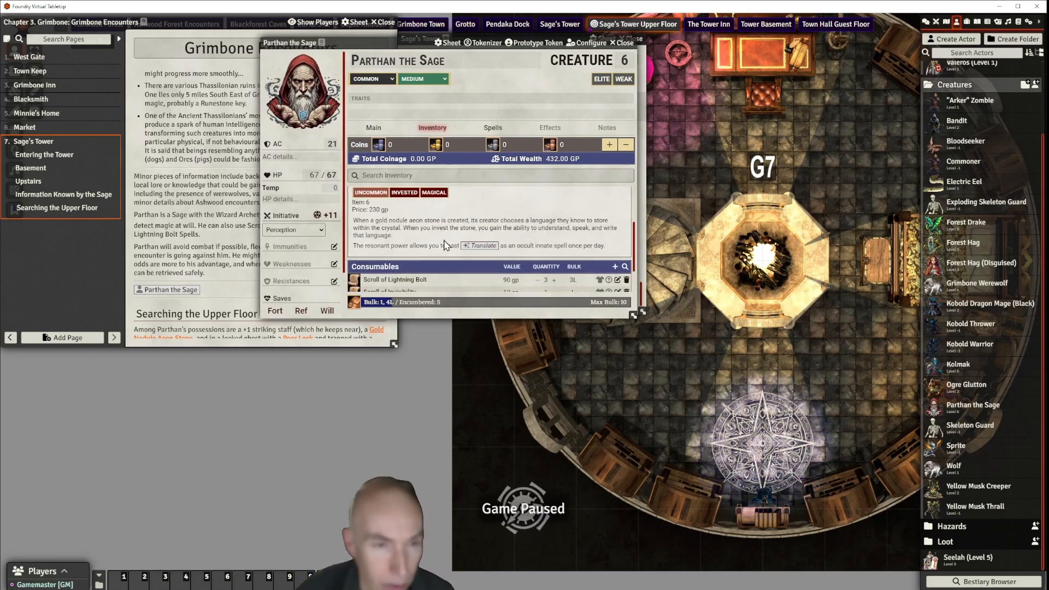
scroll(552, 223, up, 1)
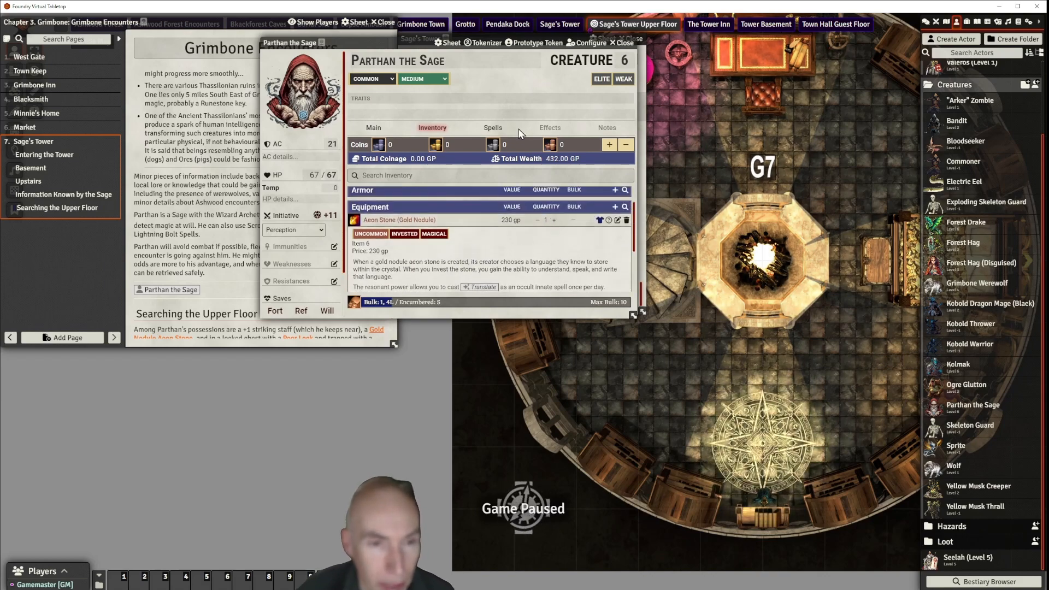
drag(402, 41, 381, 51)
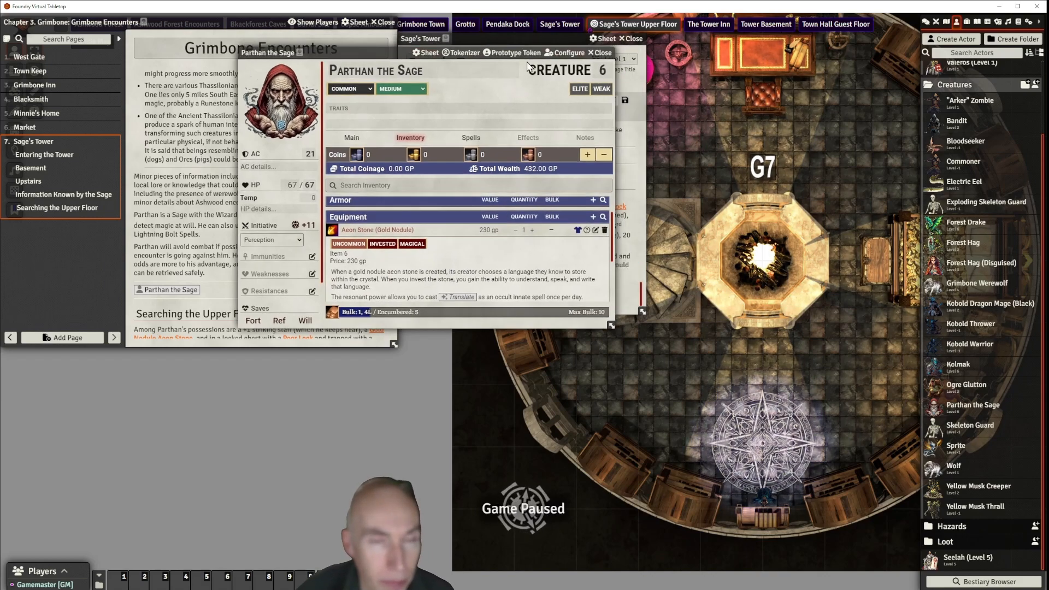
click(600, 53)
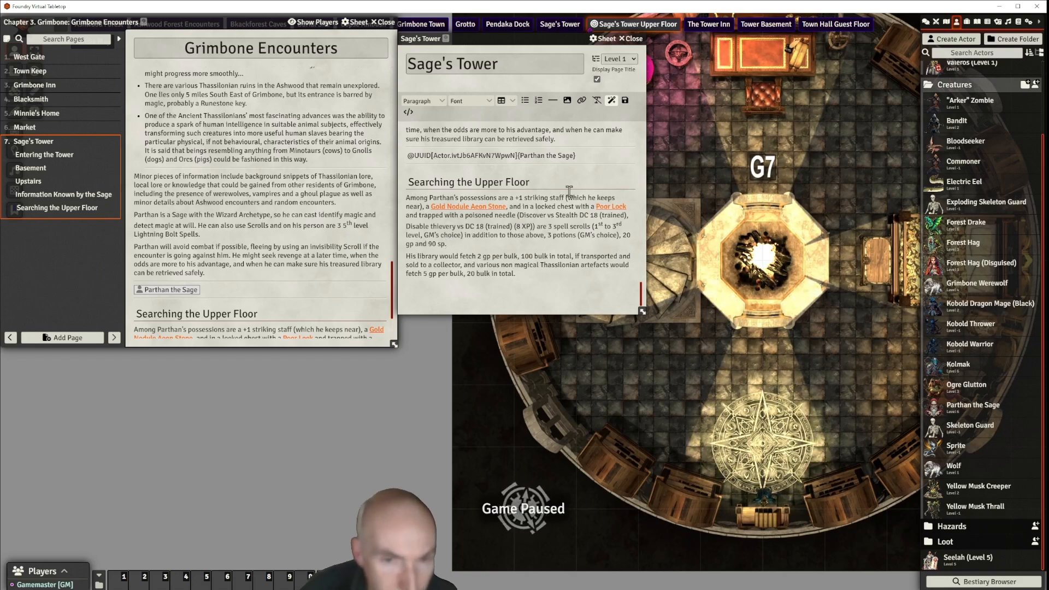
Step: Insert a horizontal rule and an empty line between the possessions and library paragraphs under "Searching the Upper Floor"
key(Return)
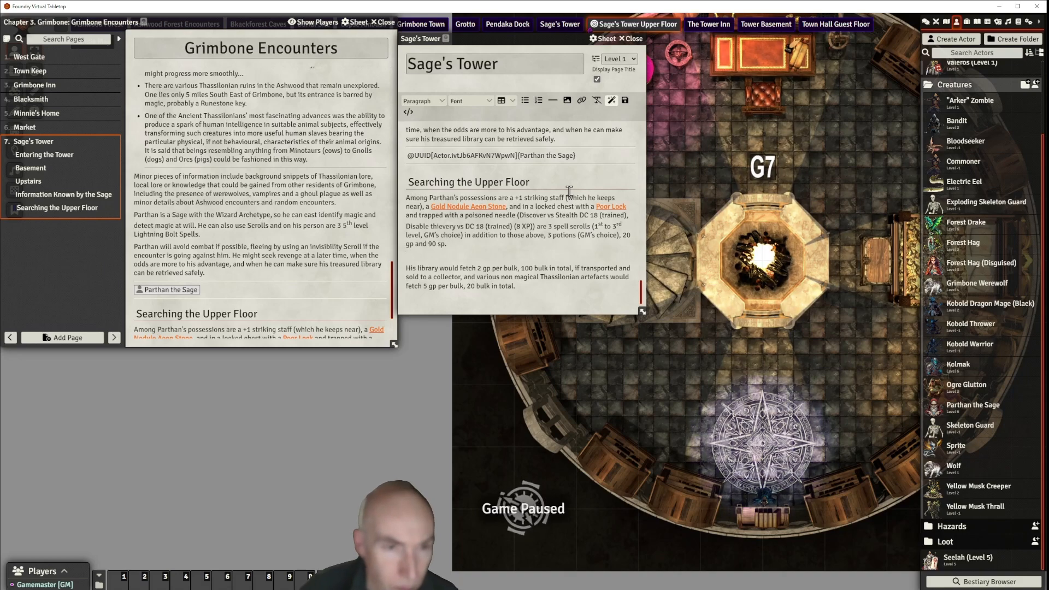
key(BackSpace)
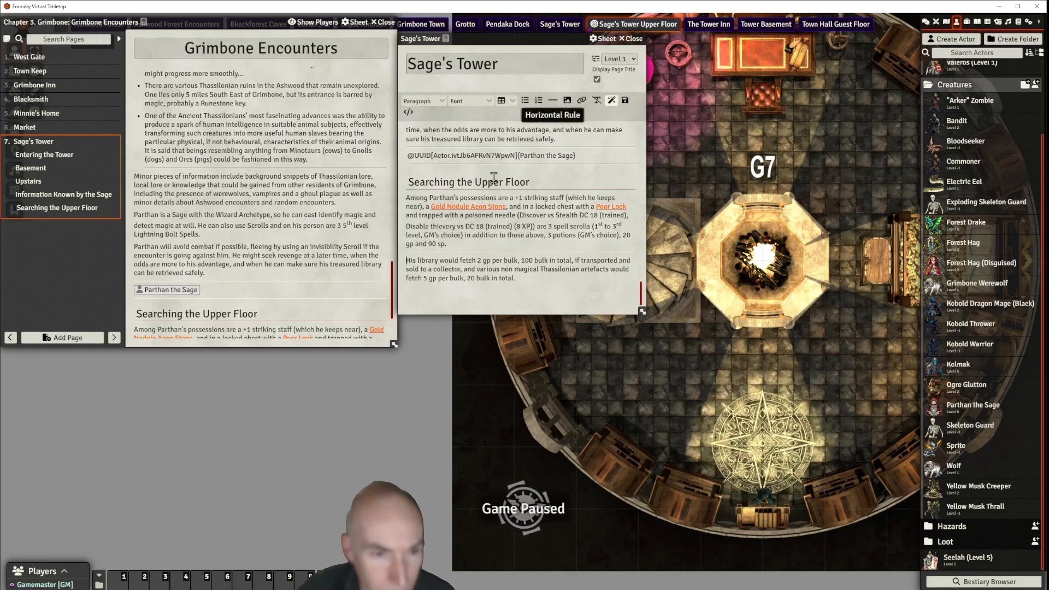
click(552, 101)
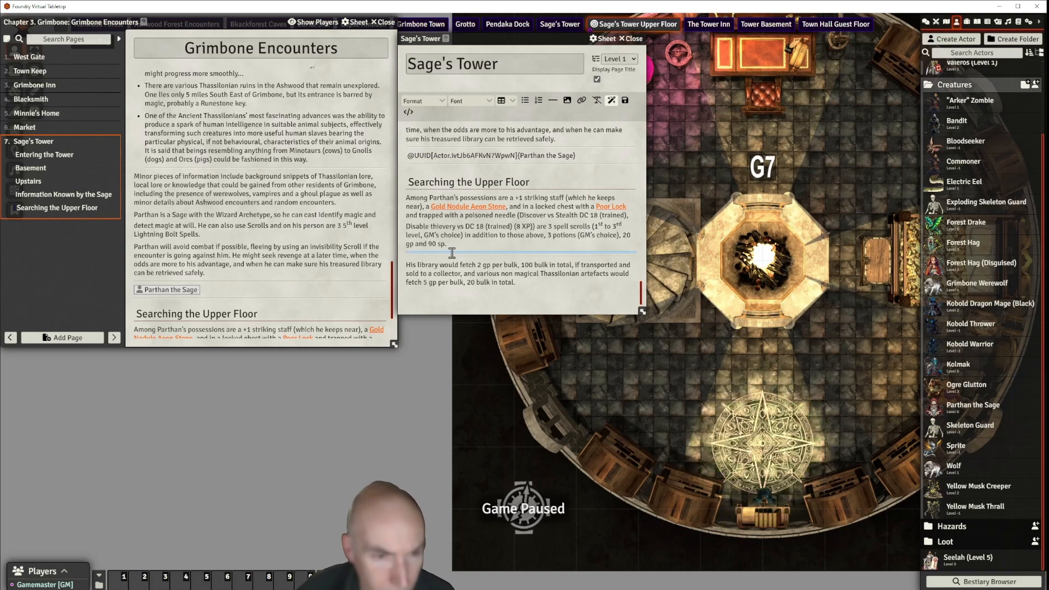
key(Return)
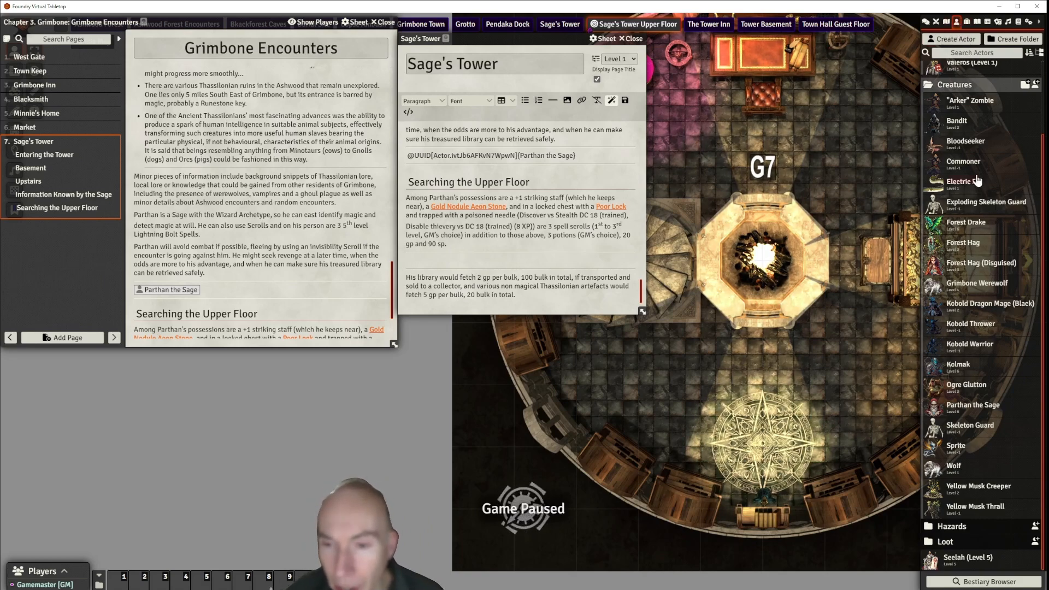
Step: Create a Player Character actor named "Parthan's Chest" in the Loot folder
click(959, 85)
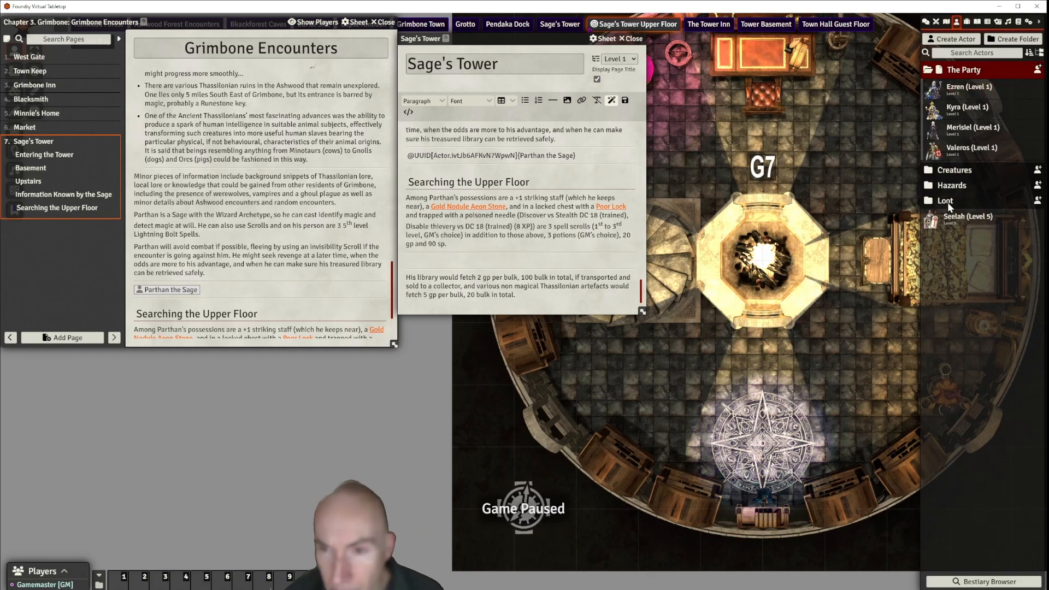
click(947, 201)
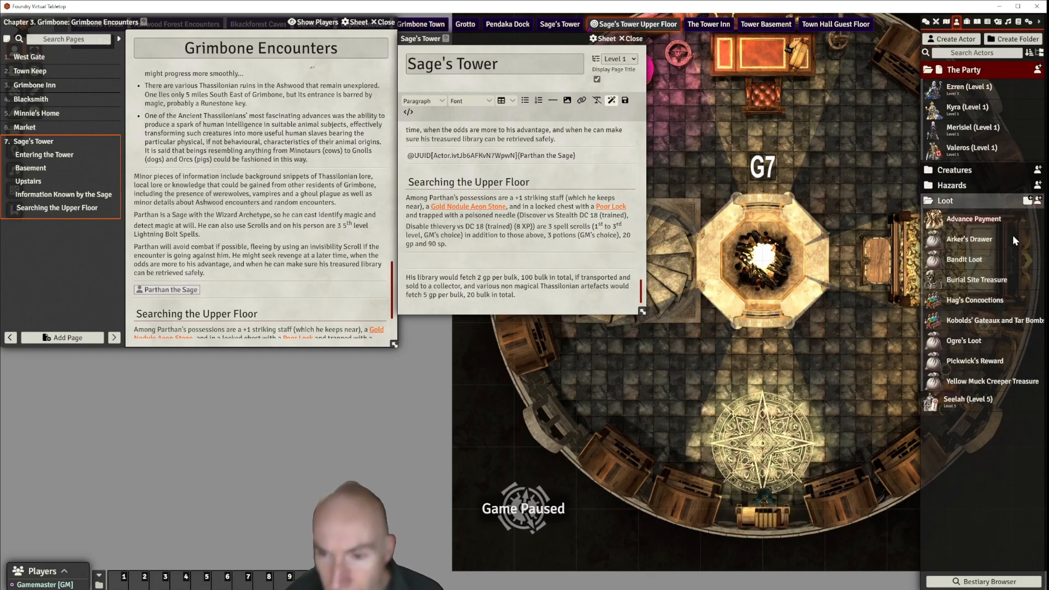
click(1037, 200)
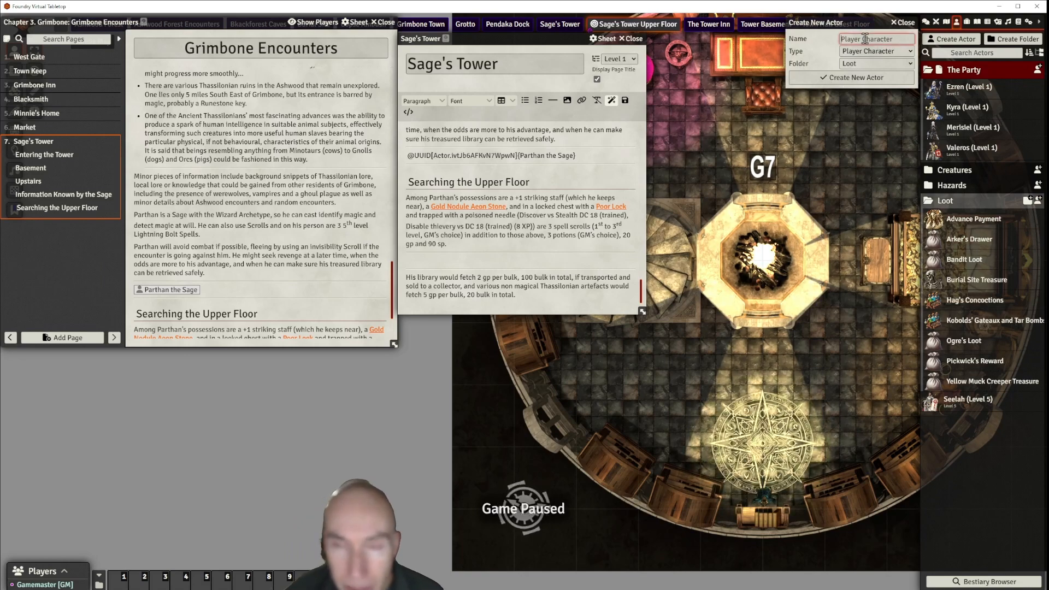
text(ptha)
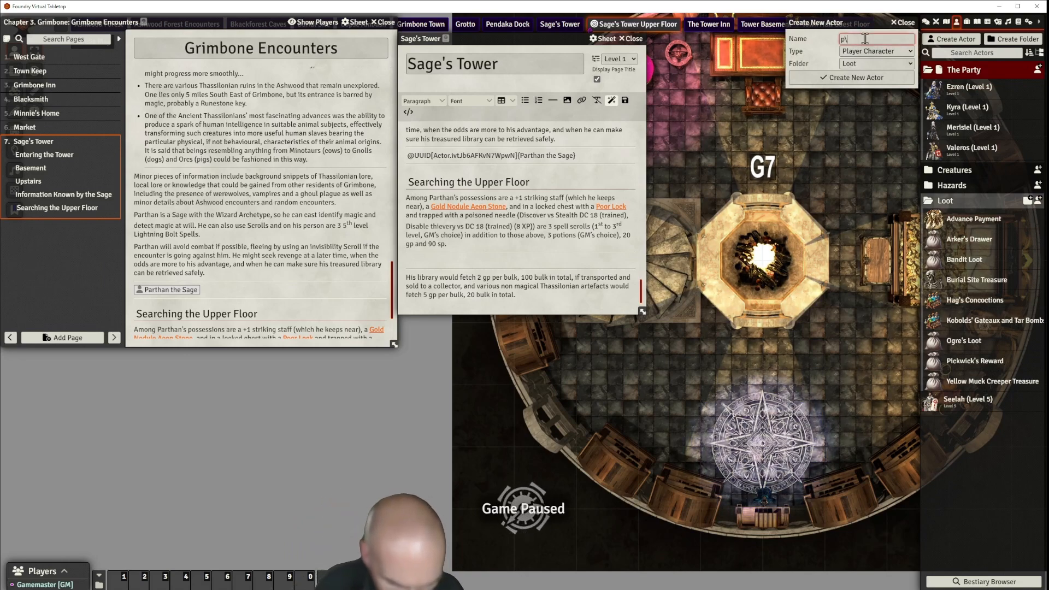
text(ns Chest)
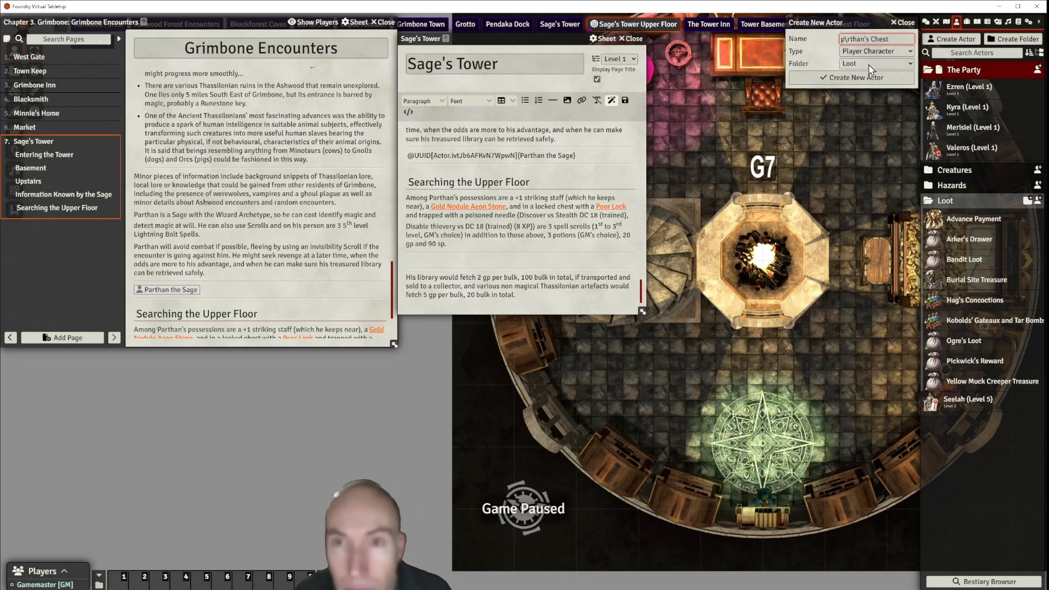
click(848, 40)
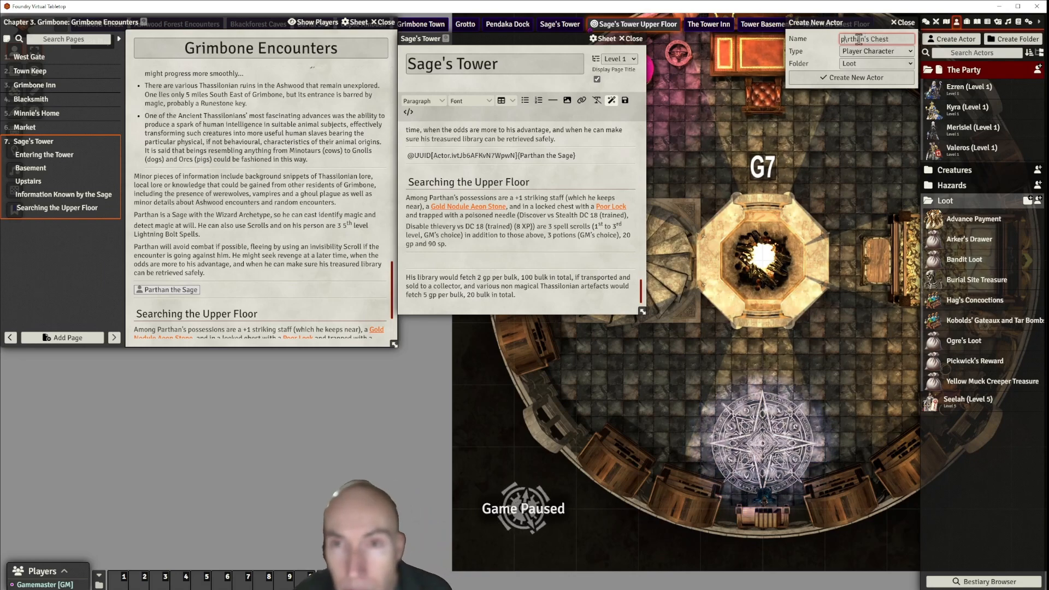
key(BackSpace)
key(BackSpace)
text(Pa)
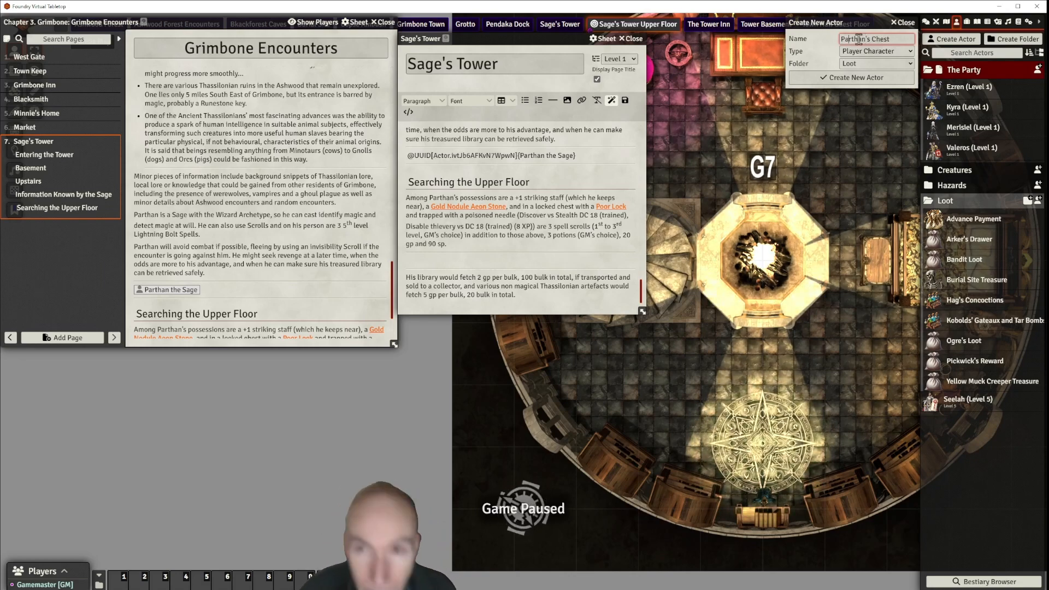
click(870, 78)
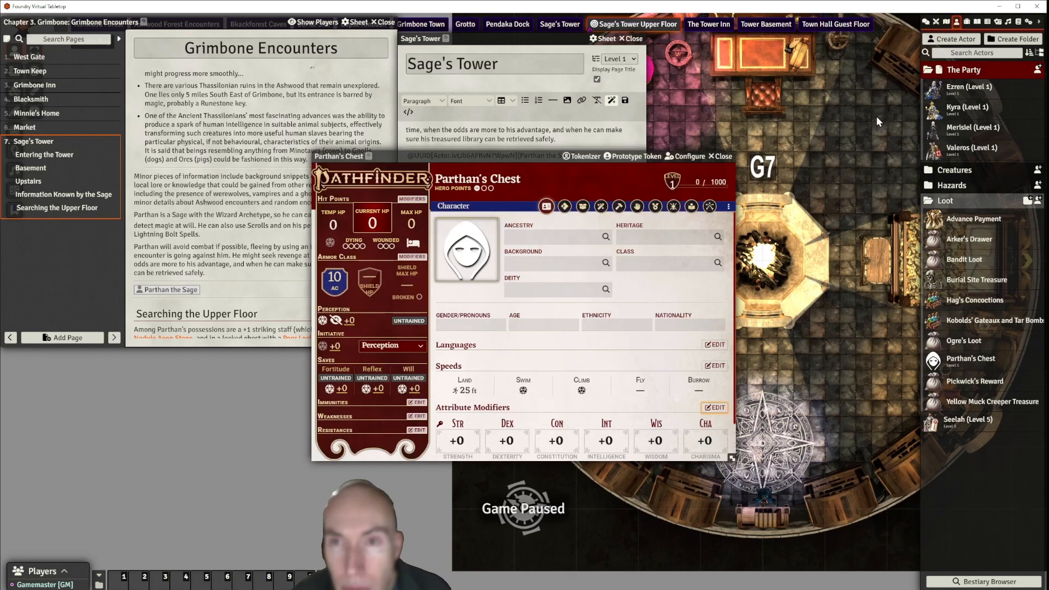
Step: Close the character sheet of "Parthan's Chest" and delete that Player Character actor from the Loot folder
click(720, 156)
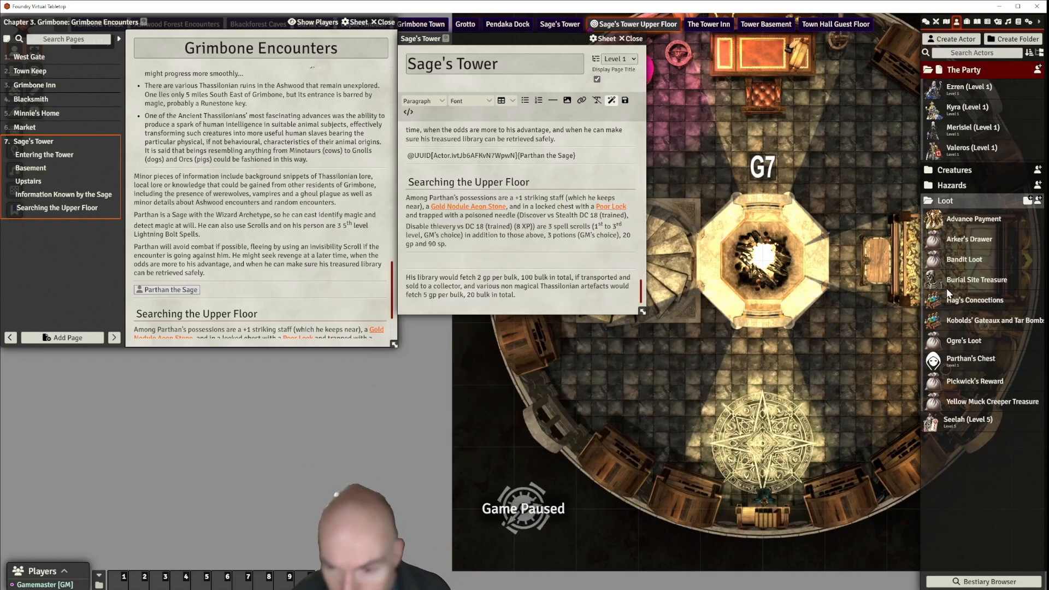
click(978, 359)
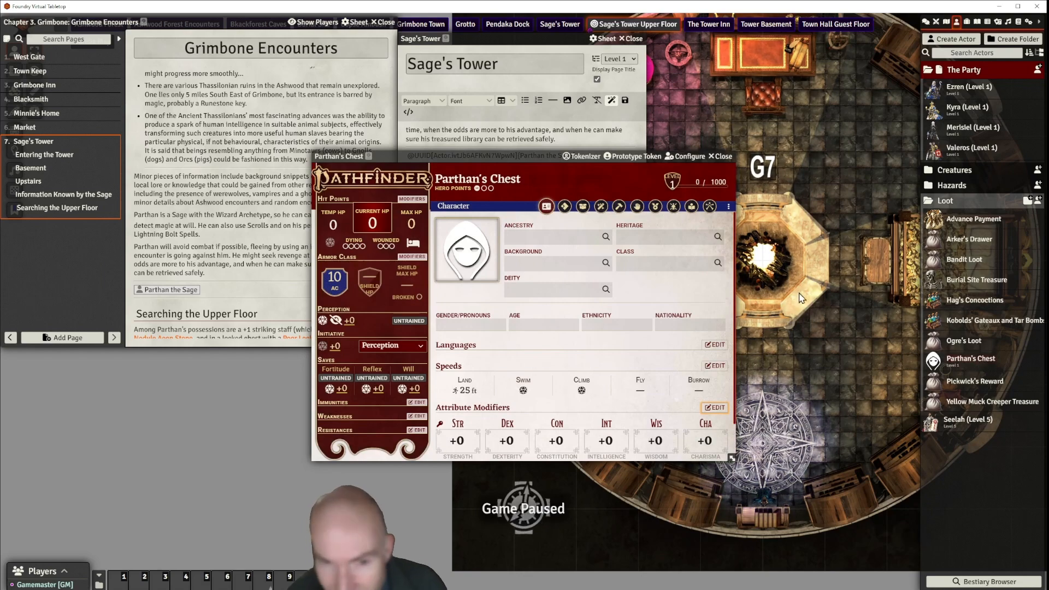
click(720, 156)
right_click(970, 358)
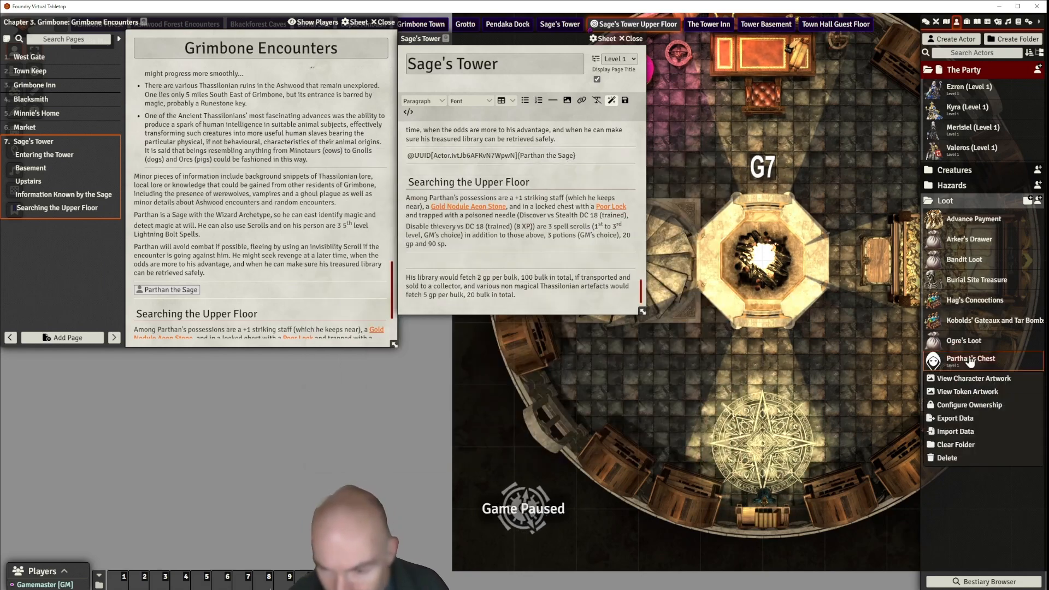
click(957, 472)
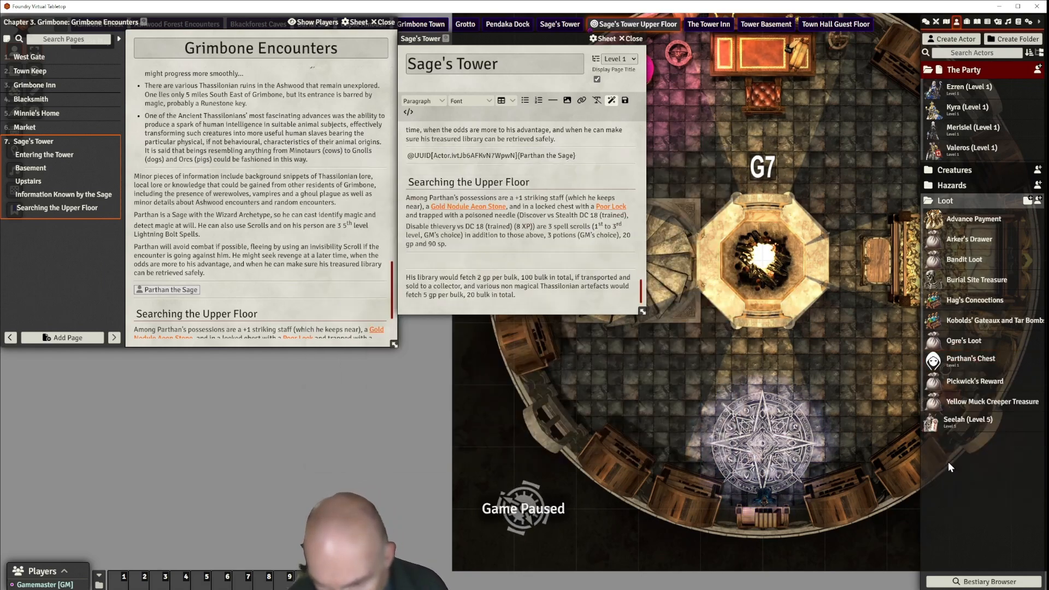
right_click(956, 362)
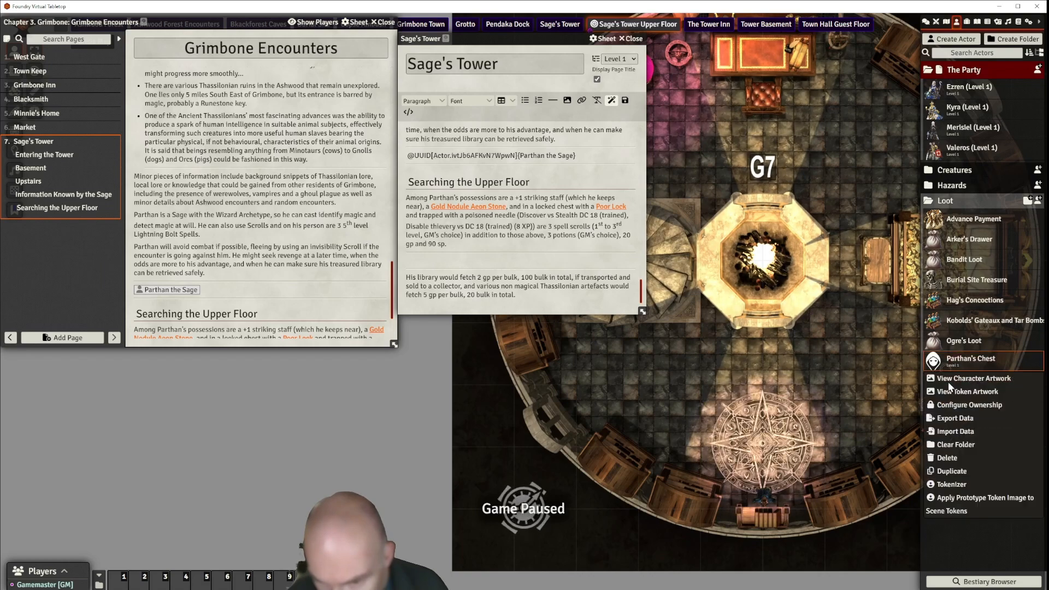
click(949, 458)
click(796, 230)
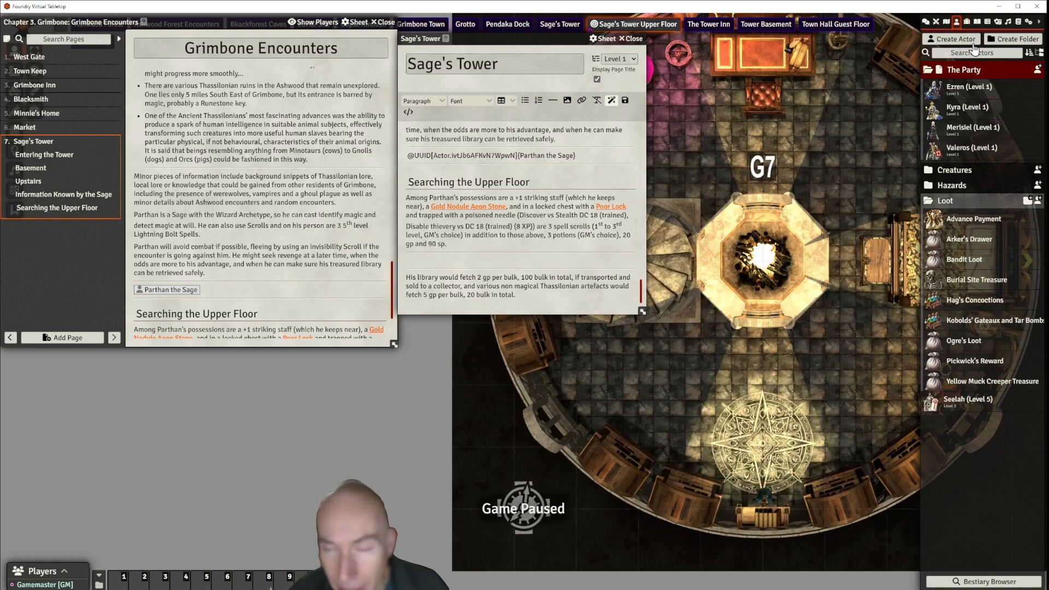
Step: Create an actor of type Loot named "Parthan's Chest" in the Loot folder
click(1038, 203)
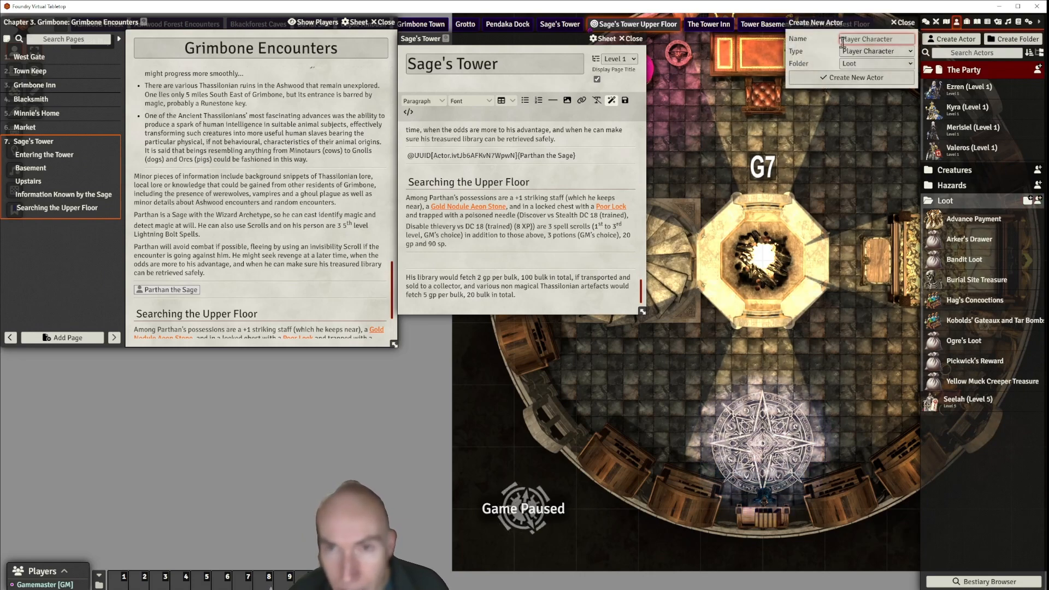
text(Par)
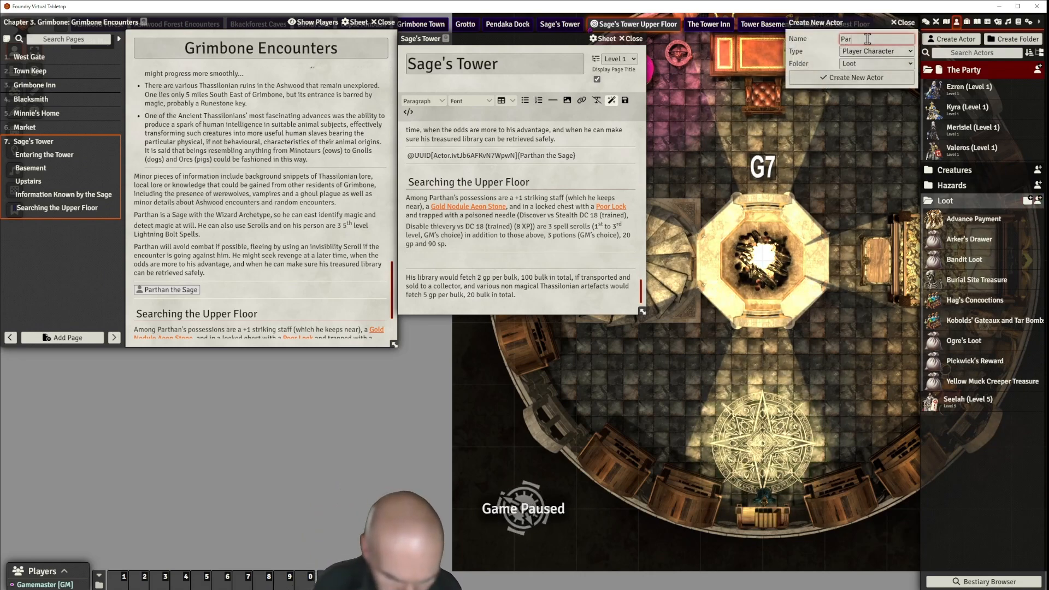
text(than)
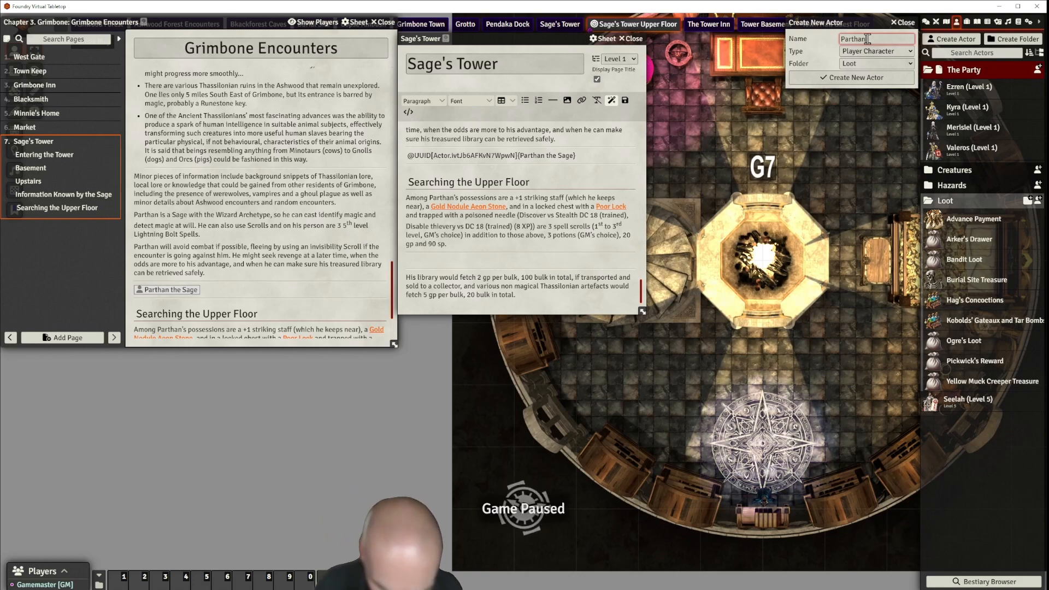
text('s Chest)
key(Tab)
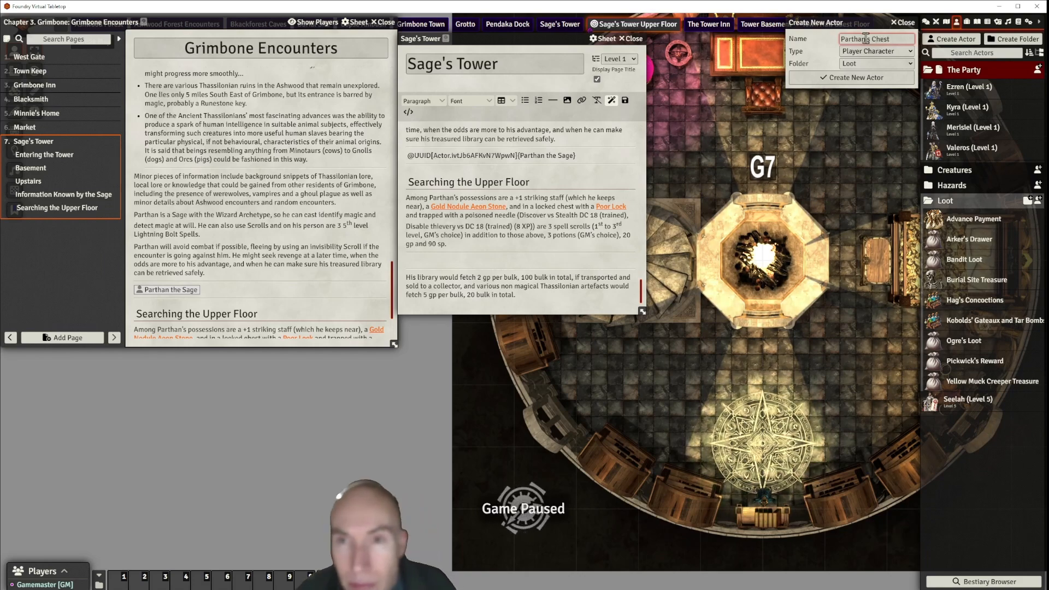
key(l)
click(856, 78)
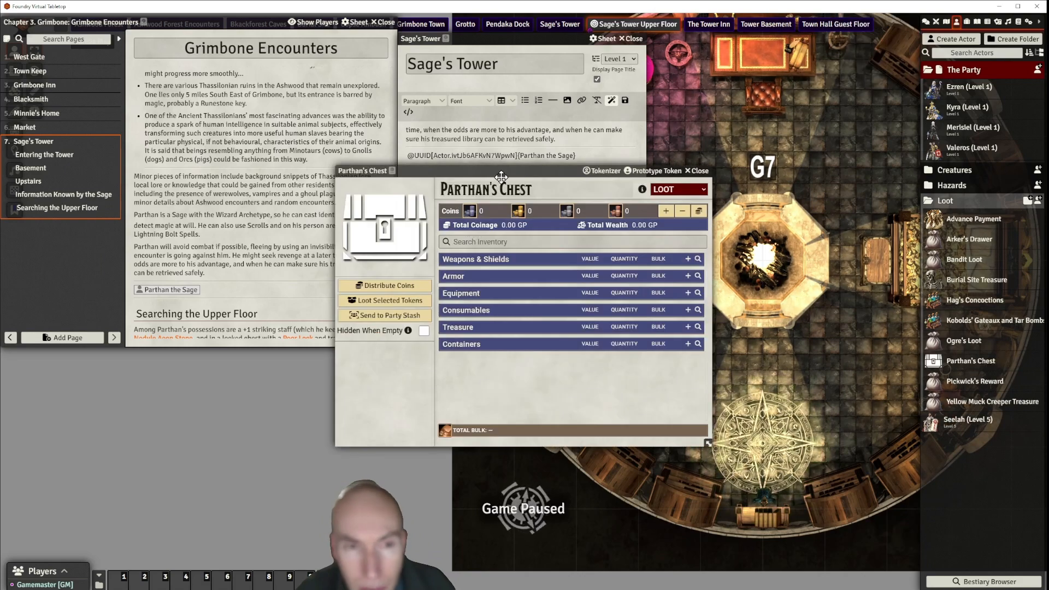
Step: Open the image browser for the chest's portrait and go to the modules/strife-in-grimbone-walkthrough-module folder
drag(501, 175, 650, 144)
click(508, 203)
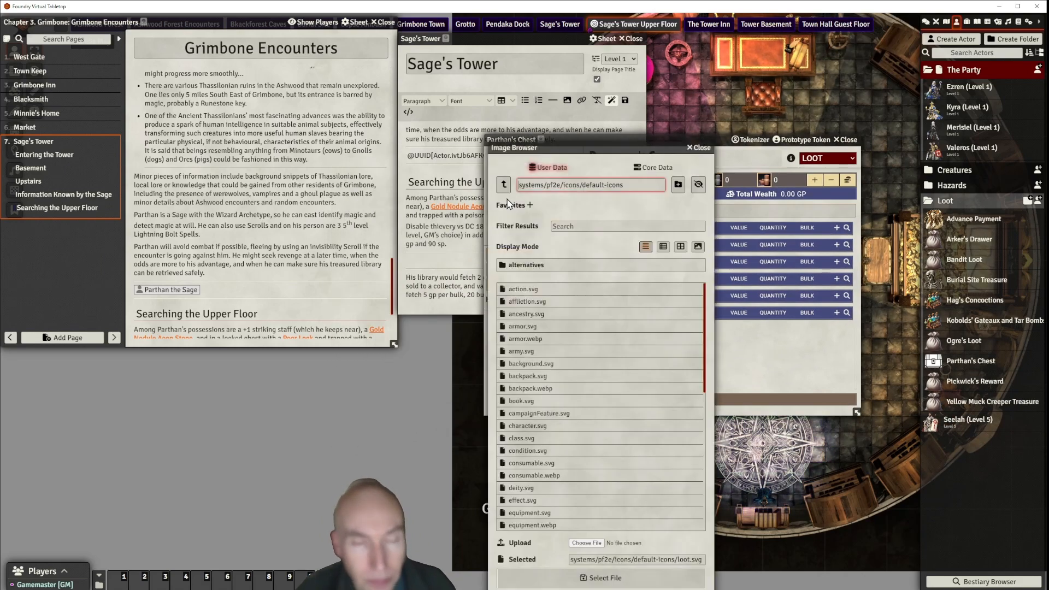
click(503, 184)
click(503, 184)
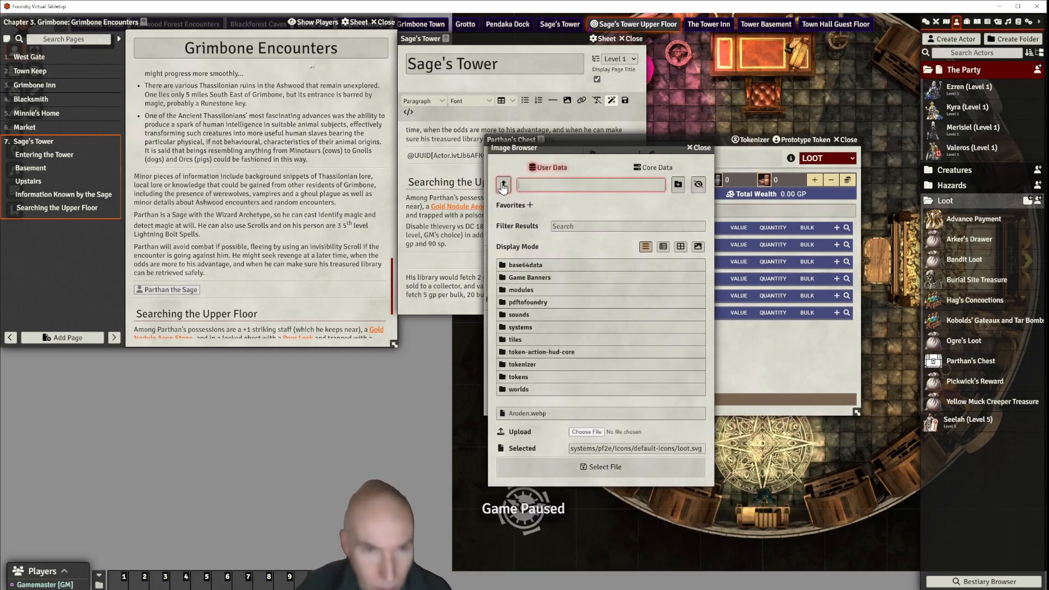
click(519, 289)
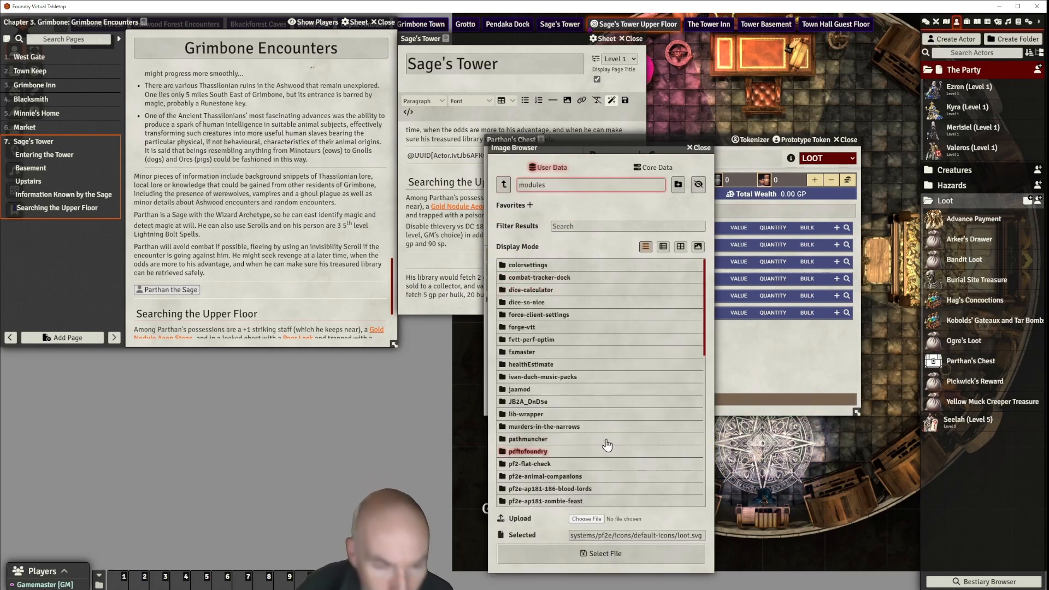
scroll(590, 432, down, 10)
scroll(579, 425, down, 2)
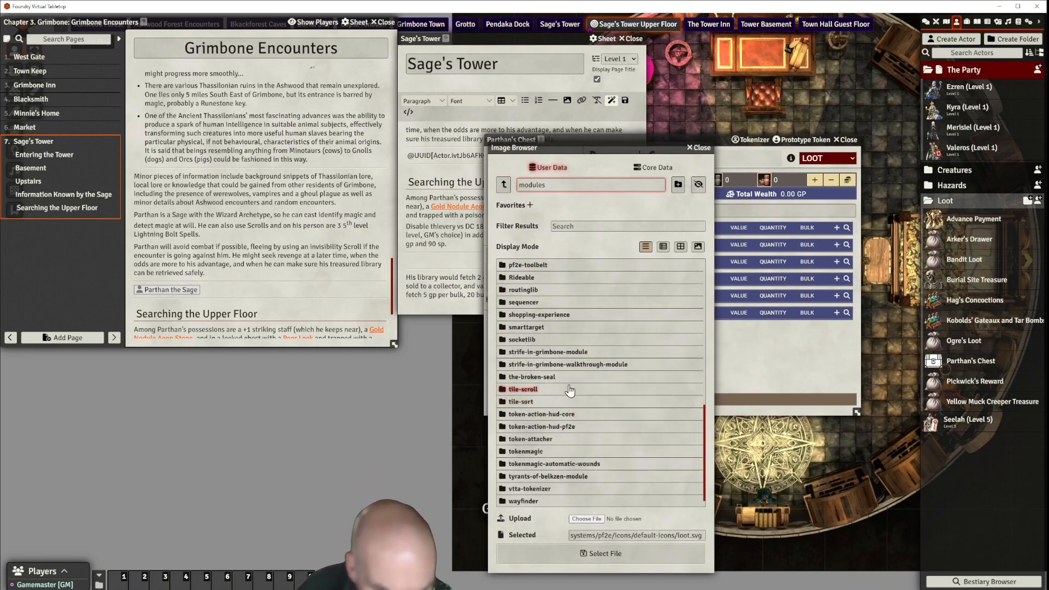
click(569, 369)
Step: Set the chest's portrait to "loot wooden chest.webp" from the walkthrough module's tokens folder
click(517, 265)
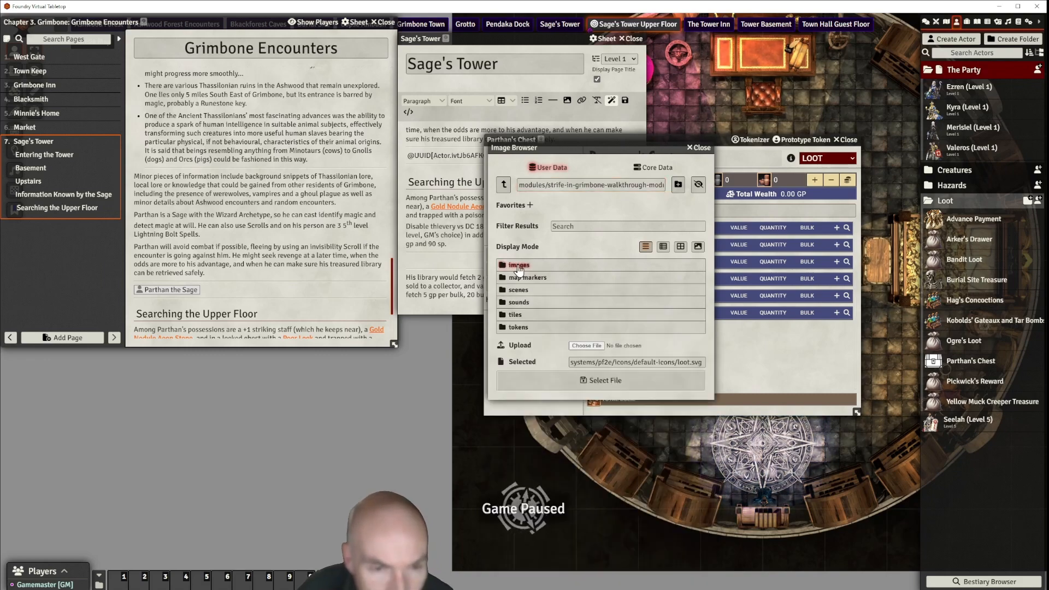
click(519, 265)
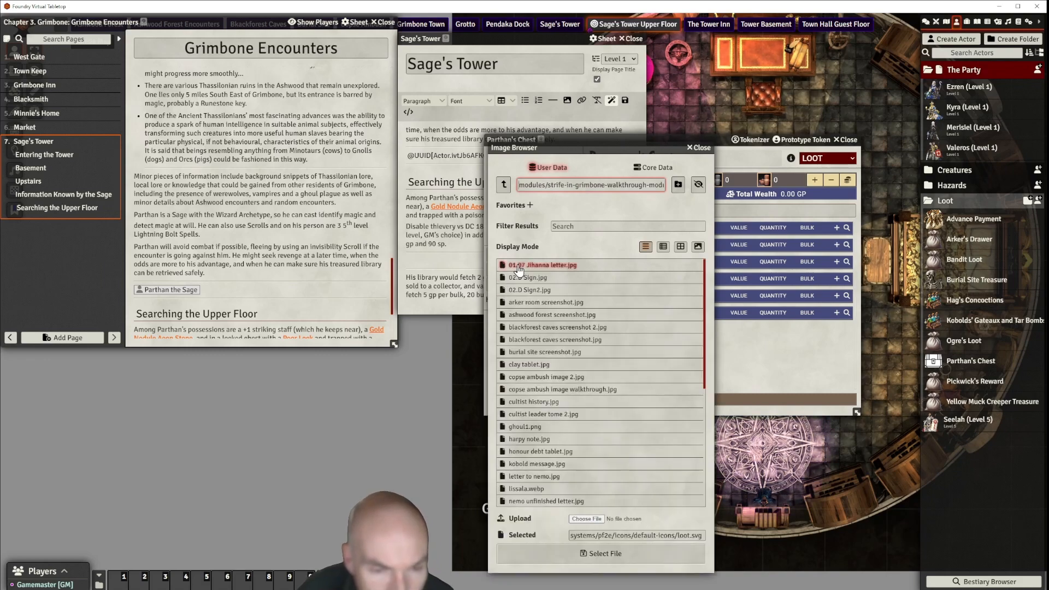
click(503, 186)
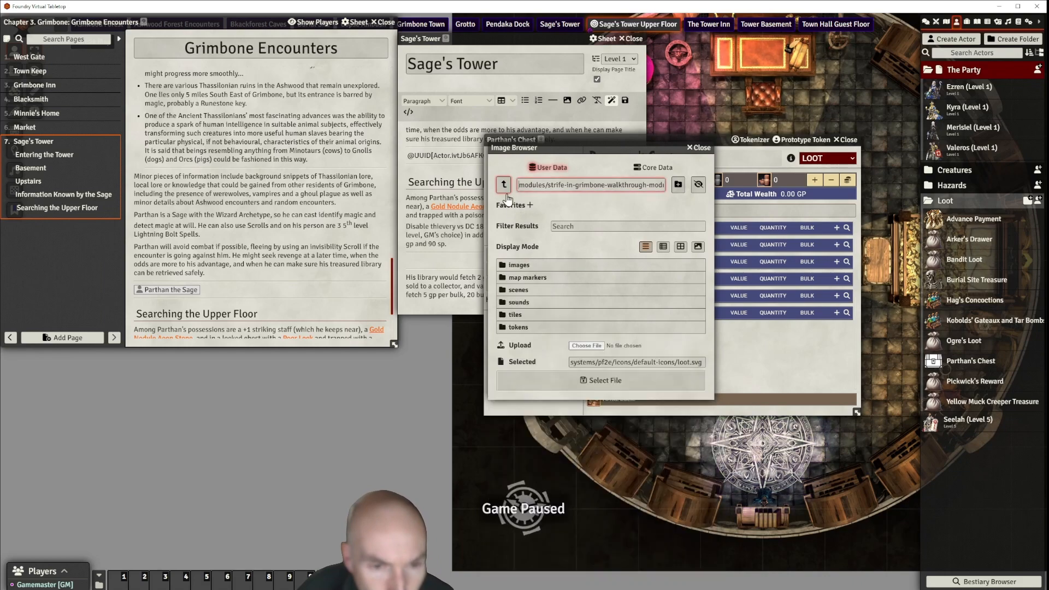
click(520, 334)
scroll(603, 354, down, 3)
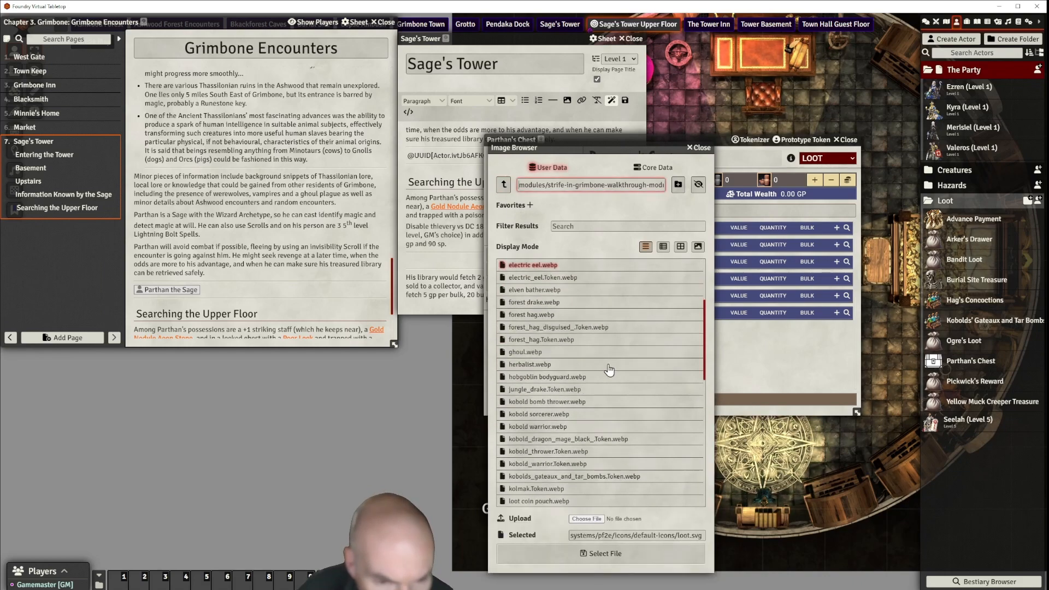
scroll(604, 369, down, 4)
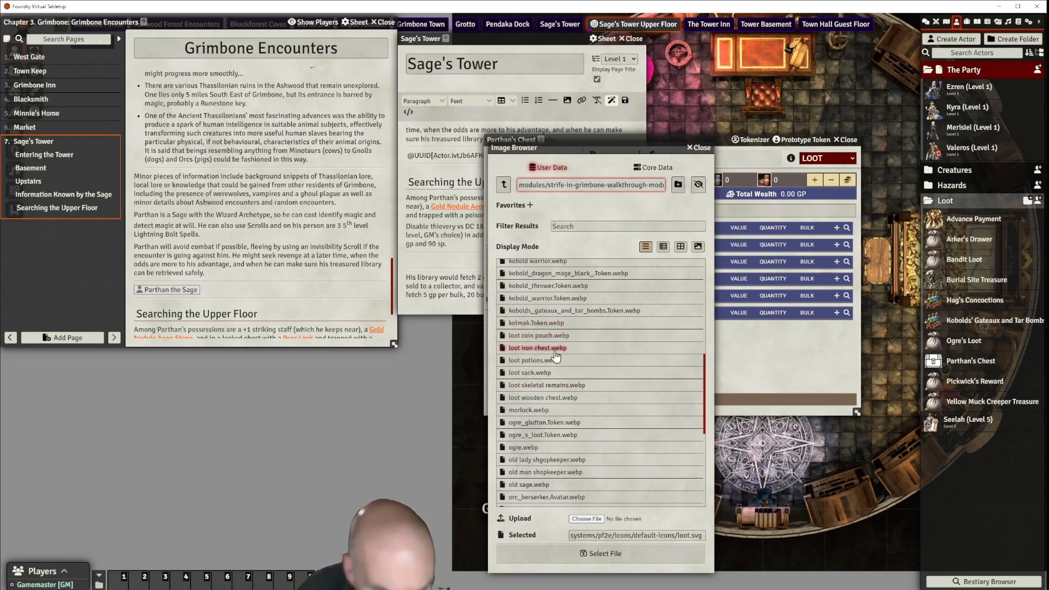
click(544, 399)
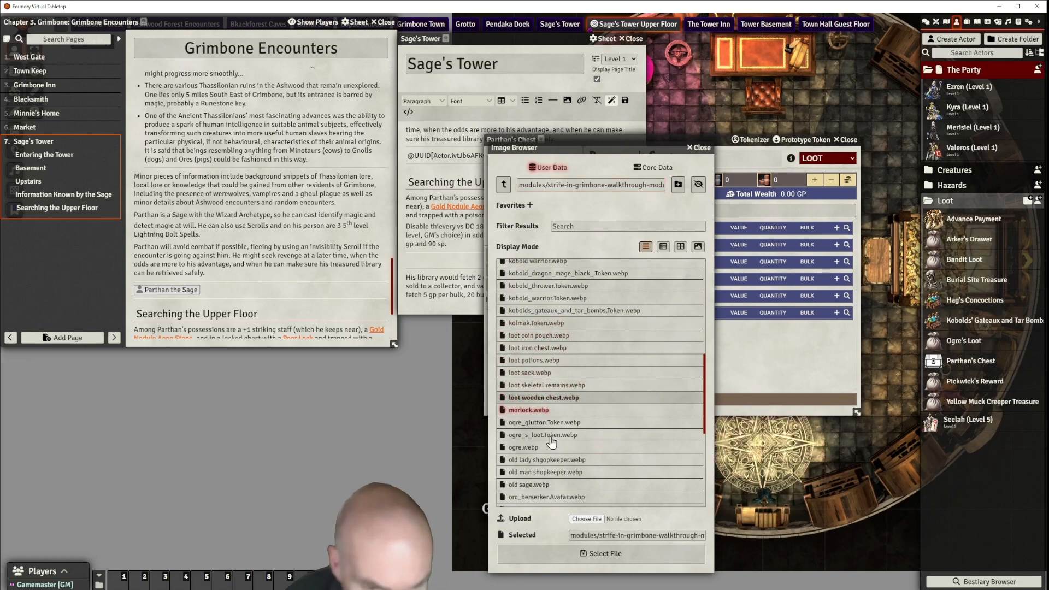
click(578, 555)
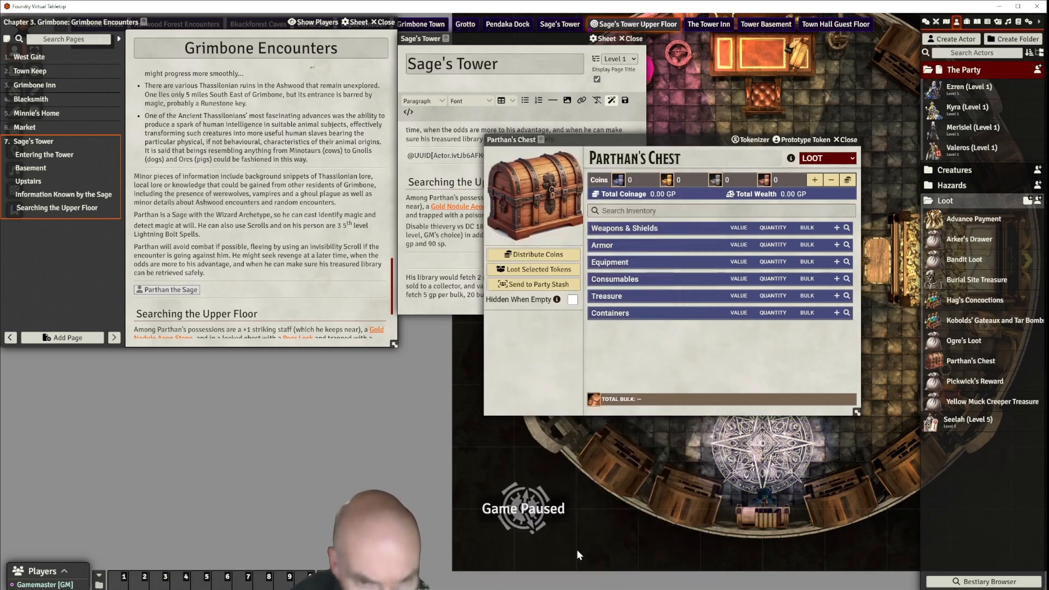
Step: Generate the chest's token with Tokenizer, removing the white background layer beneath the chest image and keeping the round frame
click(755, 140)
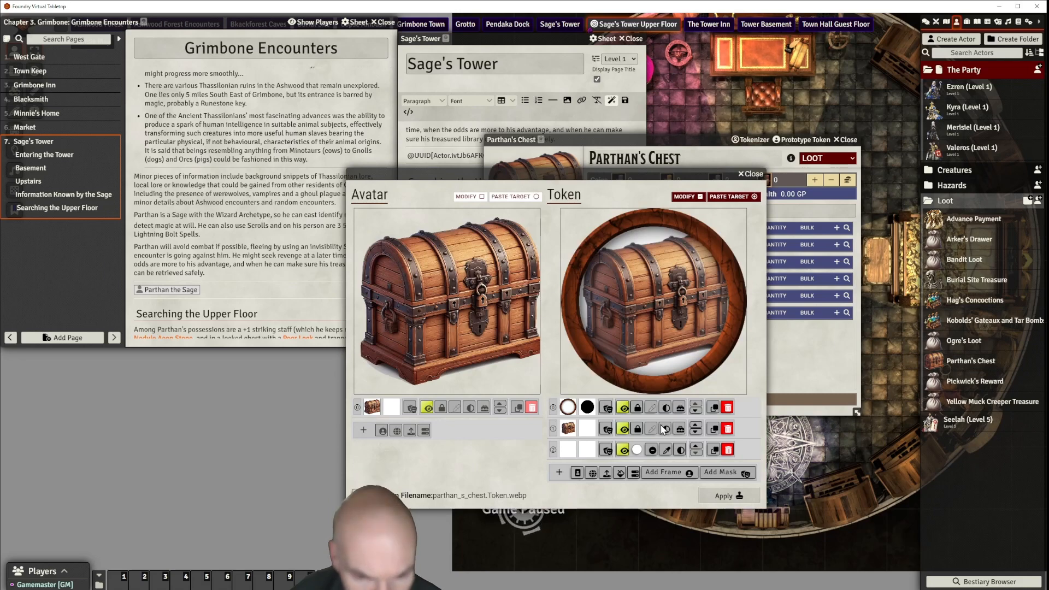
click(728, 449)
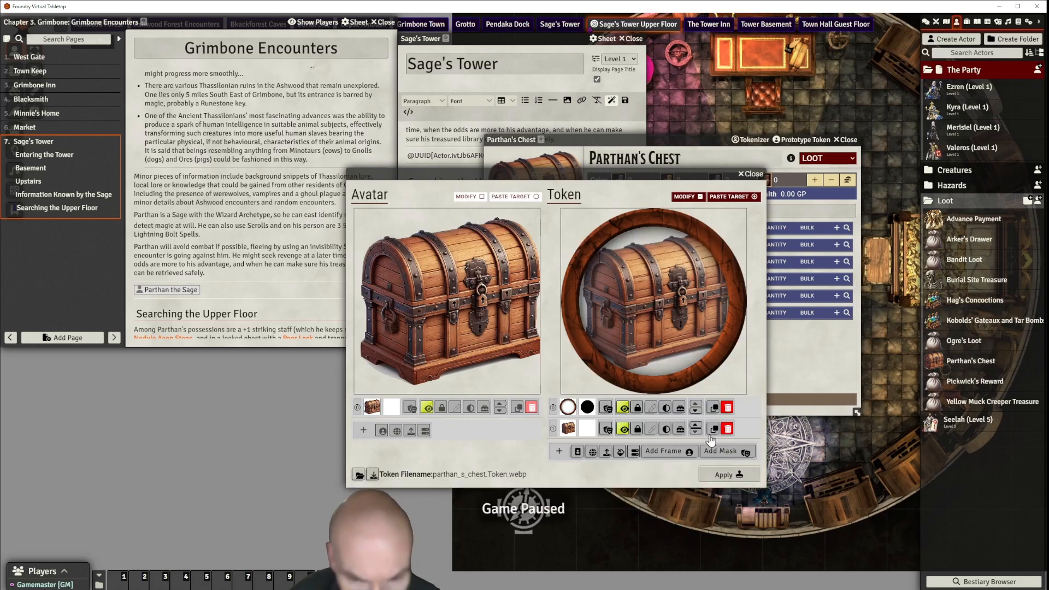
click(728, 475)
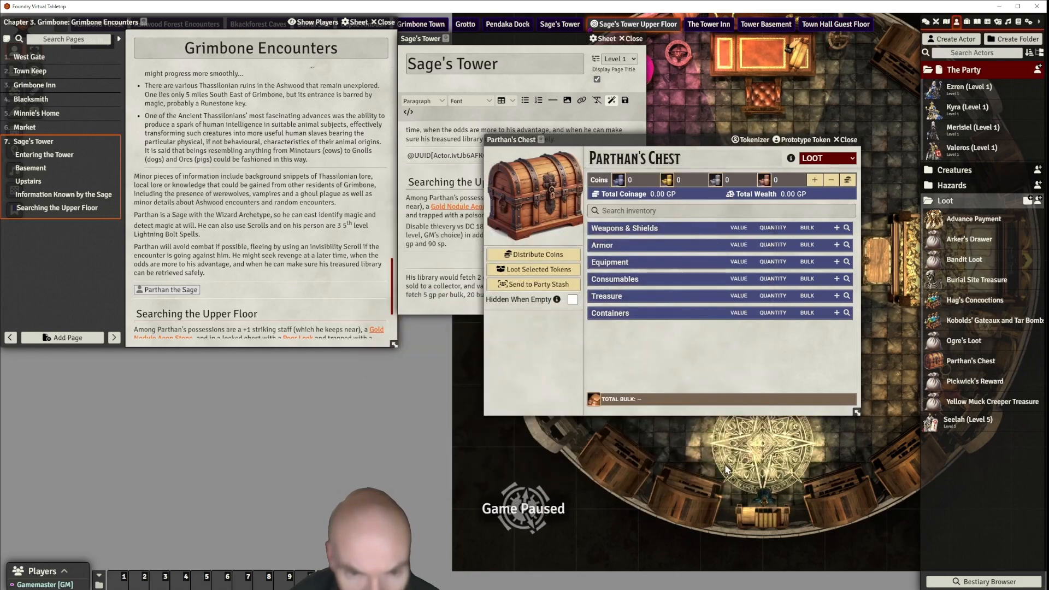
Step: Add 20 gold and 90 silver coins to Parthan's Chest
drag(657, 138, 194, 94)
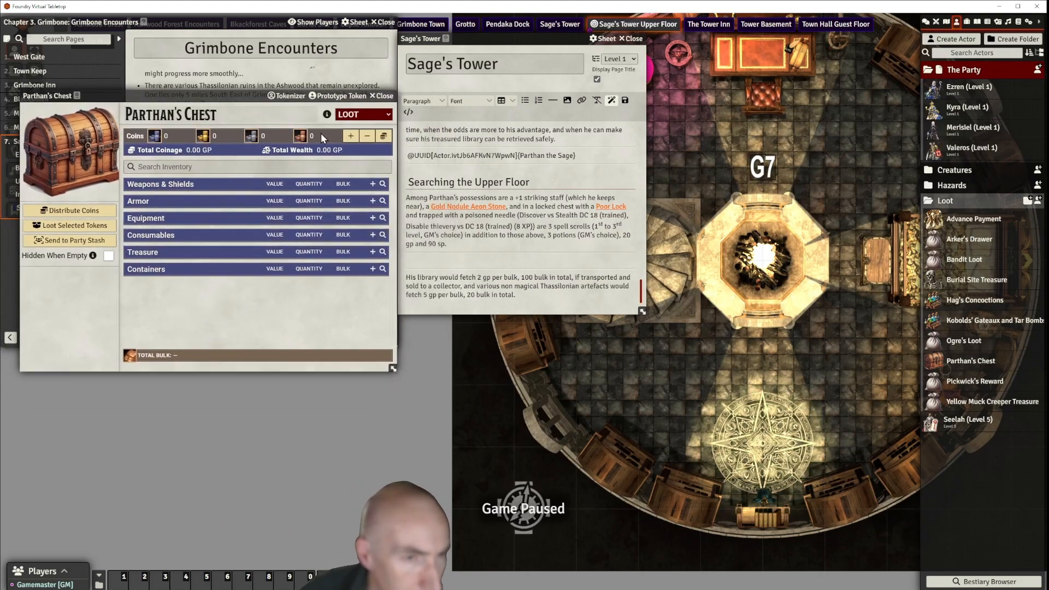
click(350, 135)
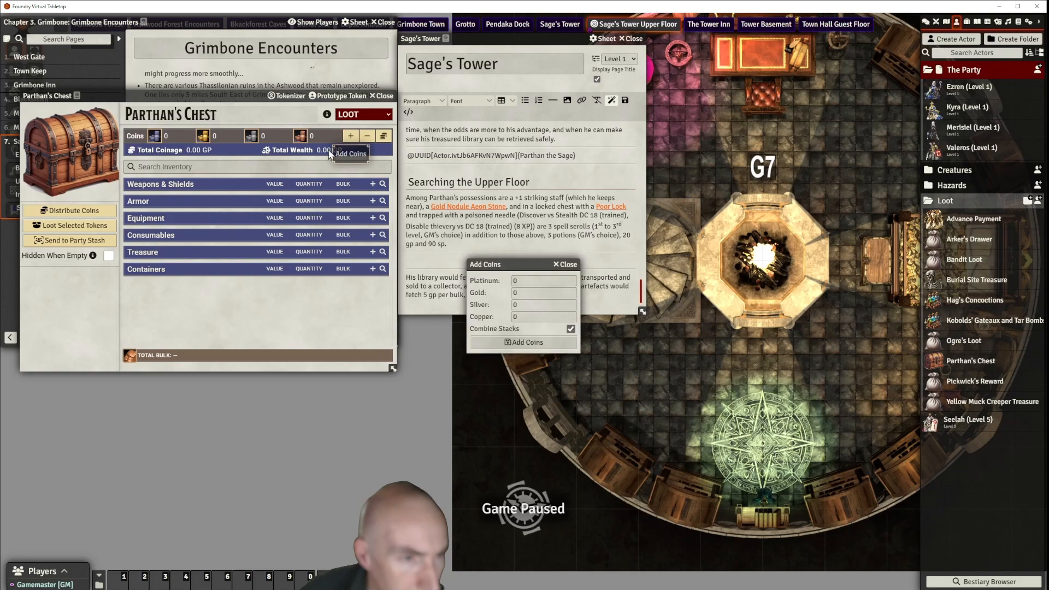
double_click(514, 293)
text(20)
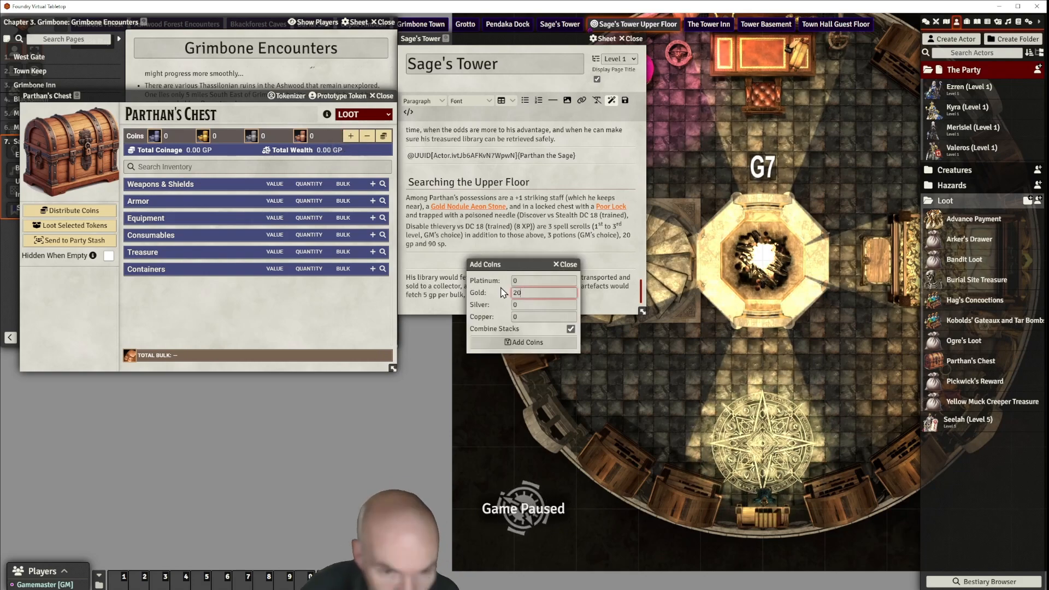
double_click(513, 305)
text(90)
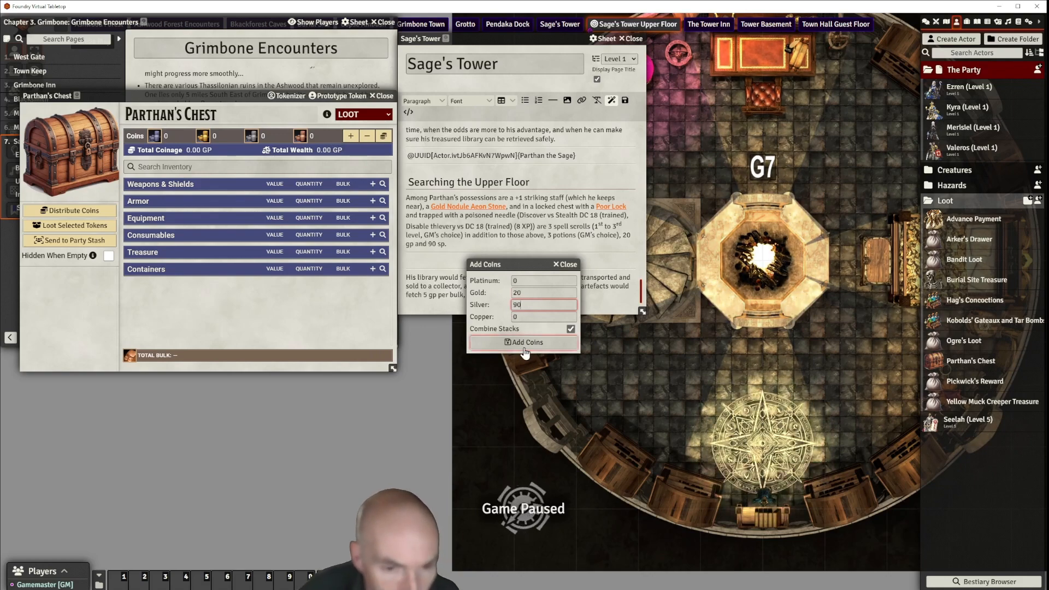
click(517, 346)
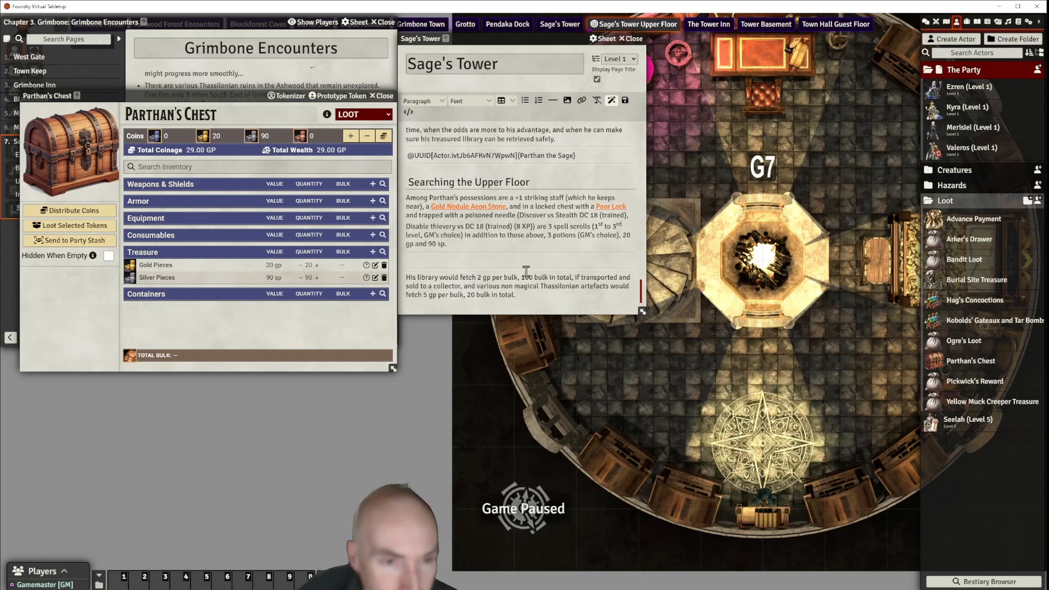
Step: Set the prototype token dimensions of Parthan's Chest to width 0.5 and height 0.5, update the token and close the chest sheet
scroll(522, 247, down, 1)
scroll(508, 253, up, 2)
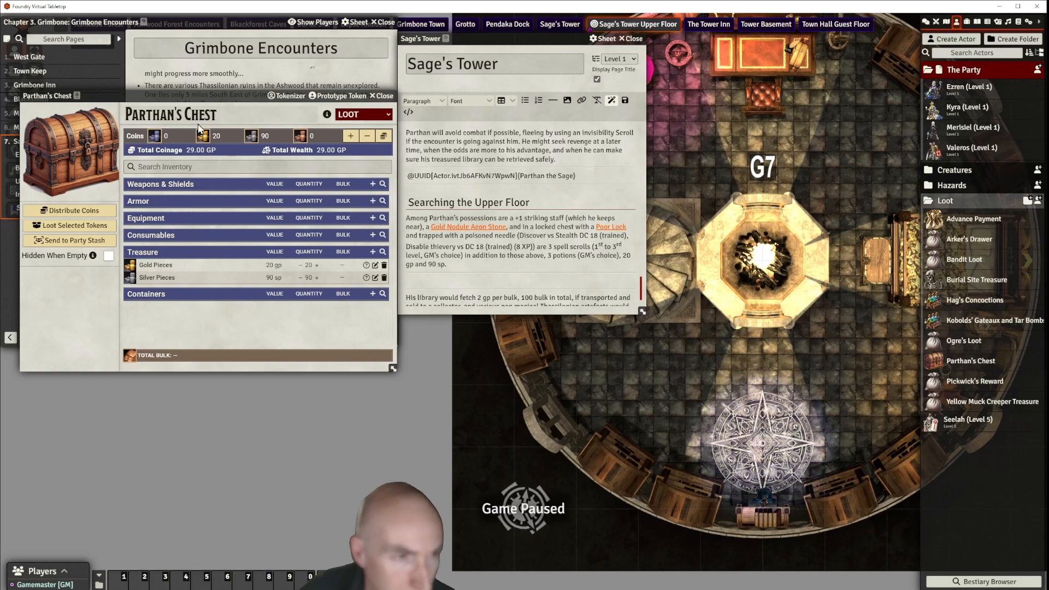
drag(190, 95, 335, 108)
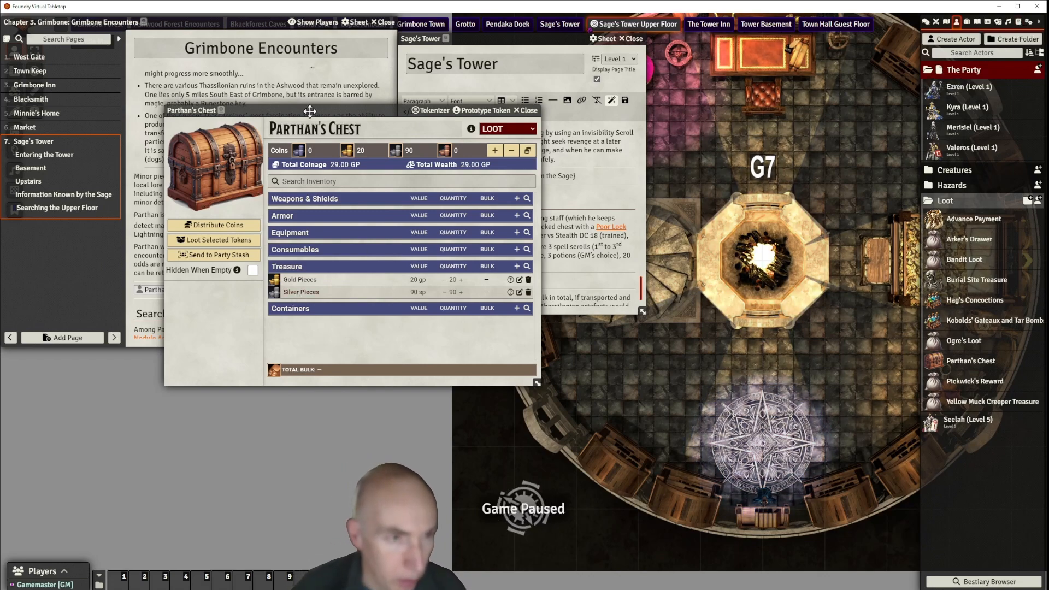
drag(319, 114, 365, 142)
click(539, 141)
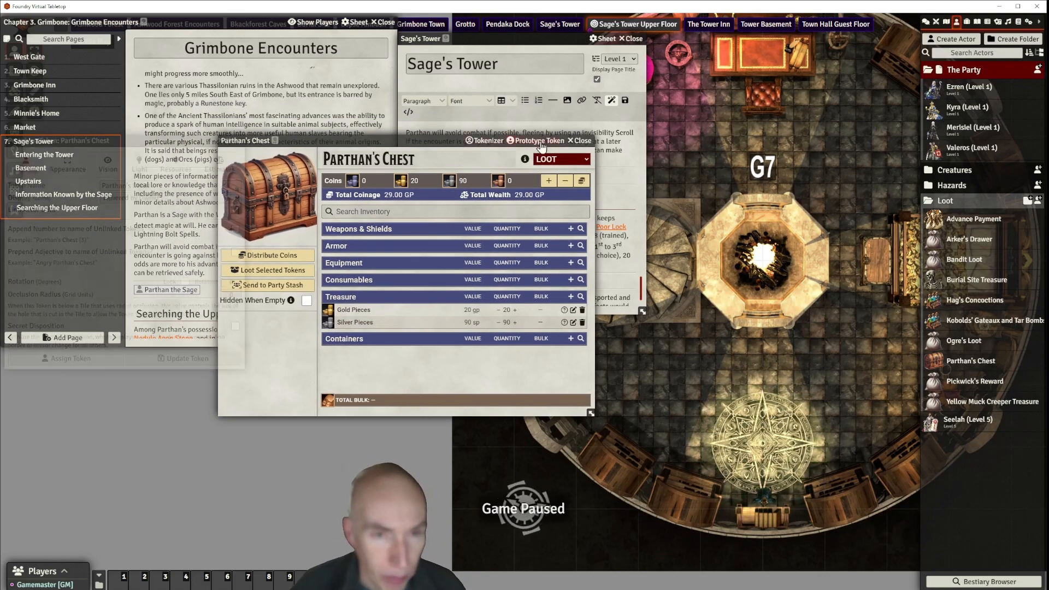
click(74, 169)
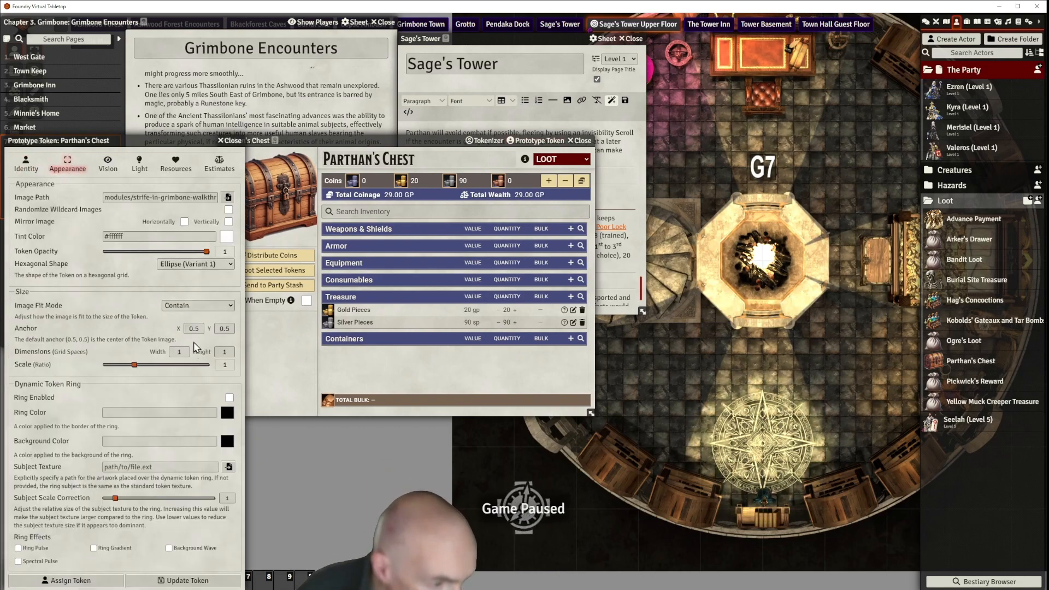
key(BackSpace)
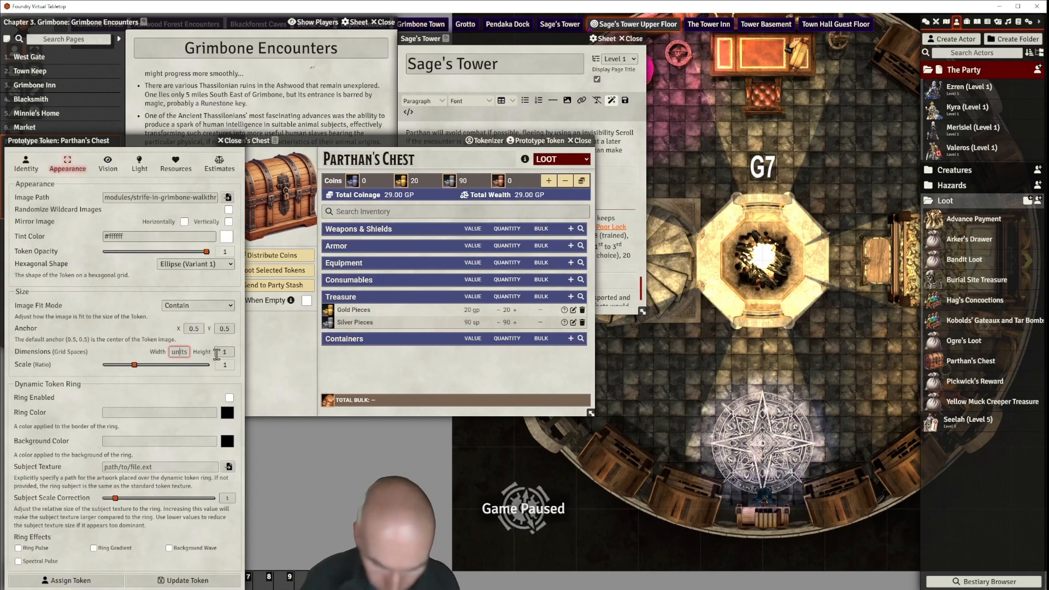
text(0.5)
click(234, 352)
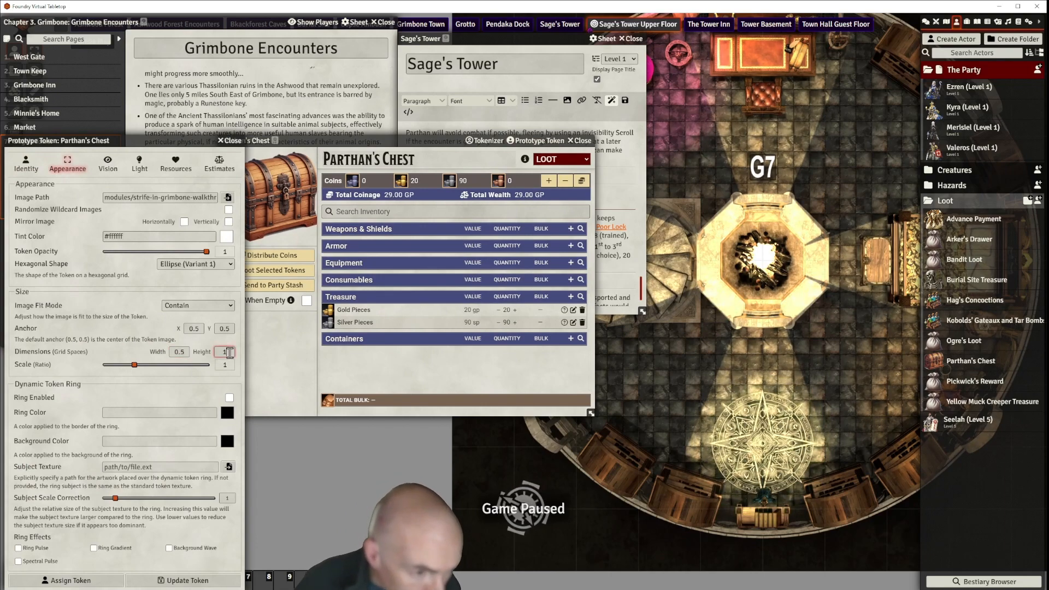
key(BackSpace)
text(0.5)
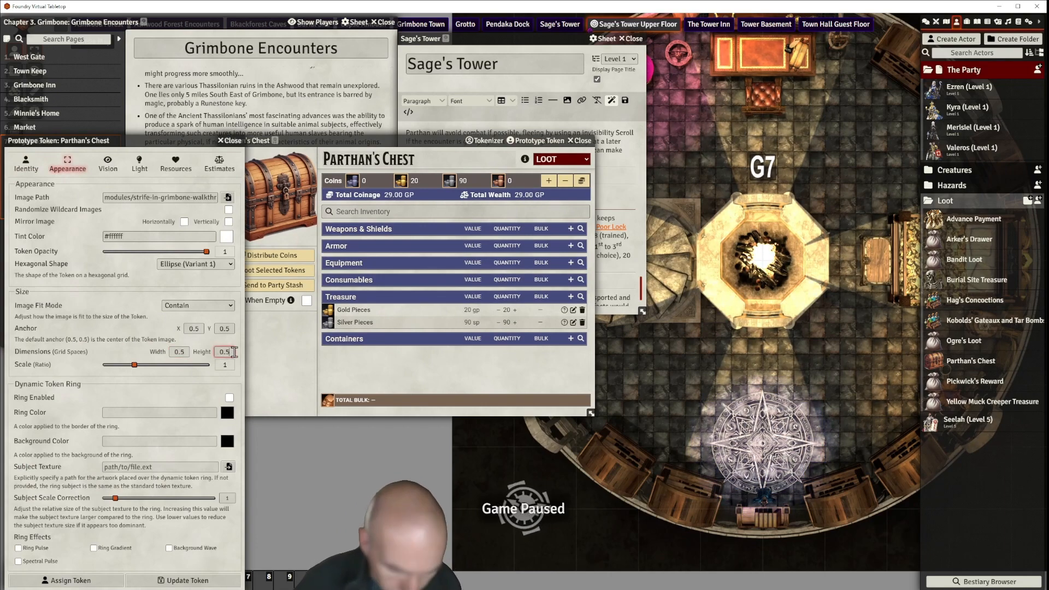
click(155, 581)
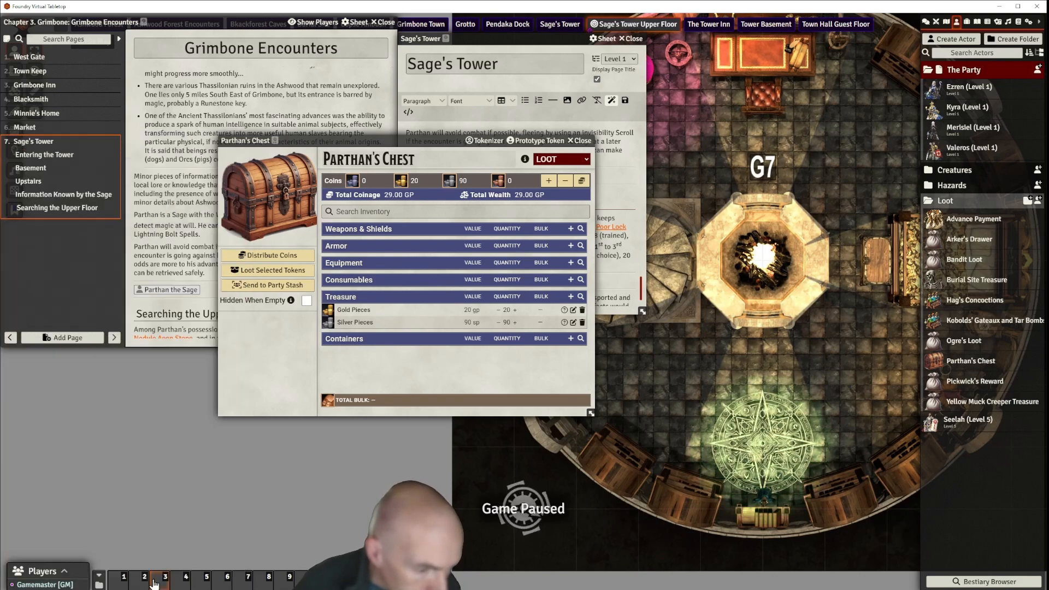
click(580, 140)
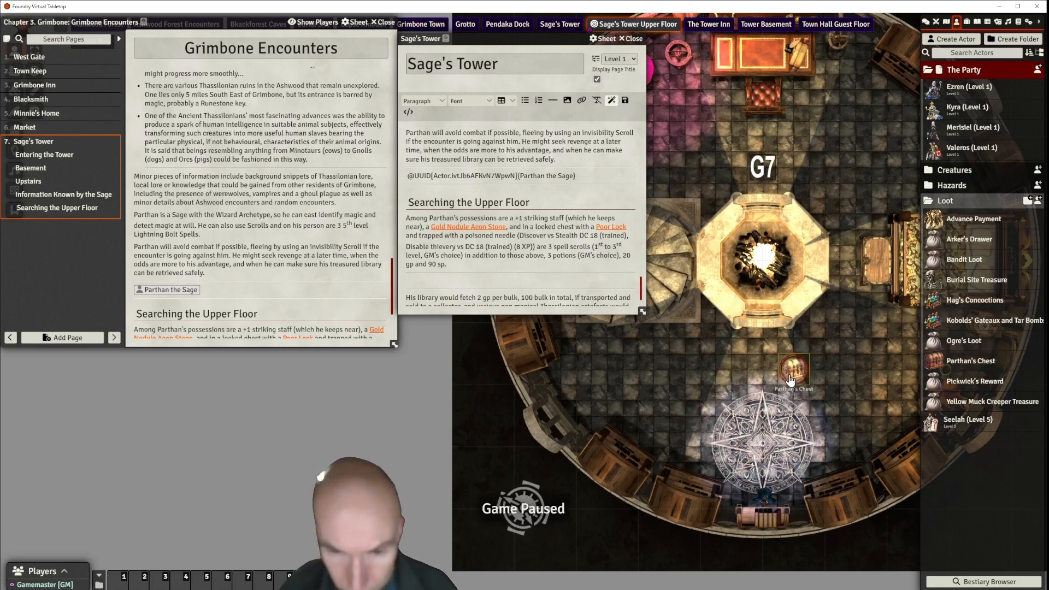
Step: Try out the Parthan's Chest token beside the desk on the Sage's Tower Upper Floor map and delete it
drag(970, 360, 869, 284)
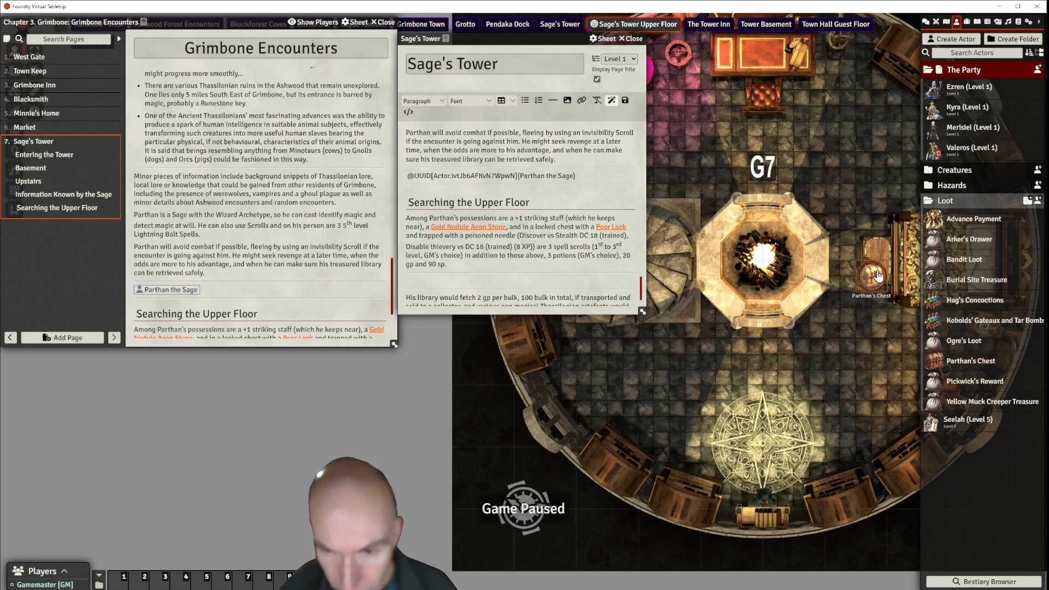
key(Delete)
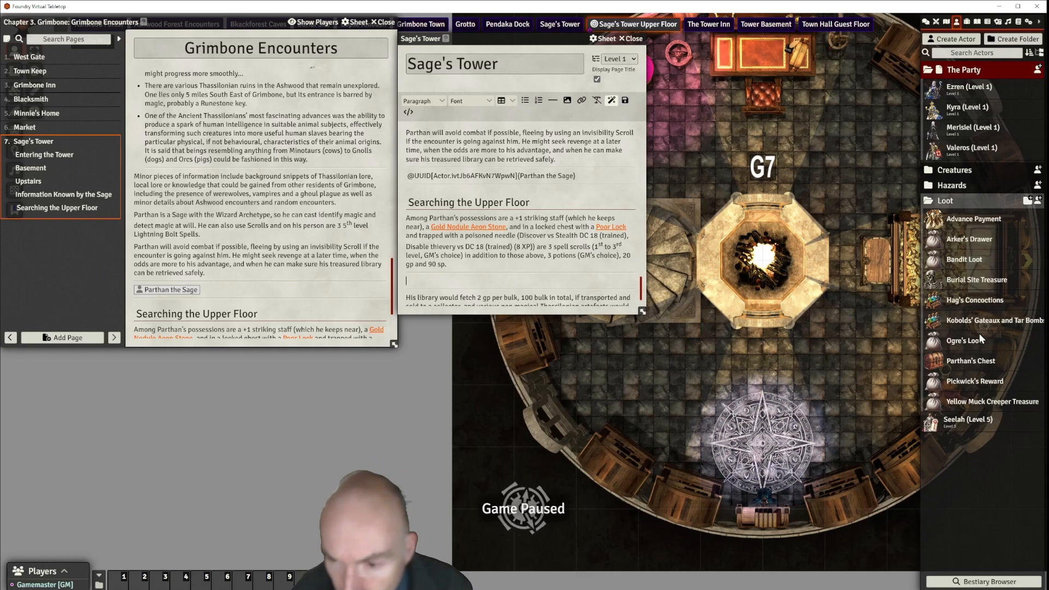
Step: Insert a link to the Parthan's Chest actor below the possessions paragraph under Searching the Upper Floor
drag(982, 365, 558, 295)
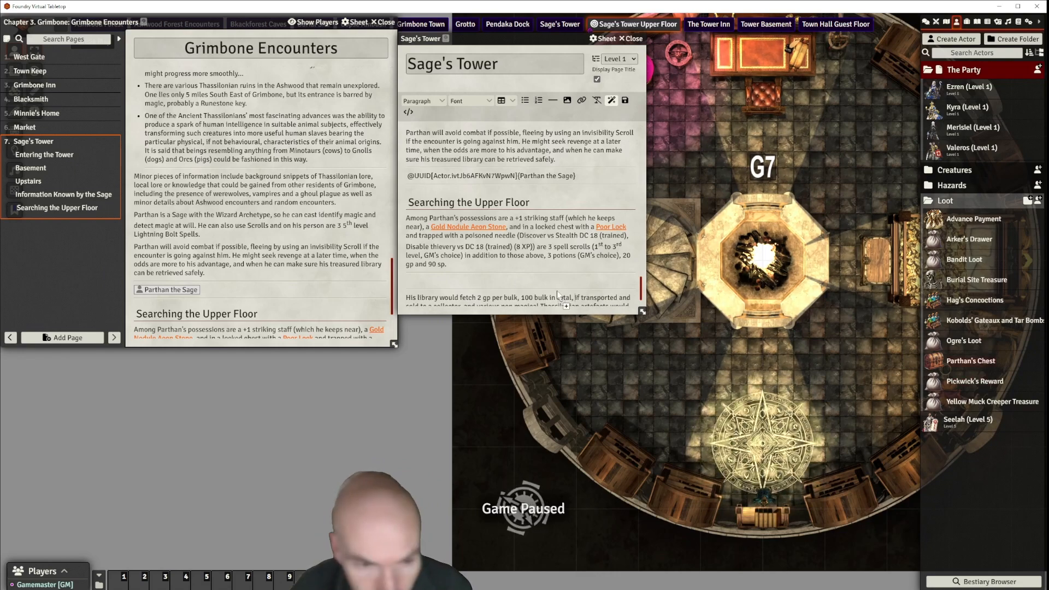
drag(477, 279, 477, 281)
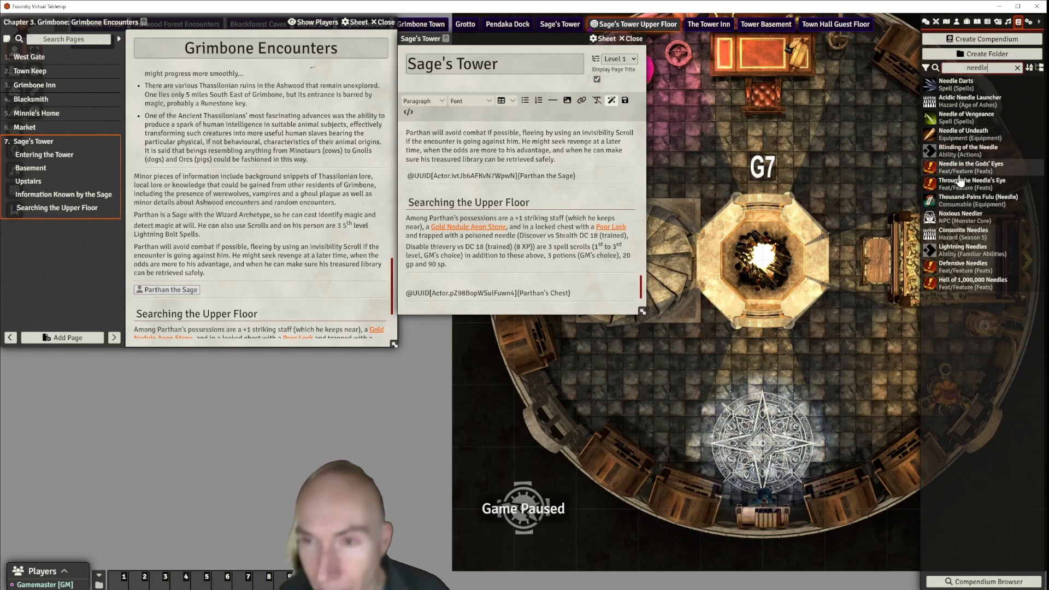
Step: Search the compendiums for "needle" and compare the Acidic Needle Launcher and Consonite Needles hazards as bases for the chest's trap
click(971, 104)
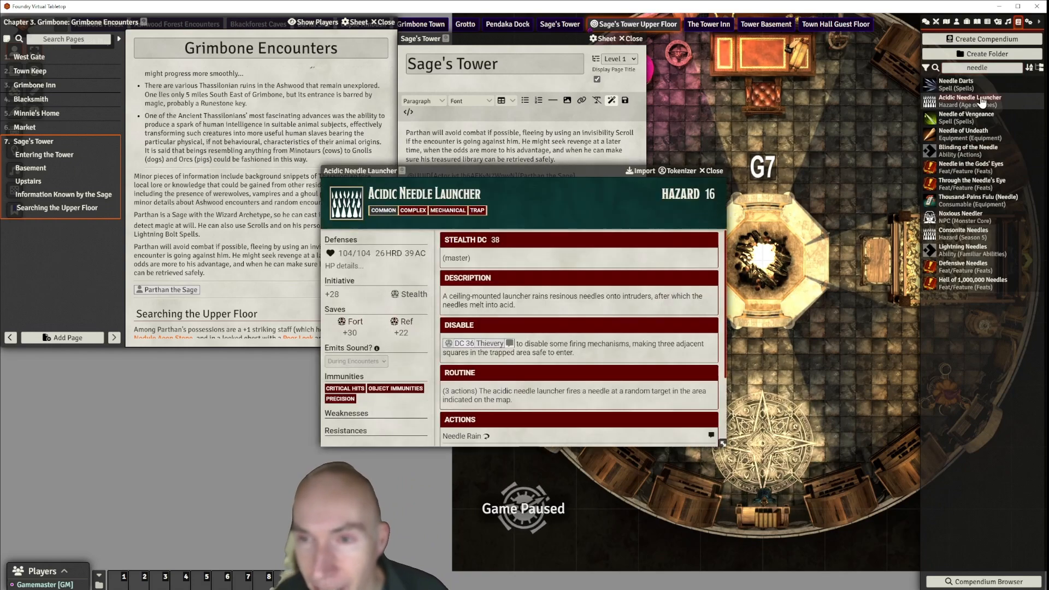
drag(482, 170, 660, 103)
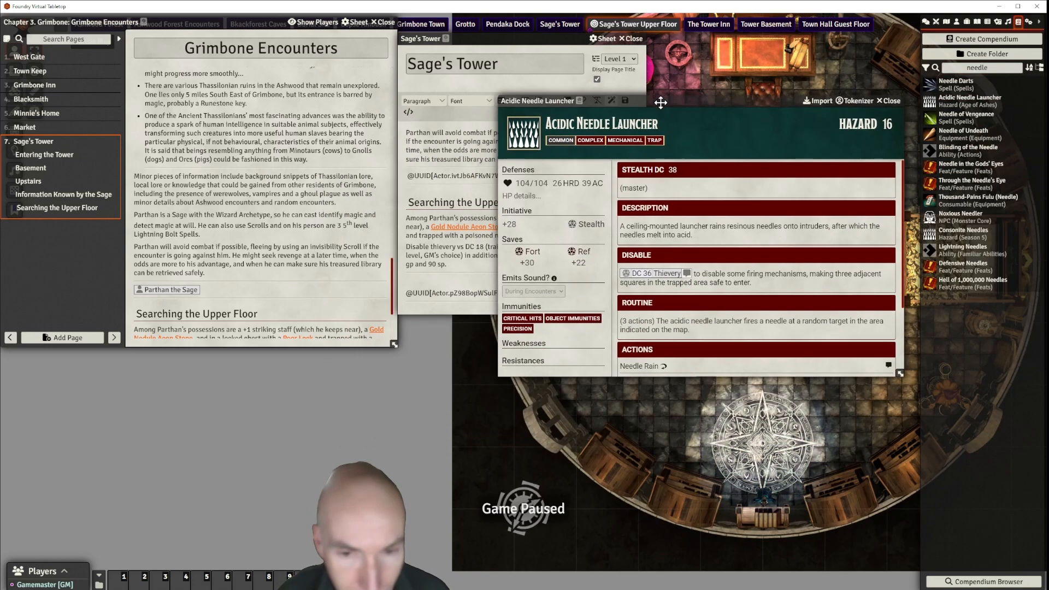
scroll(756, 250, down, 2)
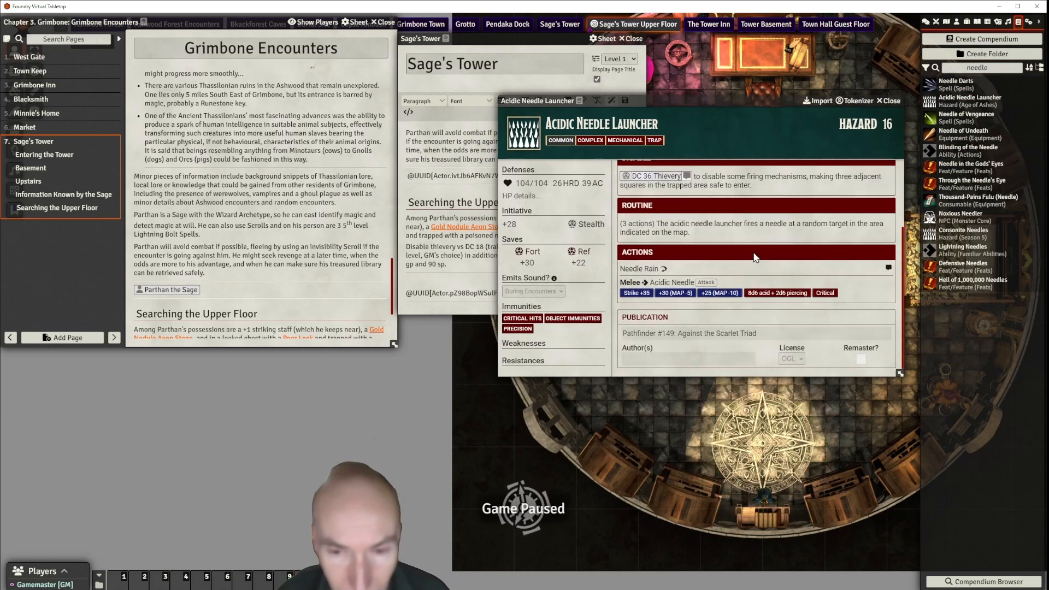
scroll(756, 257, up, 3)
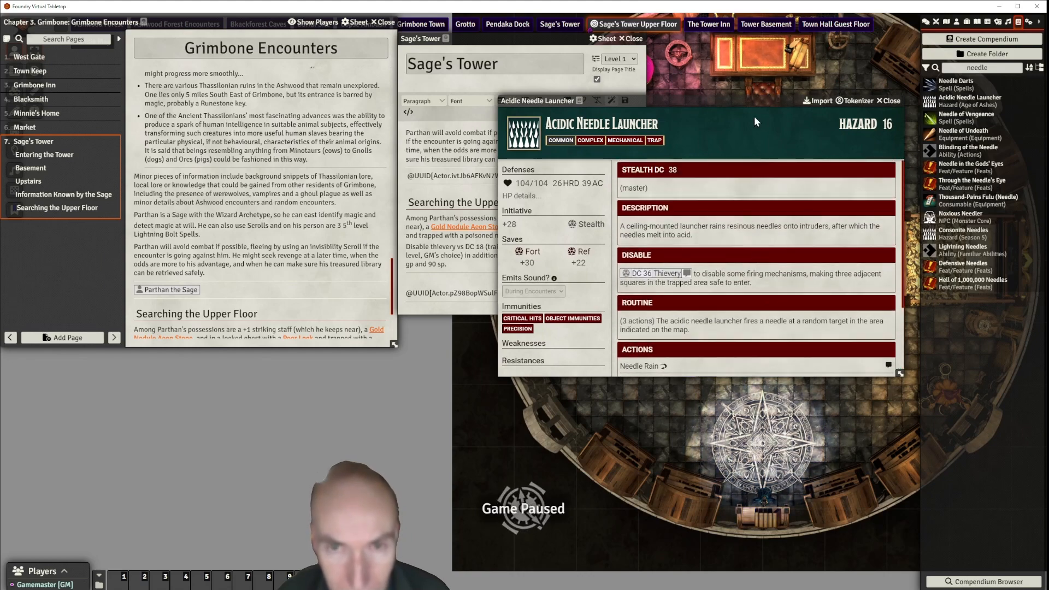
drag(756, 99, 724, 112)
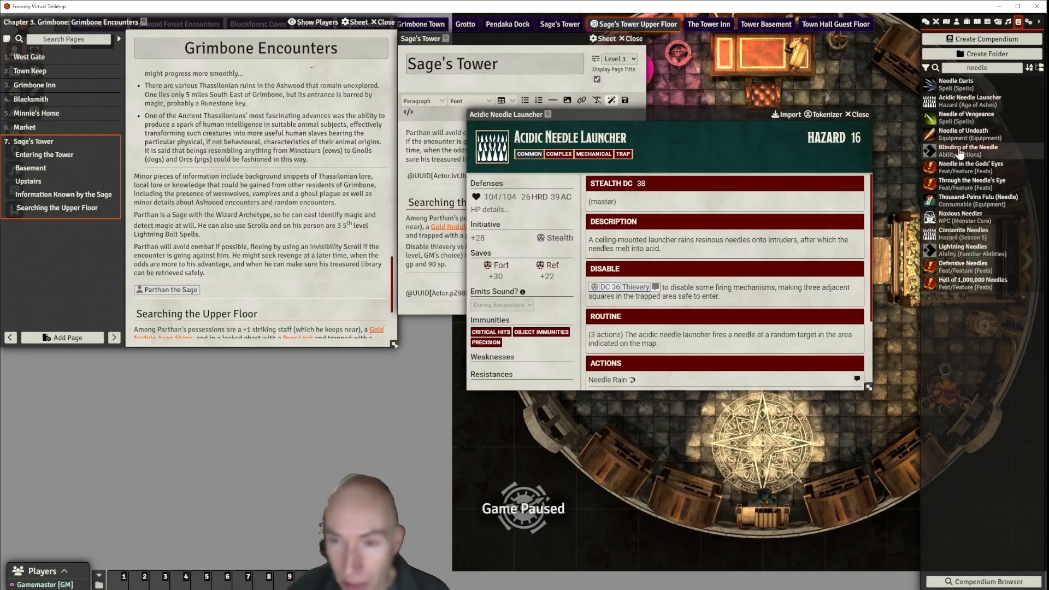
click(978, 233)
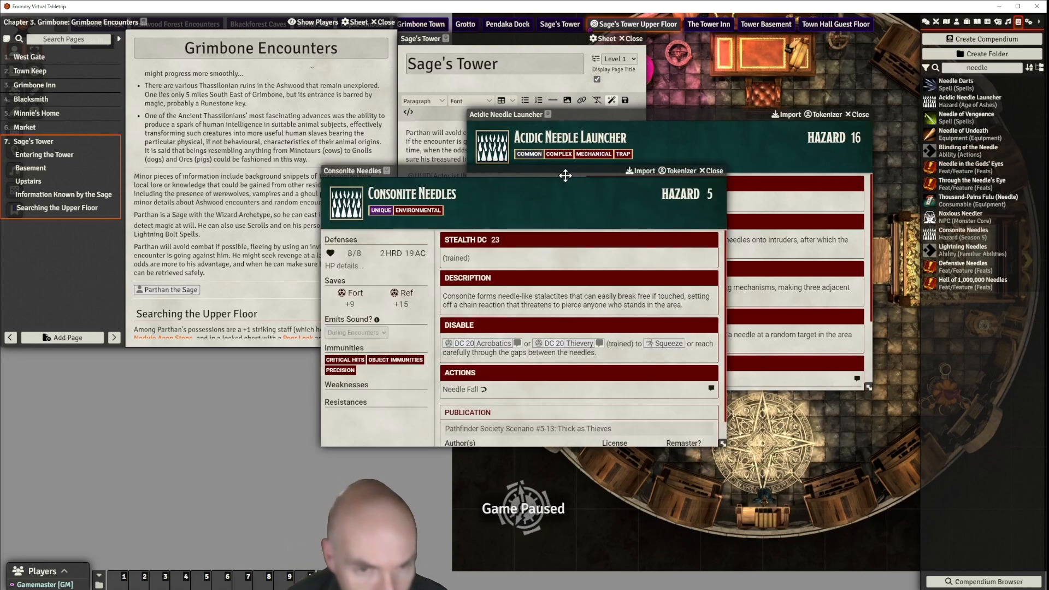
drag(566, 172, 599, 162)
click(746, 162)
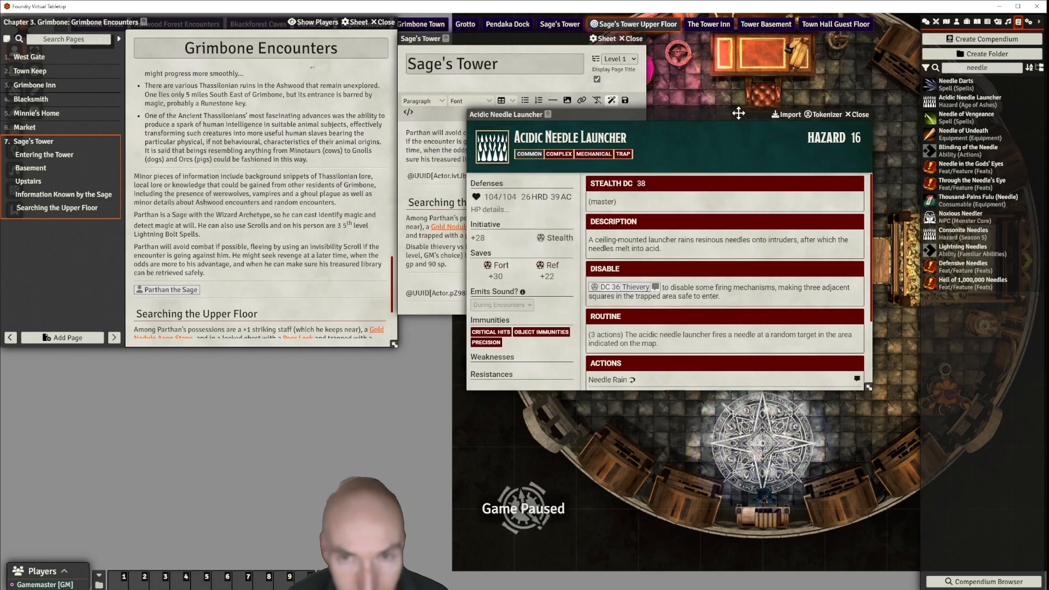
Step: Import the Acidic Needle Launcher hazard and move it into the Hazards actor folder
drag(738, 113, 761, 107)
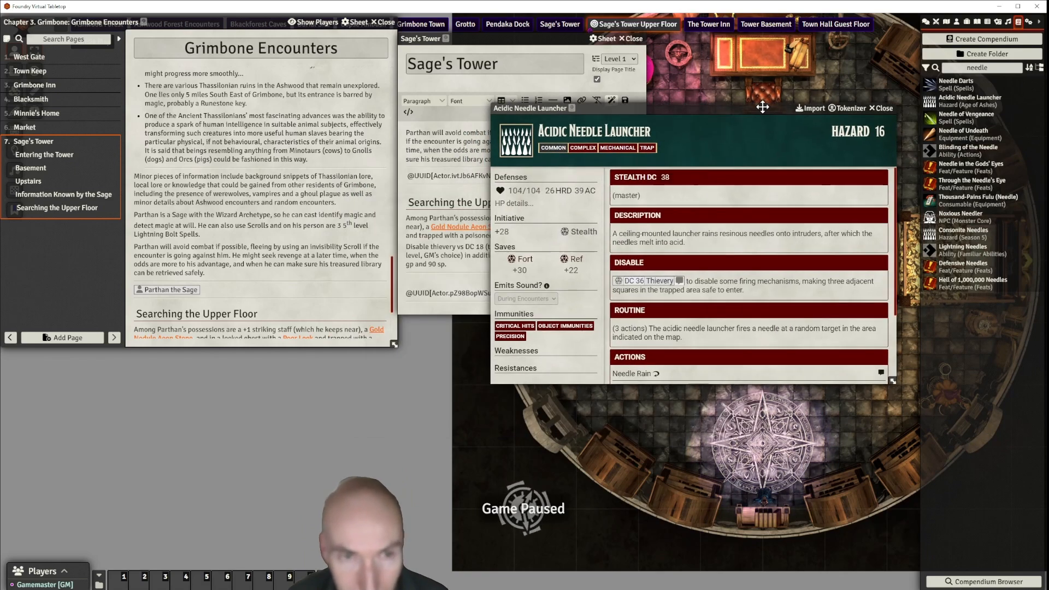
click(813, 108)
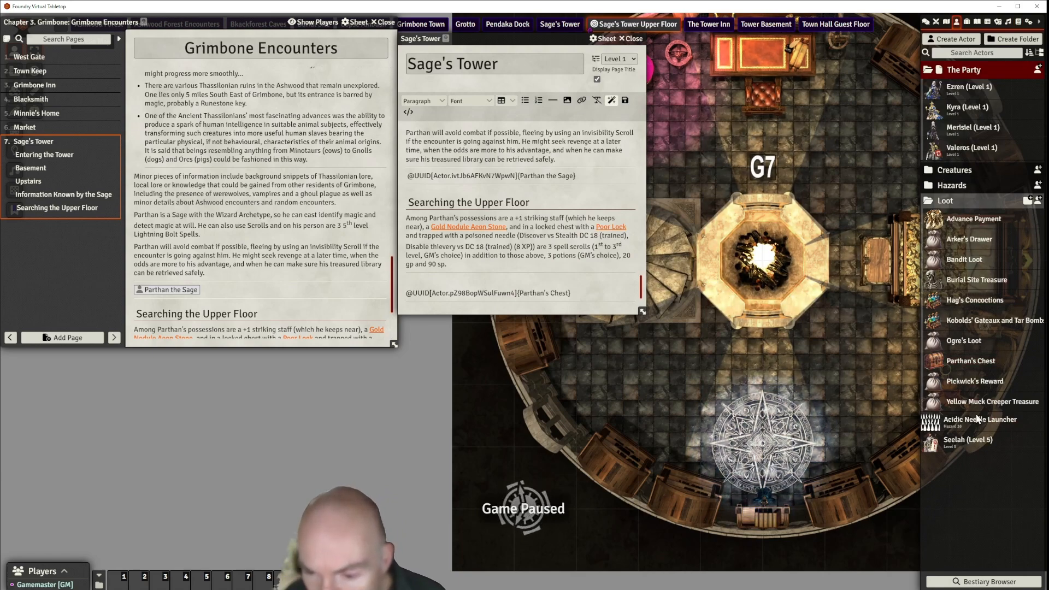
drag(977, 423, 964, 185)
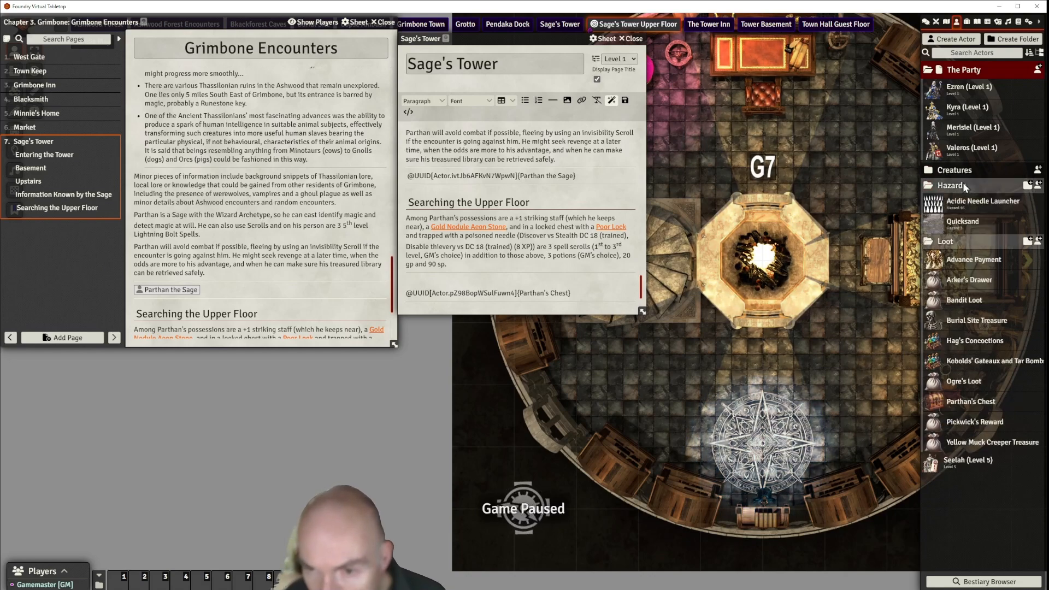
Step: Open the imported Acidic Needle Launcher and set its hazard level to 3
click(978, 201)
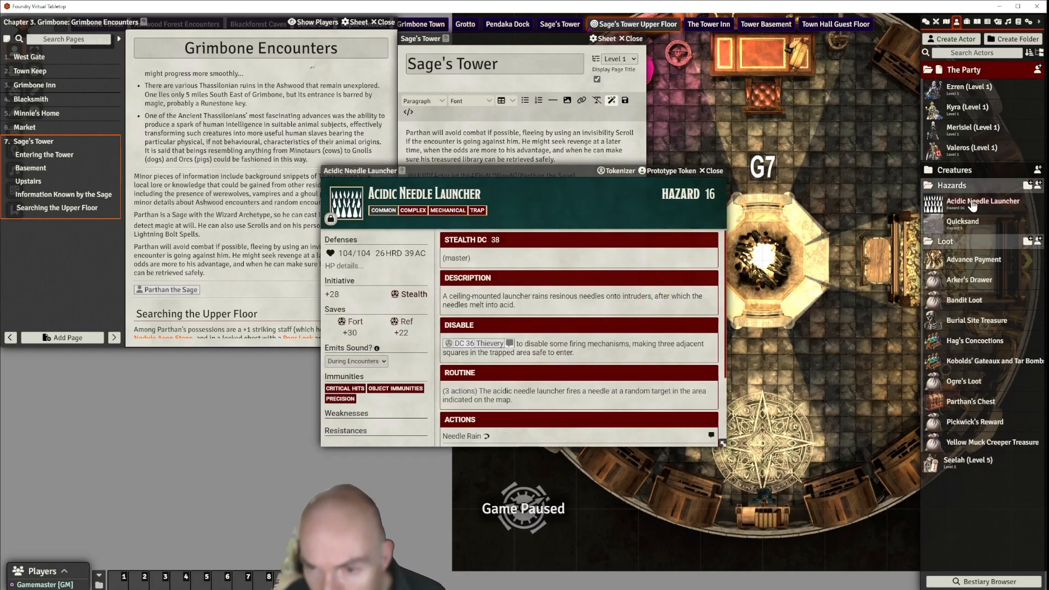
drag(530, 169, 596, 234)
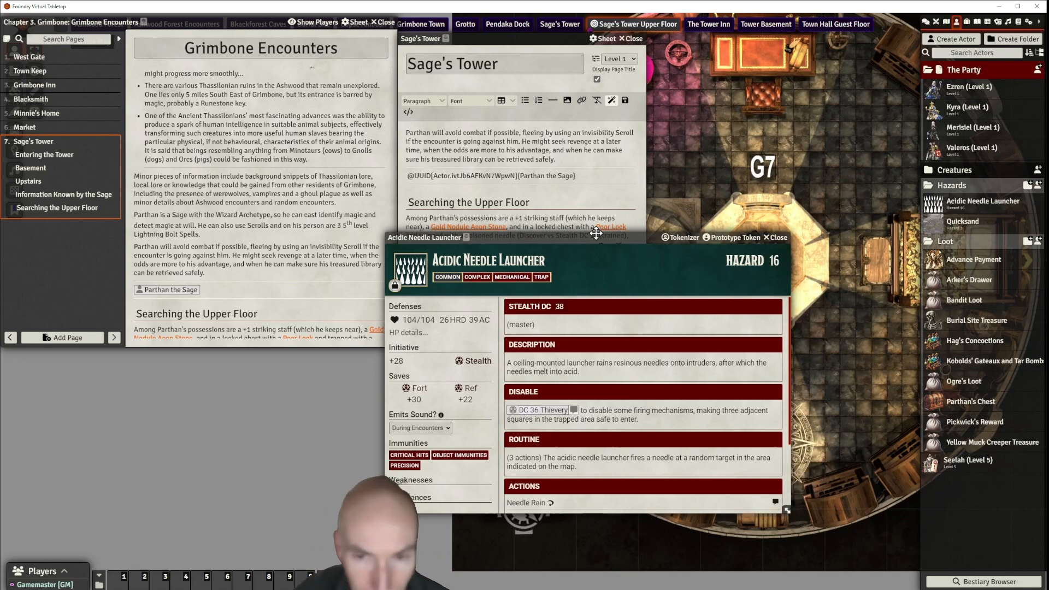
drag(624, 238, 639, 237)
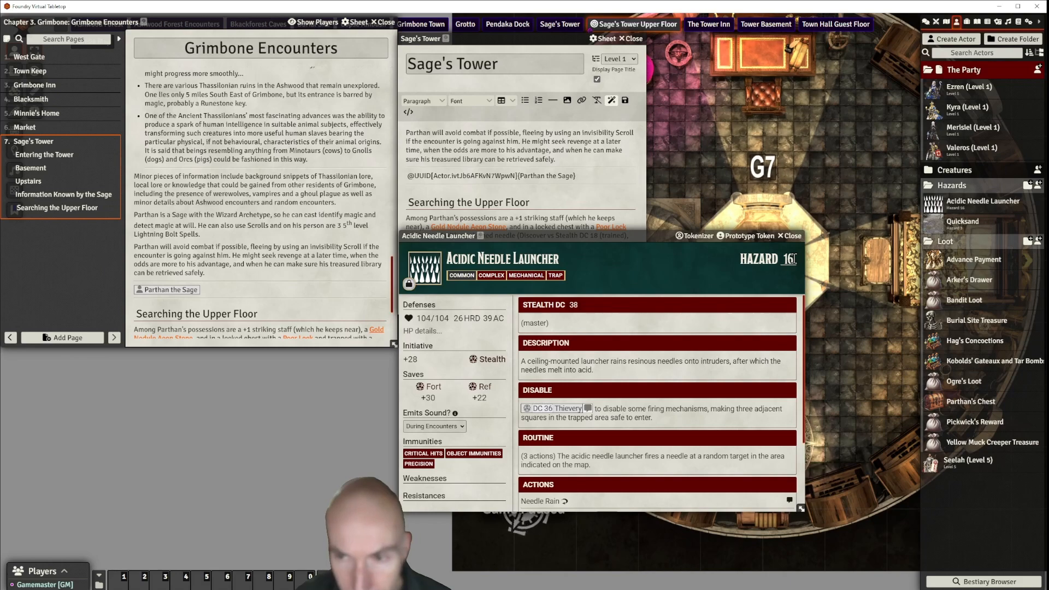
click(802, 259)
key(BackSpace)
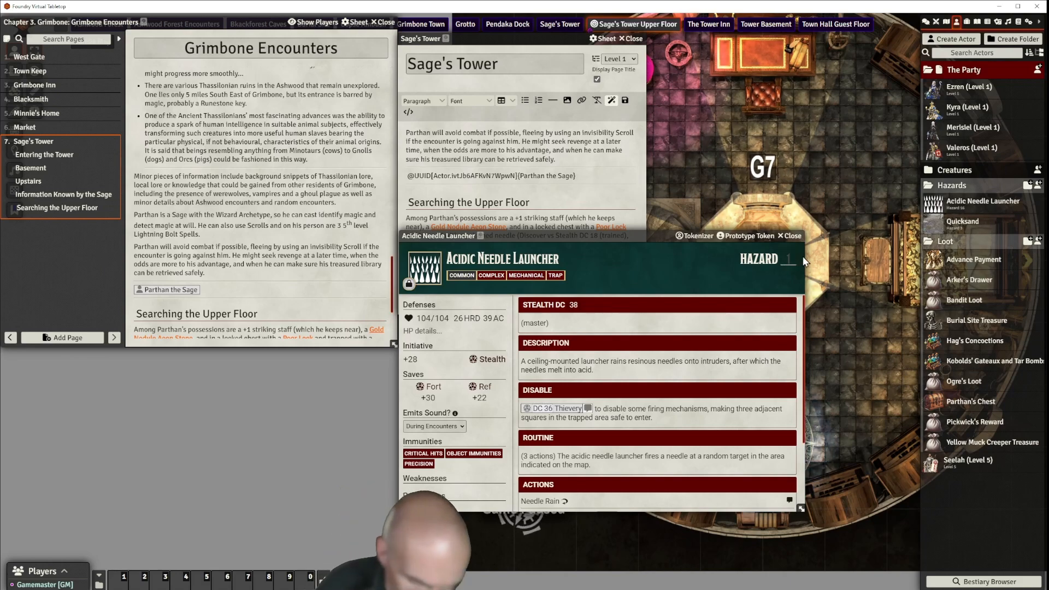
text(3)
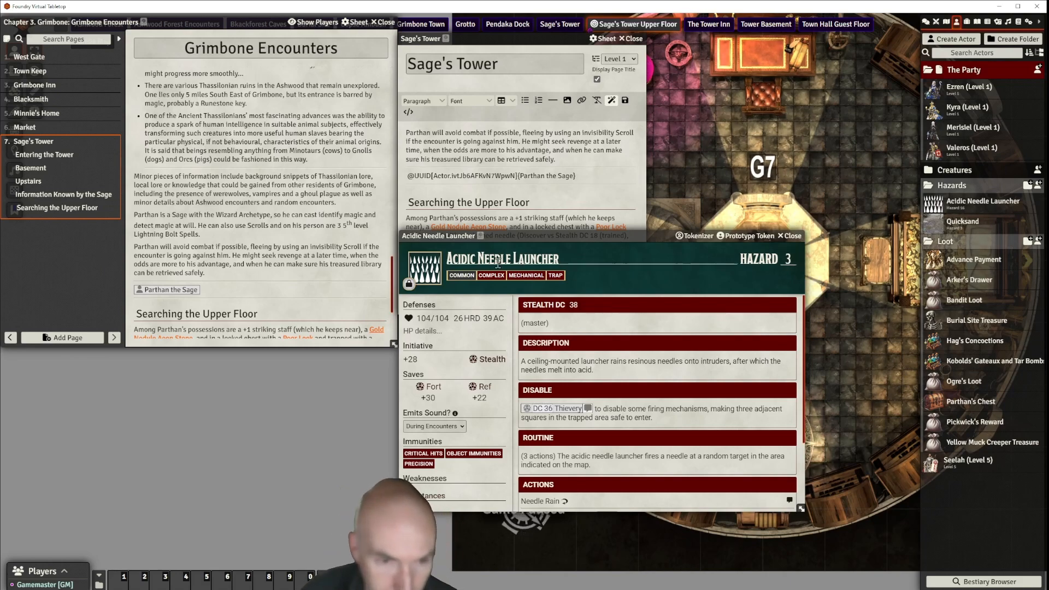
Step: Rename the Acidic Needle Launcher hazard as "Poisoned Needle"
click(478, 260)
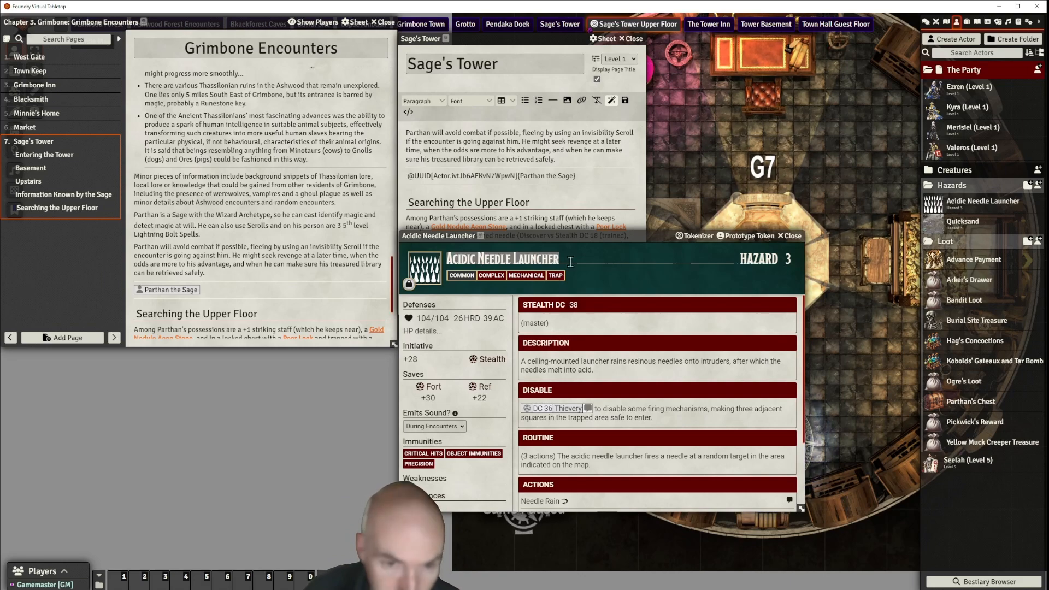
key(BackSpace)
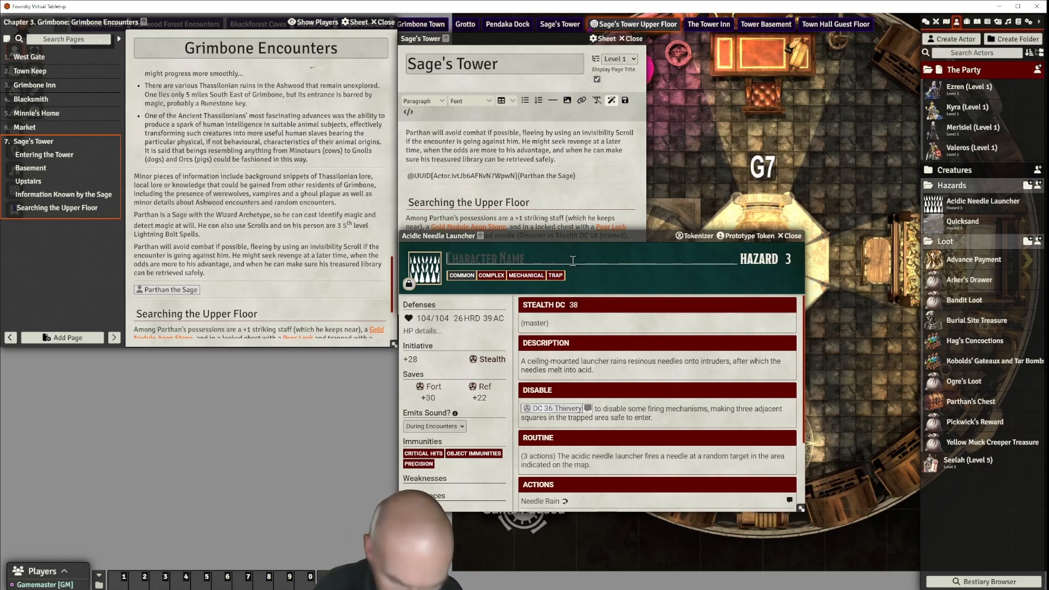
text(Poisoned)
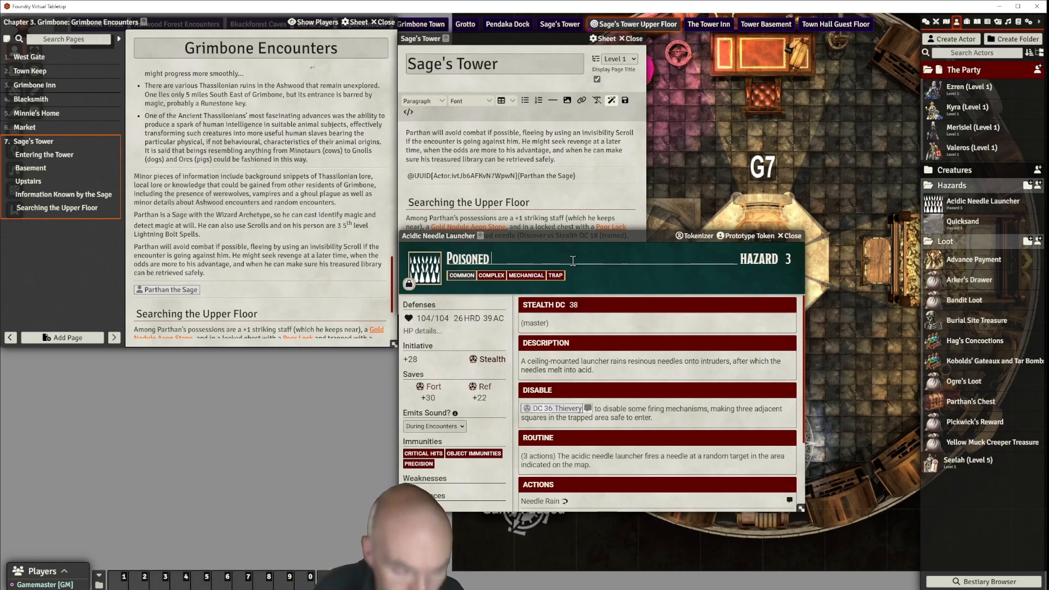
text( Needle)
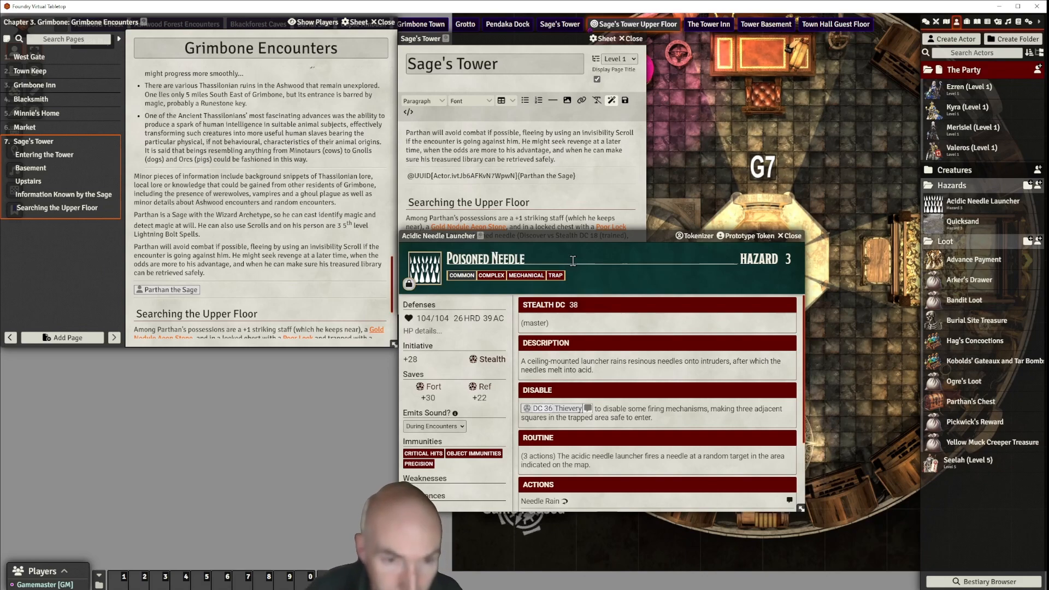
drag(611, 235, 680, 172)
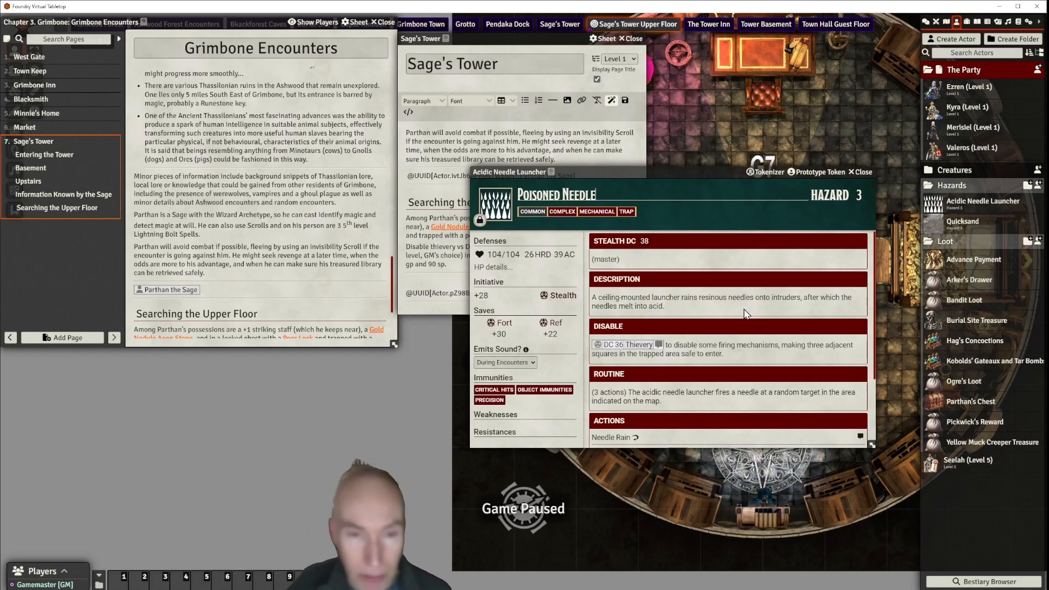
drag(691, 173, 724, 165)
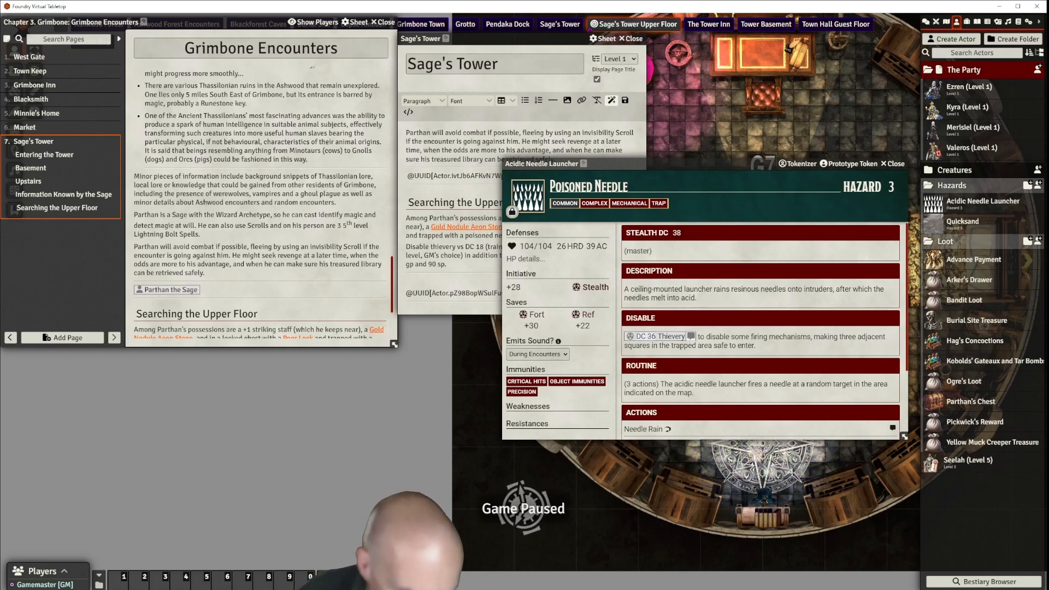
key(Return)
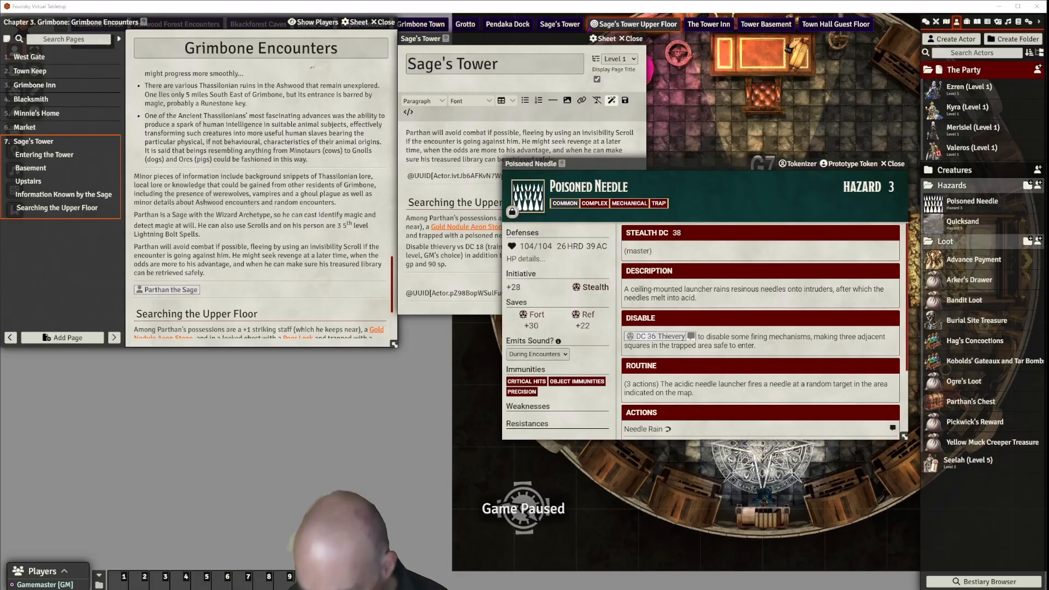
Step: Switch to Archives of Nethys and consult the Stealth and Disable DCs table in GM Core's Building Hazards rules
key(alt+Tab)
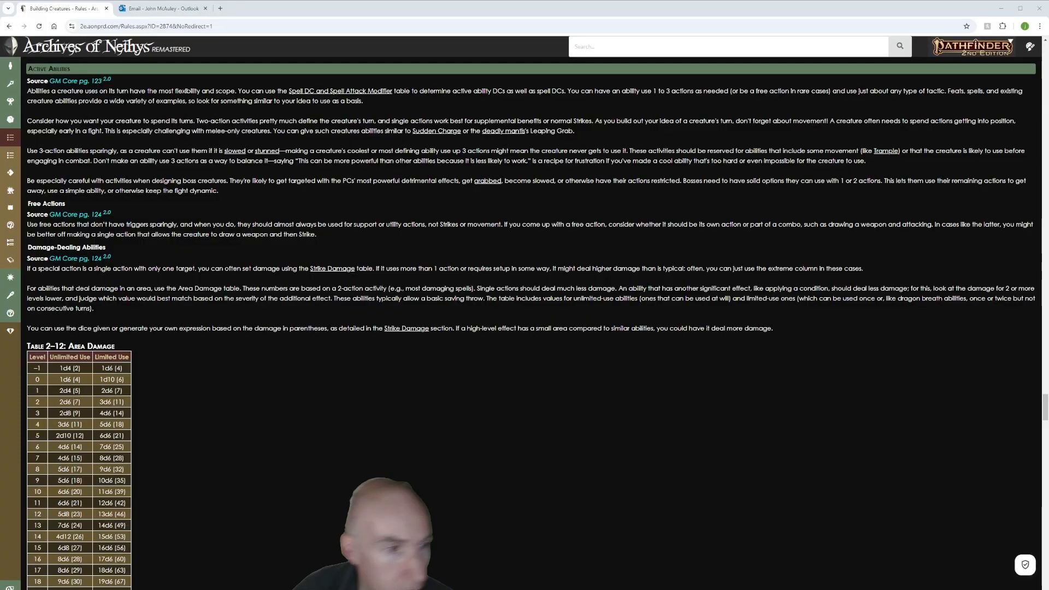
scroll(524, 328, up, 8)
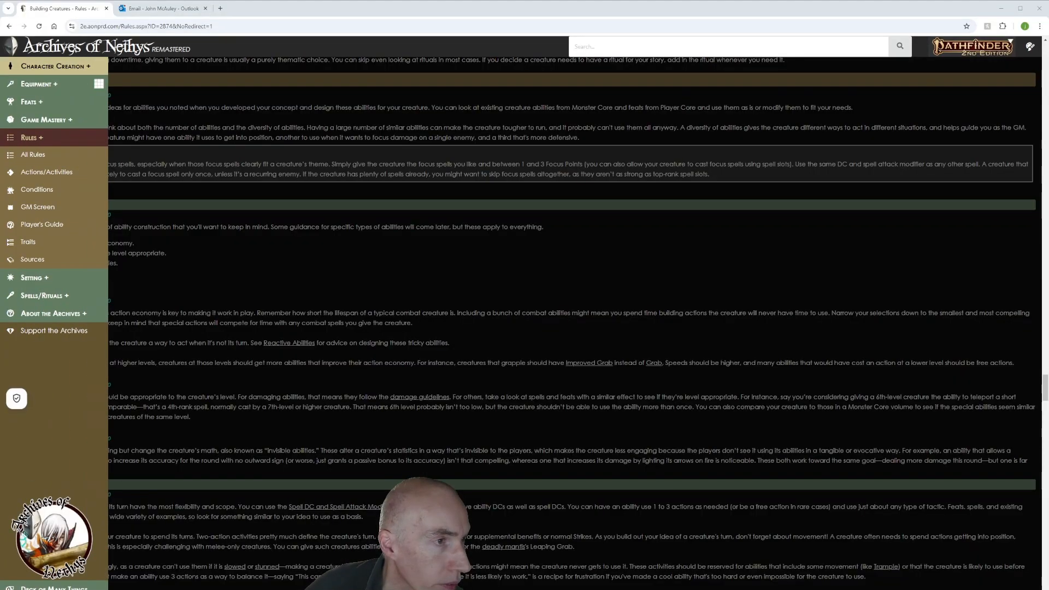
click(37, 153)
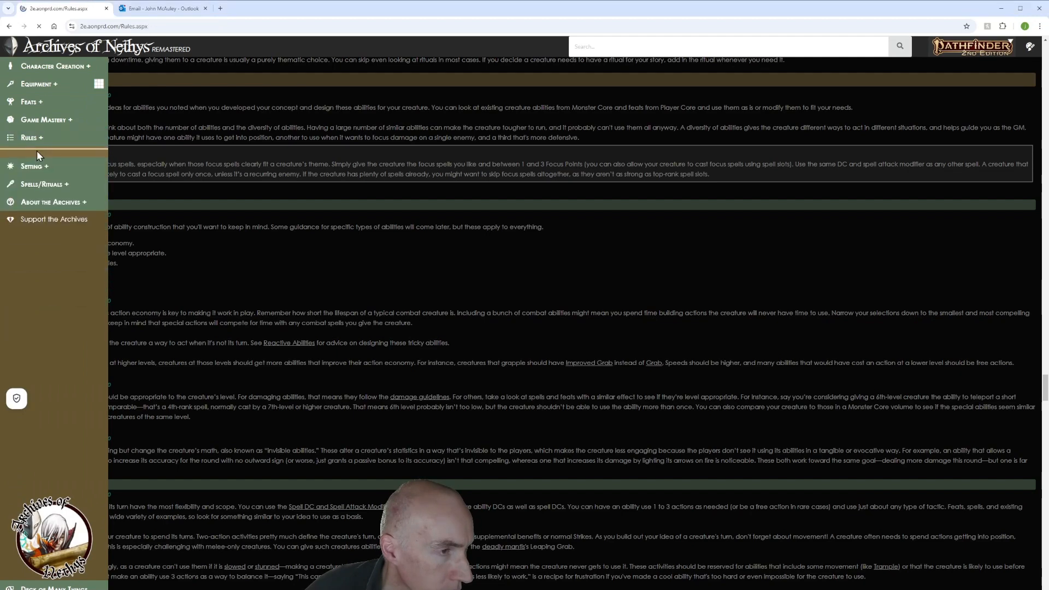
click(79, 117)
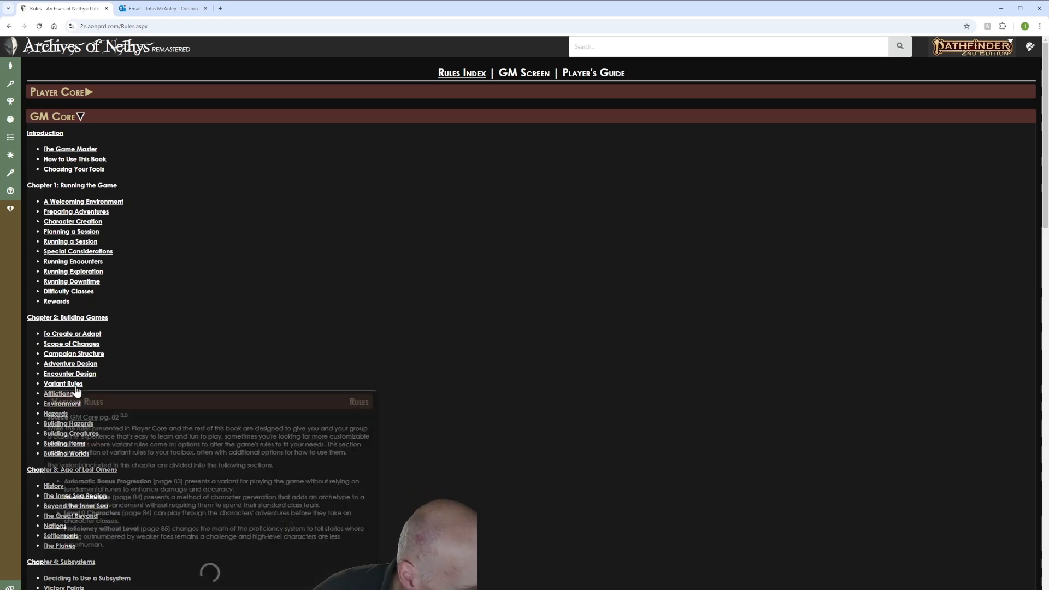
mouse_move(76, 426)
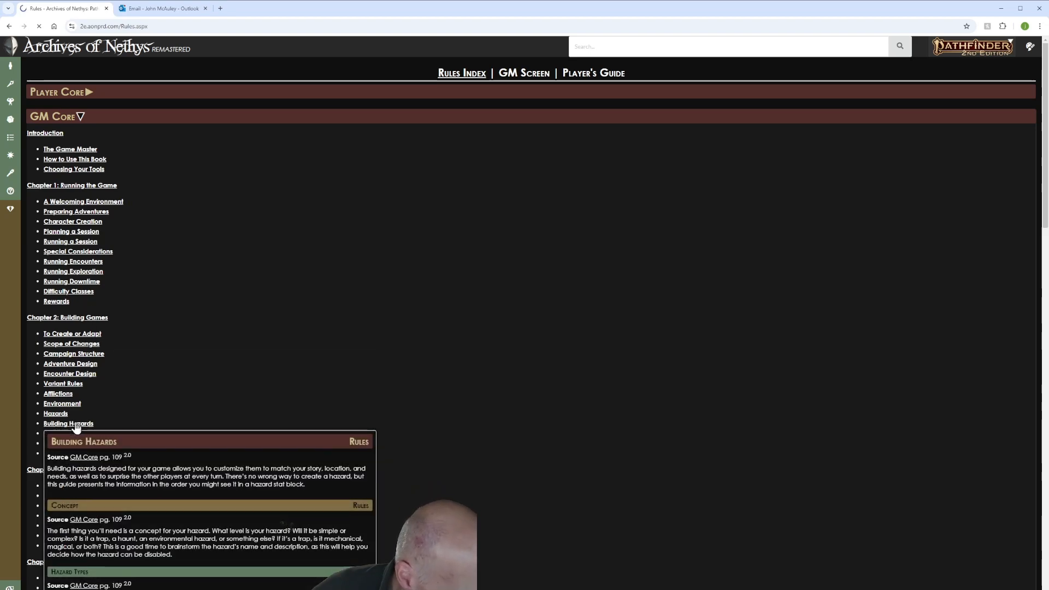
click(76, 426)
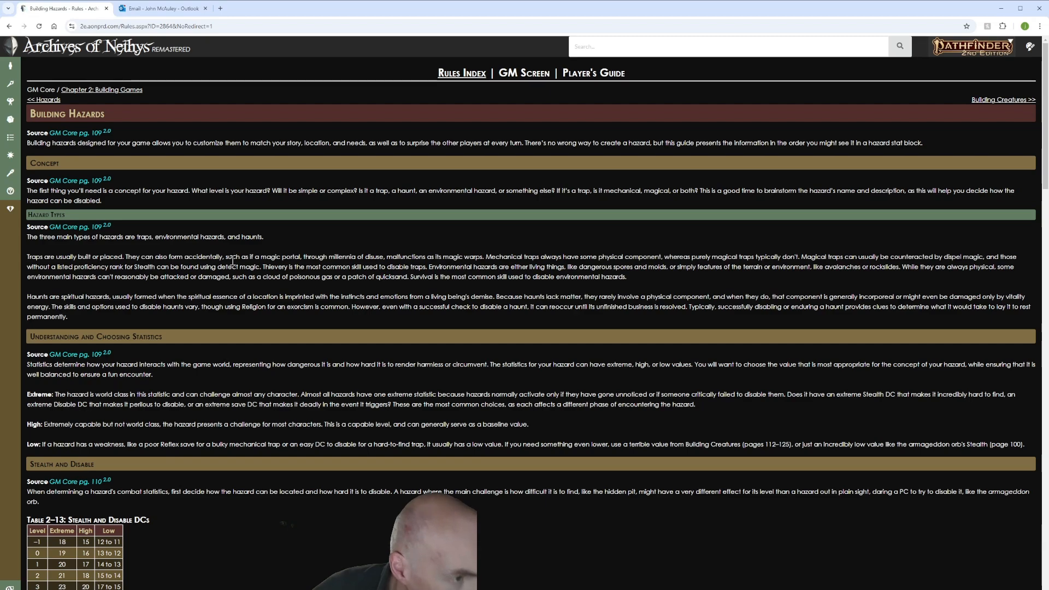
scroll(233, 260, down, 3)
scroll(233, 261, down, 5)
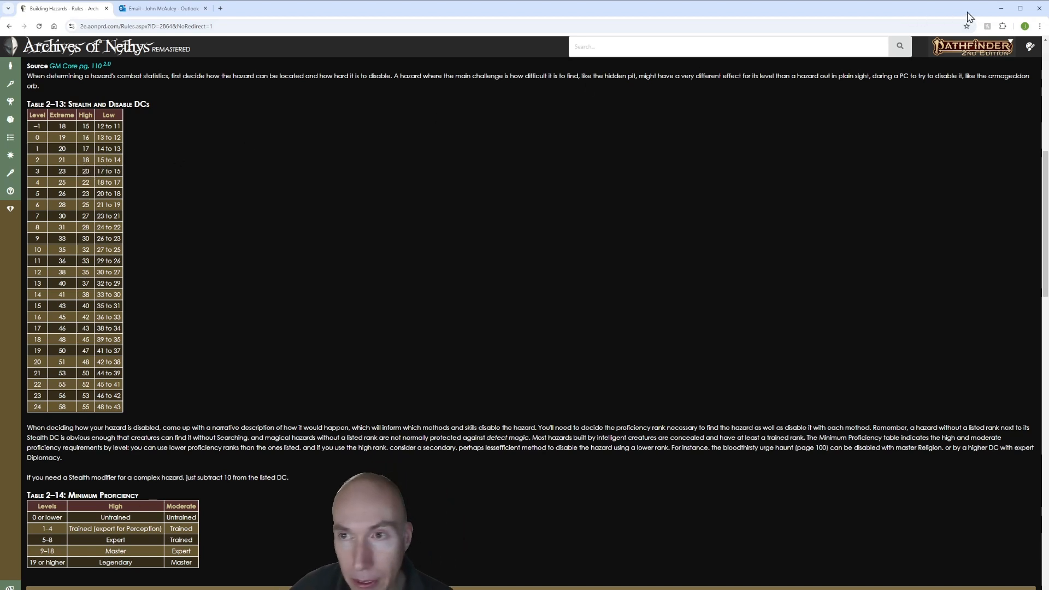
click(1000, 9)
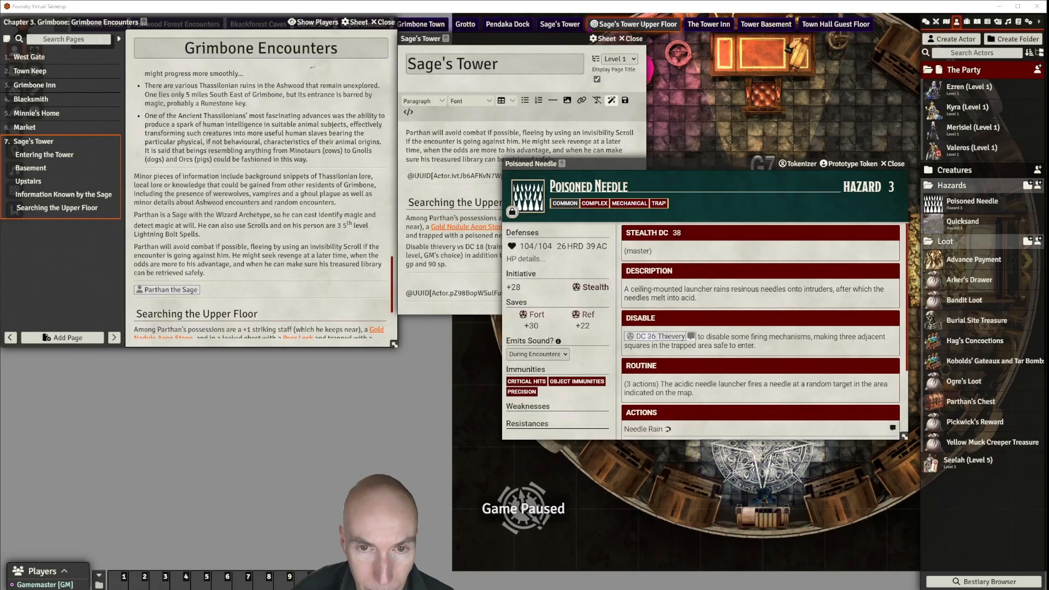
Step: Enter 20 as the Poisoned Needle hazard's Stealth value
drag(702, 165, 664, 158)
click(635, 226)
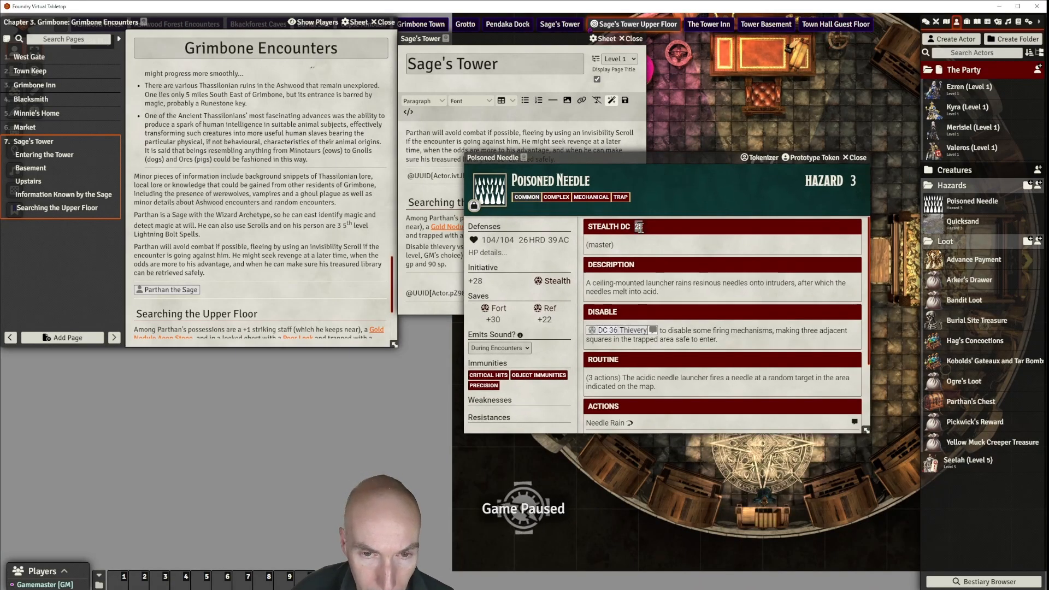
text(30)
key(Tab)
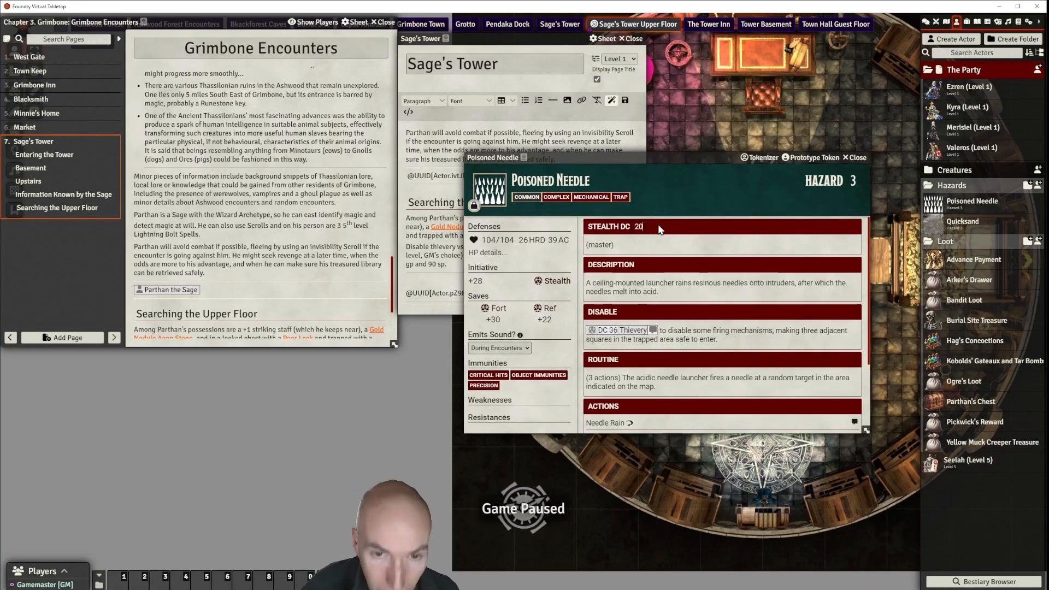
click(658, 229)
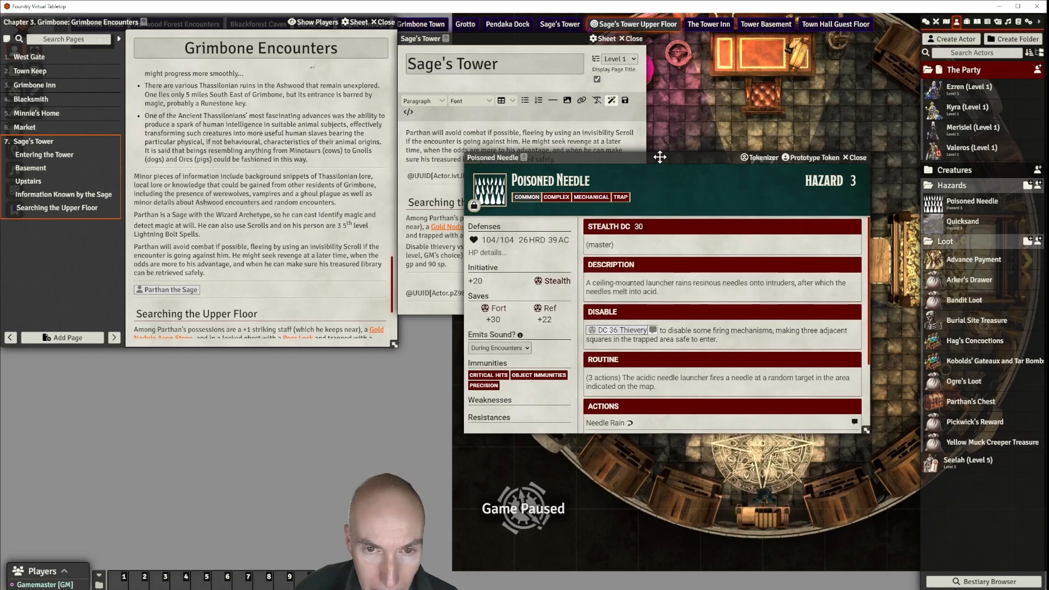
Step: Set the Poisoned Needle's Stealth DC to 20 by entering a Stealth modifier of 10
drag(656, 159, 667, 153)
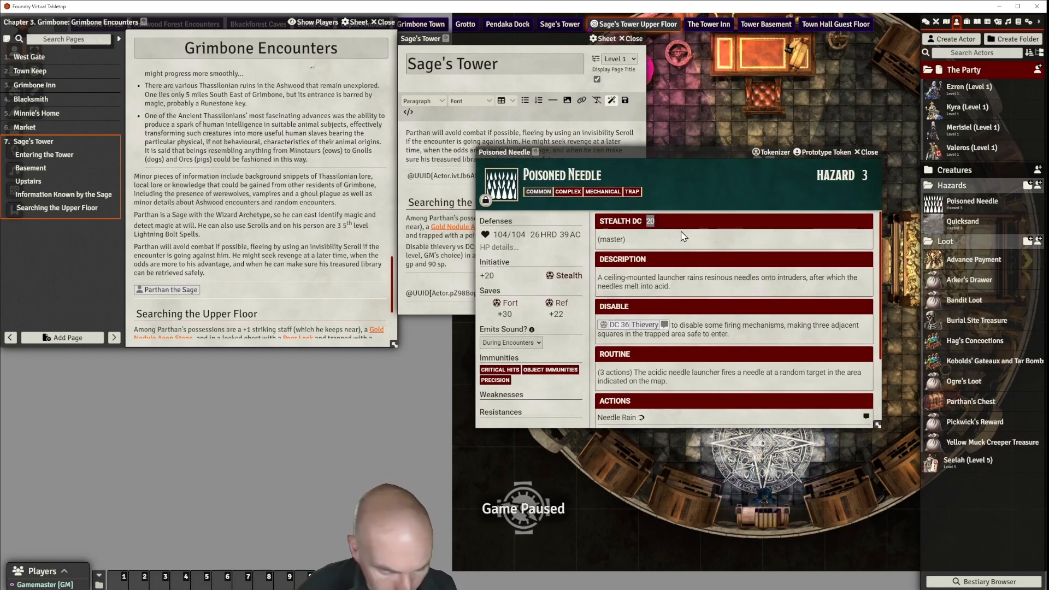
text(10)
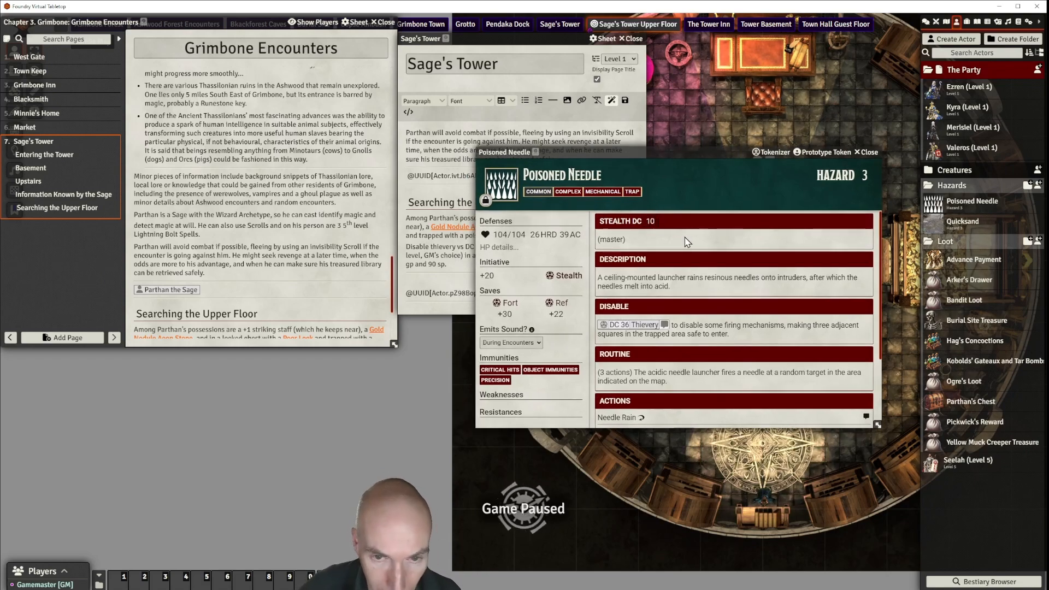
click(688, 241)
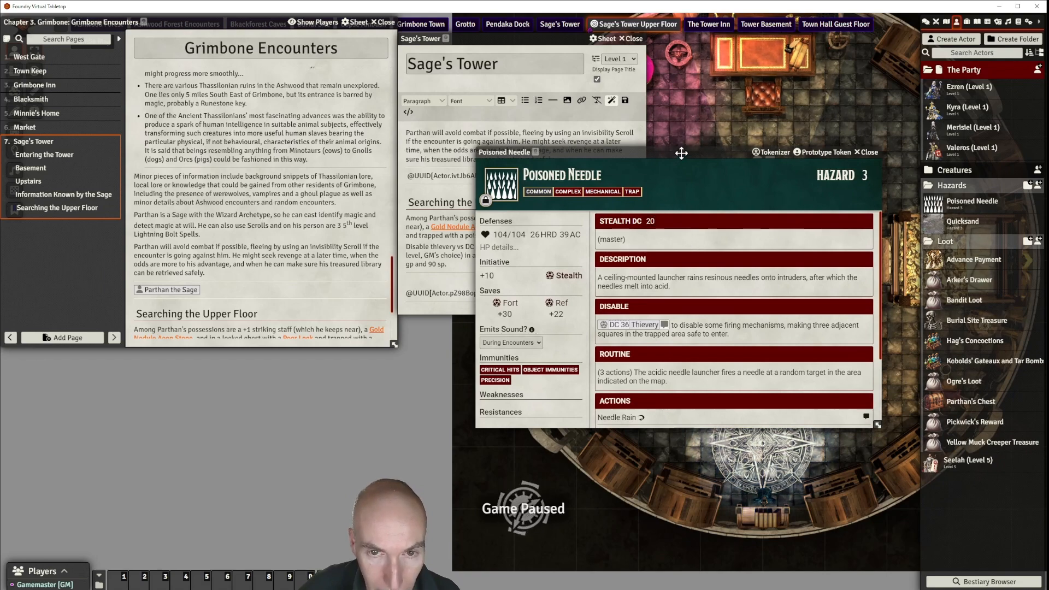
Step: Unlock the Poisoned Needle for editing and replace its description with "A poisoned needle shoots out of the lock mechanism if it is tampered with."
drag(680, 156, 675, 129)
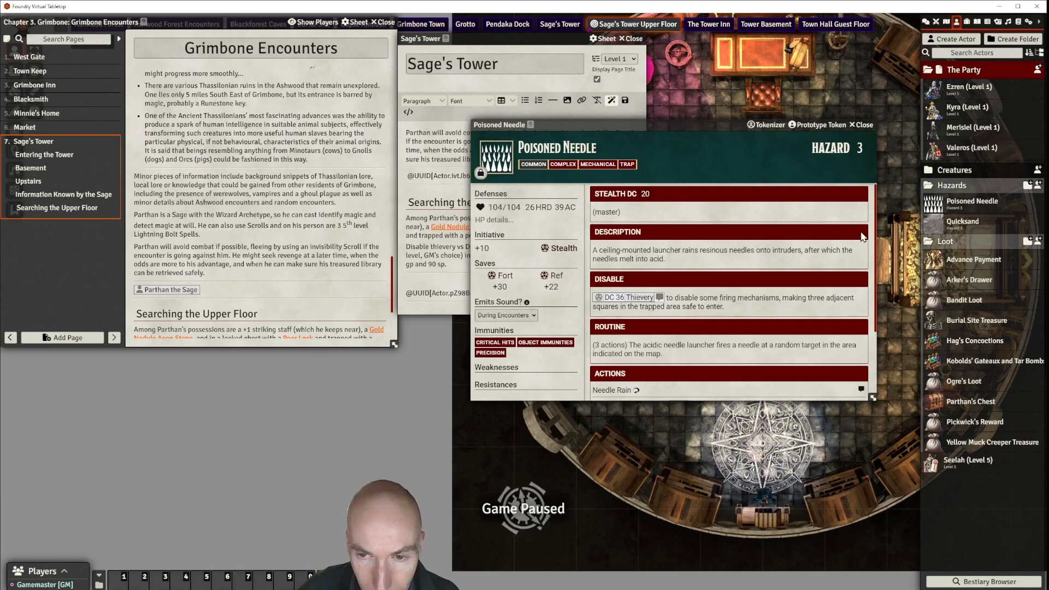
drag(692, 128, 638, 106)
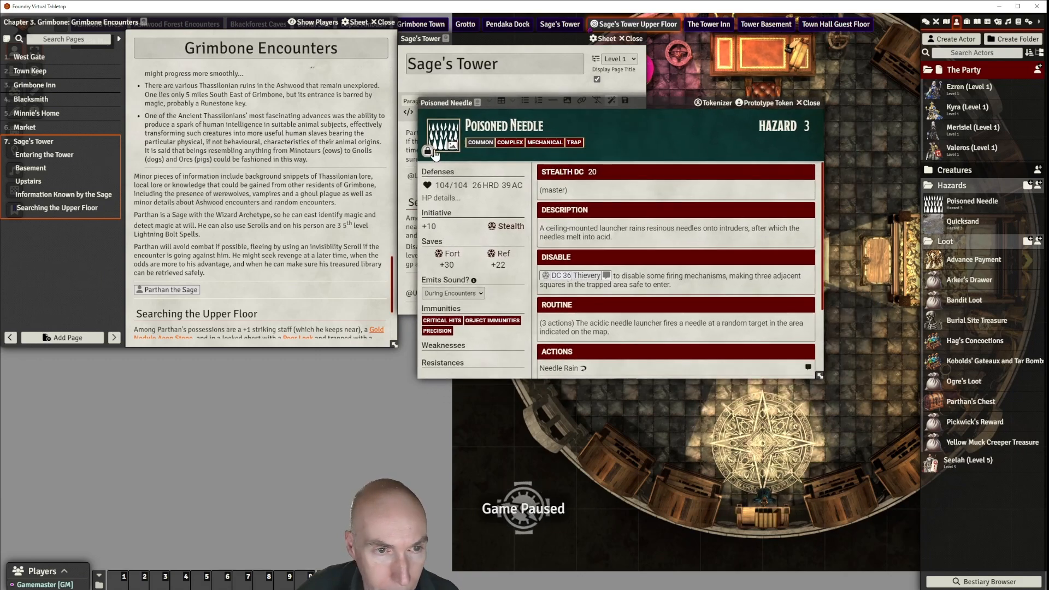
click(428, 151)
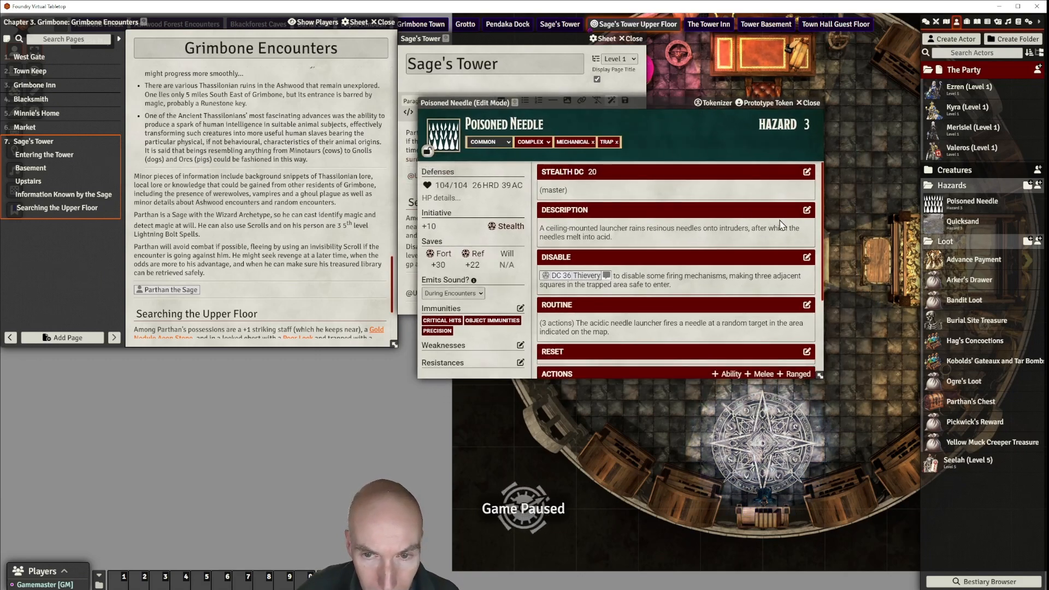
click(807, 211)
drag(613, 256, 539, 251)
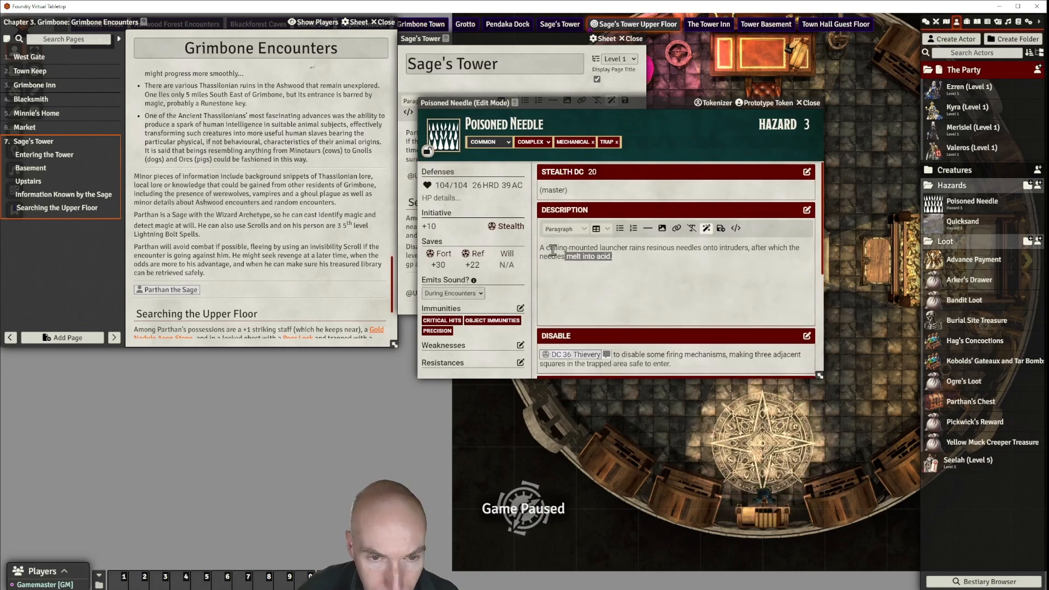
text(A p)
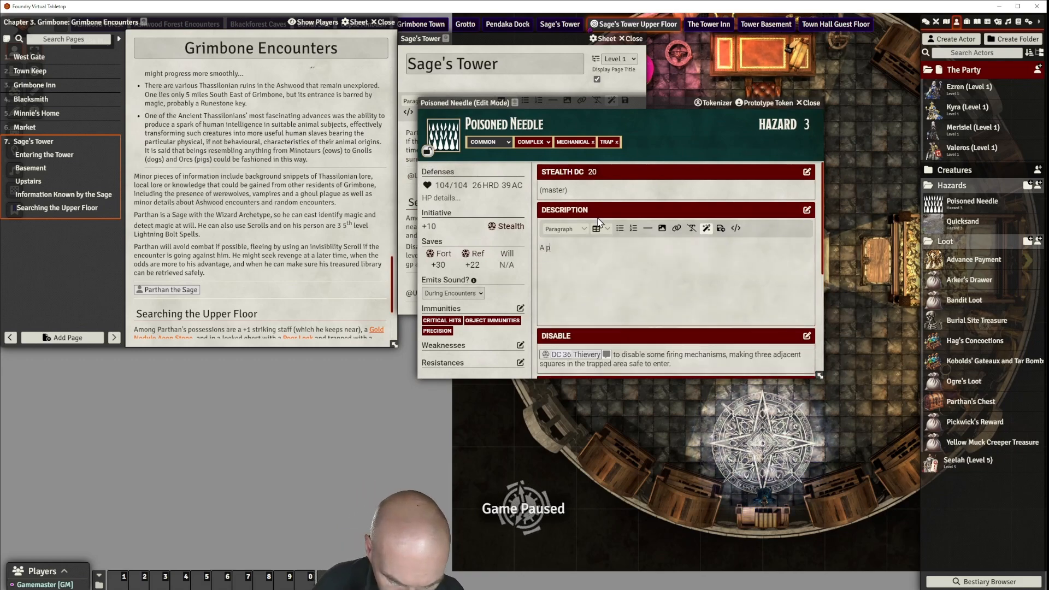
text(oison)
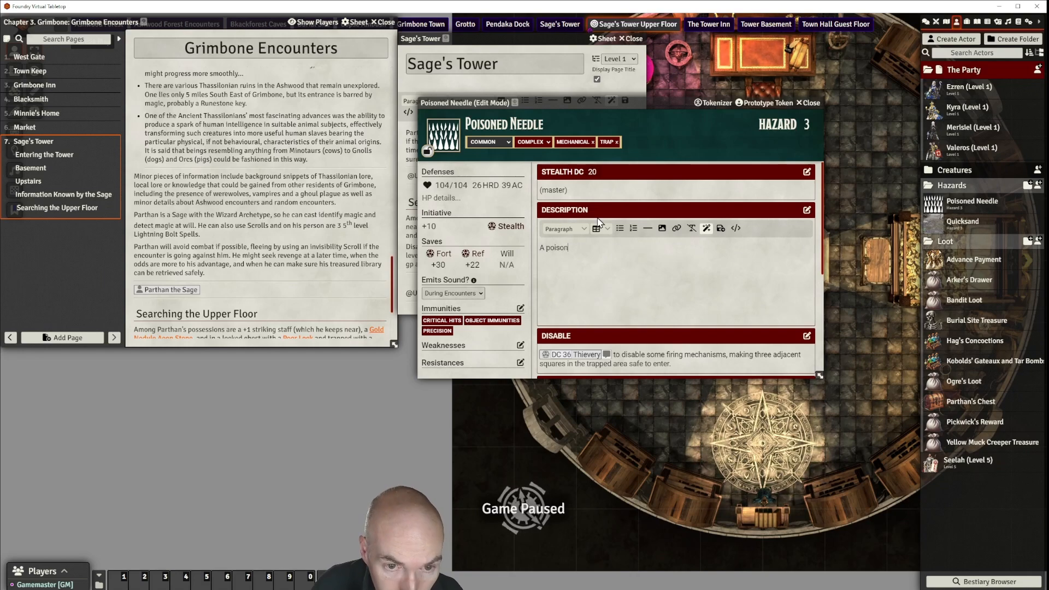
text(ed need e)
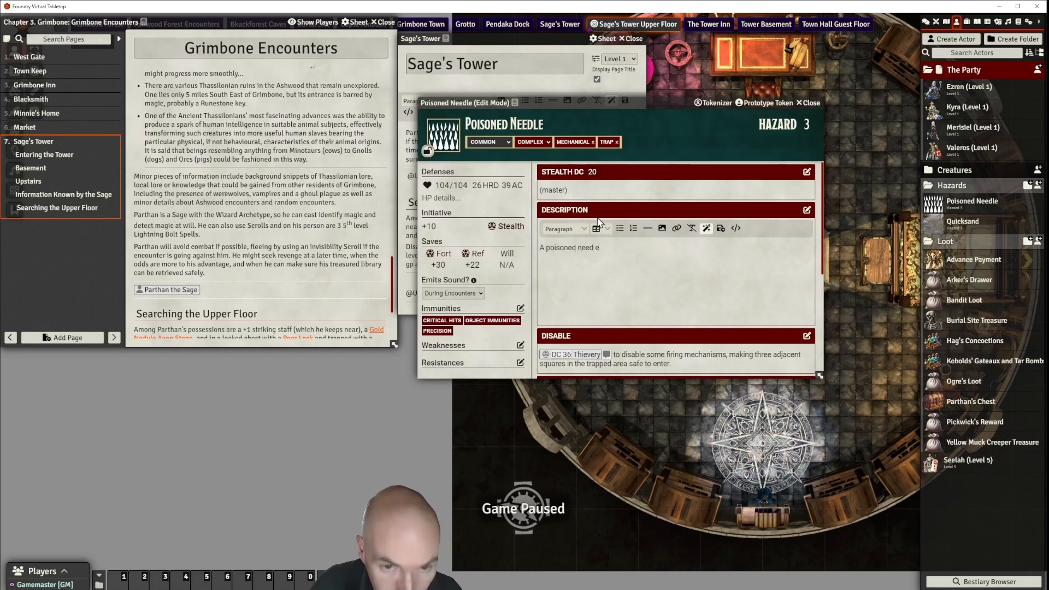
key(BackSpace)
key(BackSpace)
key(BackSpace)
text(l)
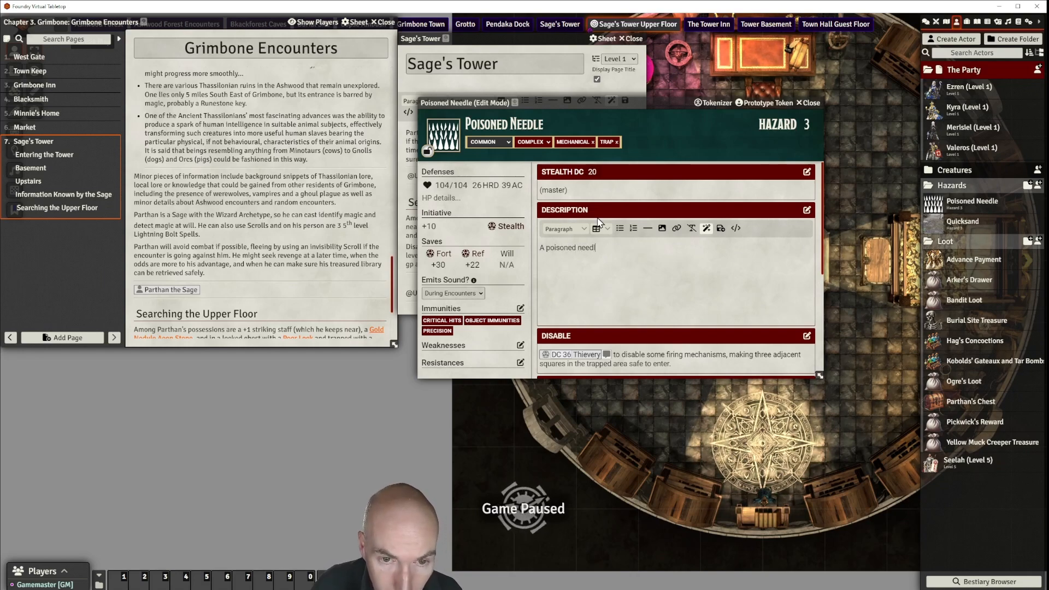
text(e shoots o)
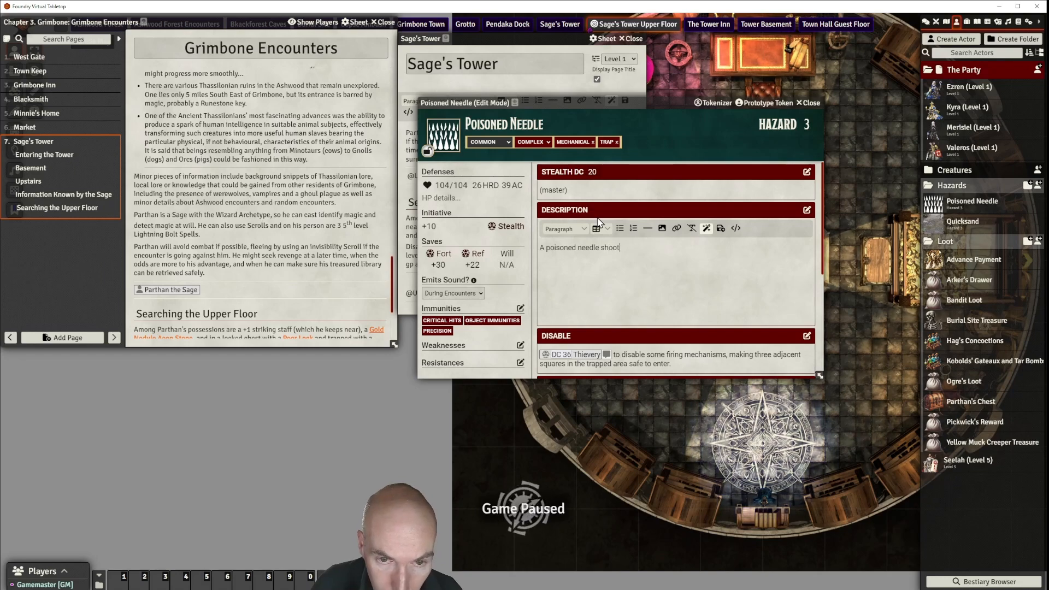
text(he lock mecham)
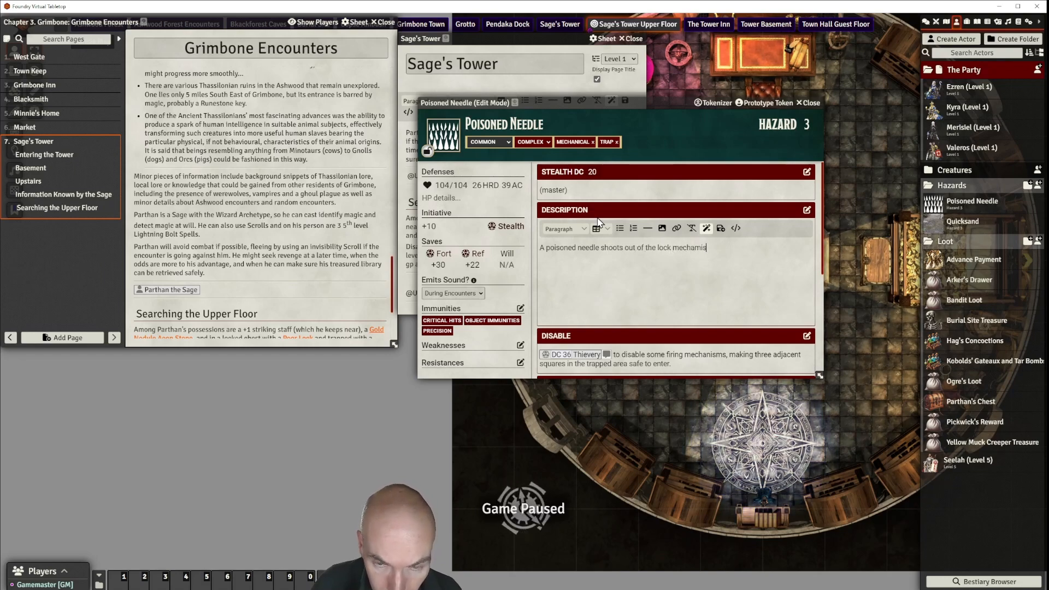
text(nism if)
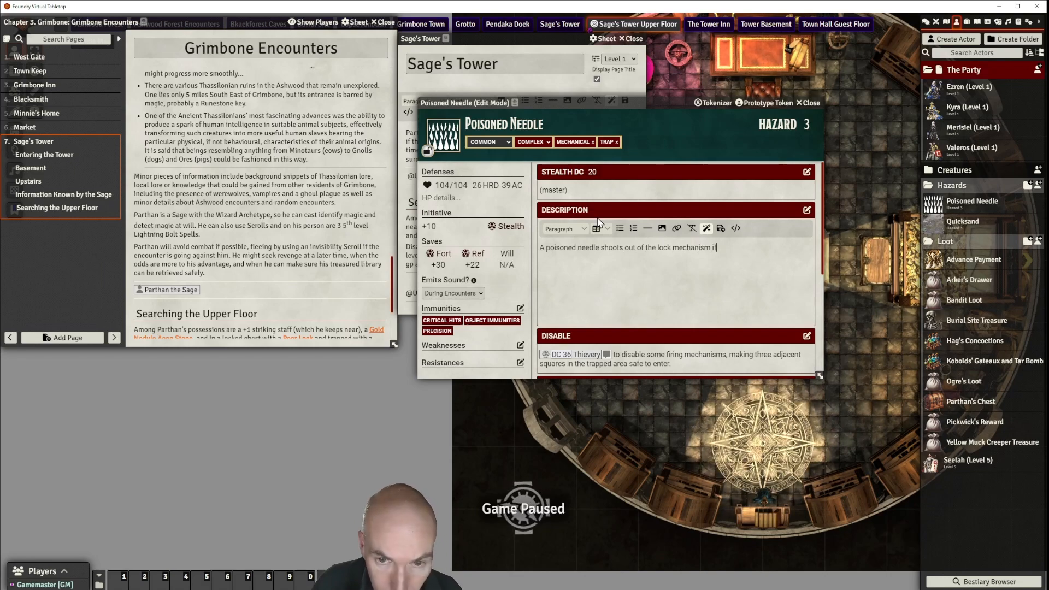
text( it is)
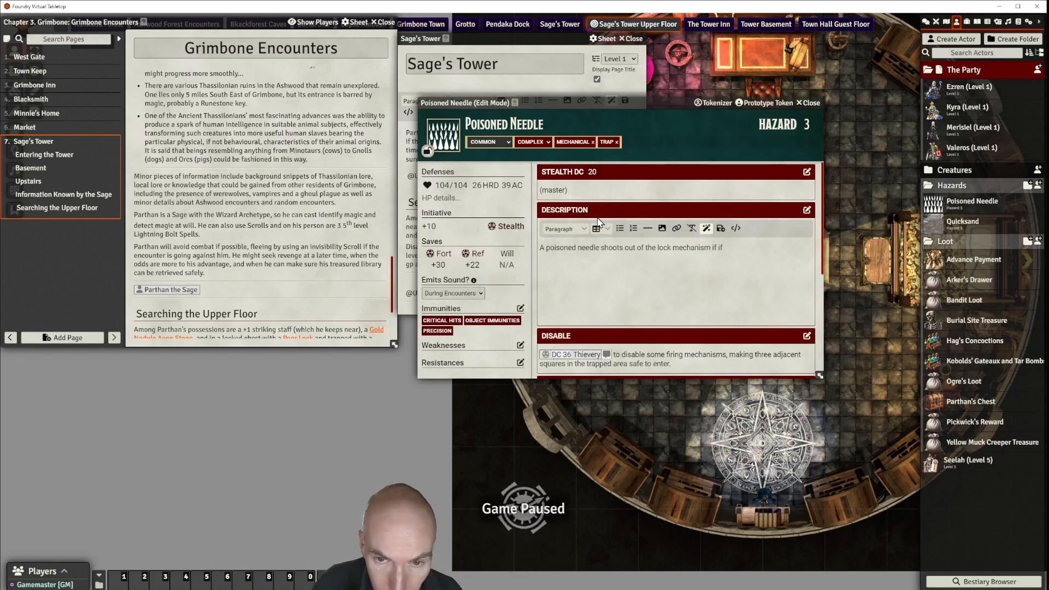
text( ta)
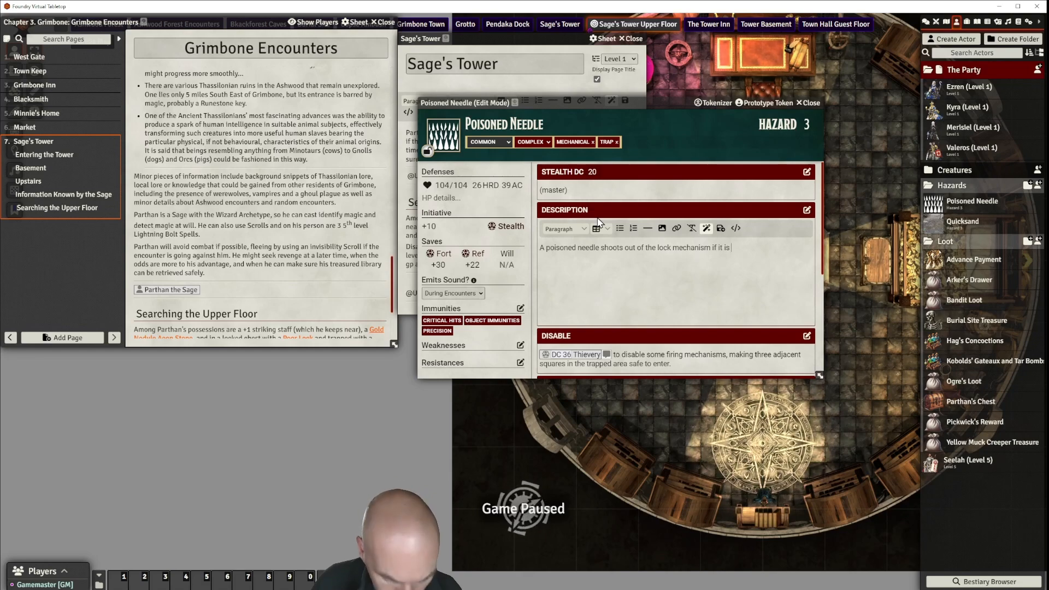
text(mpered with.)
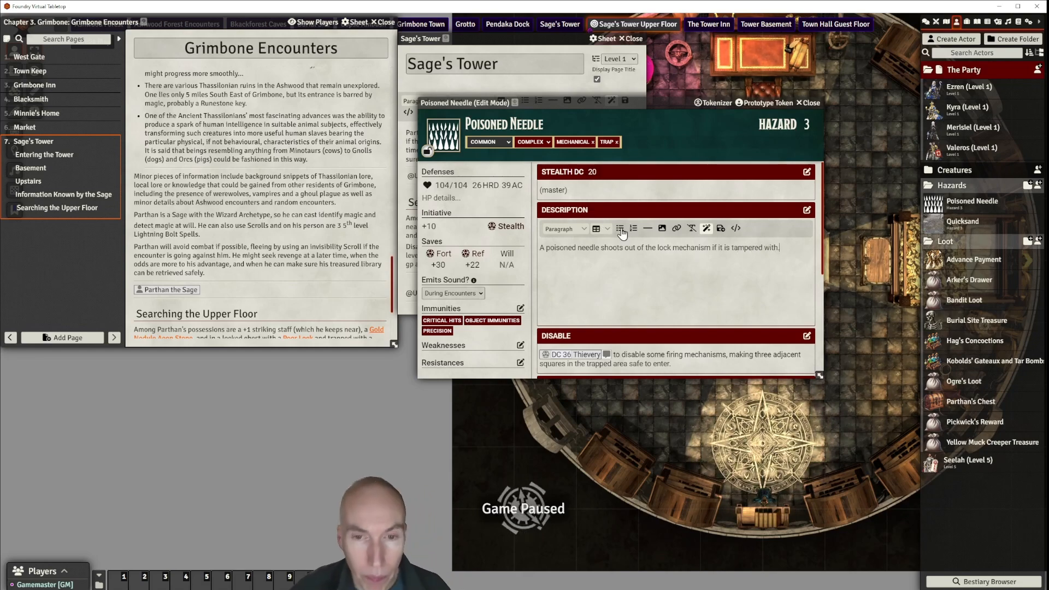
click(721, 228)
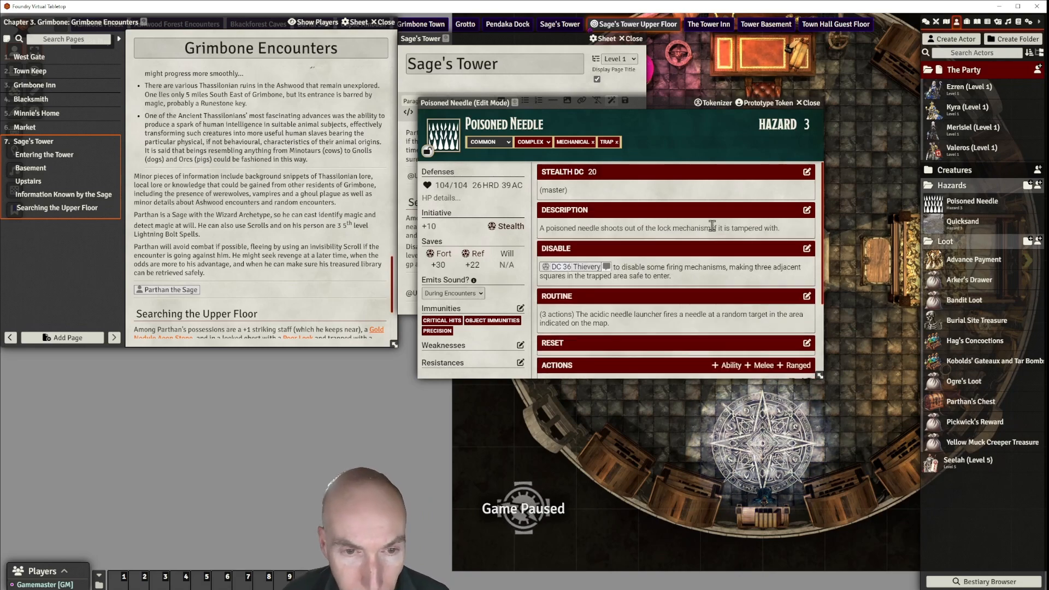
Step: Set the Poisoned Needle's Disable entry to a DC 17 Thievery check "to disable the firing mechanism." and save it
scroll(560, 229, down, 1)
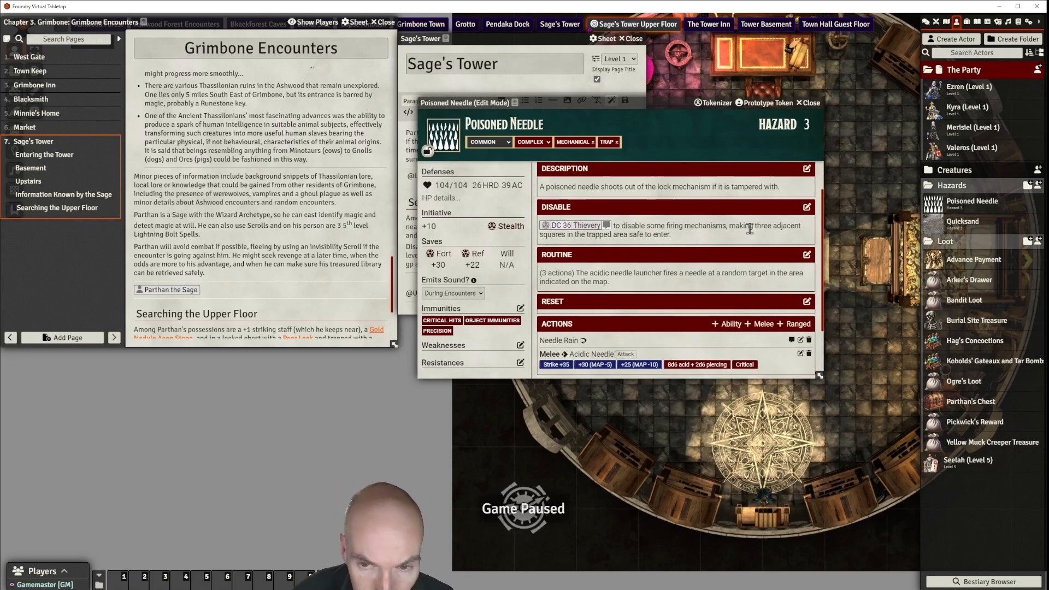
click(806, 207)
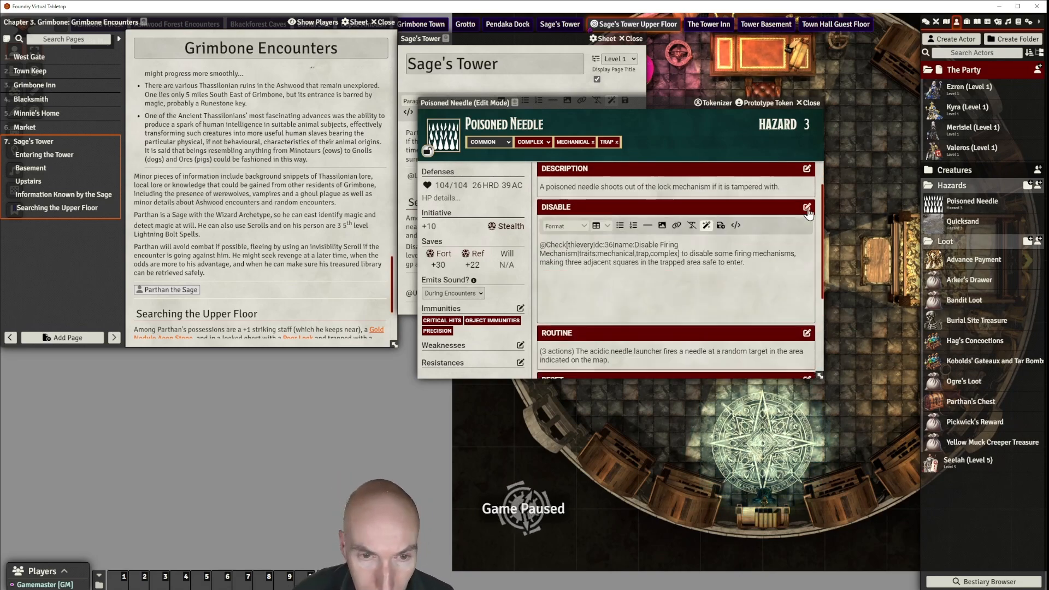
double_click(607, 245)
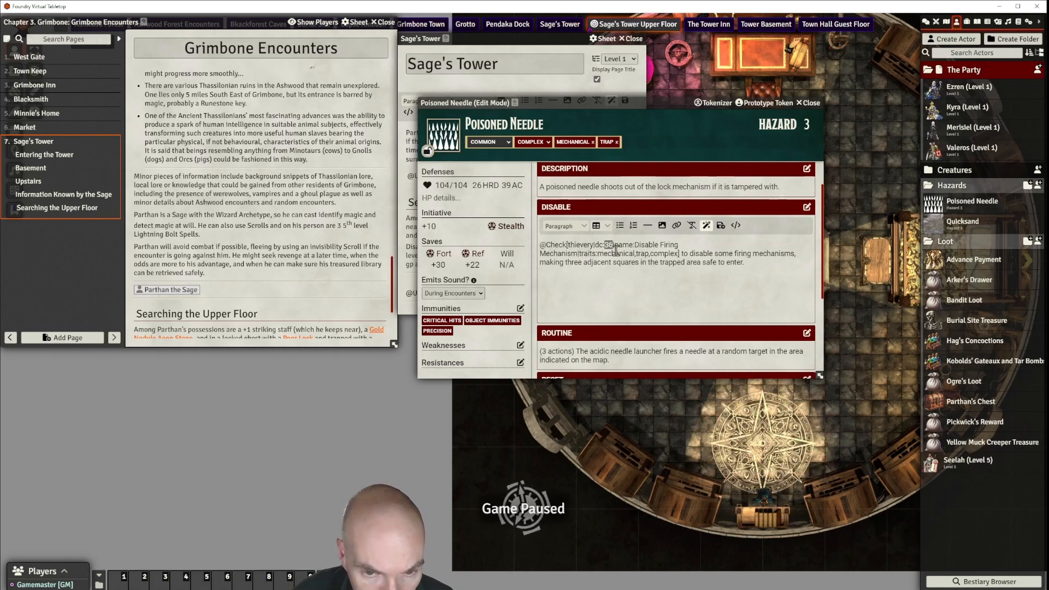
text(17)
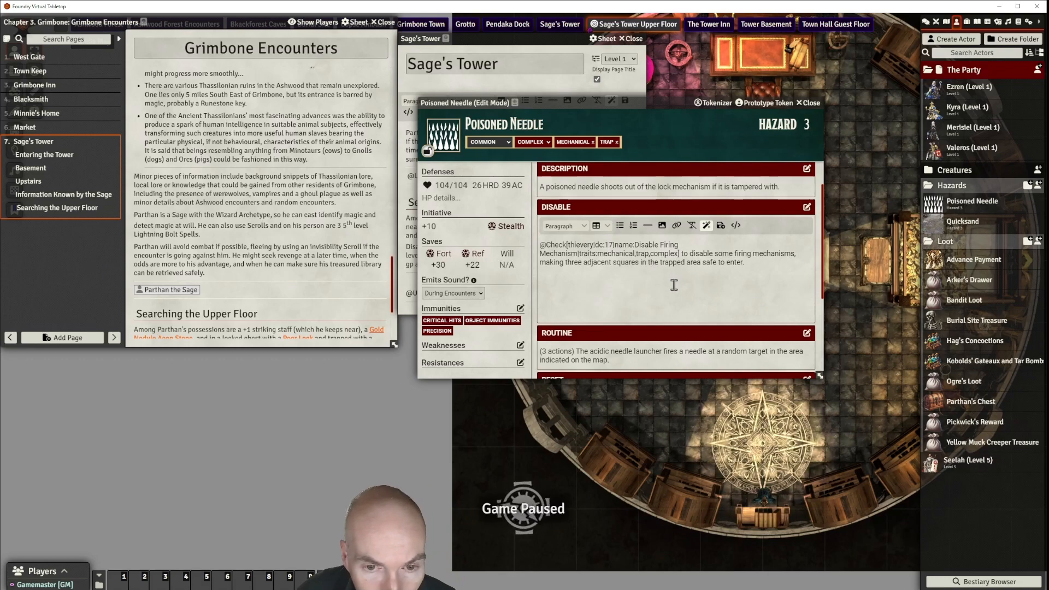
double_click(717, 253)
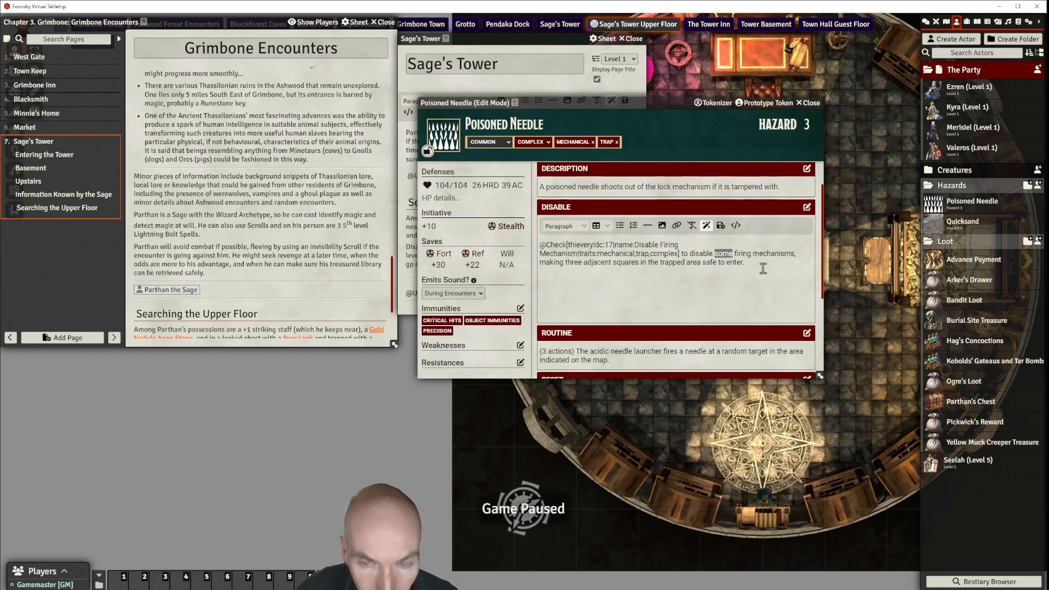
text(the)
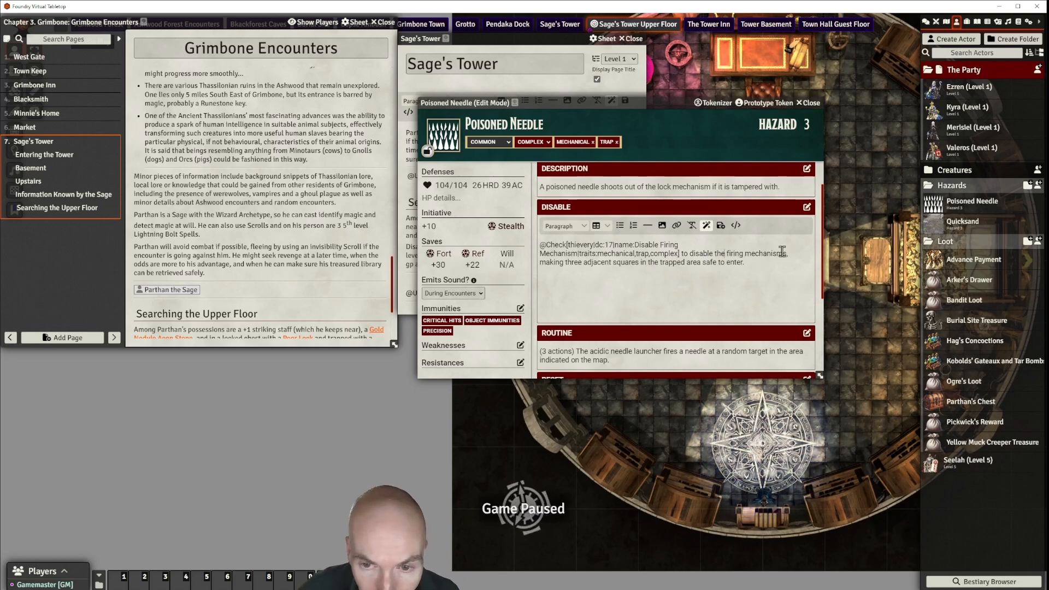
drag(746, 263, 787, 260)
key(BackSpace)
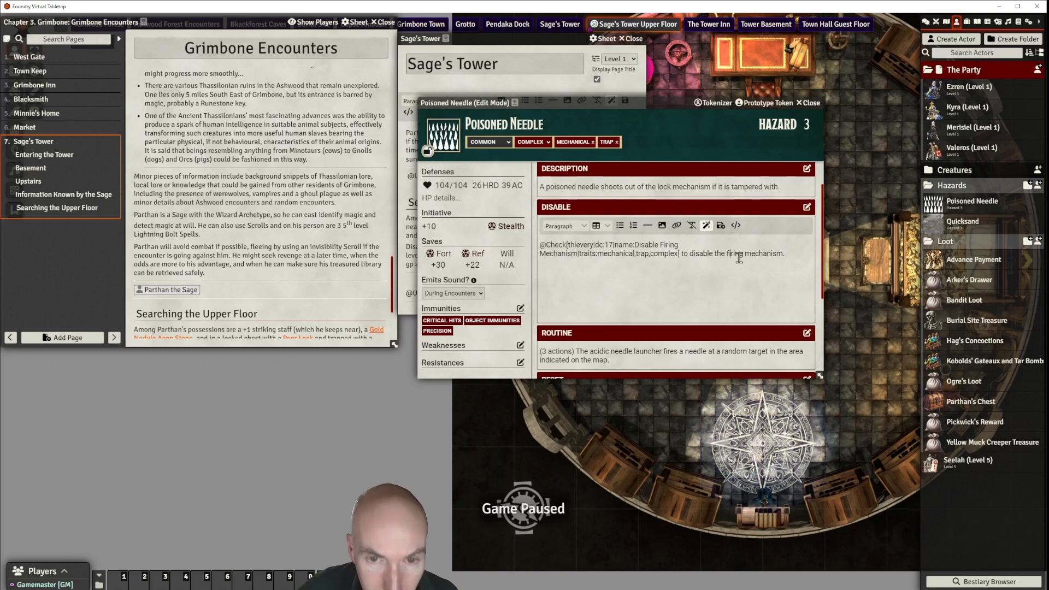
click(721, 225)
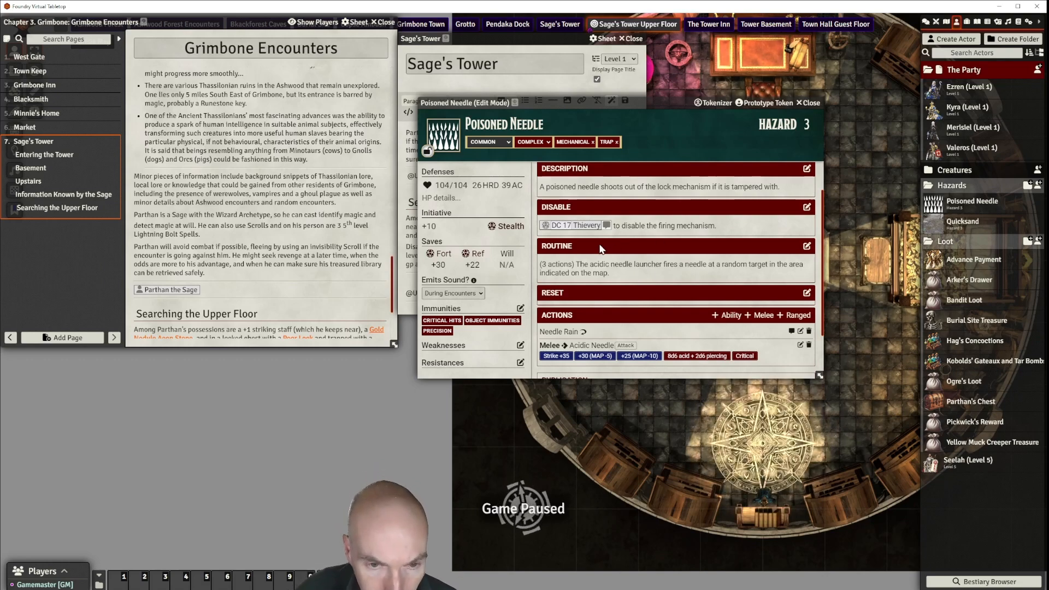
Step: Clear the Poisoned Needle's Routine text and set the hazard's complexity to Simple
click(807, 247)
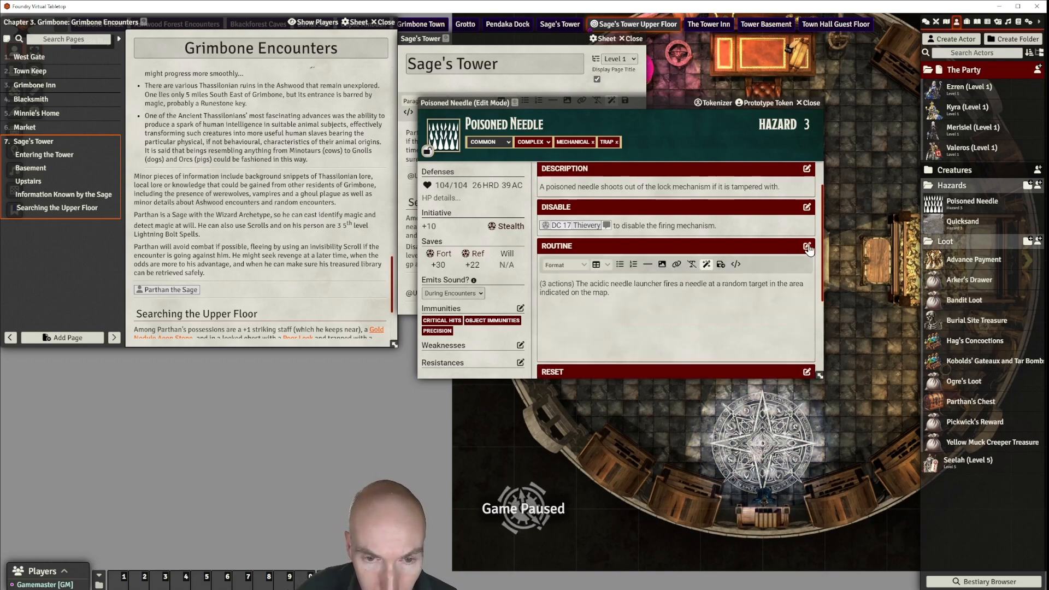
drag(610, 293, 540, 284)
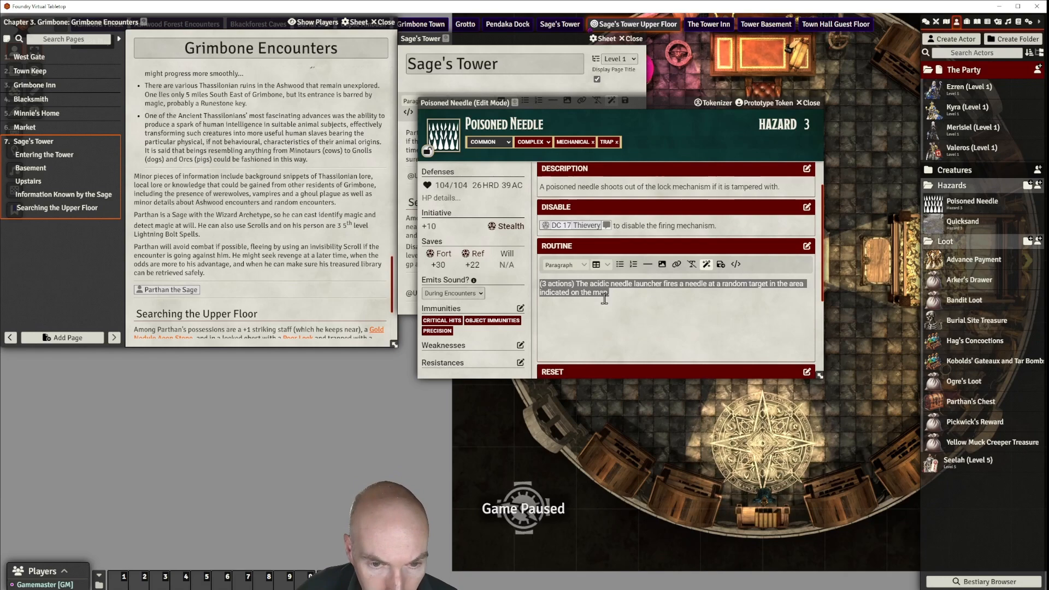
key(ctrl+x)
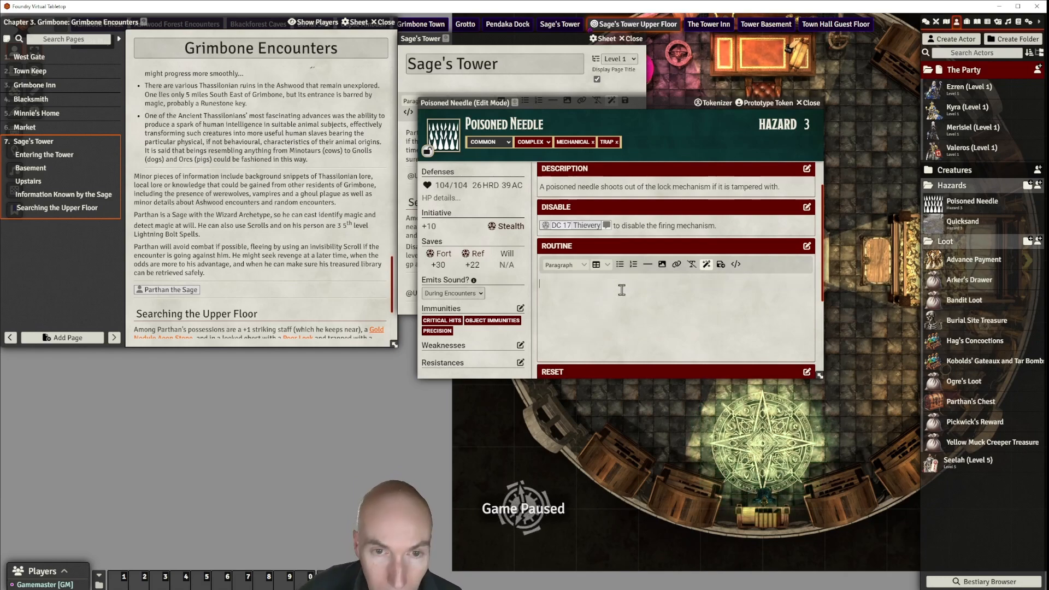
click(534, 160)
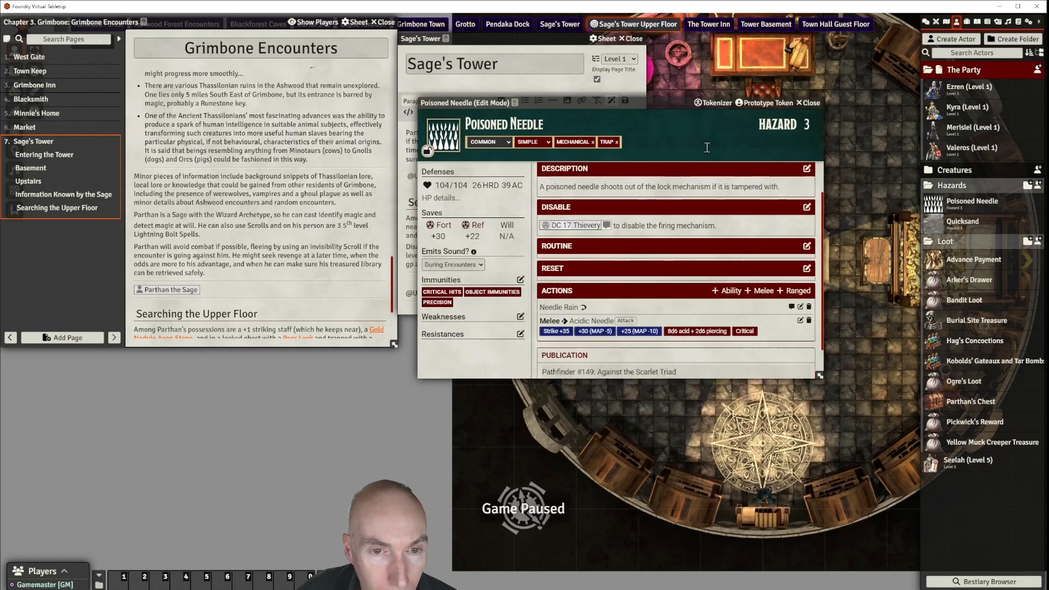
click(738, 141)
click(742, 140)
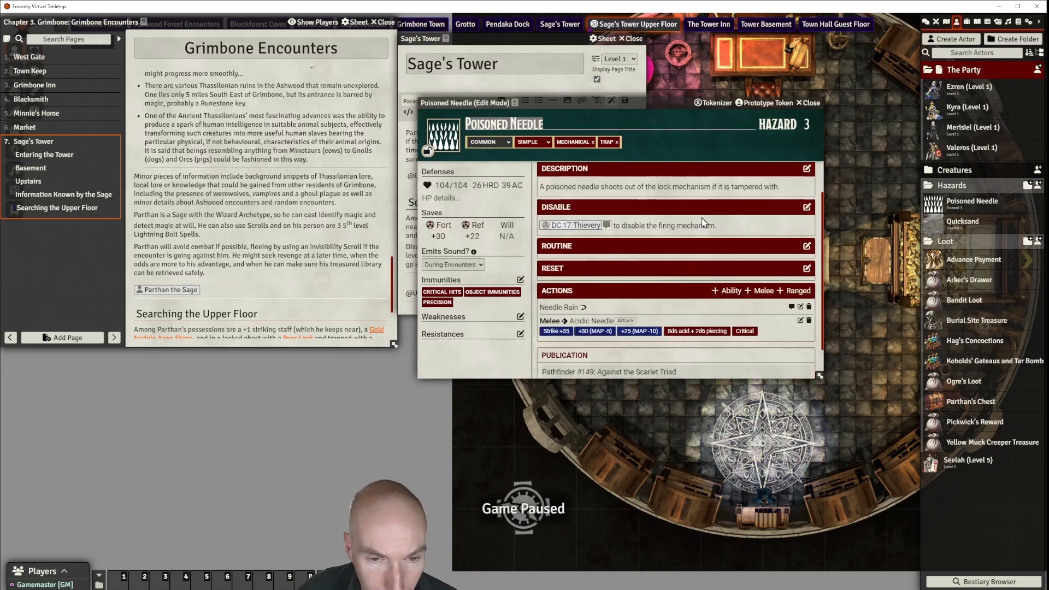
Step: Delete the Needle Rain action from the Poisoned Needle
scroll(696, 222, down, 1)
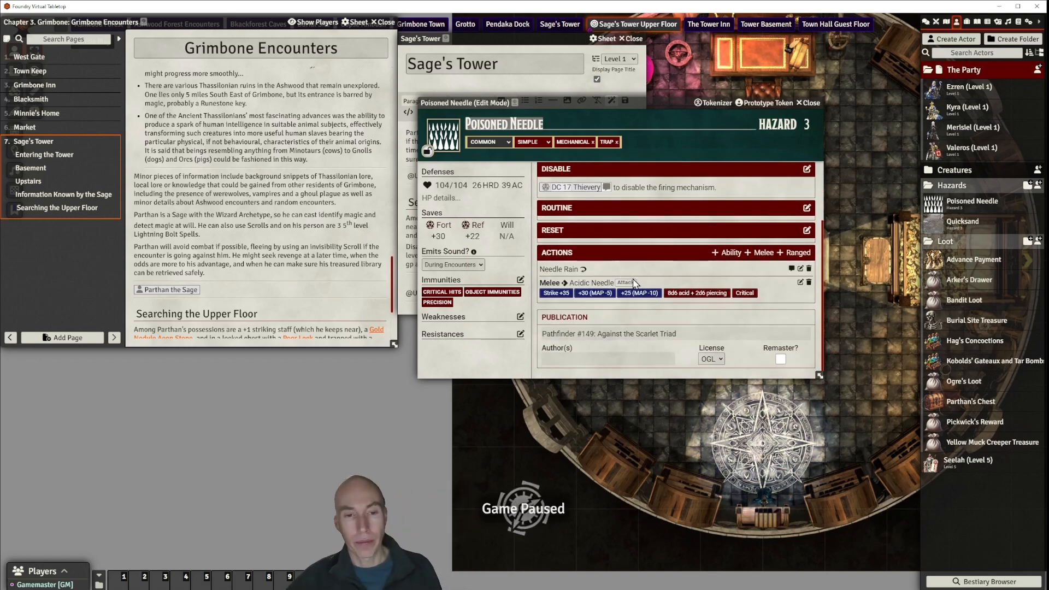
click(809, 267)
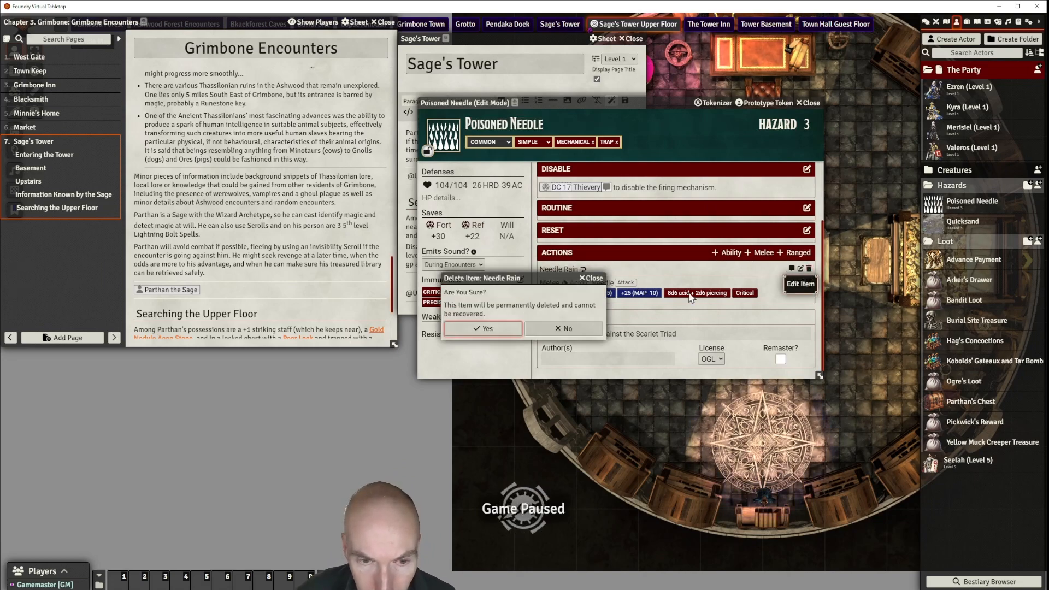
click(484, 327)
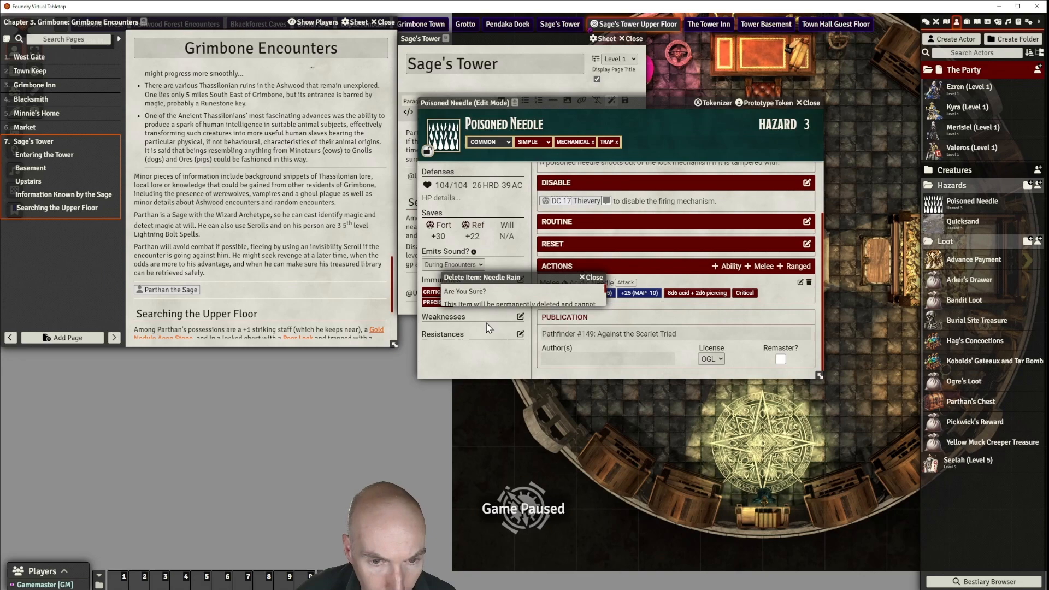
Step: Examine the Acidic Needle attack's modifier, damage, additional effects and description, then close its sheet
click(801, 281)
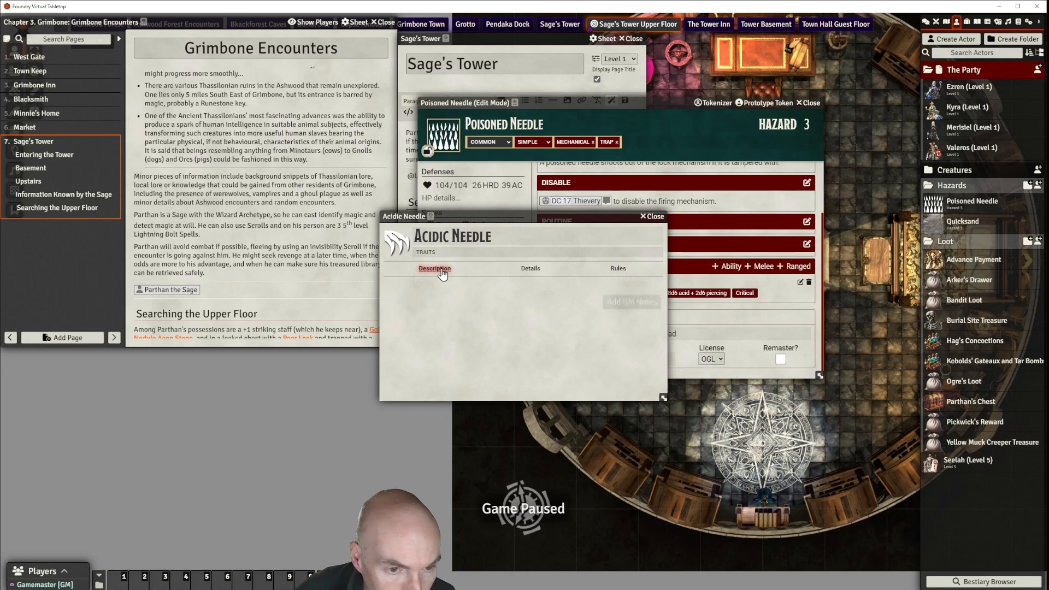
click(533, 270)
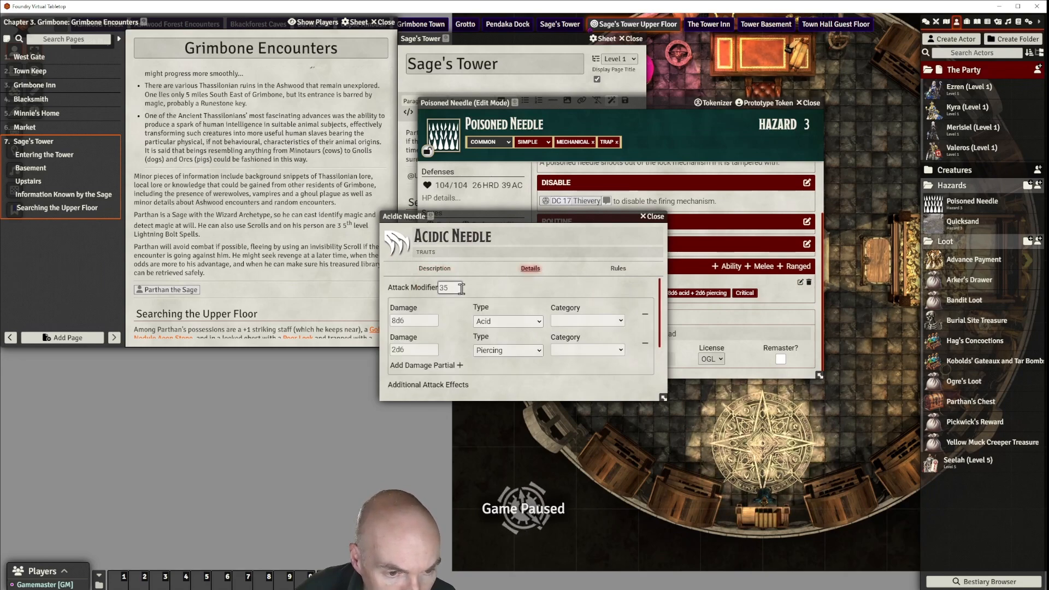
scroll(515, 336, down, 3)
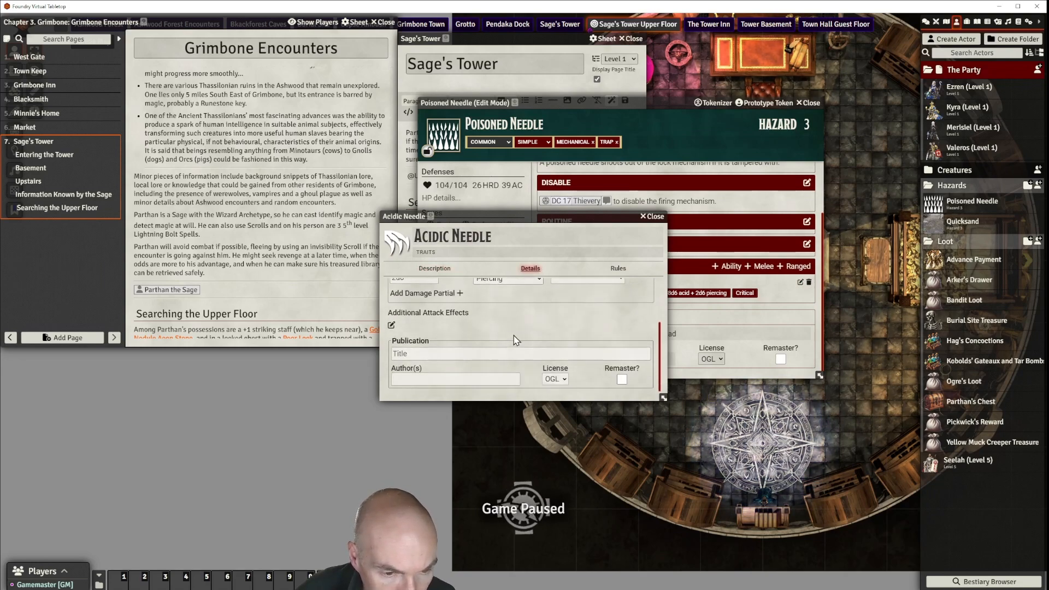
scroll(515, 336, up, 3)
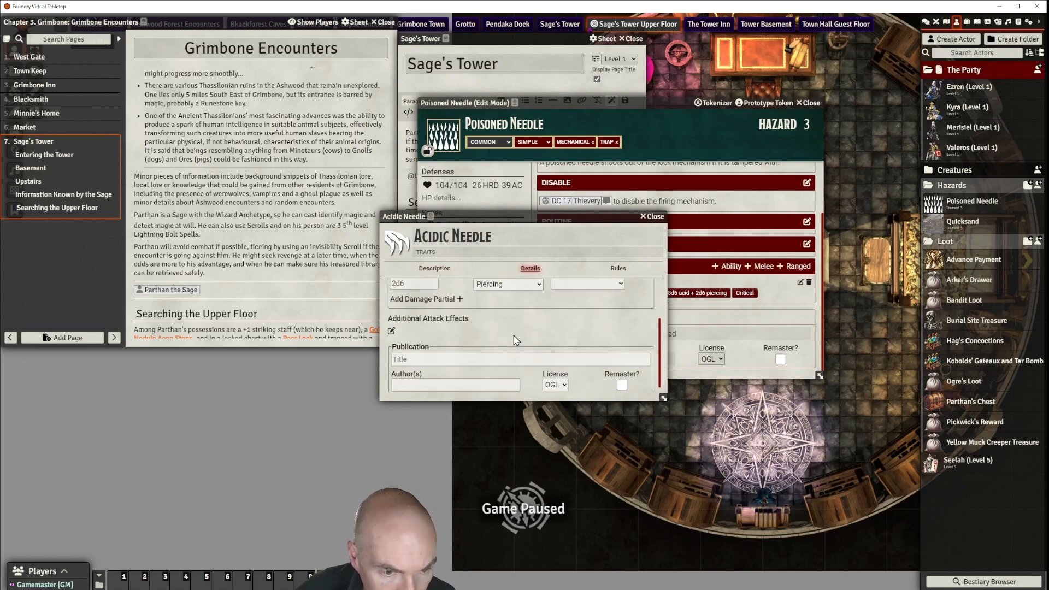
click(432, 270)
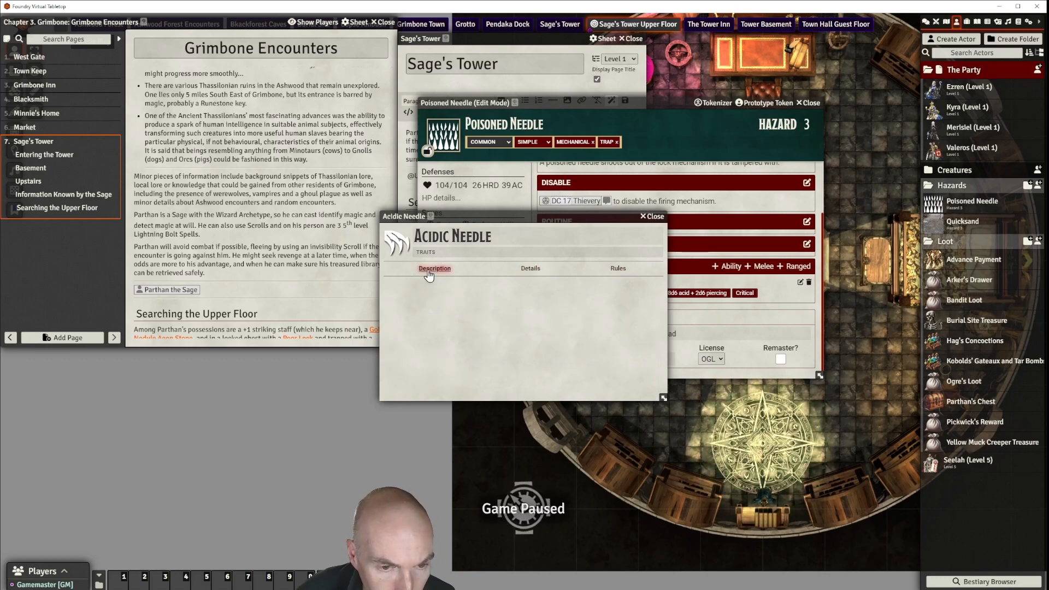
click(651, 216)
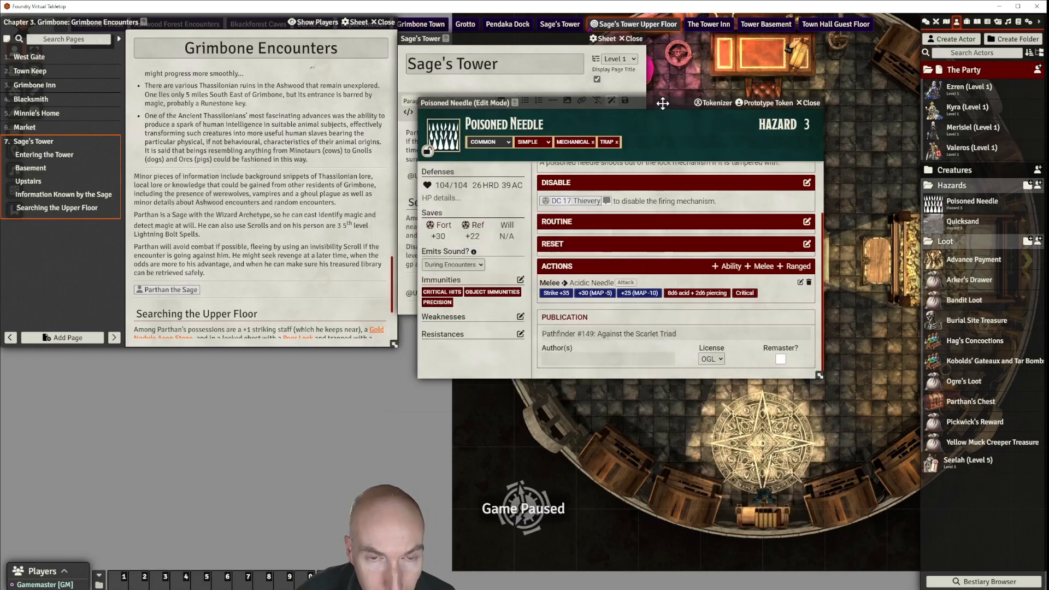
drag(663, 102, 642, 91)
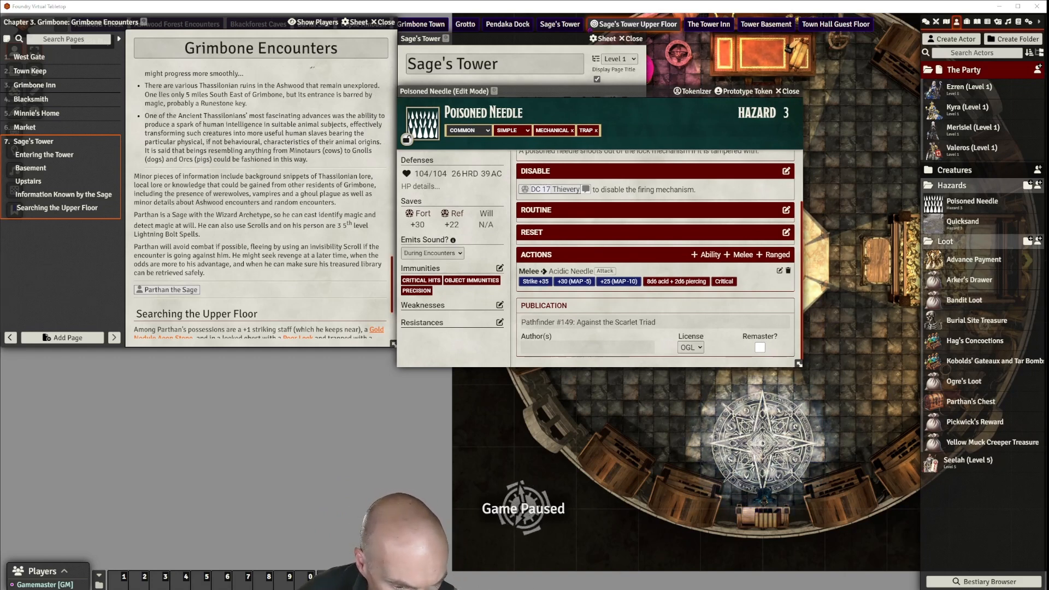
Step: Switch to Archives of Nethys and consult the Minimum Proficiency, Defenses and Offense tables for a level 3 hazard
key(alt+Tab)
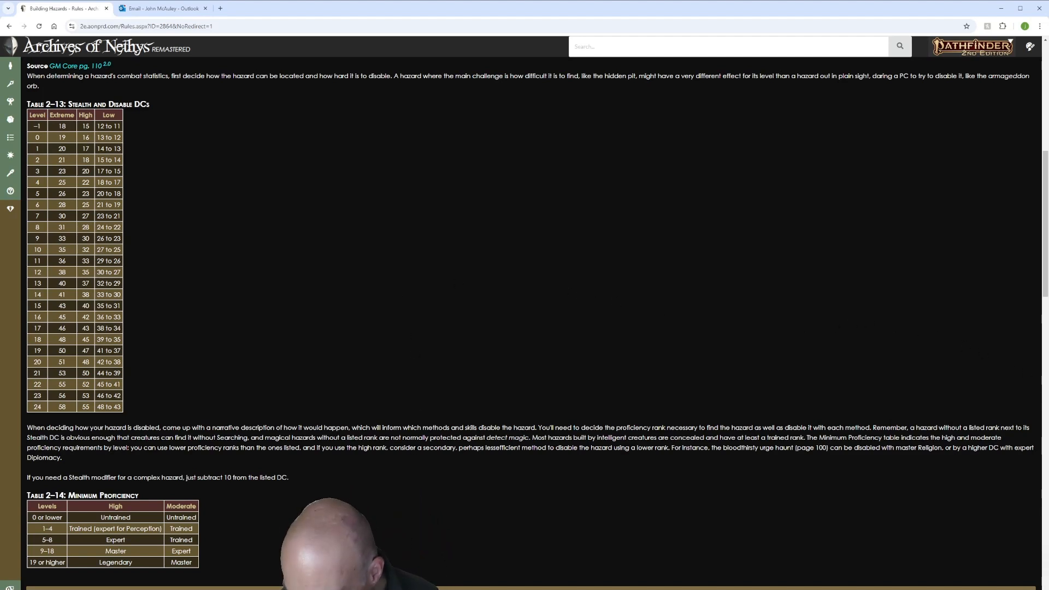
scroll(169, 384, down, 4)
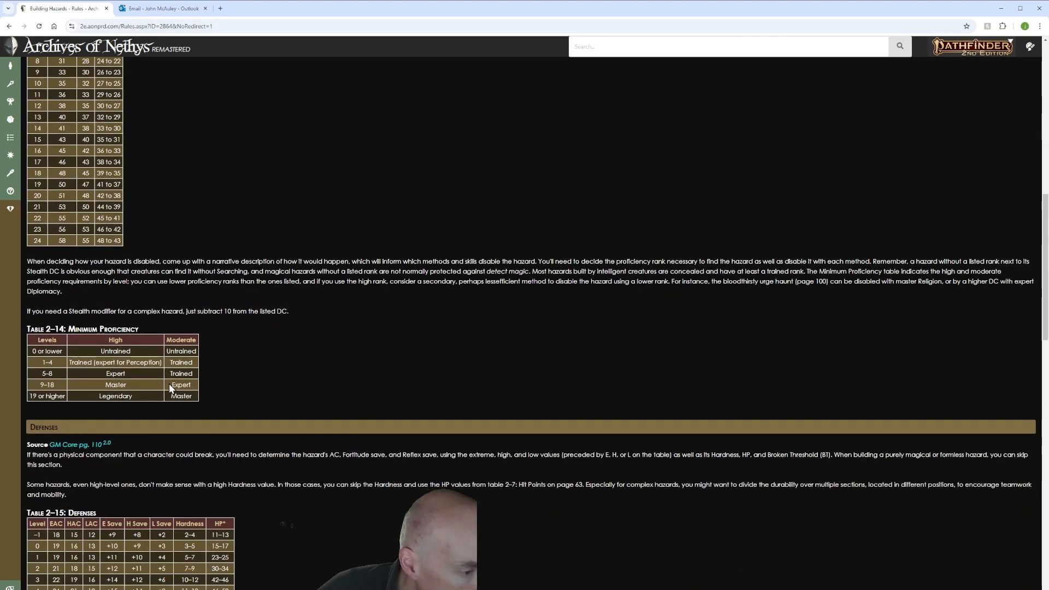
scroll(168, 388, down, 2)
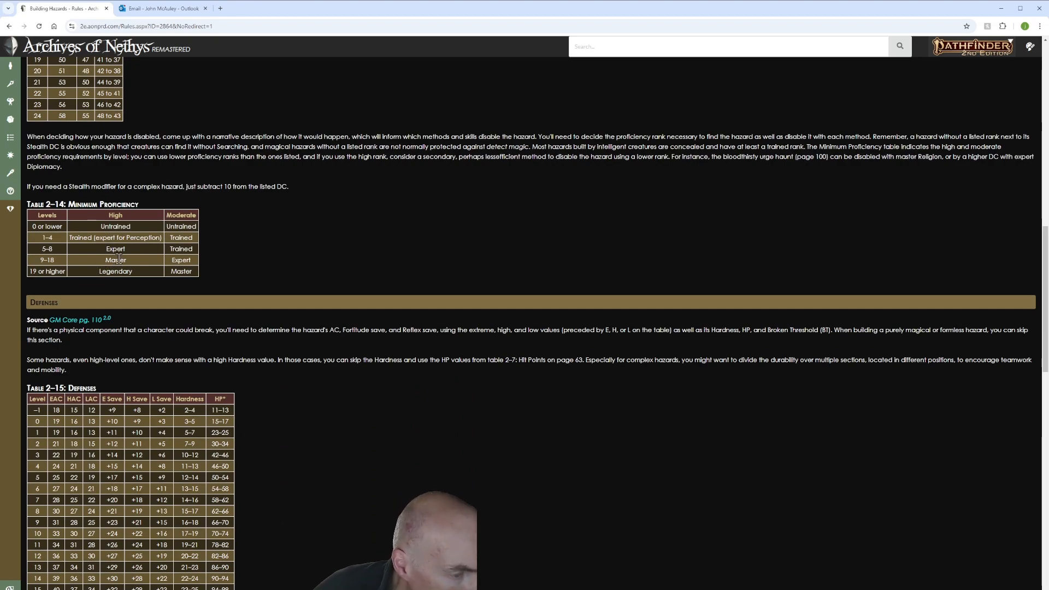
scroll(118, 259, down, 1)
scroll(119, 222, down, 3)
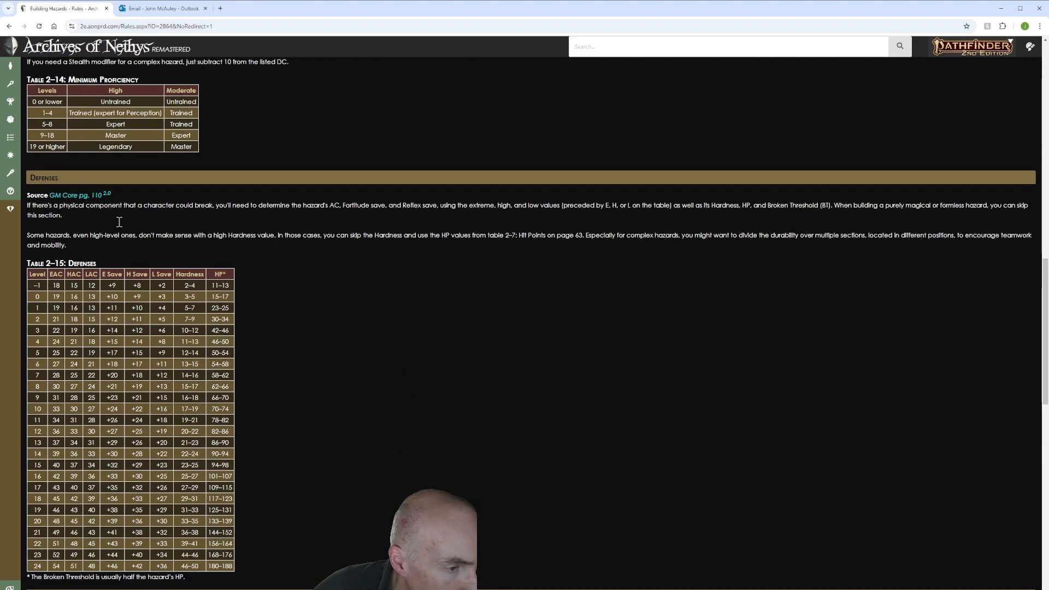
scroll(120, 227, down, 2)
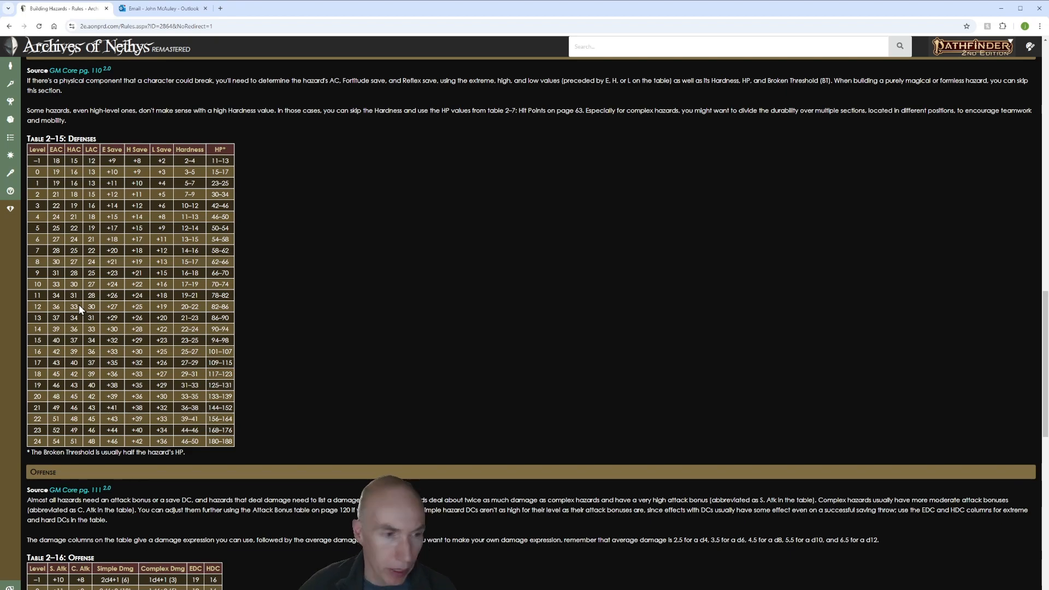
scroll(120, 300, down, 3)
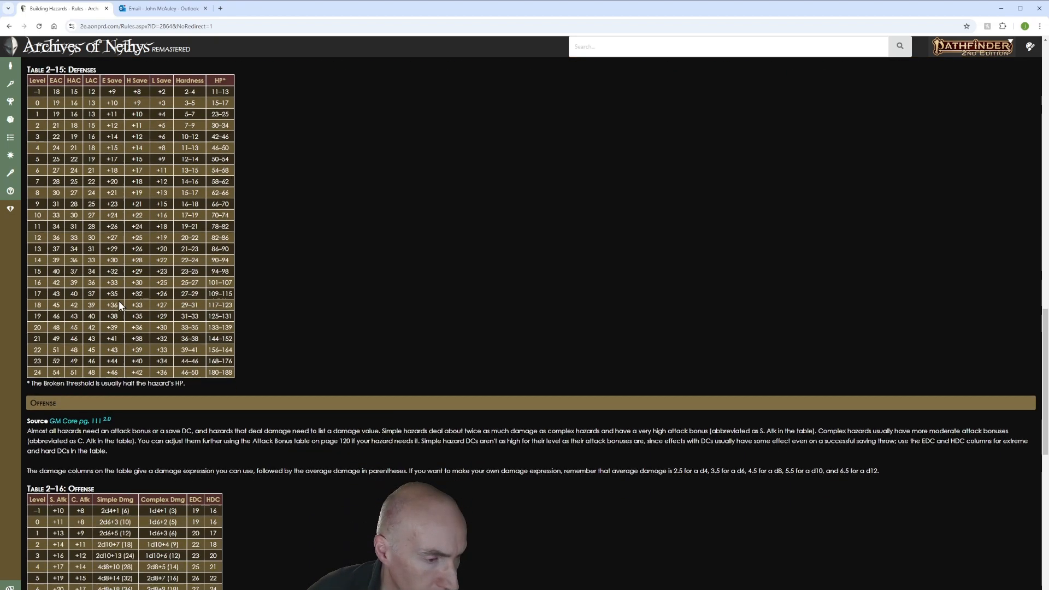
scroll(120, 306, down, 2)
scroll(228, 302, down, 2)
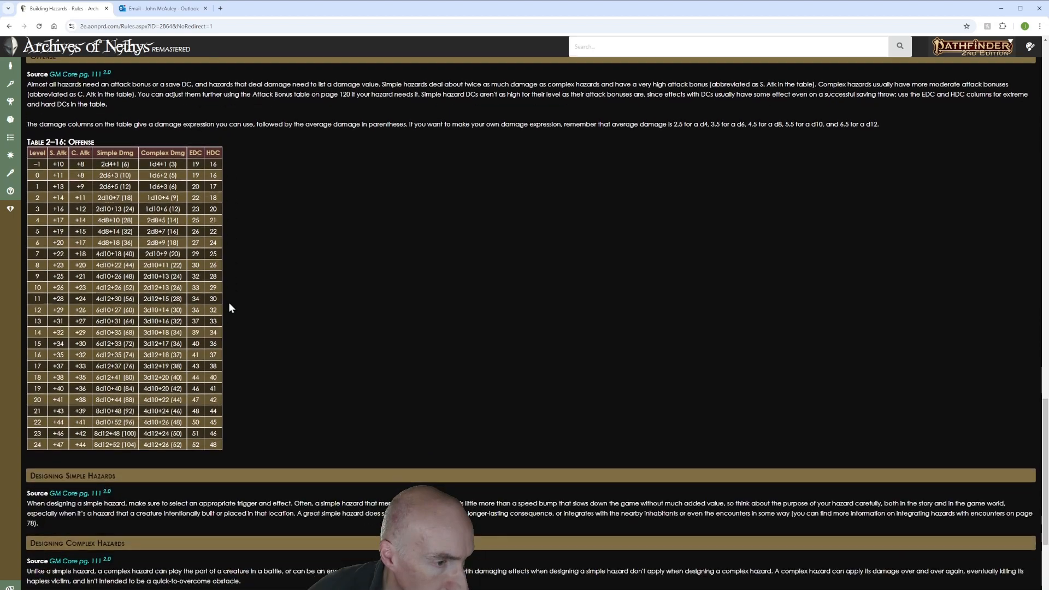
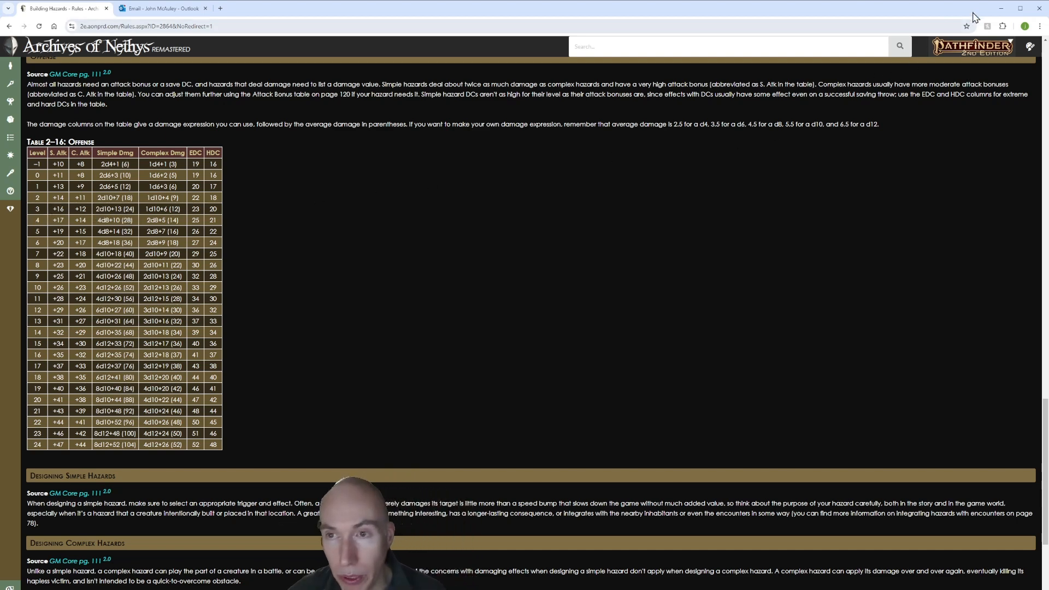
Step: Return to Foundry Virtual Tabletop and add an ability named "Fire Poisoned Needle" to the Poisoned Needle hazard
click(1001, 11)
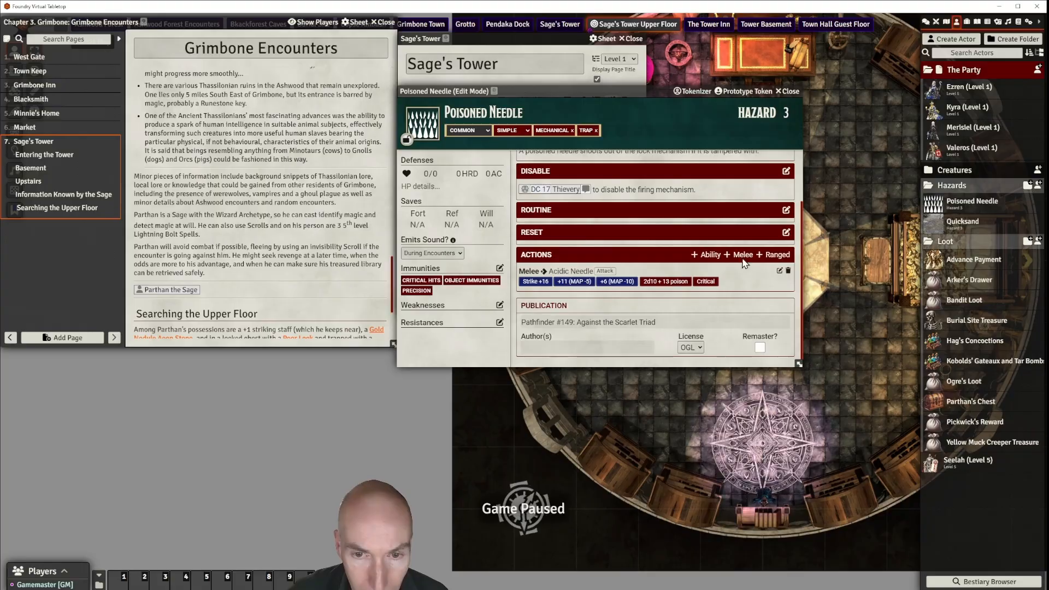
click(704, 260)
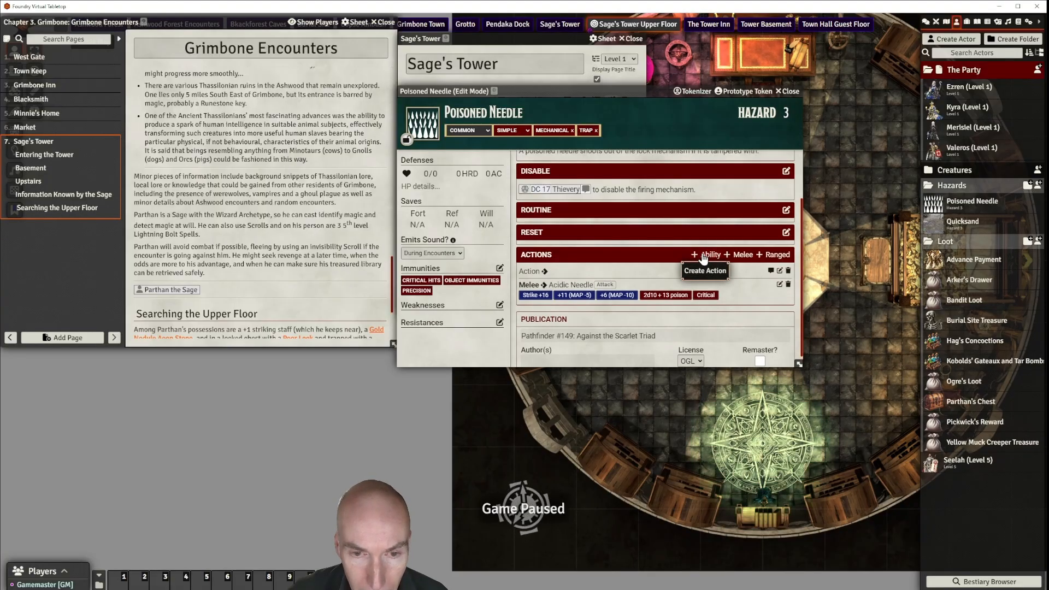
click(779, 271)
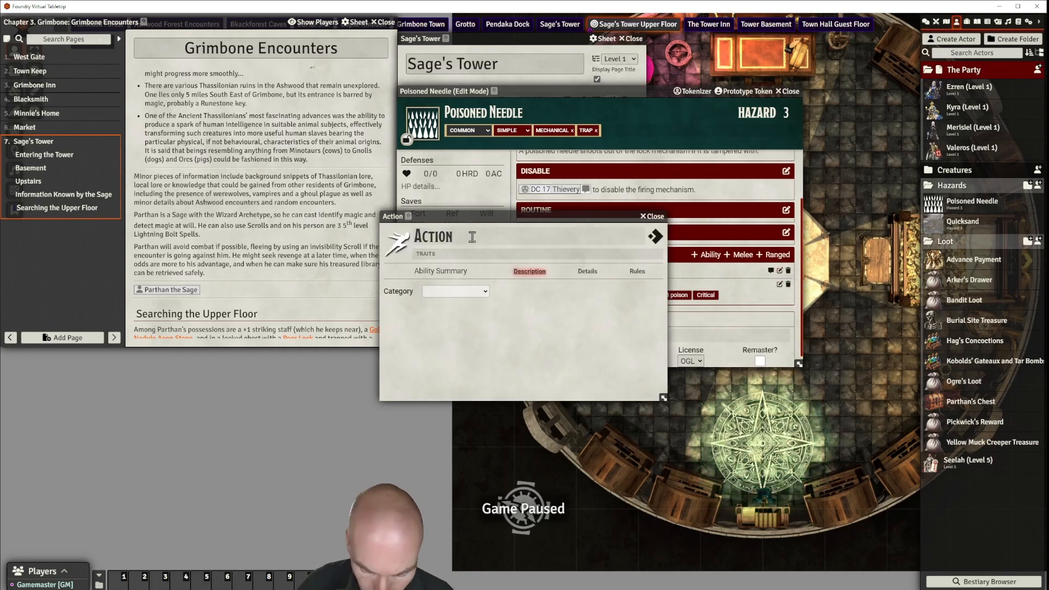
key(BackSpace)
key(BackSpace)
key(BackSpace)
key(BackSpace)
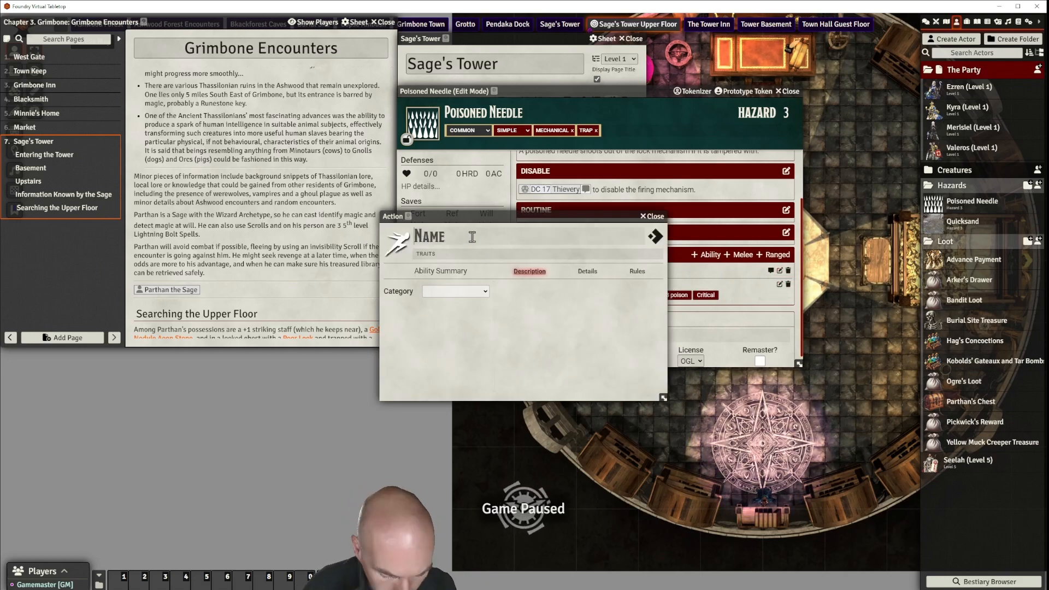
text(Fire P)
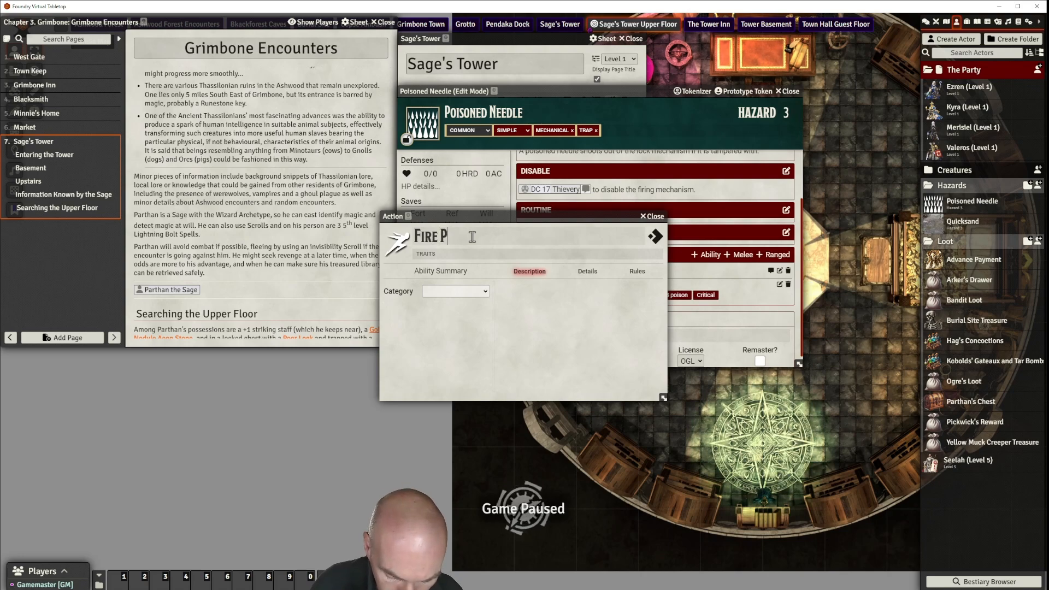
text(oisoned)
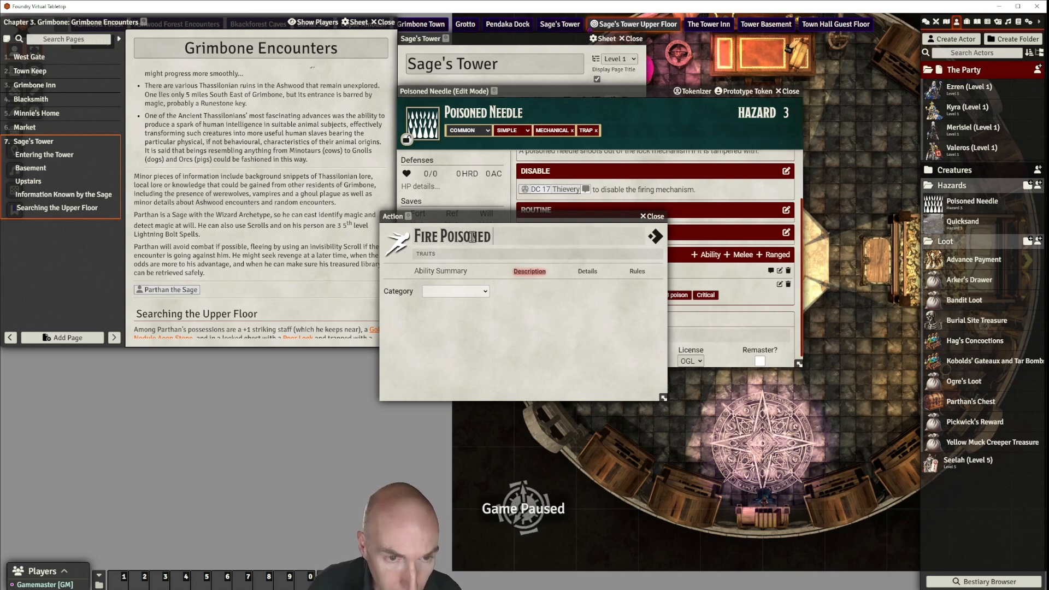
text( Needle)
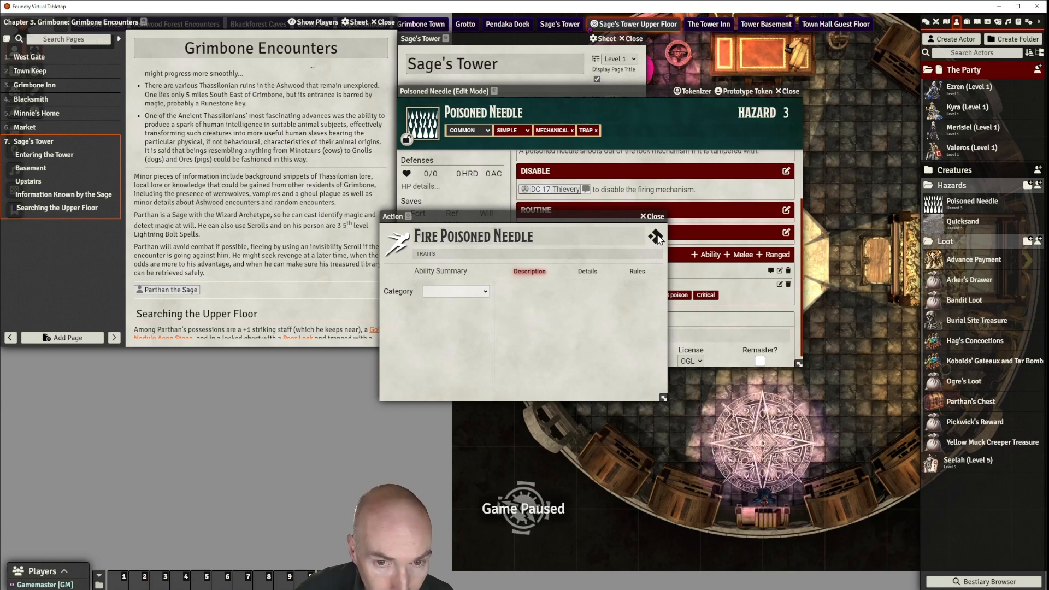
Step: Set the Fire Poisoned Needle ability's action type to Reaction and close its sheet
click(588, 273)
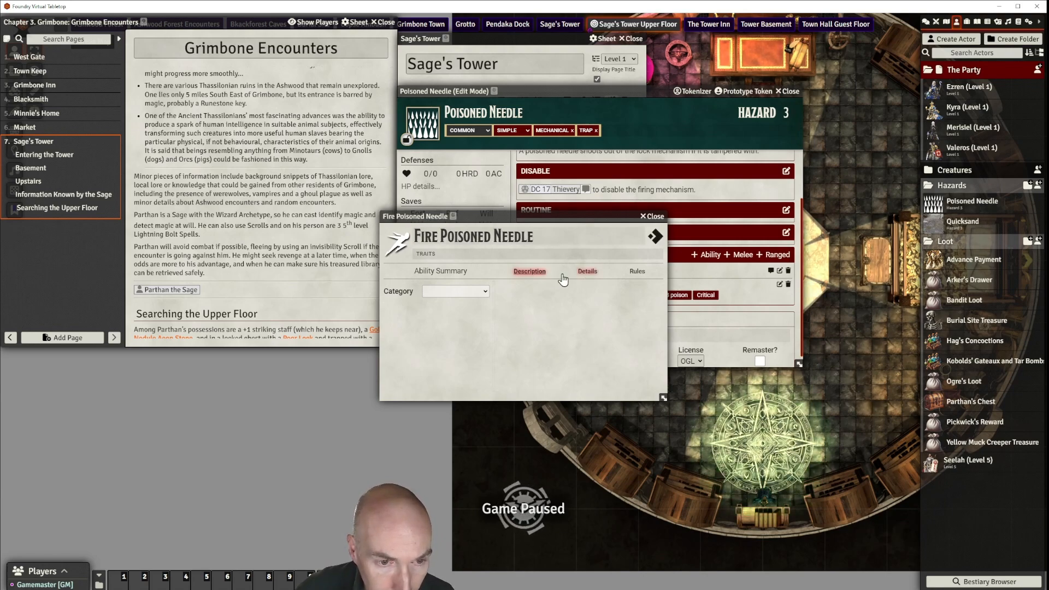
click(587, 272)
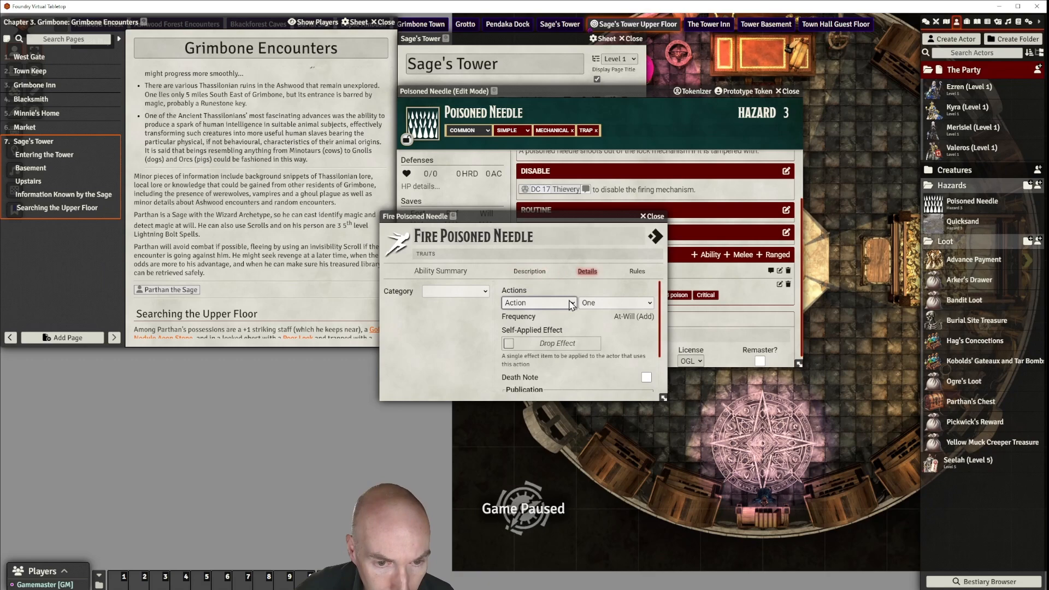
click(571, 304)
click(544, 327)
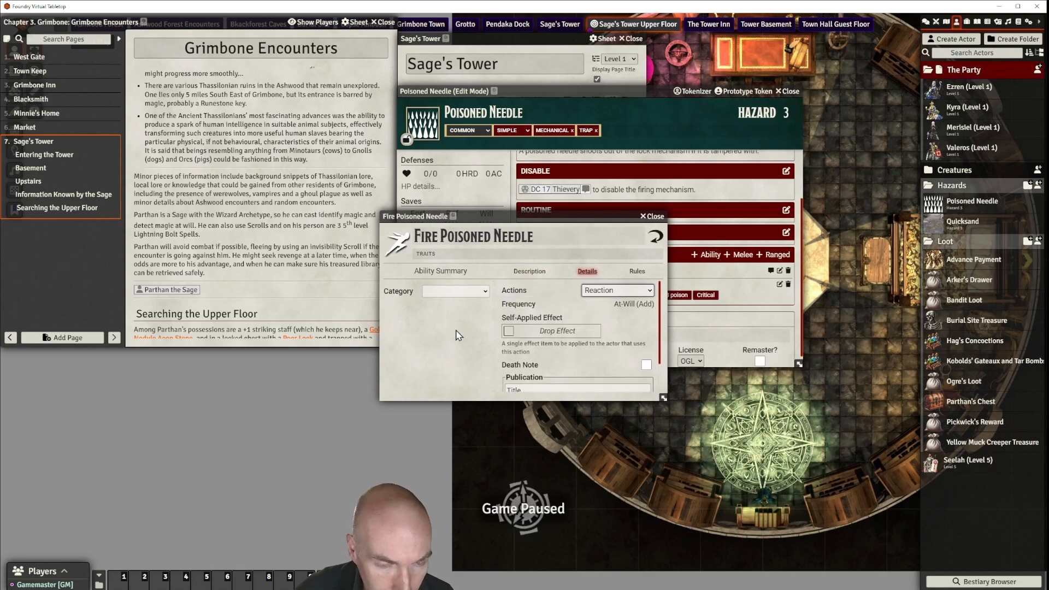
click(656, 217)
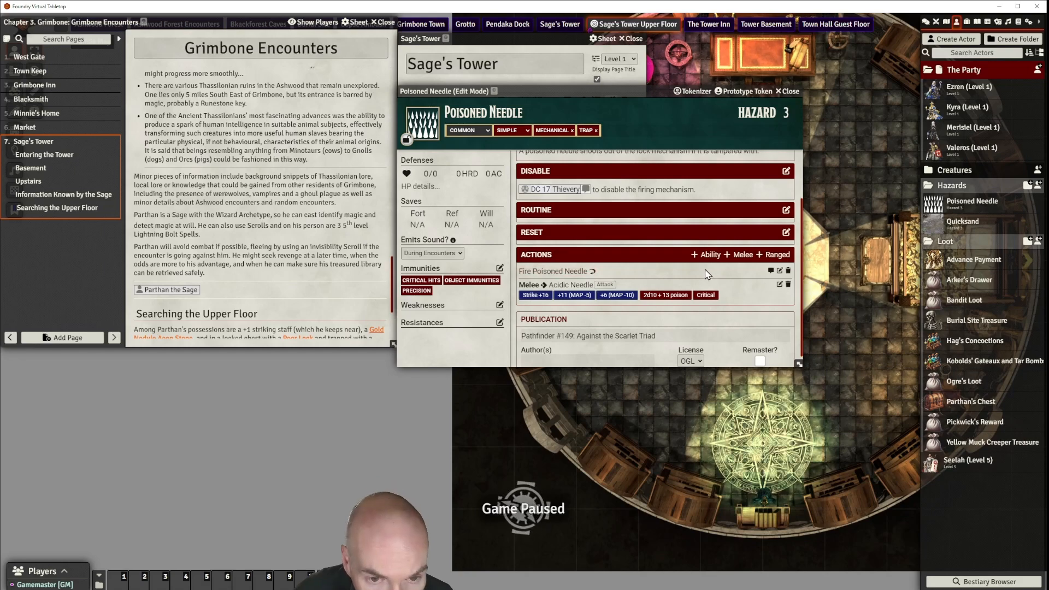
Step: Save Fire Poisoned Needle's description: "When the lock is tampered with, a needle fires out, striking with a ranged attack action (see below)."
click(780, 270)
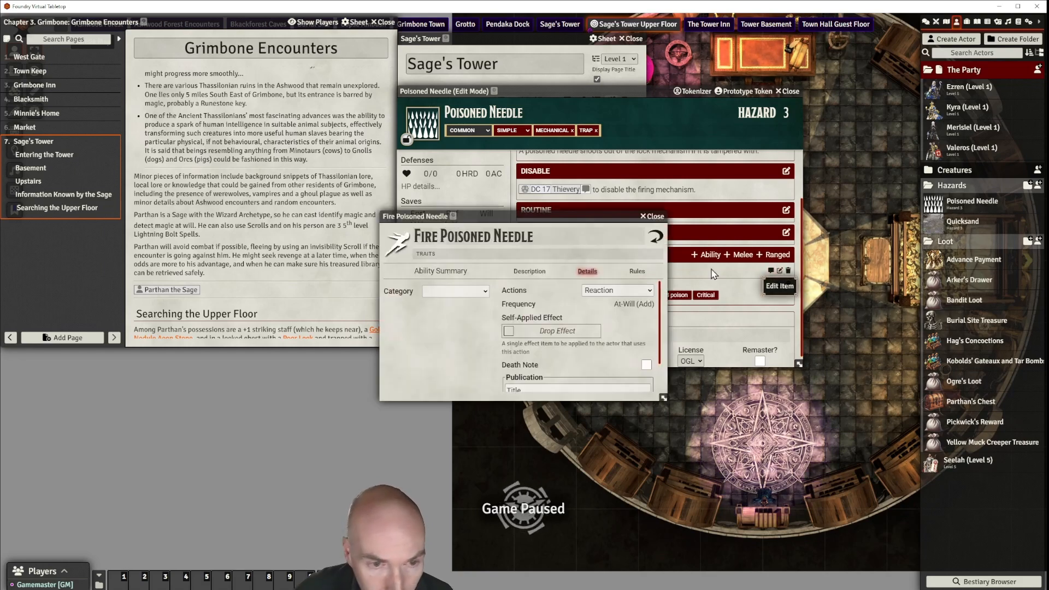
click(532, 273)
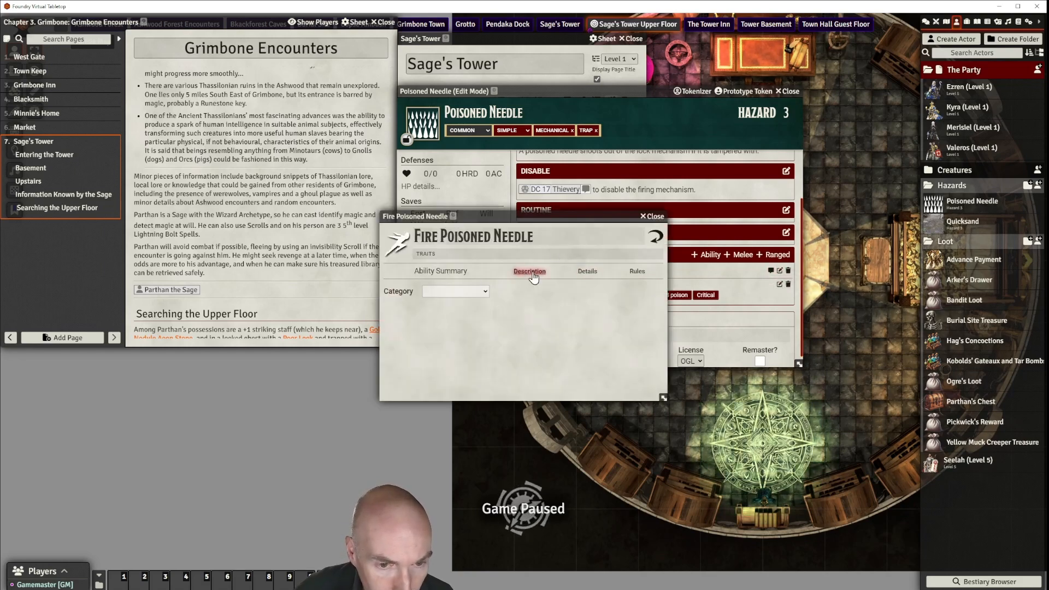
click(648, 289)
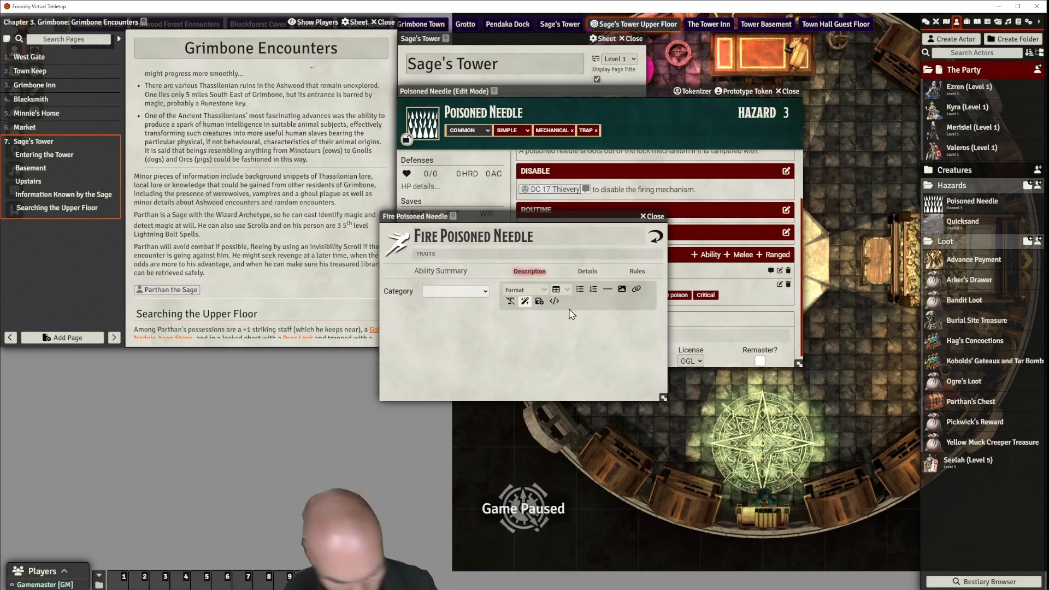
text(When the lock)
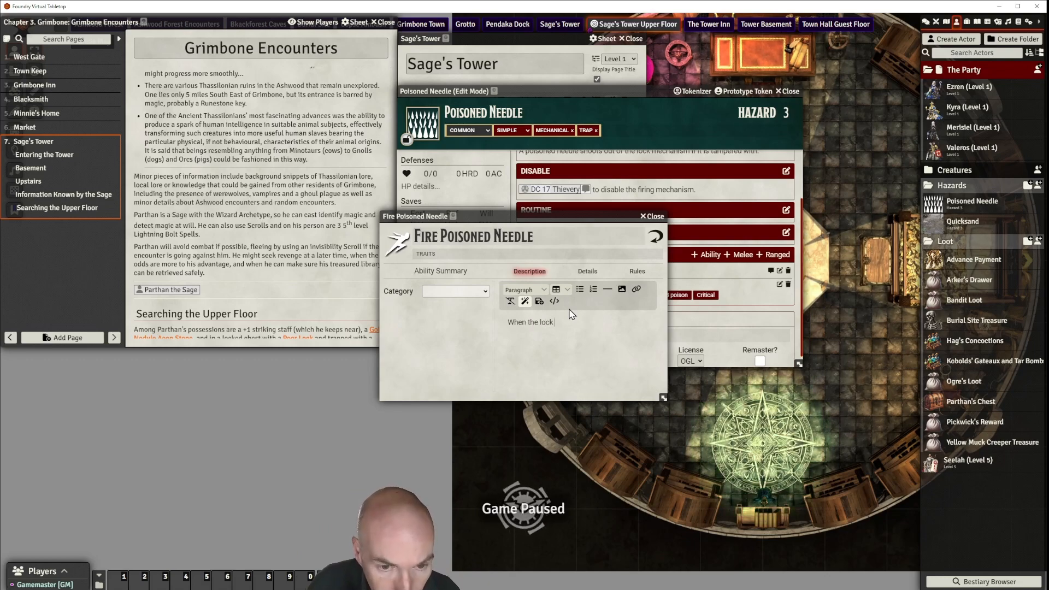
text( is tampe)
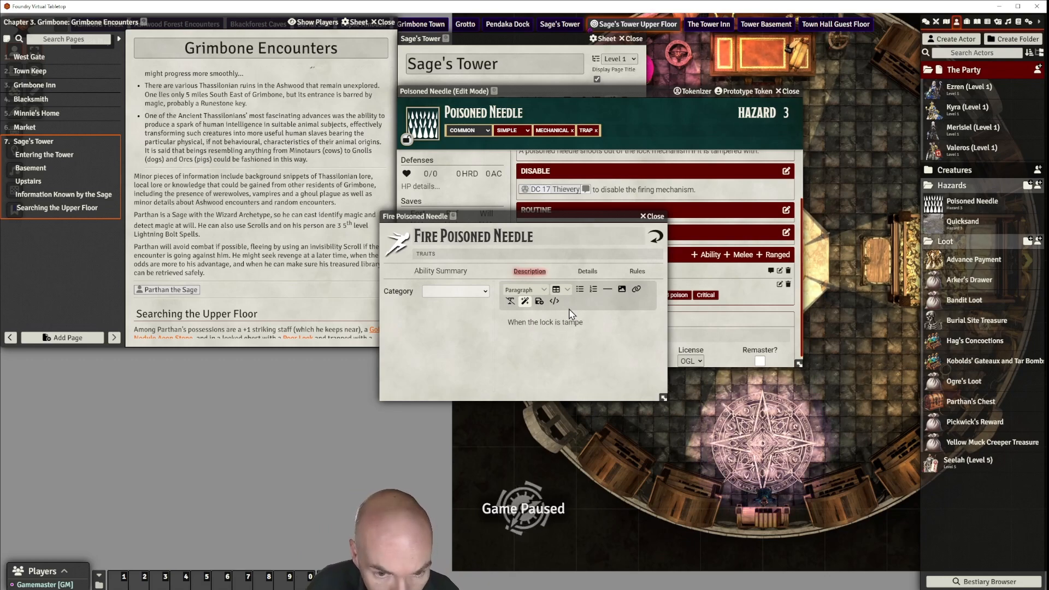
text(red with,)
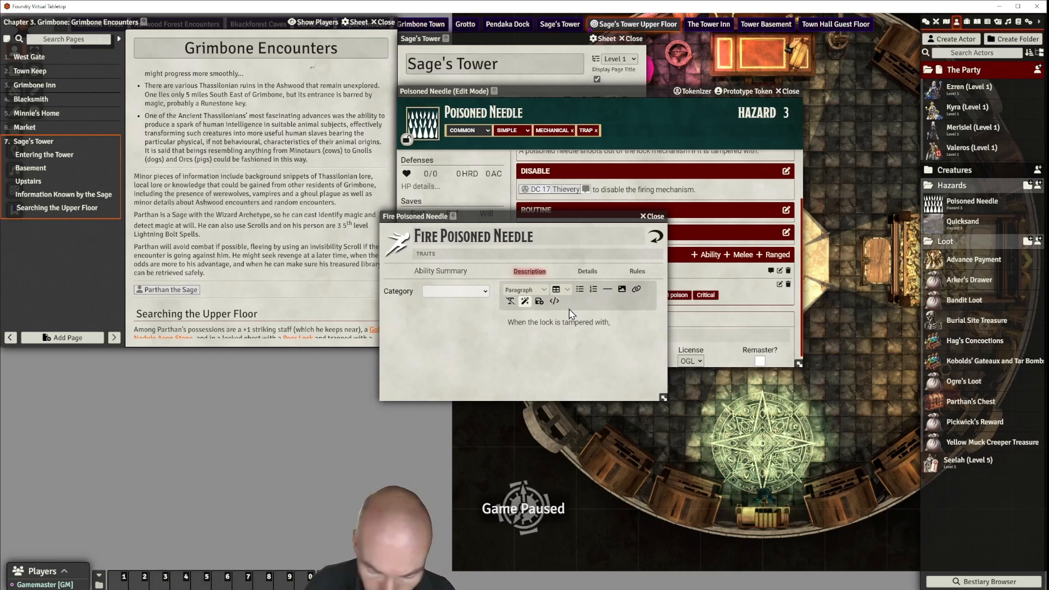
text( a )
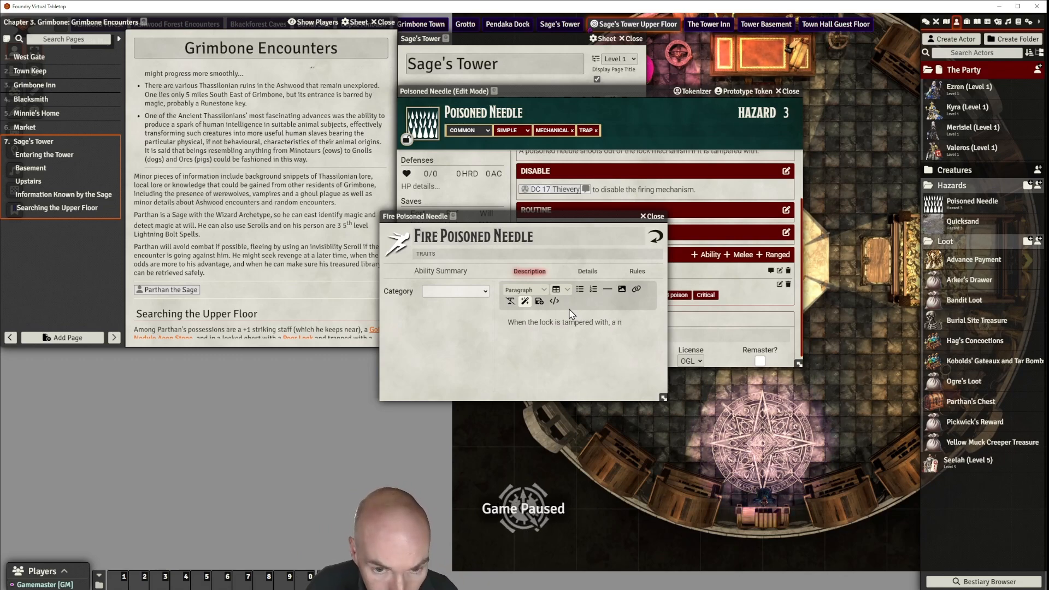
text(needle)
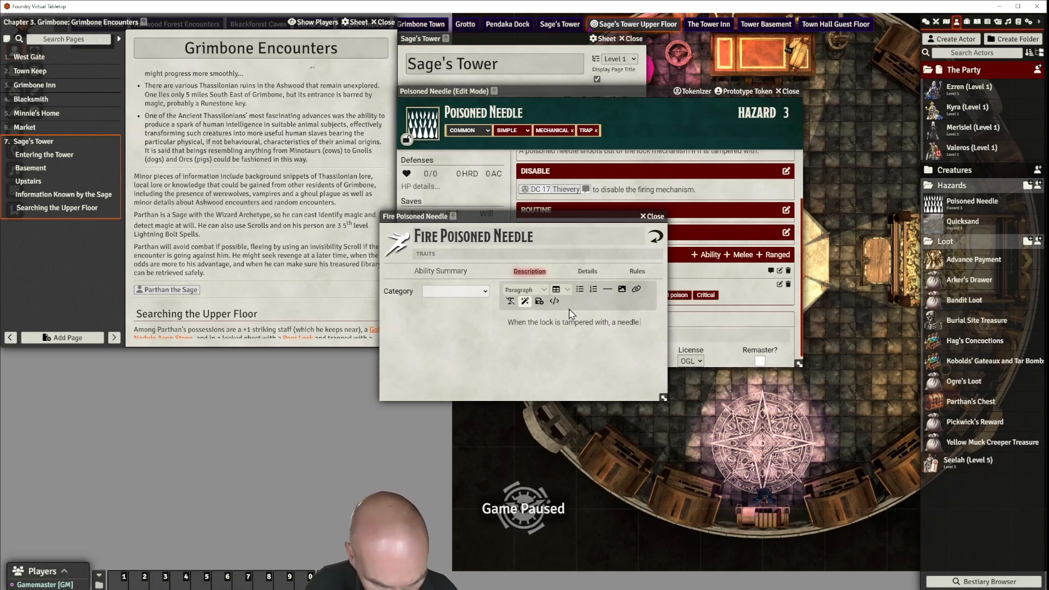
text(fores)
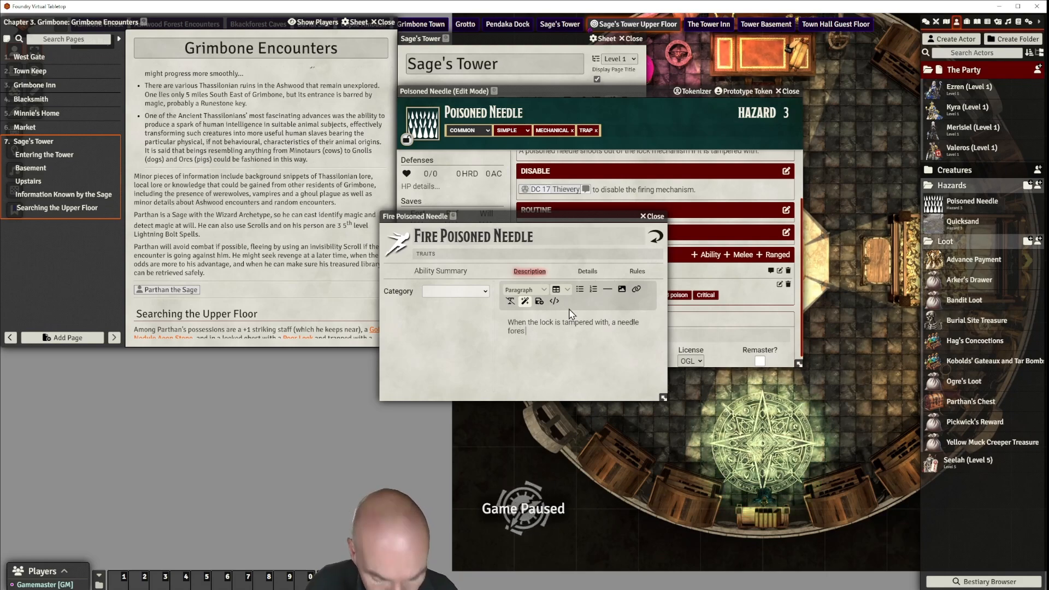
key(BackSpace)
key(BackSpace)
key(BackSpace)
key(BackSpace)
text(ires out)
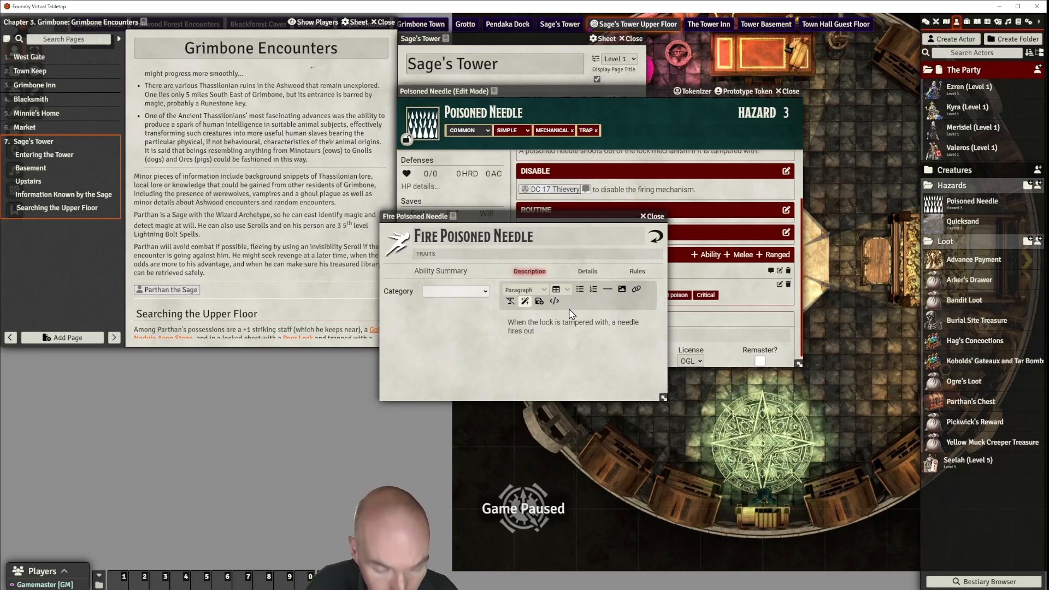
text(,)
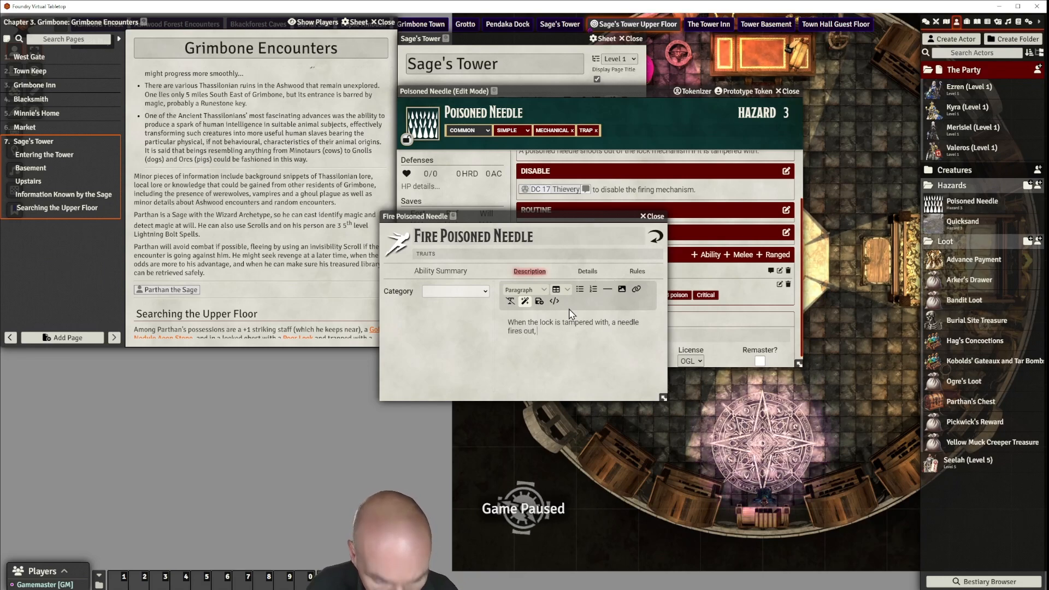
text( stri)
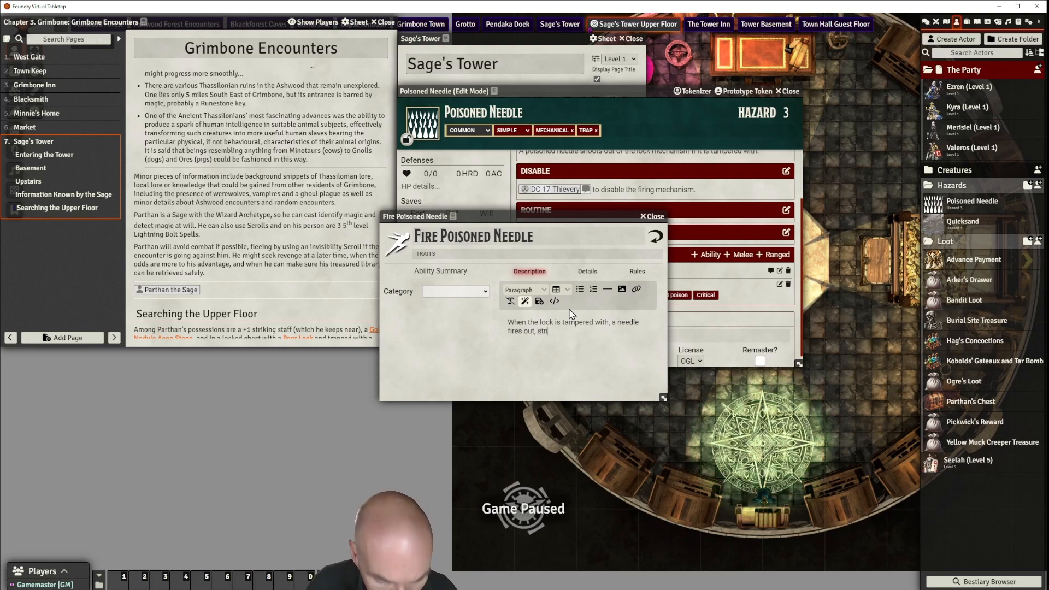
text(king with a)
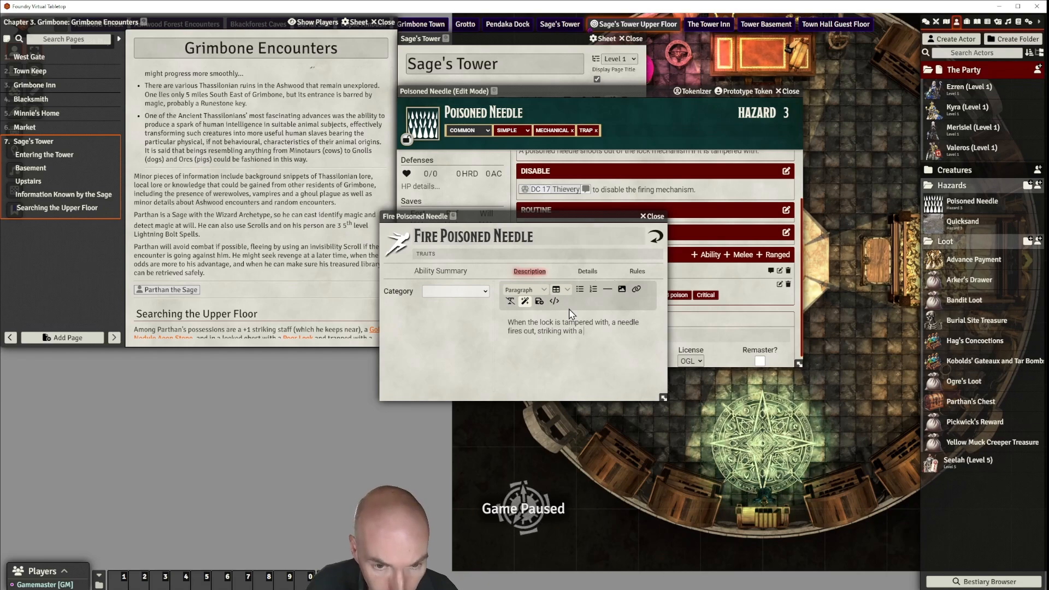
text( ranged atta)
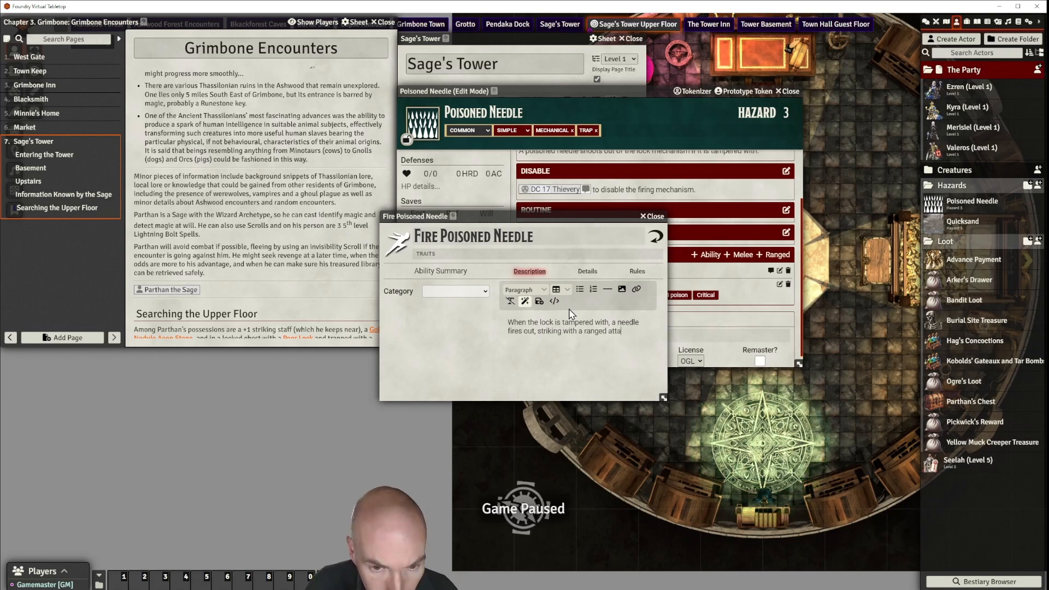
text(ck action)
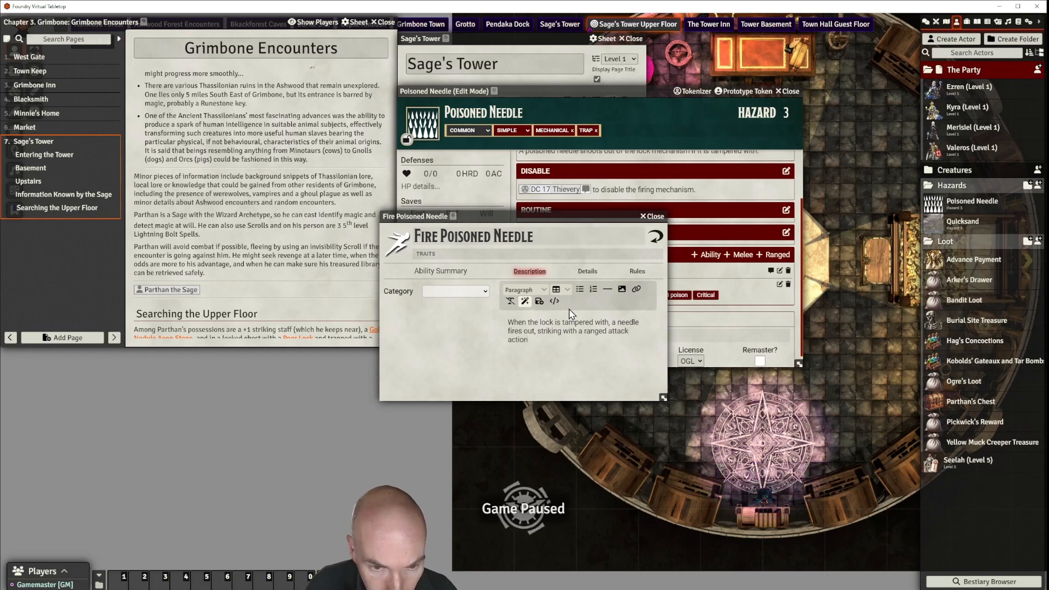
text( (see b)
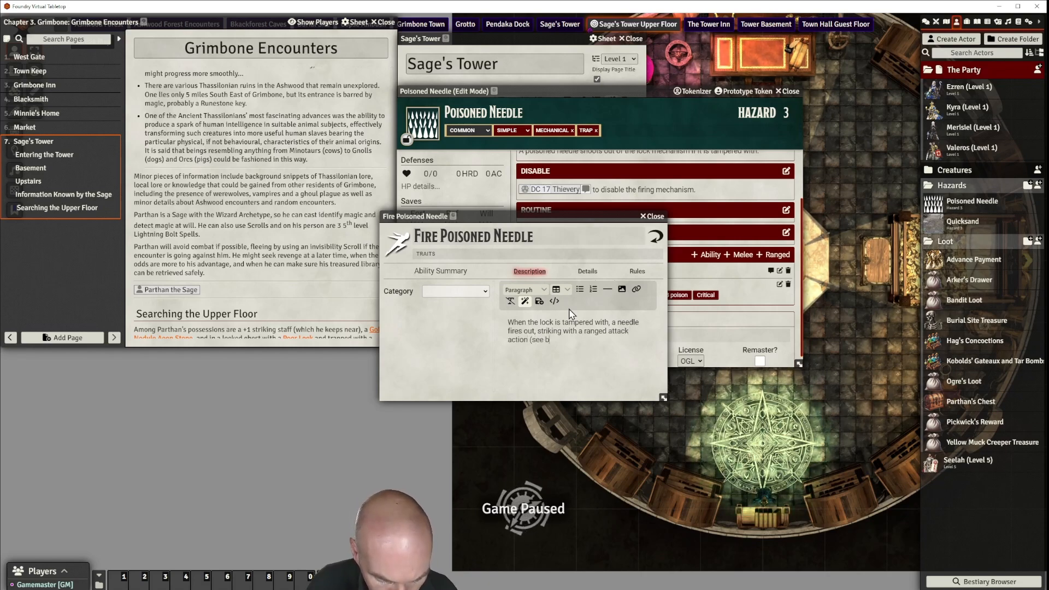
text(elo)
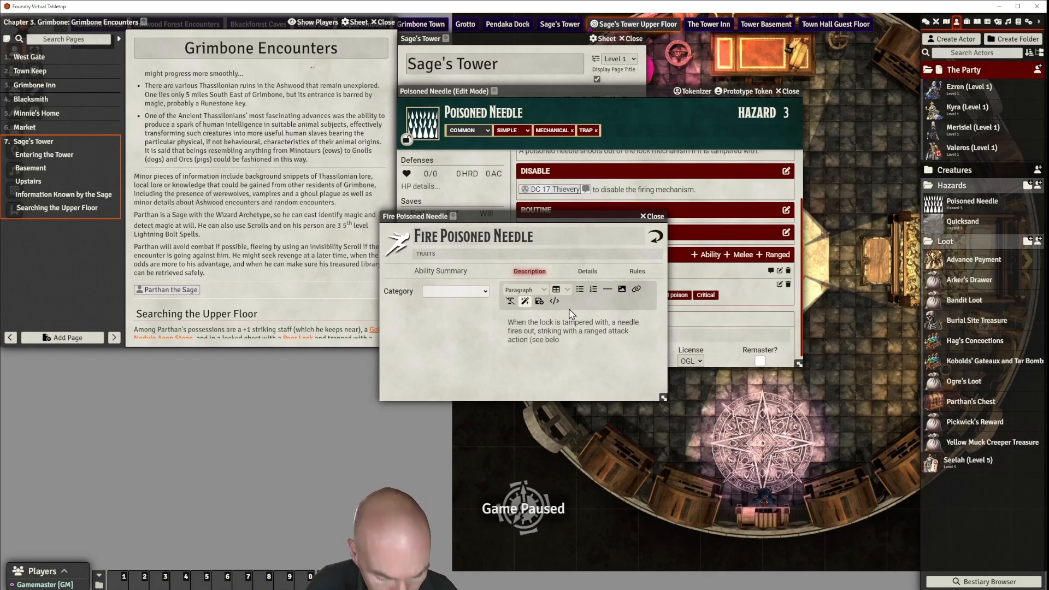
text(w).)
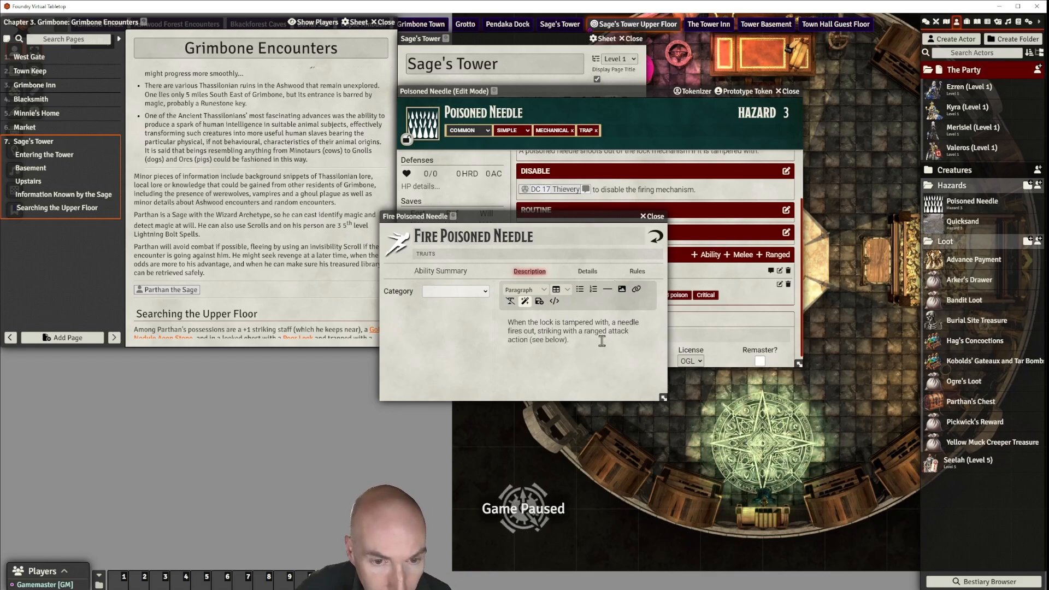
click(540, 301)
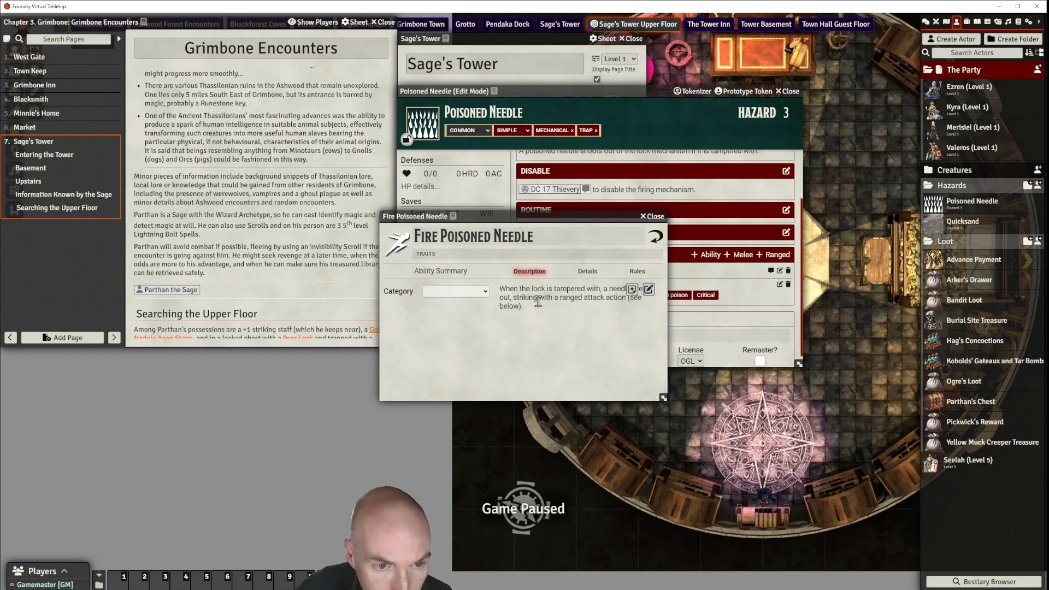
drag(658, 219, 618, 228)
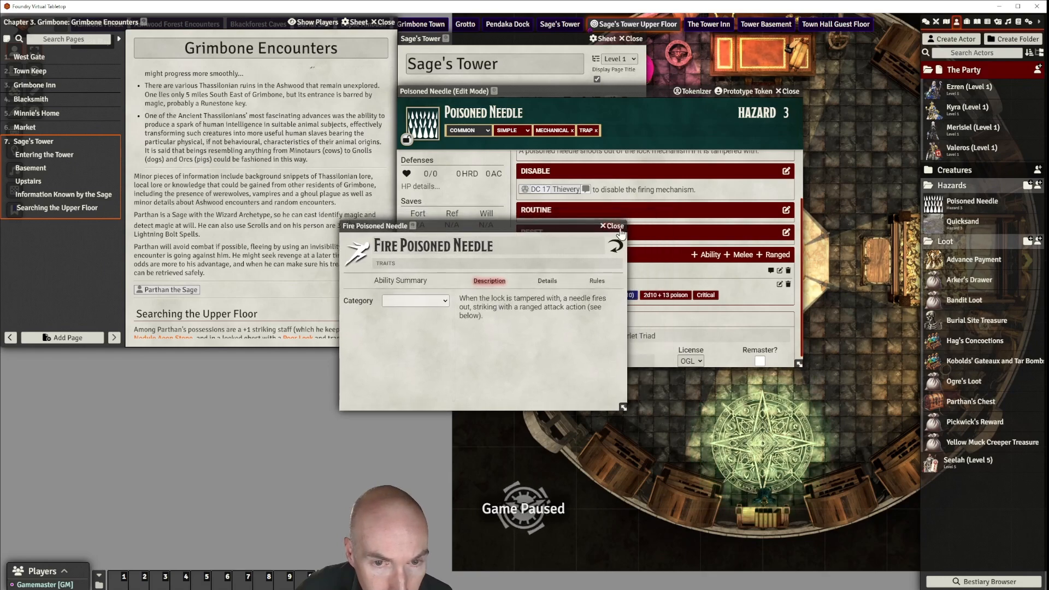
click(620, 231)
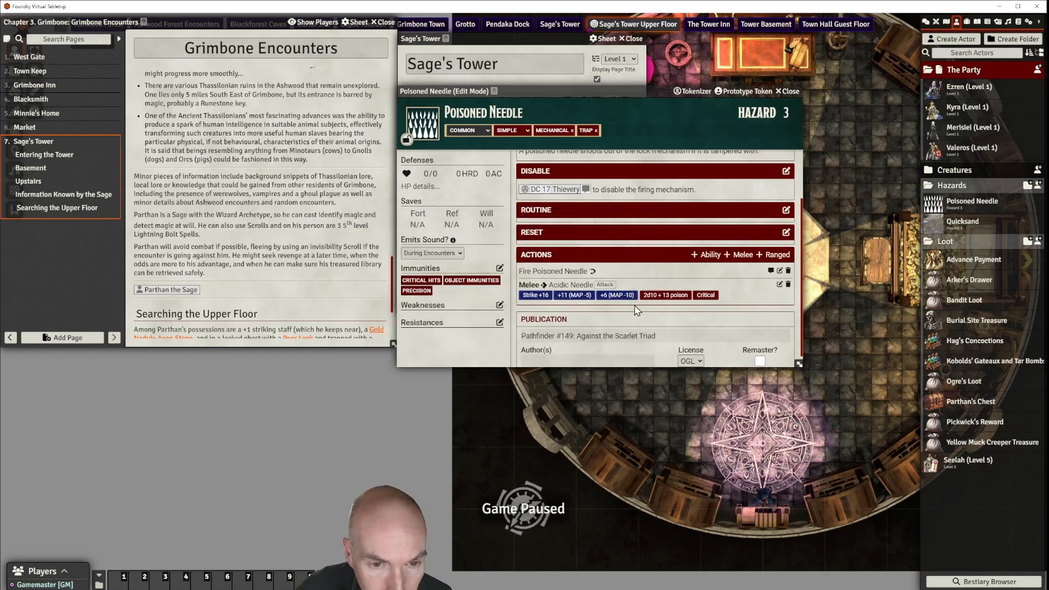
Step: Check the Acidic Needle melee attack's sheet, then delete that attack from the Poisoned Needle hazard
click(780, 285)
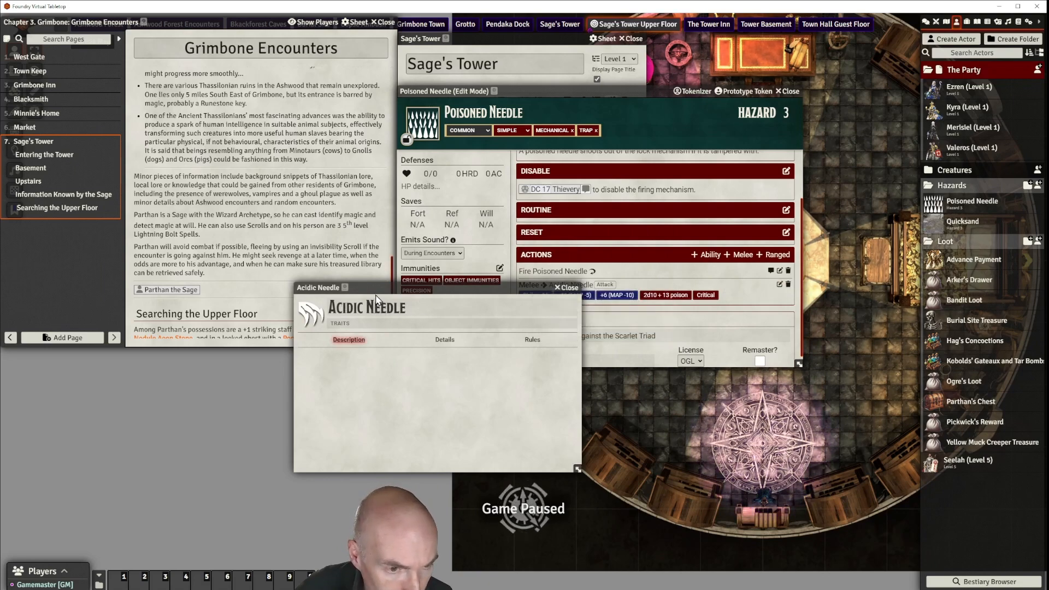
drag(515, 293, 507, 299)
click(556, 299)
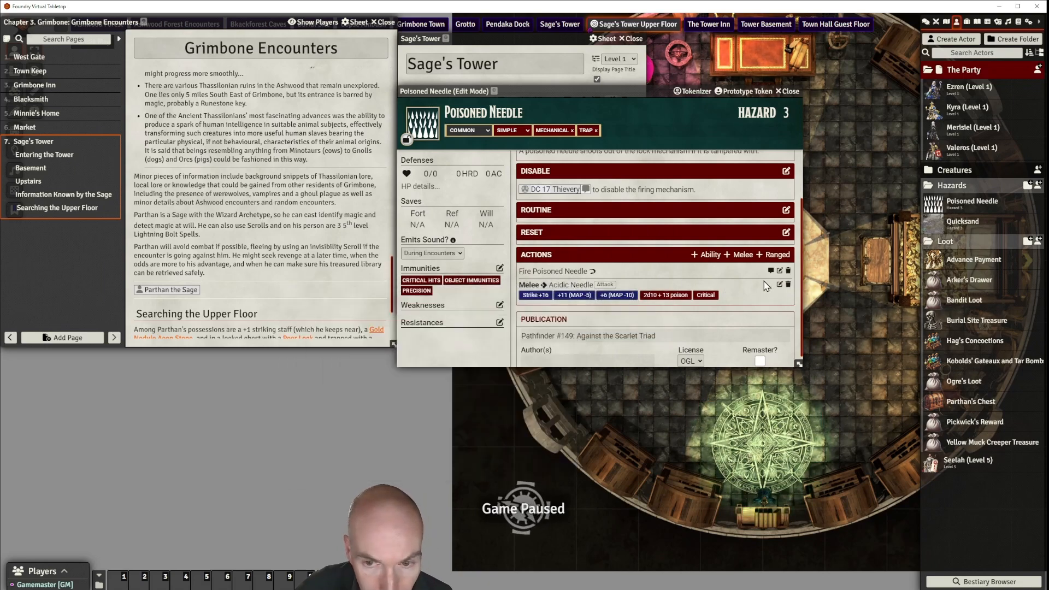
click(788, 284)
click(472, 329)
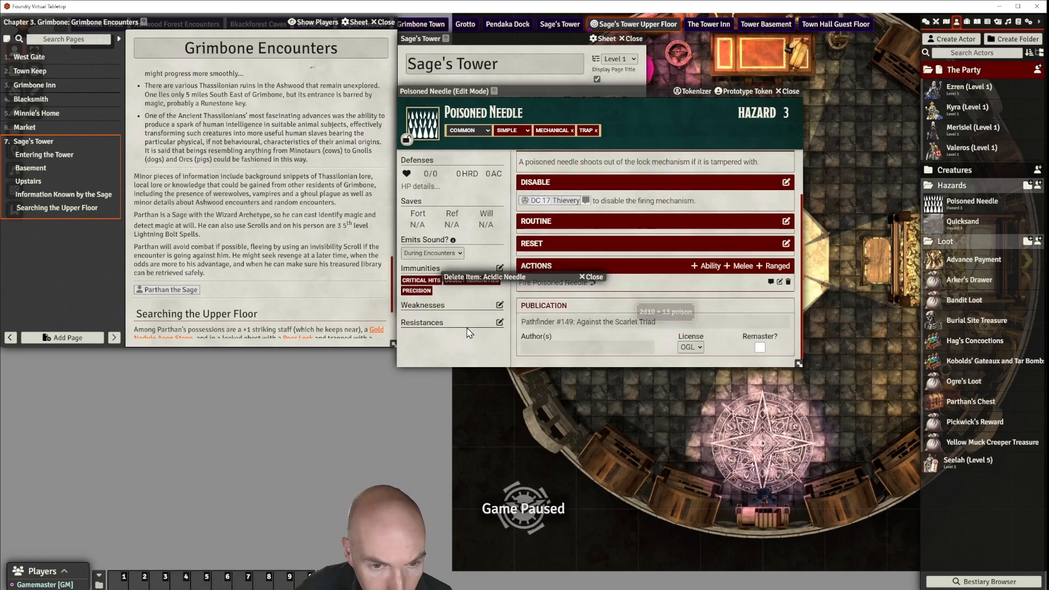
Step: Add a ranged attack to the Poisoned Needle hazard's actions and name it "Poisoned Needle"
click(783, 269)
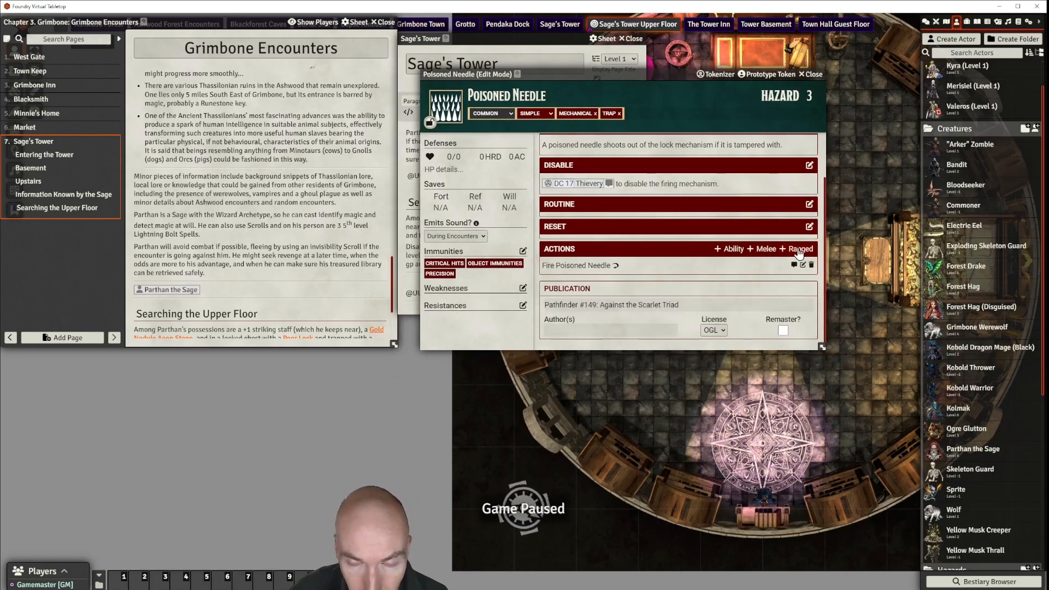
click(799, 251)
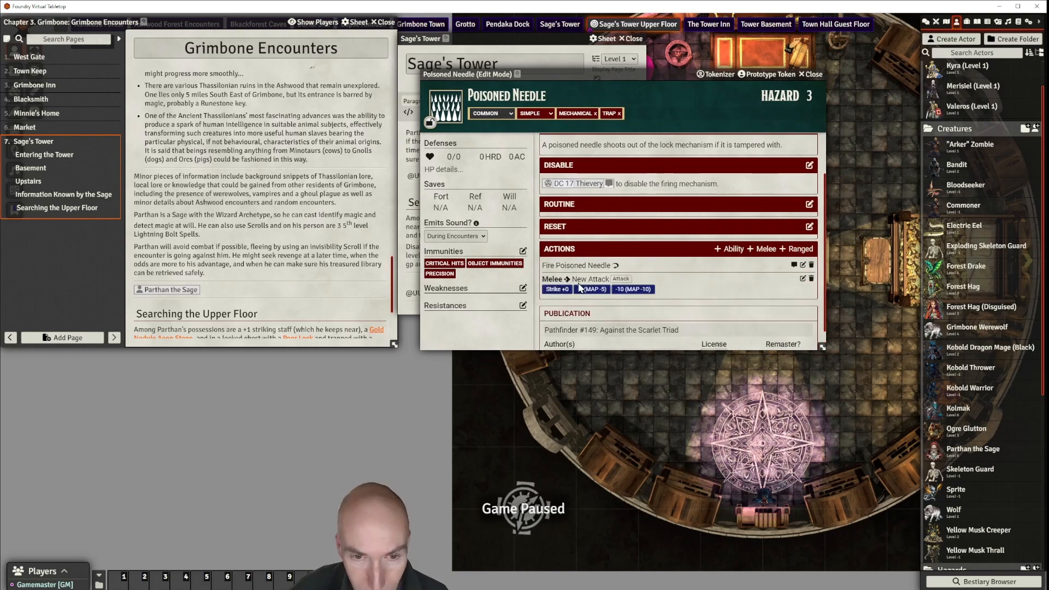
click(802, 280)
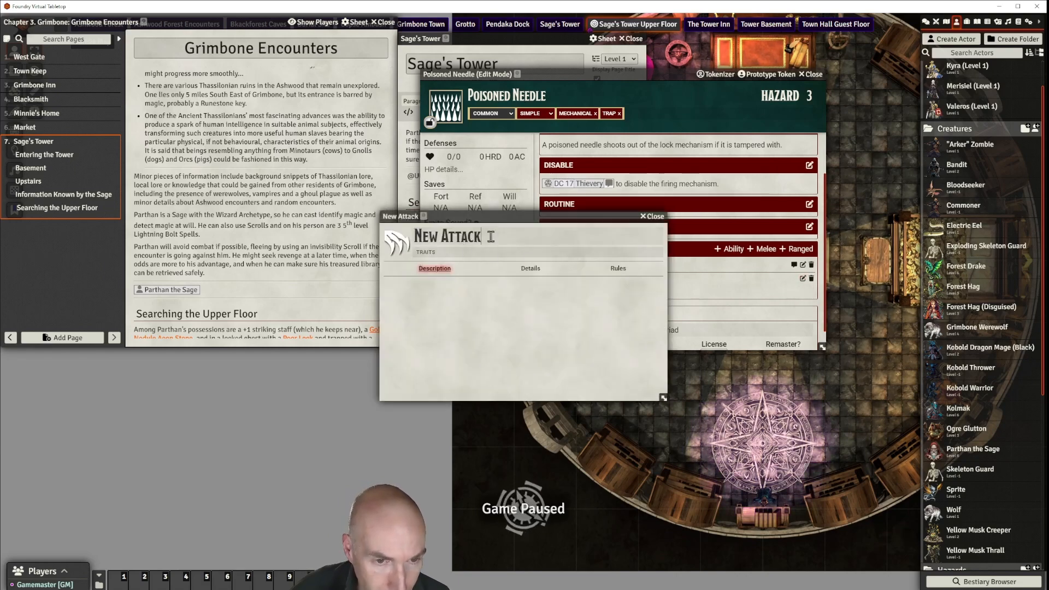
drag(490, 236, 415, 235)
key(BackSpace)
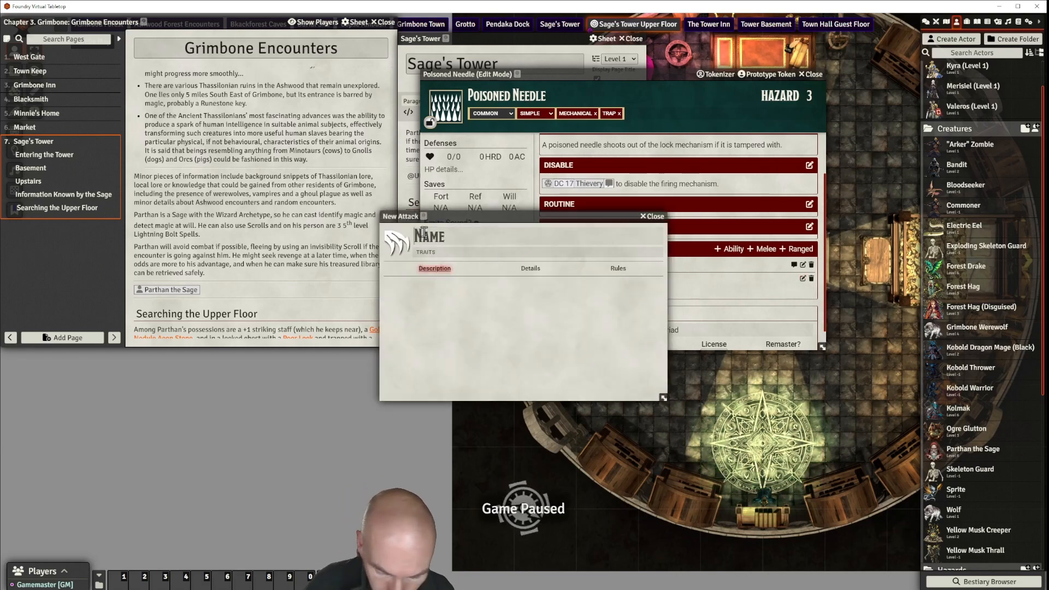
text(Poison)
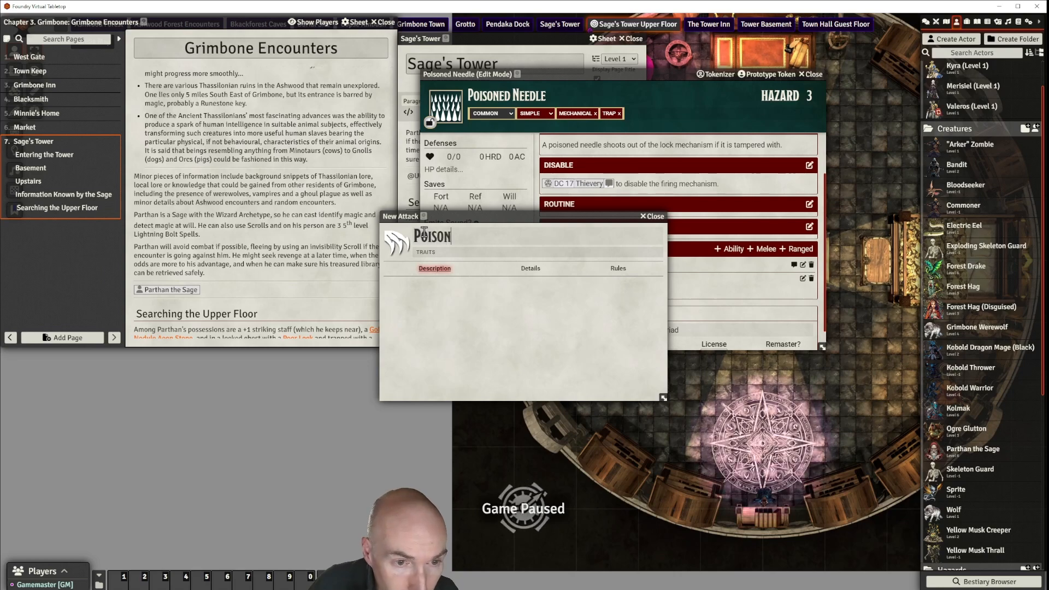
text(ed Needle)
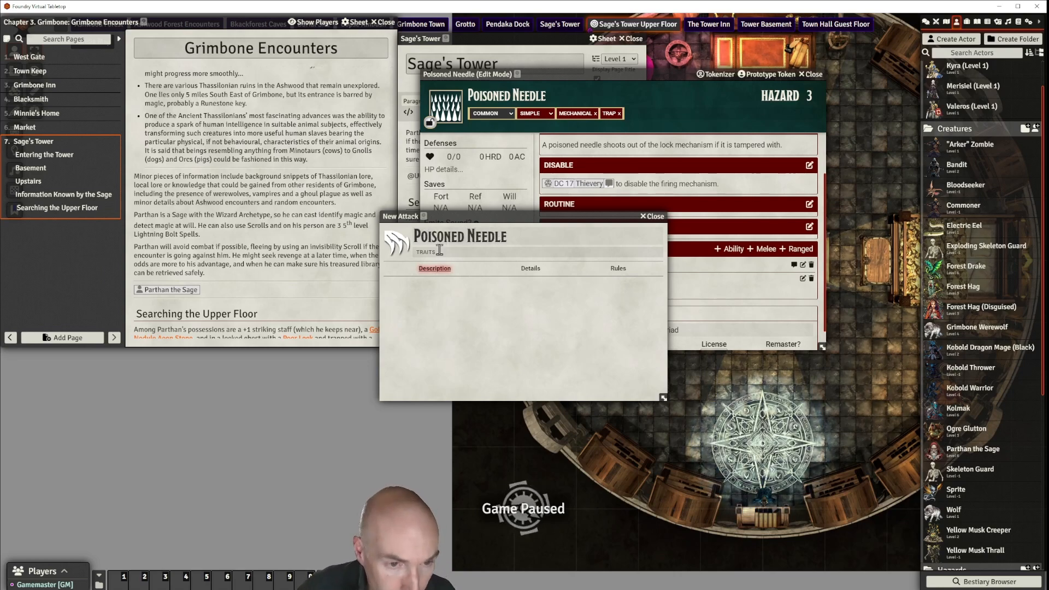
key(Return)
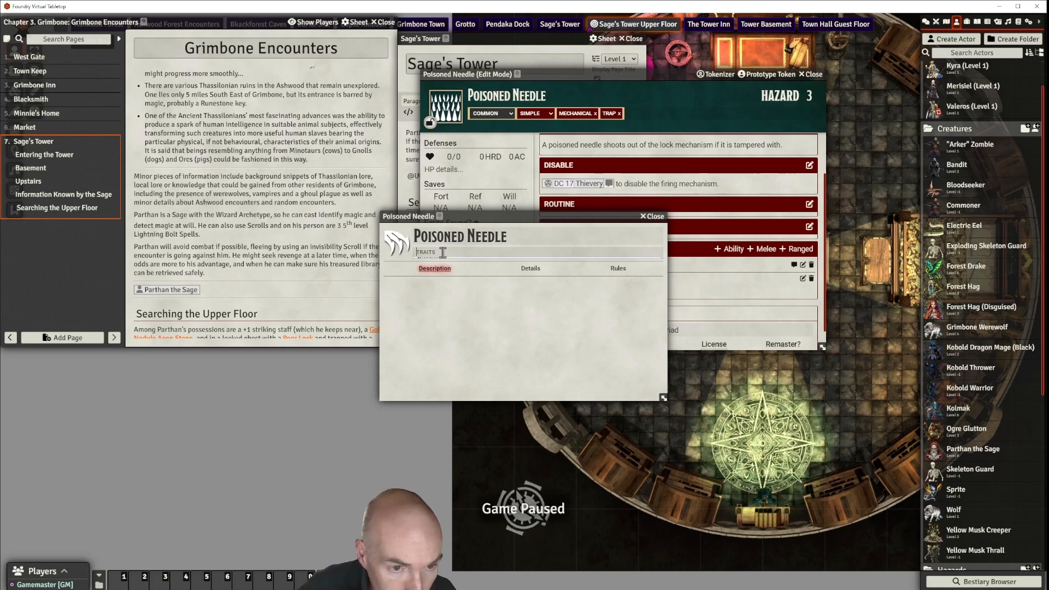
Step: Give the new Poisoned Needle attack the Range 10 feet trait and close its sheet
click(443, 253)
text(ran)
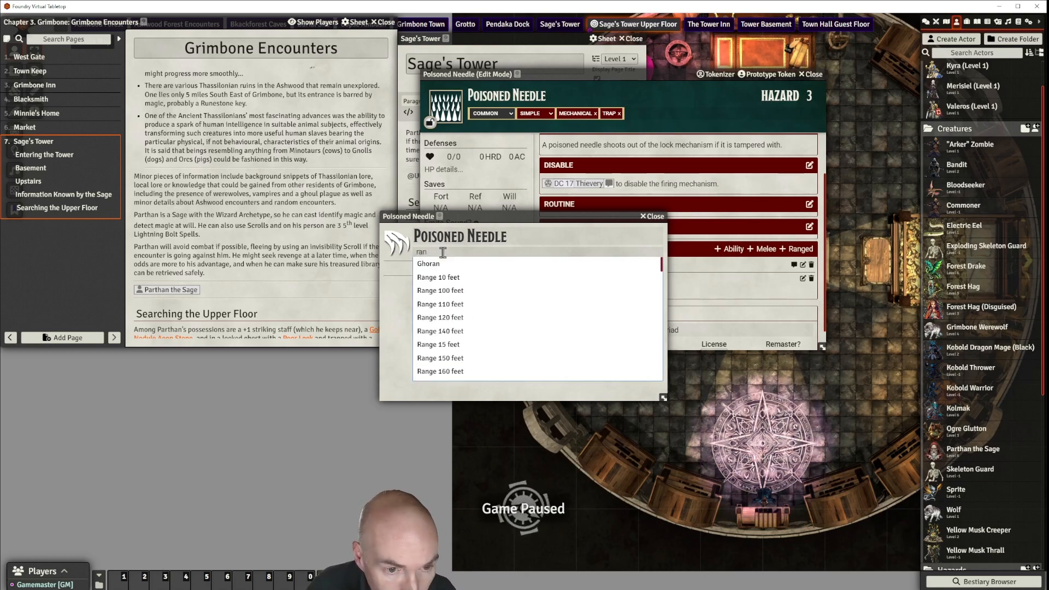
click(451, 278)
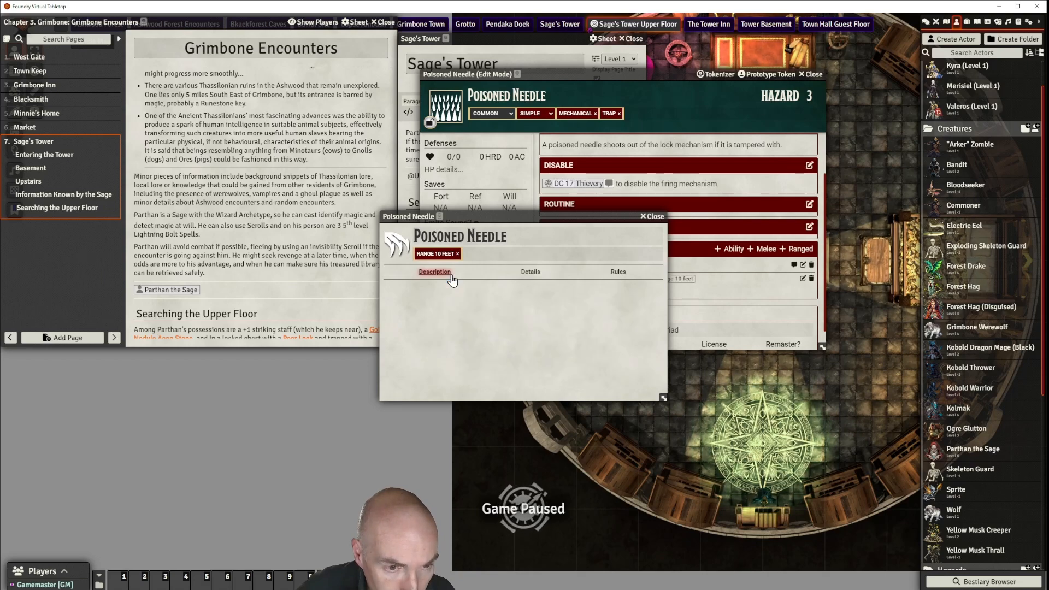
click(655, 217)
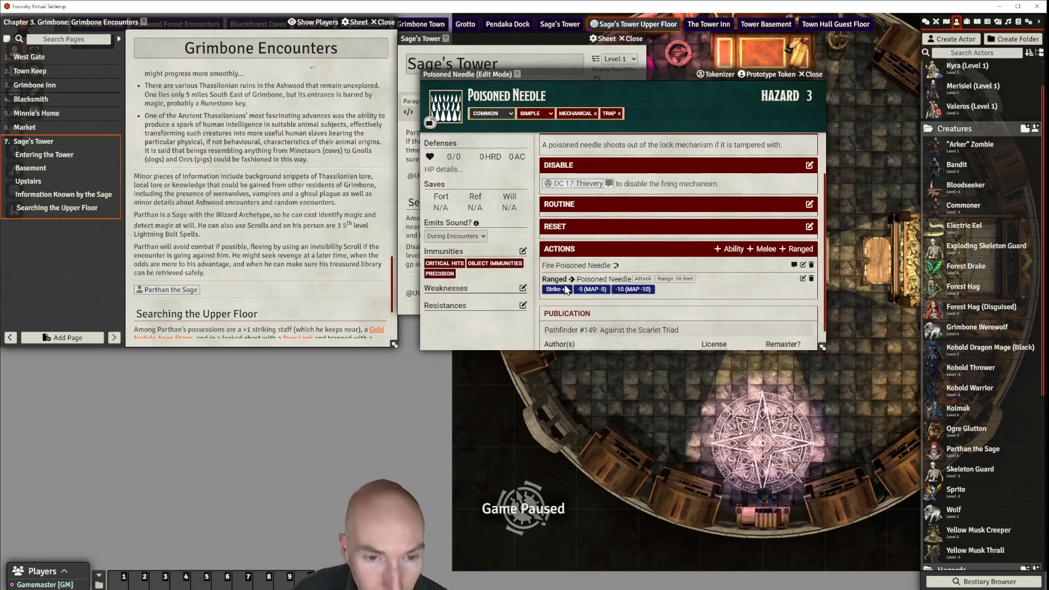
Step: Switch to the Archives of Nethys page to check the level 3 row of the hazard Offense table, and return to Foundry Virtual Tabletop
drag(662, 73, 578, 66)
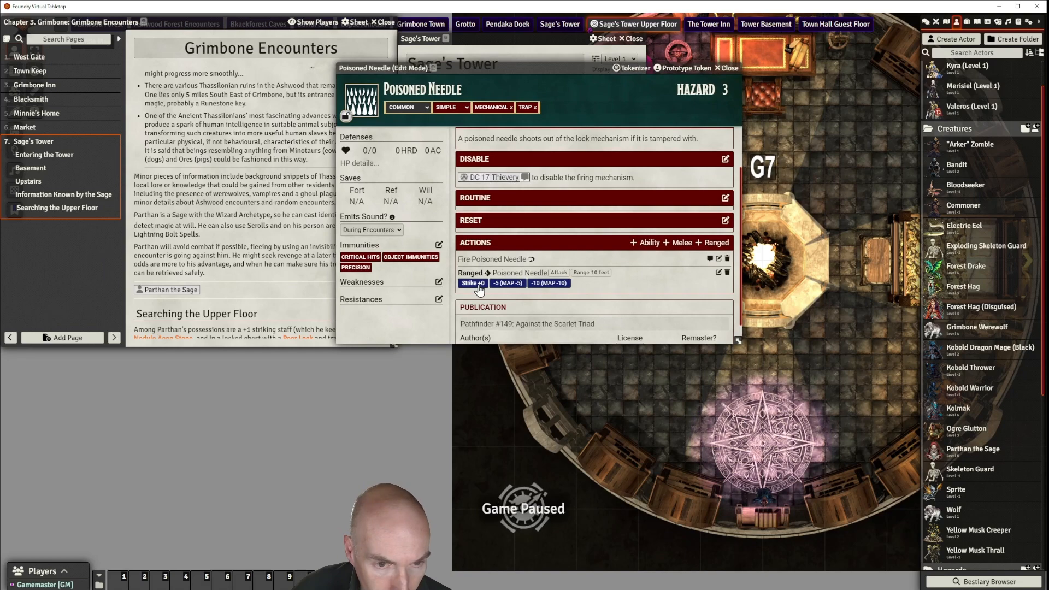
drag(551, 73, 598, 69)
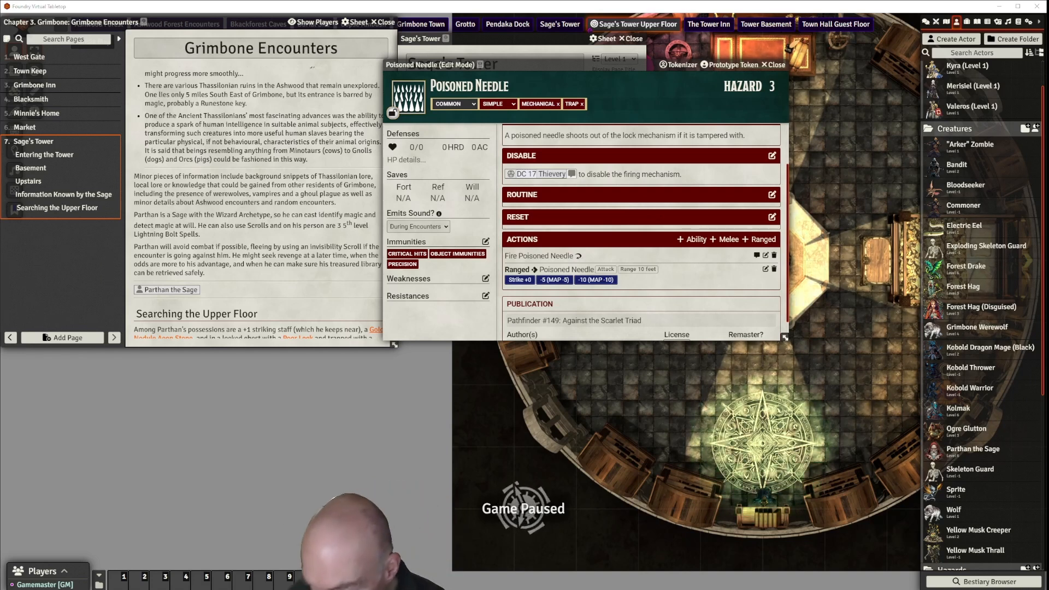
key(alt+Tab)
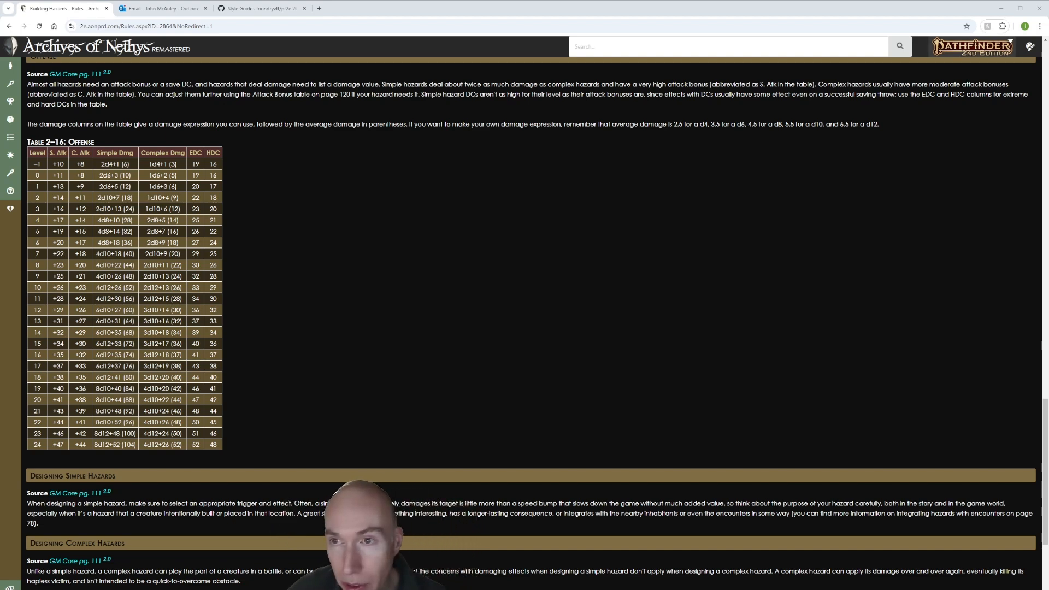
click(1001, 8)
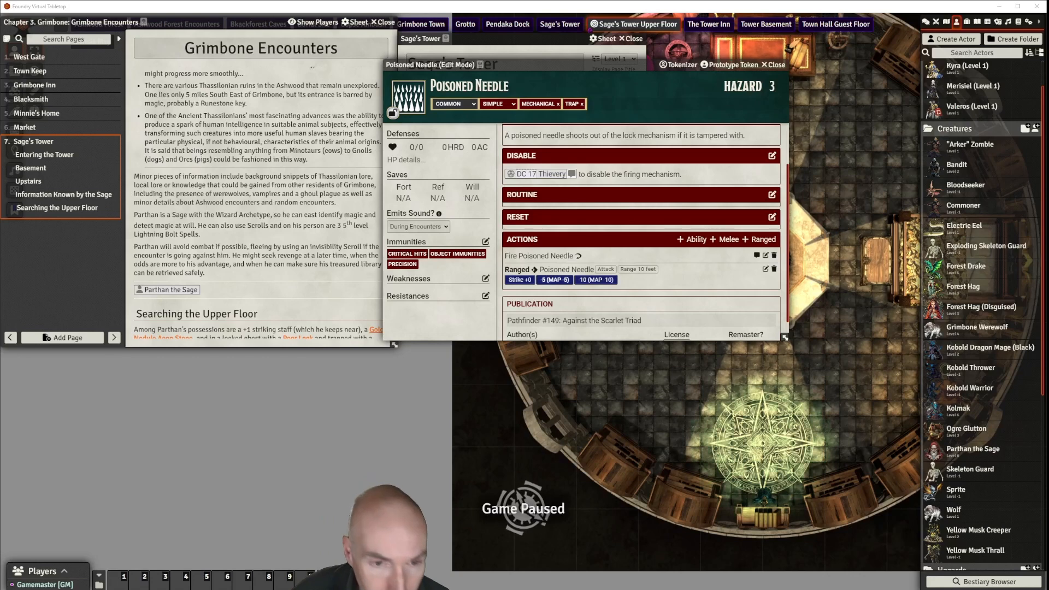
Step: Reopen the Poisoned Needle ranged attack's details and set its attack modifier to 16
click(764, 269)
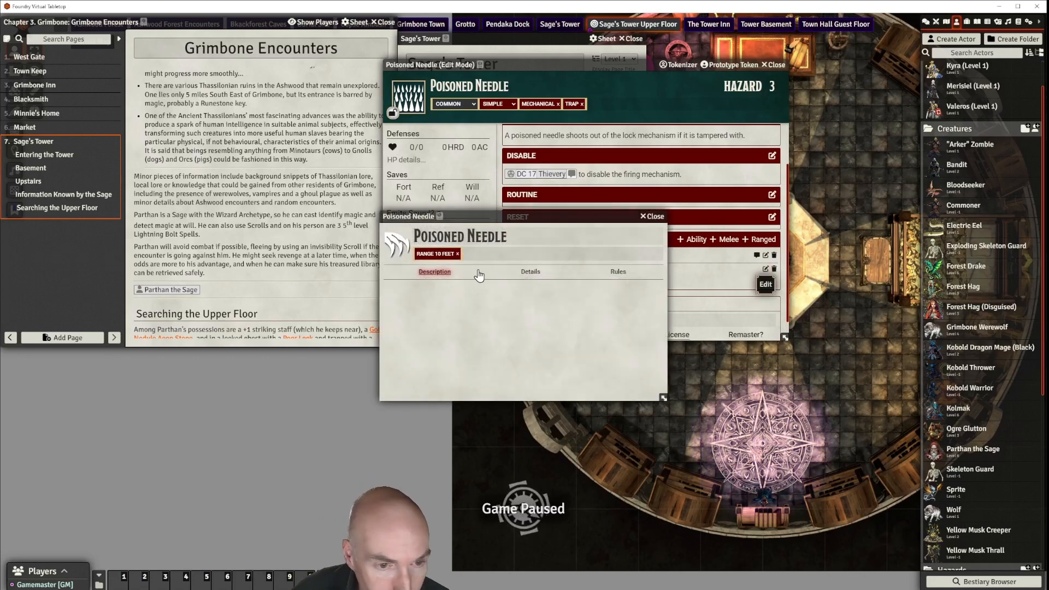
click(530, 272)
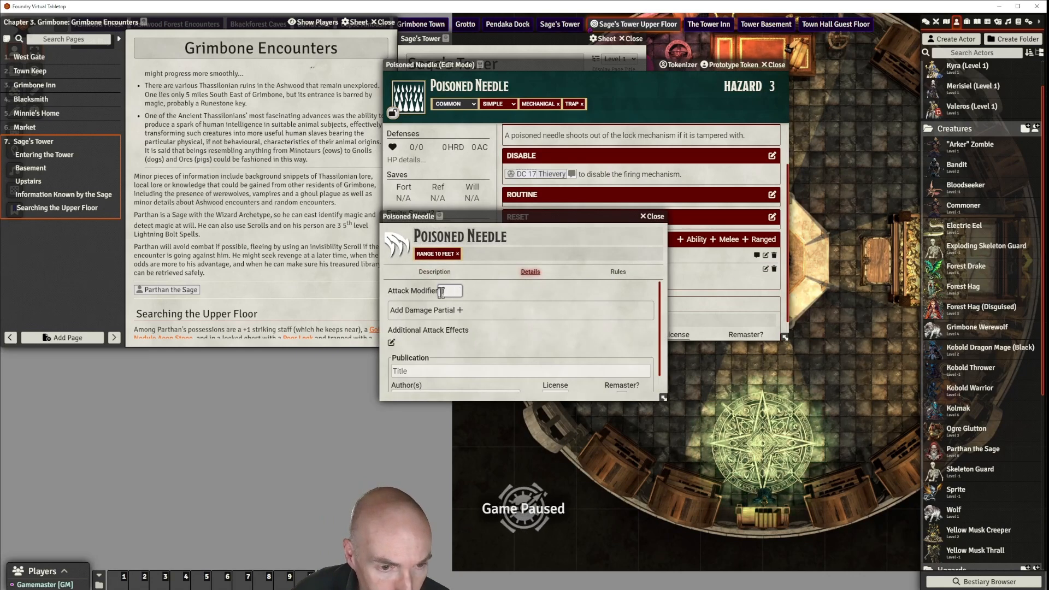
text(16)
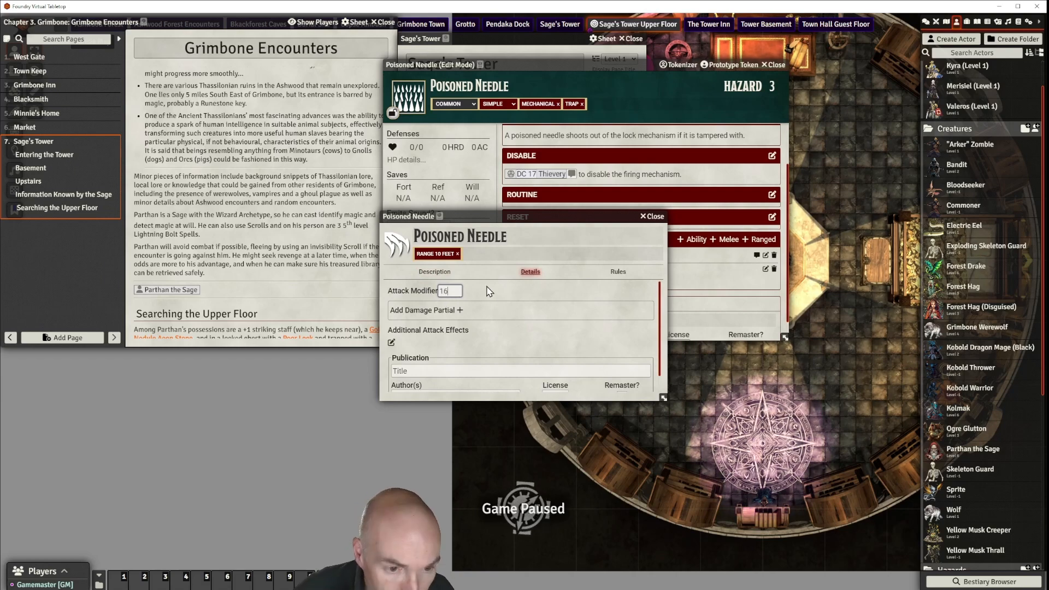
Step: Add a damage partial of 2d10+13 poison with no category to the attack and close its sheet
click(462, 313)
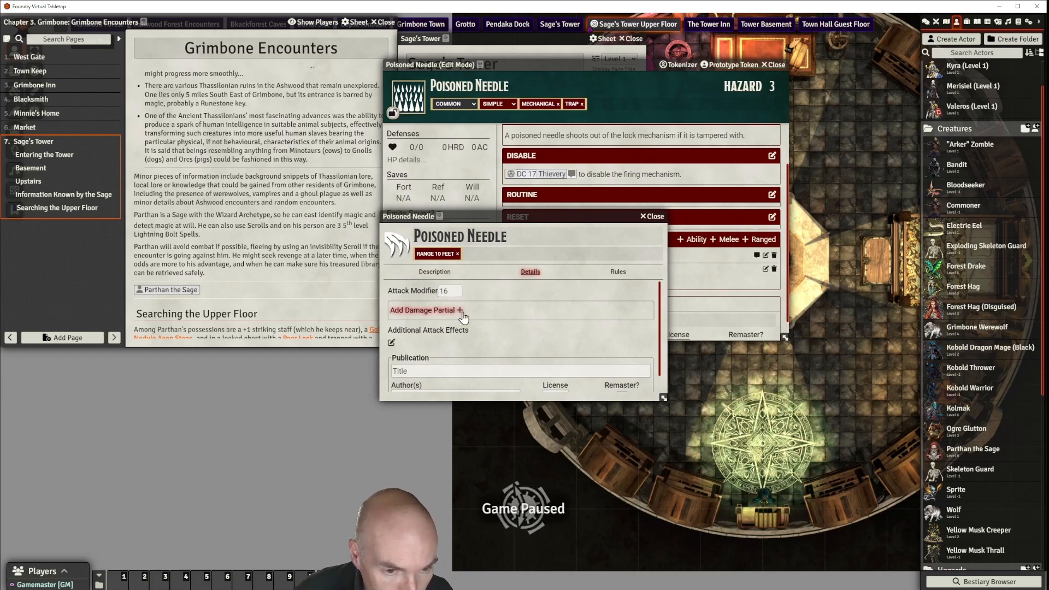
click(462, 314)
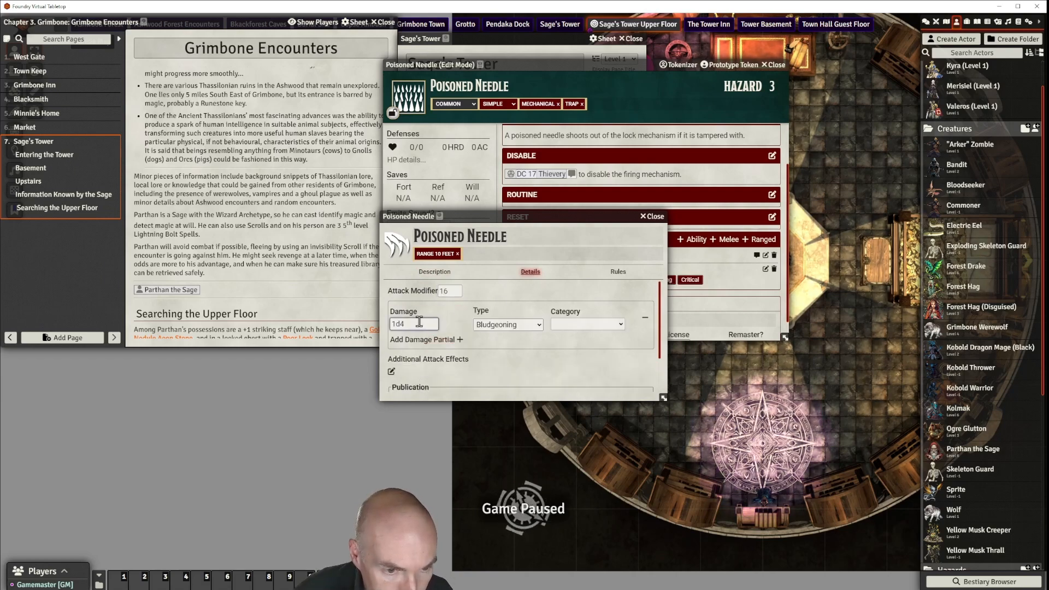
drag(419, 321, 390, 322)
key(BackSpace)
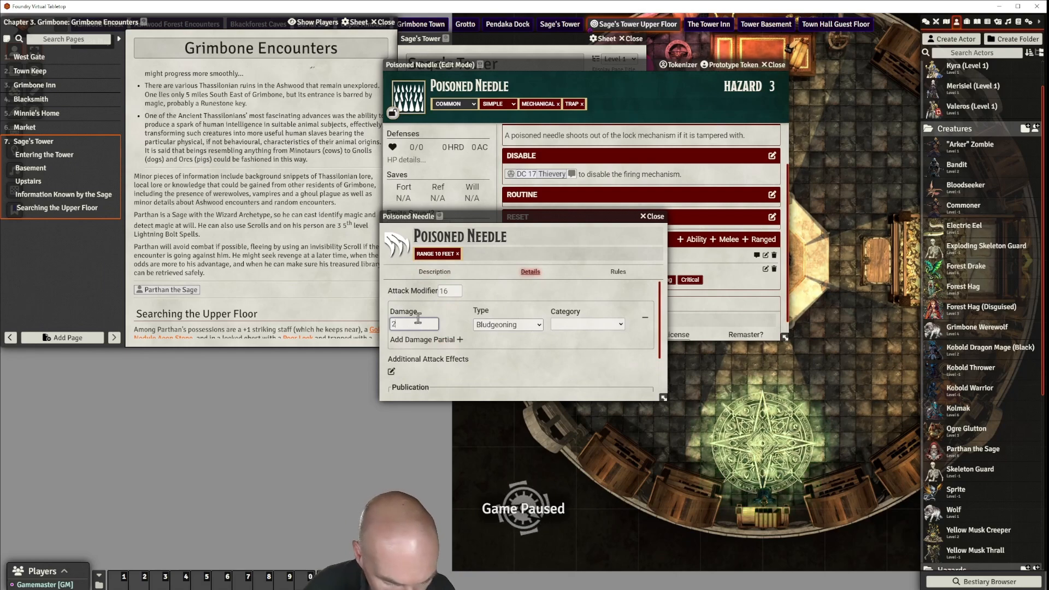
text(2d10)
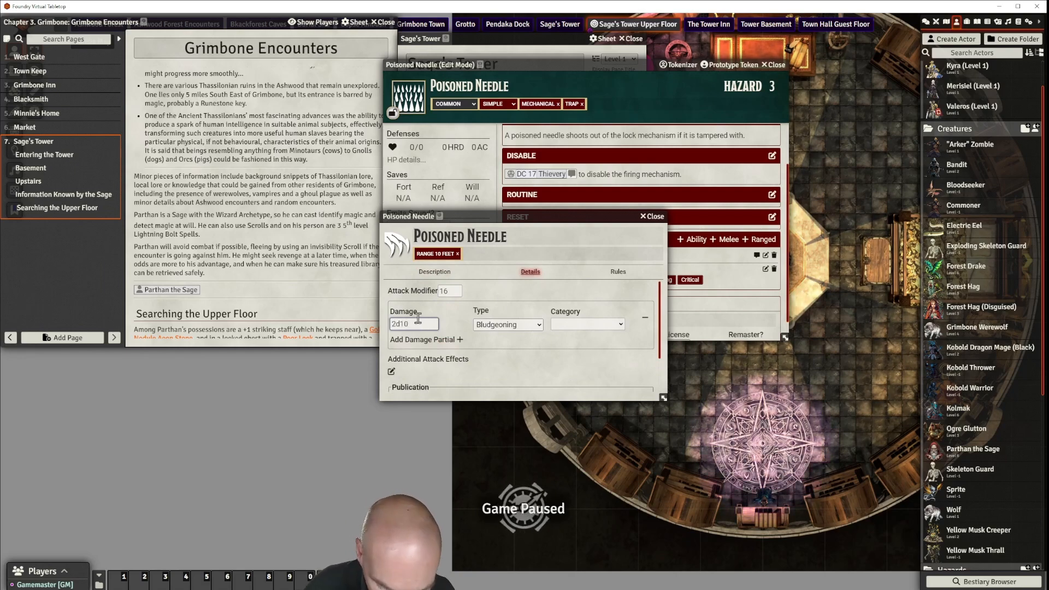
text(+13)
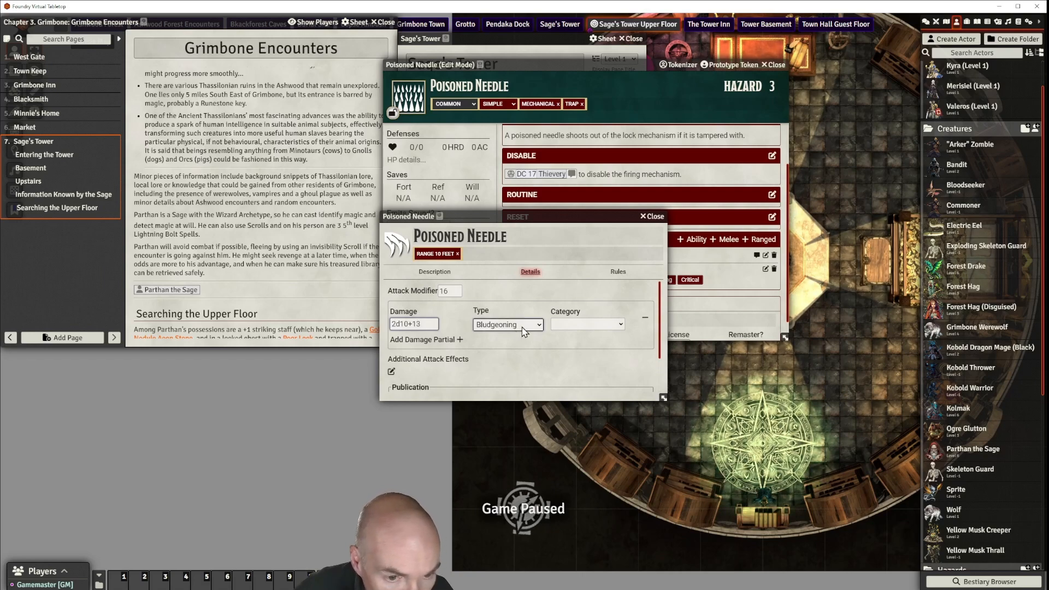
click(535, 326)
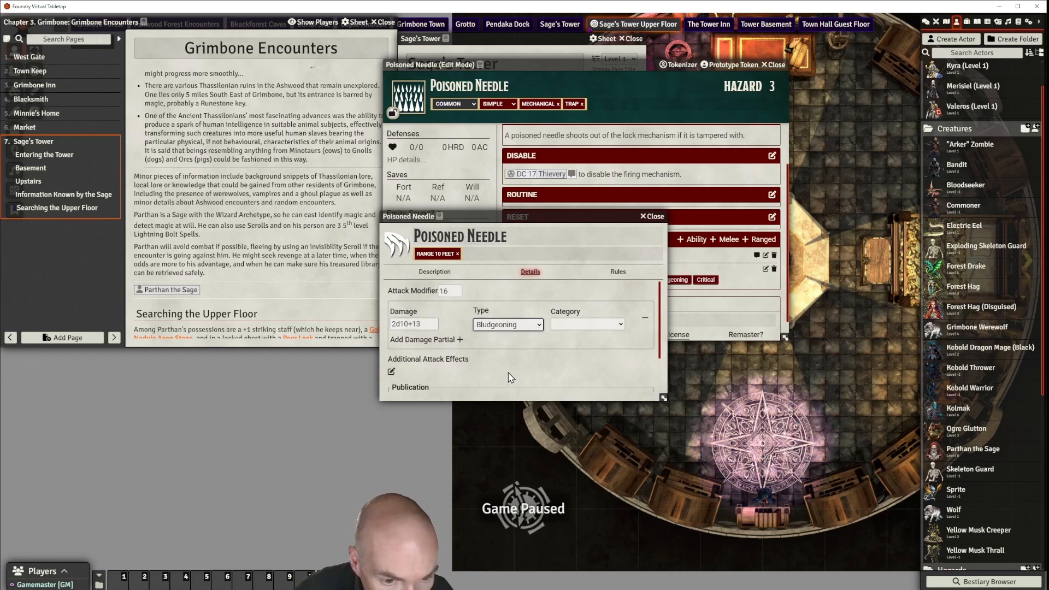
click(497, 457)
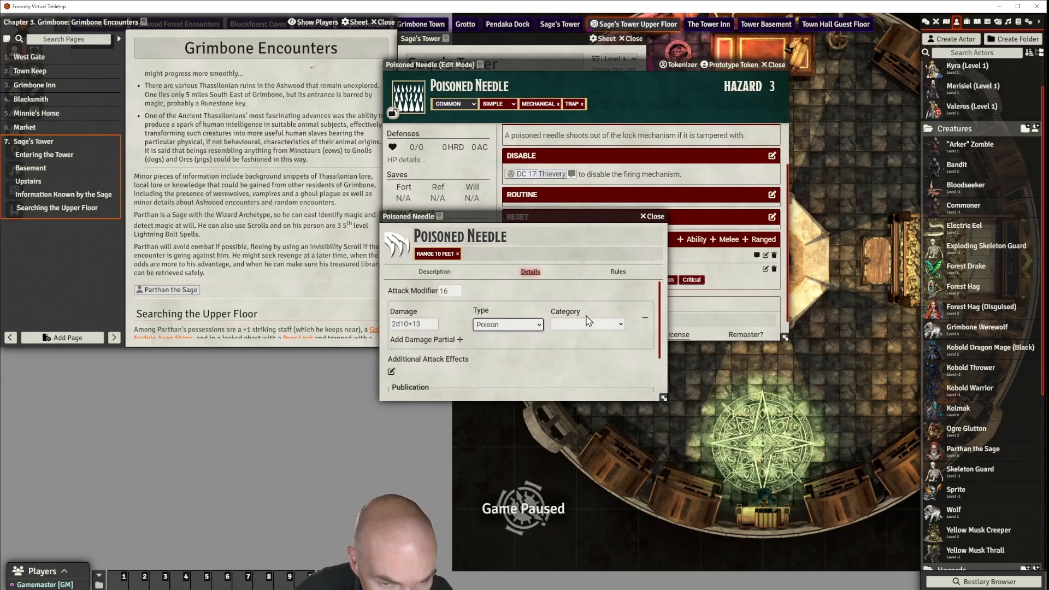
click(621, 325)
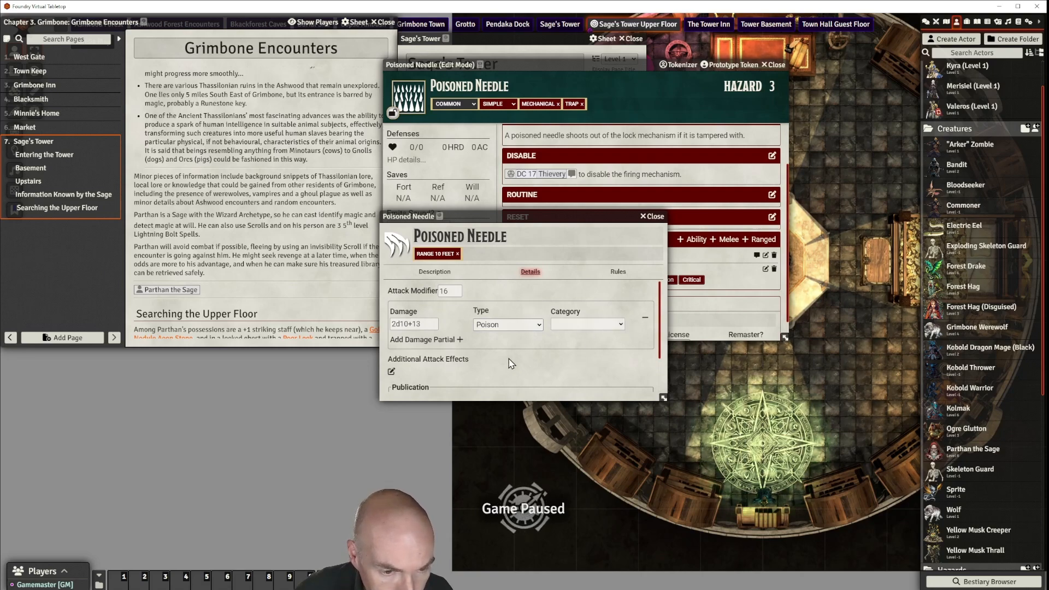
scroll(510, 363, down, 2)
scroll(509, 359, up, 1)
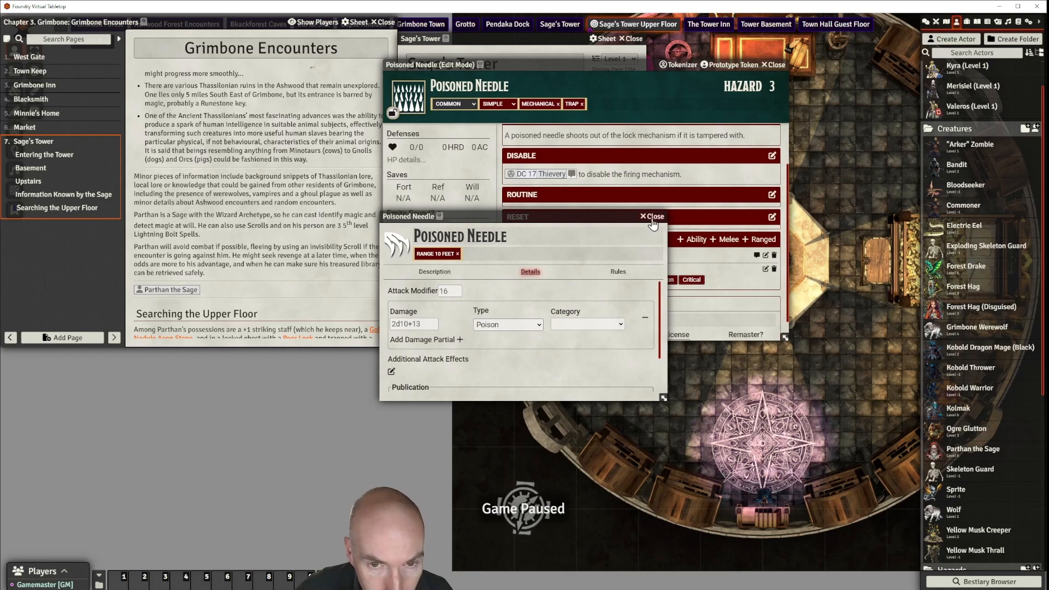
click(653, 216)
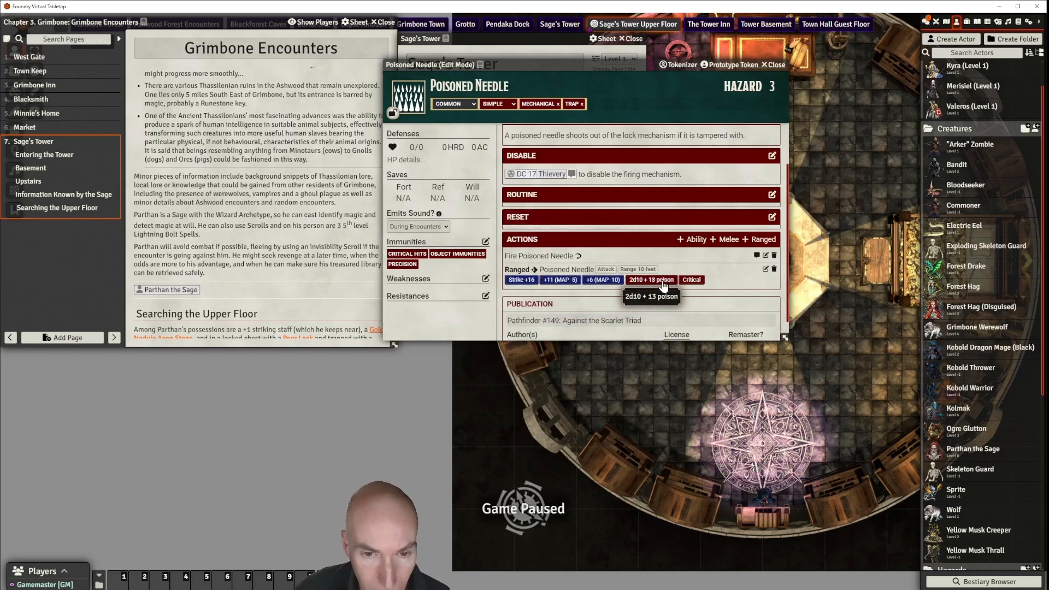
Step: Test-roll the Poisoned Needle attack's damage, review the hazard, and close its sheet after leaving edit mode
click(662, 281)
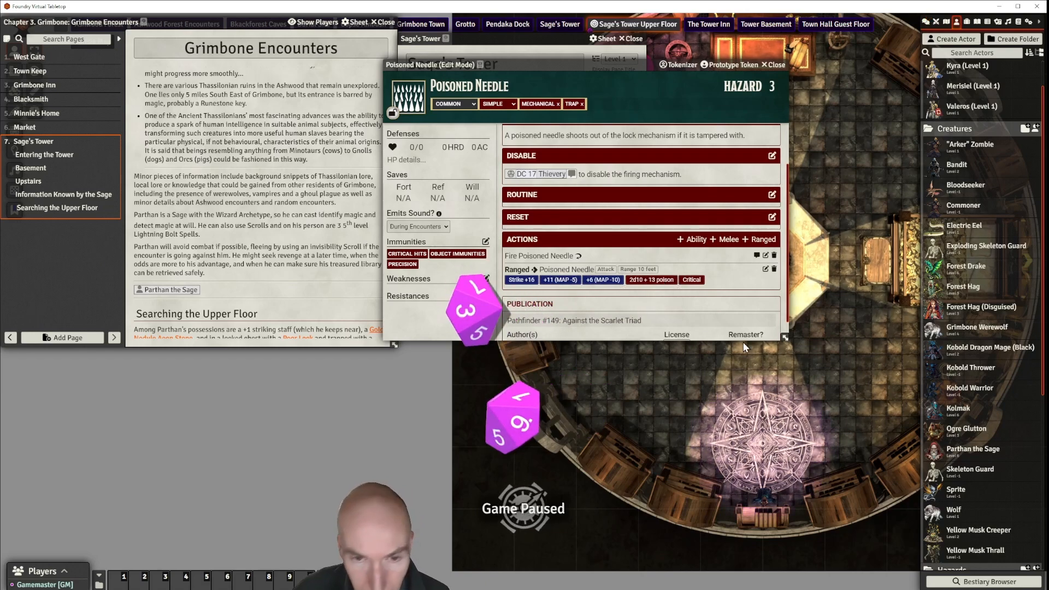
drag(614, 66, 630, 61)
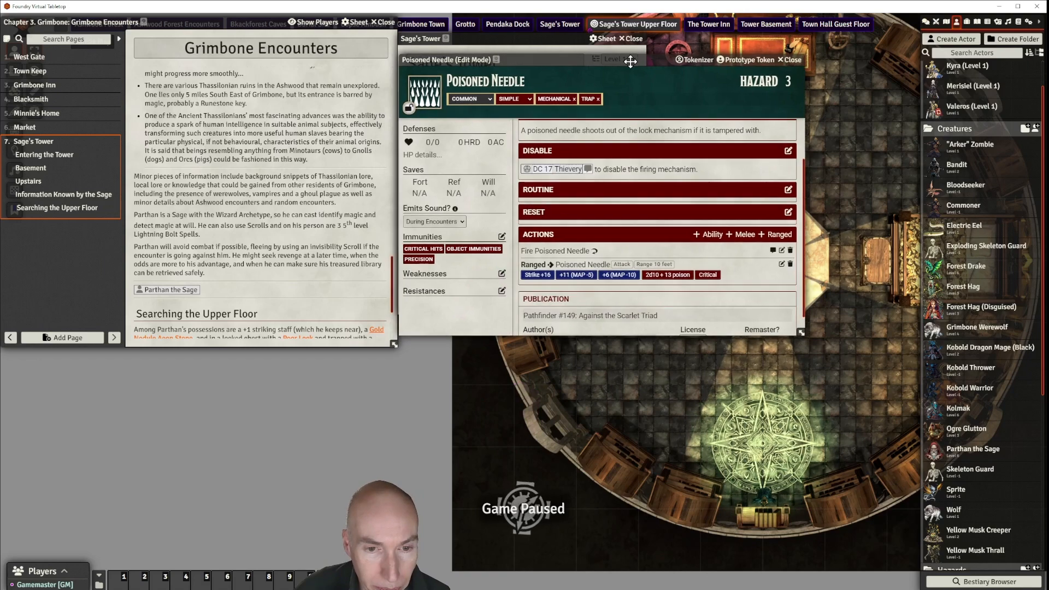
scroll(651, 200, up, 2)
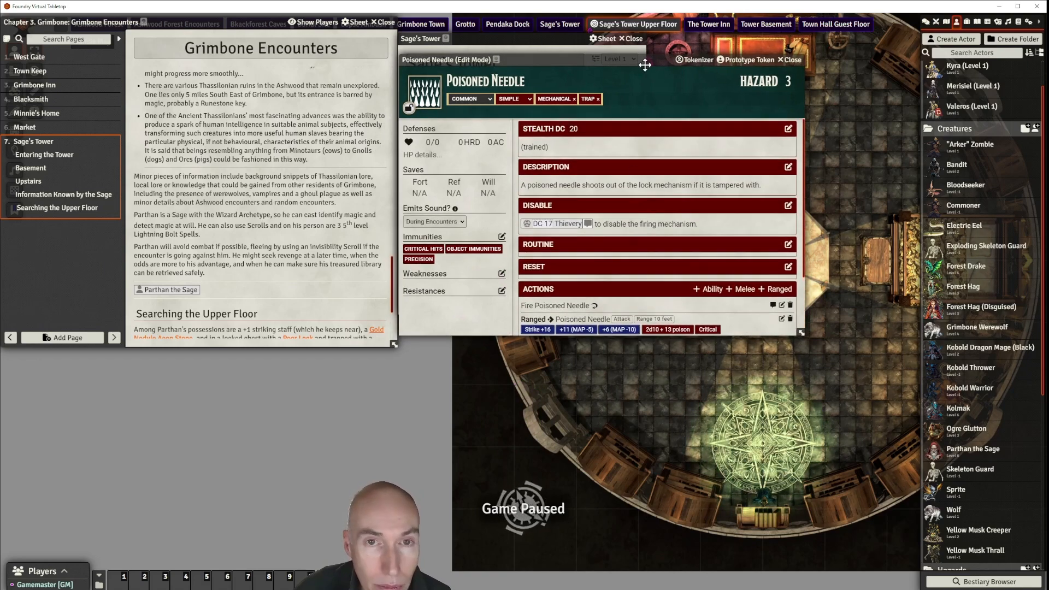
drag(648, 65, 671, 75)
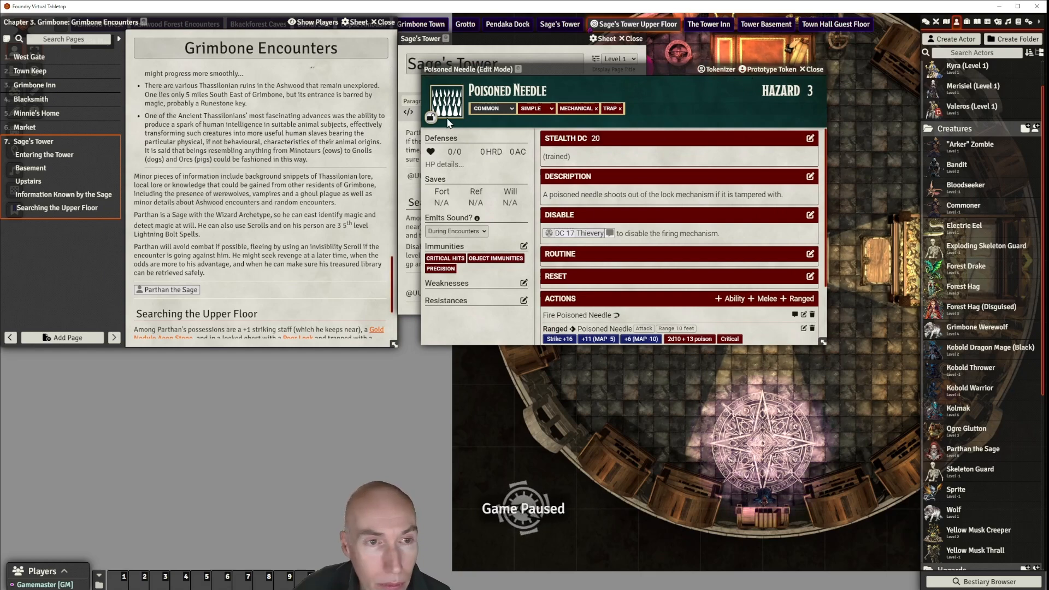
click(430, 118)
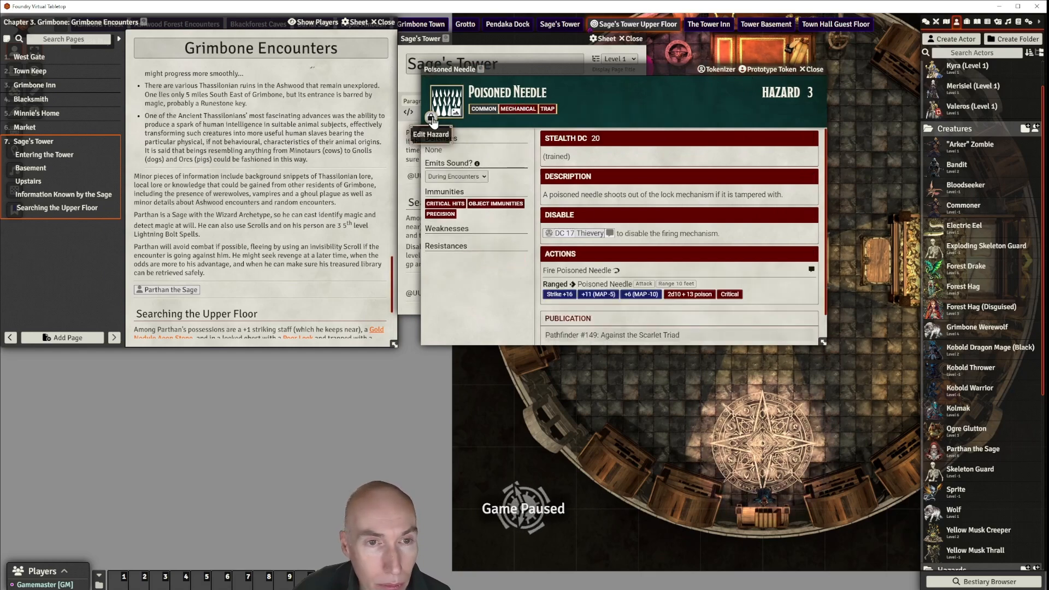
click(814, 69)
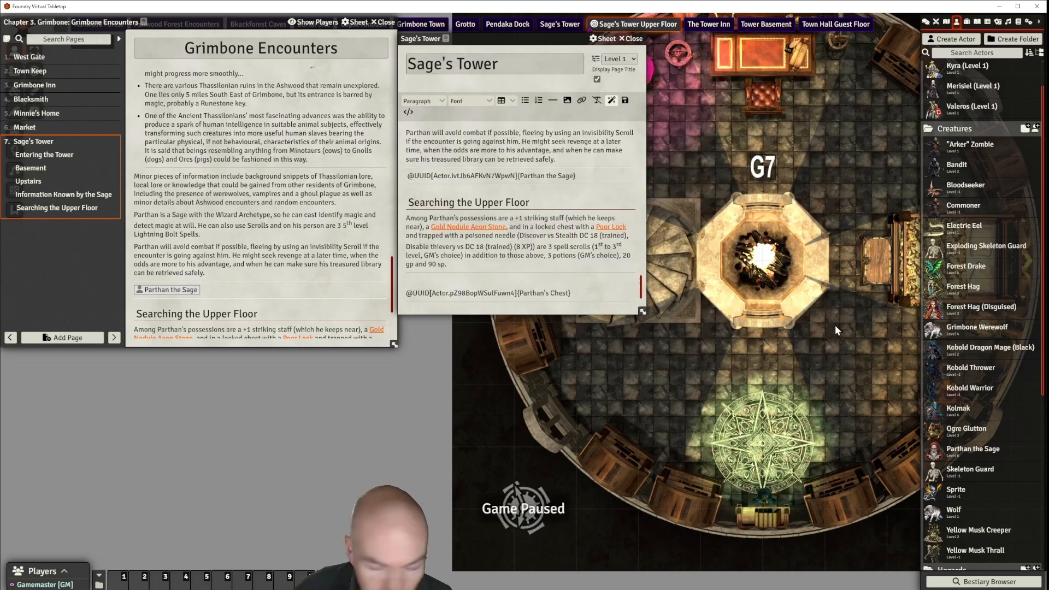
Step: Collapse the Creatures folder and link the Poisoned Needle hazard above the Parthan's Chest link in the Sage's Tower page
click(962, 131)
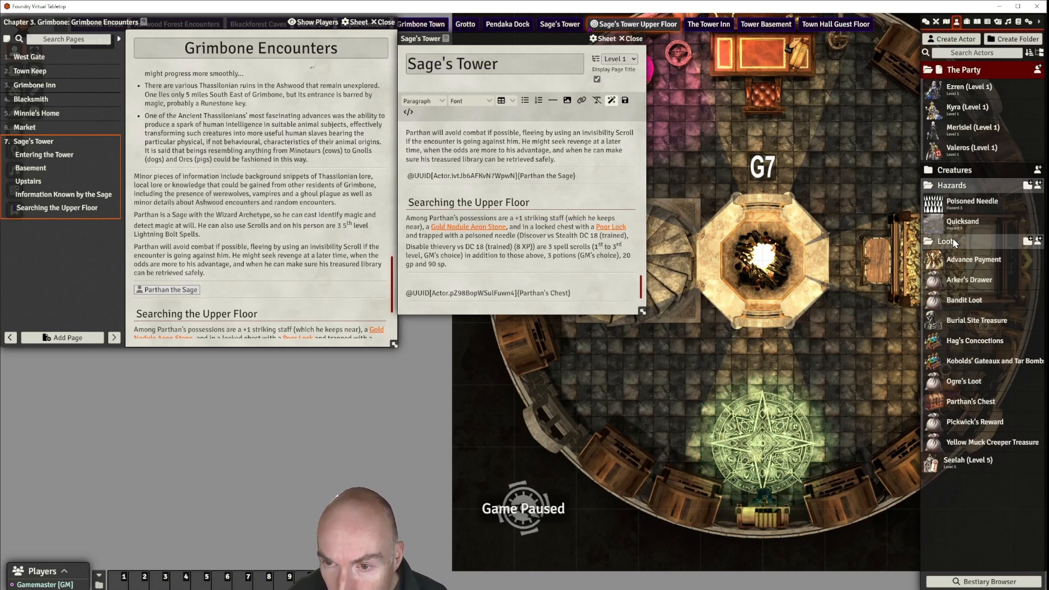
drag(965, 207, 422, 277)
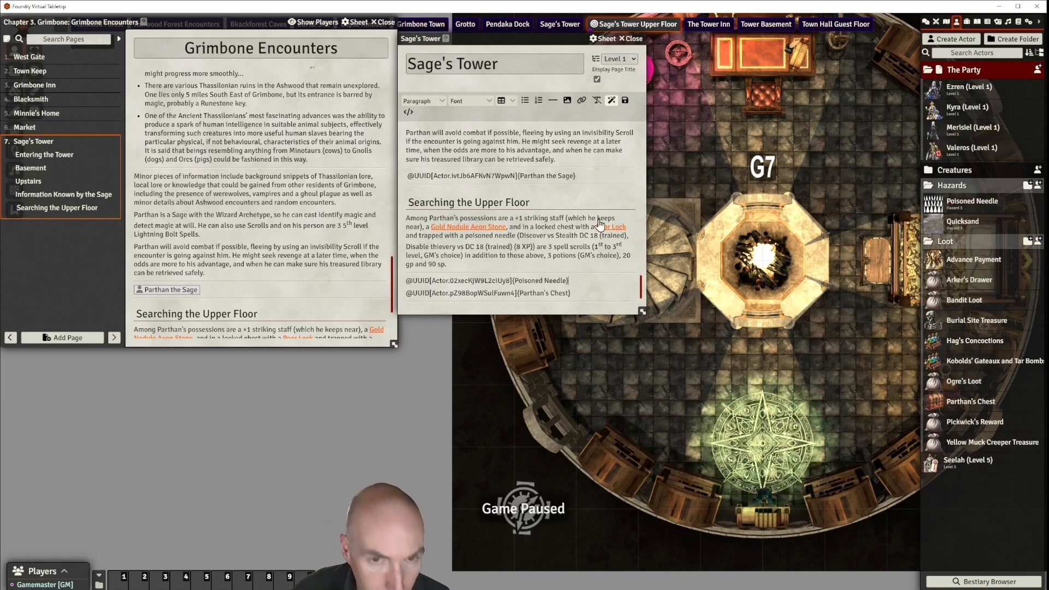
Step: Save the Sage's Tower page and look up the picking requirements for the linked Poor Lock on Archives of Nethys
click(625, 100)
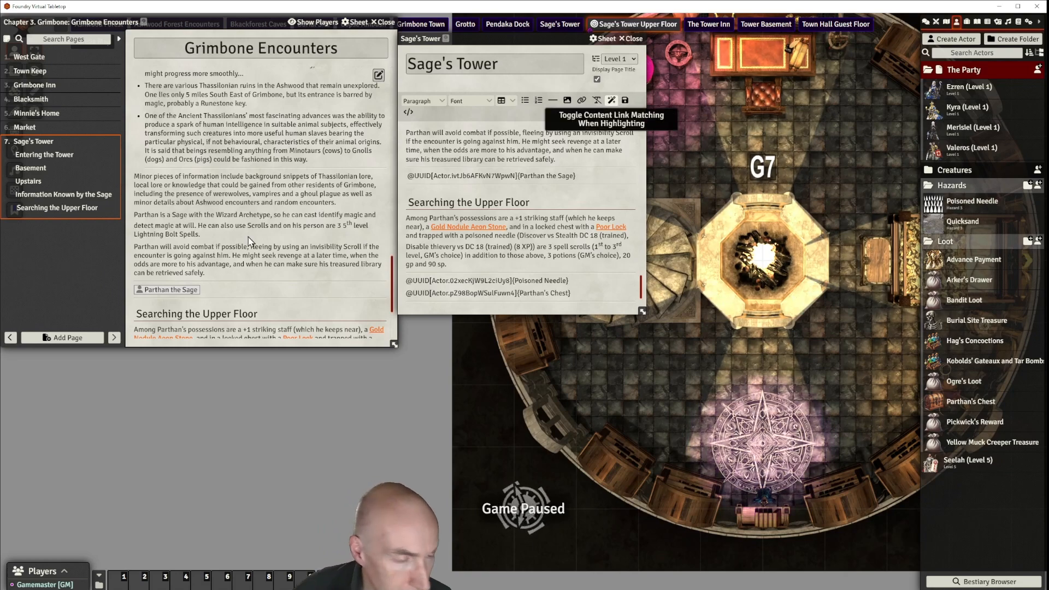
scroll(249, 241, down, 2)
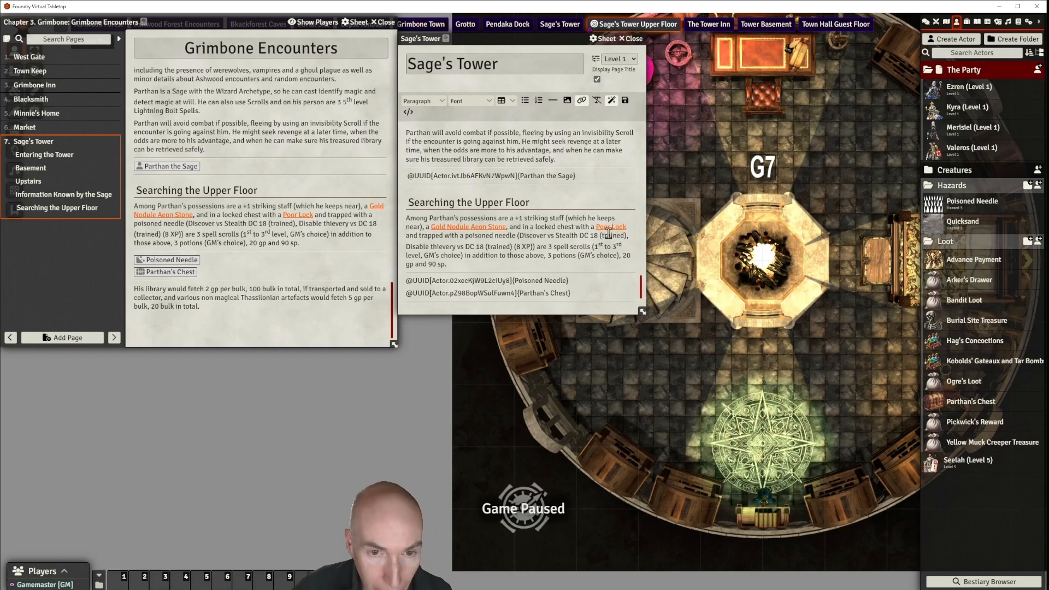
click(613, 228)
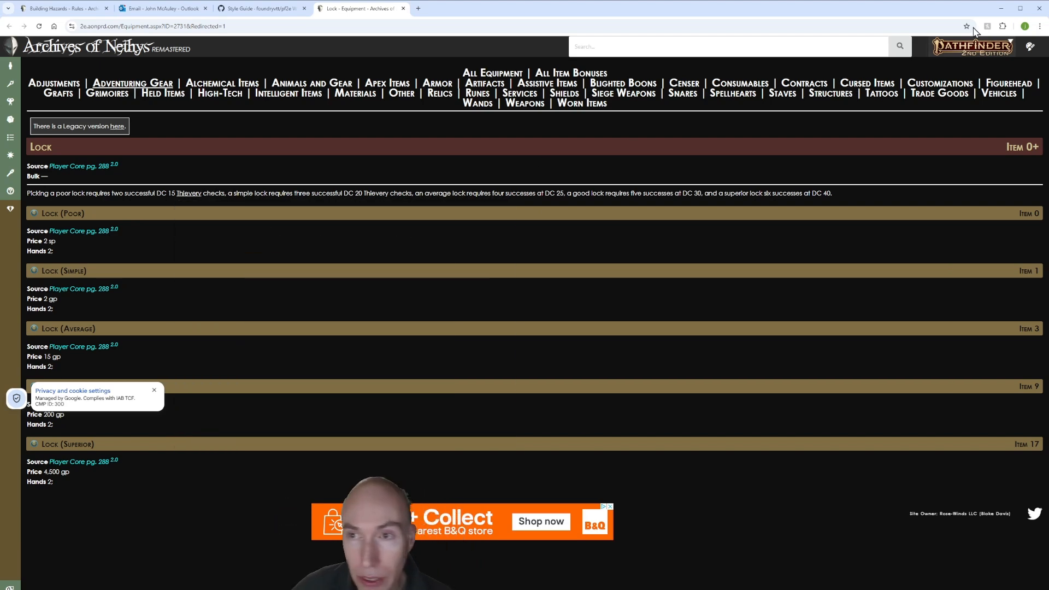
click(1000, 11)
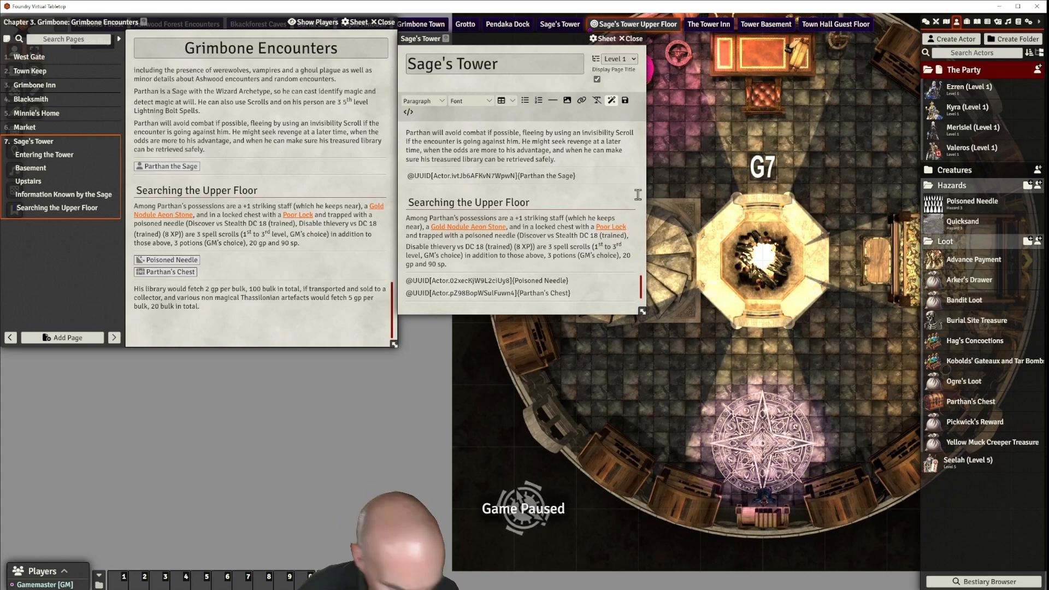
text((2 suc)
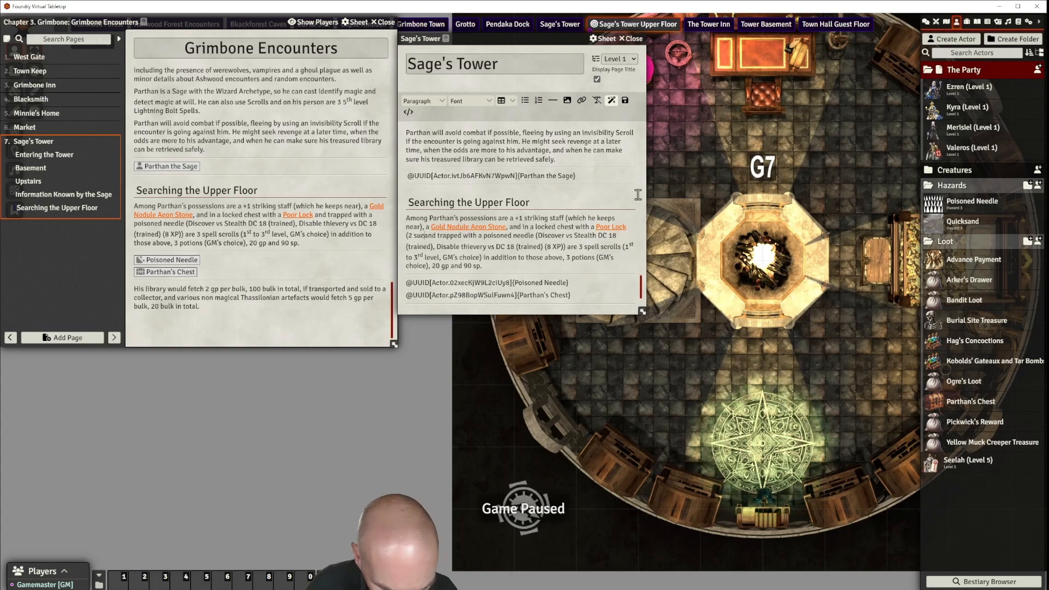
text(cessful )
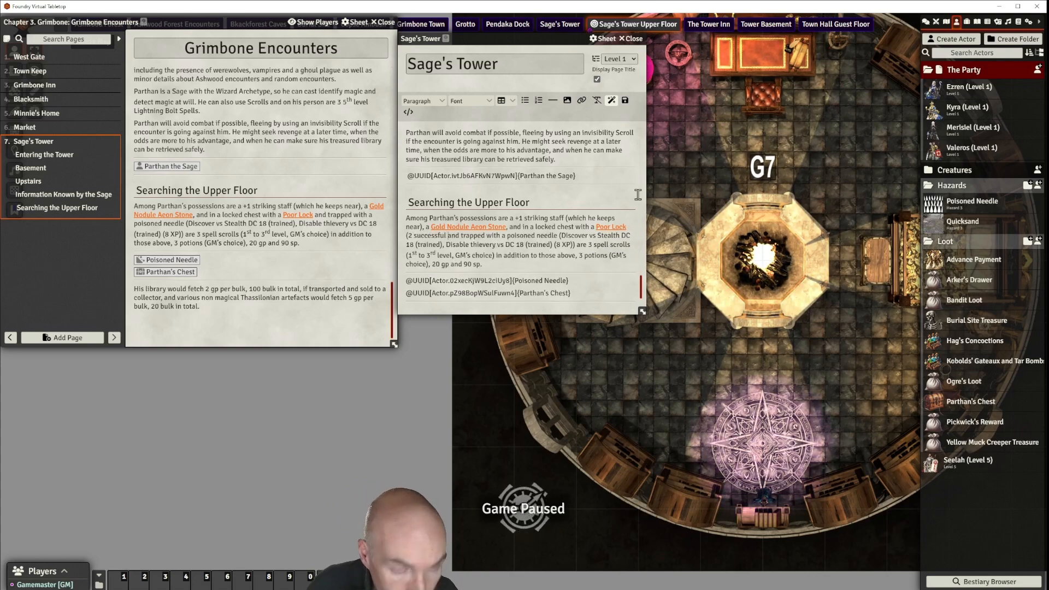
text(@)
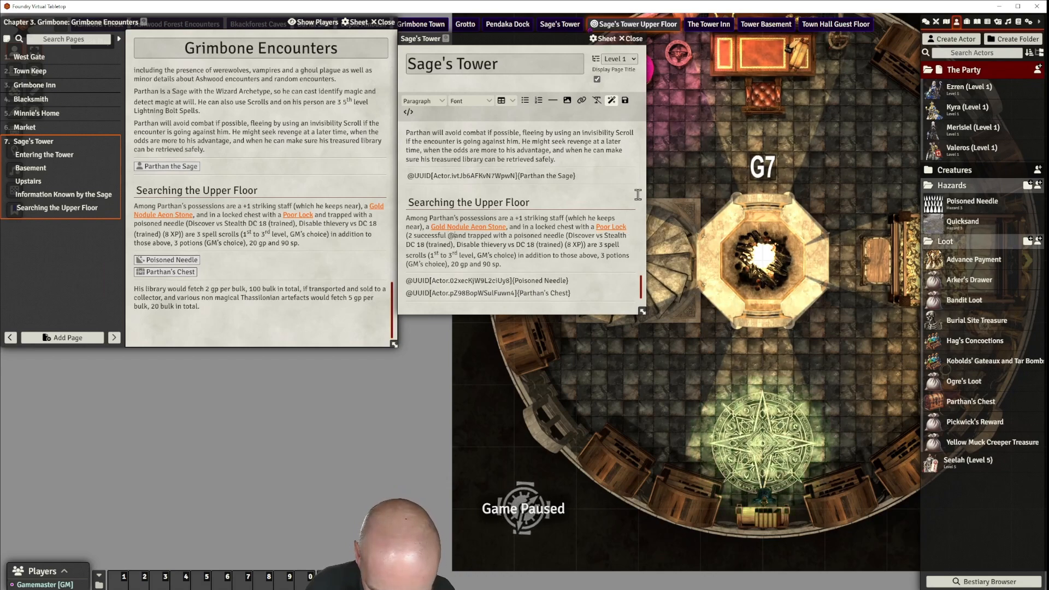
text(Check)
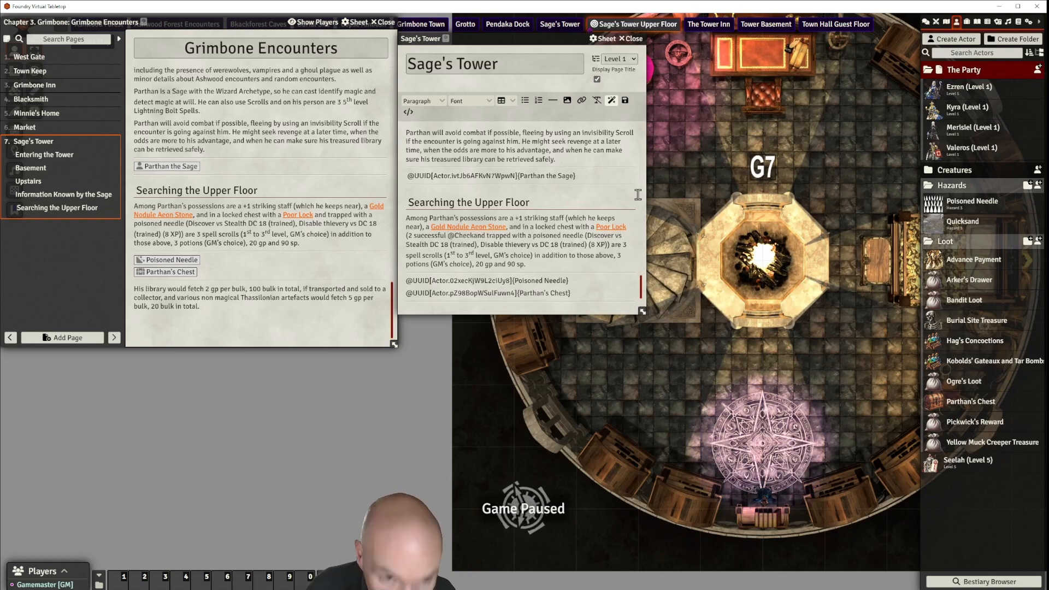
text([type)
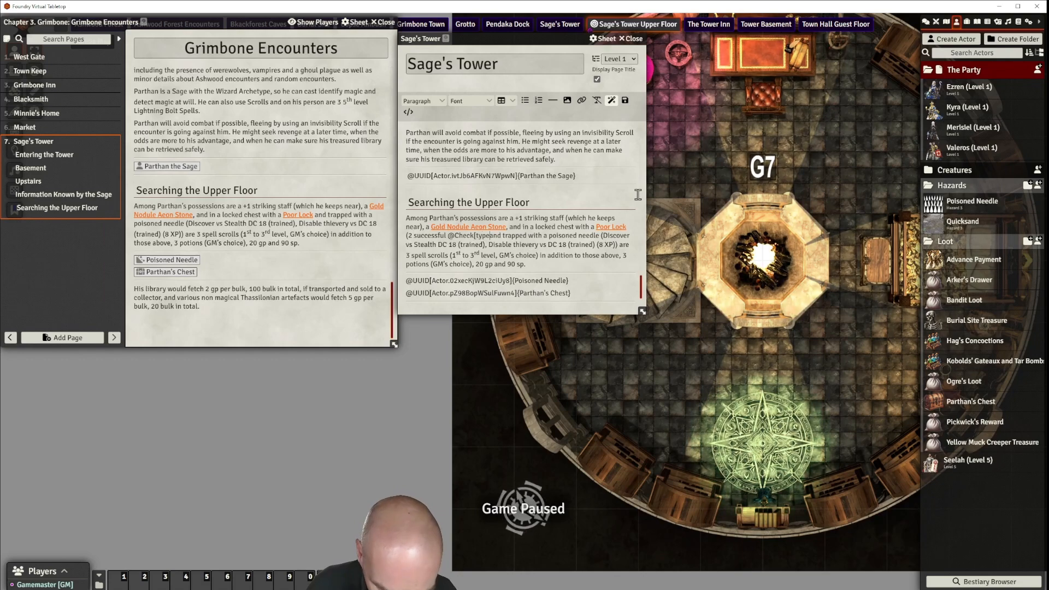
text(:thiever)
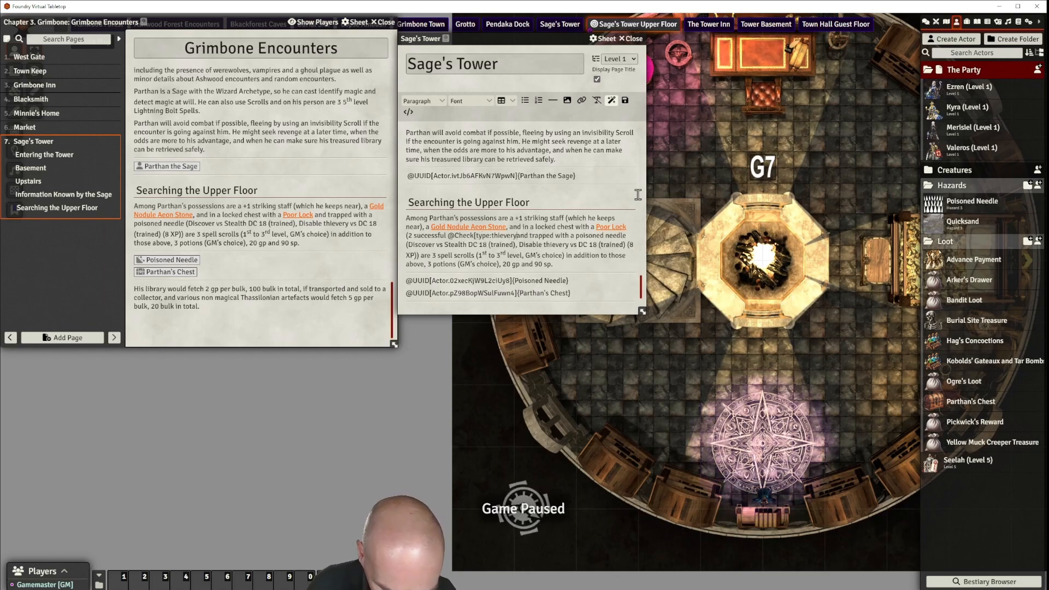
text(y|)
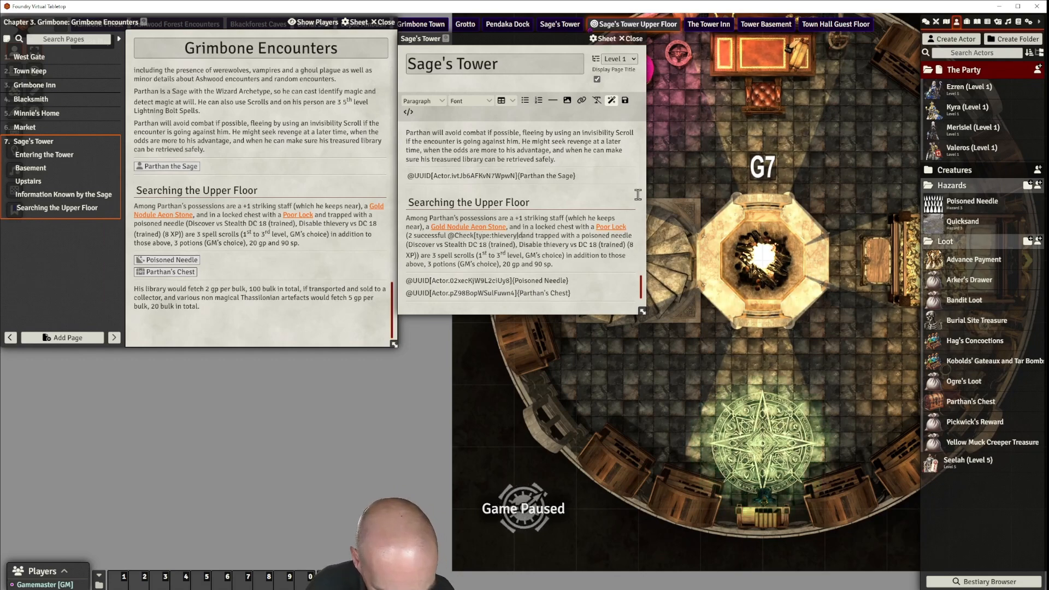
text(dc:15)
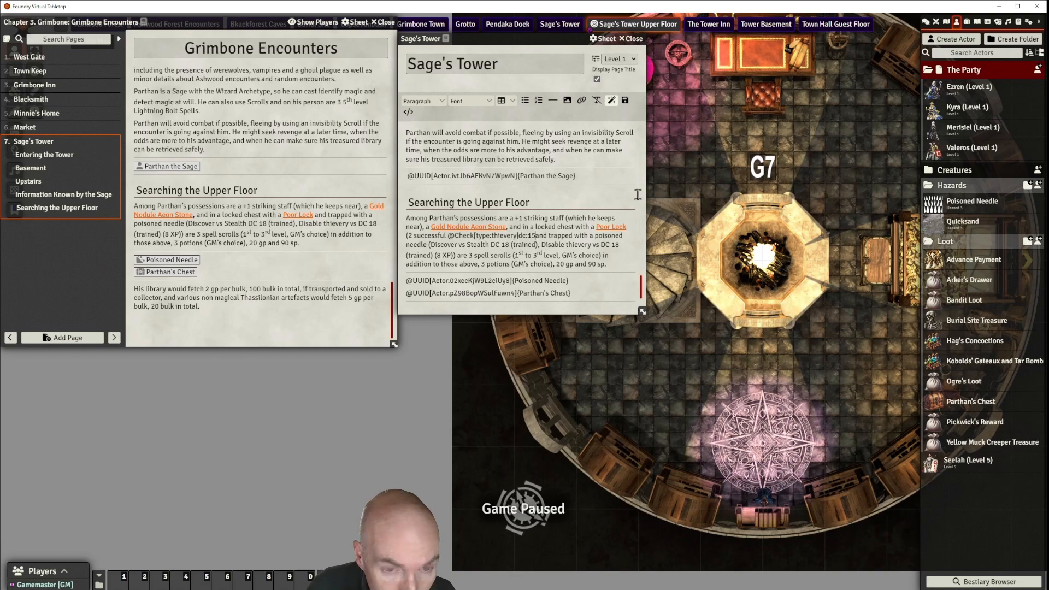
text(|name)
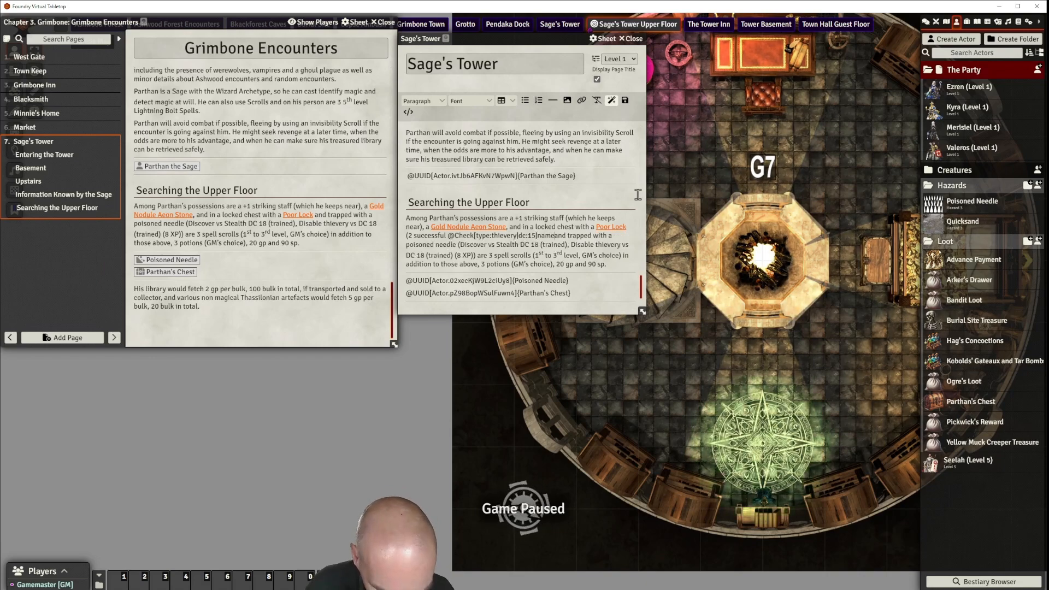
text(: )
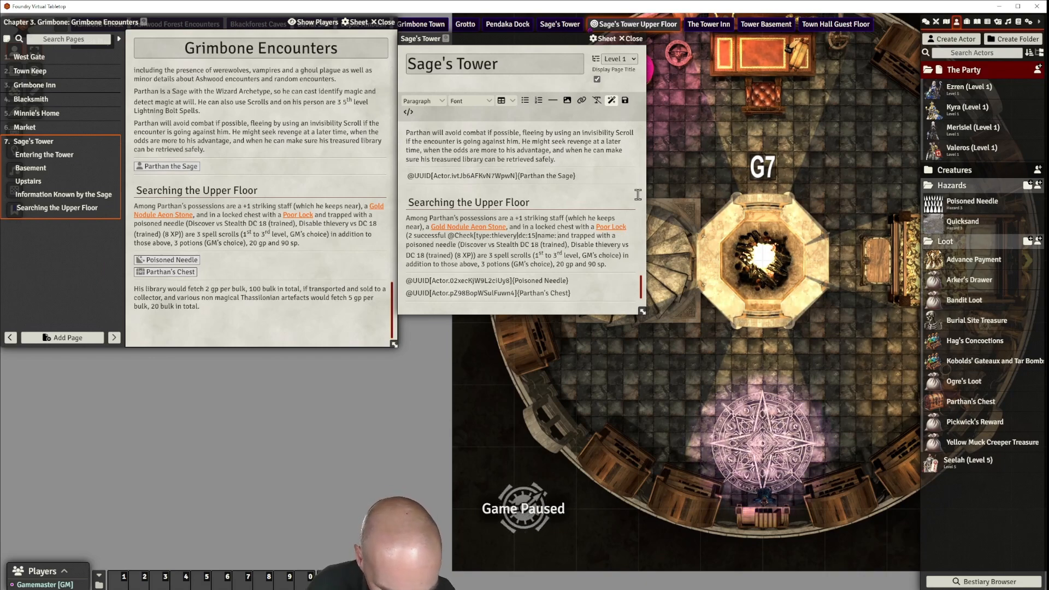
text(Pick Lock)
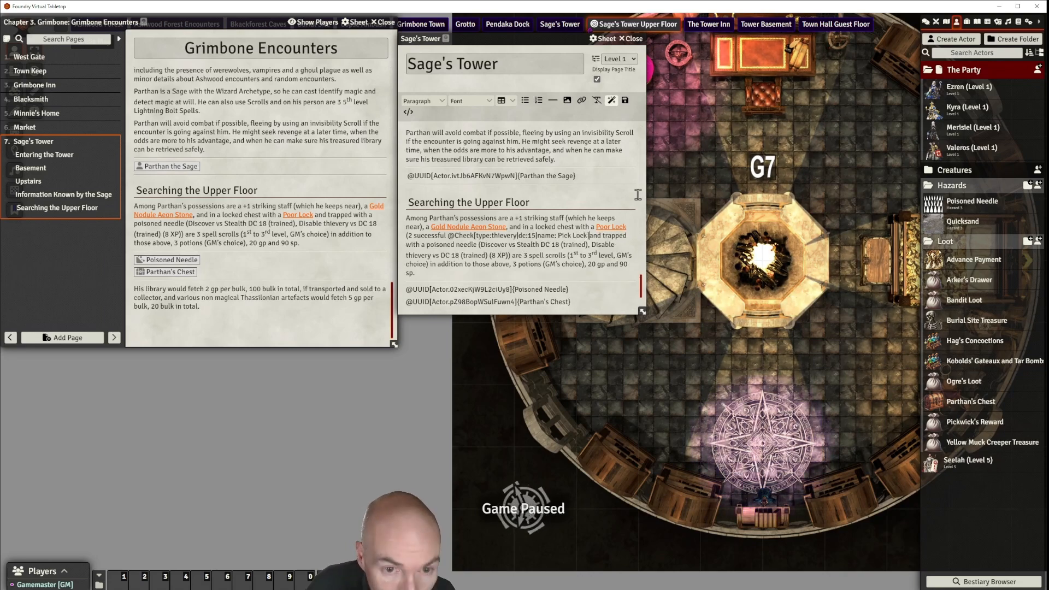
text(] checks)
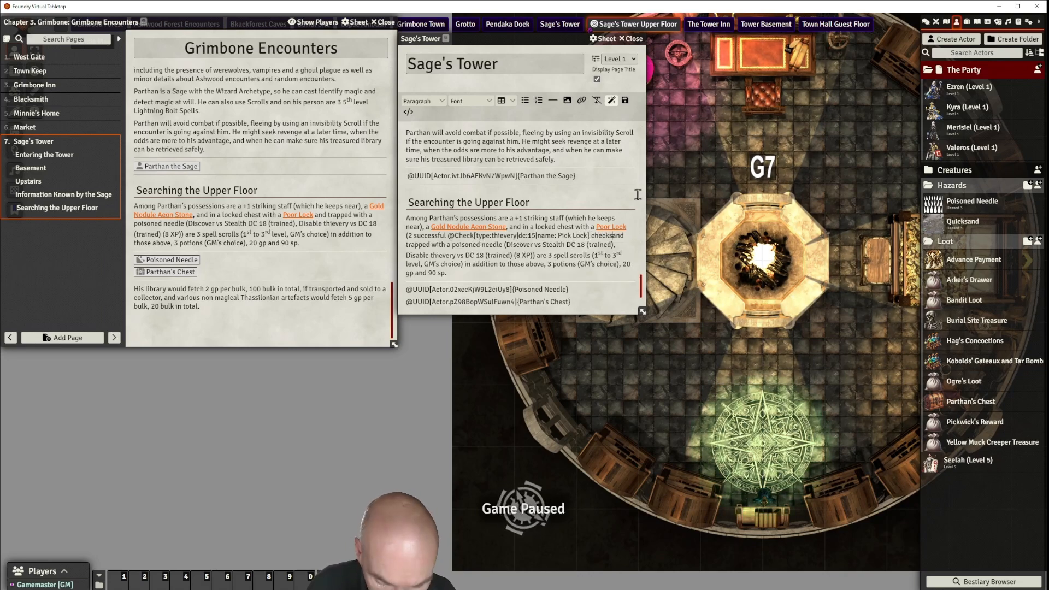
text())
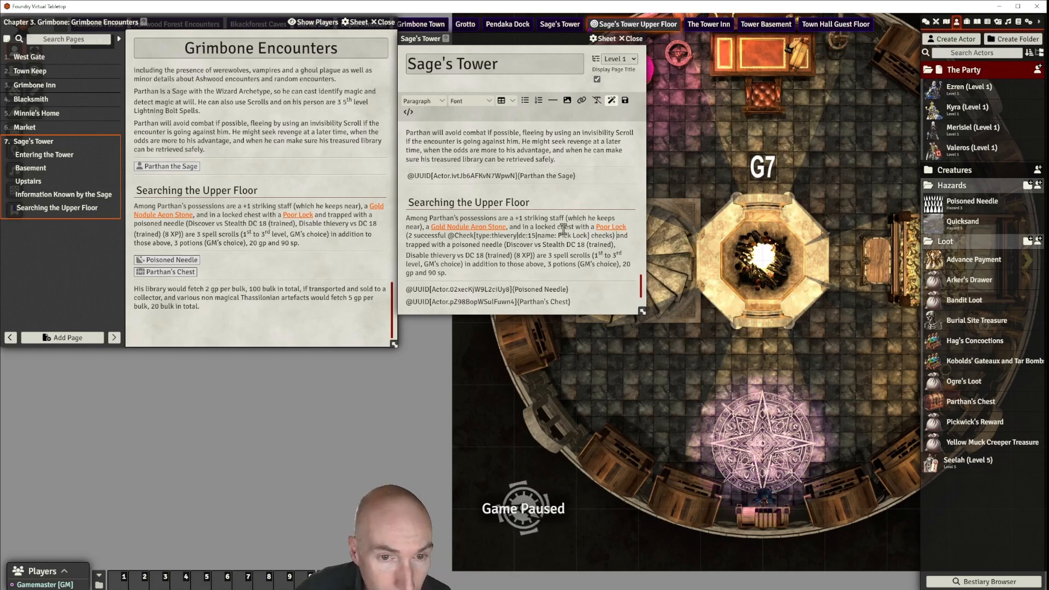
click(625, 100)
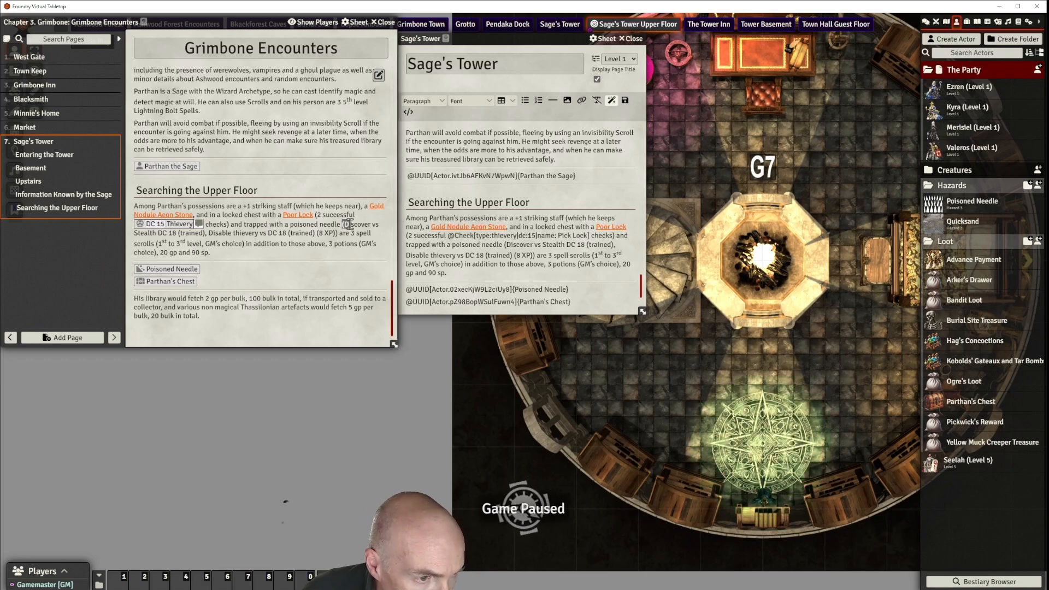
Step: Delete the parenthesised Stealth and Thievery DC 18 text with 8 XP after "poisoned needle" and save the page
drag(314, 228, 337, 232)
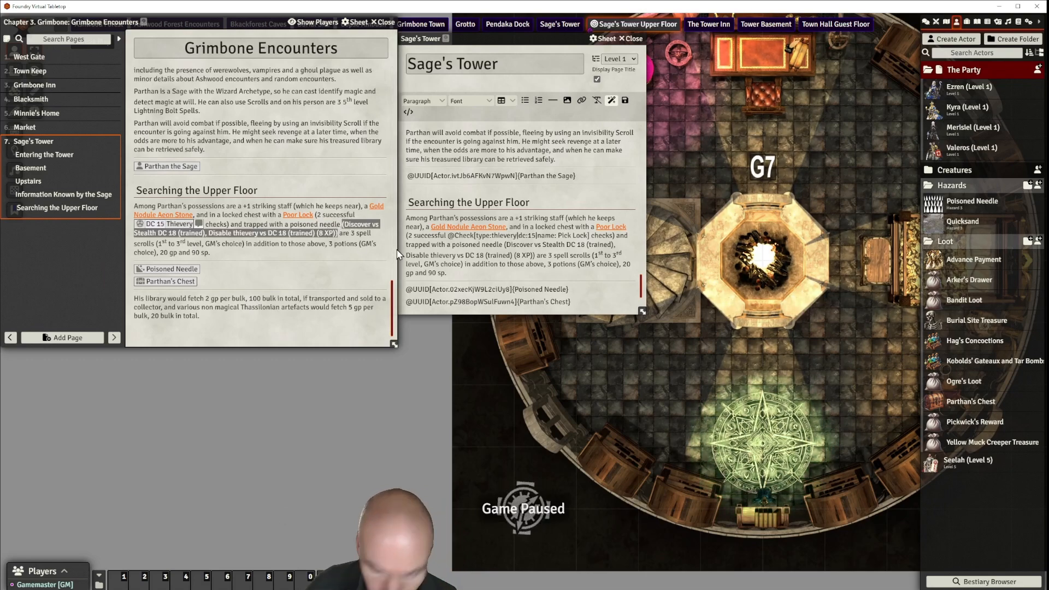
click(497, 253)
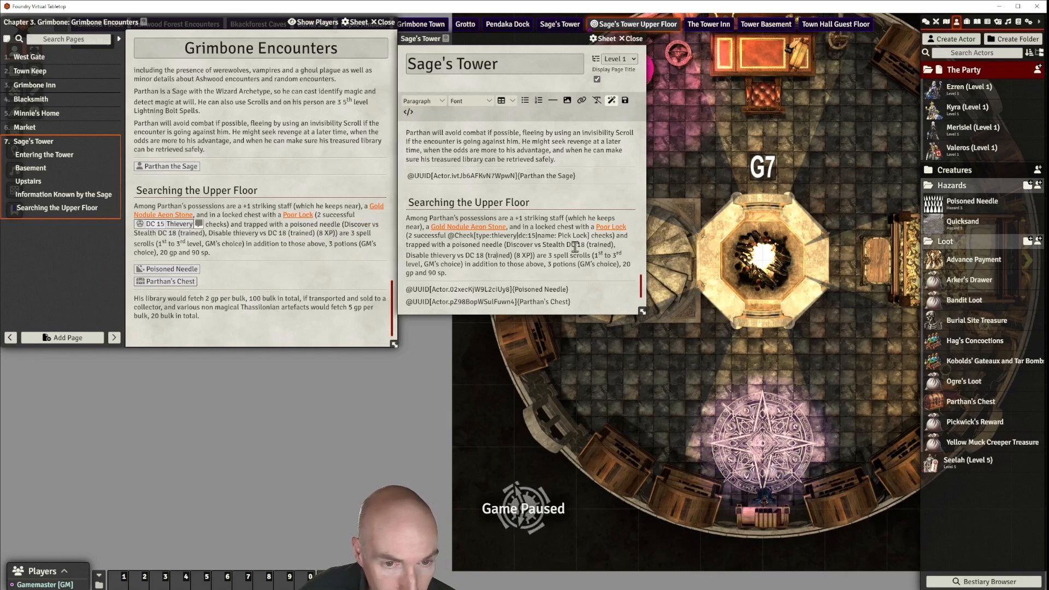
drag(504, 244, 538, 257)
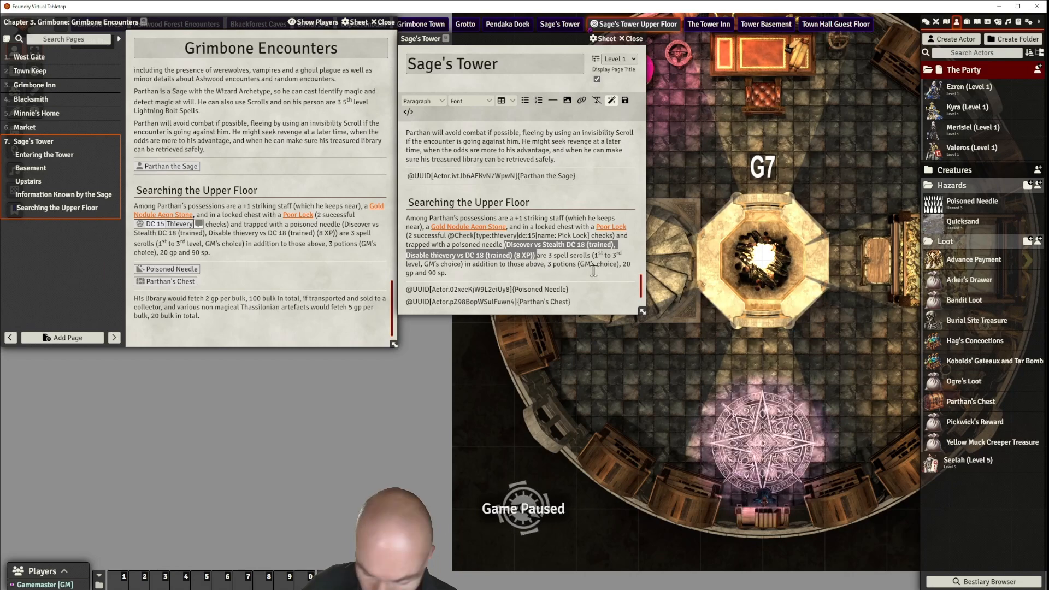
key(BackSpace)
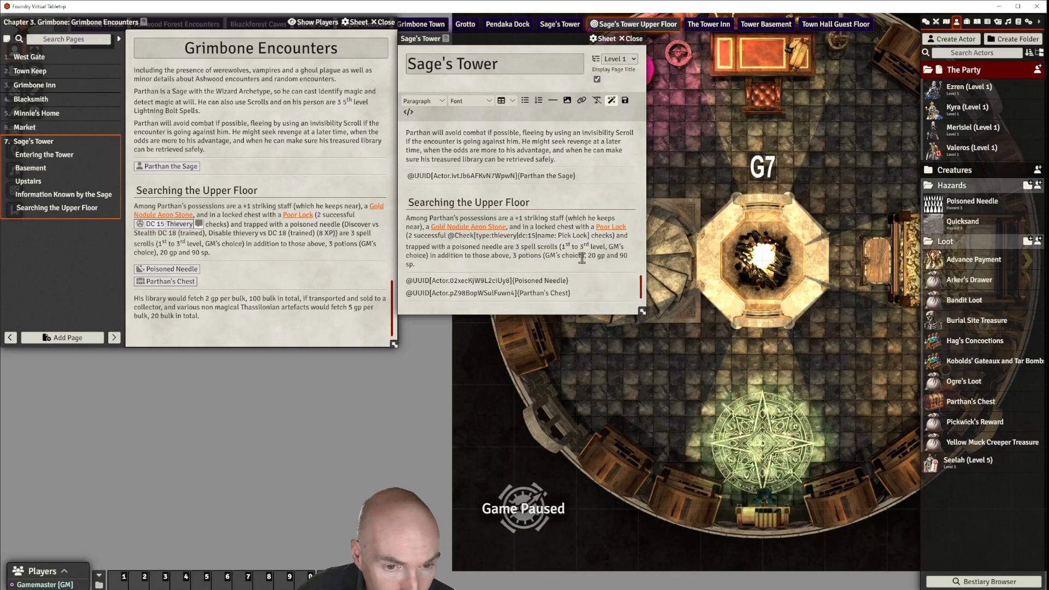
click(625, 101)
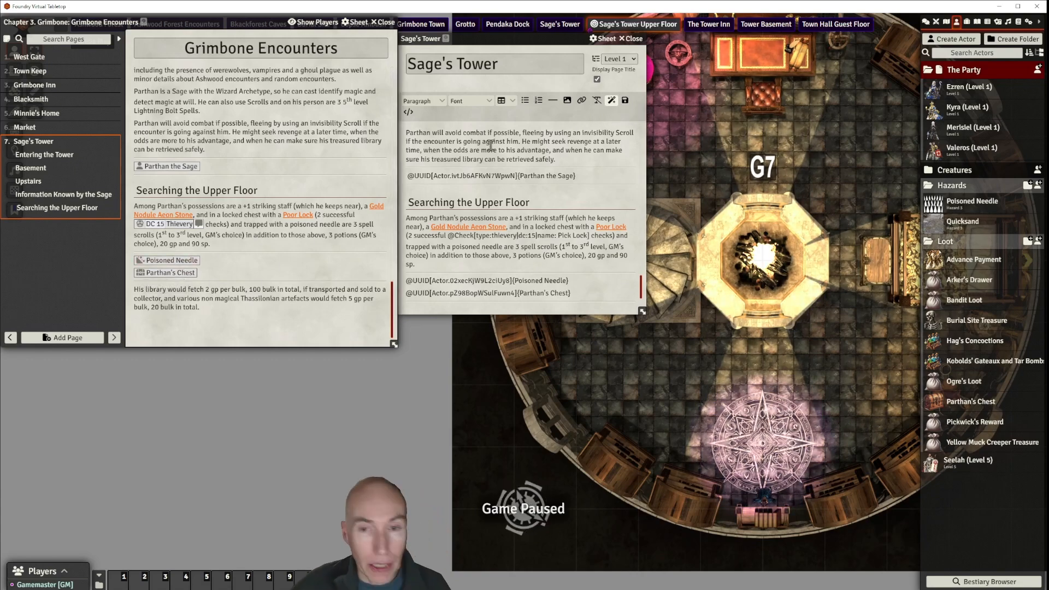
mouse_move(515, 35)
mouse_down()
mouse_move(536, 36)
mouse_move(525, 30)
mouse_up()
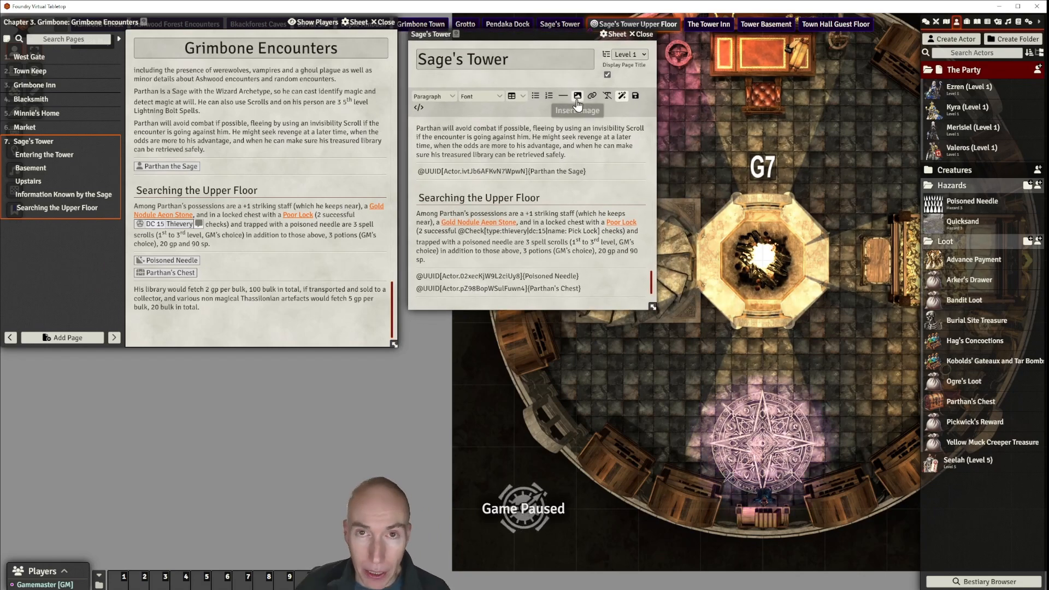